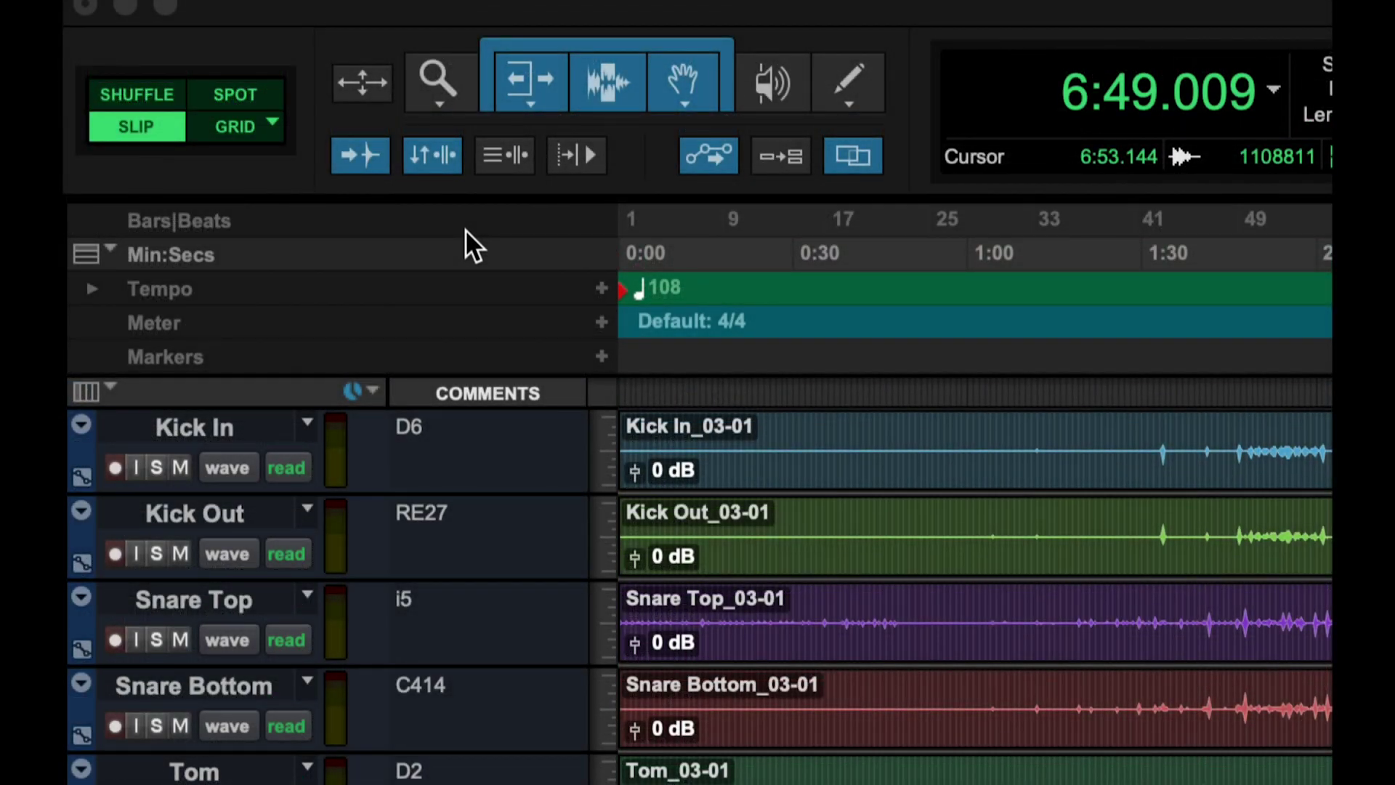
- Switch to Shuffle edit mode and increase the height of the Kick In track
click(163, 97)
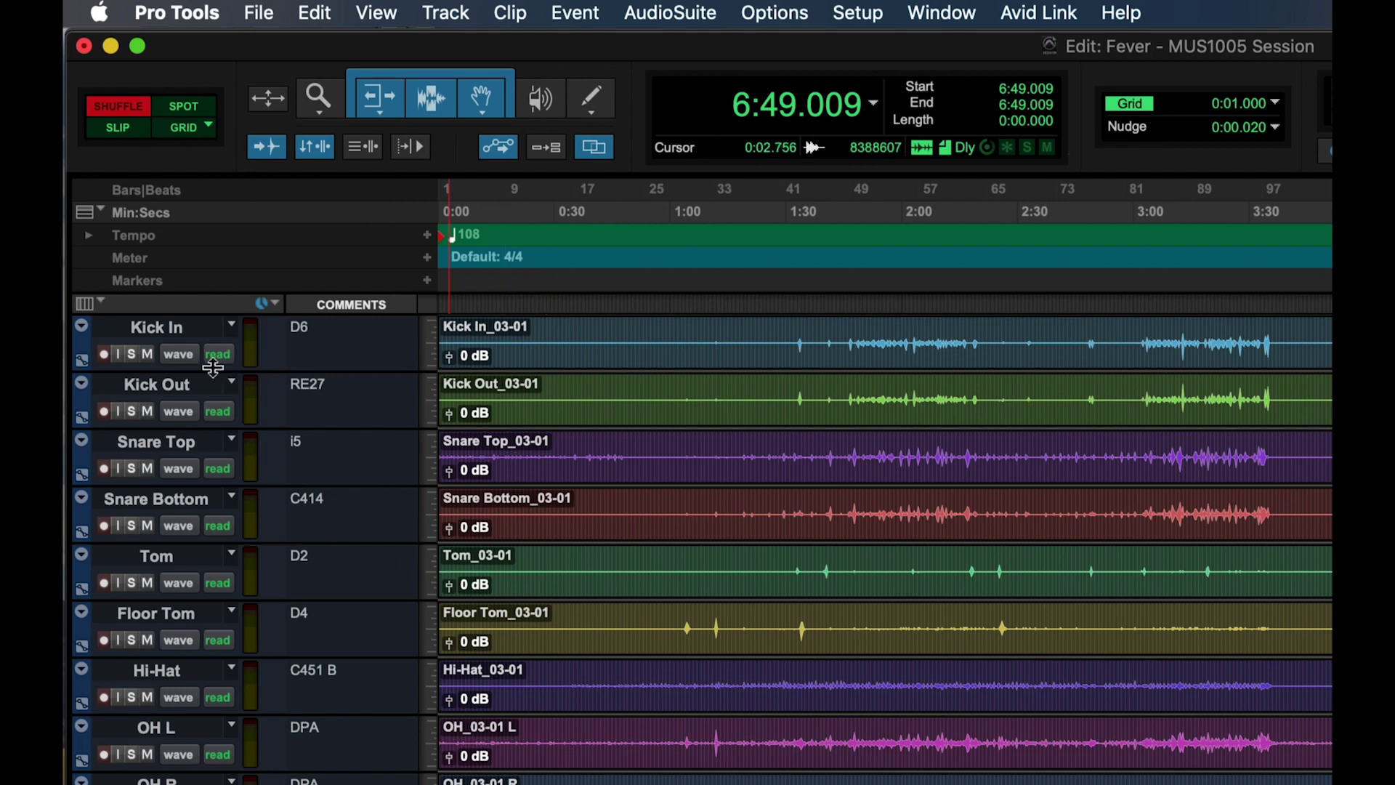
drag(228, 407, 248, 568)
drag(231, 516, 231, 519)
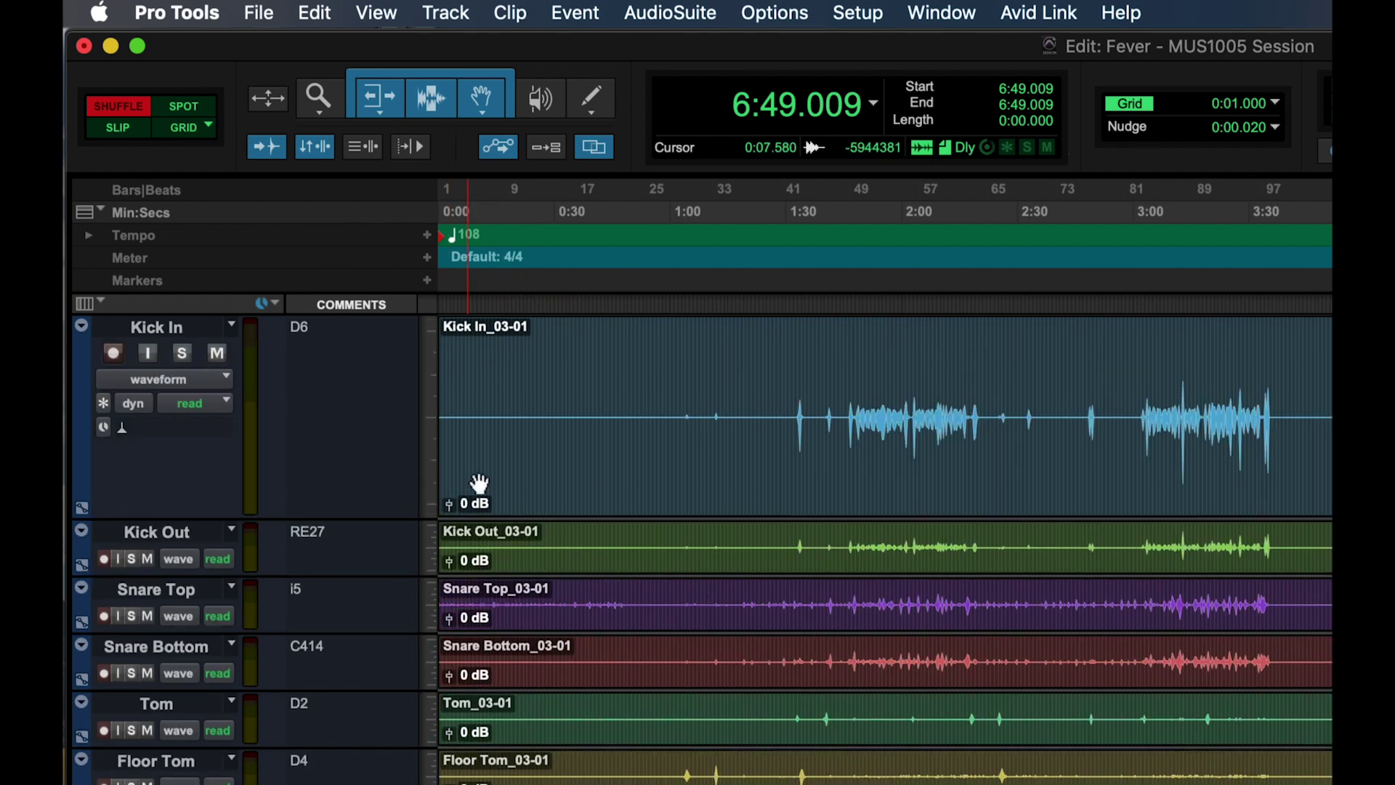
- Separate the Kick In clip at about 0:23, 1:02 and 1:39
click(526, 361)
key(super+e)
click(676, 370)
key(super+e)
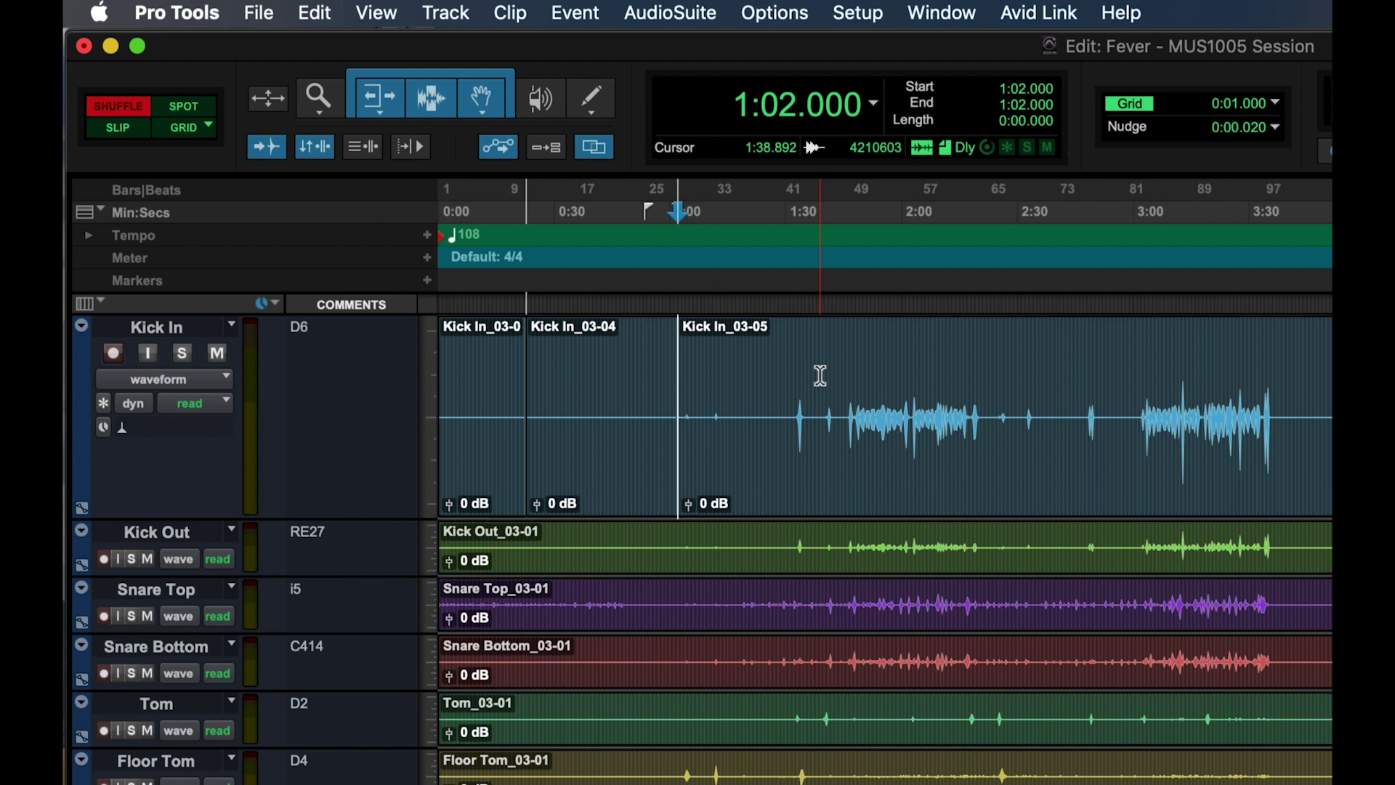
click(820, 377)
key(super+e)
- Try deleting the second and third Kick In clips in Shuffle mode, and undo both deletions
click(608, 446)
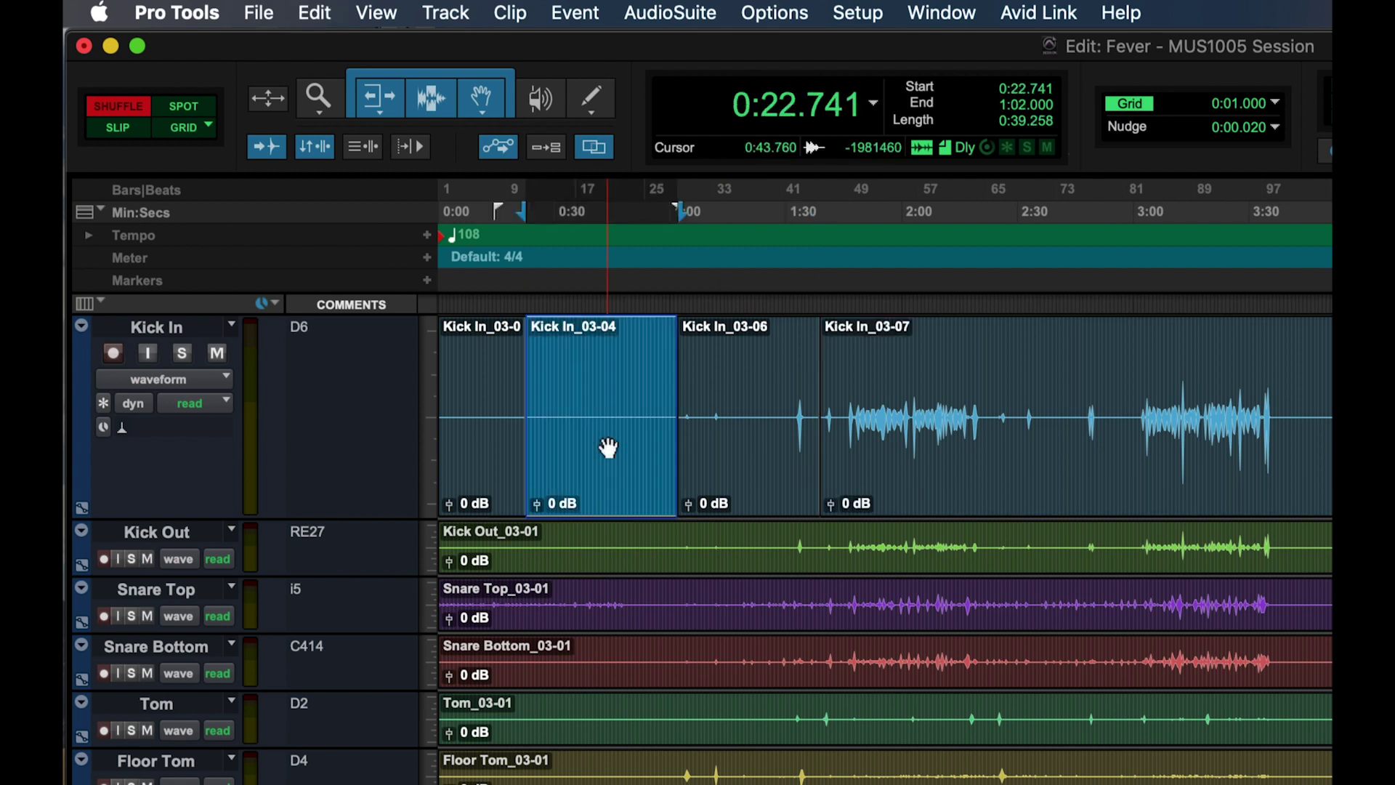
key(Delete)
click(720, 455)
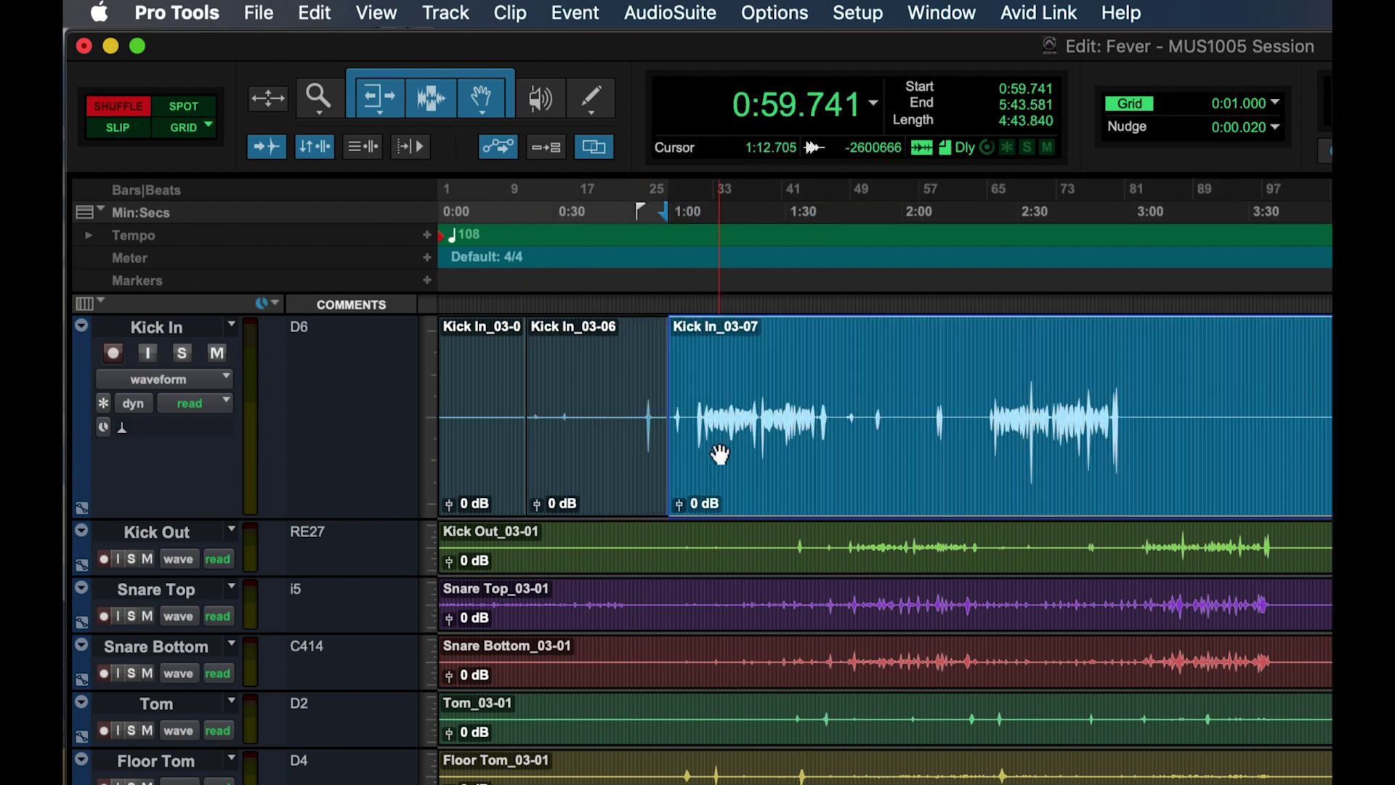
click(588, 461)
key(Delete)
click(558, 456)
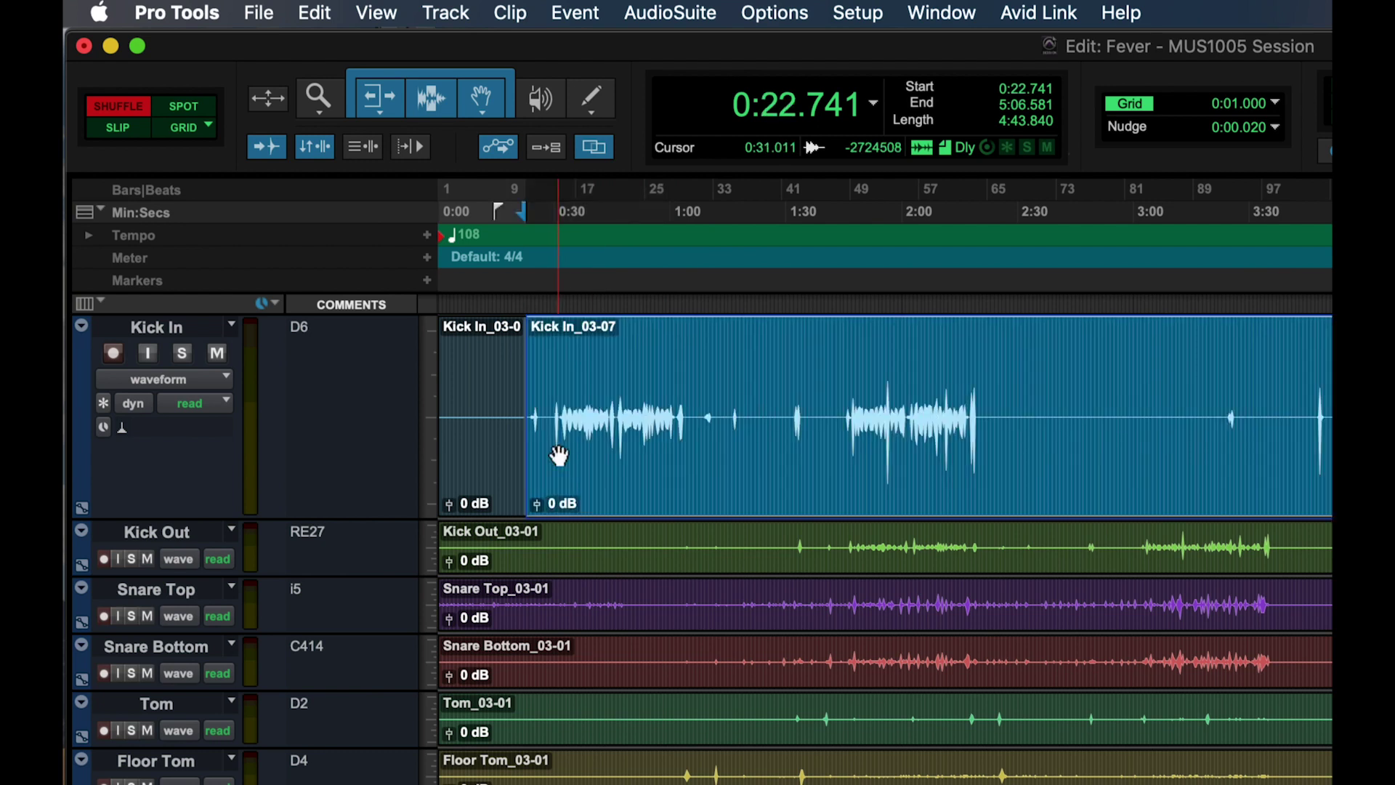
key(super+z)
key(super+z)
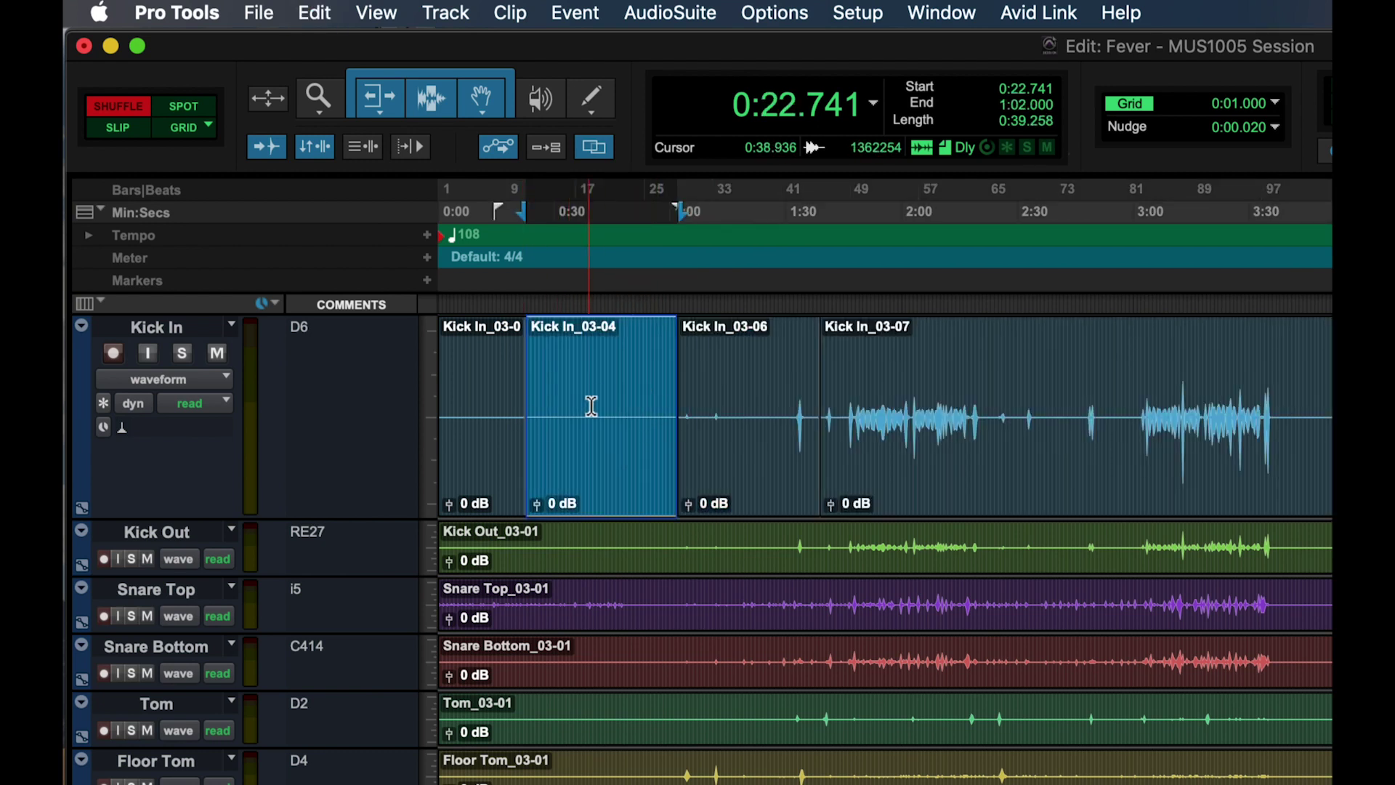
- Try deleting the first Kick In clip in Shuffle mode, and undo the deletion
click(482, 472)
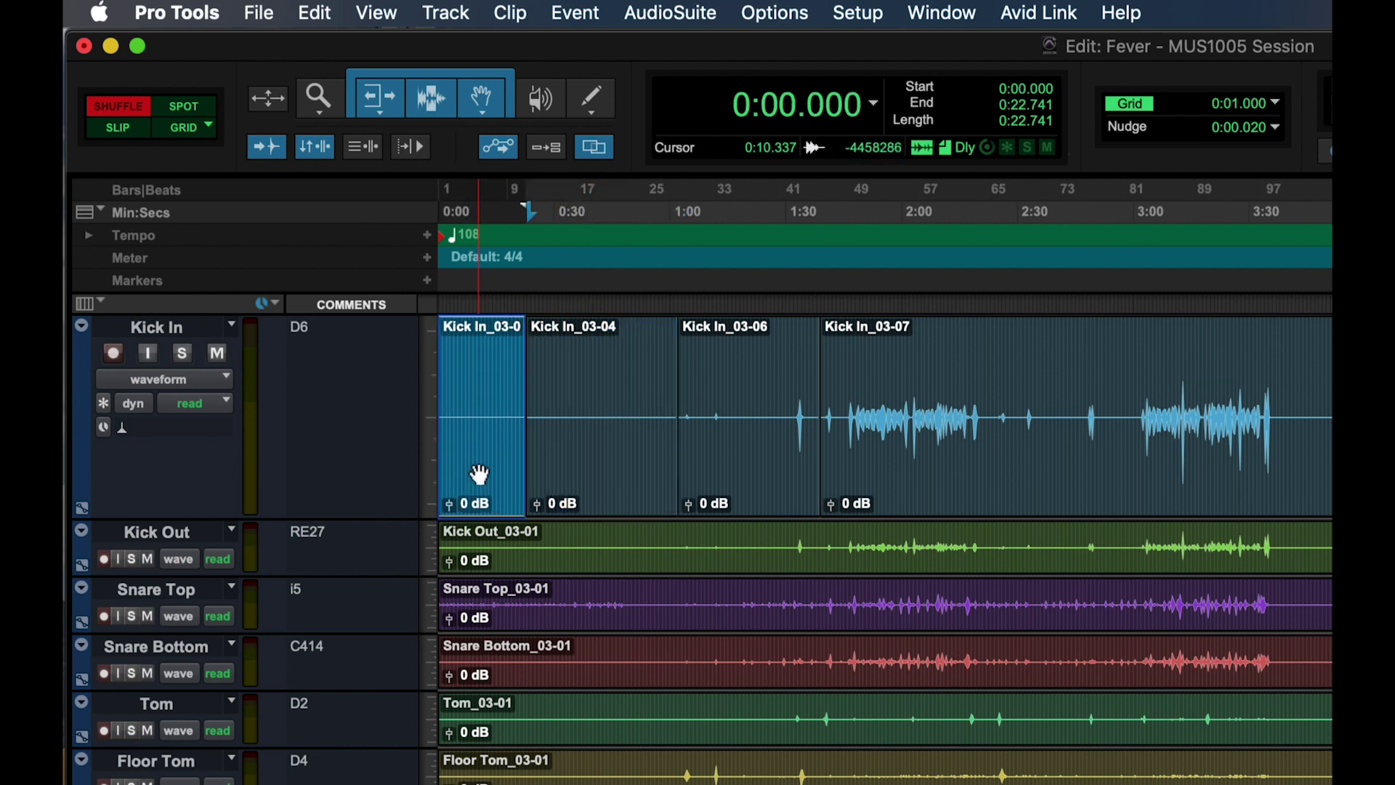
key(Delete)
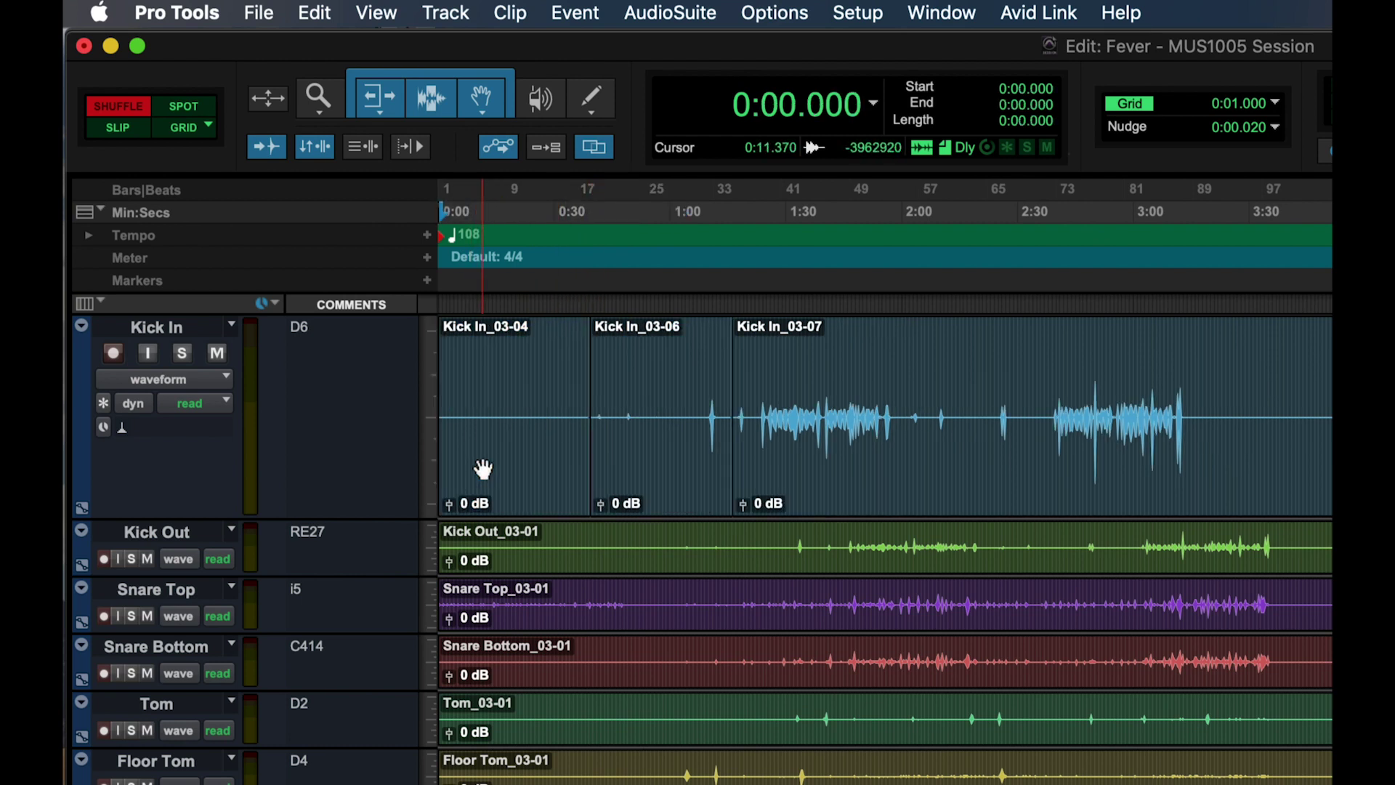
key(super+z)
- Shuffle the first Kick In clip behind the next clips, and delete clips Kick In_03-06 and Kick In_03-04
drag(505, 443, 604, 445)
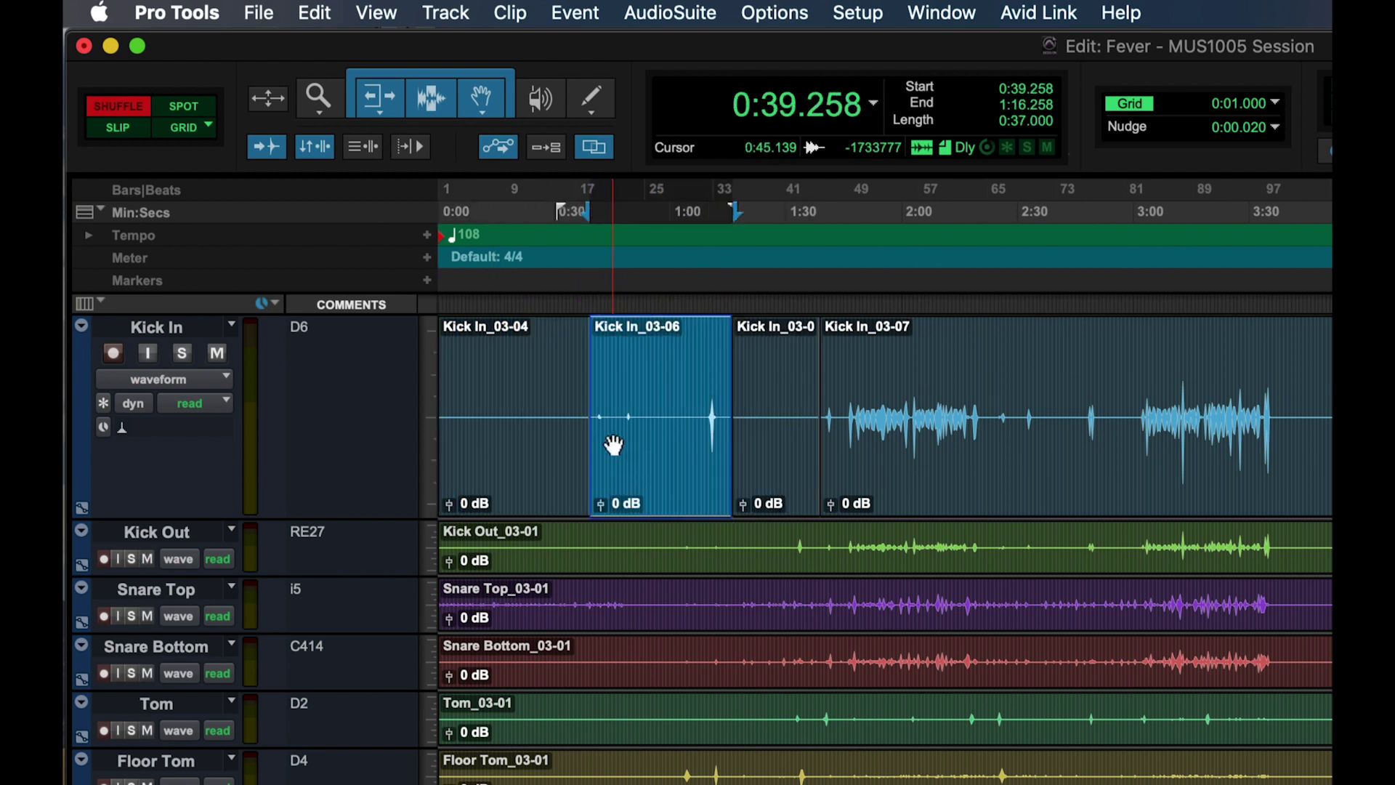
key(Delete)
click(560, 442)
key(Delete)
- Switch to Slip mode and slide the Kick In clips freely over one another, finishing with the longest clip at 0:00
click(121, 131)
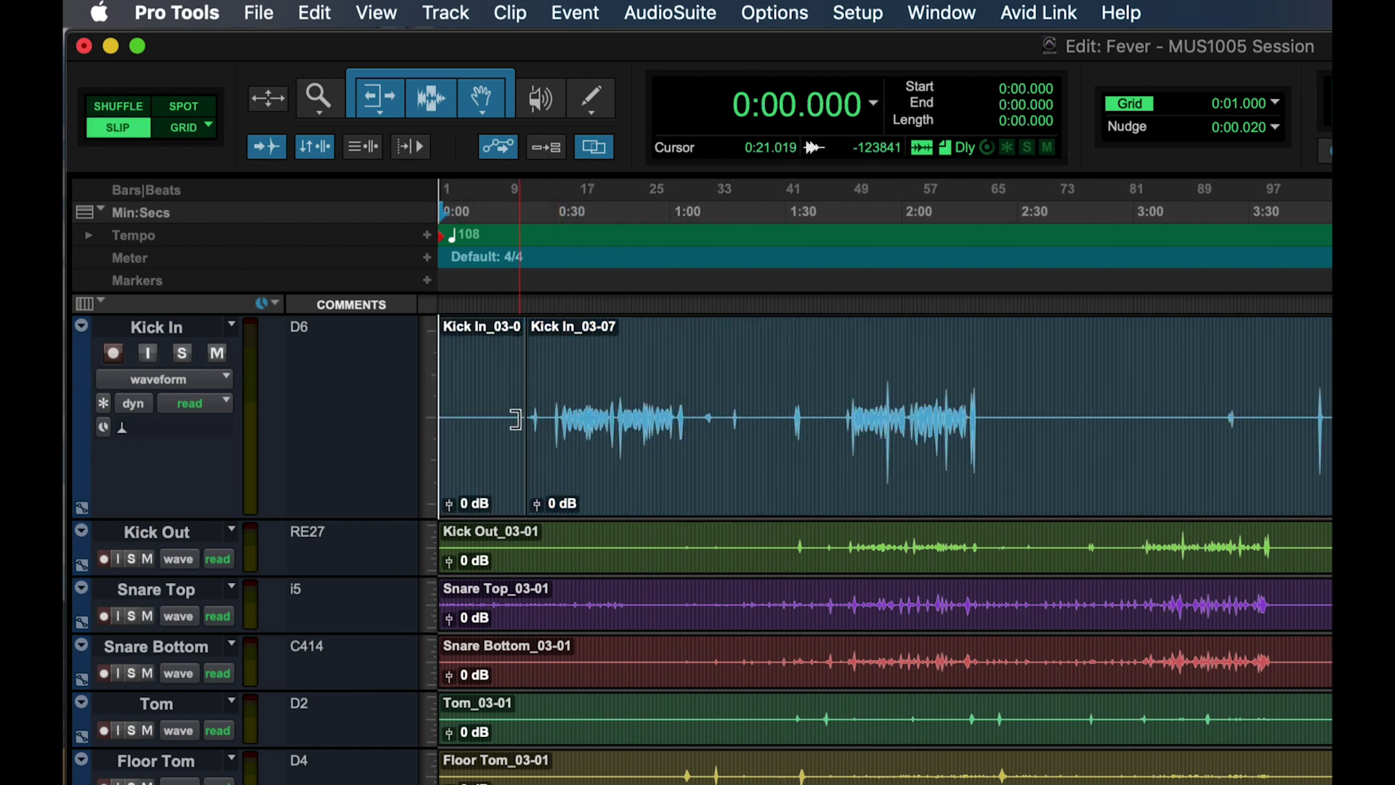
mouse_move(647, 477)
mouse_down()
mouse_move(616, 477)
mouse_move(835, 473)
mouse_move(641, 477)
mouse_up()
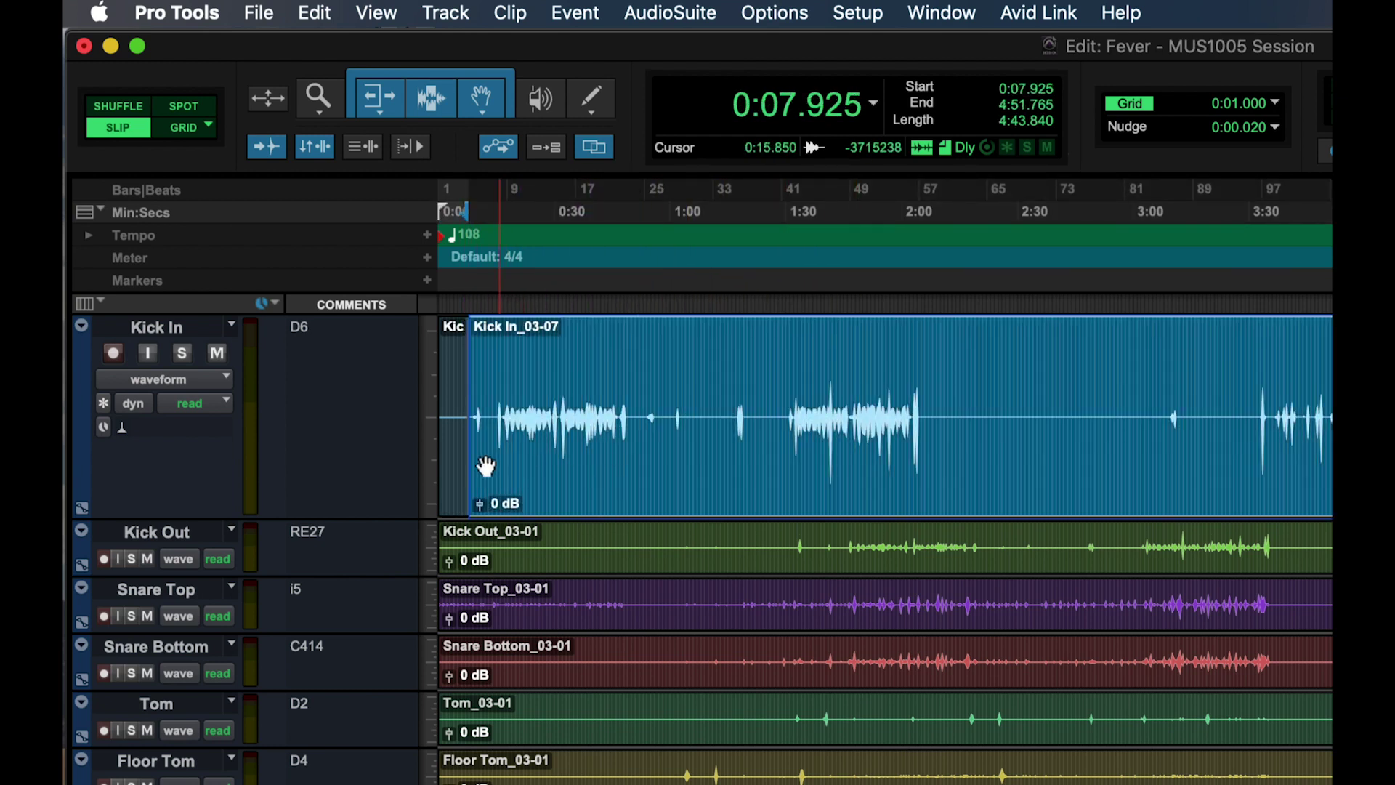
drag(454, 474, 755, 470)
drag(539, 470, 614, 471)
click(517, 476)
drag(517, 476, 580, 473)
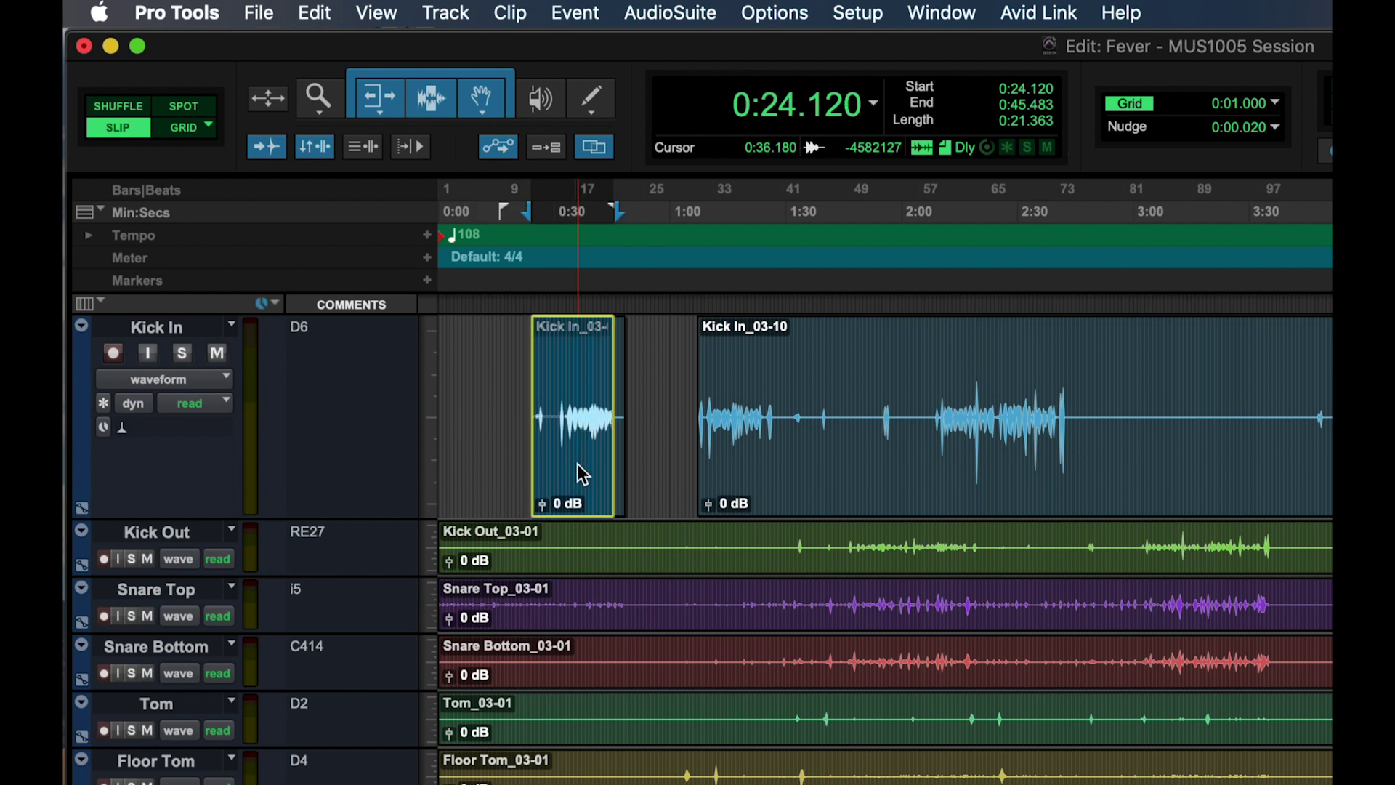
drag(699, 464, 687, 427)
drag(807, 472, 567, 473)
- Switch to Spot mode and spot the Kick In clip to a start of 0:01.000
click(184, 106)
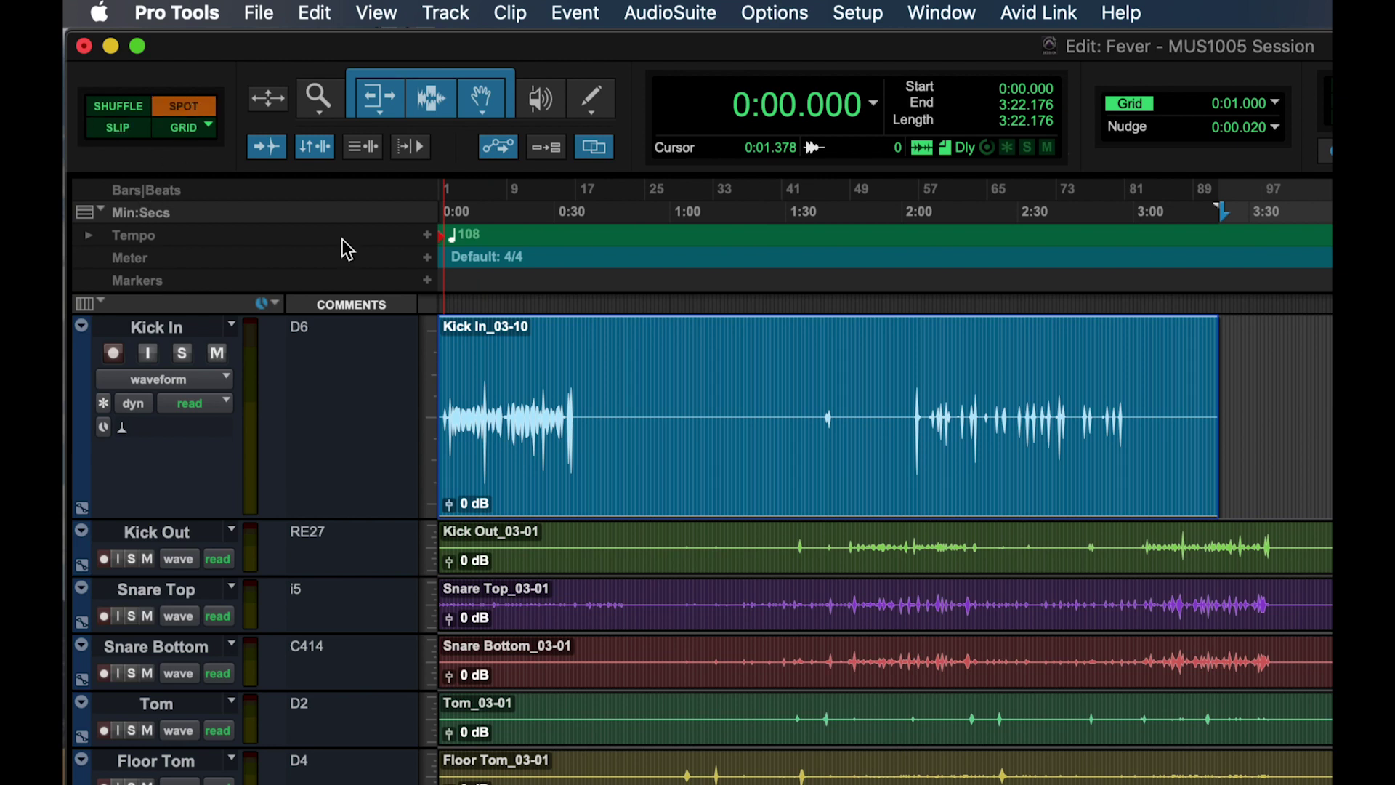
click(627, 465)
drag(1105, 352, 583, 267)
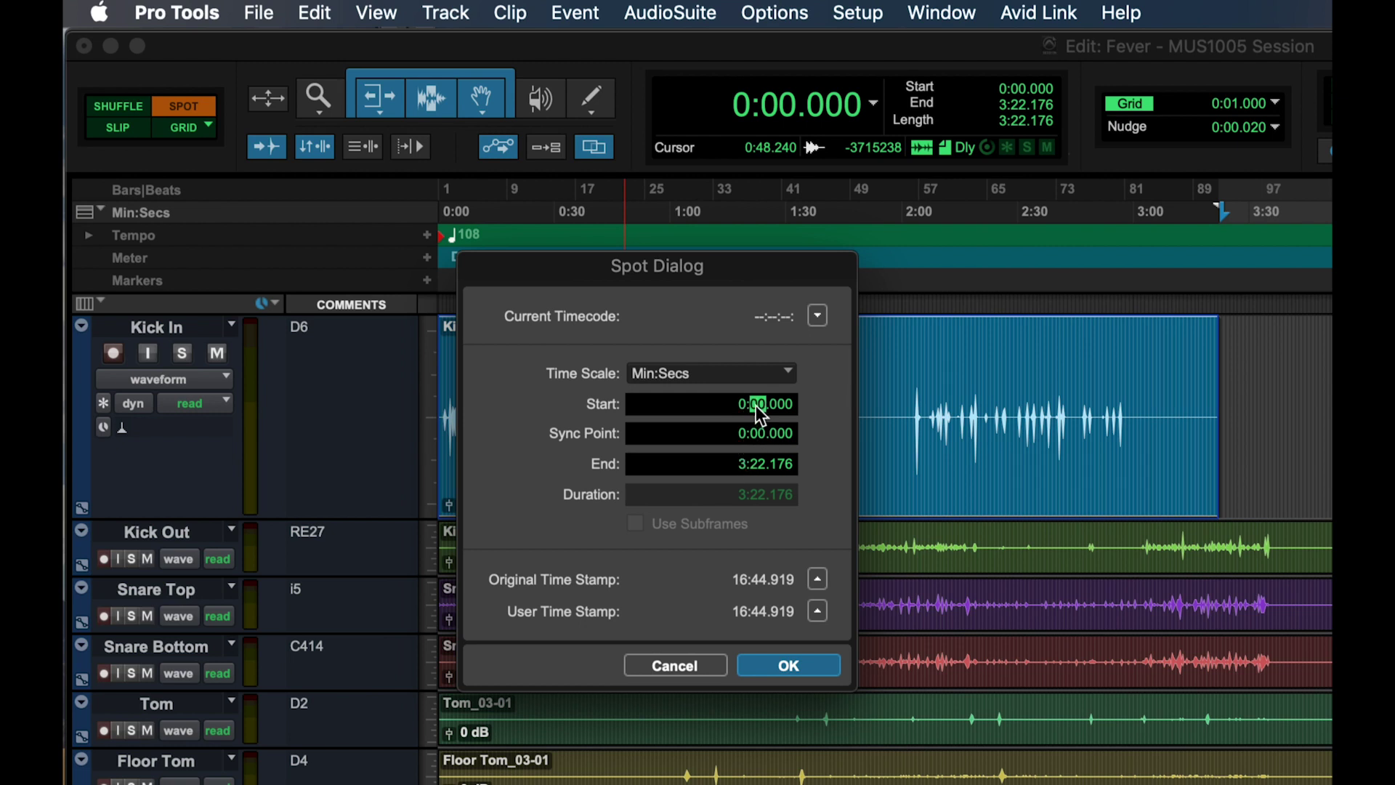
click(787, 664)
- Spot the Kick In clip again using the Bars|Beats time scale, with a start of 1|3|000
click(679, 421)
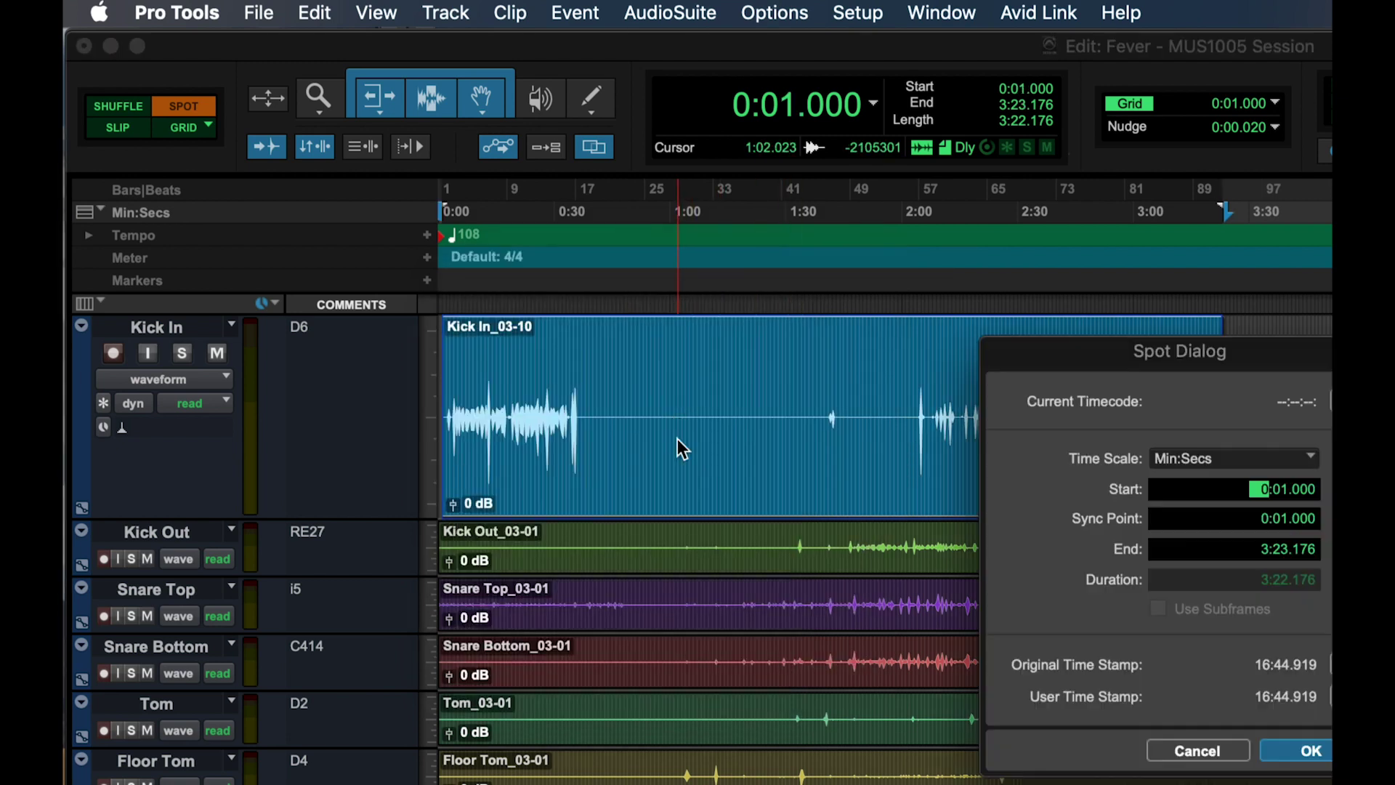
drag(1148, 354, 642, 302)
click(688, 401)
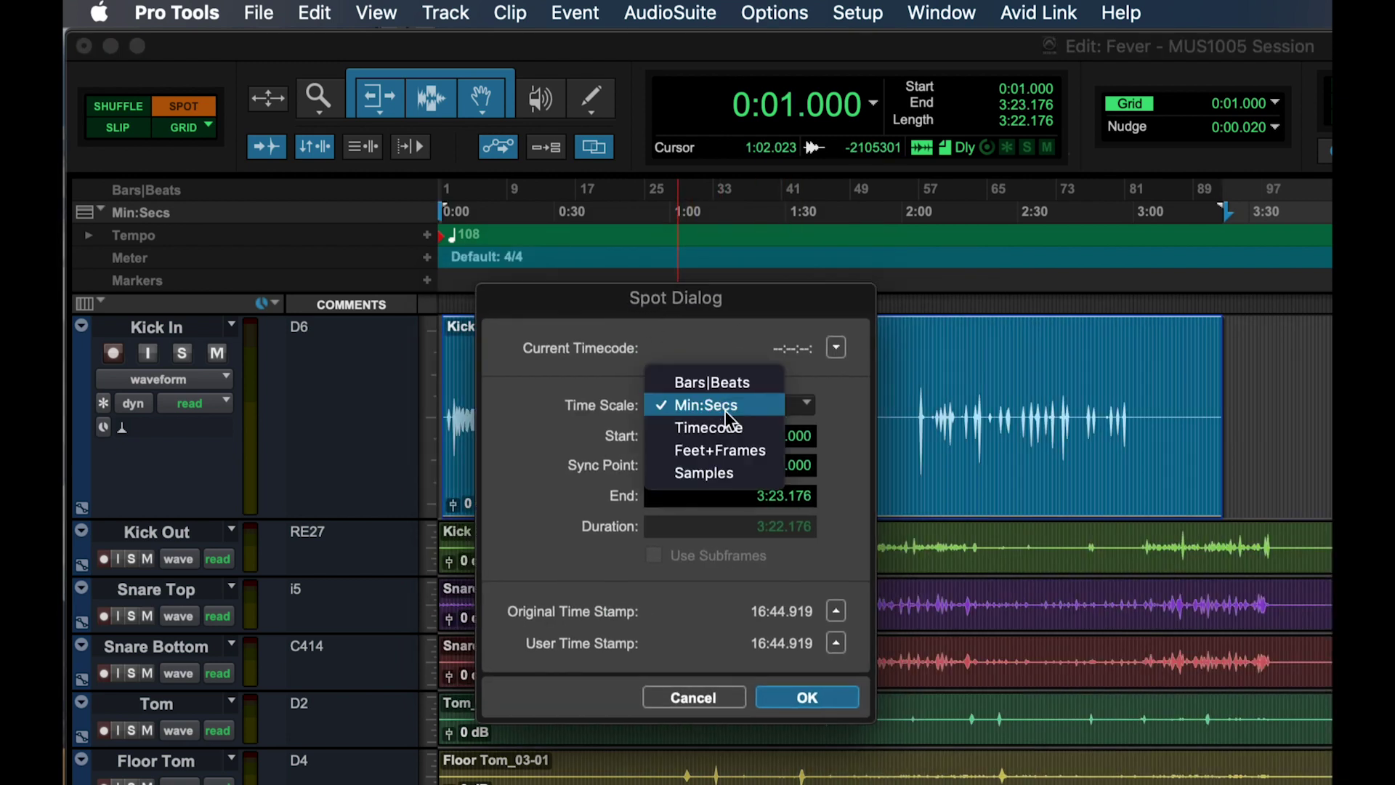
click(712, 374)
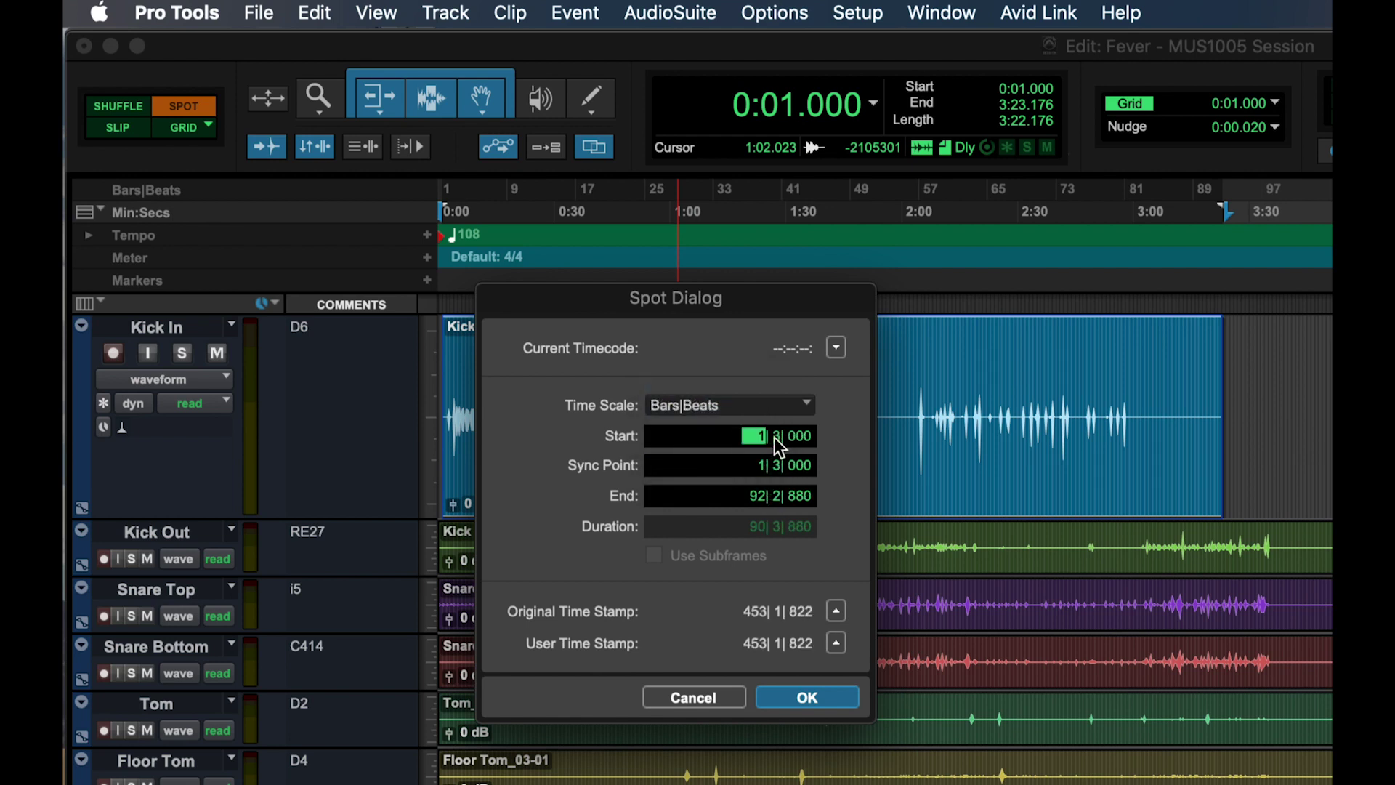
key(Return)
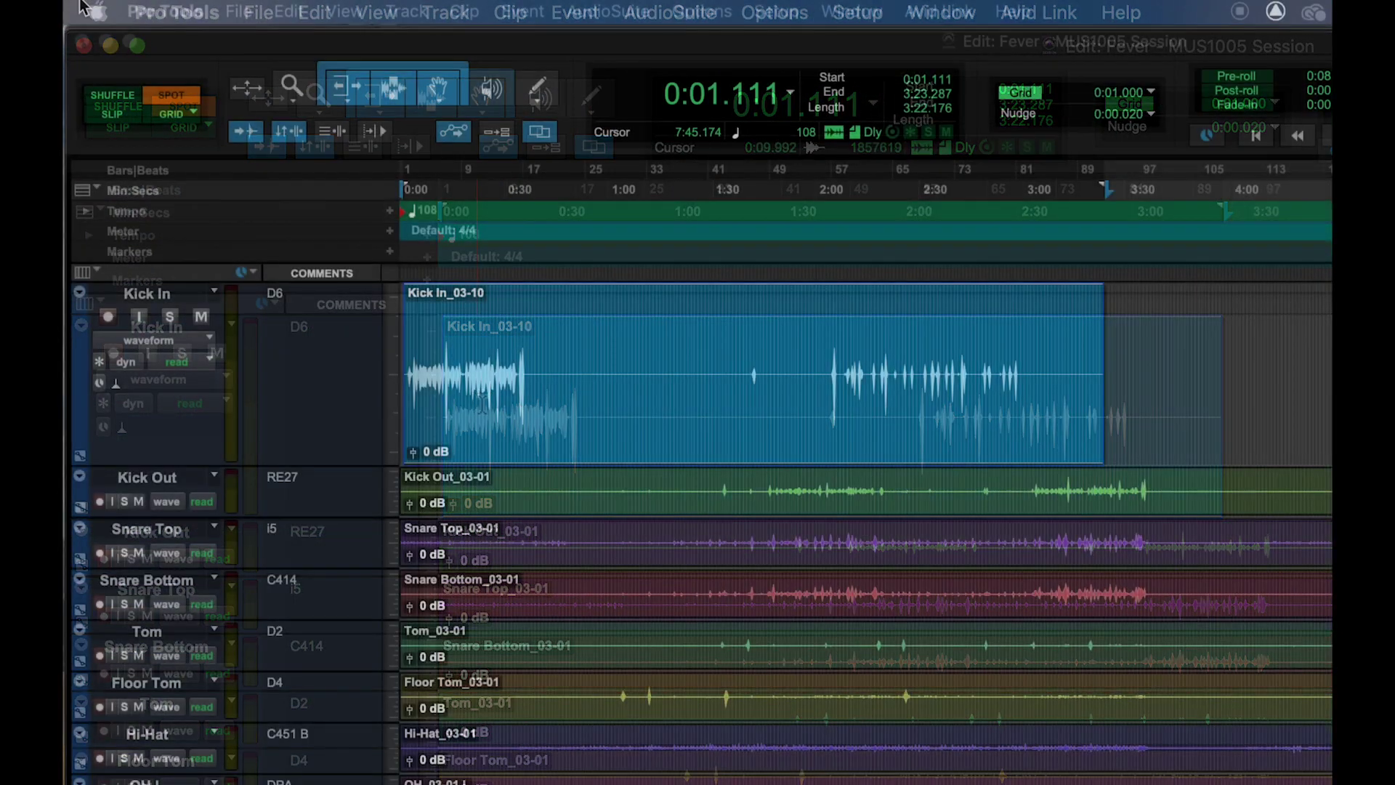
- Switch to Grid mode and separate the Kick In clip over the range from 0:39 to 0:43
click(168, 116)
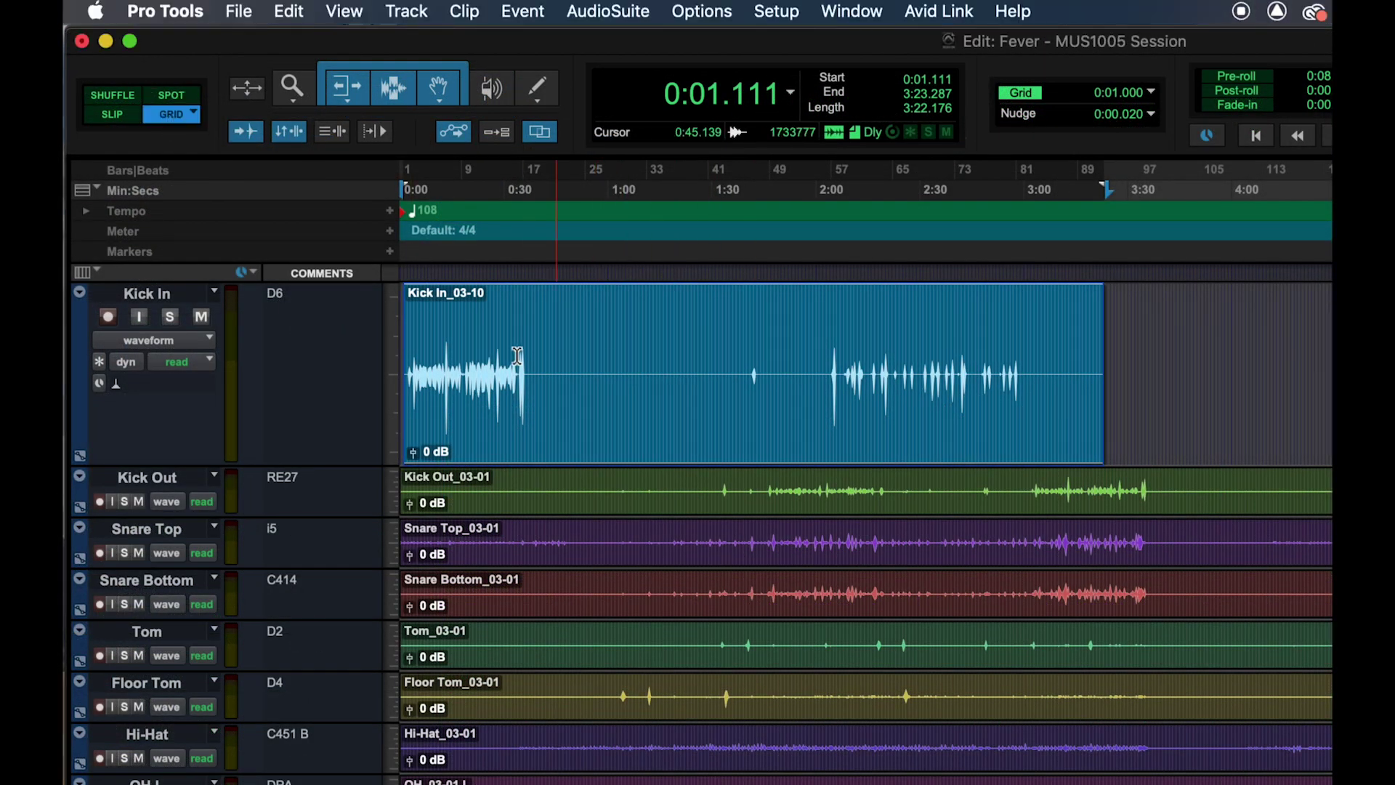
drag(550, 373, 534, 373)
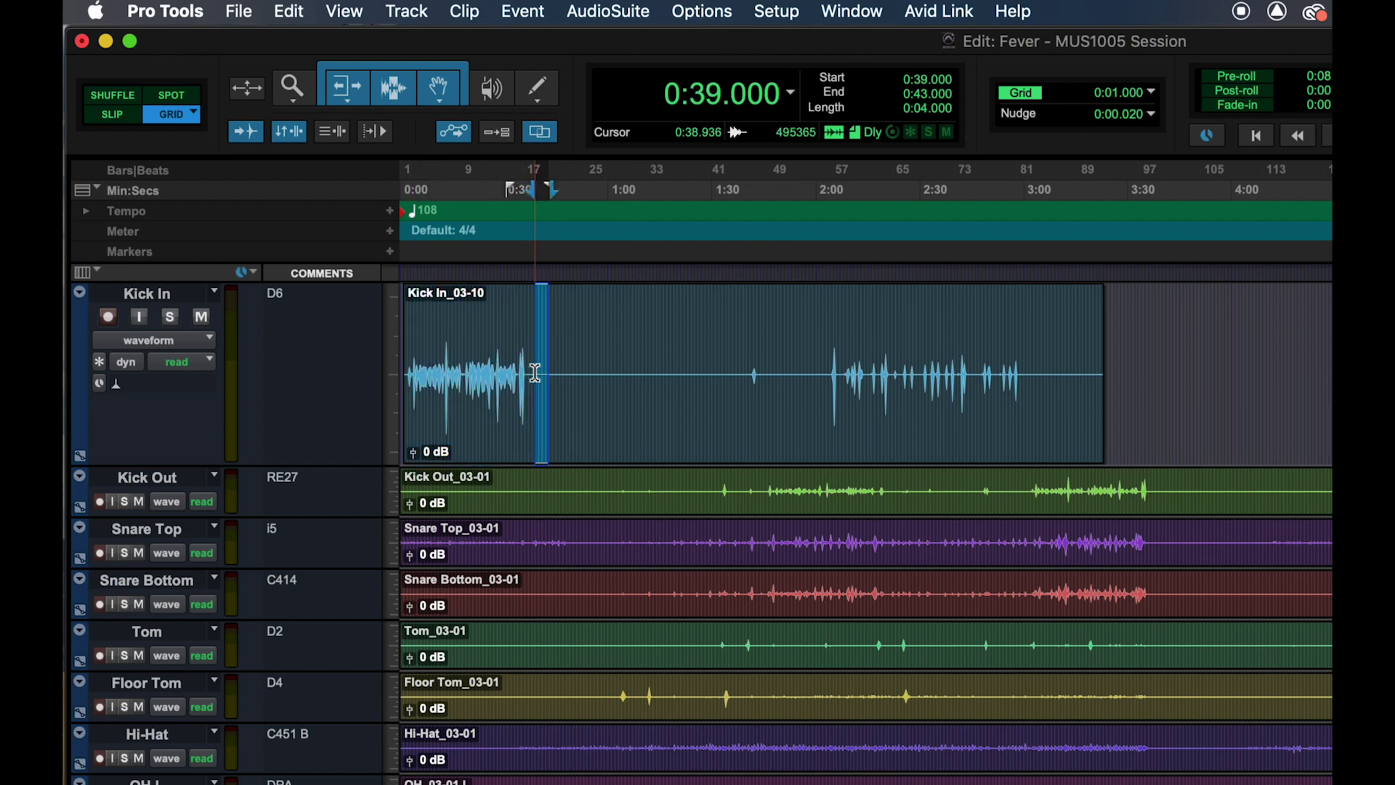
key(super+e)
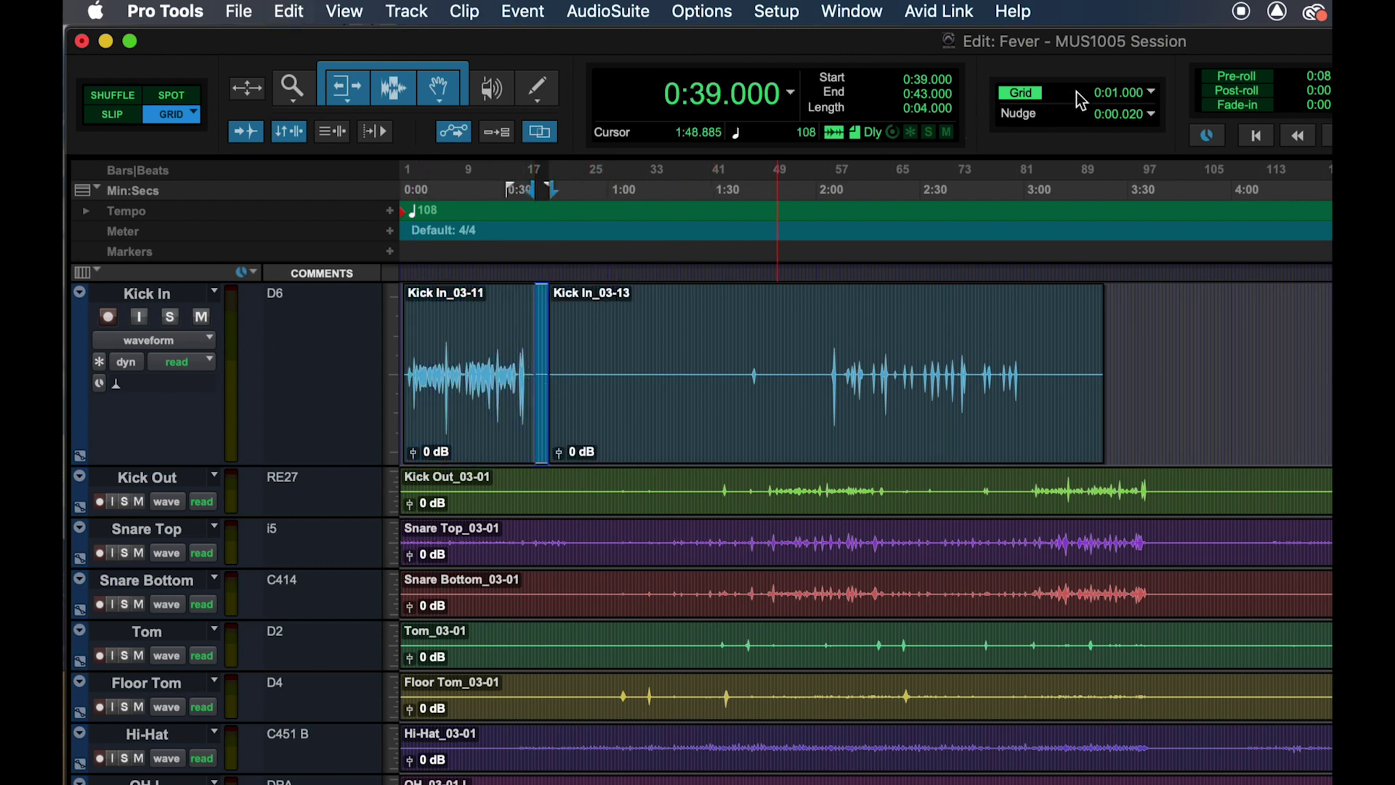
- Change the grid's time scale to Bars|Beats with a grid value of 1 bar
click(1133, 94)
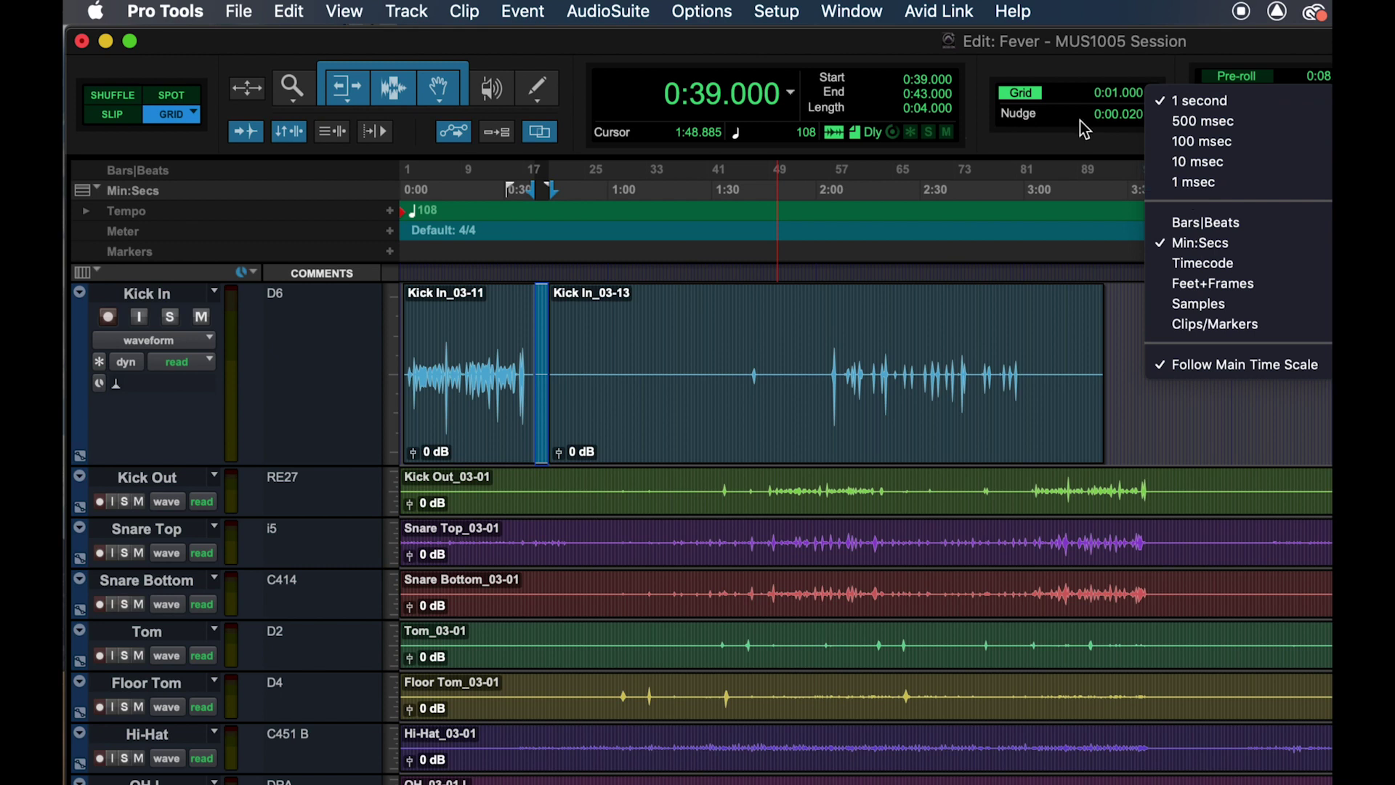
click(1168, 225)
click(1150, 91)
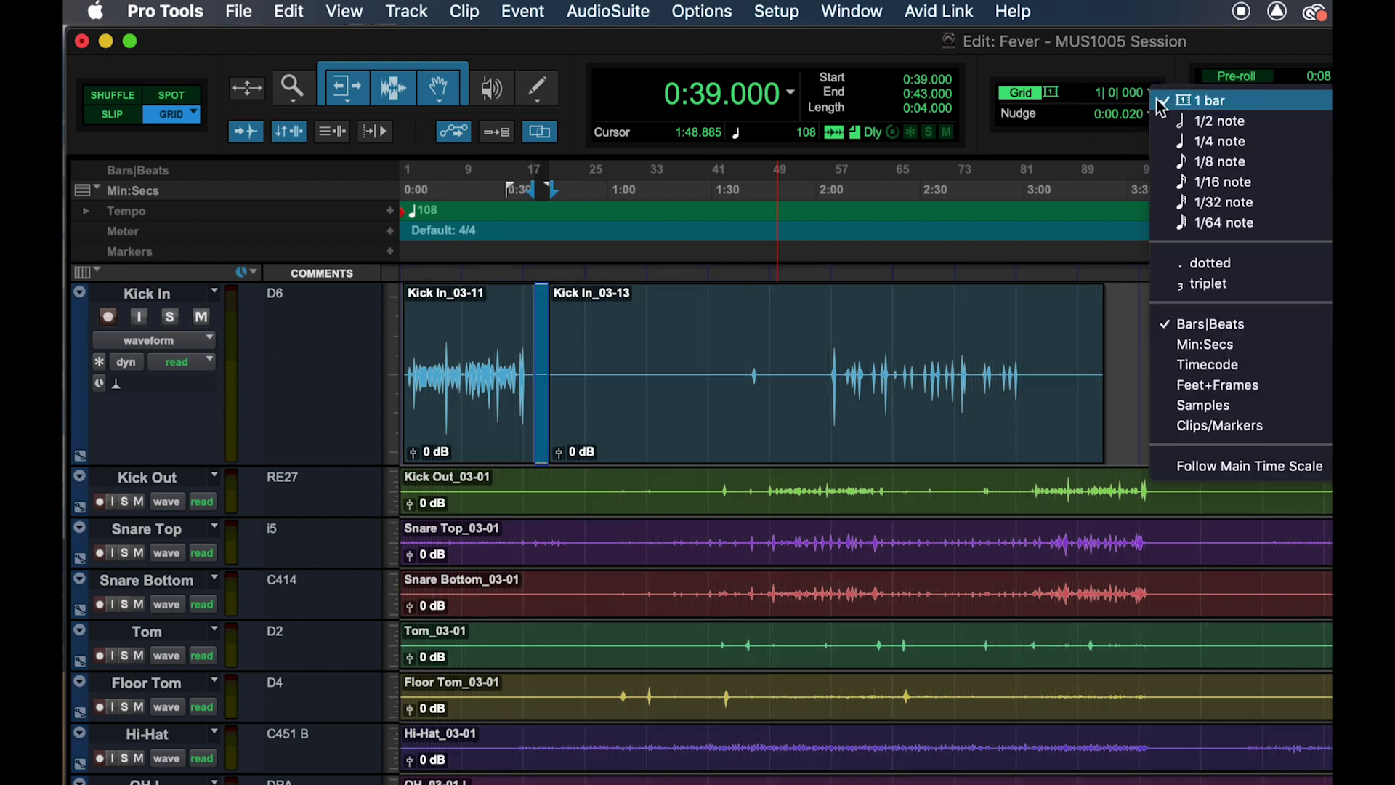
click(768, 323)
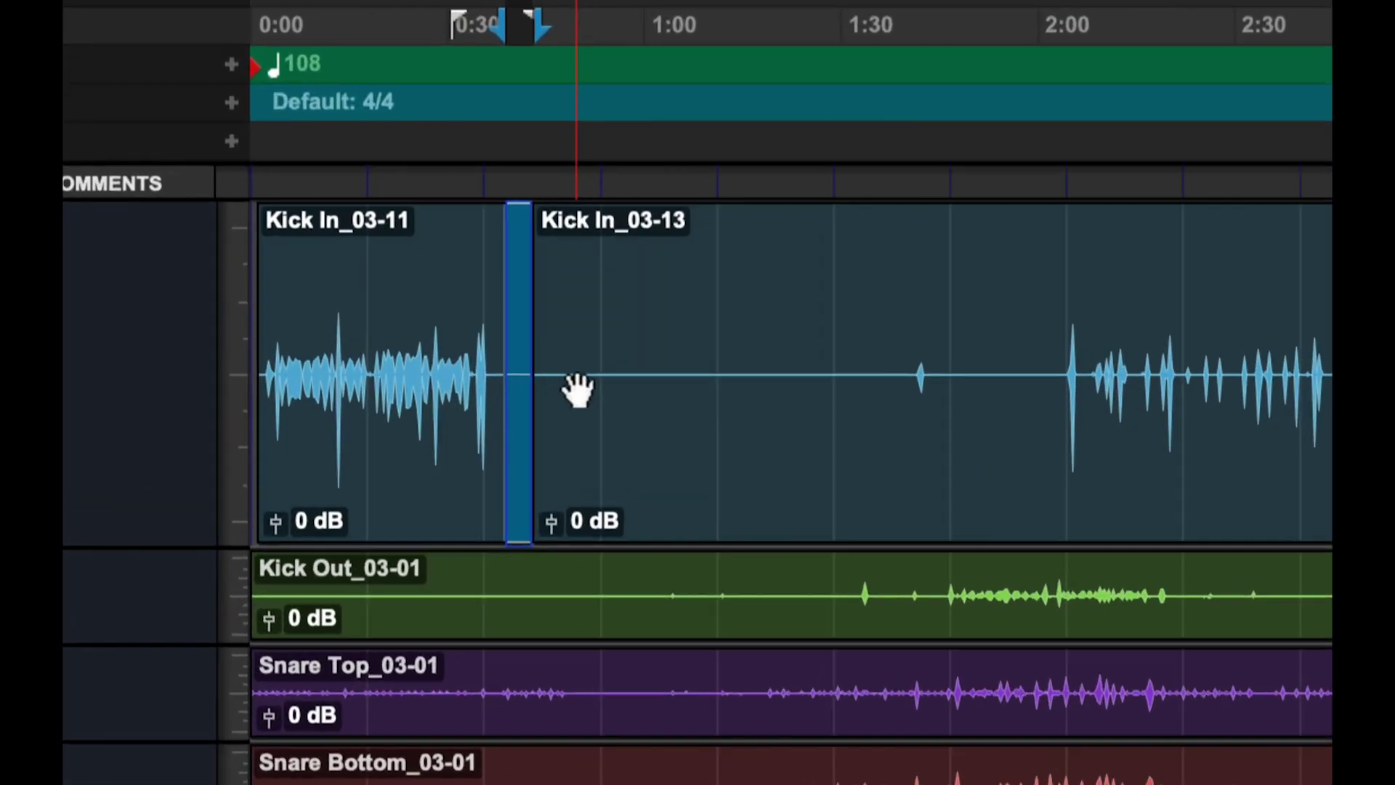
- Move the last Kick In clip along the bar grid so that it starts at bar 25 (0:53.333)
click(581, 406)
drag(594, 443, 675, 429)
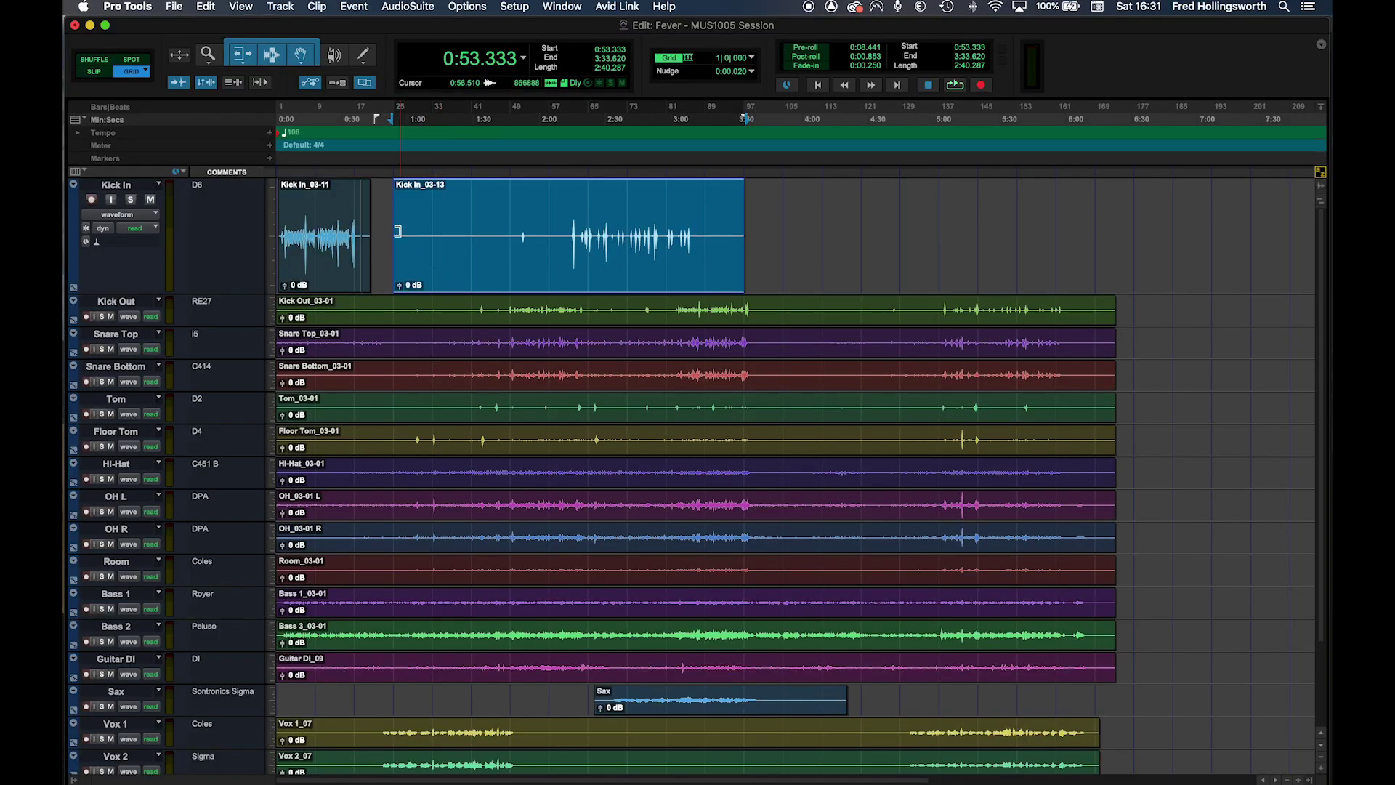
key(t)
key(t)
key(t)
drag(845, 261, 901, 274)
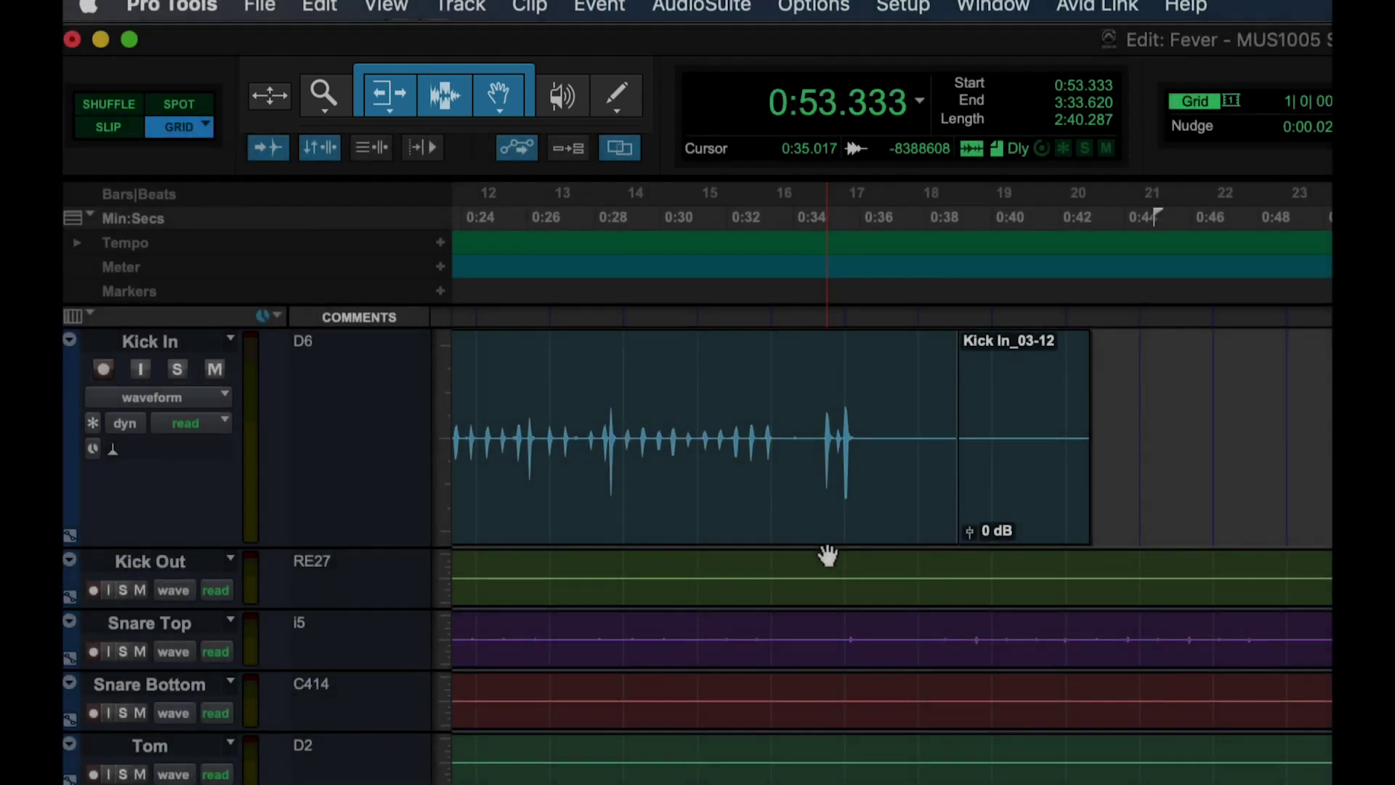
- Activate the Zoomer, Trim, Selector, Grabber, Scrubber and Pencil tools one after another
click(320, 96)
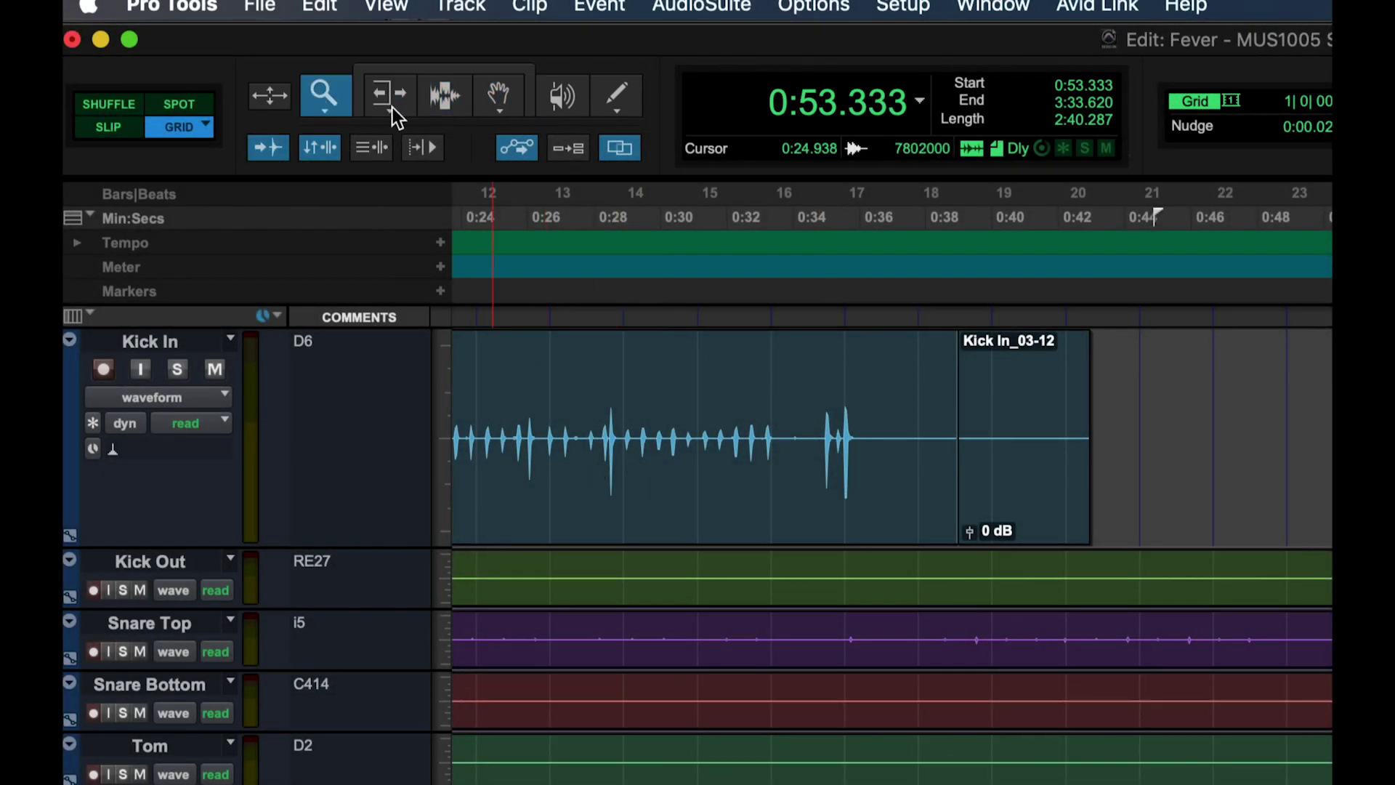
click(392, 112)
click(443, 109)
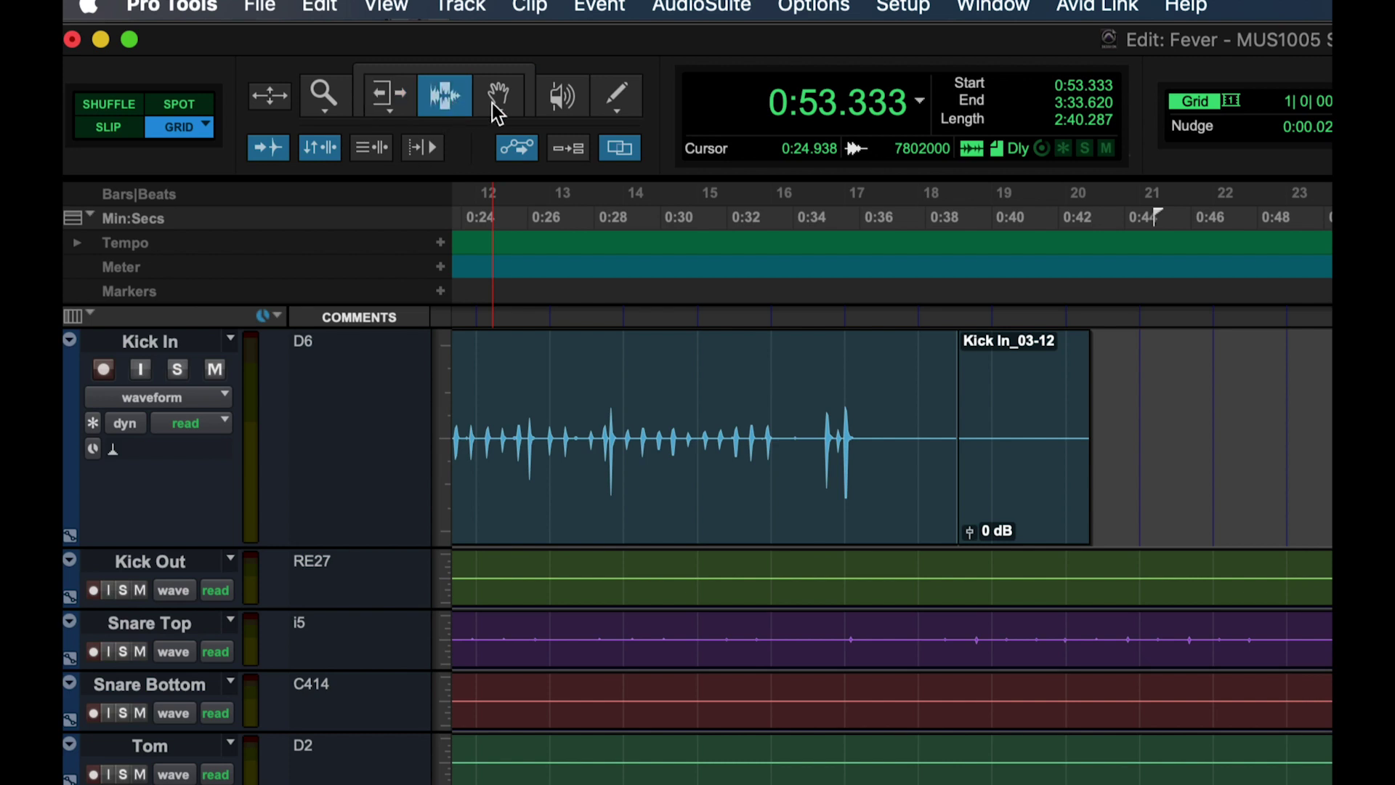
click(509, 102)
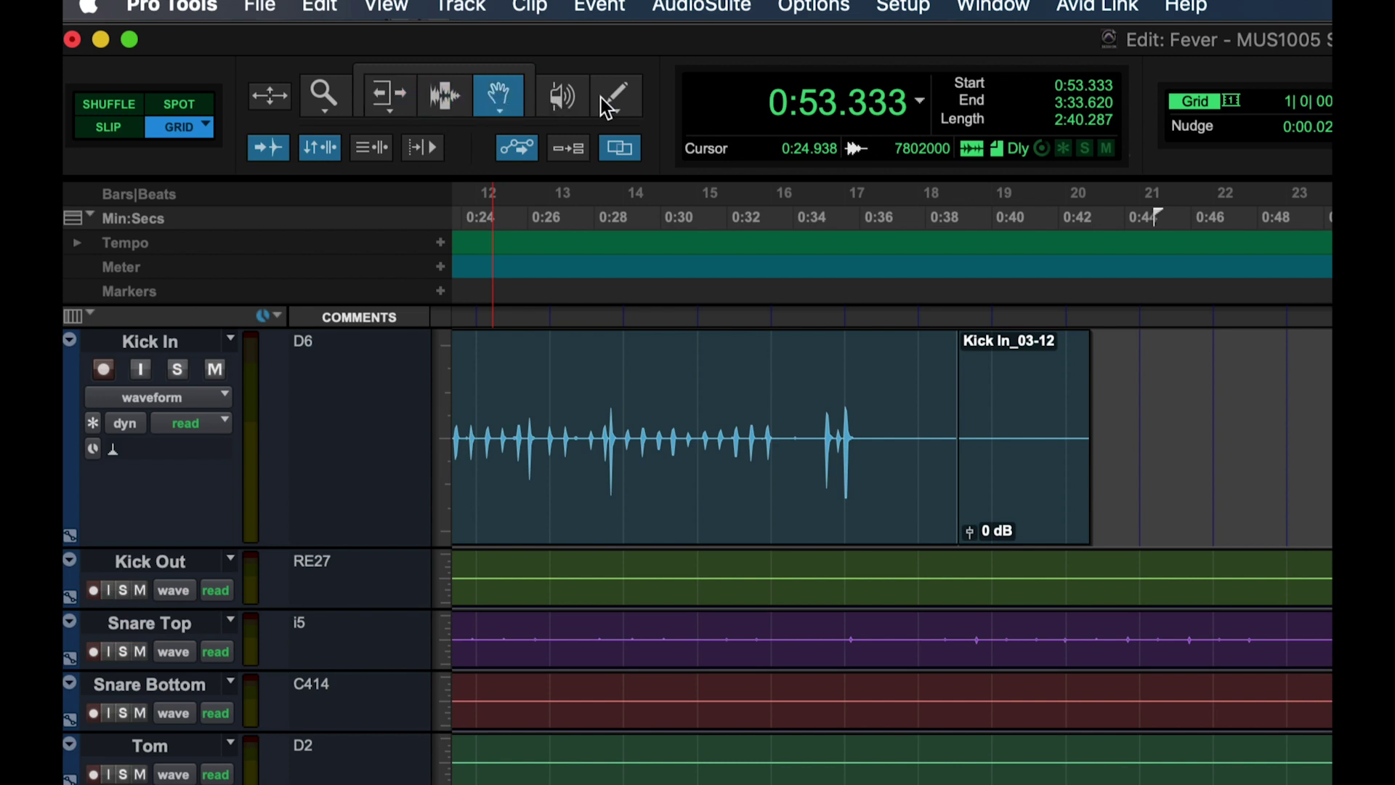
click(578, 101)
click(623, 98)
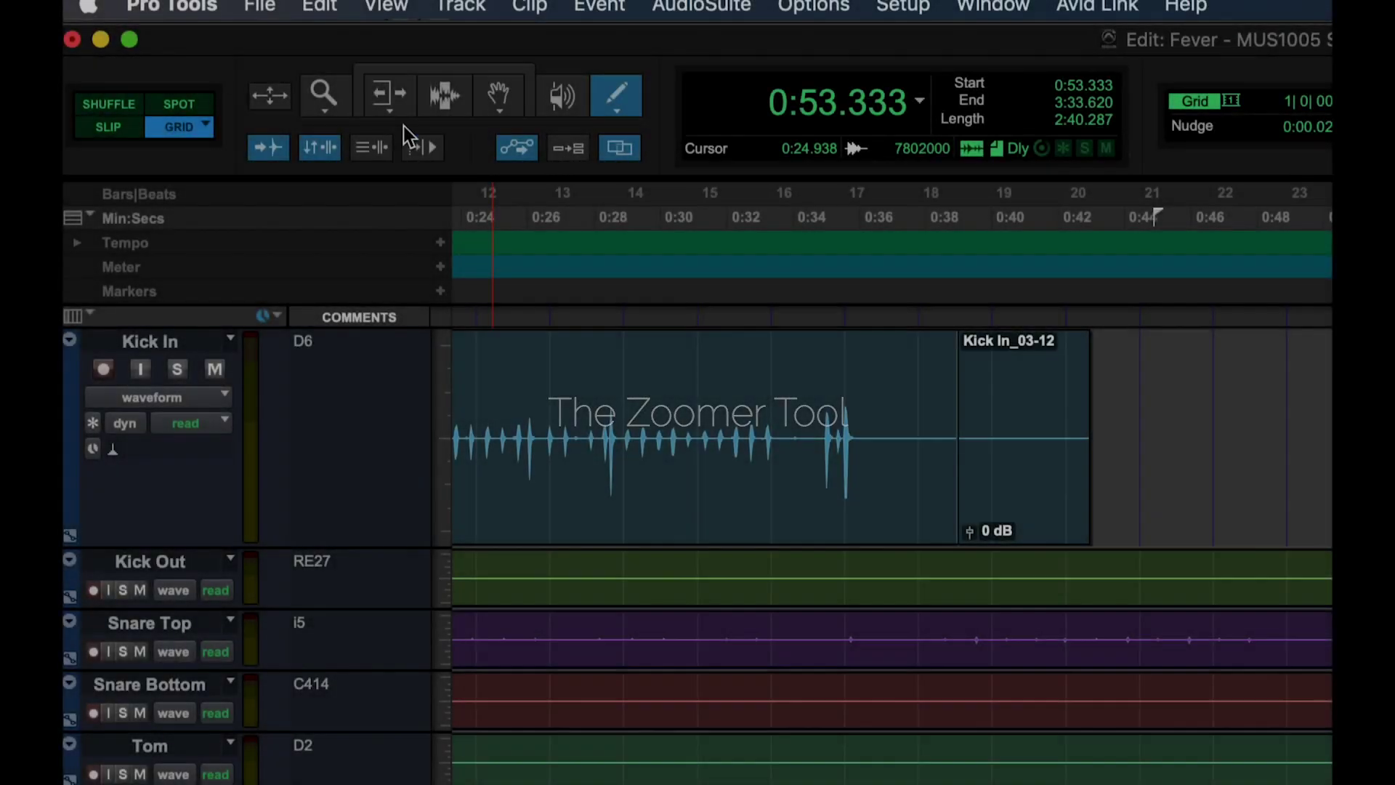
- Activate the Zoomer tool, make the Kick In track taller, and zoom in on its waveform around bar 10
click(322, 94)
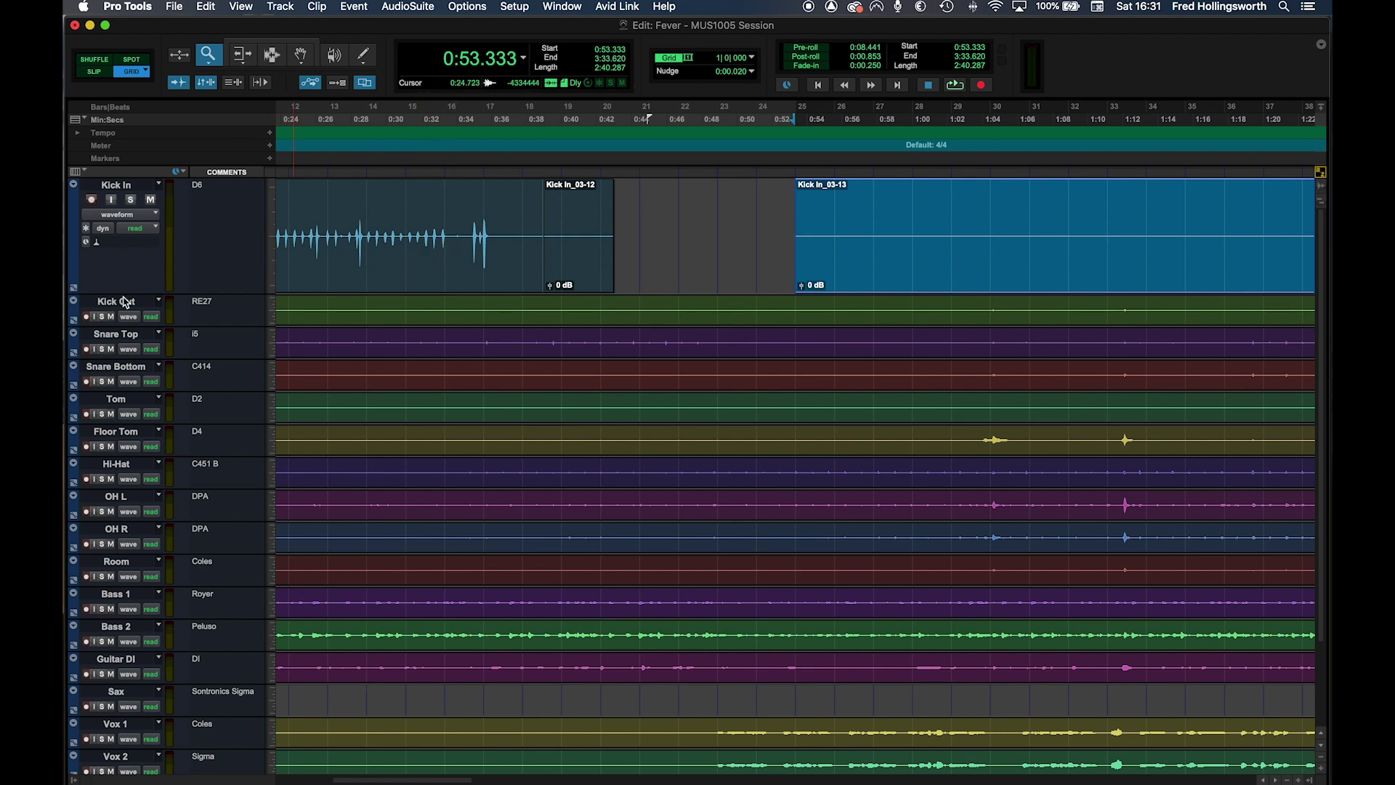
drag(122, 293, 125, 420)
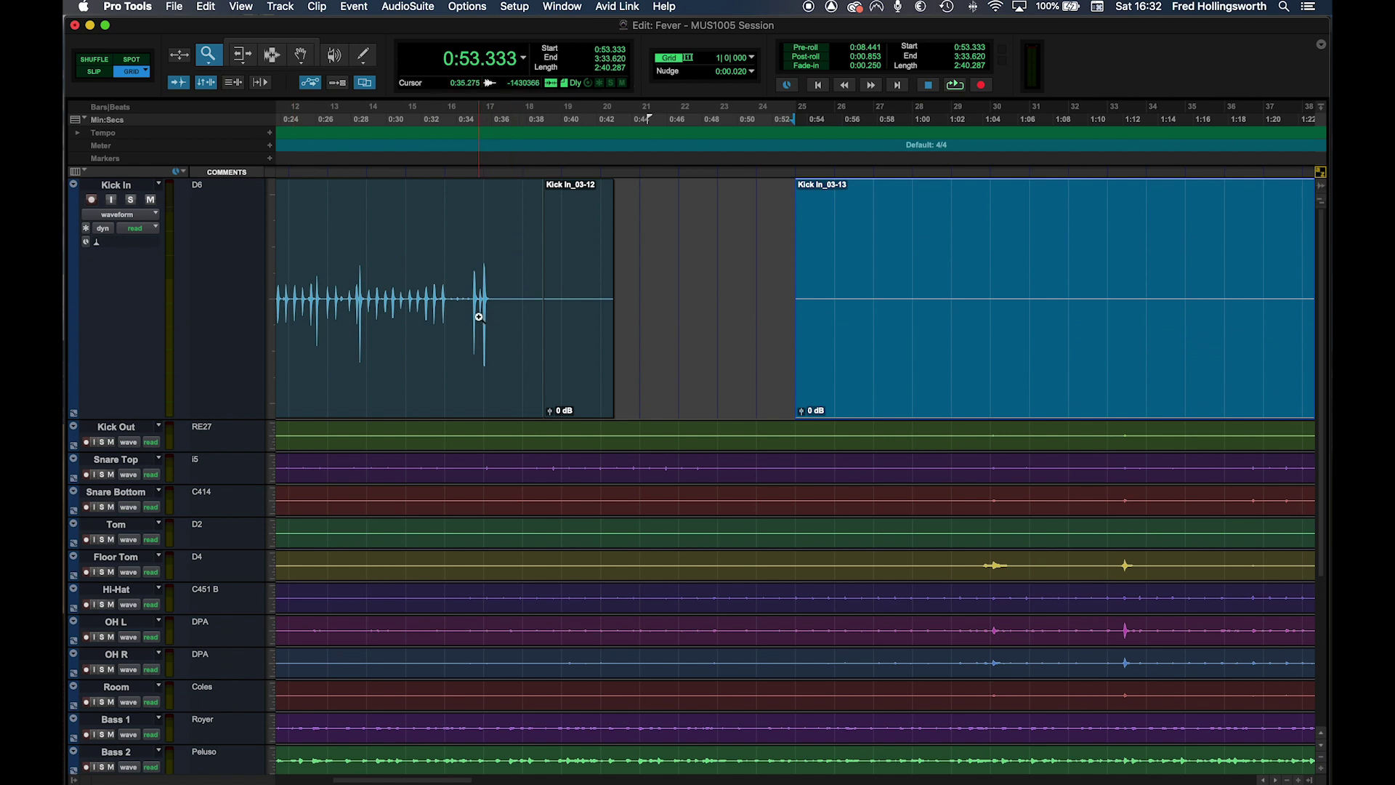
click(380, 290)
click(586, 292)
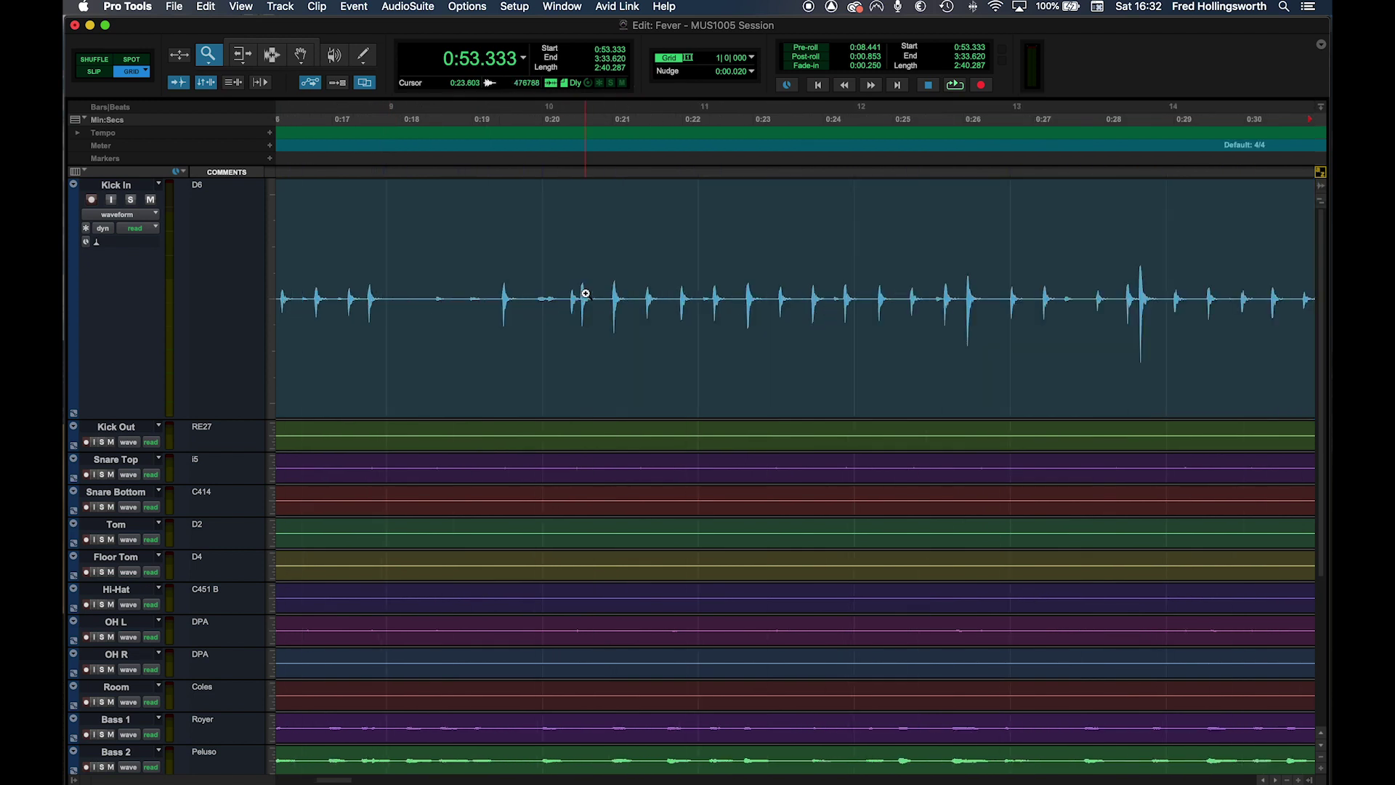
click(659, 298)
click(720, 297)
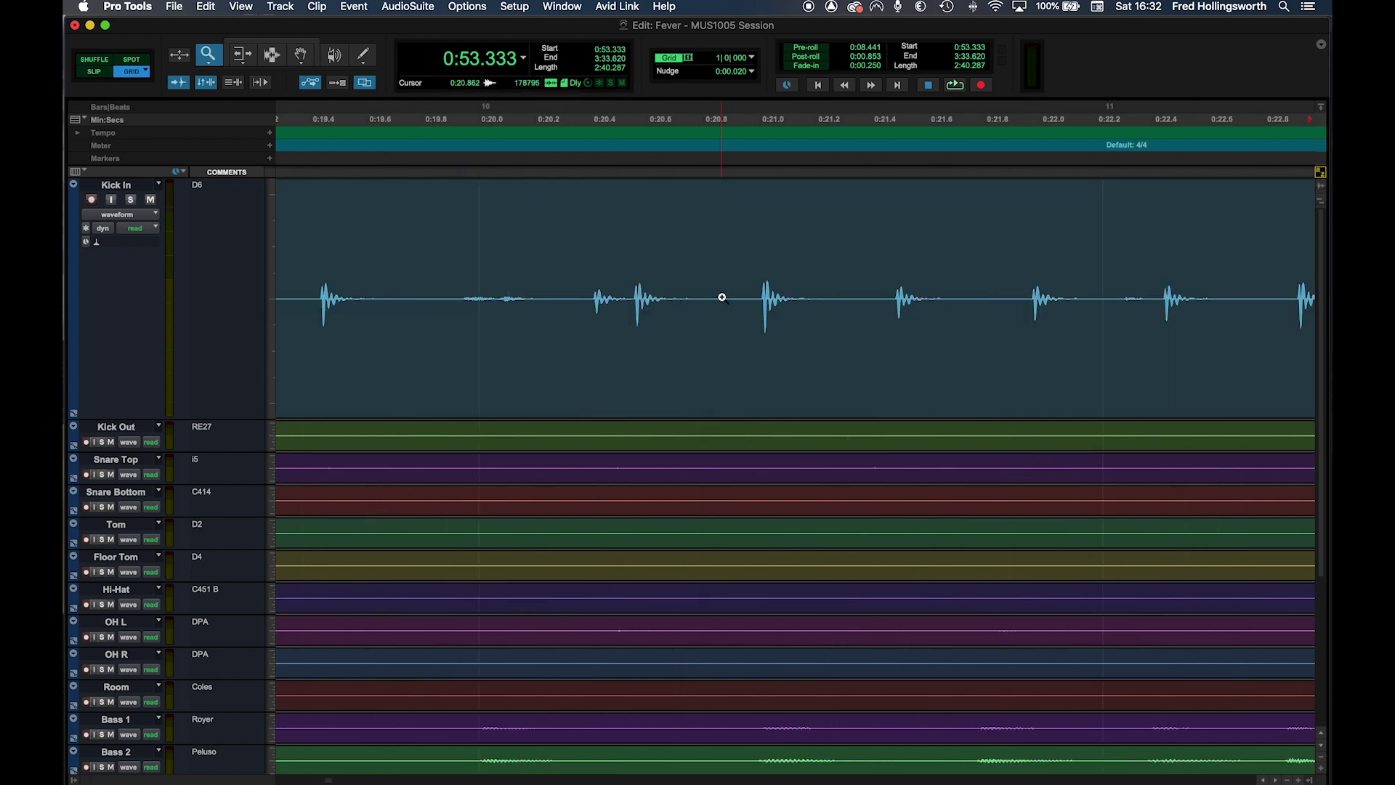
- Zoom in on the single kick hit at about 0:21.02 on the Kick In track with the Zoomer tool
click(783, 303)
click(763, 295)
click(797, 297)
click(809, 298)
click(829, 299)
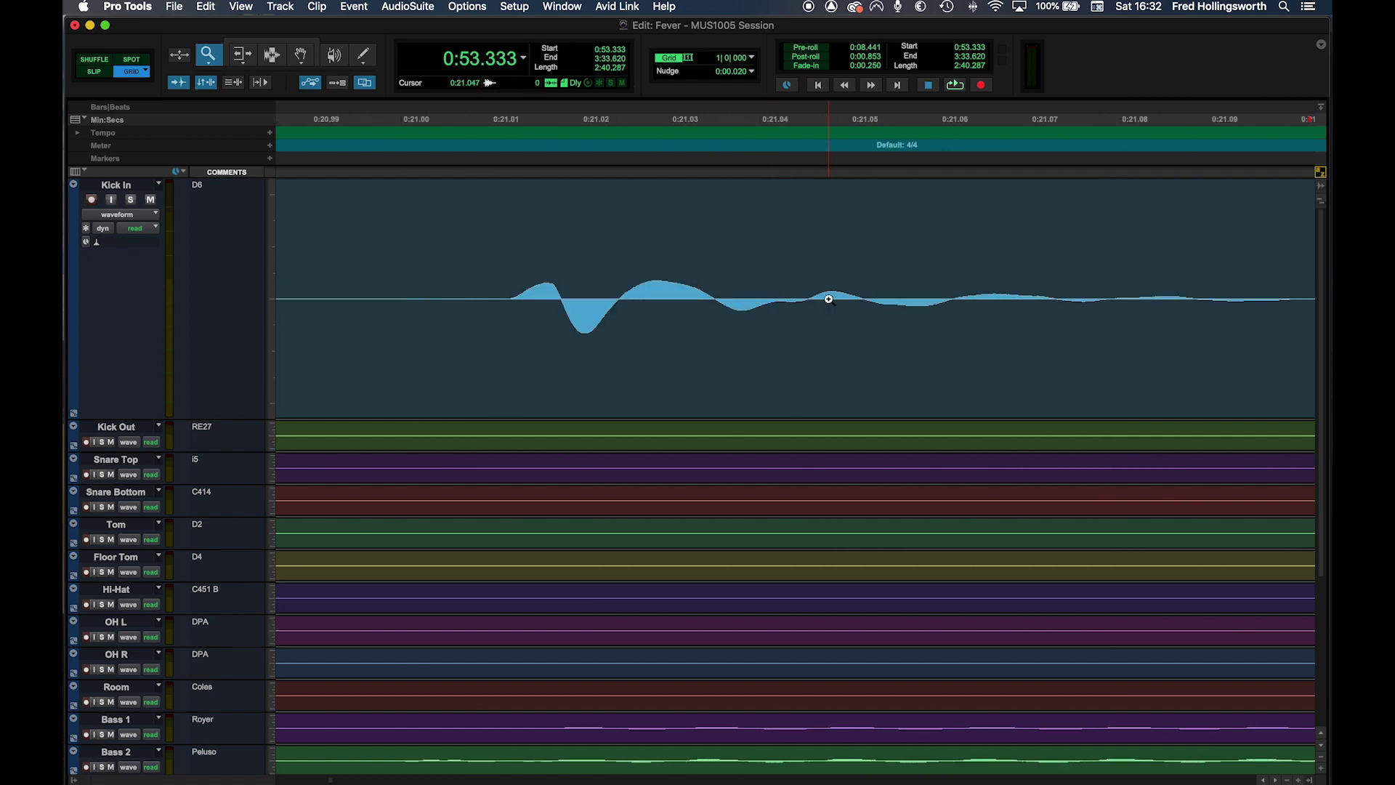
click(753, 305)
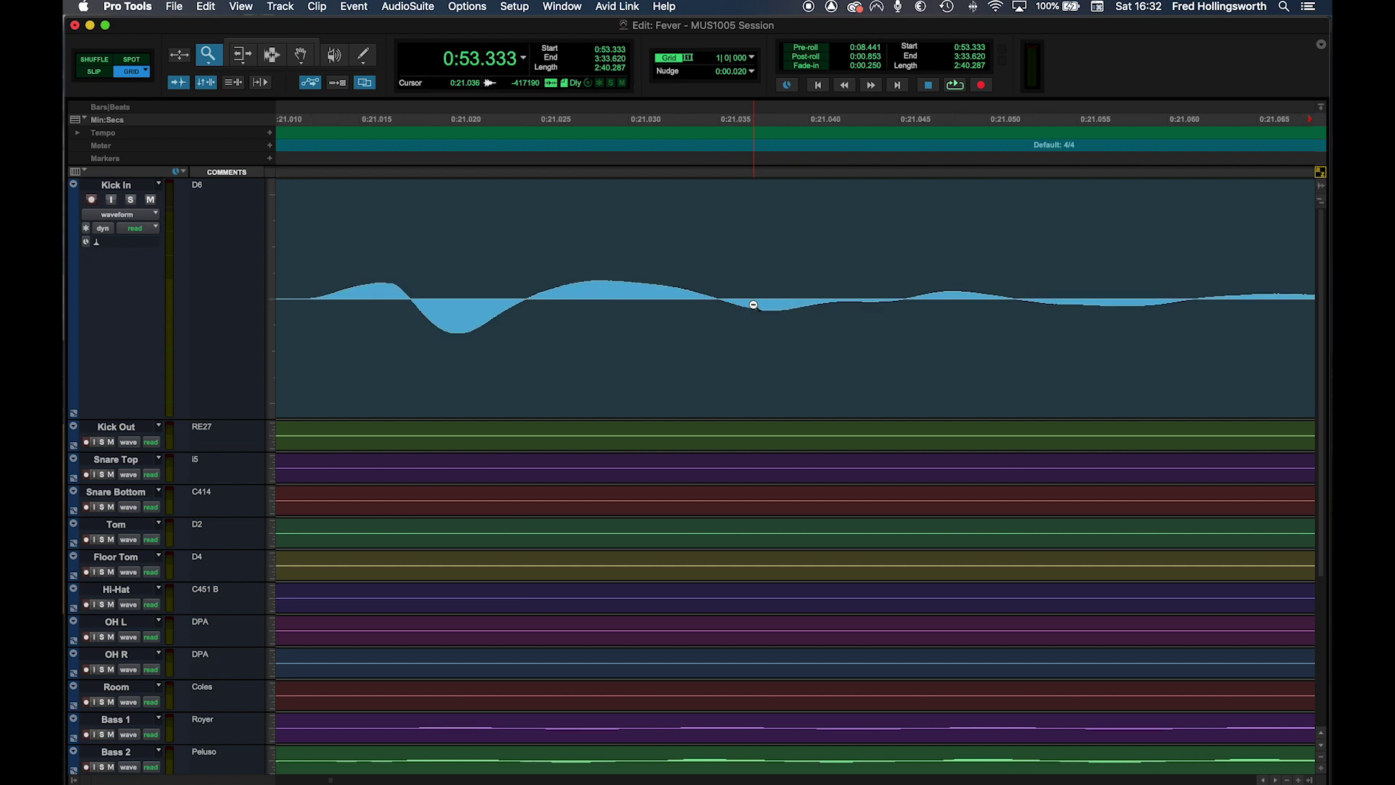
- Zoom back out from the kick hit until the Kick In clips are in view from the session start
alt+click(754, 305)
alt+click(754, 304)
alt+click(753, 305)
alt+click(753, 304)
alt+click(754, 305)
alt+click(754, 305)
alt+click(754, 304)
alt+click(753, 304)
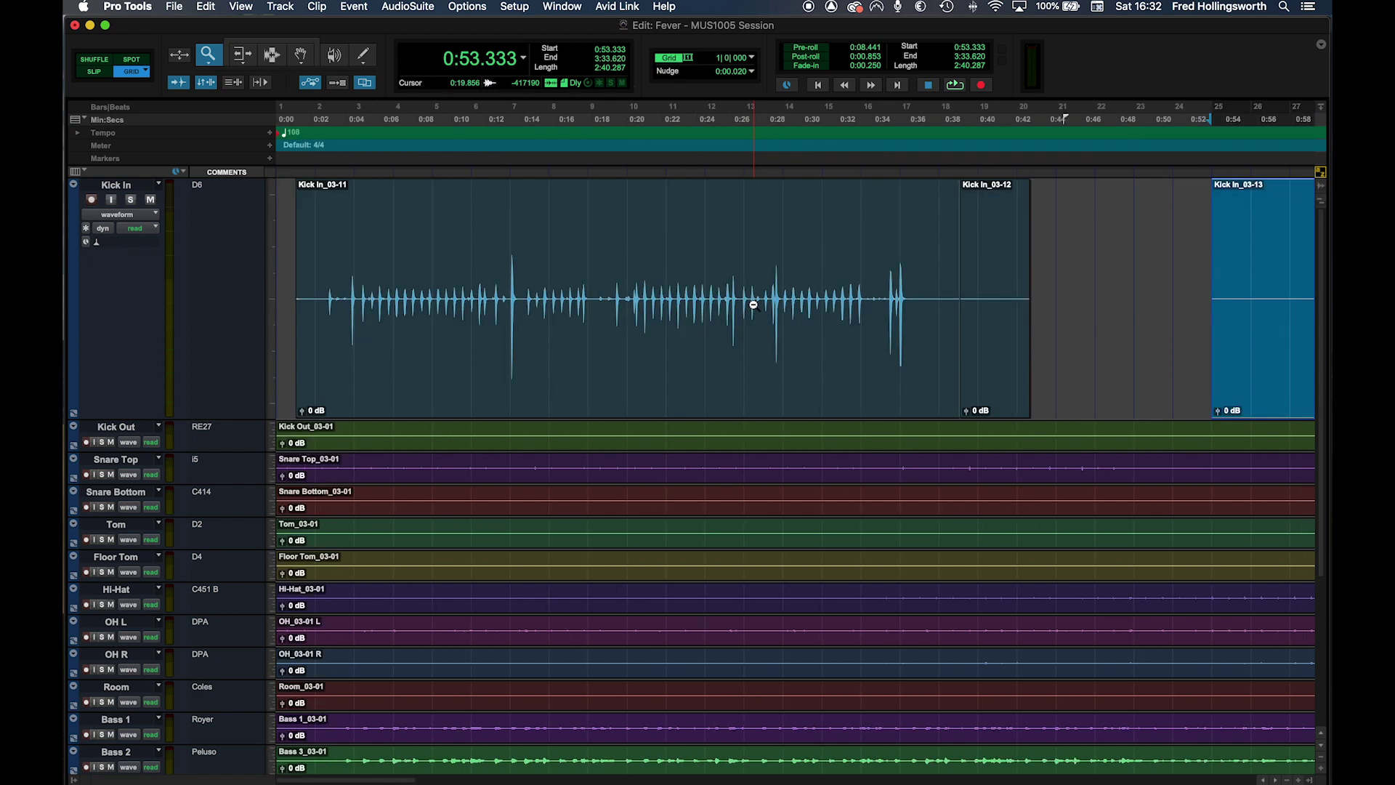
alt+click(754, 305)
- Zoom in on successively narrower ranges of the Kick In waveform, down to the kick hit at about 0:14.4
drag(344, 300, 742, 309)
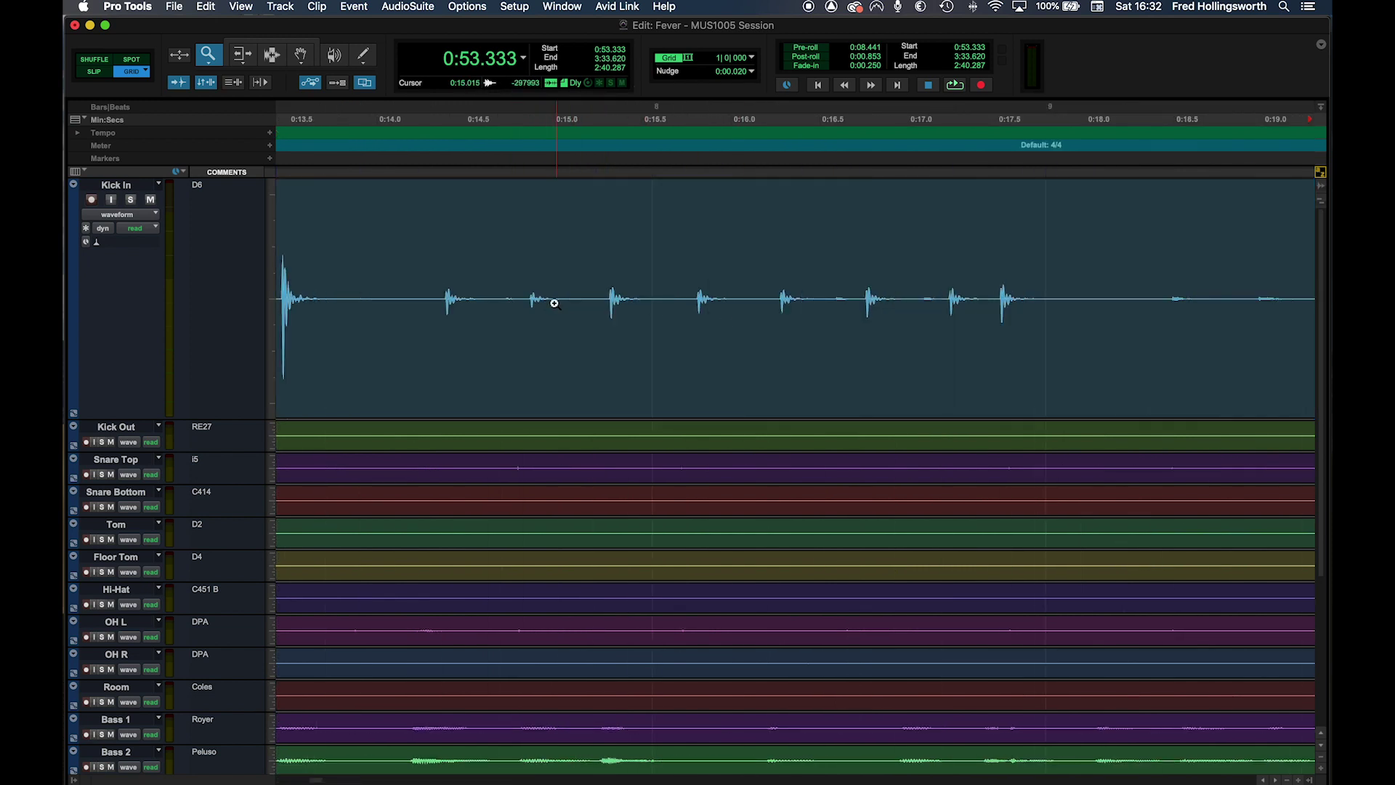
drag(386, 303, 521, 308)
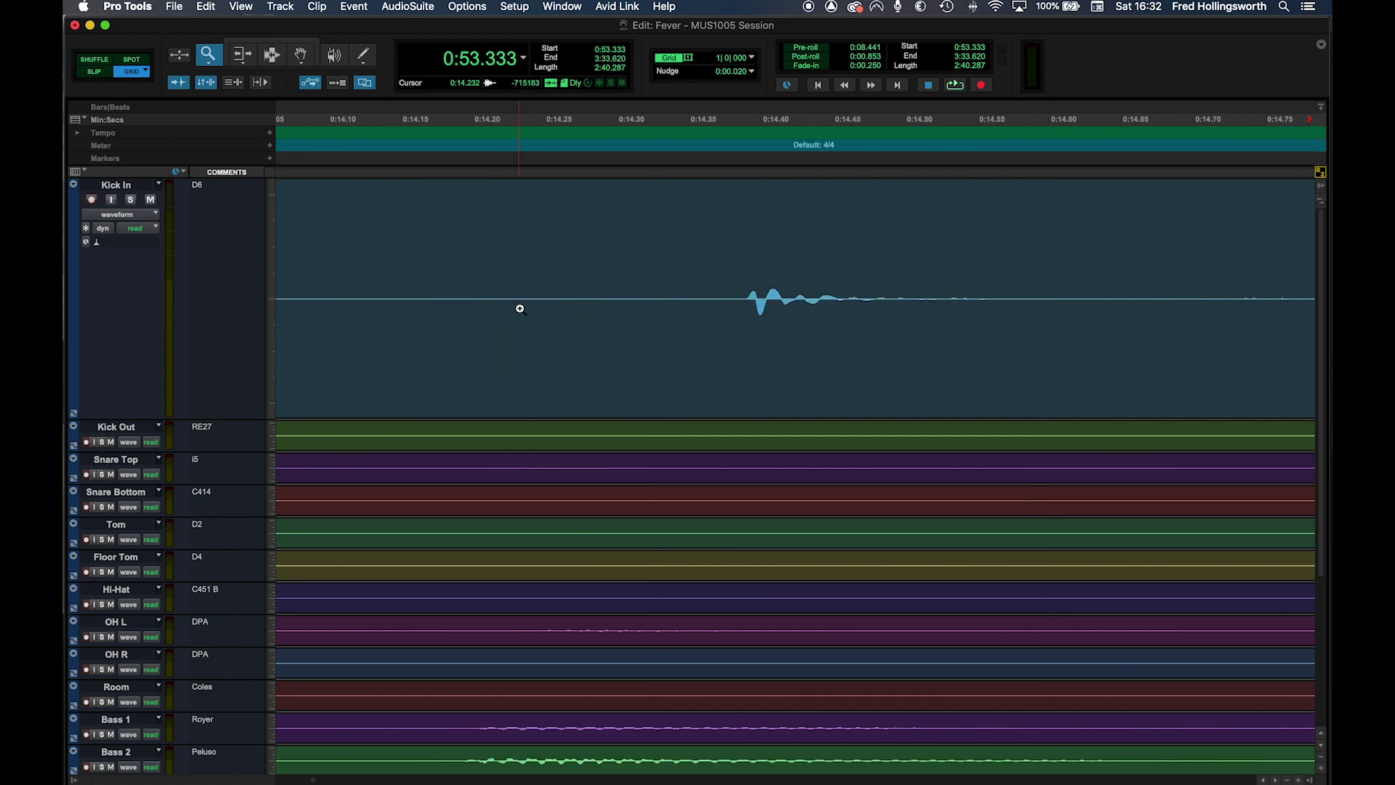
drag(736, 309, 923, 317)
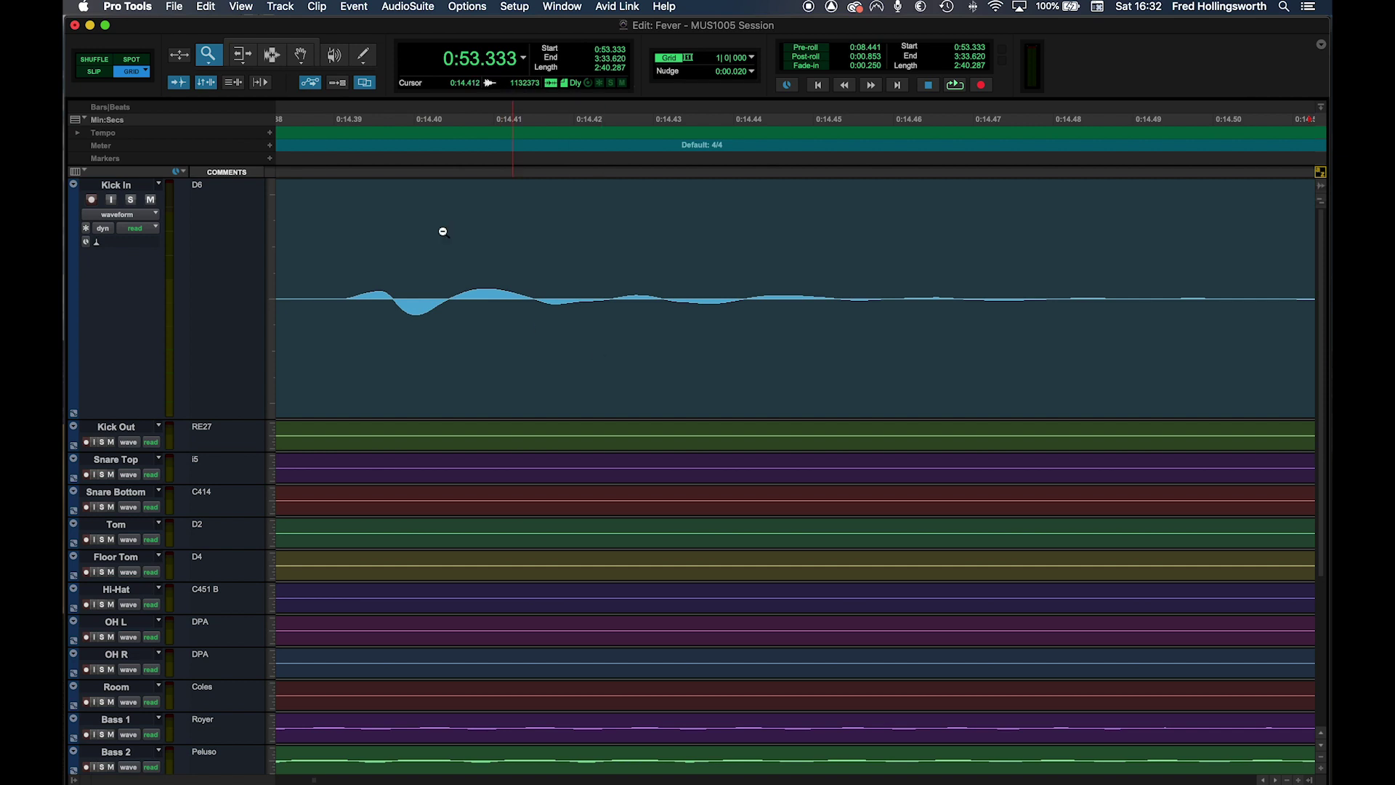
- Zoom out from the 0:14.4 hit and adjust the magnification around the gap between the Kick In clips
alt+click(448, 288)
alt+click(445, 287)
alt+click(471, 299)
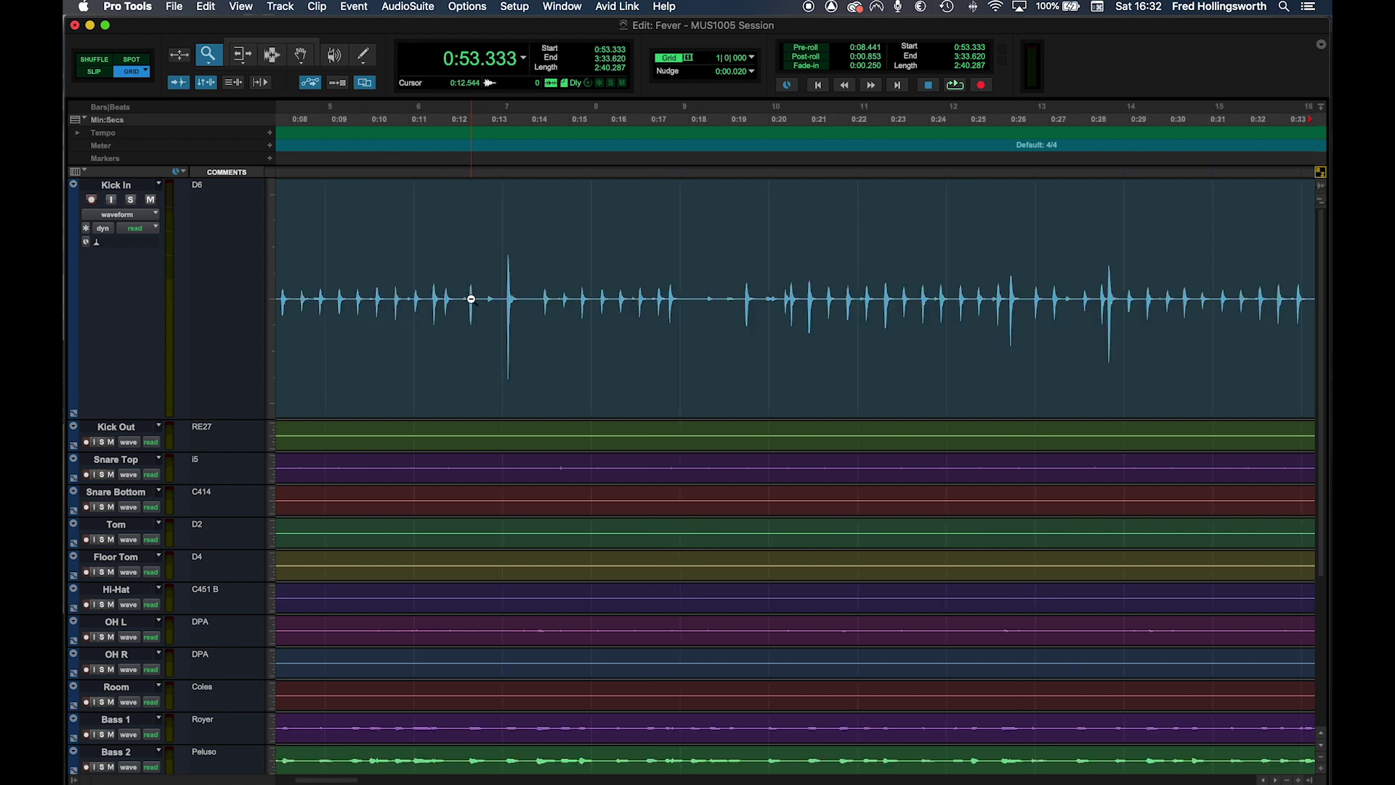
alt+click(471, 298)
alt+click(516, 300)
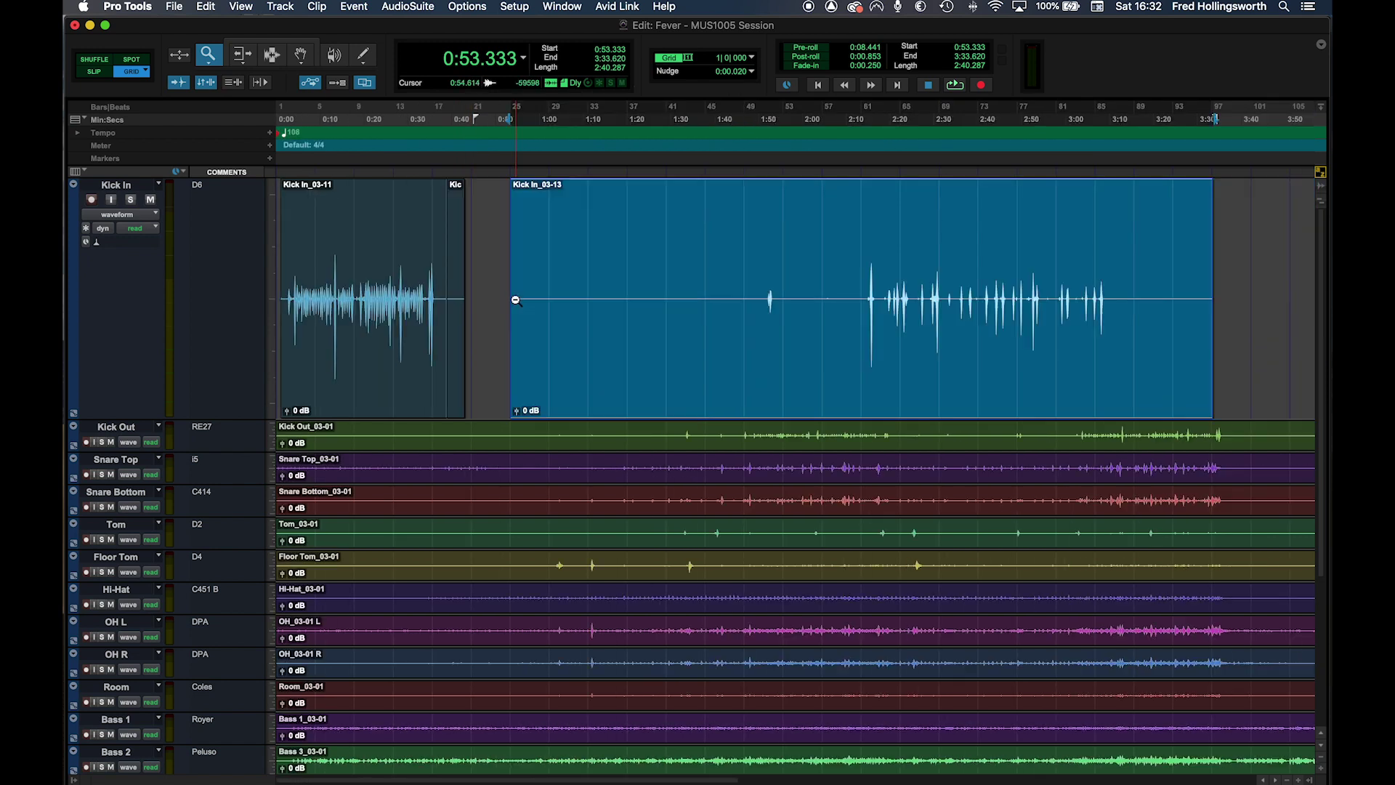
click(433, 300)
click(479, 302)
alt+click(485, 306)
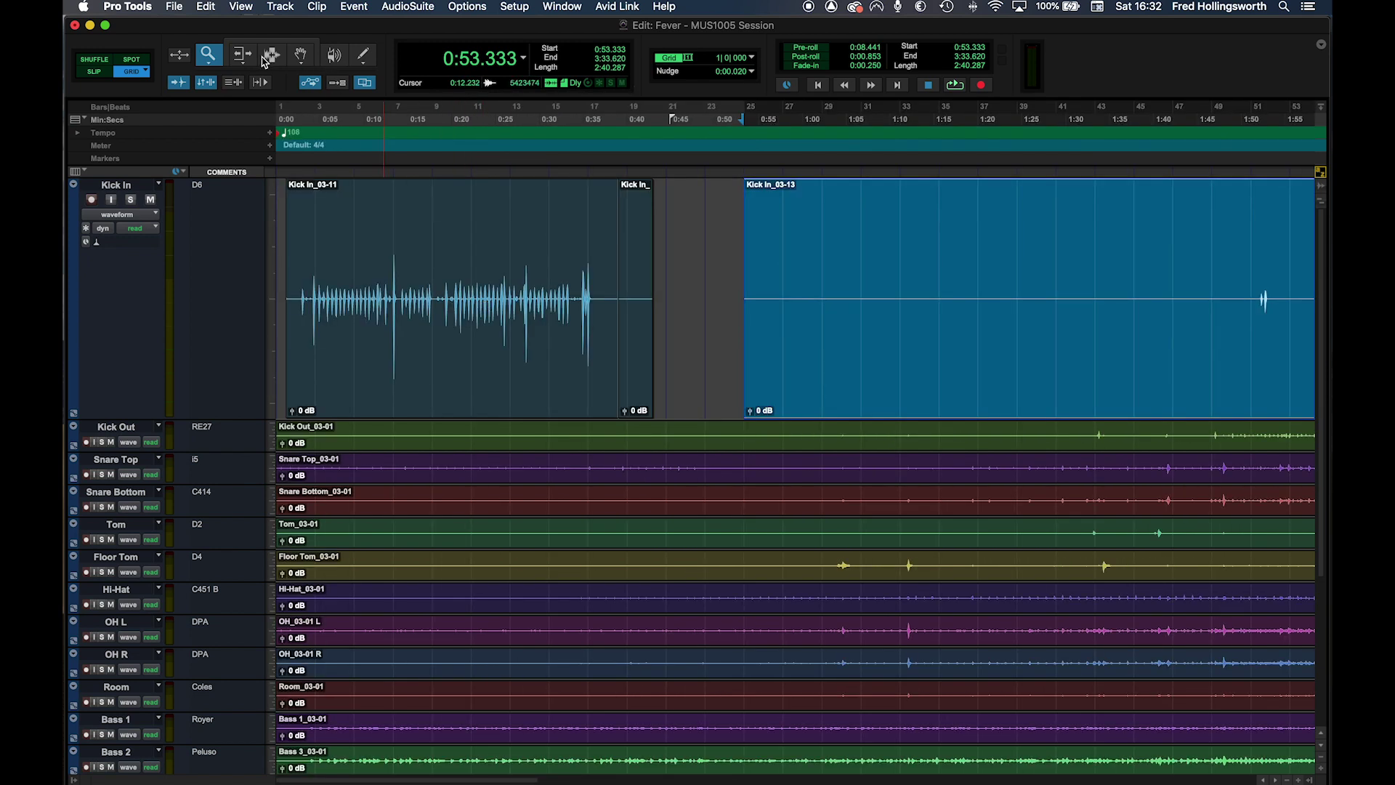
- Fit the whole session in the timeline using the Zoomer tool
double_click(210, 56)
scroll(571, 442, right, 10)
scroll(573, 442, left, 10)
scroll(574, 442, right, 10)
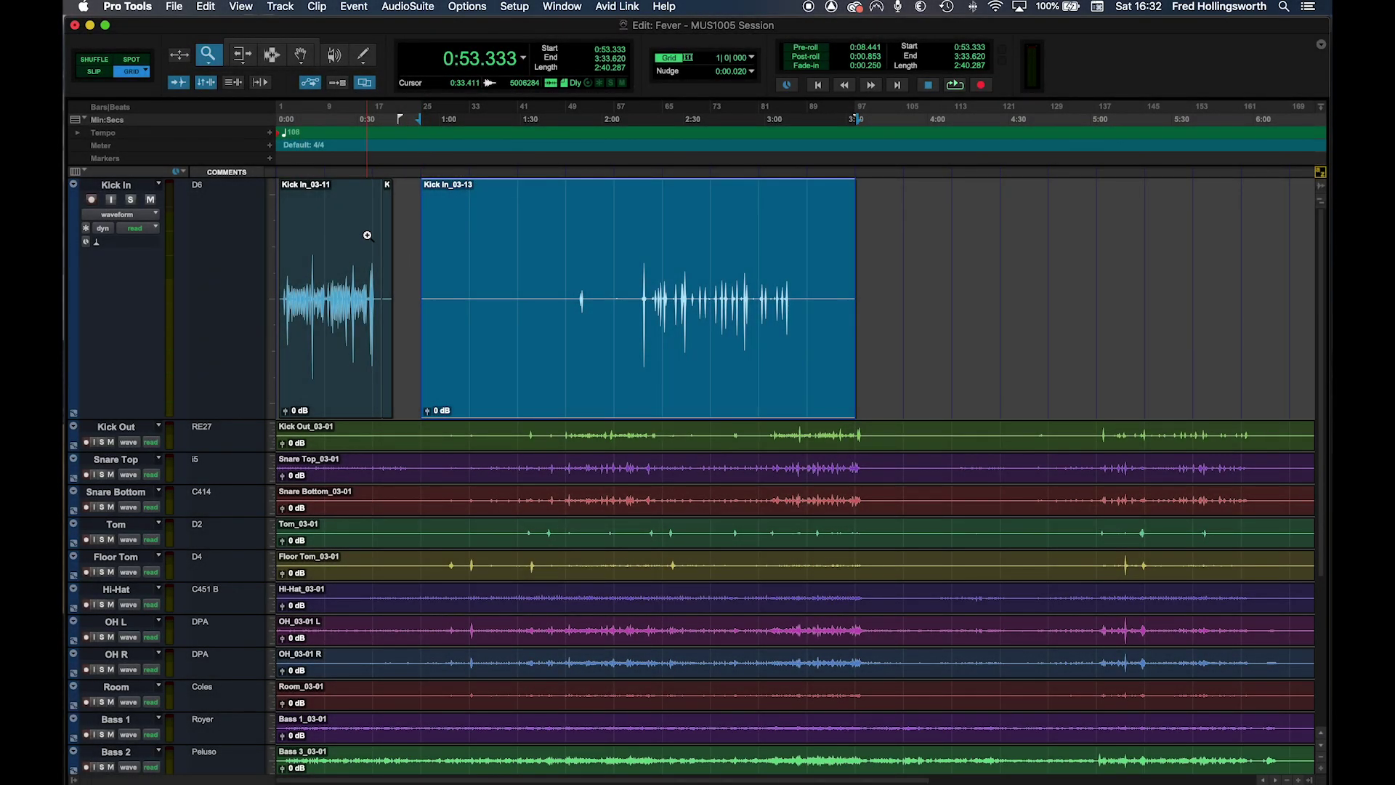
- Trim clip Kick In_03-13 with the Trim tool so that it starts at 1:22.222 and ends at 2:37.777
click(242, 56)
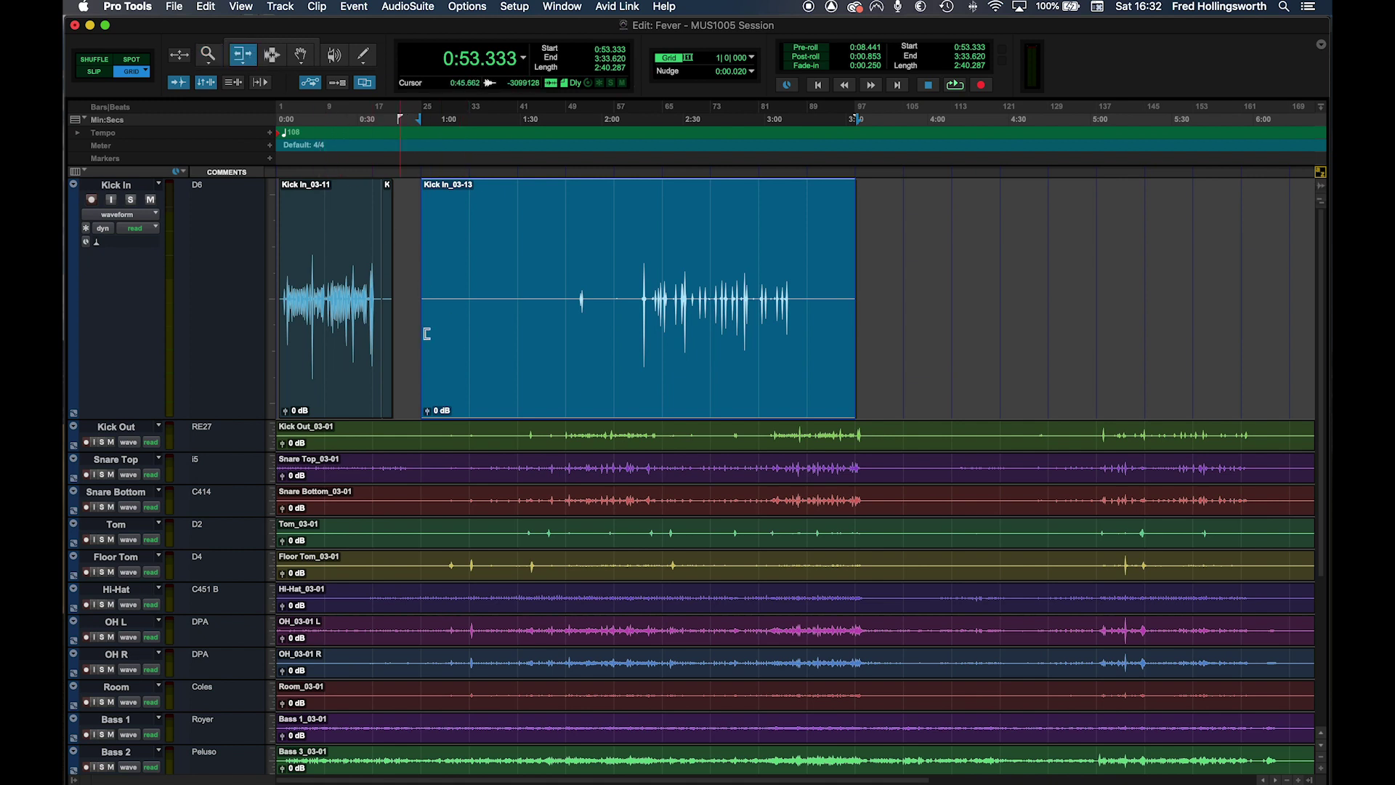
key(t)
key(t)
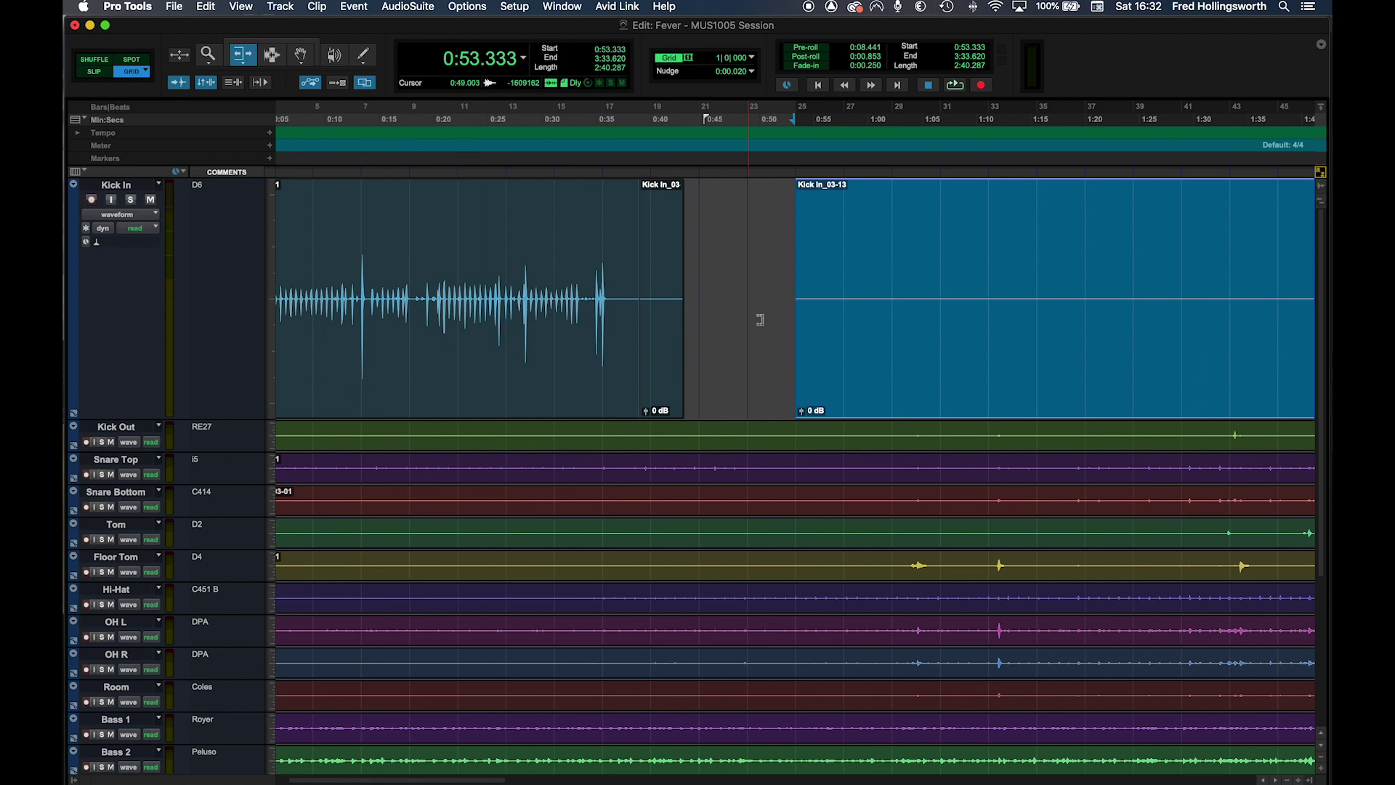
scroll(760, 320, right, 5)
drag(476, 311, 776, 314)
scroll(797, 314, right, 15)
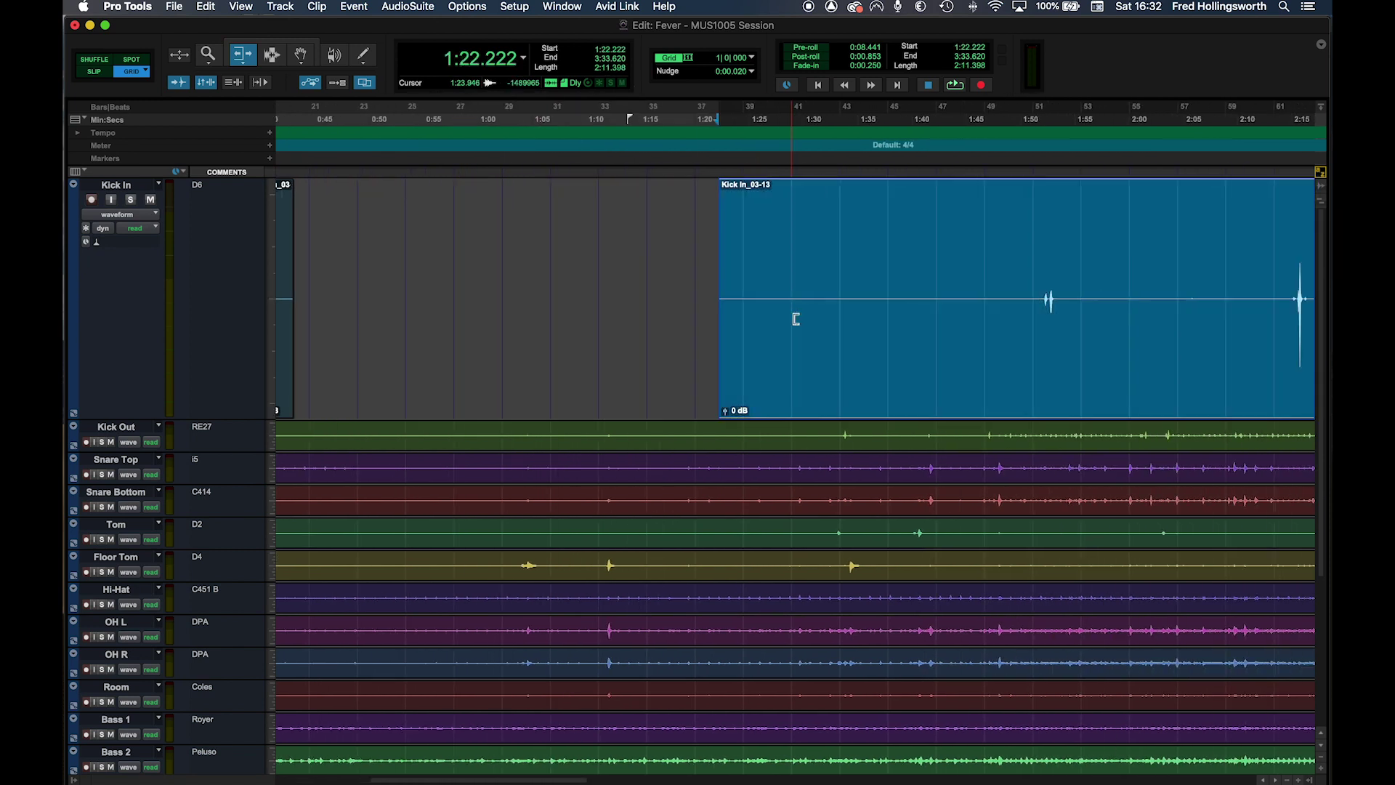
drag(1059, 312, 807, 311)
drag(661, 307, 473, 300)
scroll(494, 302, left, 15)
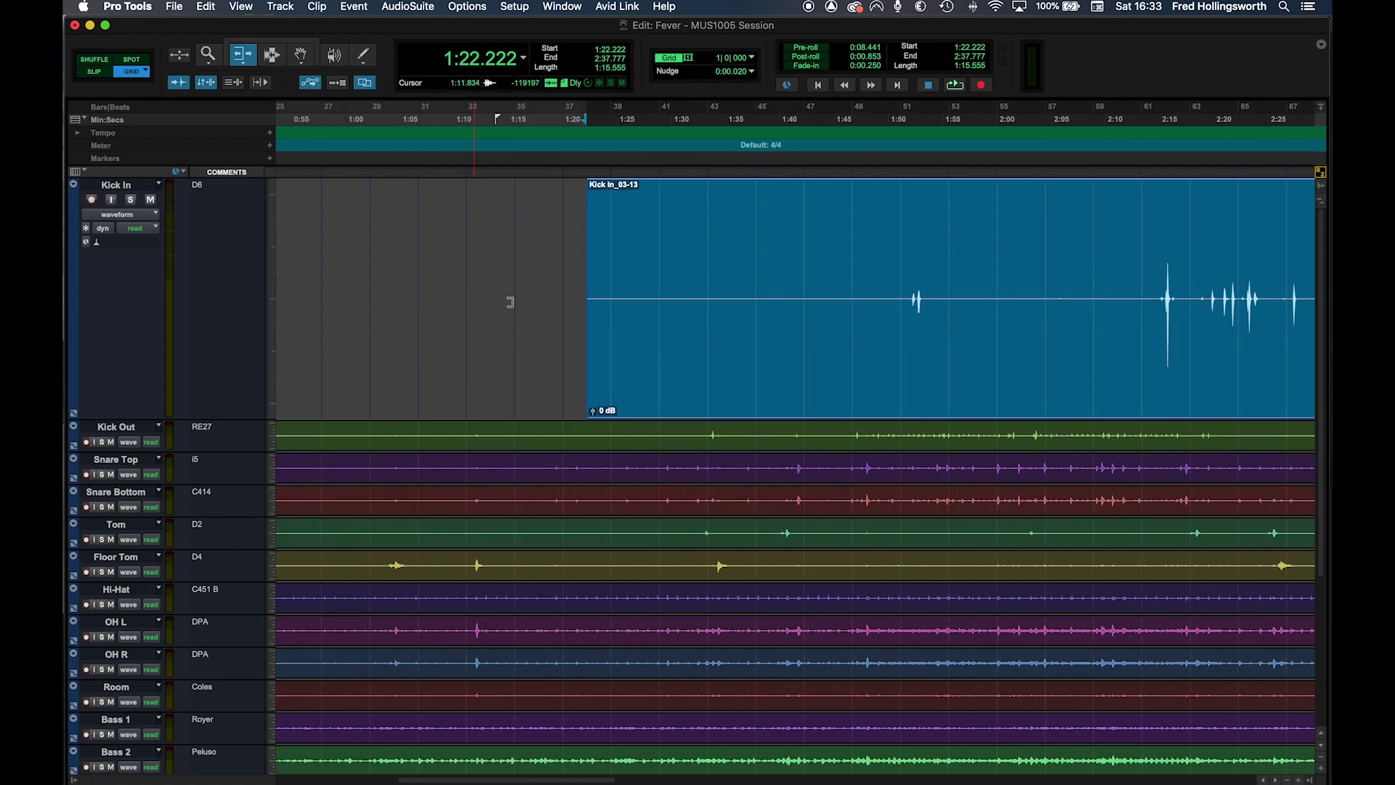
- Trim the start of clip Kick In_03-13 to 1:40.000 and its end to 2:31.111
drag(631, 304, 636, 302)
click(781, 299)
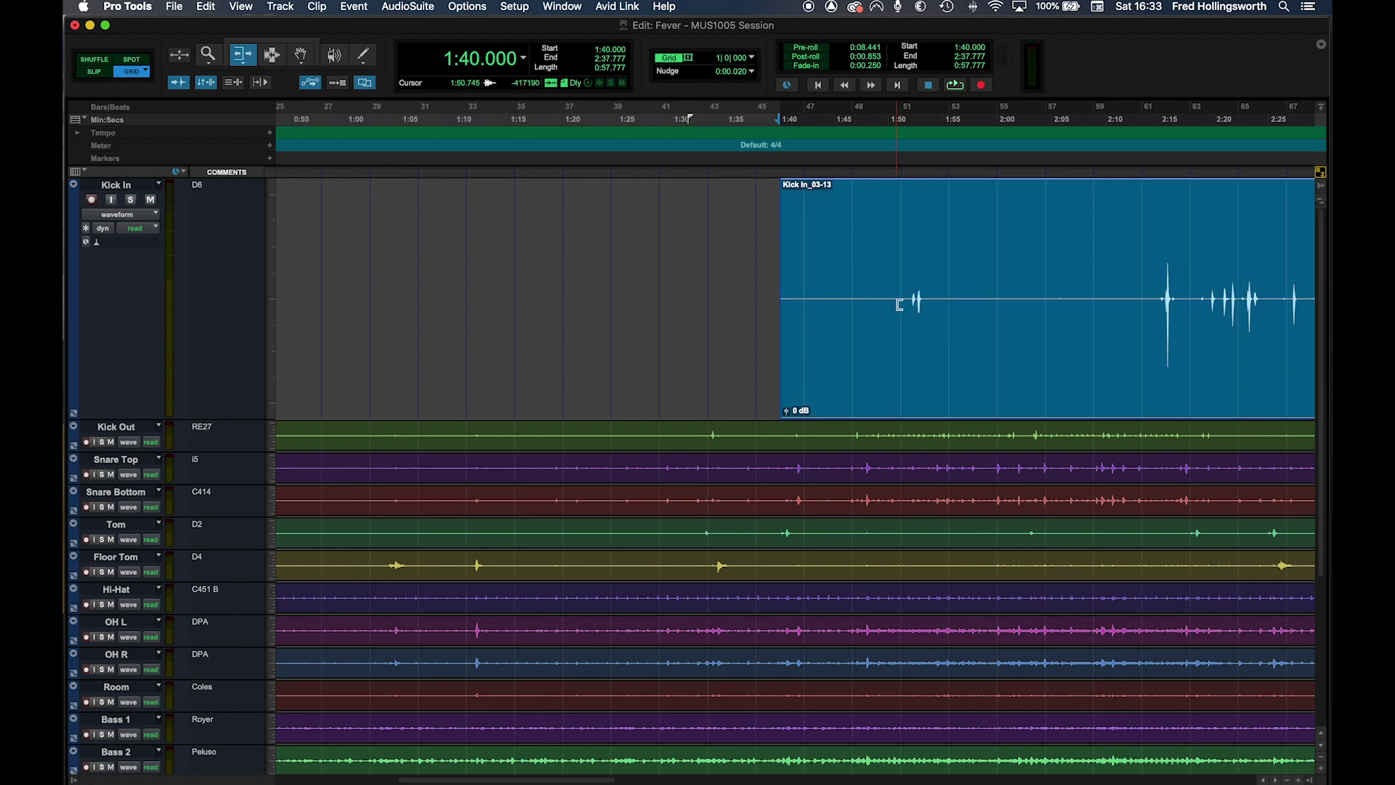
scroll(899, 301, right, 12)
click(741, 299)
click(626, 298)
drag(626, 298, 755, 320)
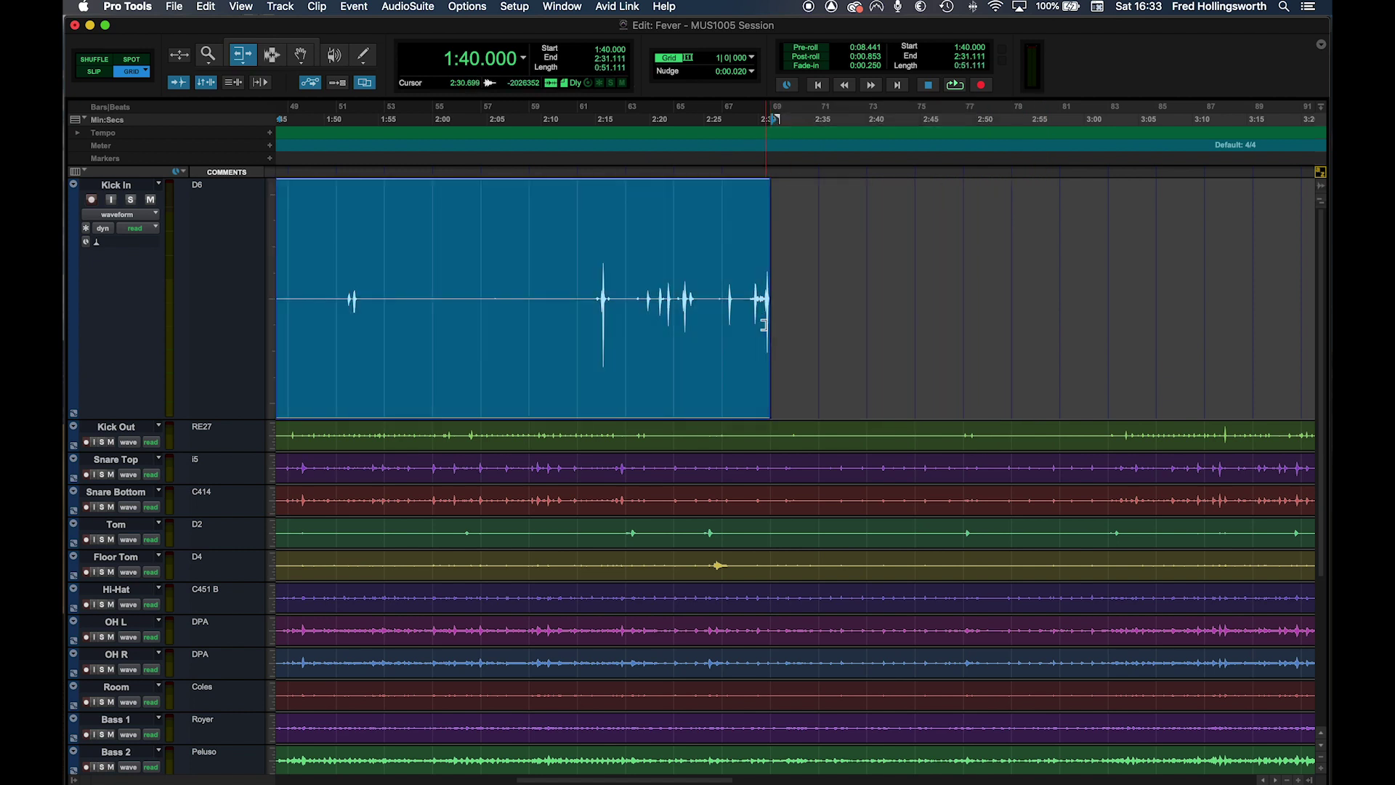
- Show the Clips list and trim the end of clip Kick In_03-13 to 2:28.888
scroll(733, 317, left, 5)
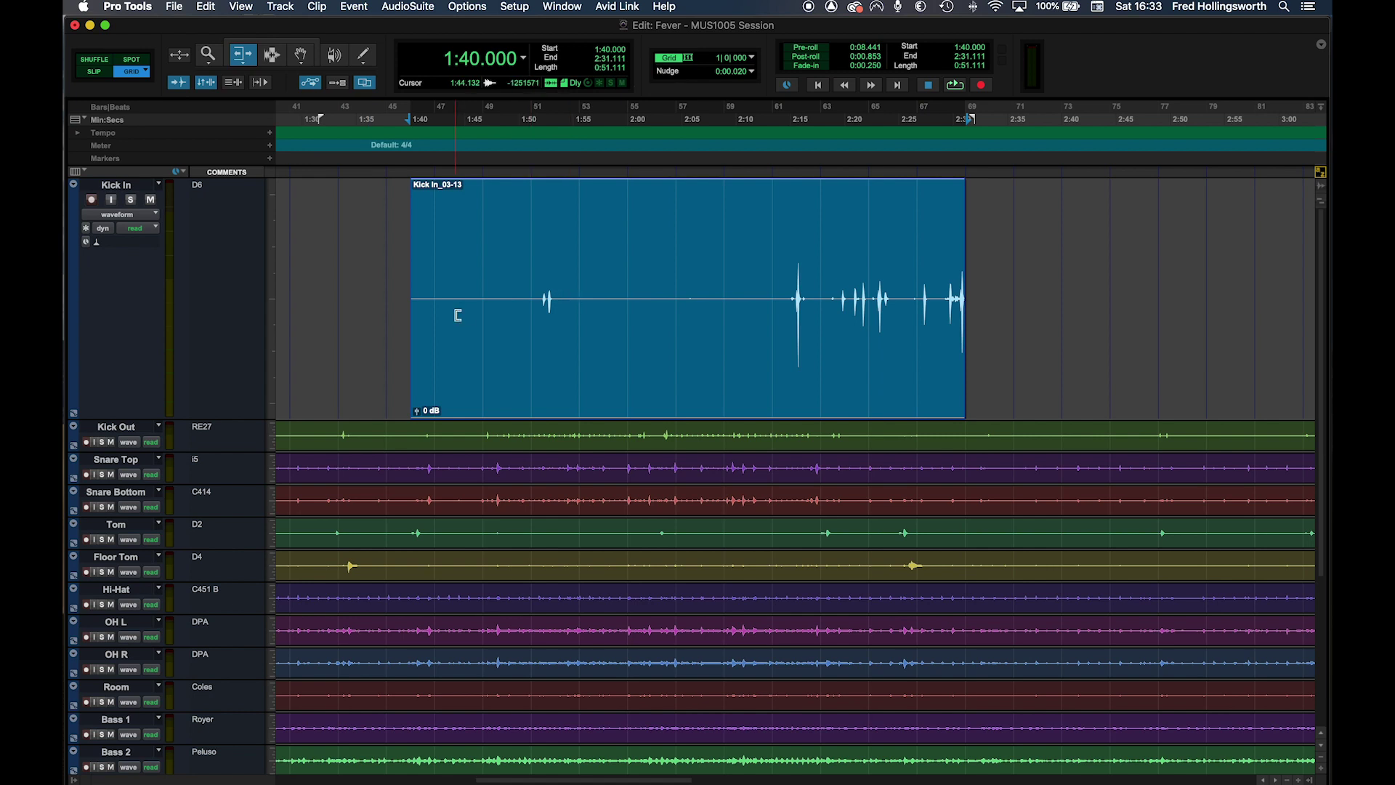
click(1310, 781)
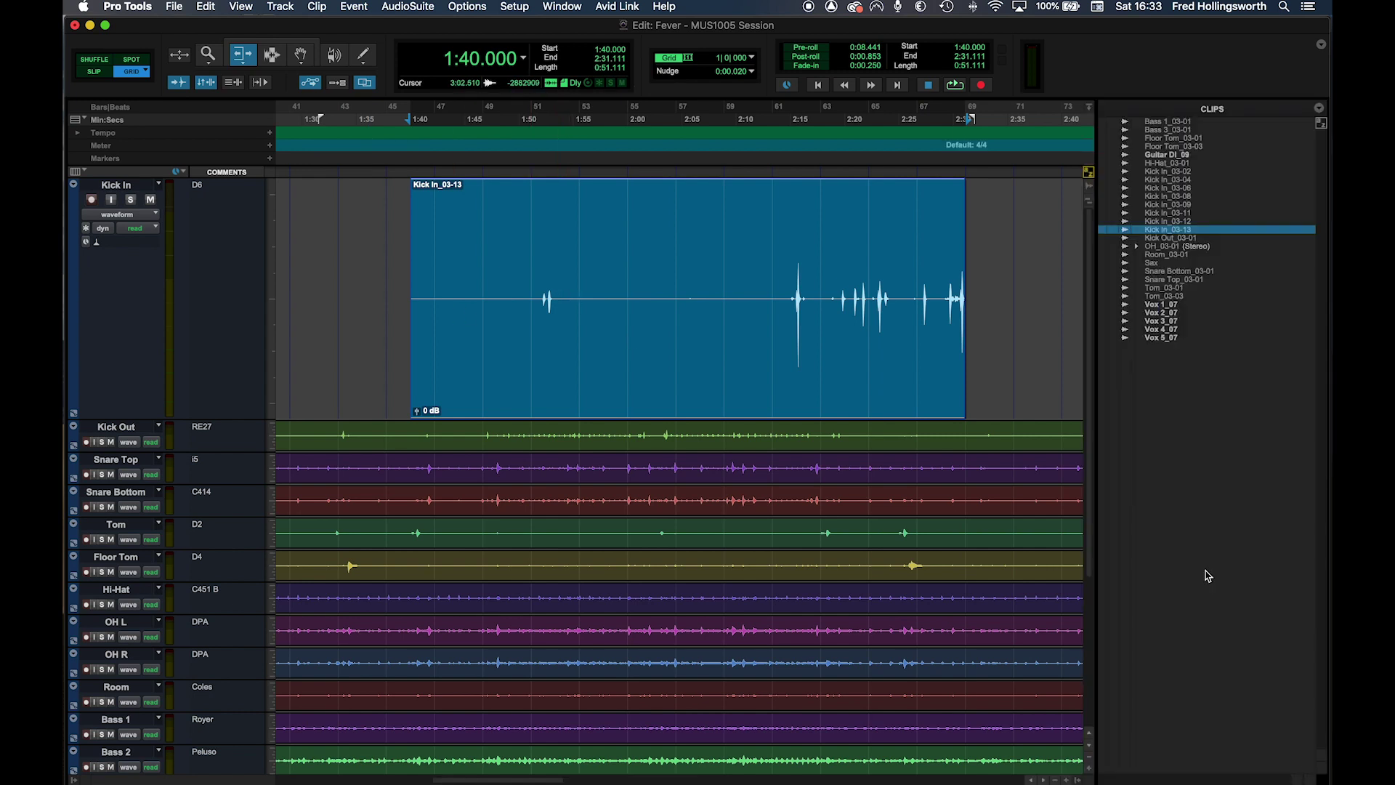
click(949, 274)
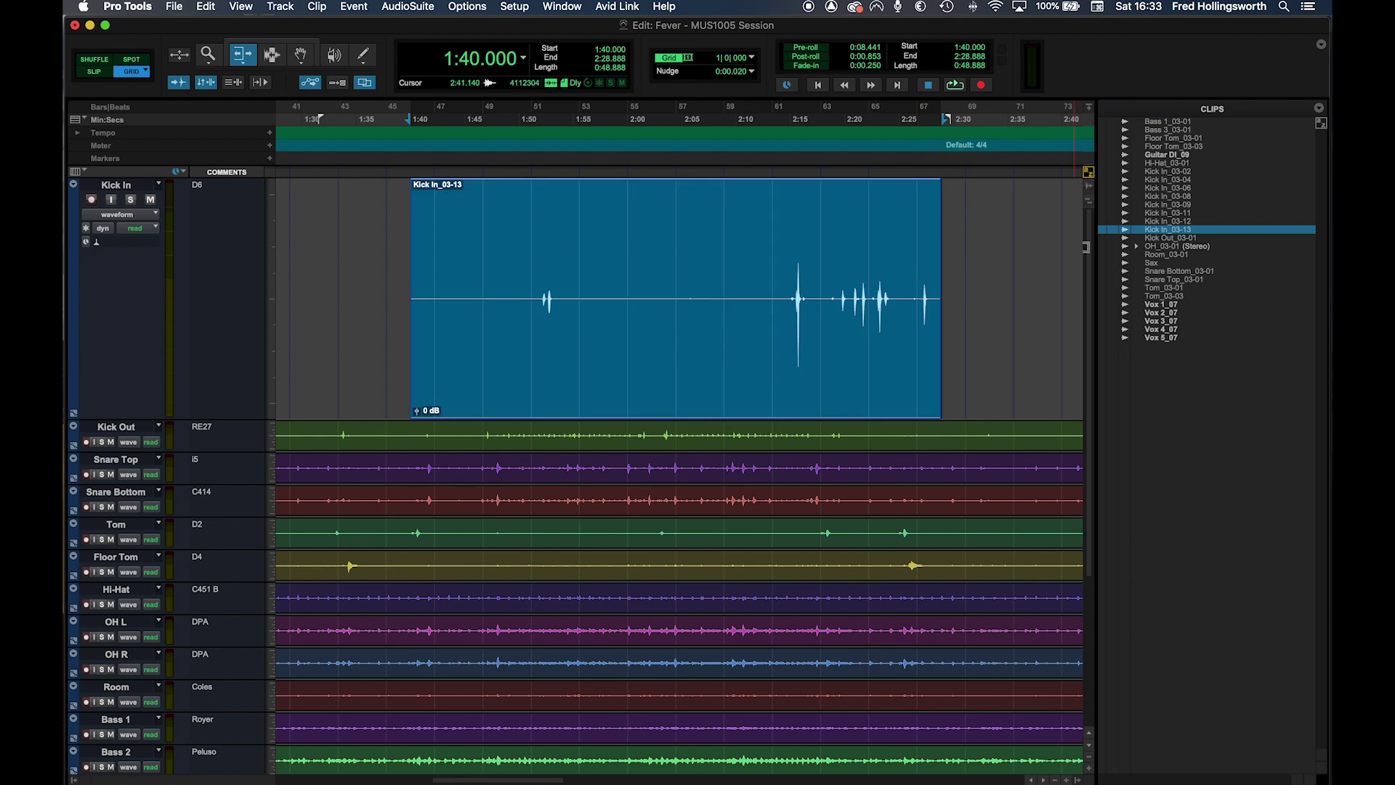
- Select individual Kick In clips in the Clips list, ending with the range Kick In_03-02 to Kick In_03-13
click(1168, 221)
click(1168, 213)
click(1167, 196)
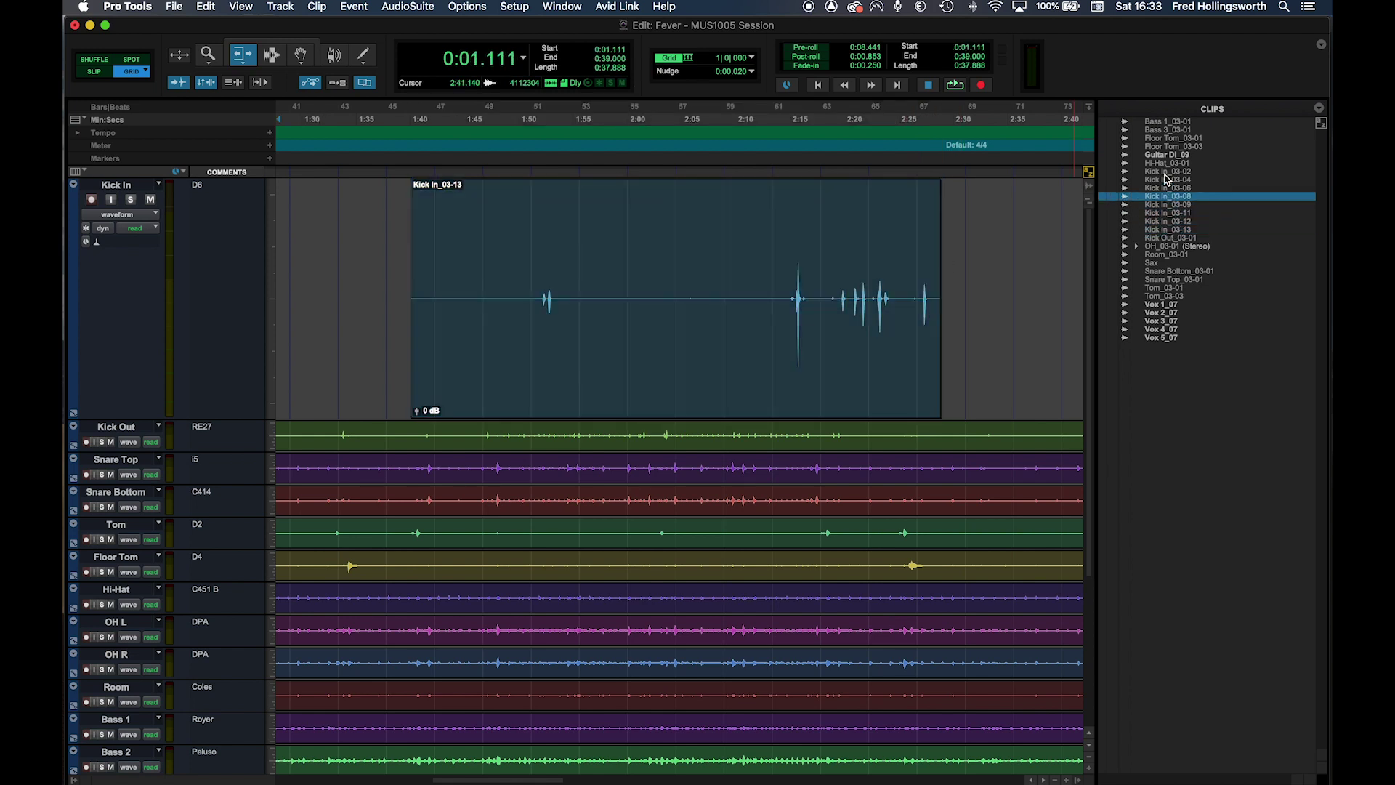
click(1165, 173)
shift+click(1171, 229)
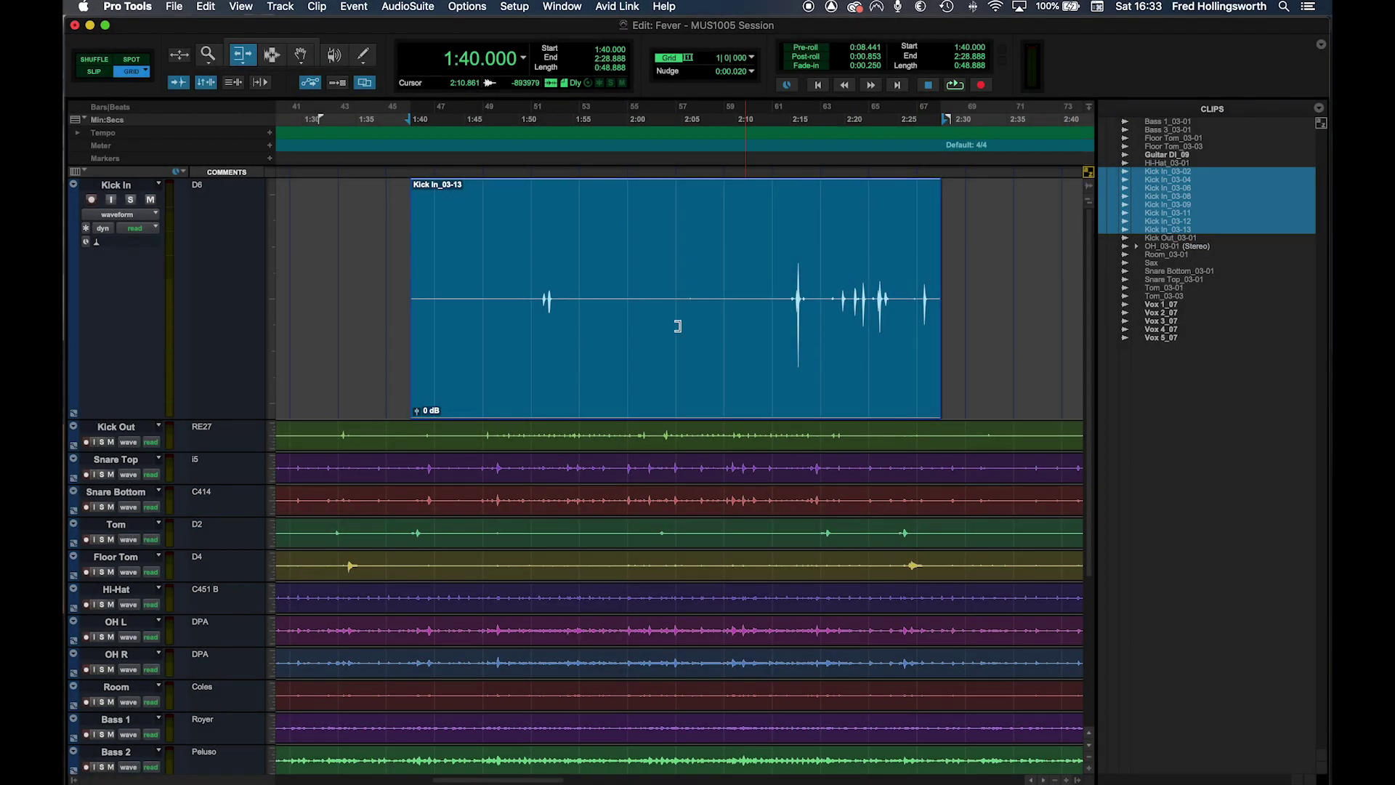
- Activate the Selector tool, place the edit cursor at 2:31.111, and make the Kick Out track taller and Kick In shorter
click(274, 58)
click(959, 326)
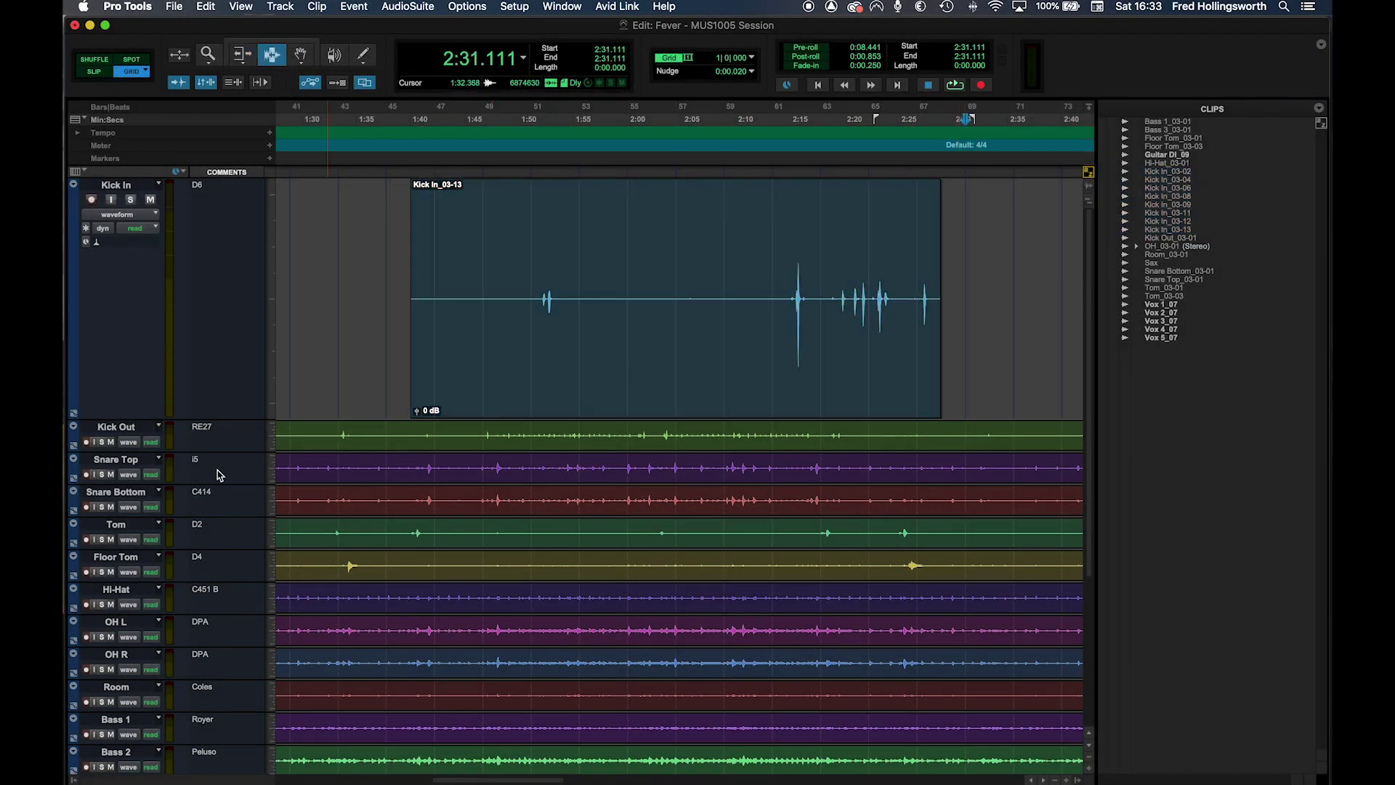
drag(124, 452, 120, 736)
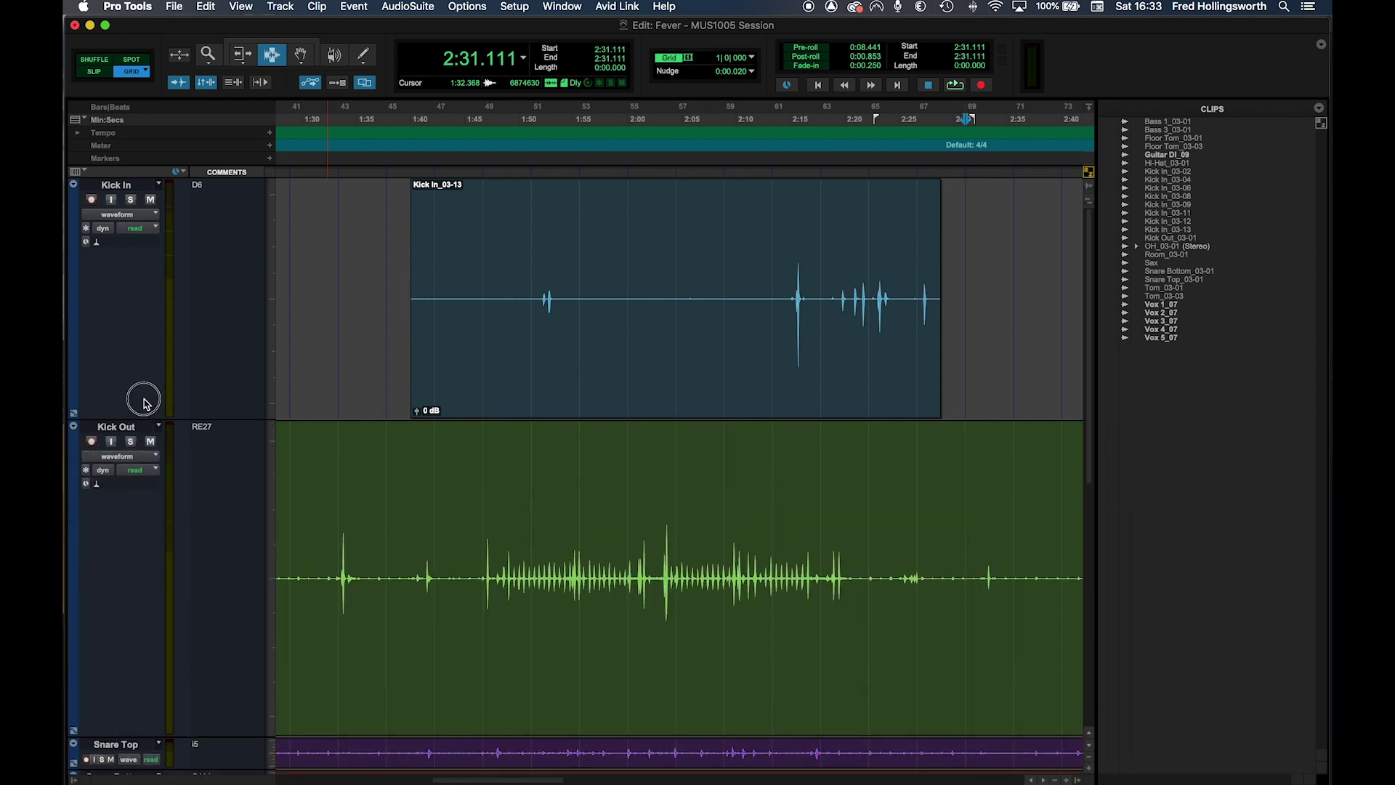
drag(143, 419, 142, 239)
- Place the cursor at several grid lines on the Kick Out track, and select the range from 1:51.111 to 2:15.555
click(470, 342)
click(530, 342)
click(632, 342)
click(698, 352)
click(795, 378)
drag(796, 377, 531, 375)
- Switch to Slip mode and place the cursor and make a selection freely off the grid on the Kick Out track
click(93, 72)
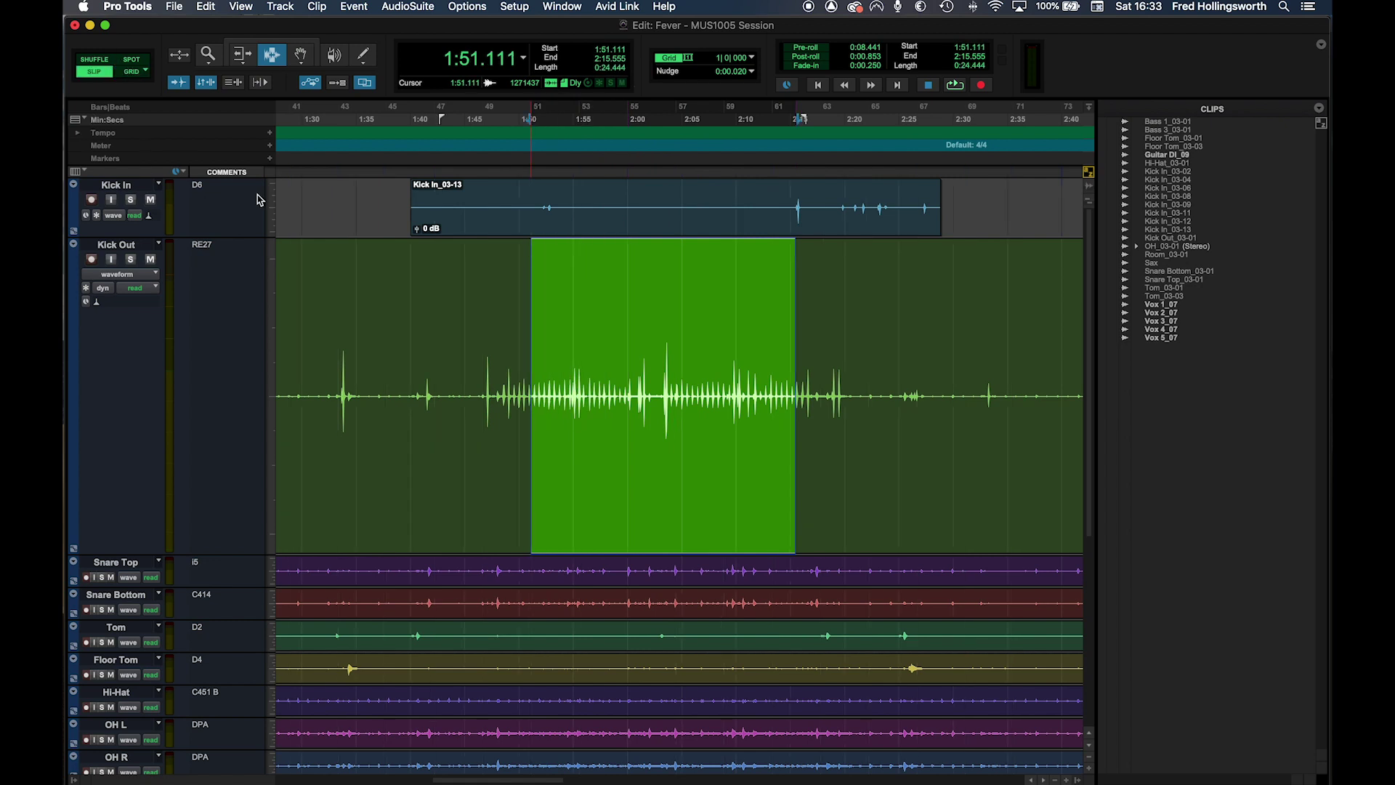
click(496, 371)
click(621, 376)
drag(696, 379, 603, 380)
- Place the edit cursor at 1:44.619 on the Kick Out track, and start and stop playback from there
click(461, 367)
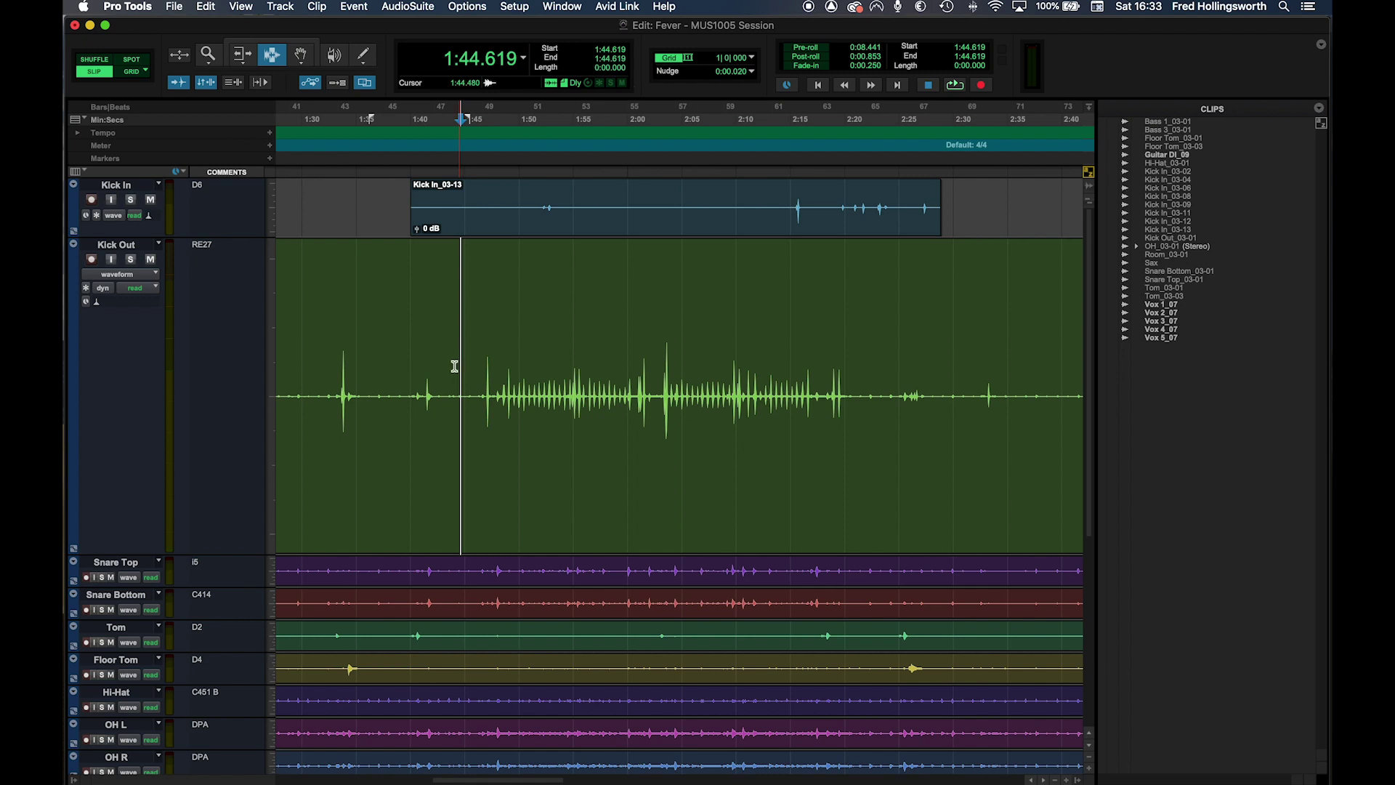
key(space)
key(space)
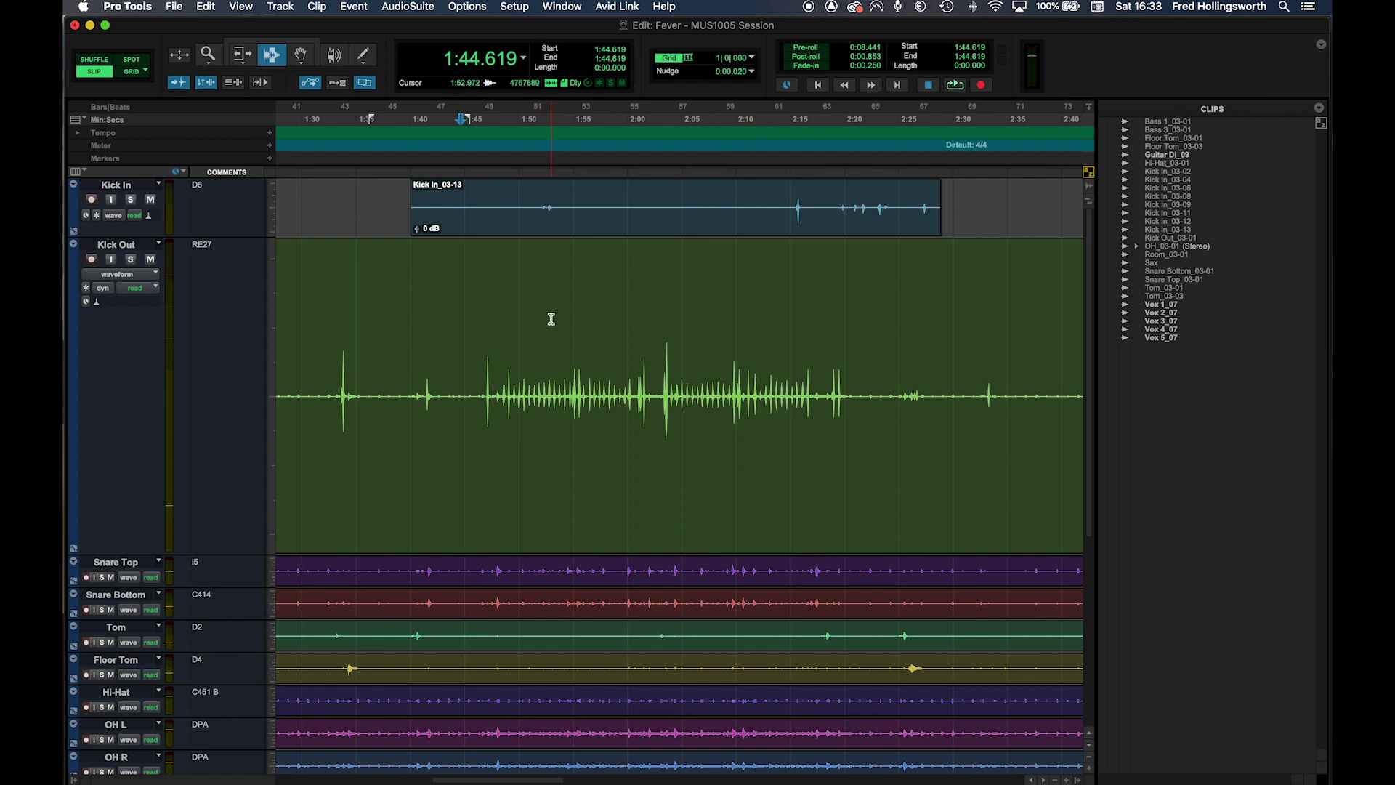
- Select the range from 1:55.548 to 2:19.632 across the Kick Out through Floor Tom tracks
drag(579, 312, 845, 658)
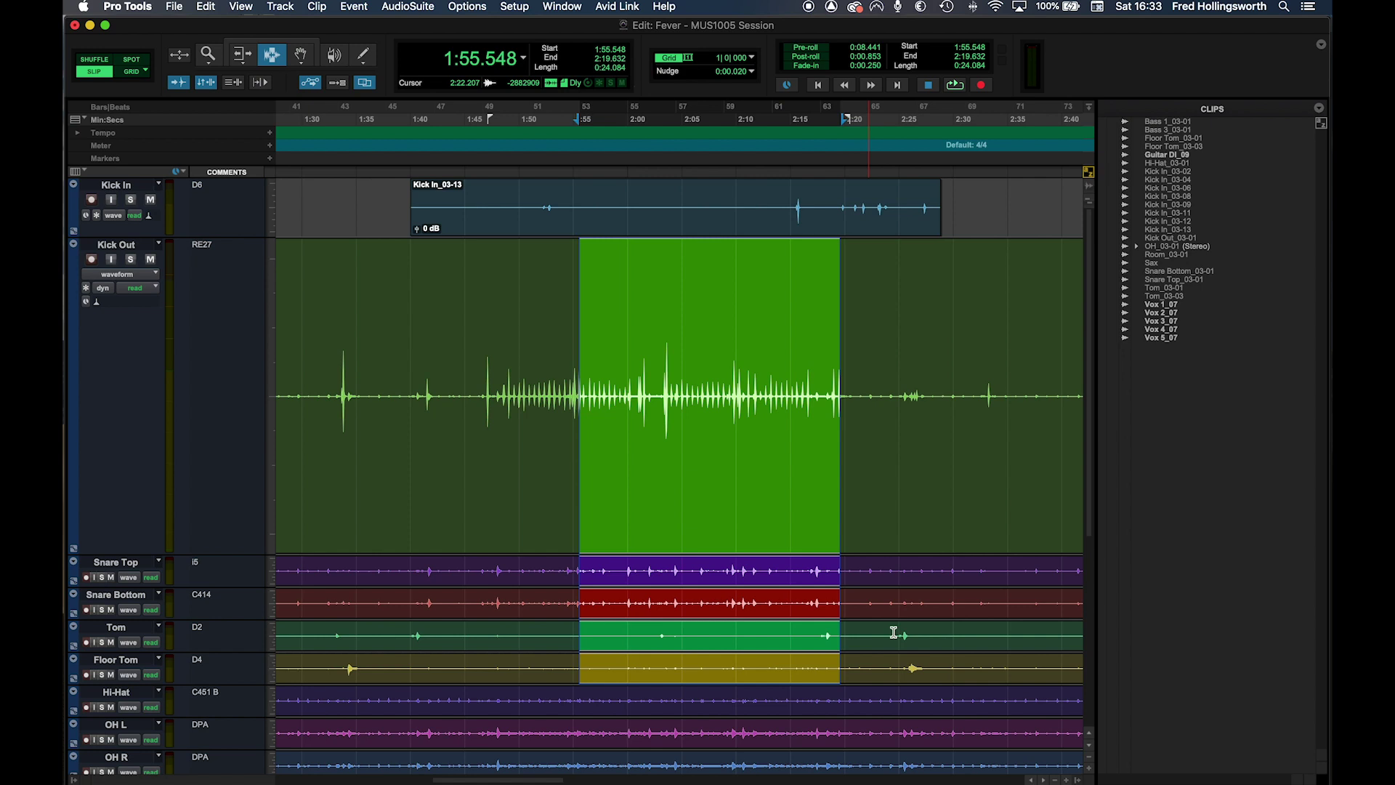
scroll(923, 608, down, 10)
scroll(922, 608, up, 8)
- Delete the range from 1:53.738 to 2:27.289 across the Kick Out through Floor Tom tracks, and undo the deletion
drag(922, 608, 559, 477)
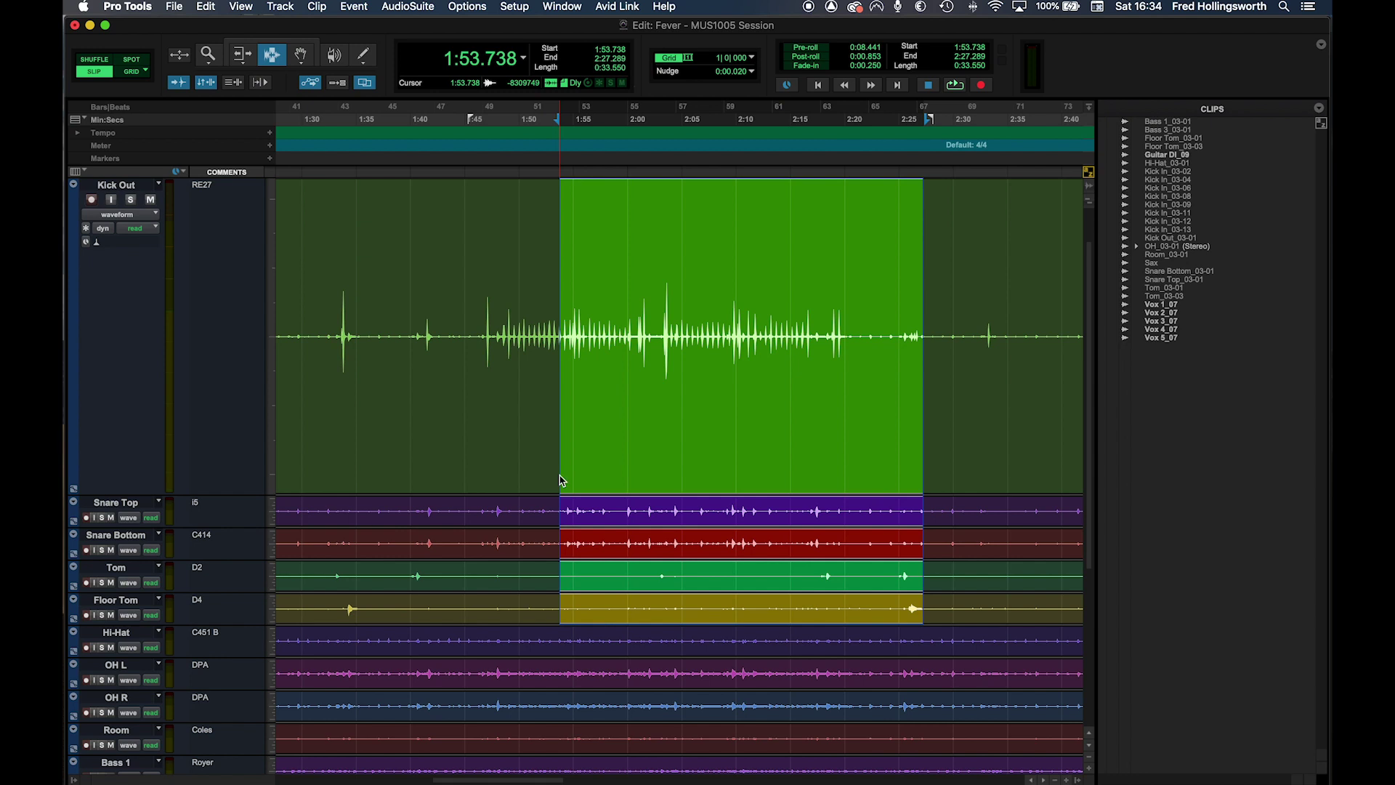
key(Delete)
key(super+z)
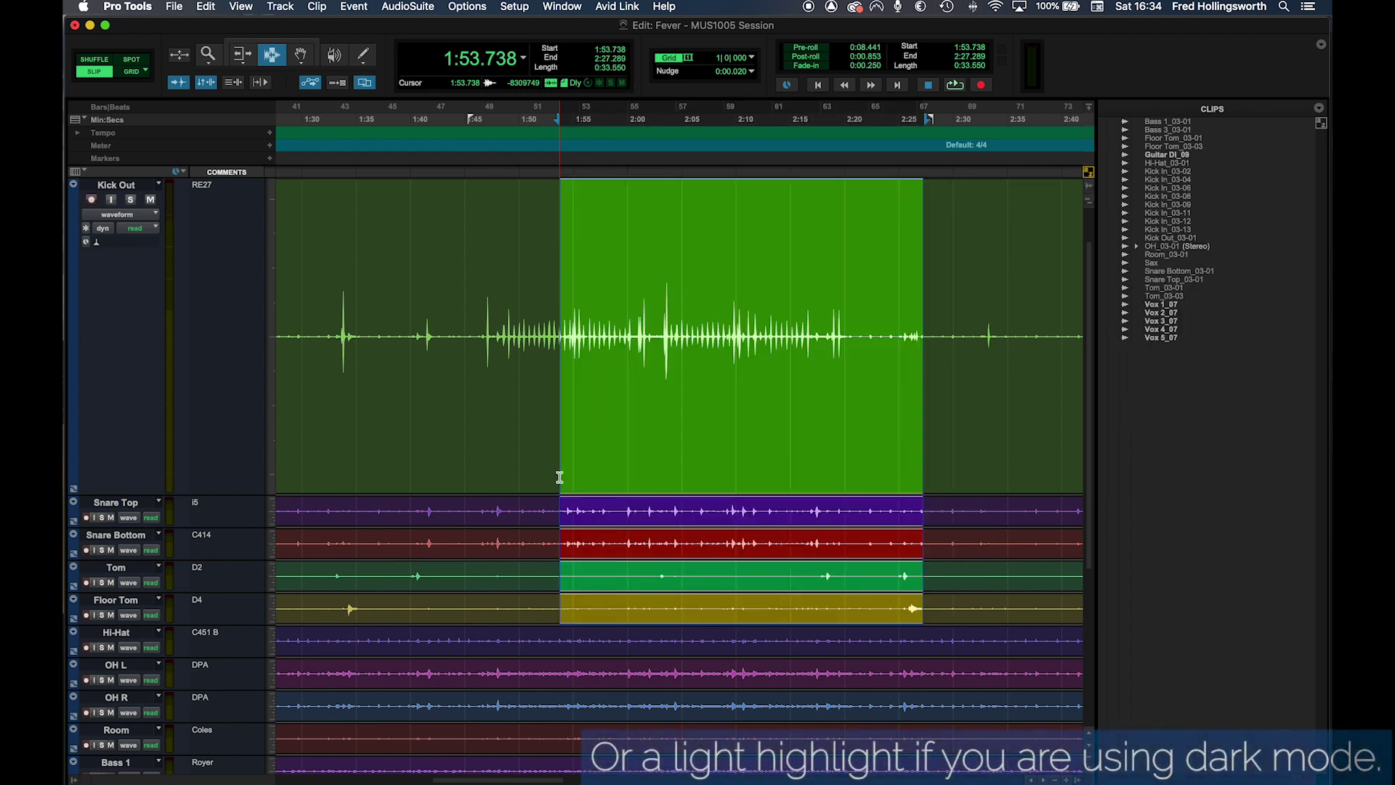
- Select 0:48.585 to 1:23.876 across Kick Out and Snare Top, followed by 0:57.286 to 1:31.115 on Kick Out alone
scroll(488, 377, left, 10)
drag(581, 365, 953, 505)
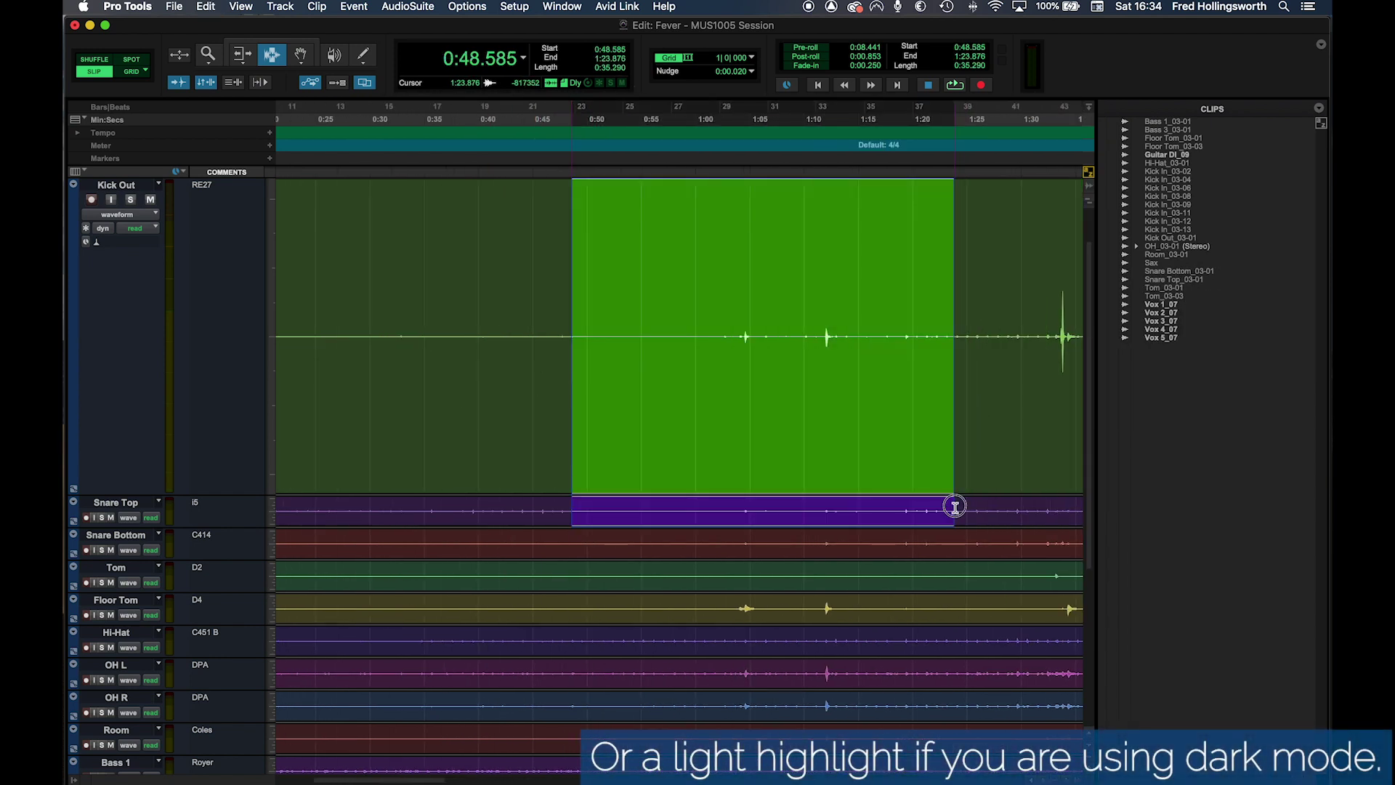
scroll(935, 489, right, 4)
scroll(936, 492, up, 2)
scroll(937, 492, left, 2)
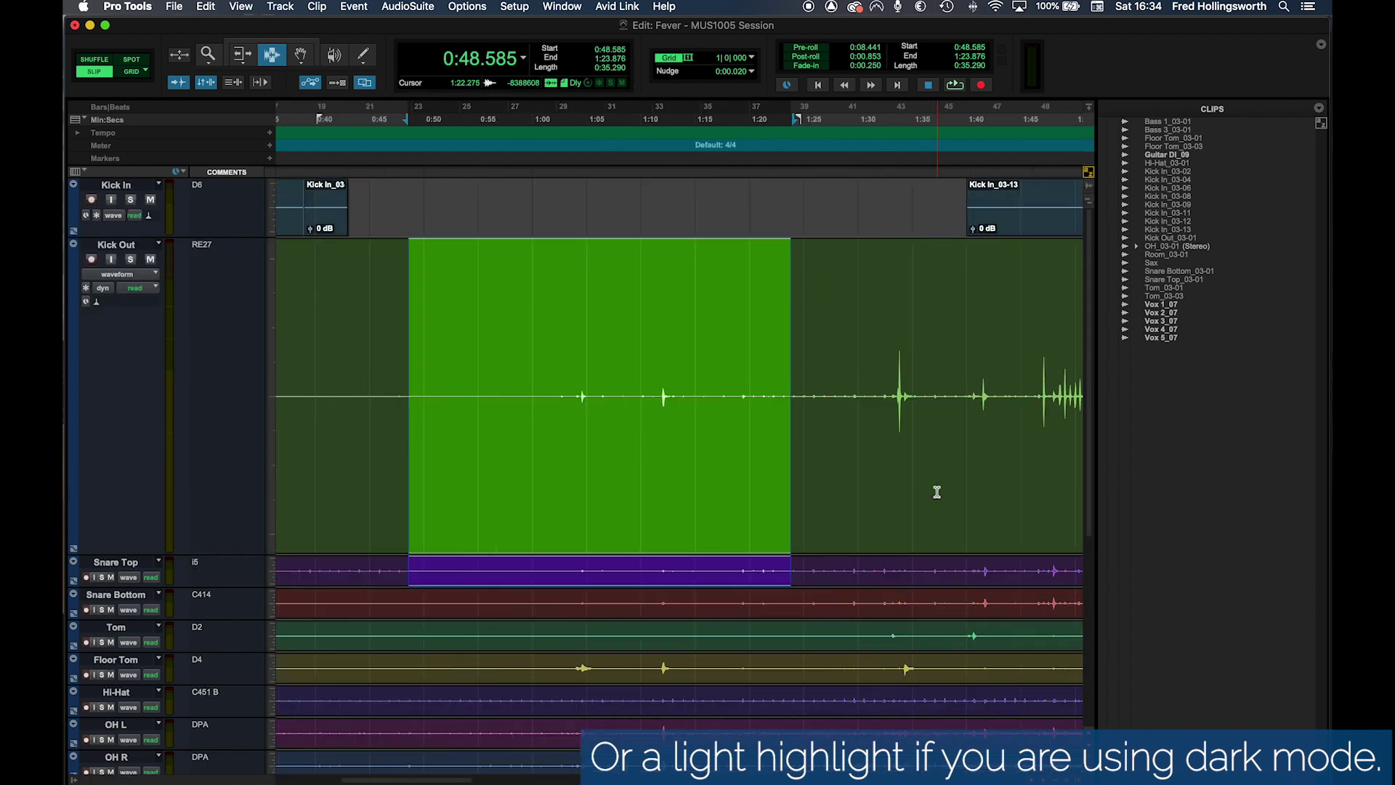
drag(870, 410, 492, 442)
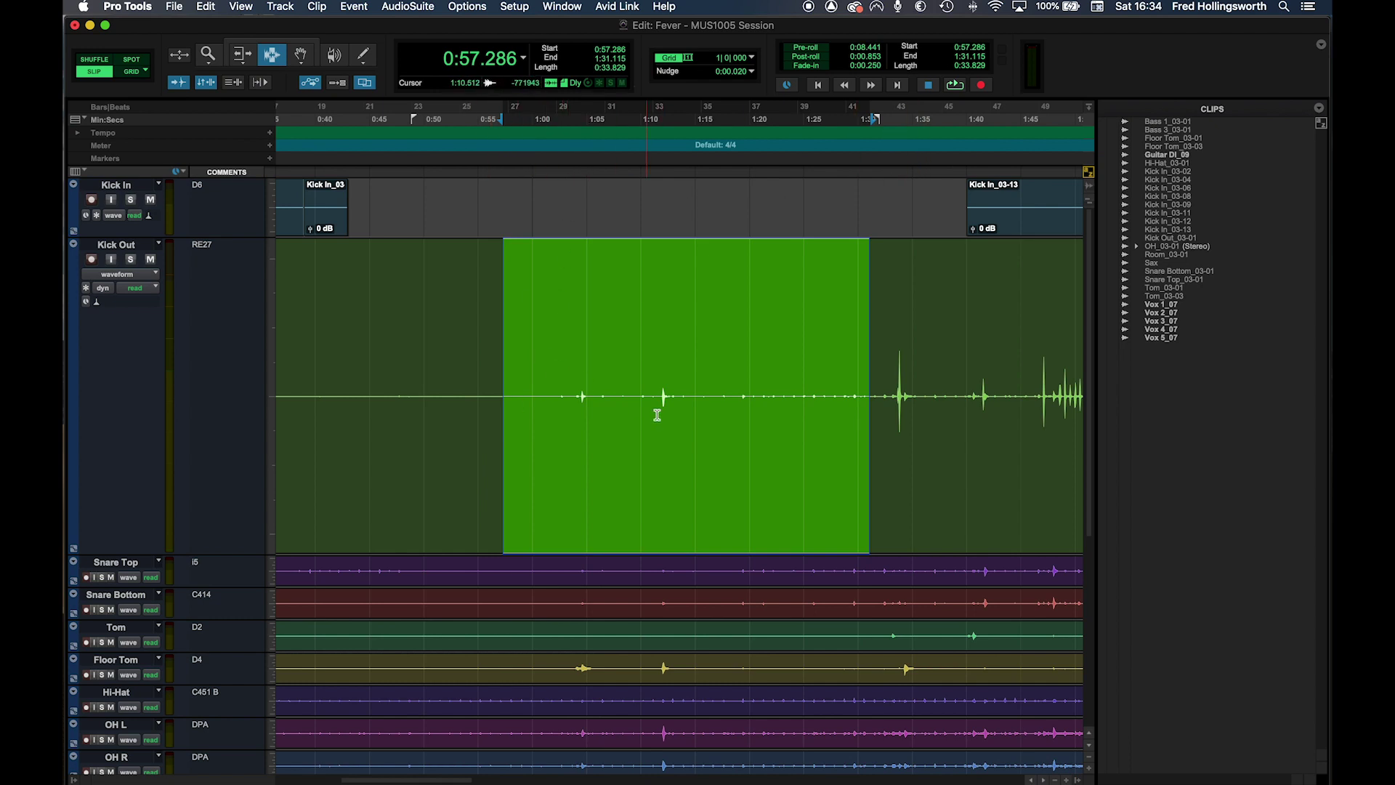
- Place the edit cursor at 1:31.881 and finally at 1:36.614 on the Kick Out track
scroll(657, 414, right, 5)
click(587, 374)
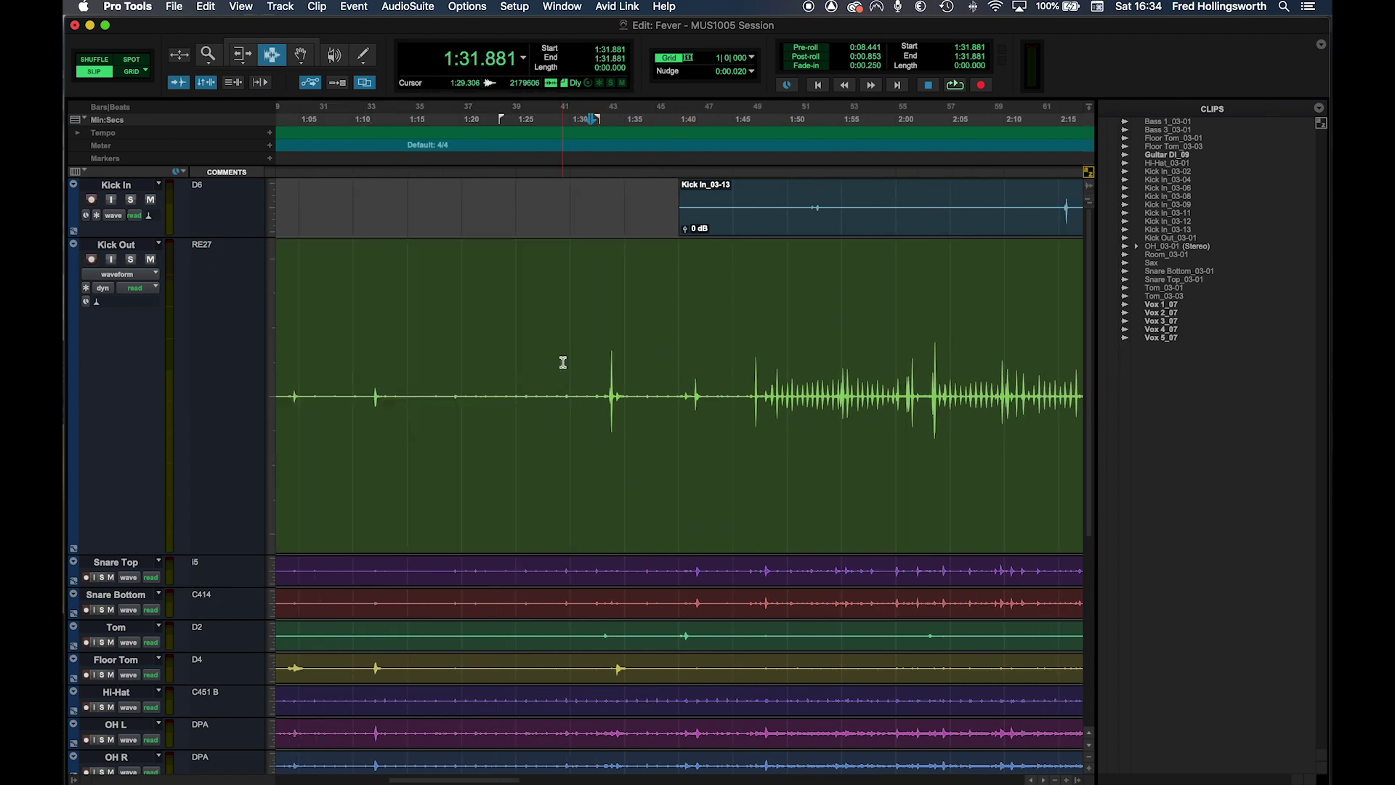
scroll(563, 362, right, 5)
scroll(563, 363, left, 2)
click(476, 318)
click(553, 316)
scroll(739, 412, right, 2)
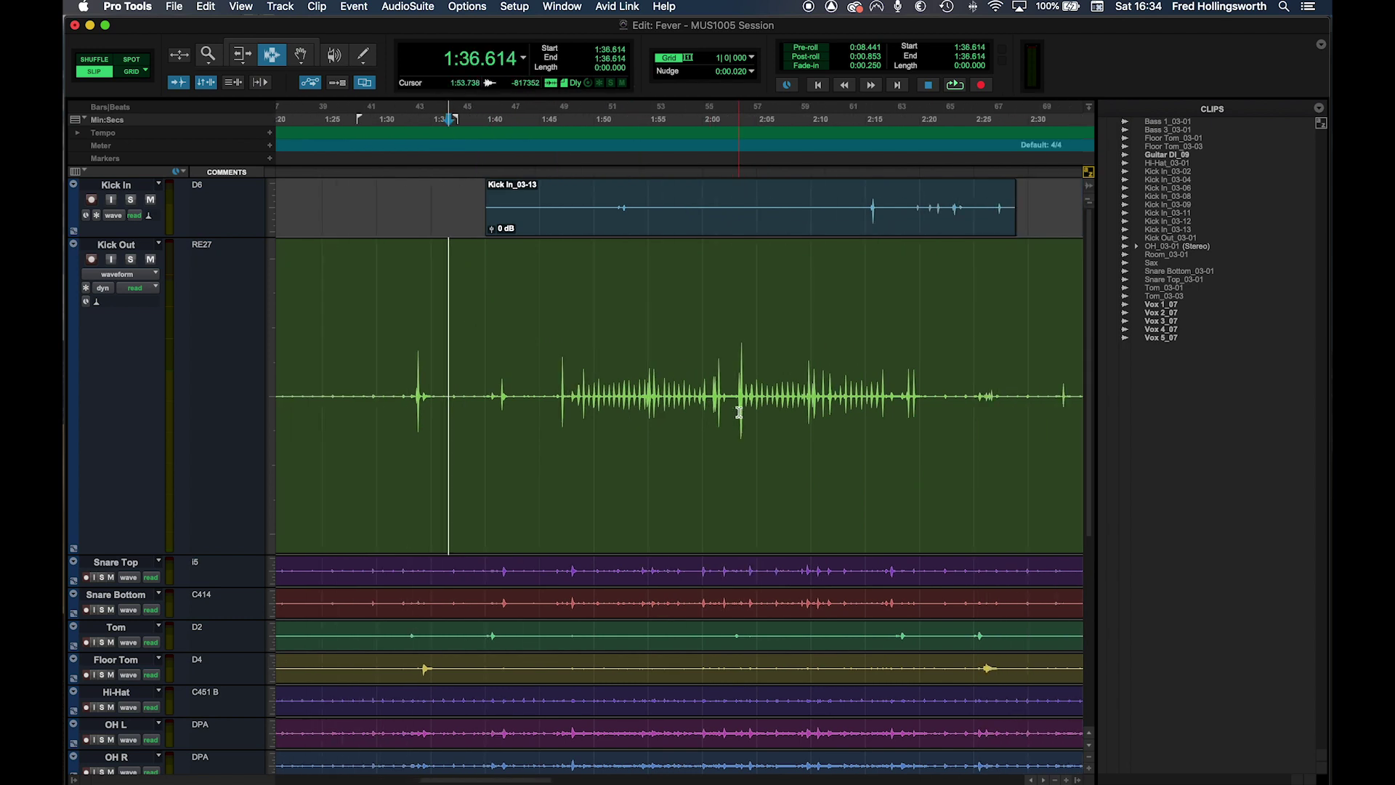
scroll(739, 412, right, 1)
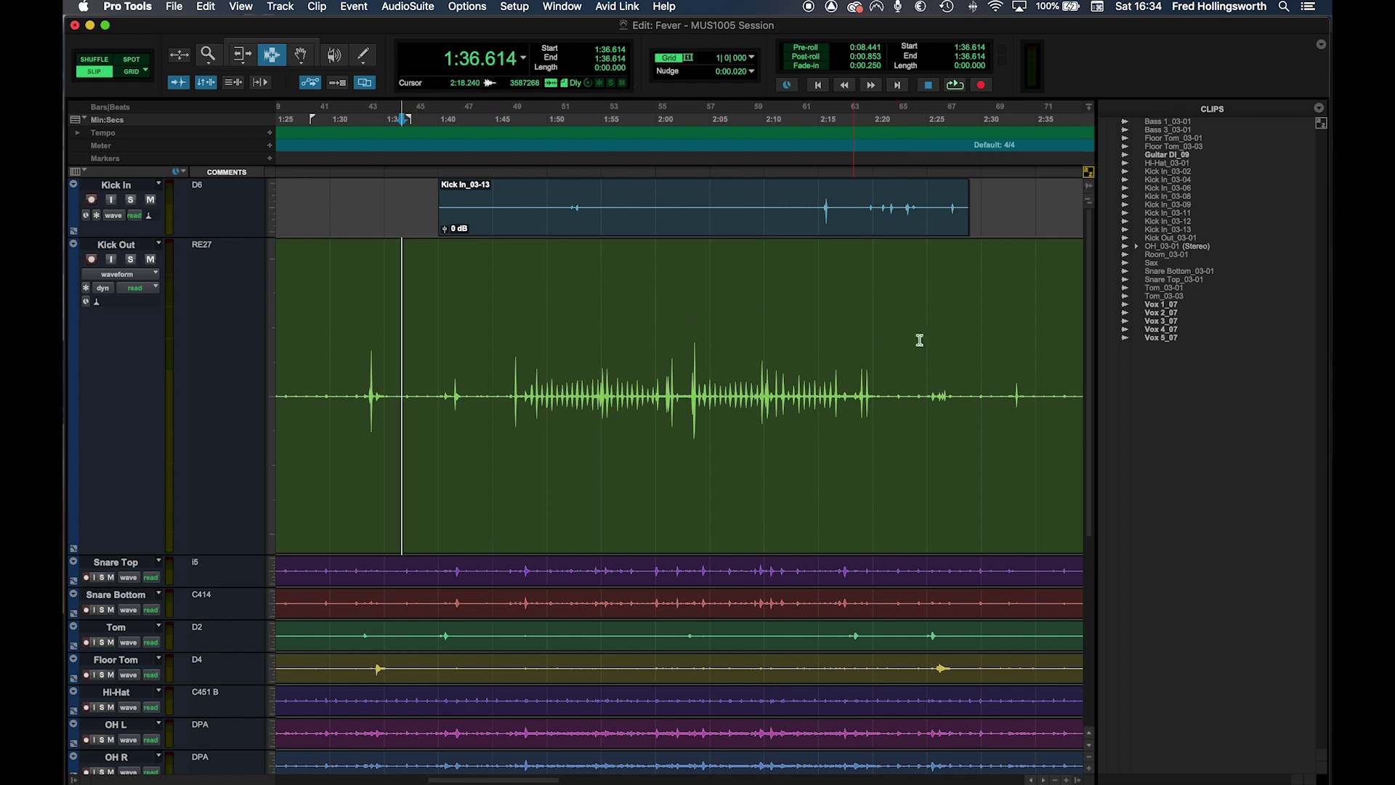
- Extend the Kick Out selection from the edit cursor at 1:36.614 to 2:28.820 and hide the Clips list
scroll(907, 325, right, 2)
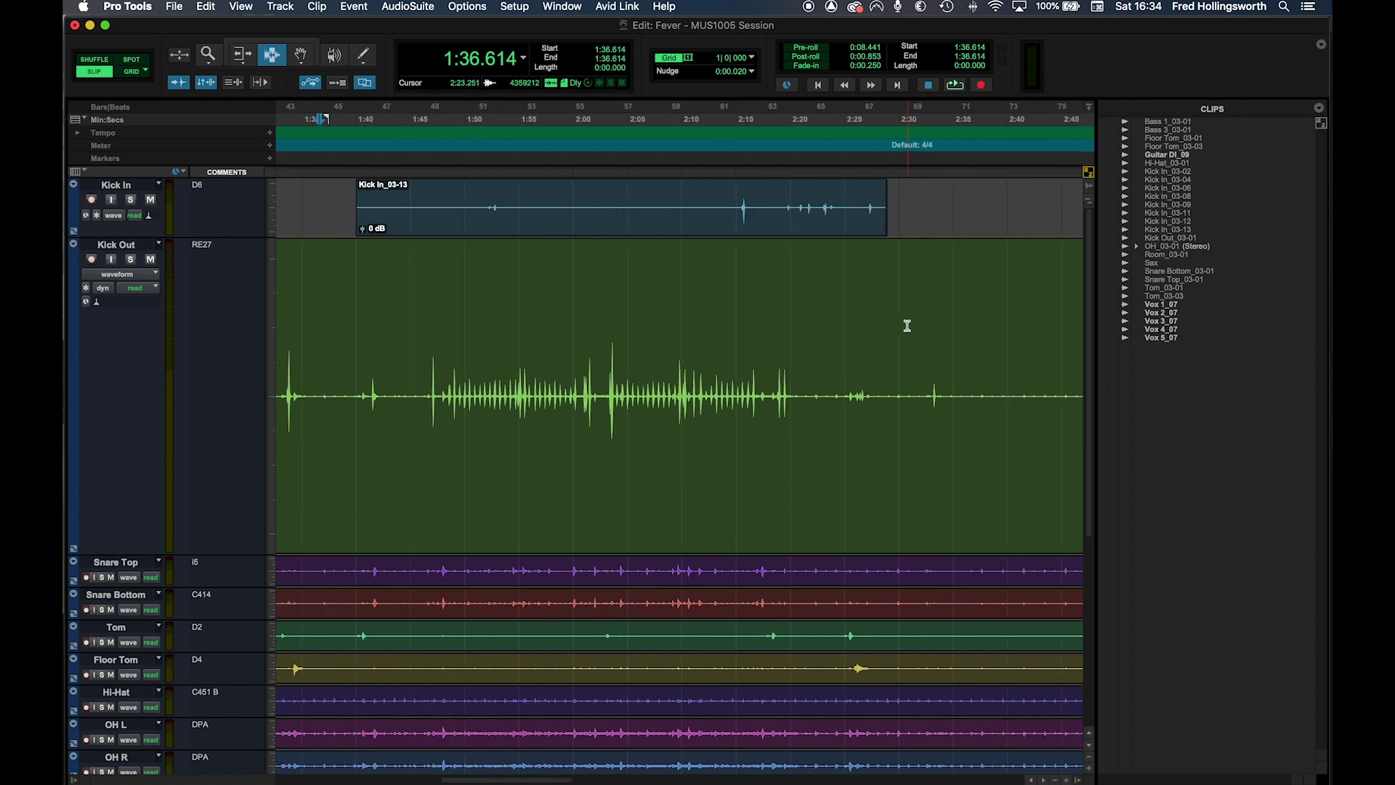
scroll(907, 326, left, 1)
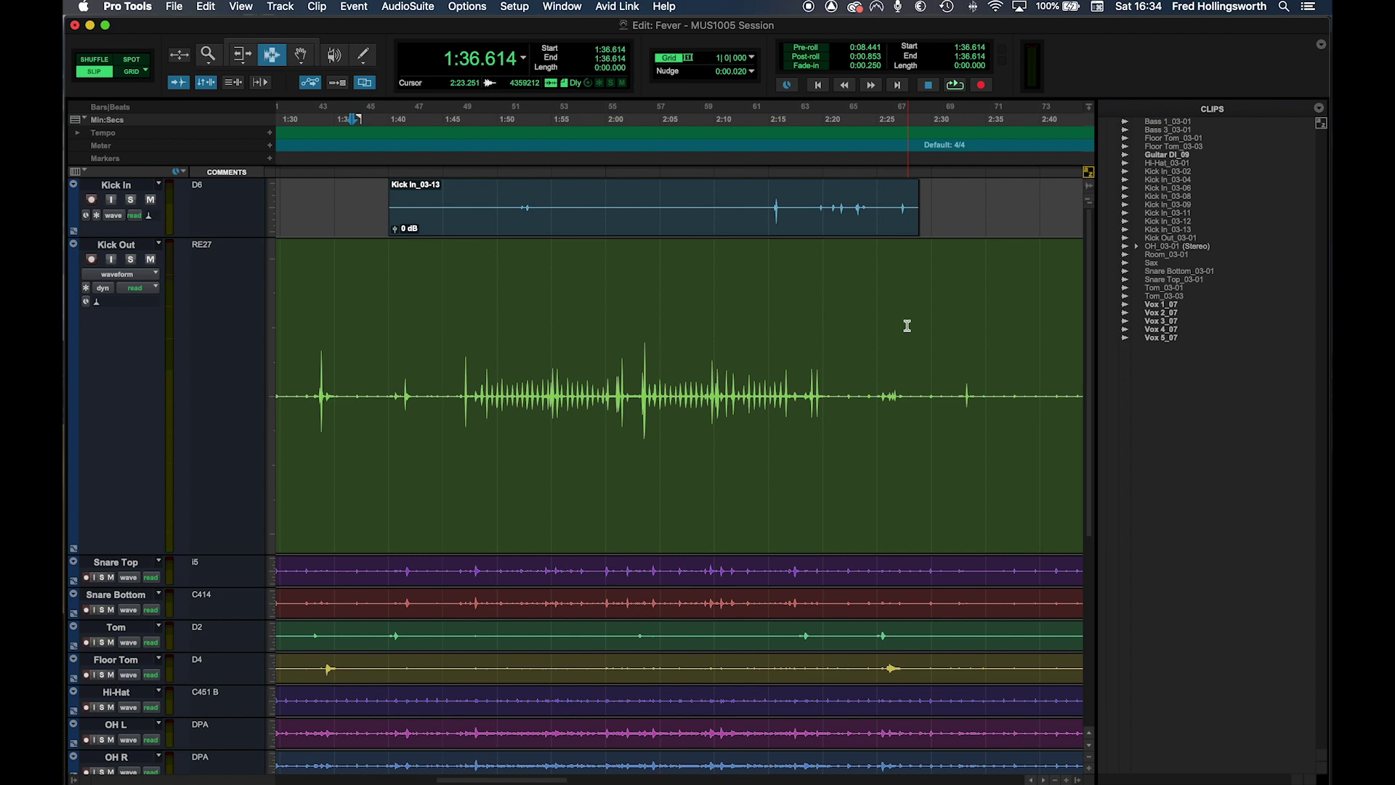
mouse_move(536, 779)
mouse_down()
mouse_move(592, 777)
mouse_move(538, 778)
mouse_up()
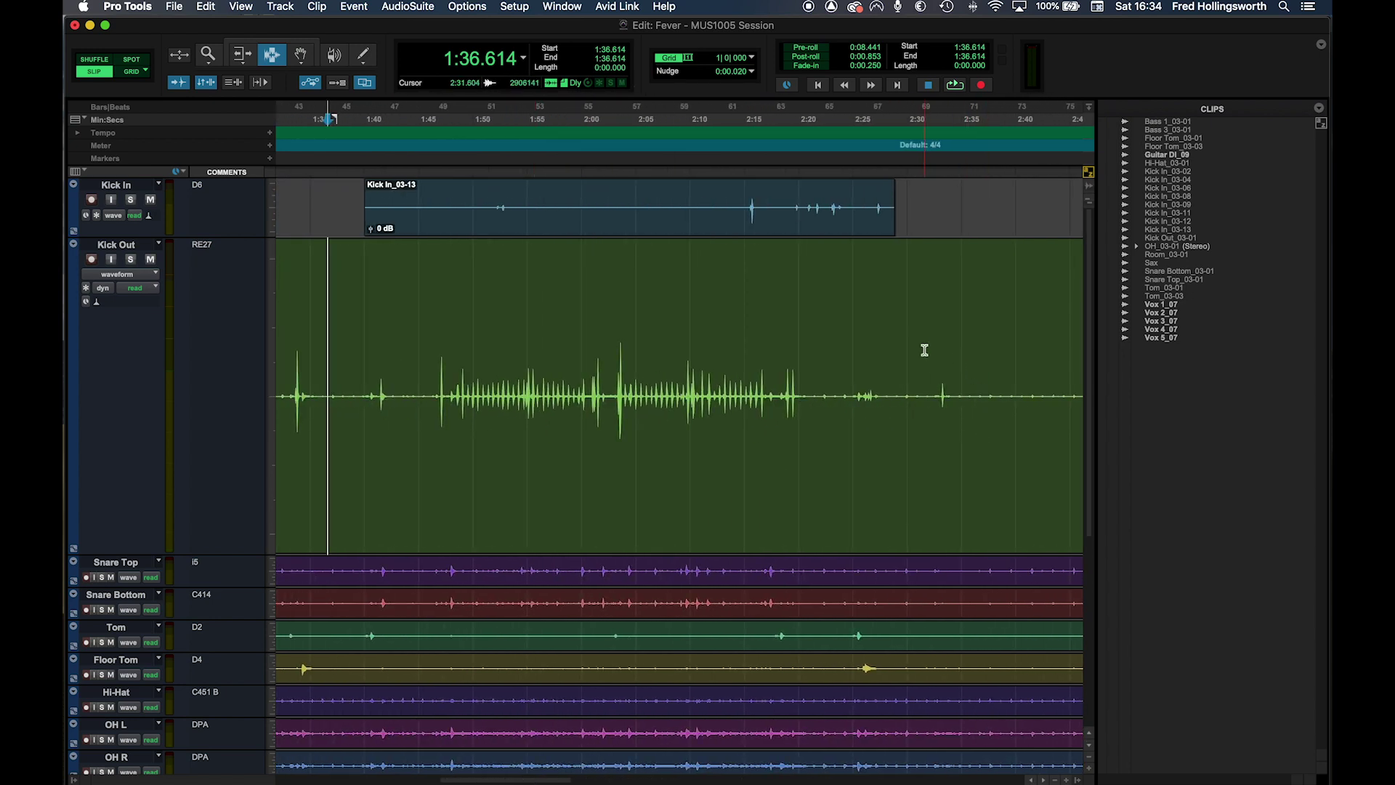
shift+click(895, 324)
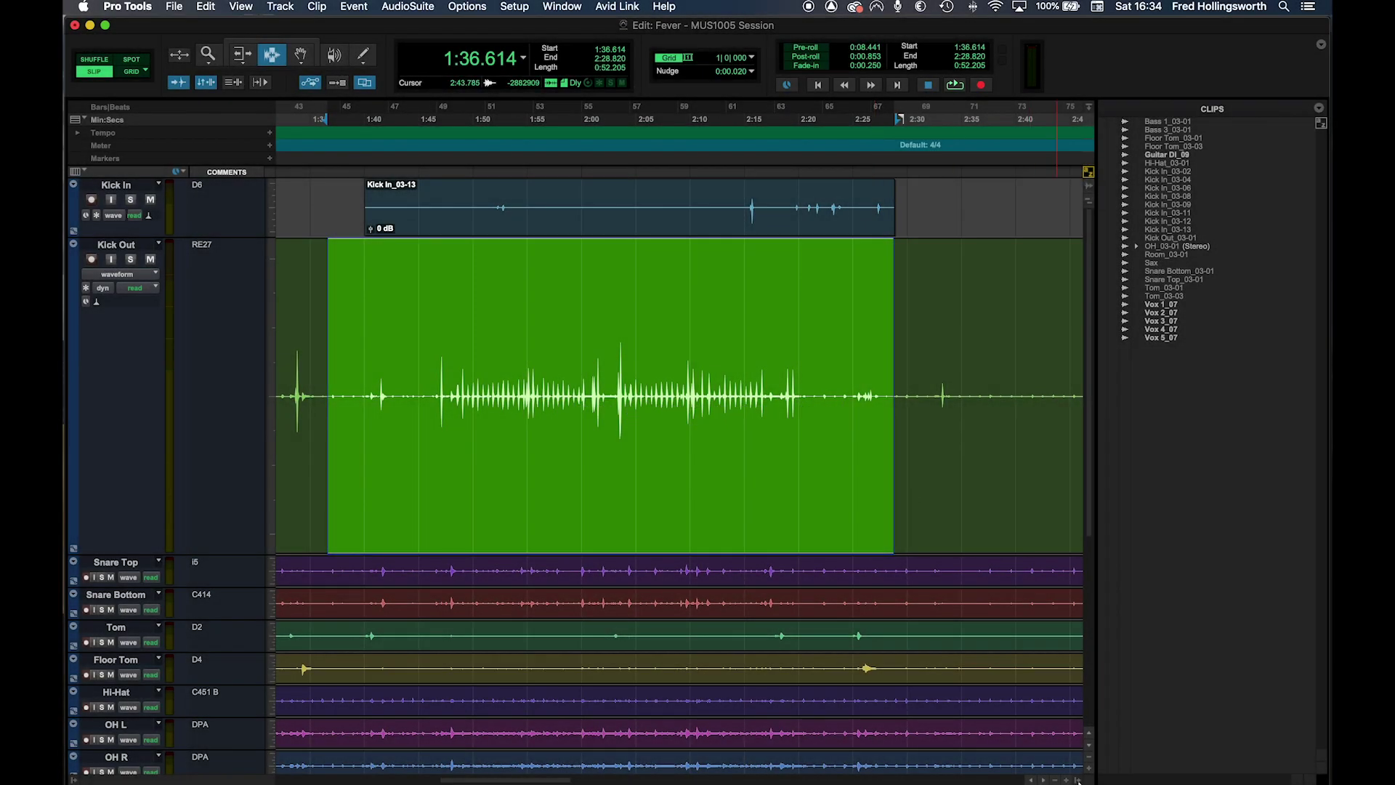
click(1079, 781)
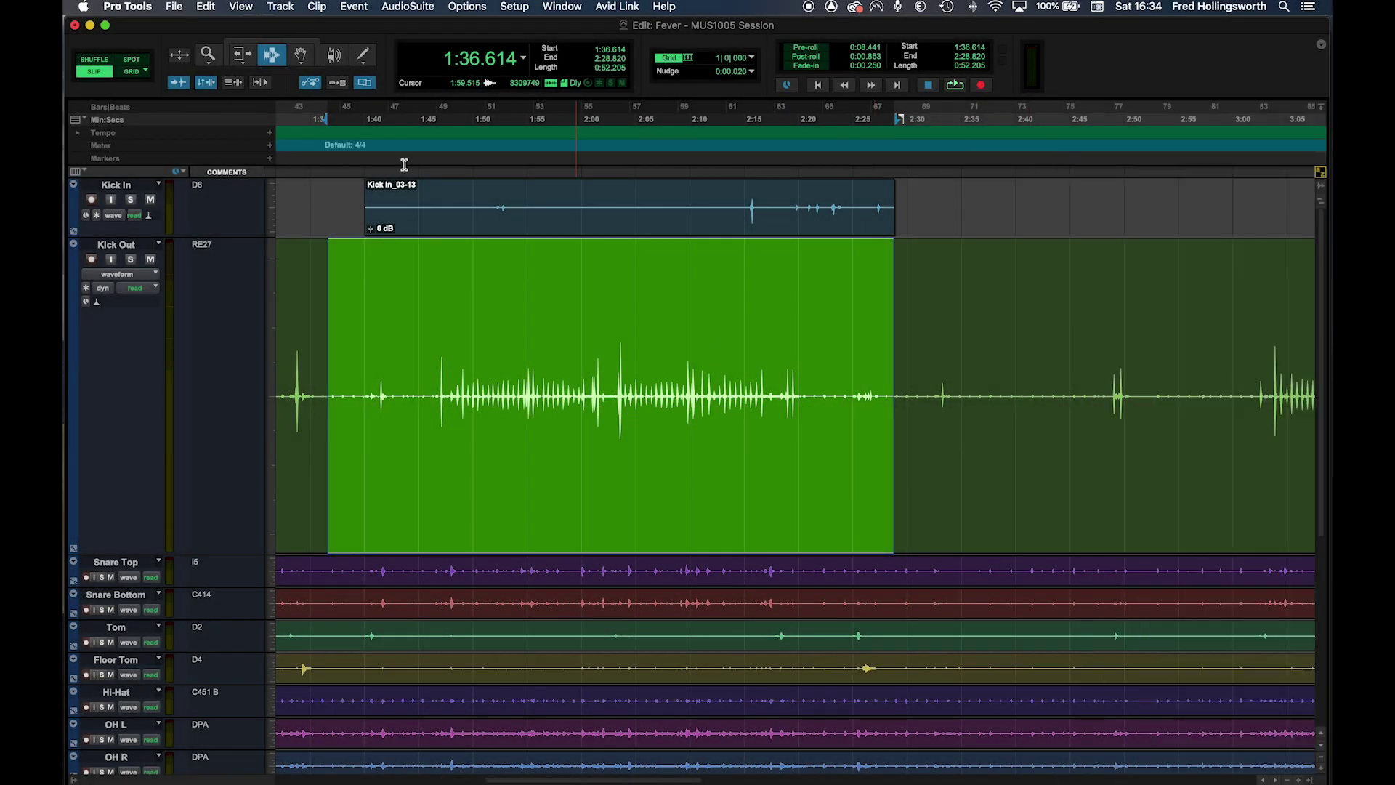
- Enlarge the Kick In track's height and move the Kick In_03-13 clip along the timeline with the Grabber tool
click(300, 55)
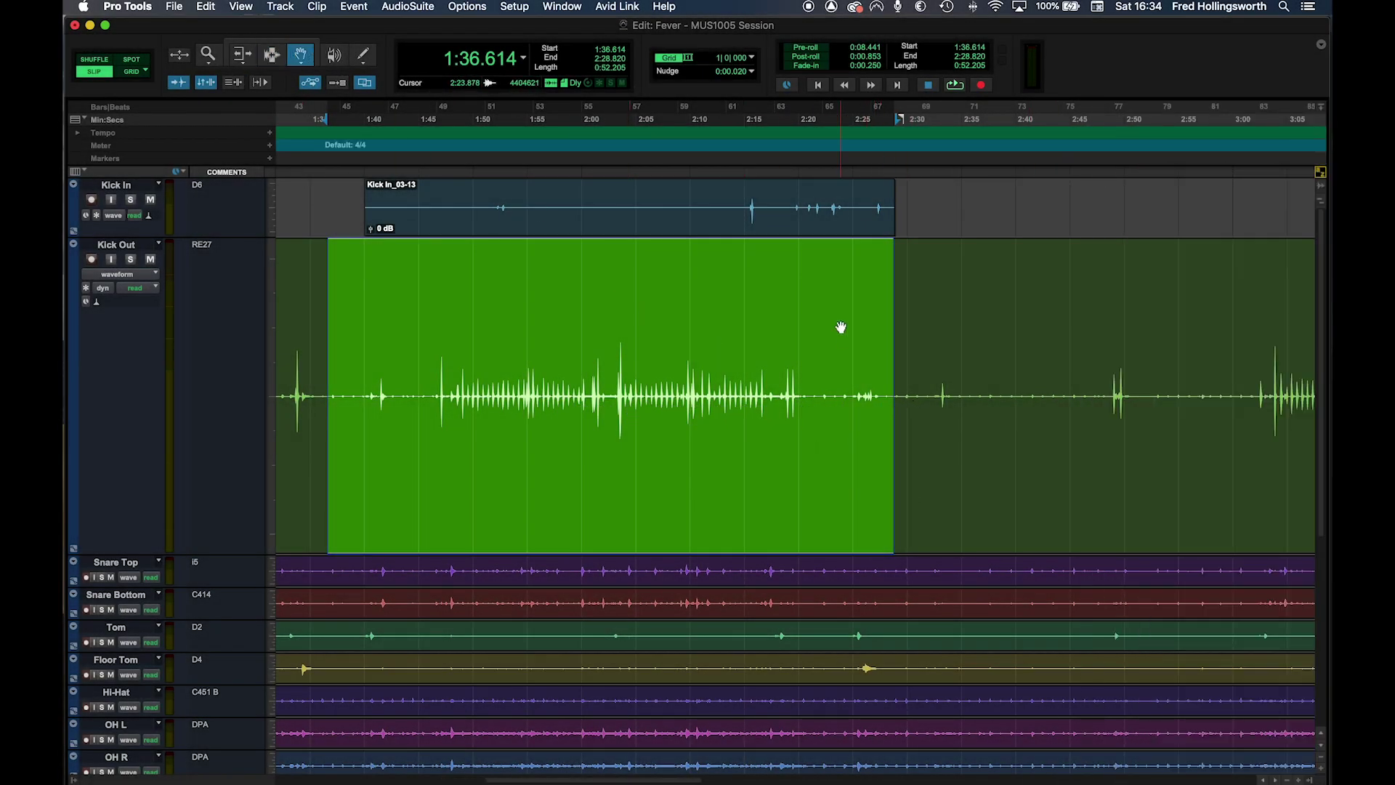
drag(135, 236, 186, 414)
drag(494, 350, 605, 353)
- Move the Kick In_03-13 clip onto the Kick Out track at 1:42.784 and back onto Kick In at the same time
drag(501, 354, 615, 544)
scroll(680, 677, down, 10)
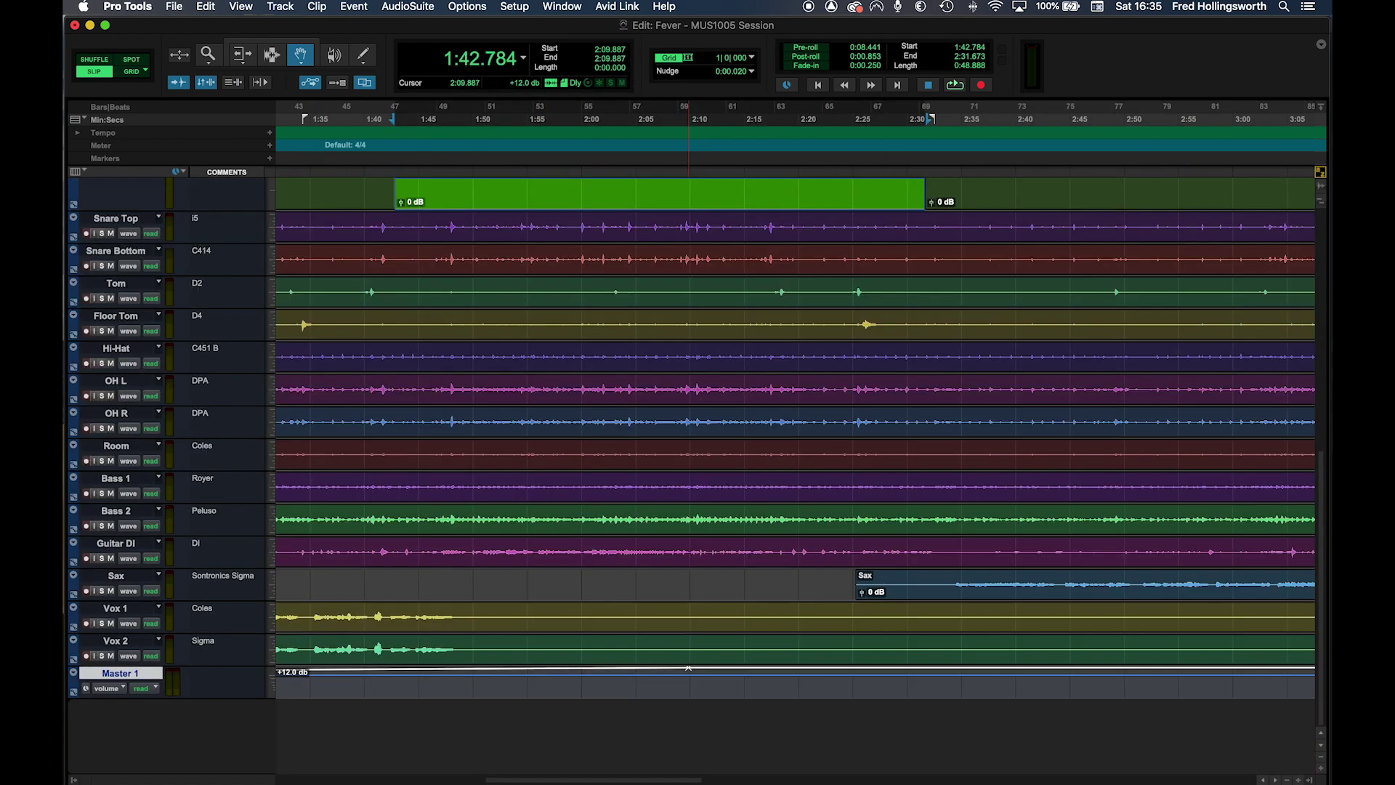
scroll(722, 476, up, 10)
drag(722, 618, 727, 379)
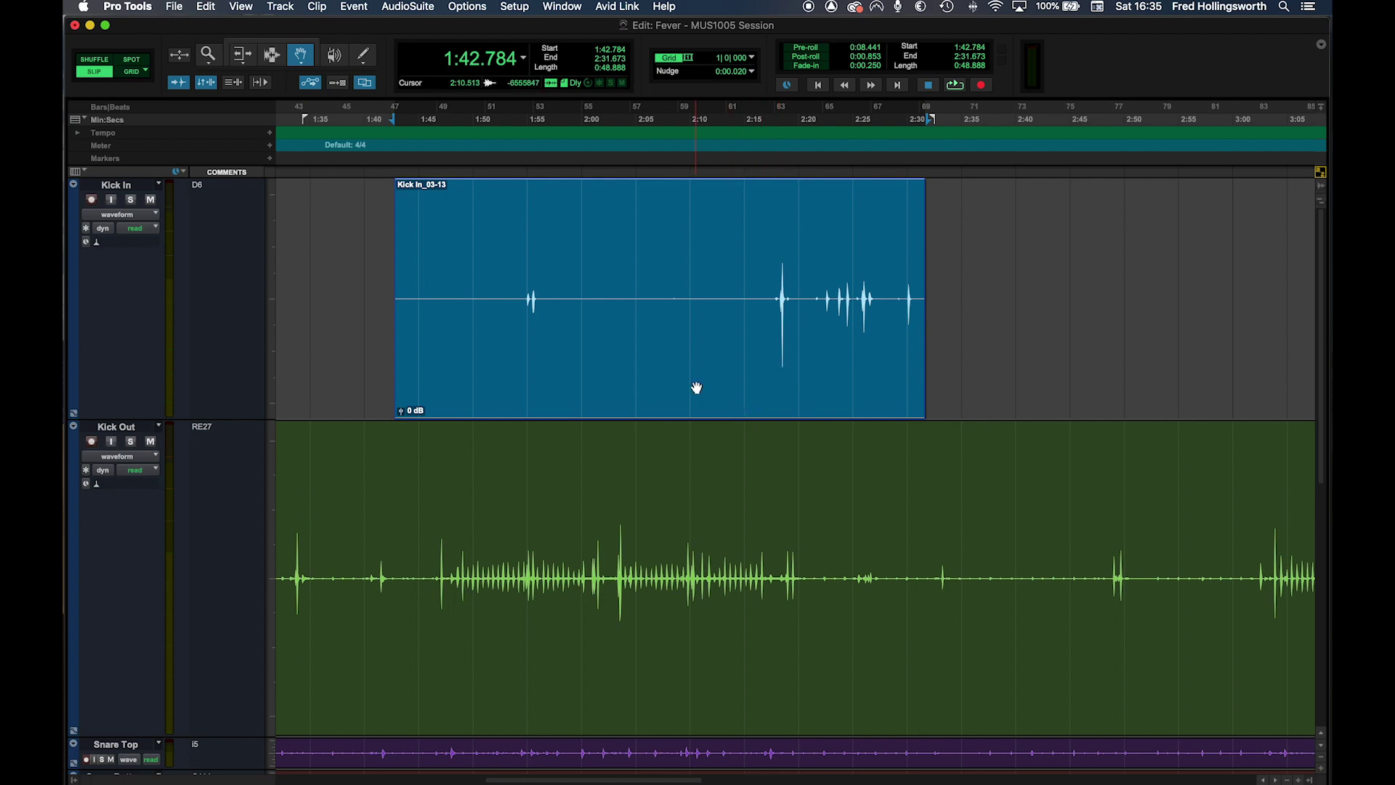
- Move the Kick In_03-13 clip onto Kick Out at 2:40.140 and back onto Kick In at 2:33.736
key(r)
key(r)
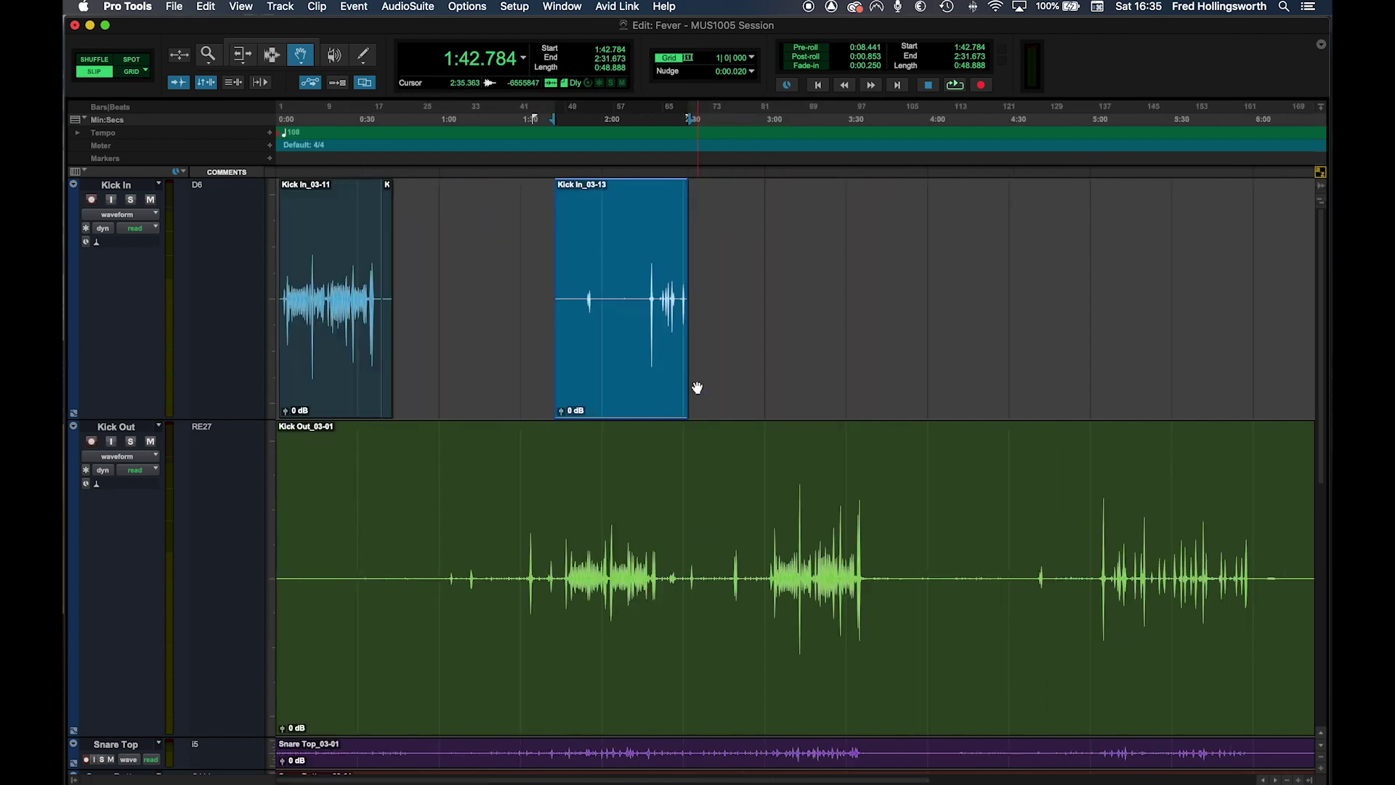
drag(617, 377, 775, 500)
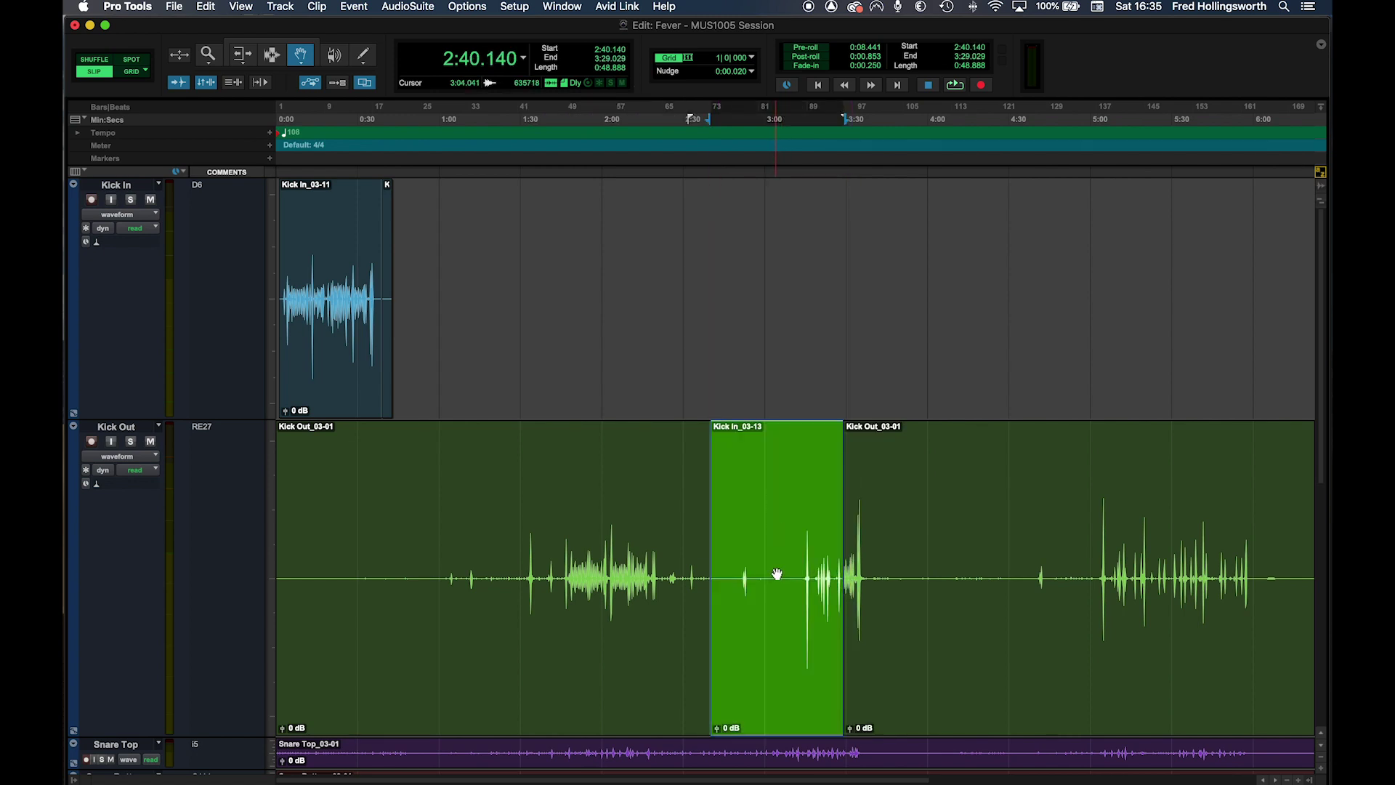
drag(782, 616, 766, 361)
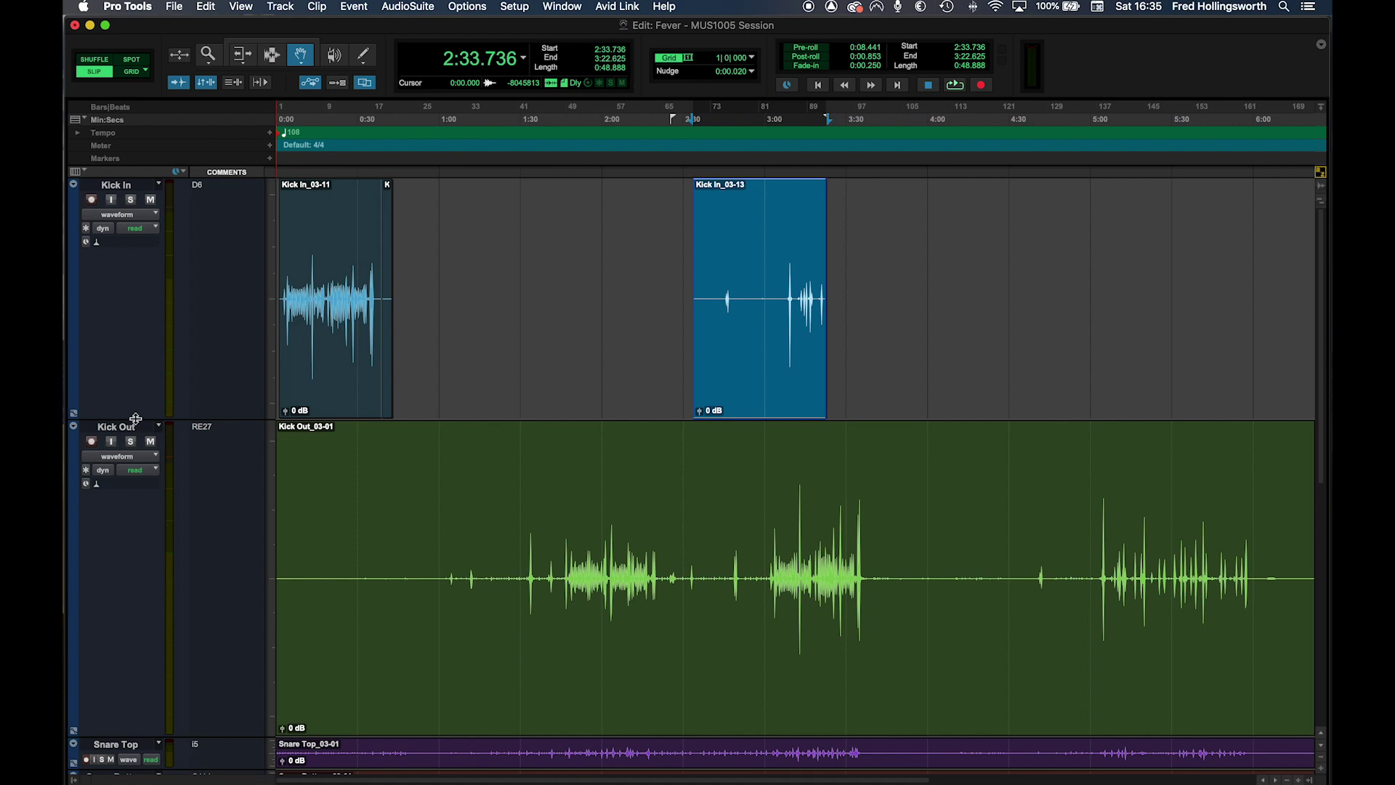
- Reduce the Kick In track's height and use the Scrubber tool on the Kick Out waveform at about 1:45.113
drag(135, 419, 152, 272)
click(335, 55)
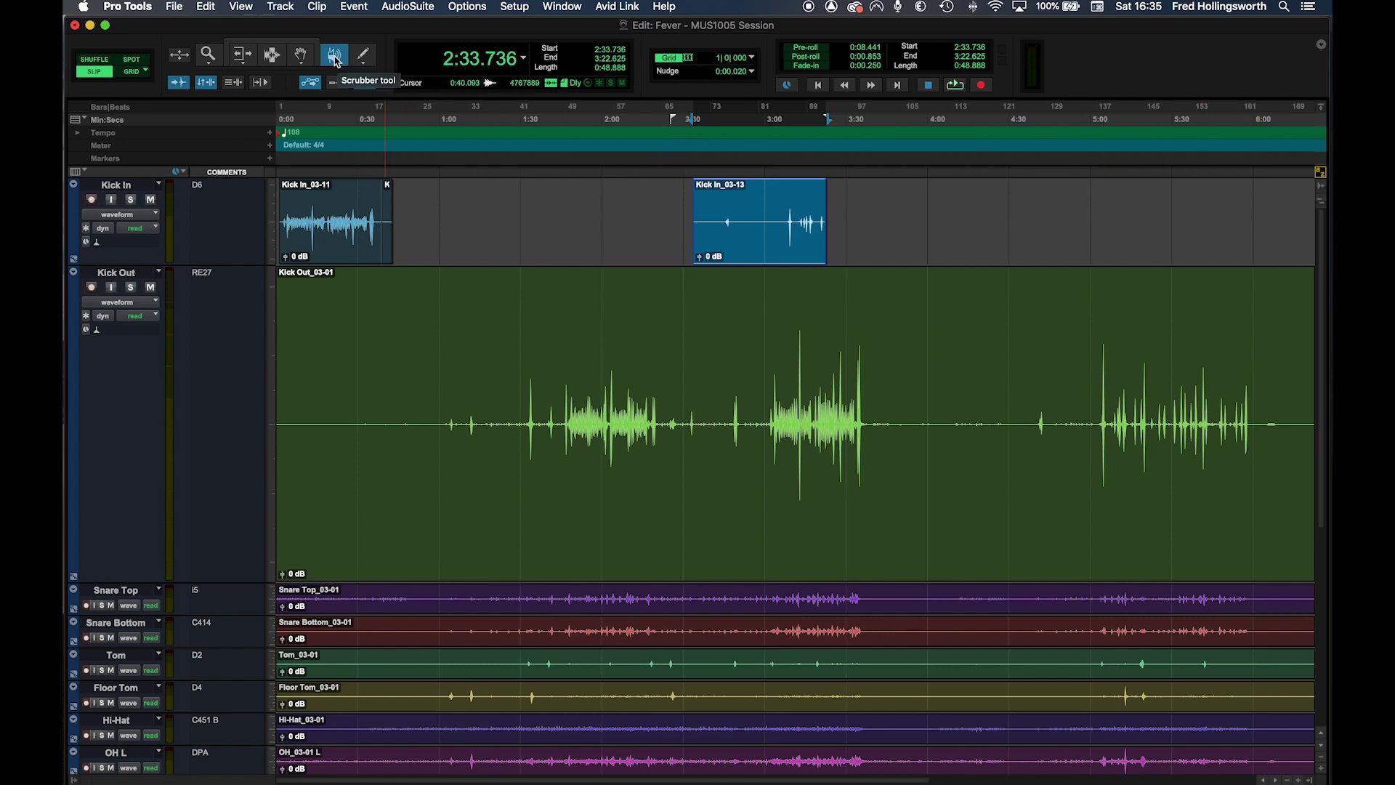
scroll(709, 490, down, 10)
scroll(710, 491, up, 10)
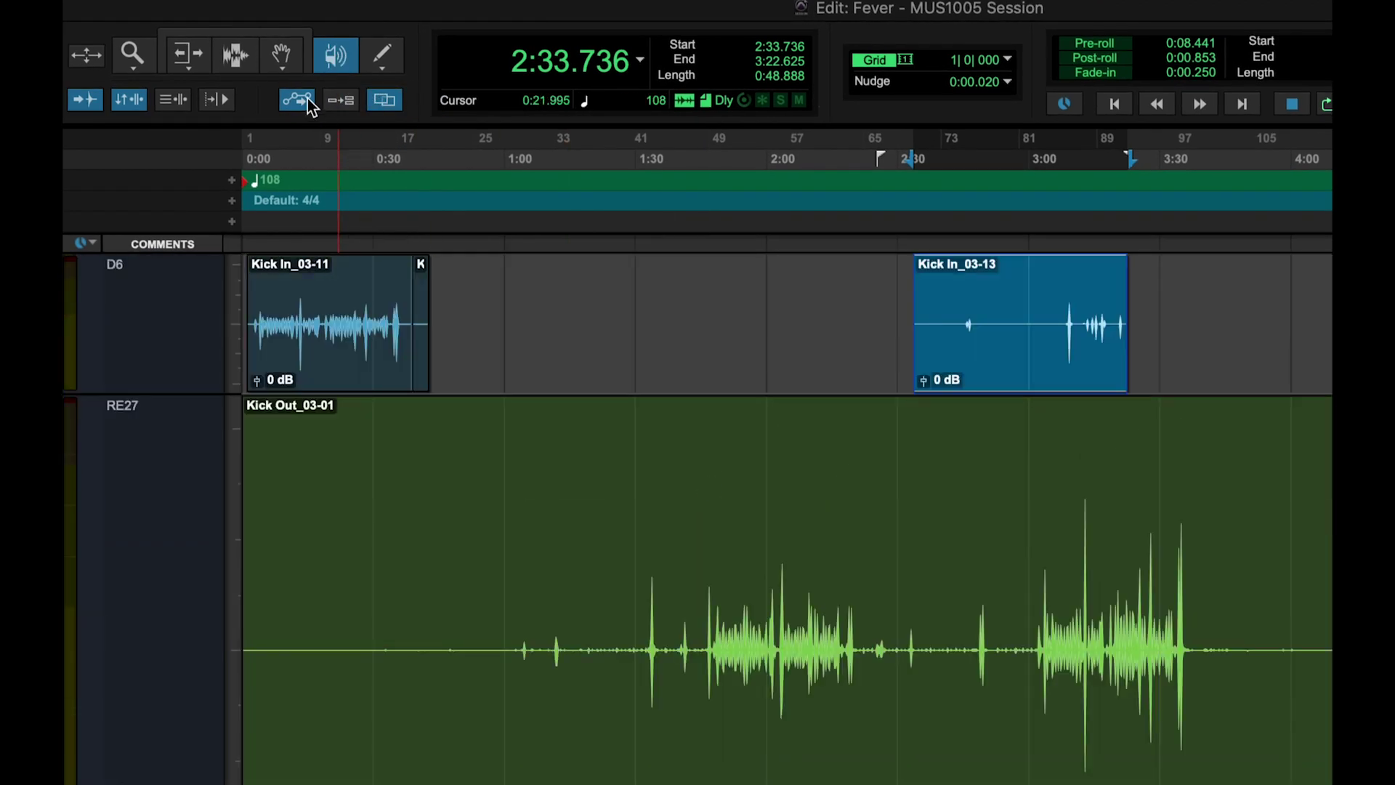
scroll(691, 452, right, 5)
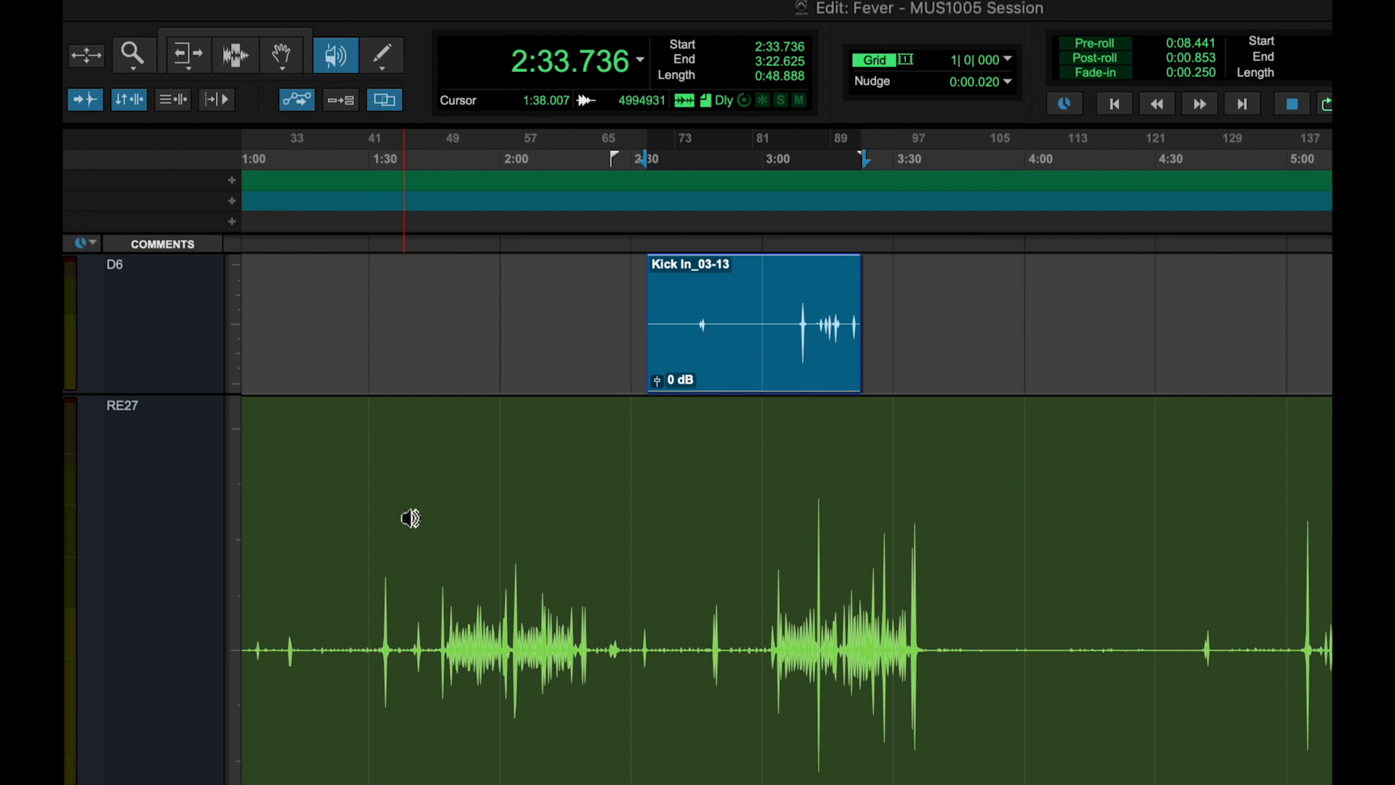
click(430, 616)
key(space)
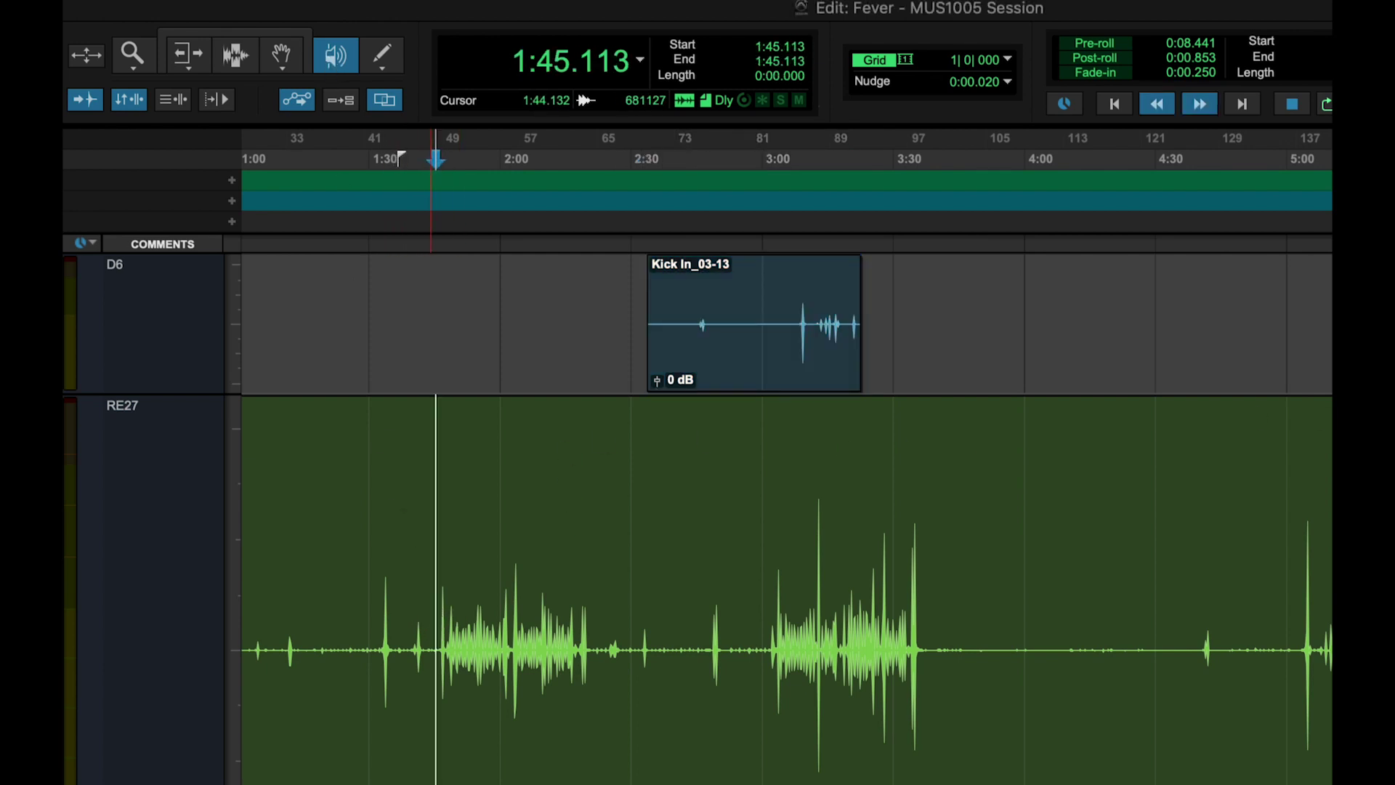
- Scrub the Kick Out audio around 1:55.842 and at 2:01.384 to listen to individual kick hits
click(518, 650)
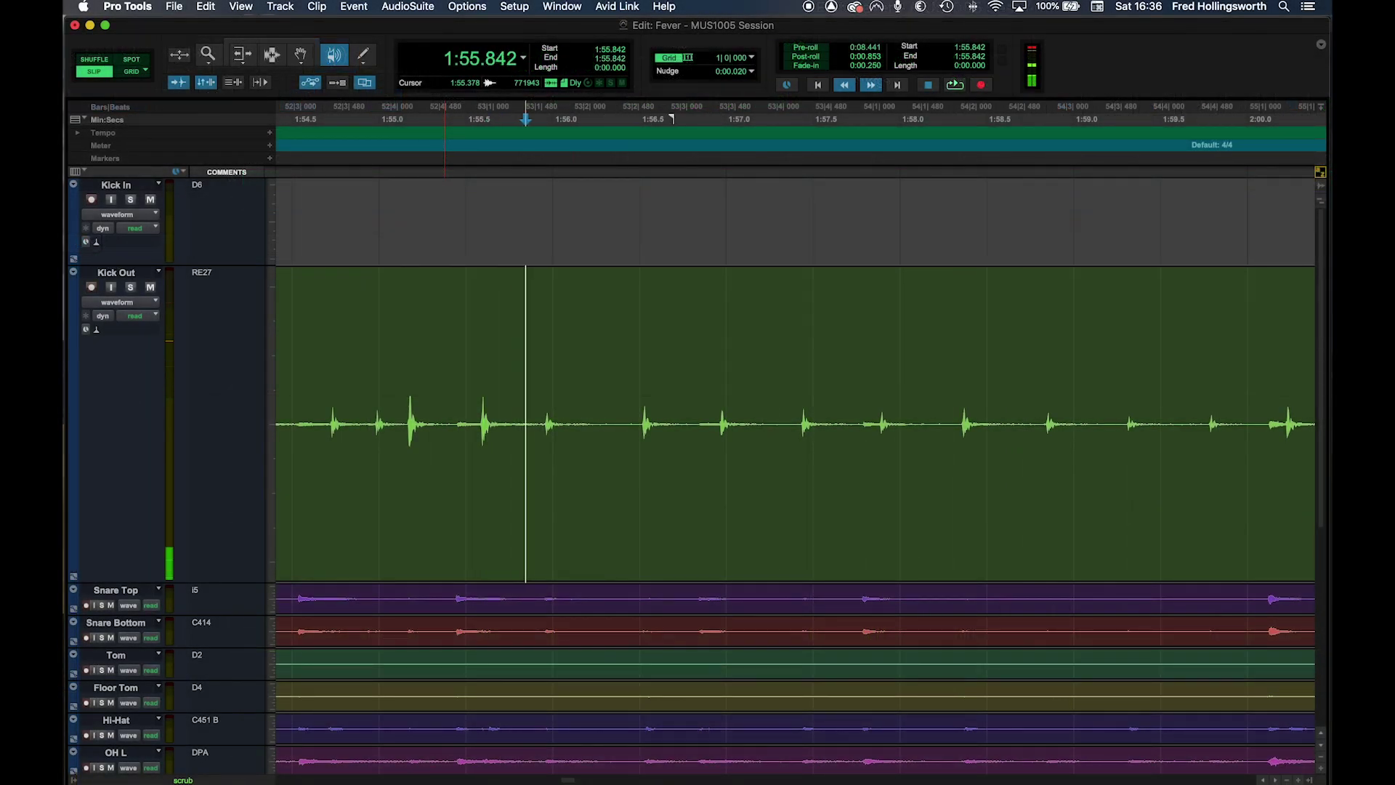
drag(525, 421, 533, 393)
key(r)
key(r)
click(970, 399)
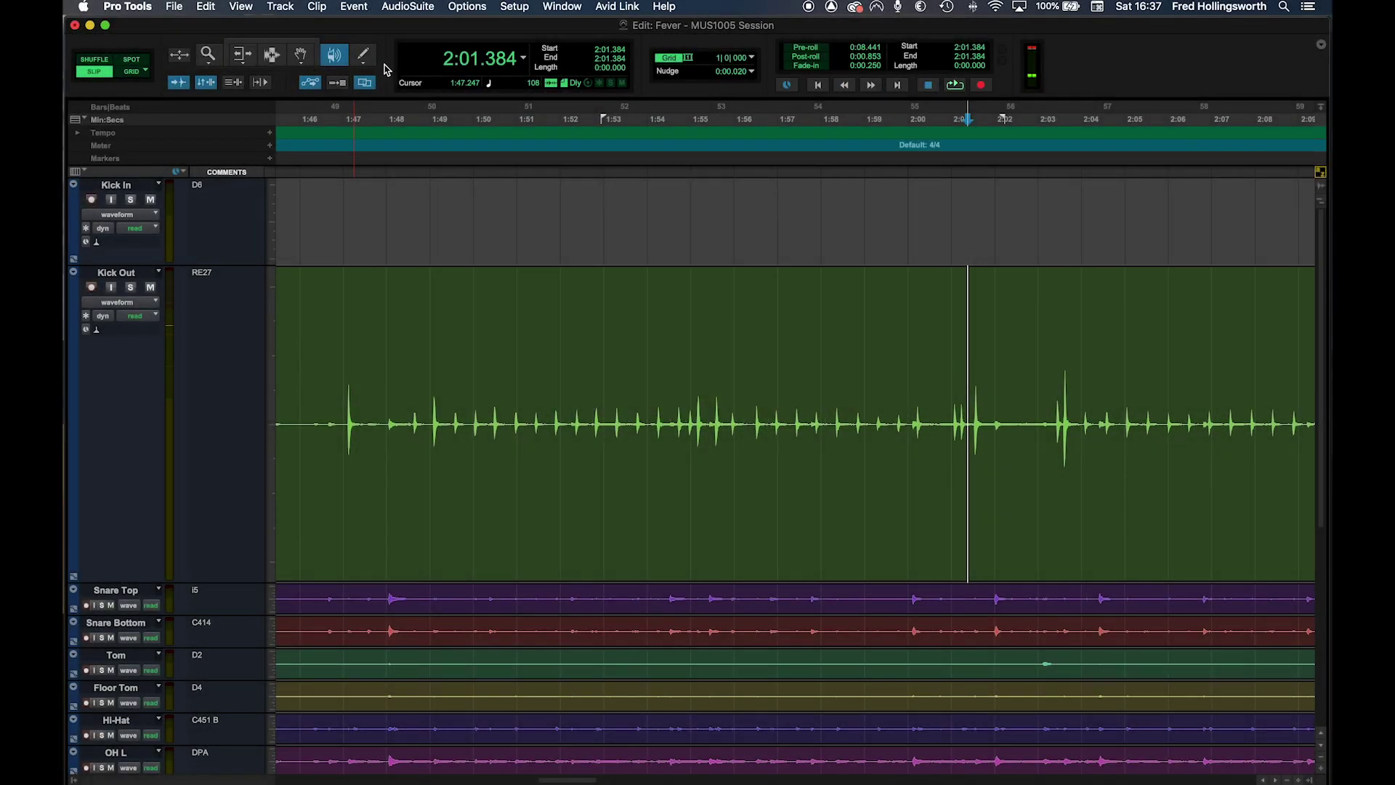
- Draw two short MIDI notes and a longer one from 0:46.219 to 1:34.665 on the Inst 1 track with the Pencil tool
click(367, 61)
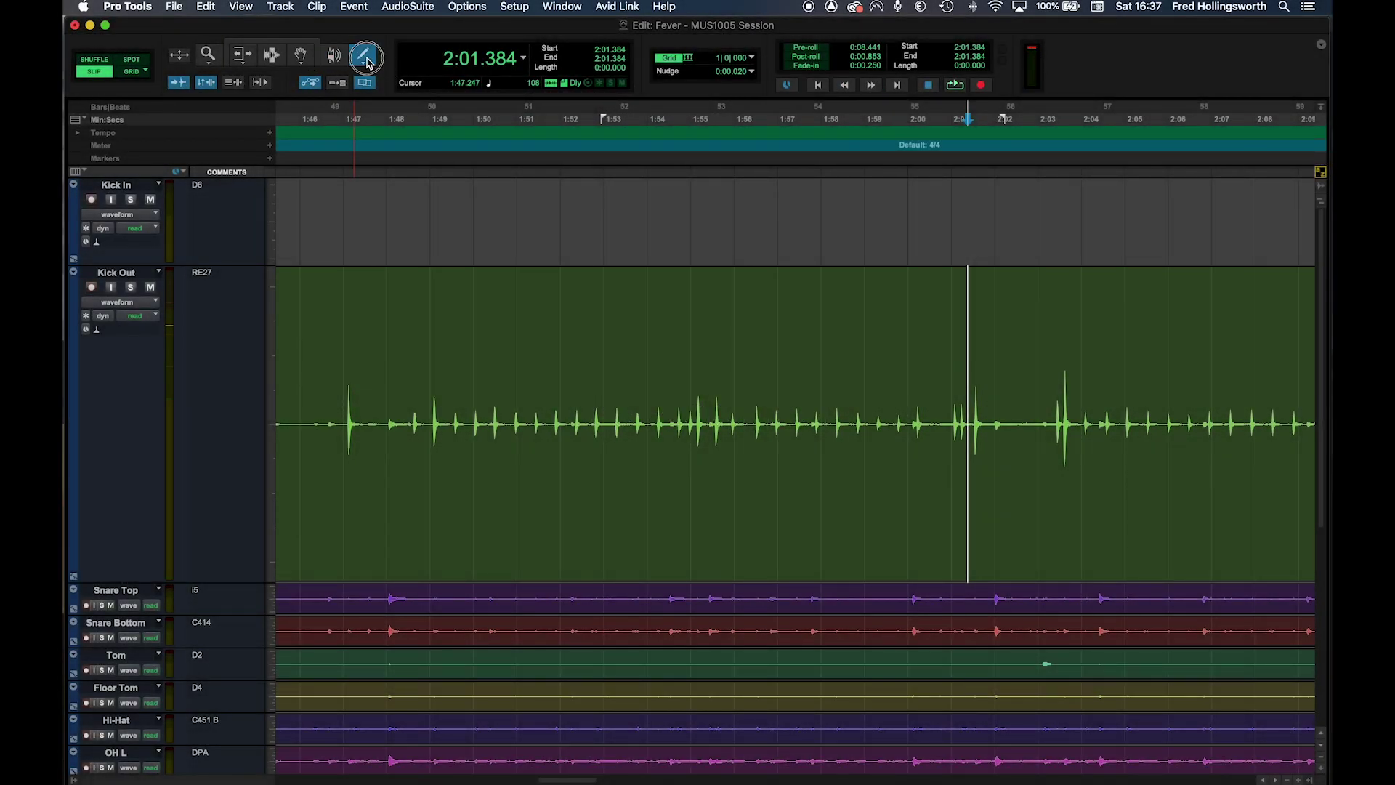
key(r)
key(r)
key(r)
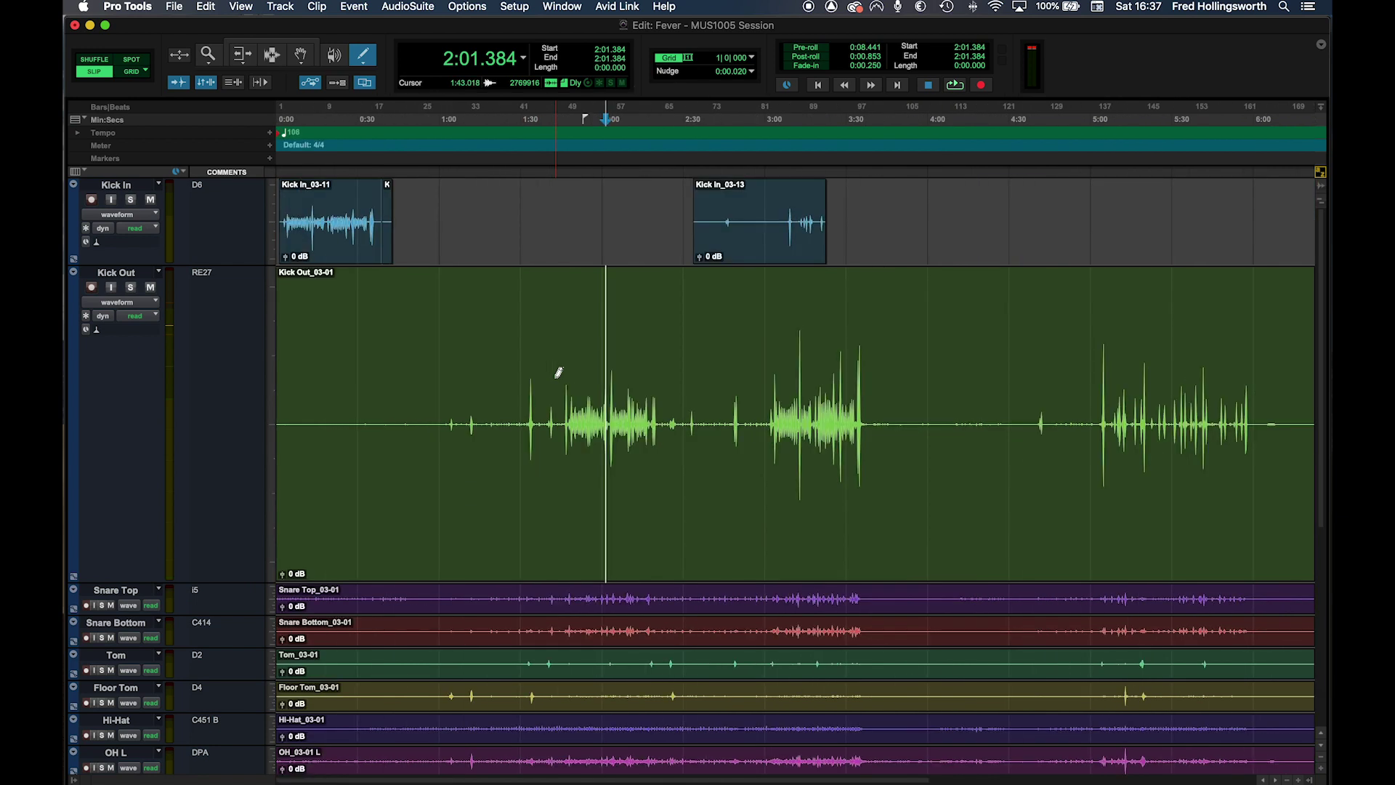
click(368, 710)
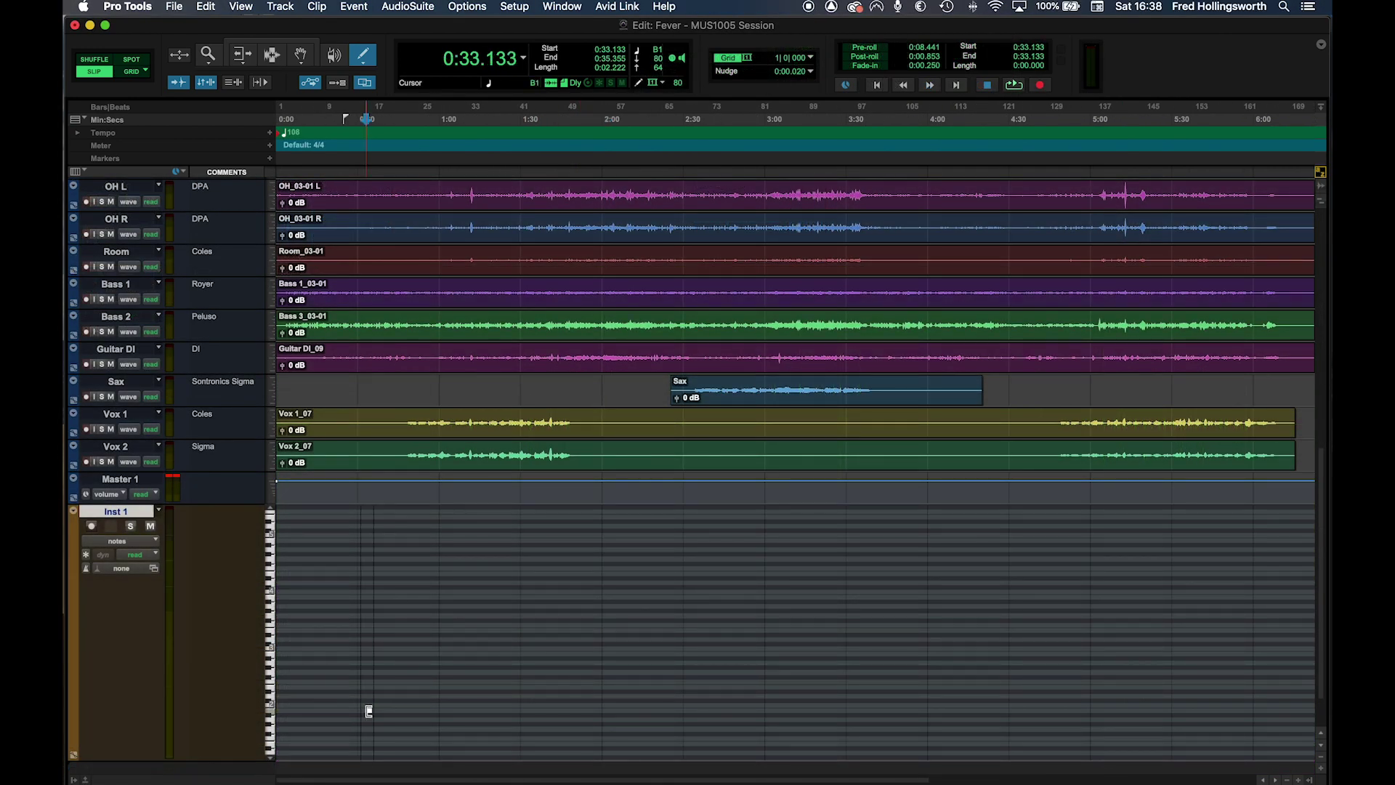
click(445, 667)
drag(402, 635, 534, 632)
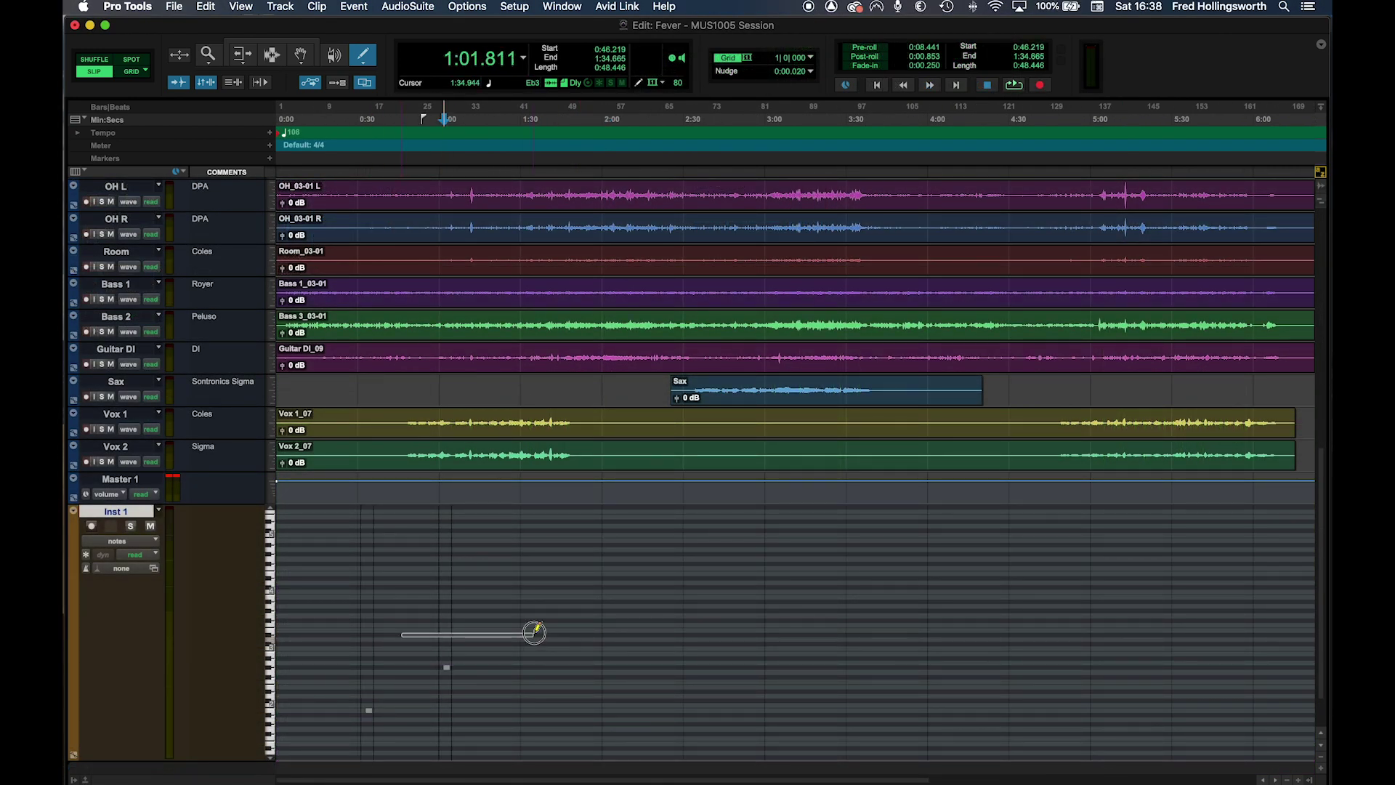
- Draw seven more sustained MIDI notes at various pitches on Inst 1, plus a long one from 0:43.991 to 4:32.860
drag(444, 596, 593, 597)
drag(543, 685, 672, 685)
drag(688, 638, 569, 638)
drag(652, 591, 768, 591)
drag(782, 733, 715, 734)
drag(762, 681, 693, 681)
drag(779, 648, 694, 649)
drag(397, 659, 1016, 657)
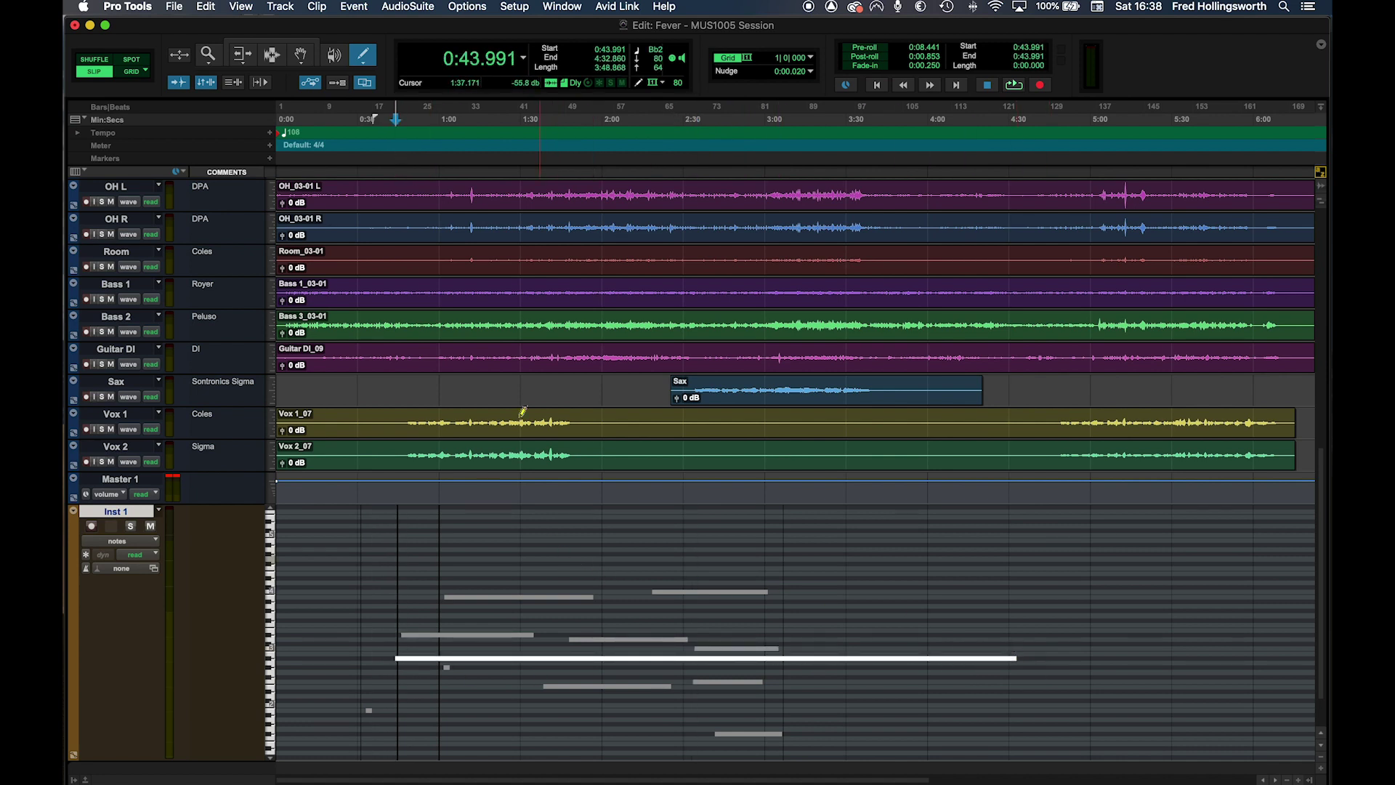
- Draw a descending line in Inst 1's MIDI volume from about 0:37 to 1:40 with the Line pencil
click(367, 65)
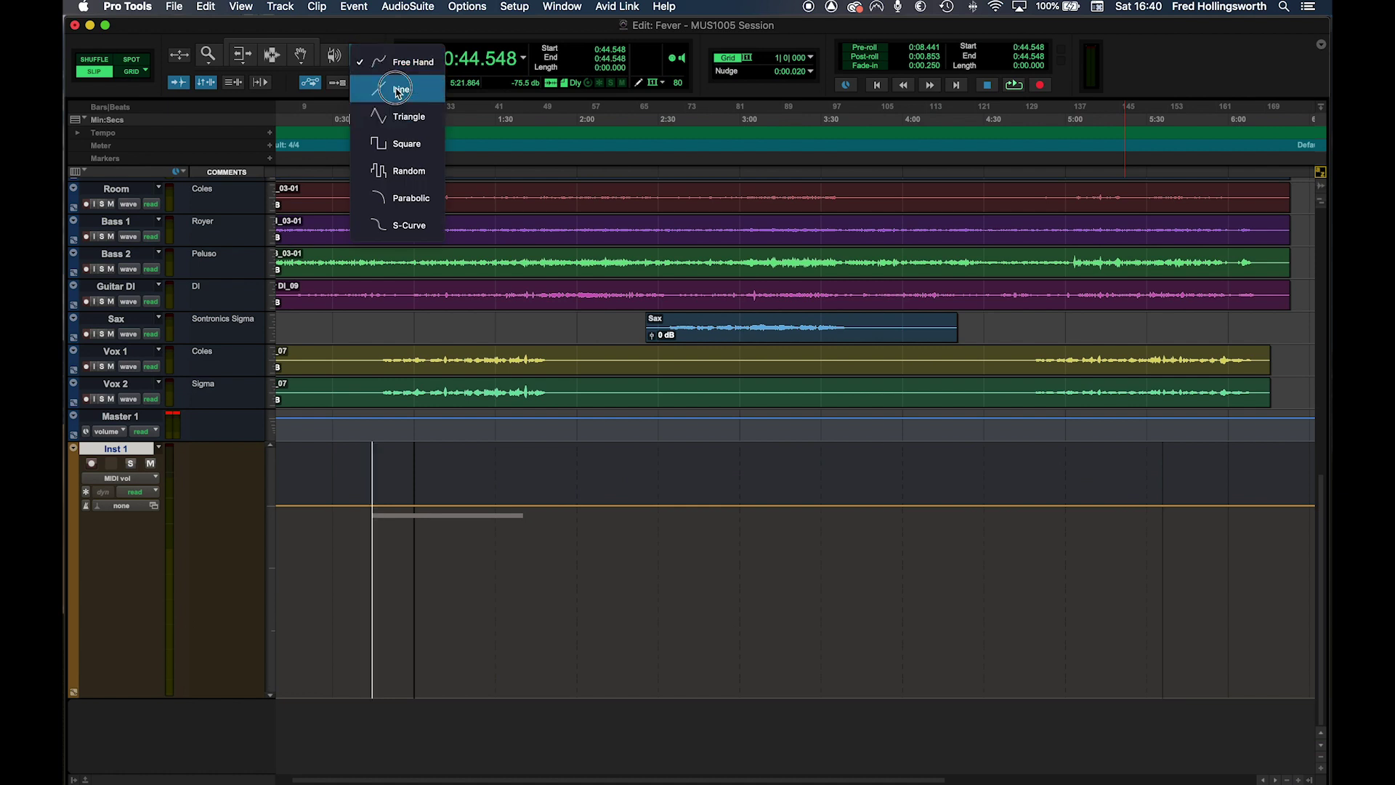
click(401, 88)
drag(360, 509, 531, 639)
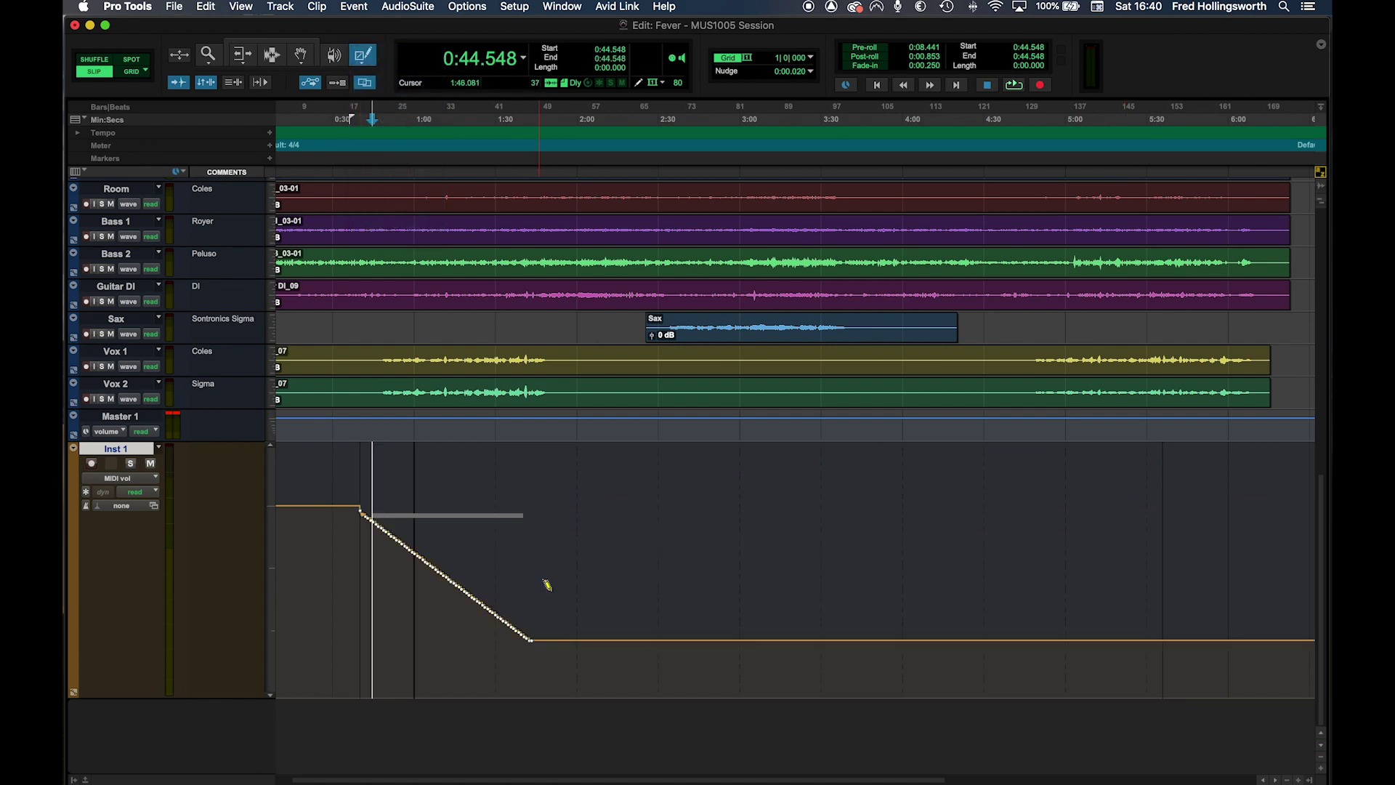
- Draw a triangle pattern in Inst 1's MIDI volume from about 1:56 to 3:08 with the Triangle pencil
click(367, 63)
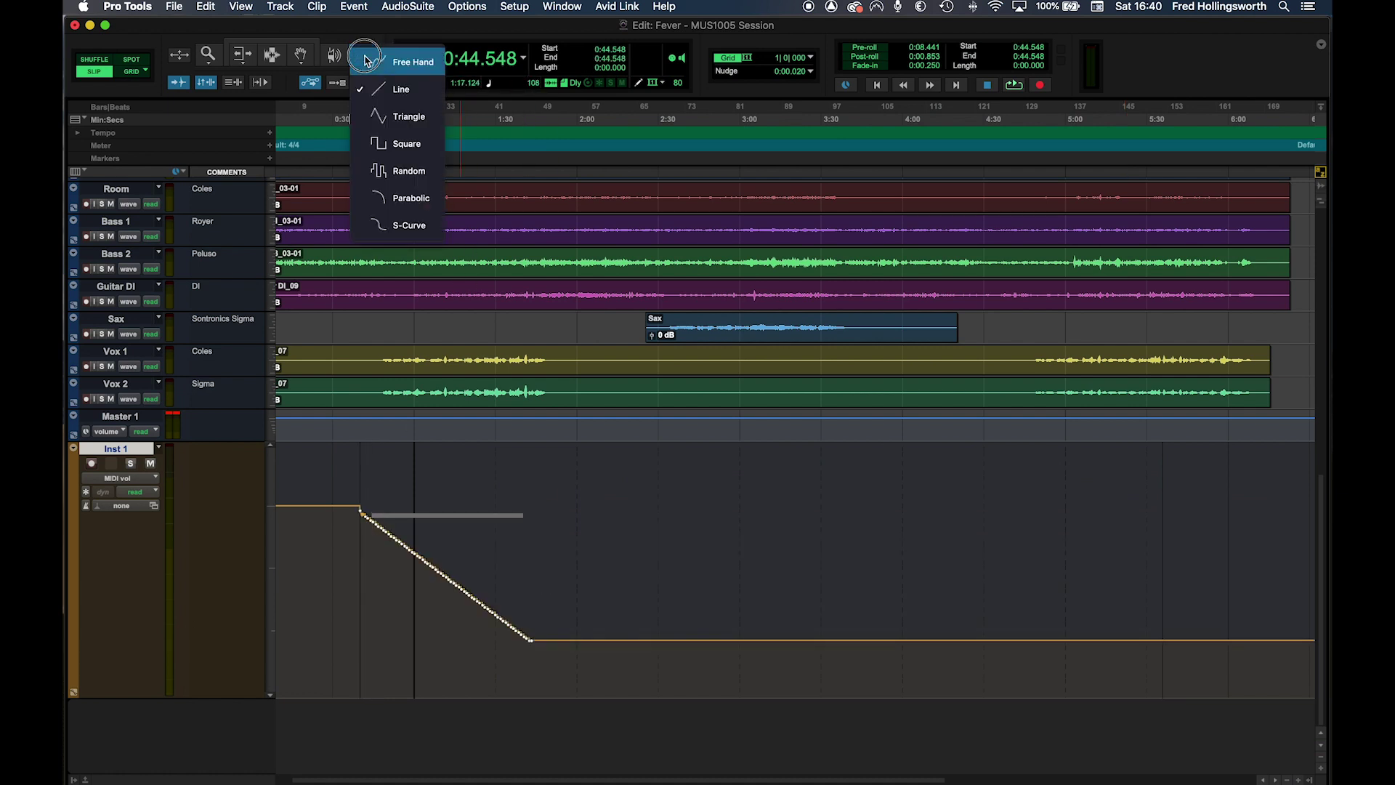
click(404, 120)
mouse_move(576, 638)
mouse_down()
mouse_move(633, 551)
mouse_move(772, 511)
mouse_up()
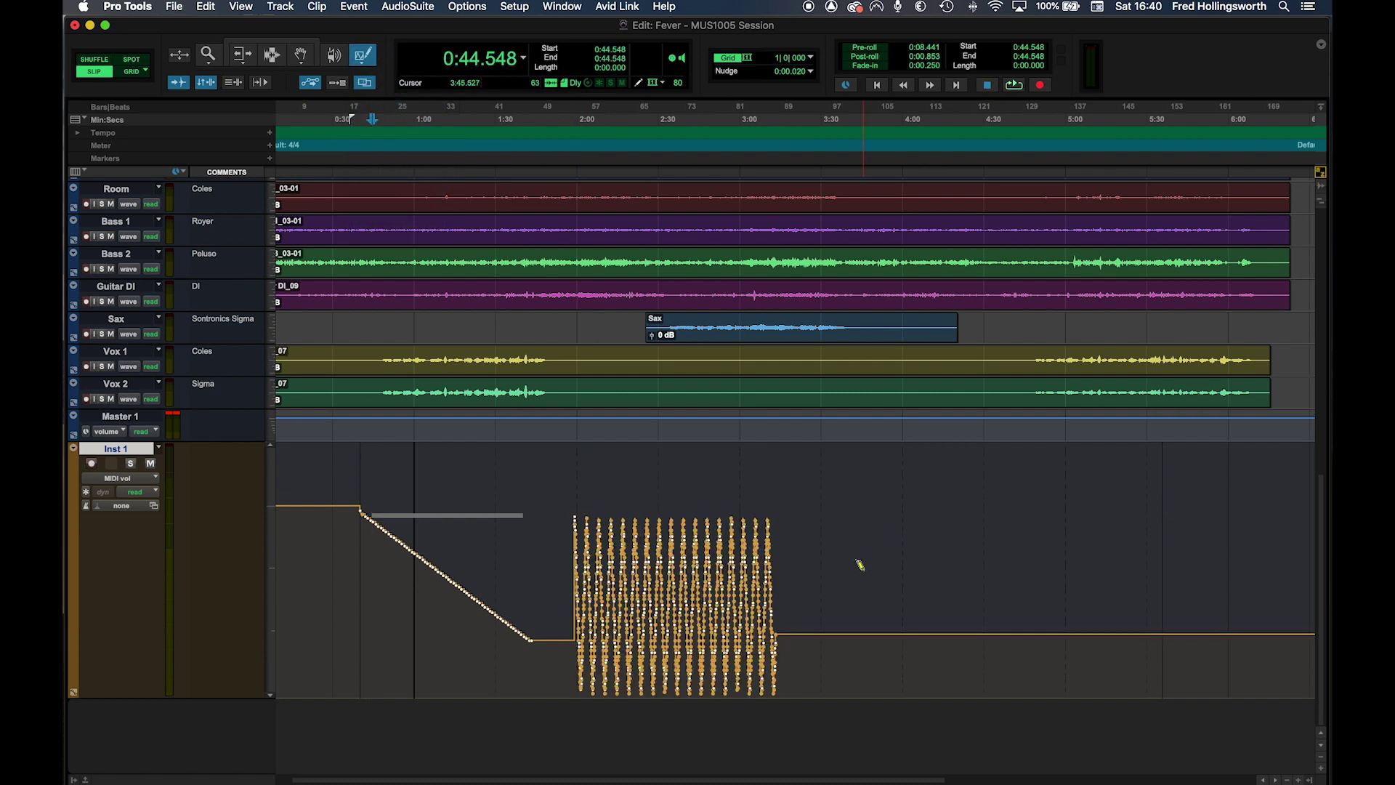
- Draw random automation in Inst 1's MIDI volume from about 3:35 to 5:20 with the Random pencil
click(361, 56)
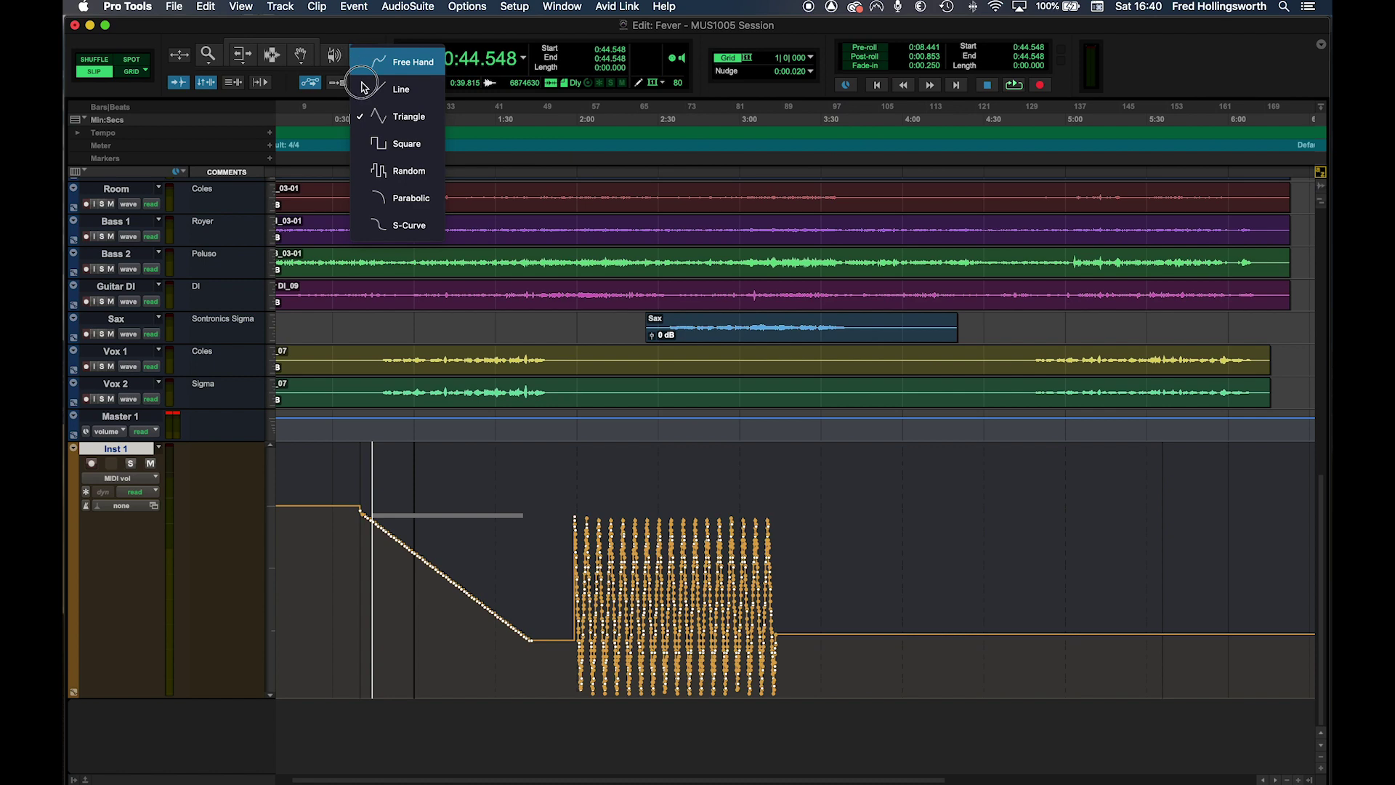
click(404, 174)
drag(845, 624, 1132, 623)
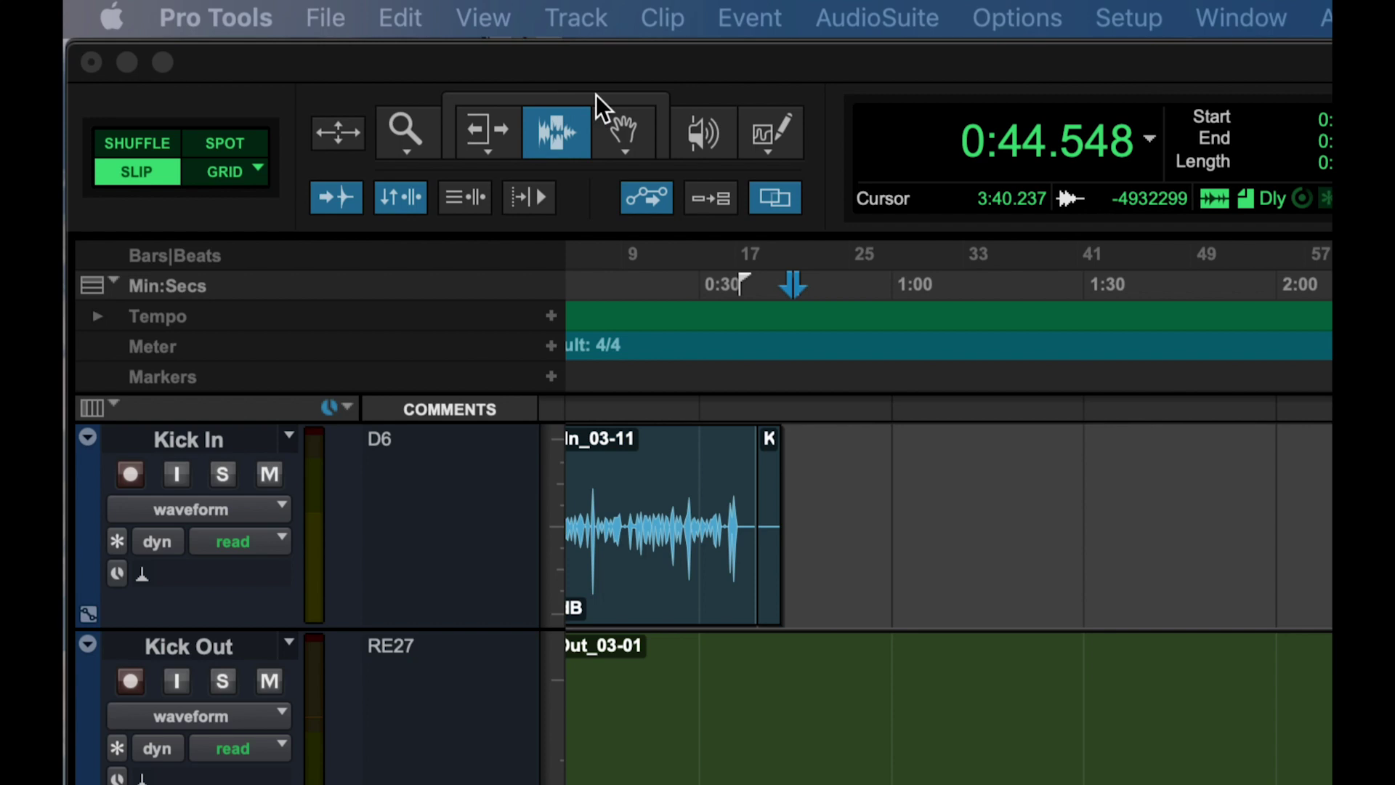
- Switch between the Smart Tool and the individual Trim, Selector and Grabber tools, finishing with the Smart Tool enabled
click(596, 94)
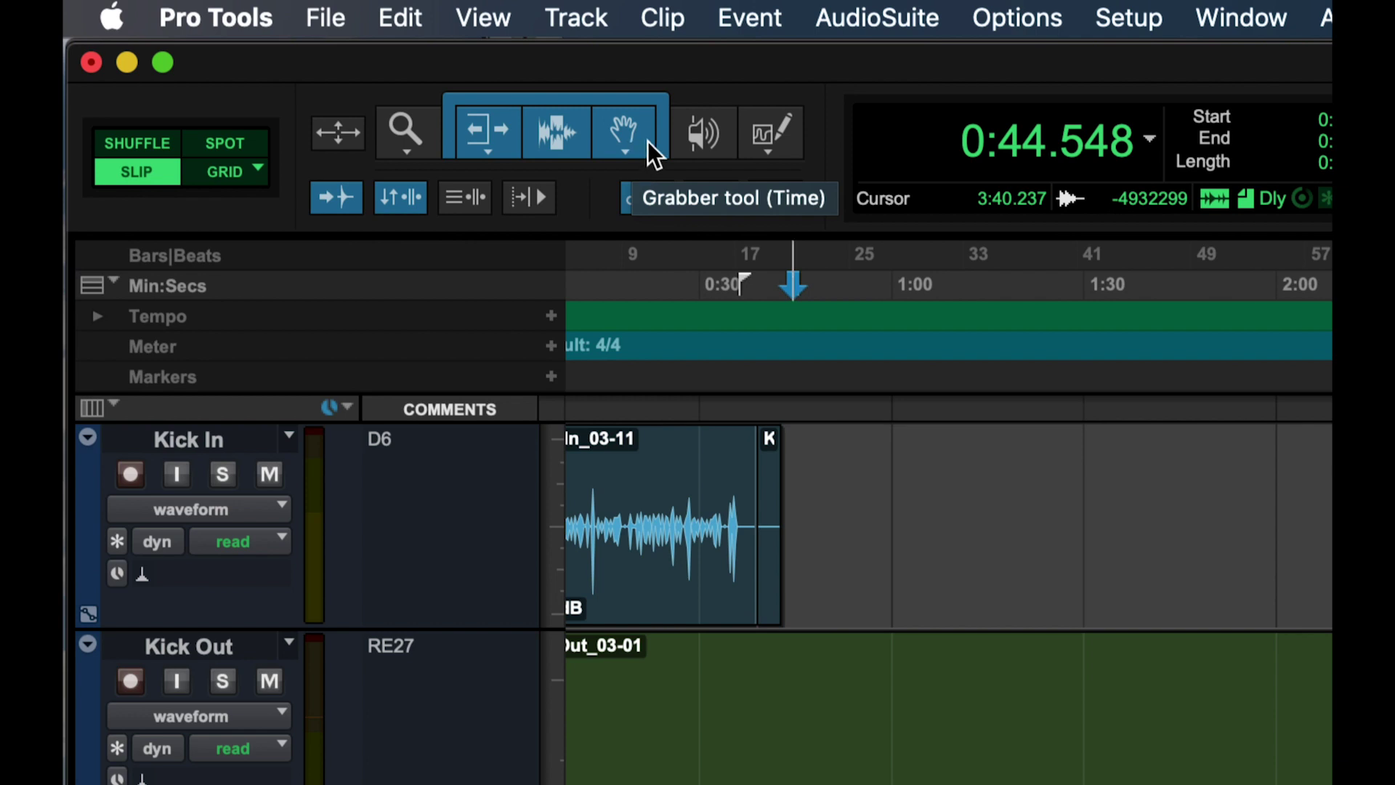
click(481, 121)
click(589, 129)
click(613, 122)
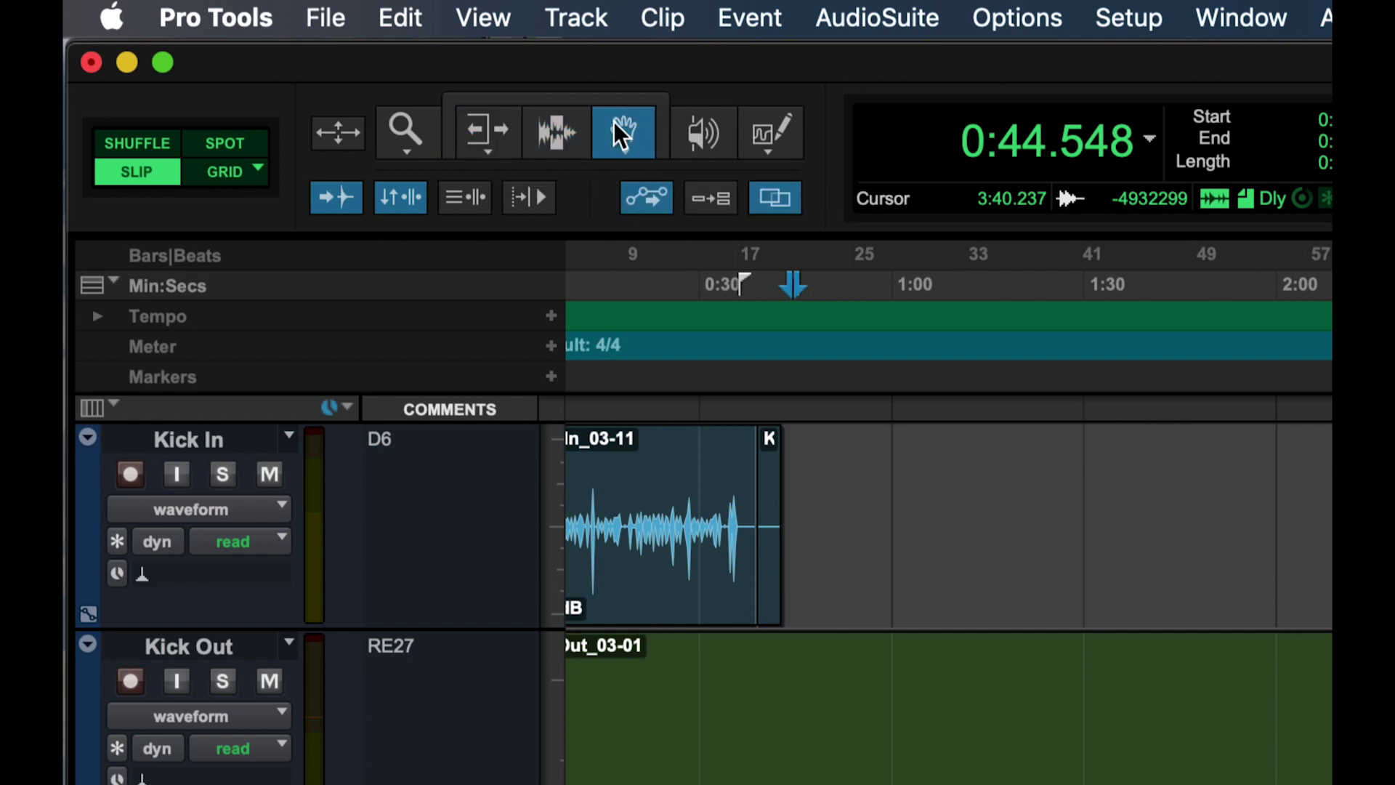
click(511, 122)
click(570, 123)
click(608, 125)
click(626, 98)
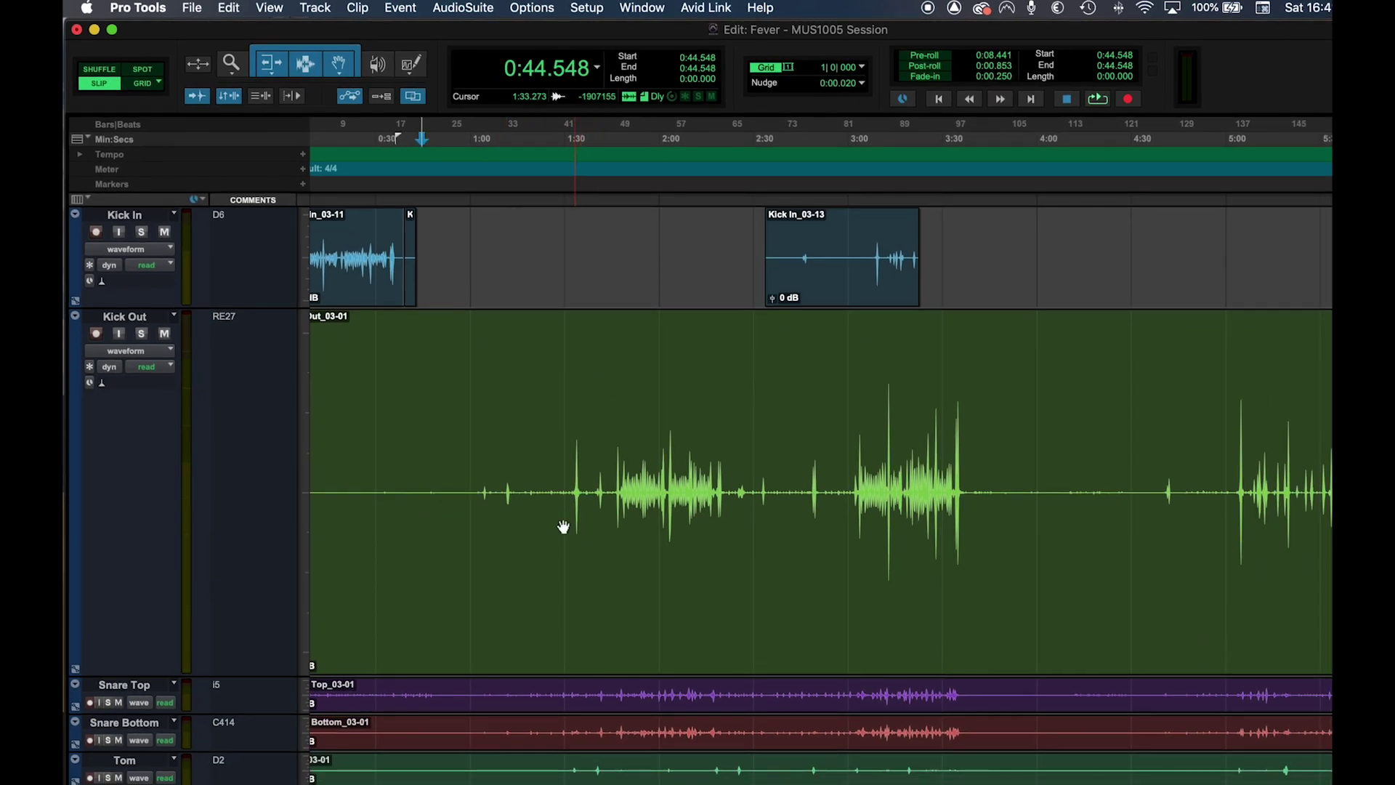
- Separate the Kick Out clip at 1:23.250 and about 3:48, trimming the first piece's end to 0:24.223 and the second's to 2:35.920
drag(545, 470, 1011, 519)
key(super+e)
drag(540, 498, 357, 495)
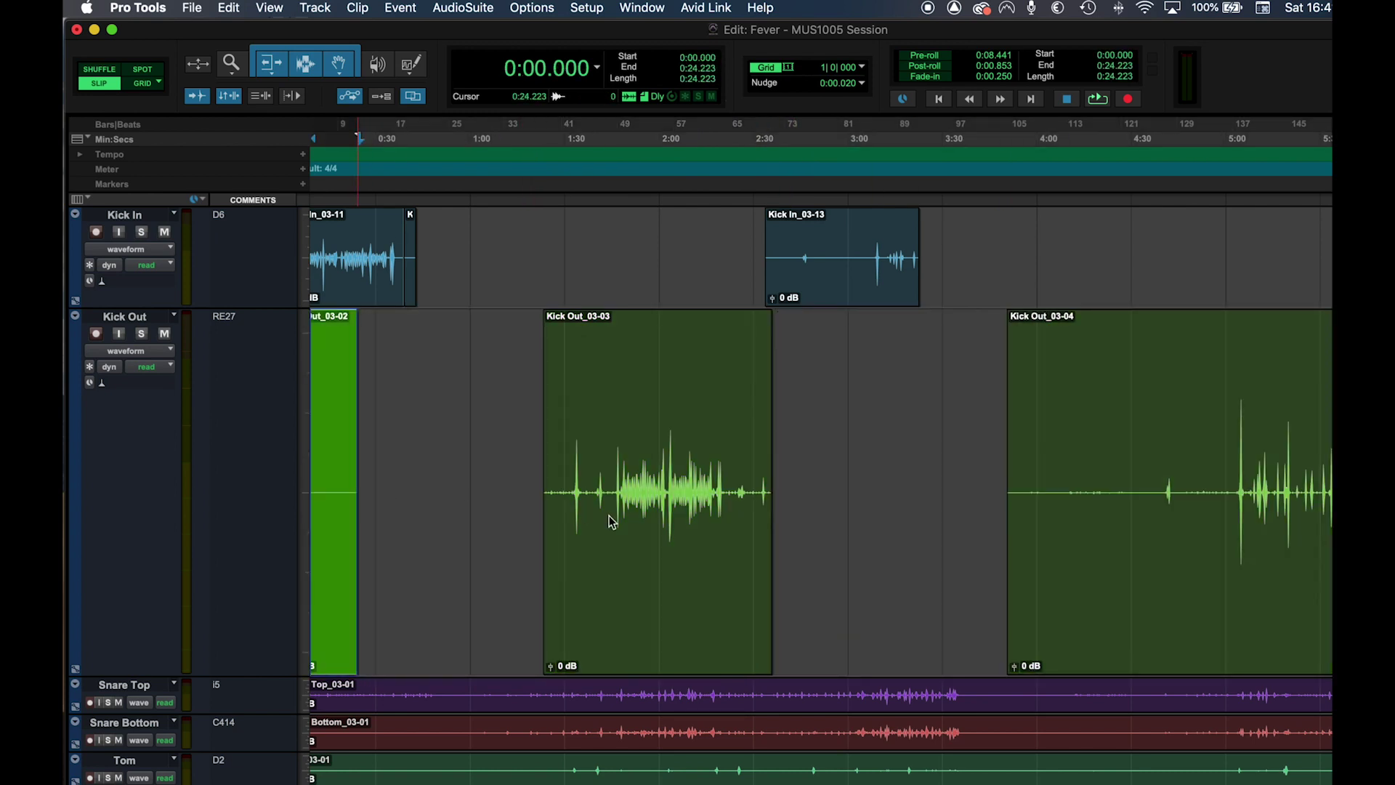
- Alternate between placing the cursor in and selecting the whole middle Kick Out clip, and select its range from 1:41.348 to 1:58.332
click(614, 464)
click(621, 565)
click(633, 415)
click(642, 567)
drag(655, 435, 600, 409)
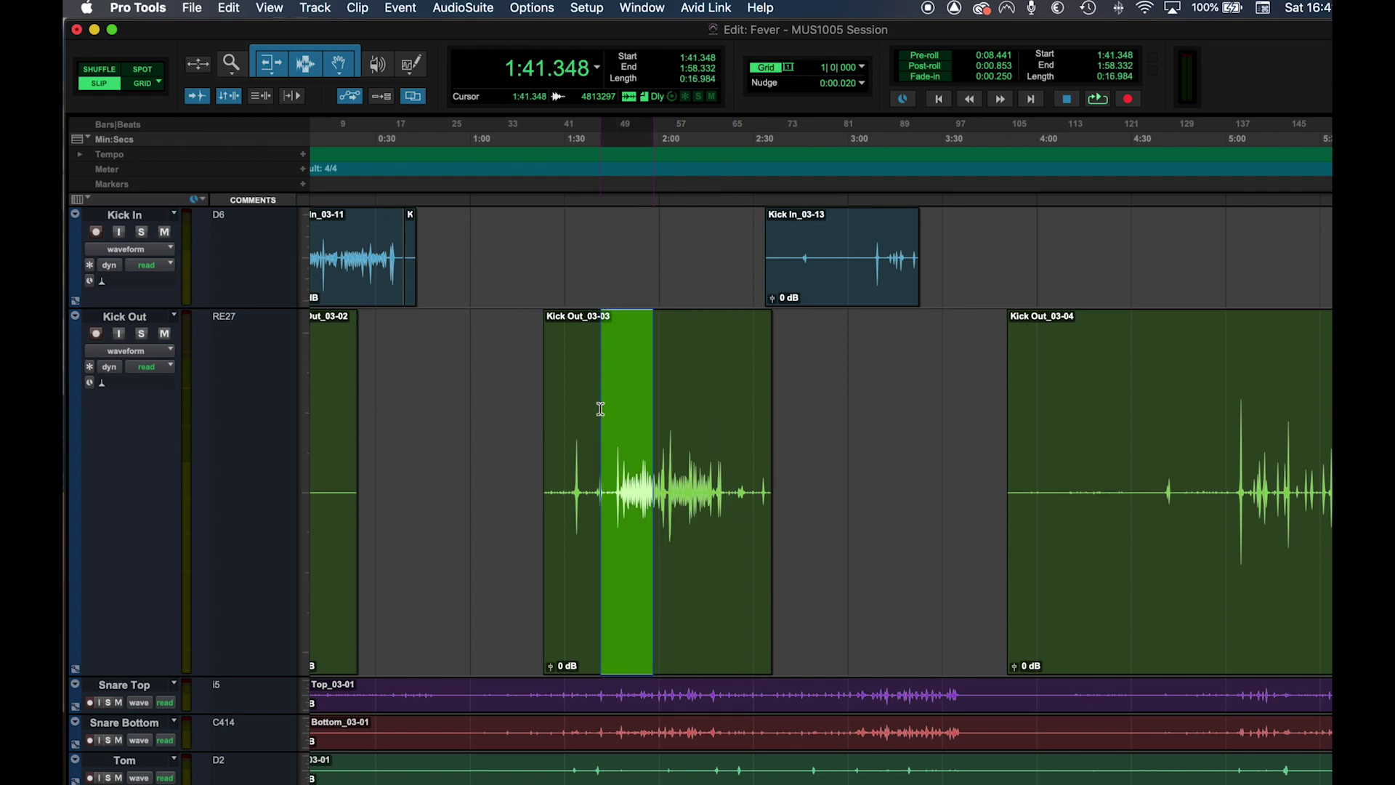
- Use the Smart Tool on the middle Kick Out clip to place the cursor, grab the clip and select about 1:52 to 2:22
click(664, 406)
click(644, 576)
click(646, 416)
drag(646, 416, 741, 419)
- Select the whole middle Kick Out clip and trim it to start at 1:25.199 and end at 2:33.414
click(625, 561)
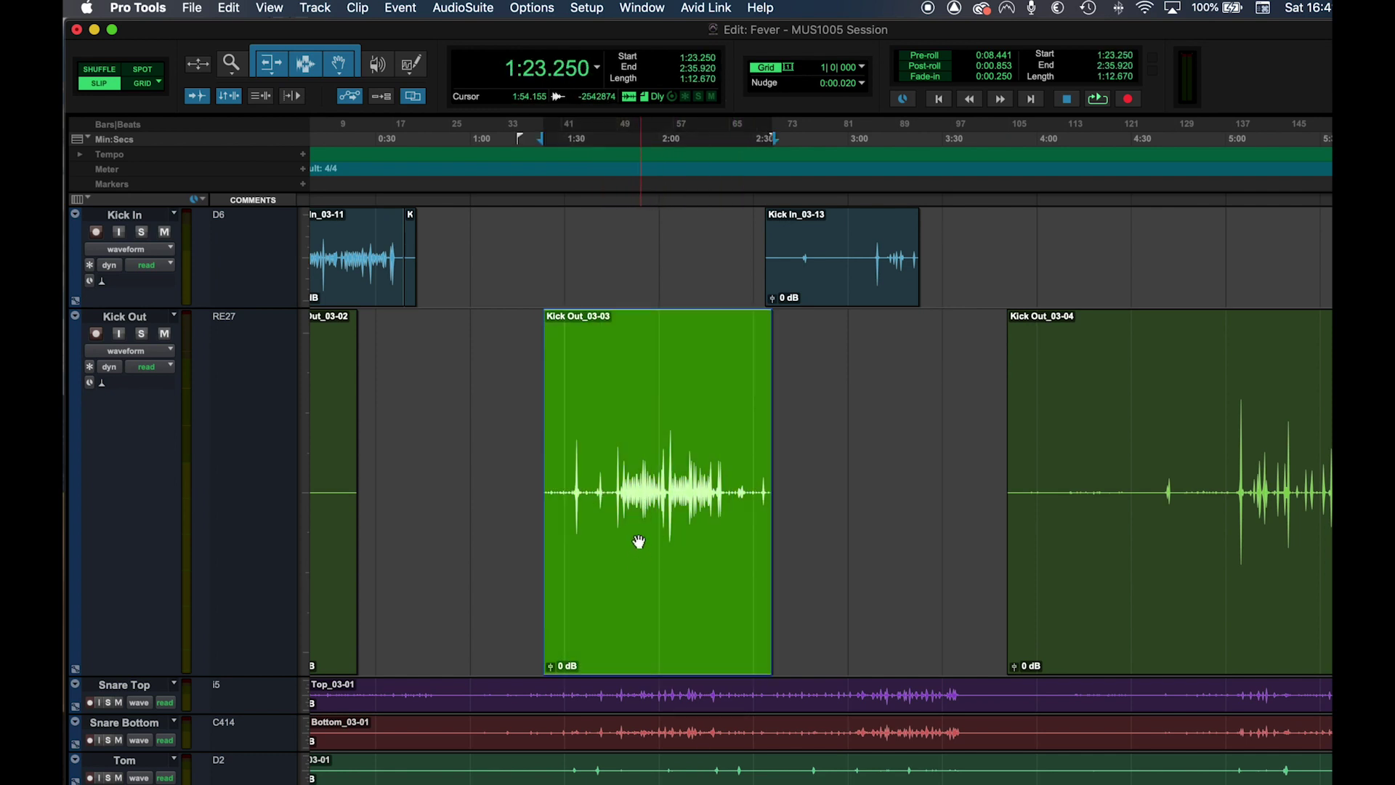
mouse_move(550, 451)
mouse_down()
mouse_move(635, 461)
mouse_move(551, 461)
mouse_up()
mouse_move(761, 474)
mouse_down()
mouse_move(685, 477)
mouse_move(781, 477)
mouse_move(762, 479)
mouse_up()
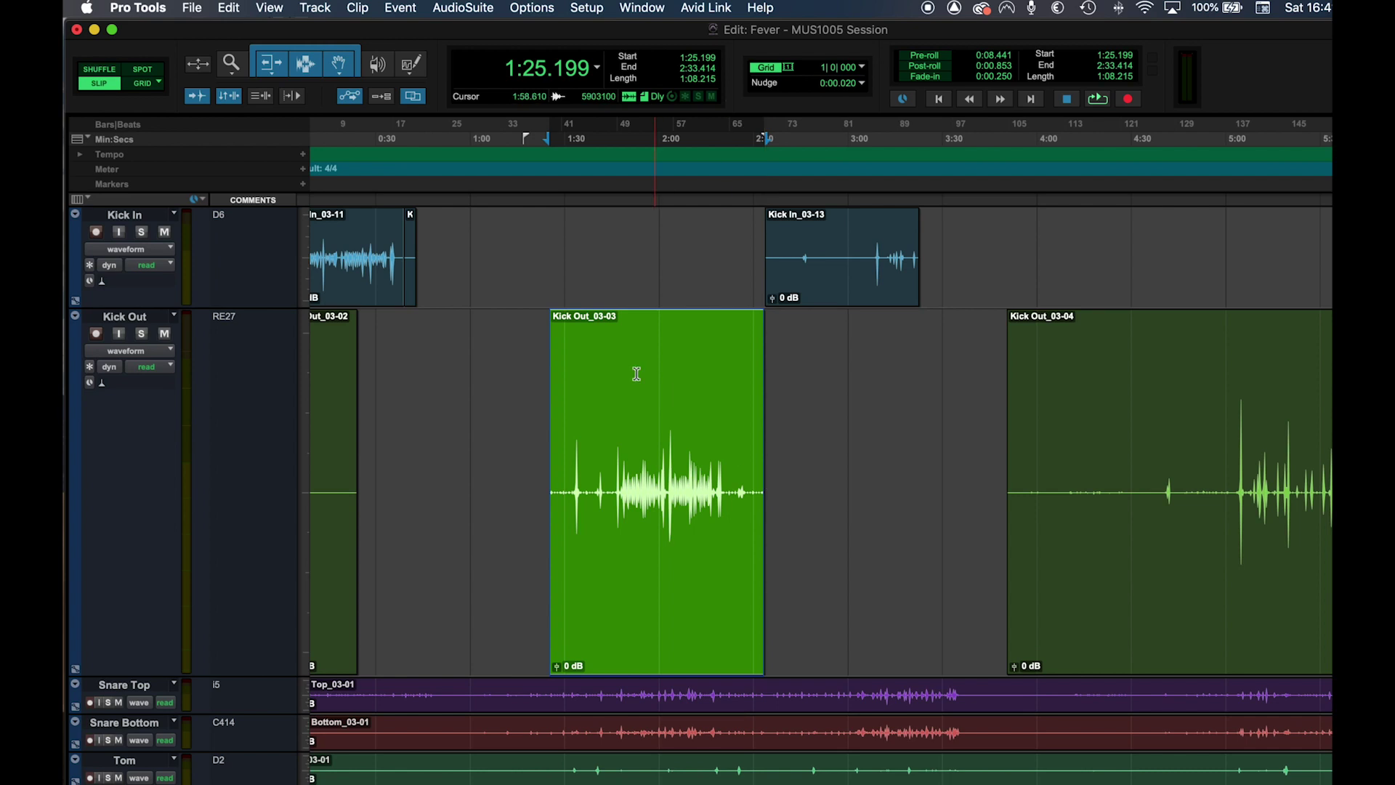
- Add a fade-in ending at 1:54.155 and a fade-out starting at 2:06.685 to the middle Kick Out clip
drag(554, 316, 639, 317)
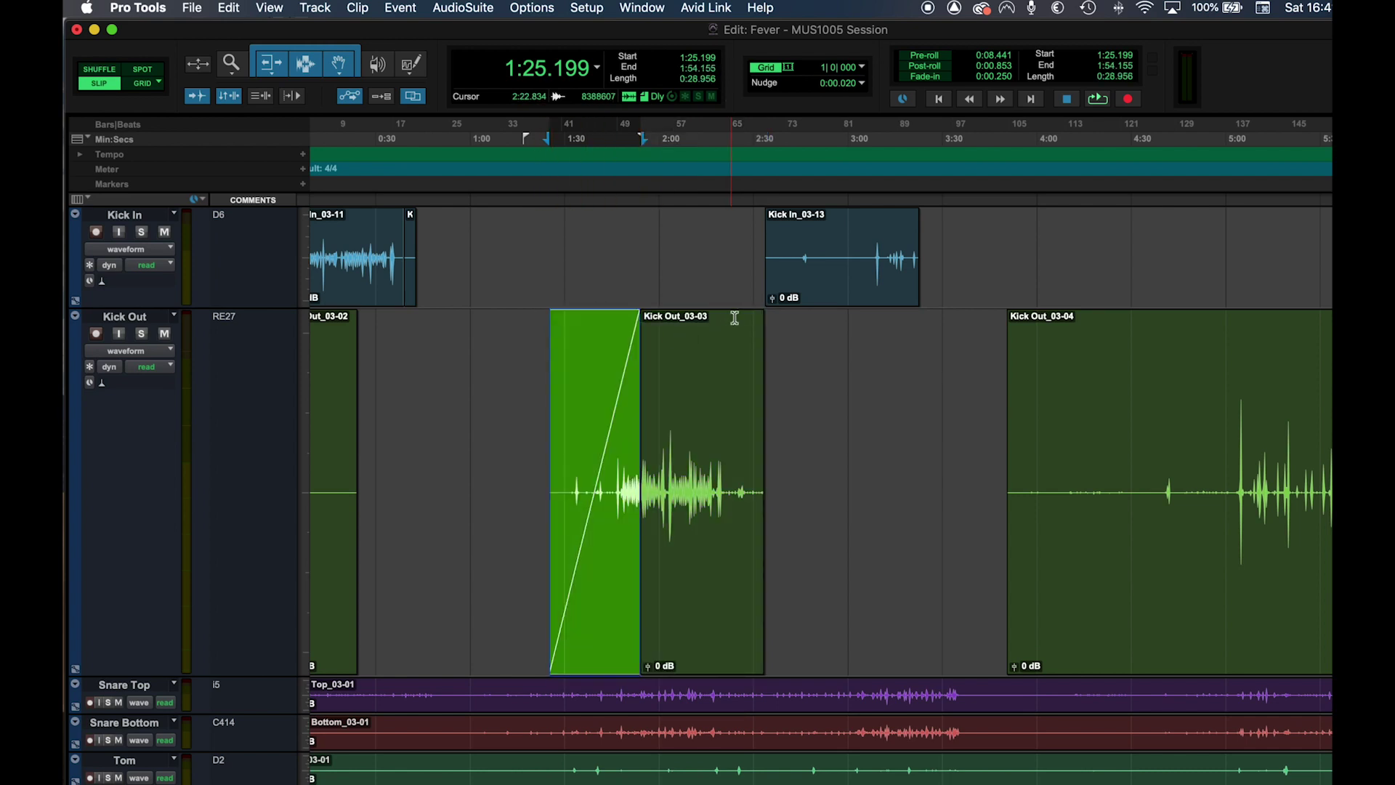
drag(761, 315, 680, 317)
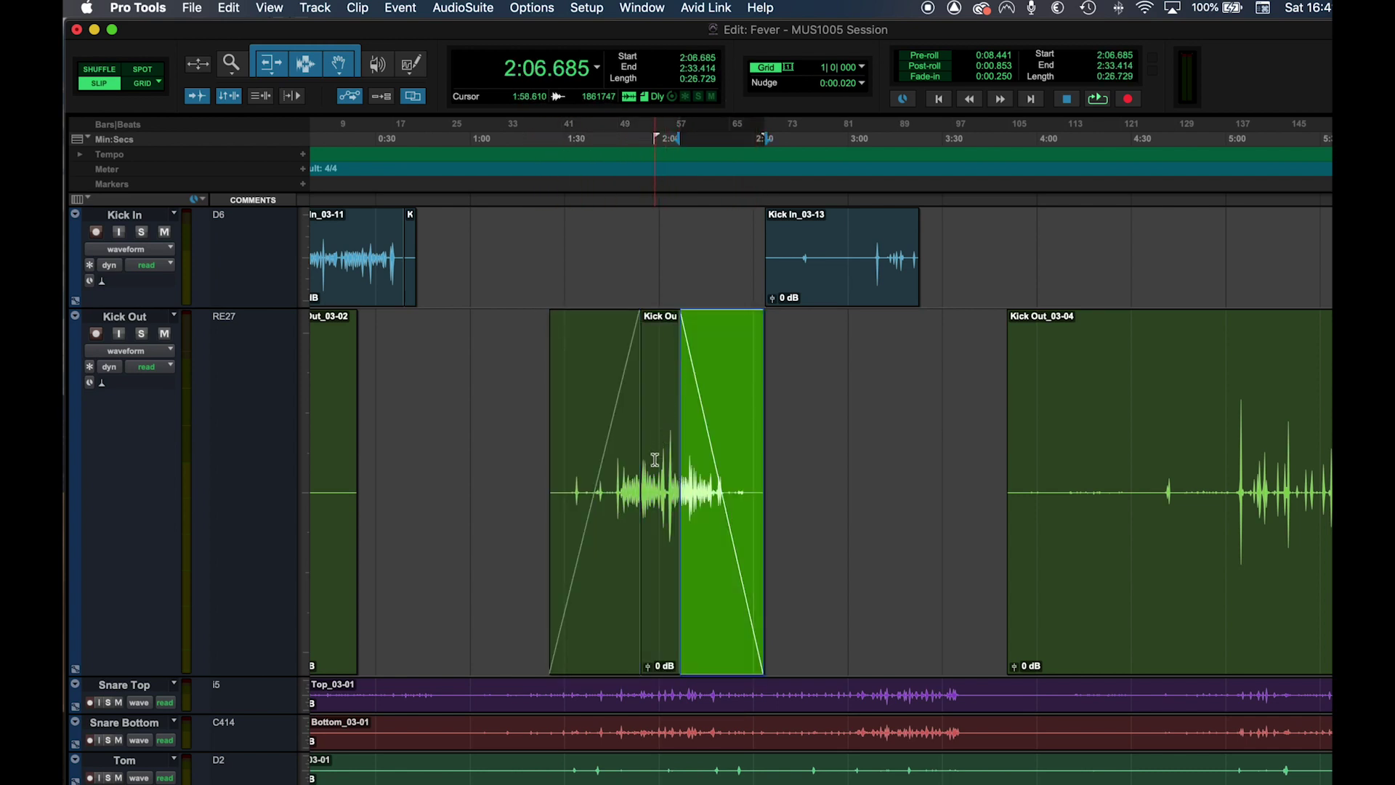
- Move the middle Kick Out clip onto the start of the last one and try to crossfade them near 4:26.178
scroll(696, 539, right, 5)
click(498, 555)
drag(428, 570, 785, 570)
drag(892, 316, 847, 318)
key(ctrl+Tab)
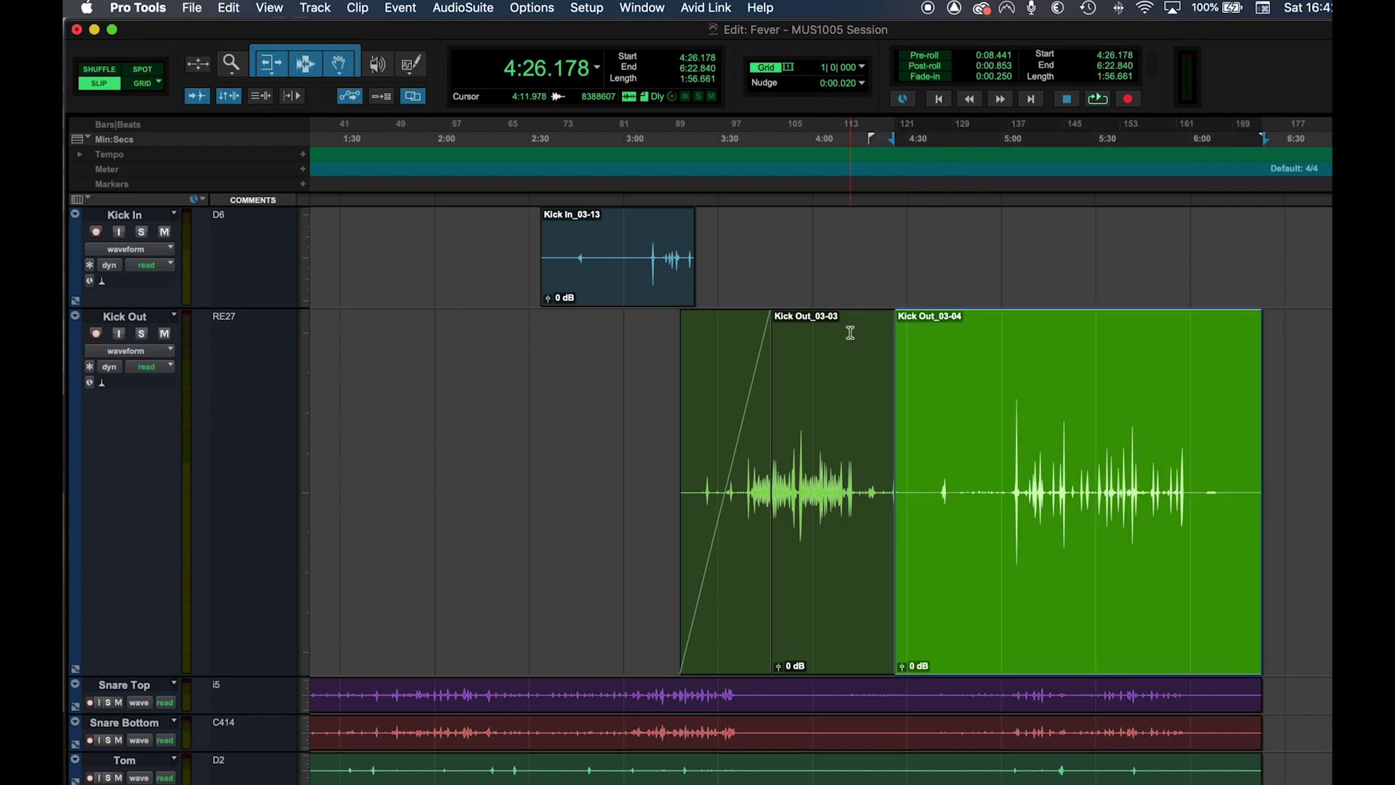
- Undo the fades, move, trims and separations on the Kick Out track back to one continuous clip
key(super+z)
key(super+z)
key(super+z)
key(super+z)
key(super+z)
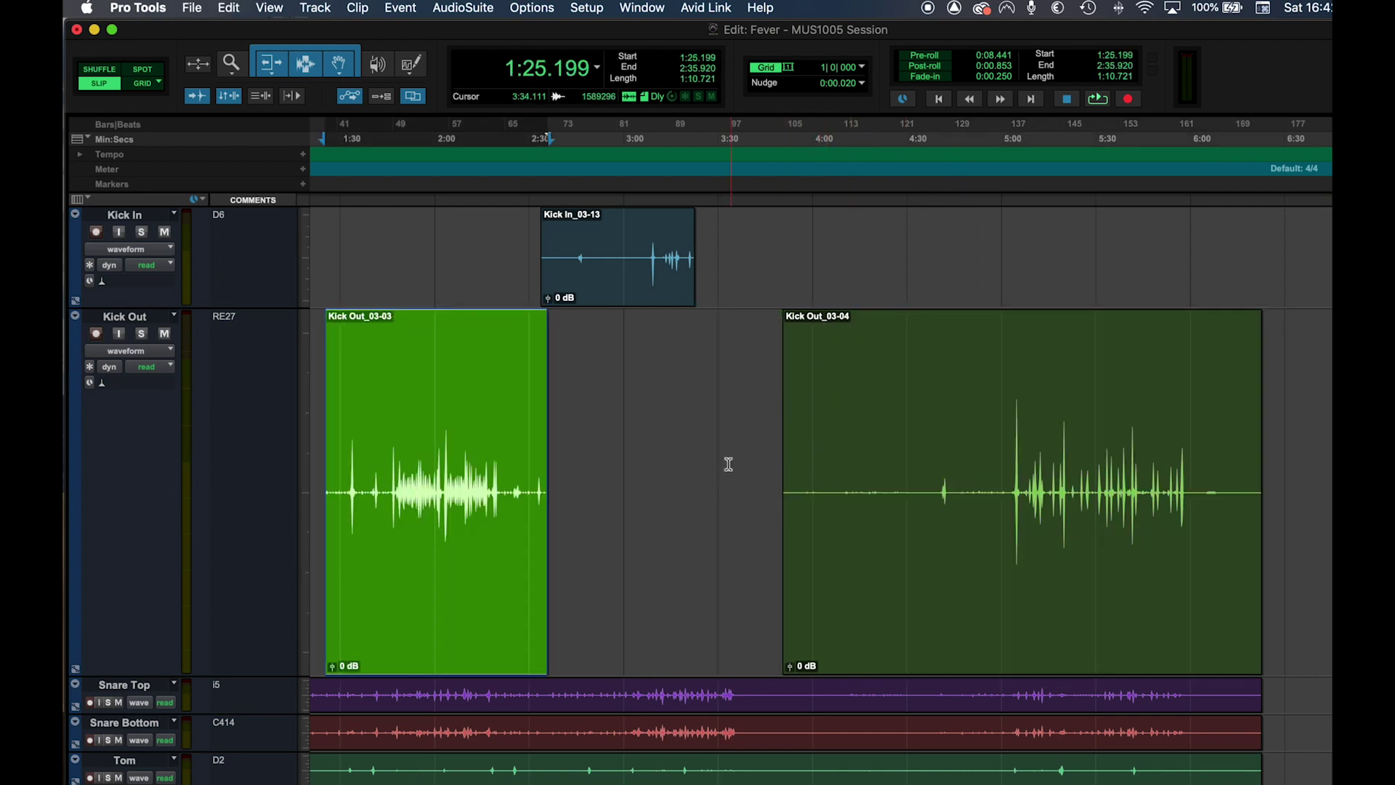
key(super+z)
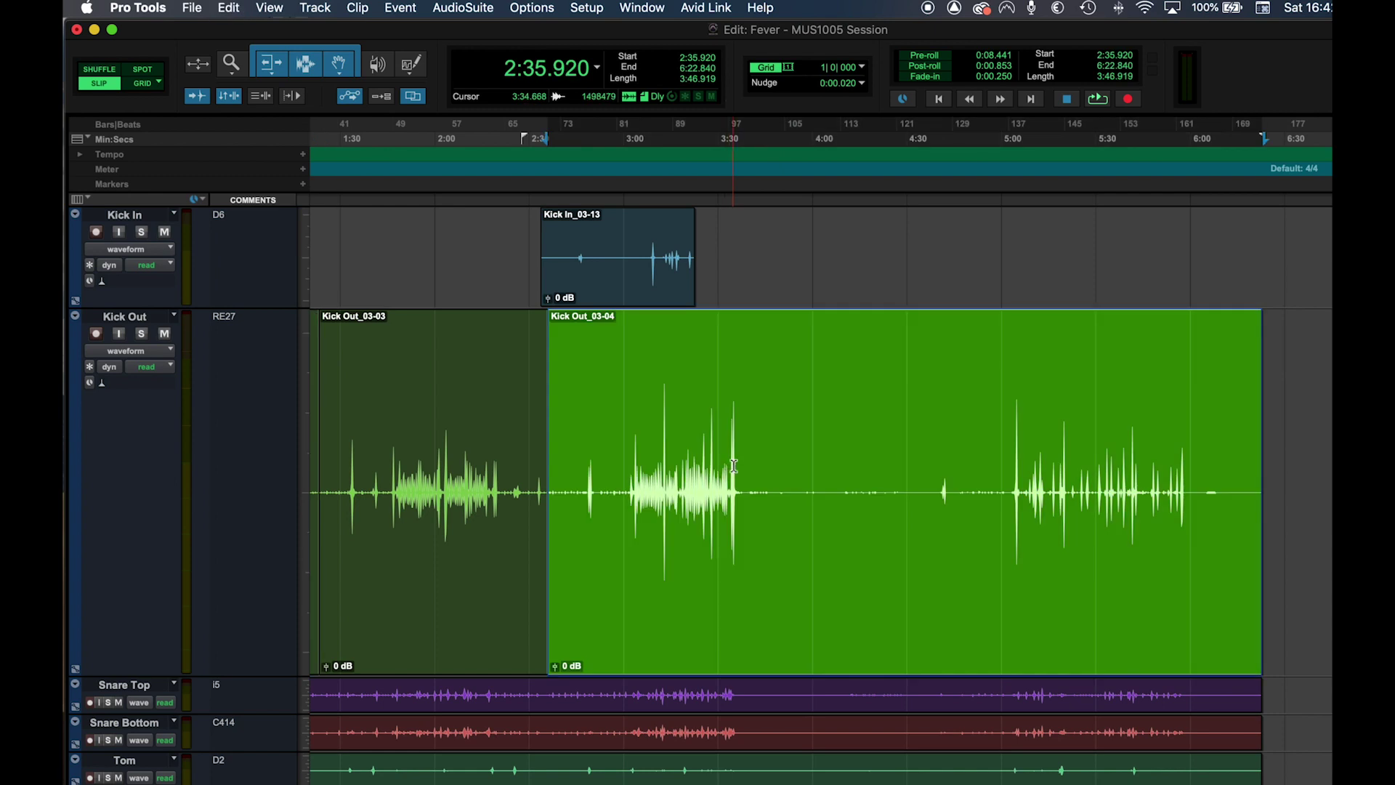
scroll(734, 466, left, 5)
key(super+z)
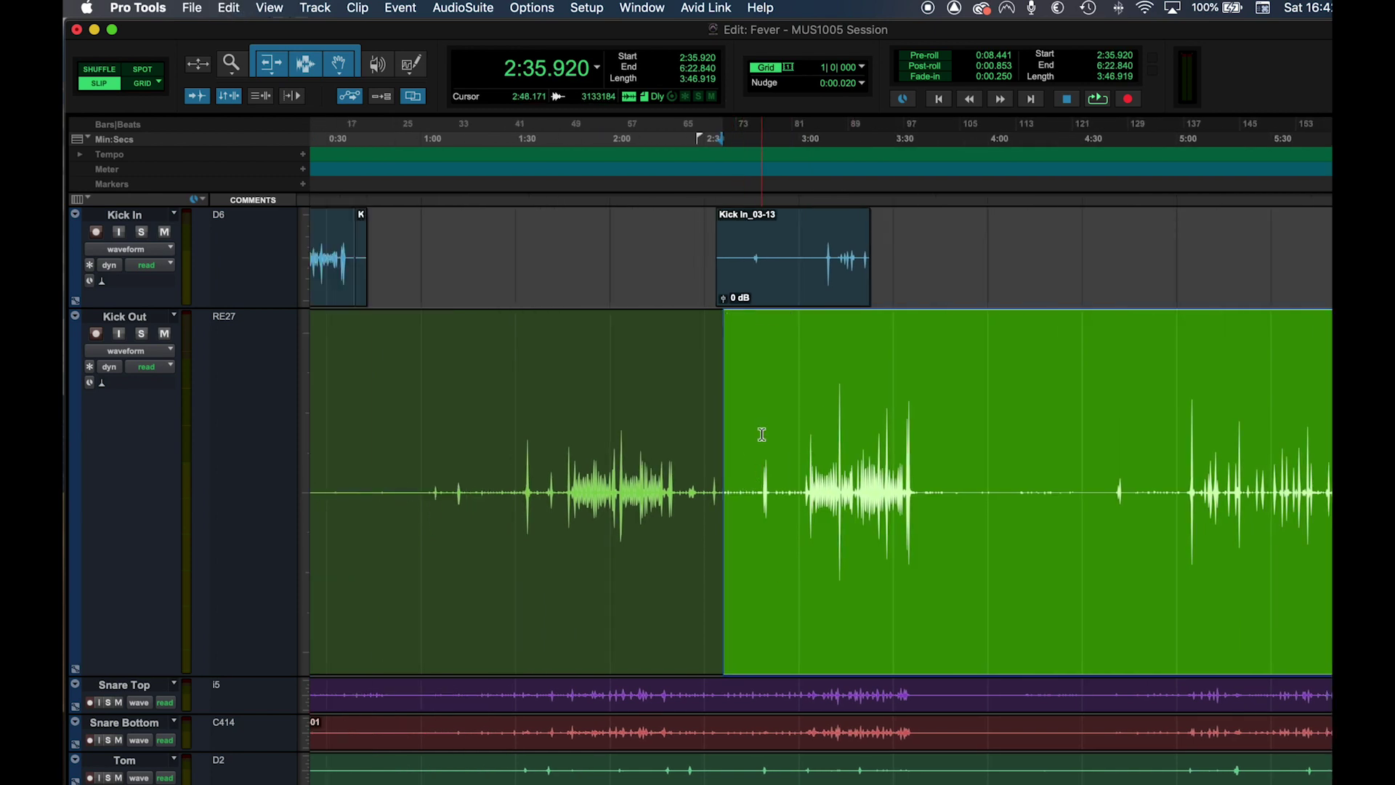
key(super+z)
- Select 1:33.552 to 2:41.210 across Kick Out and Snare Top, and extend a selection from the Kick In clip to the whole Kick Out clip
click(667, 378)
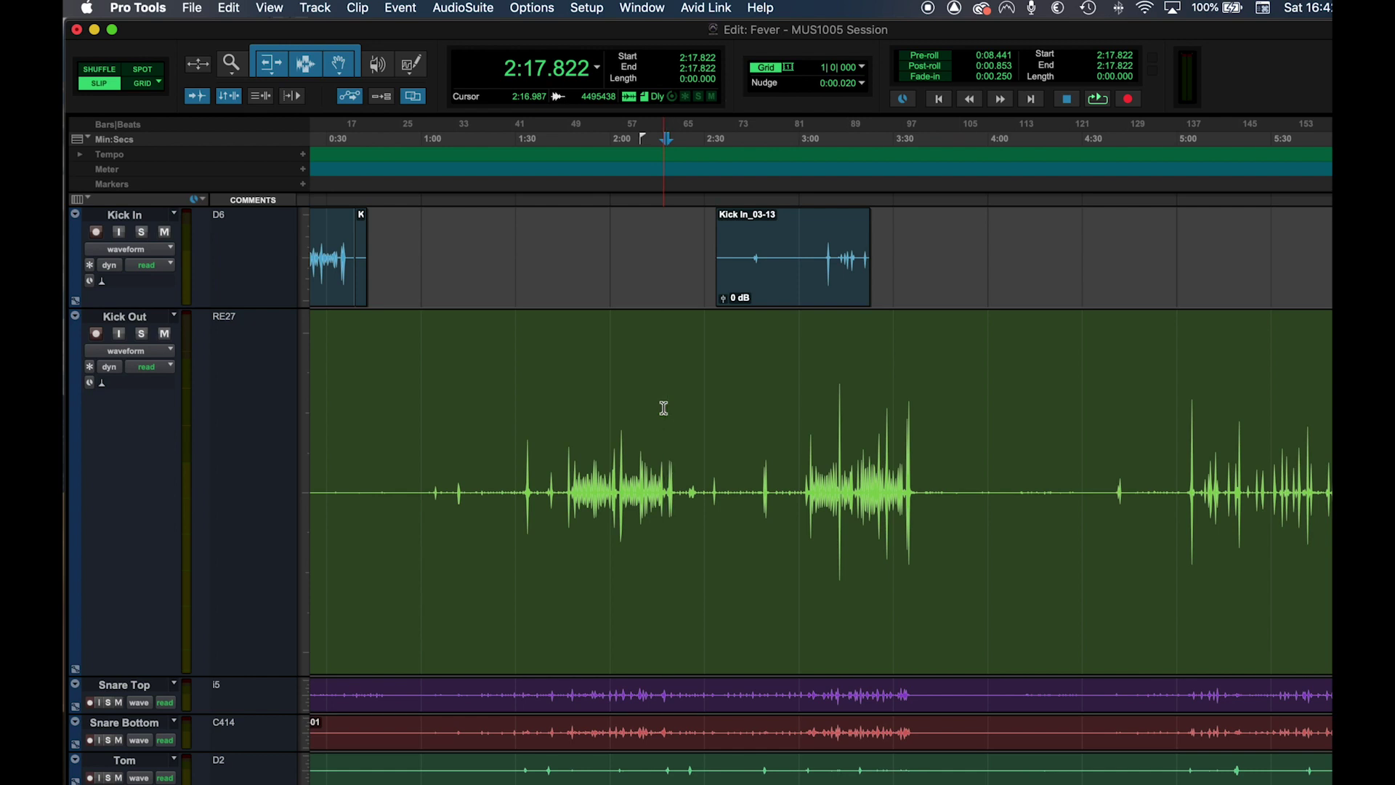
drag(528, 408, 738, 689)
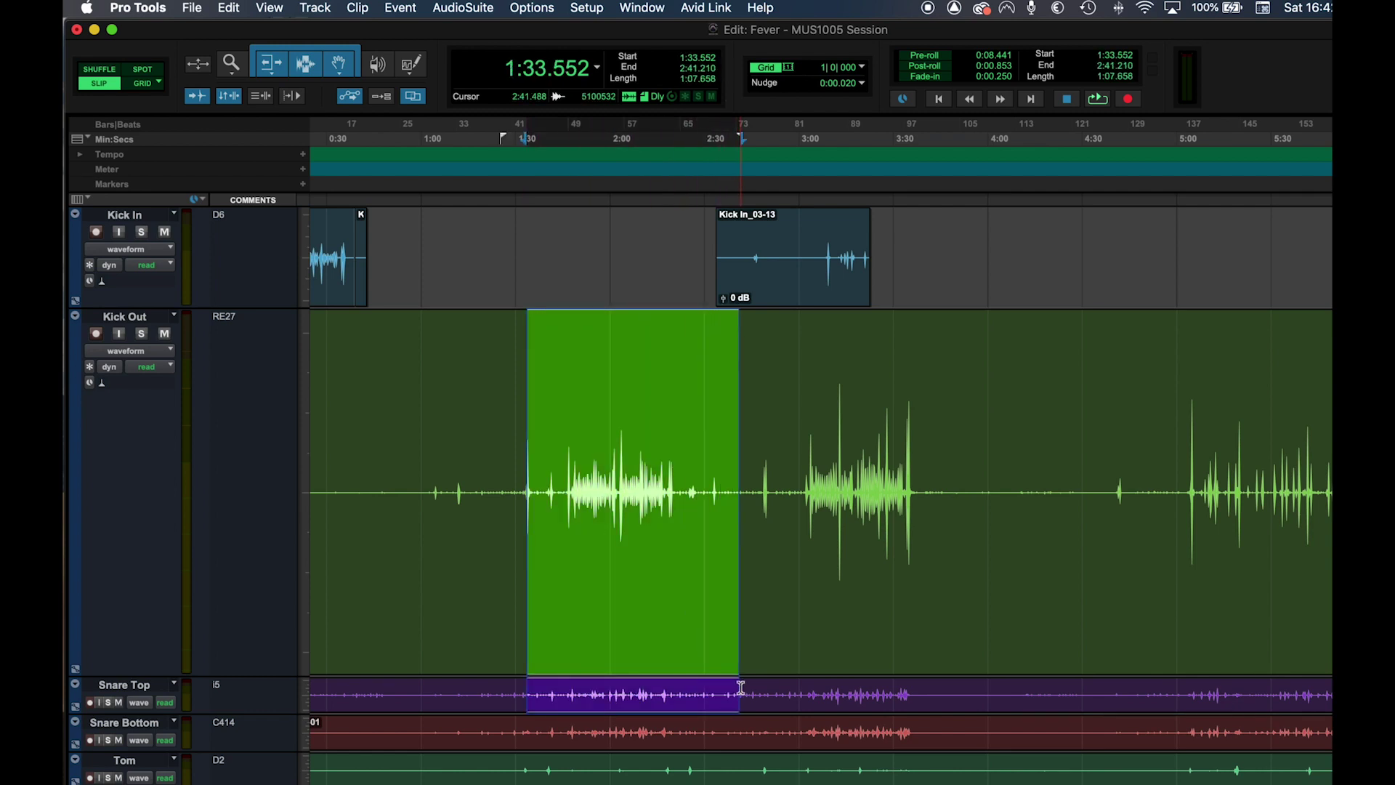
click(815, 285)
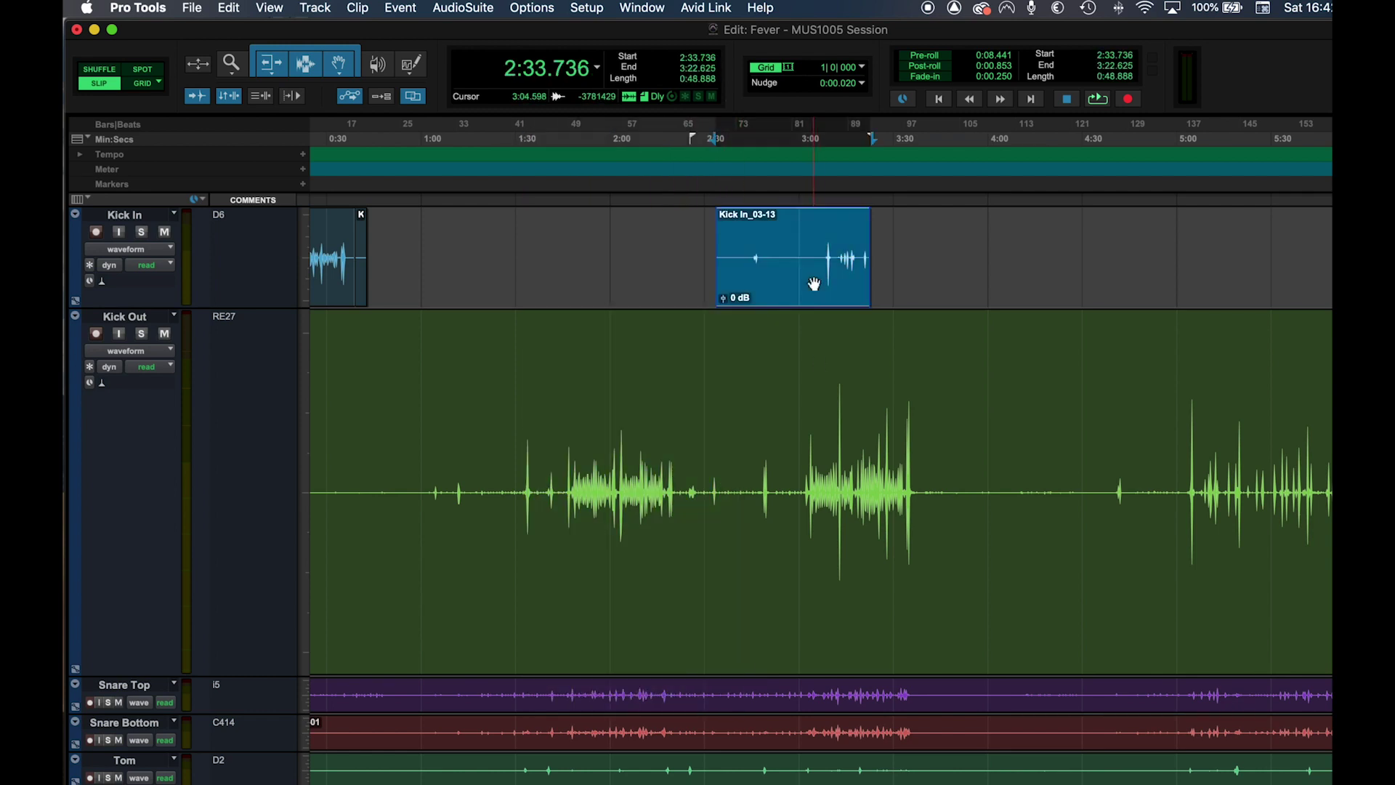
shift+click(794, 609)
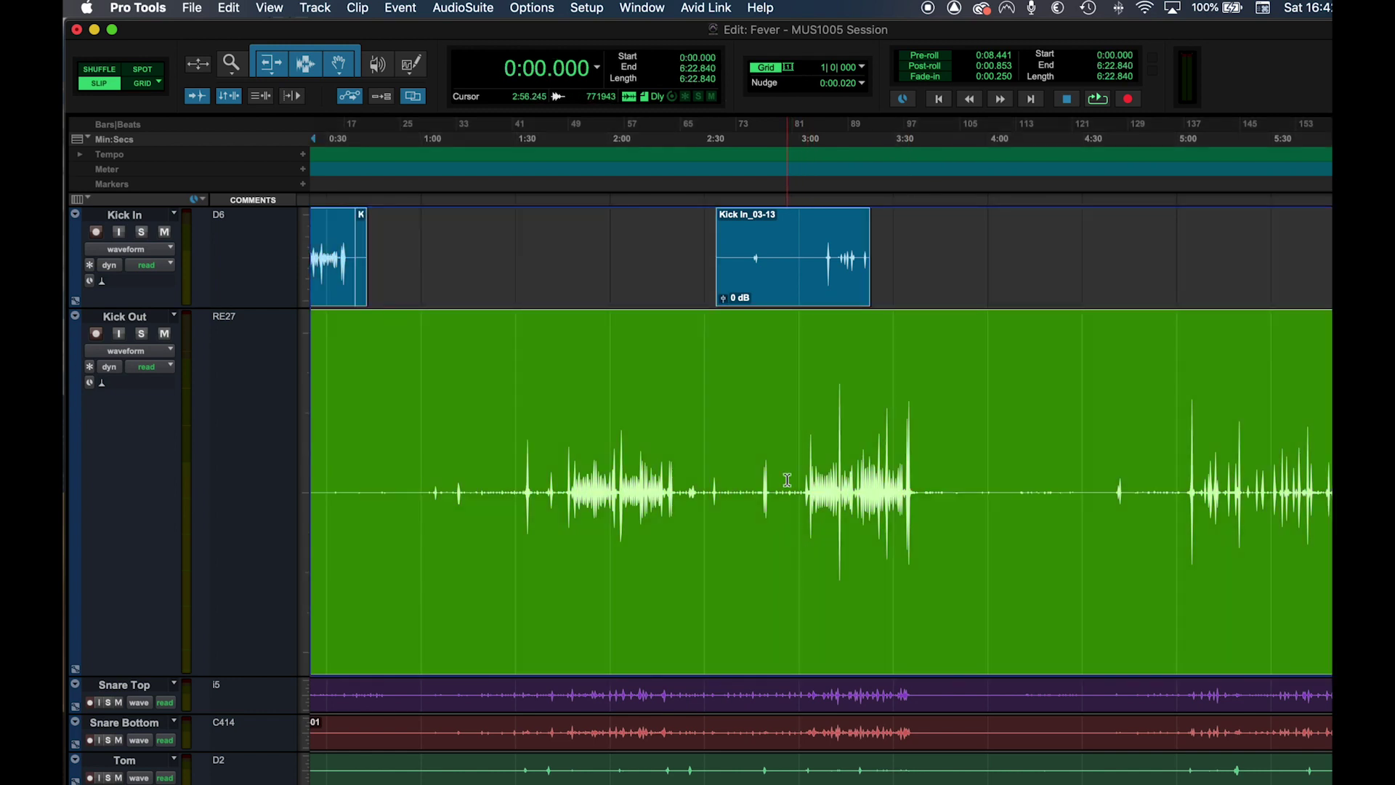
- Select 2:29.516 to 3:50.817 across Kick In and Kick Out, and select 1:12.948 to 2:37.034 on Kick In alone
click(661, 285)
click(665, 253)
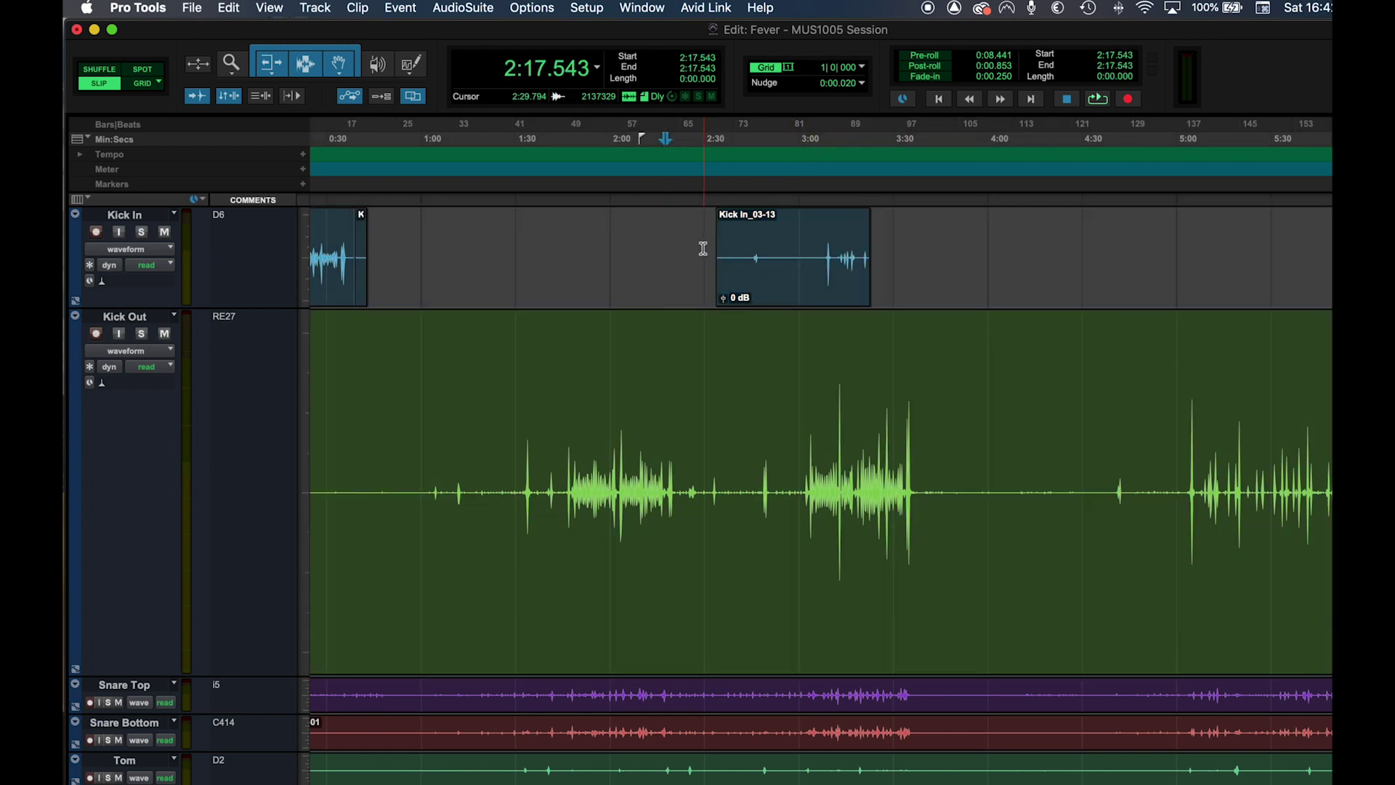
drag(703, 255, 959, 578)
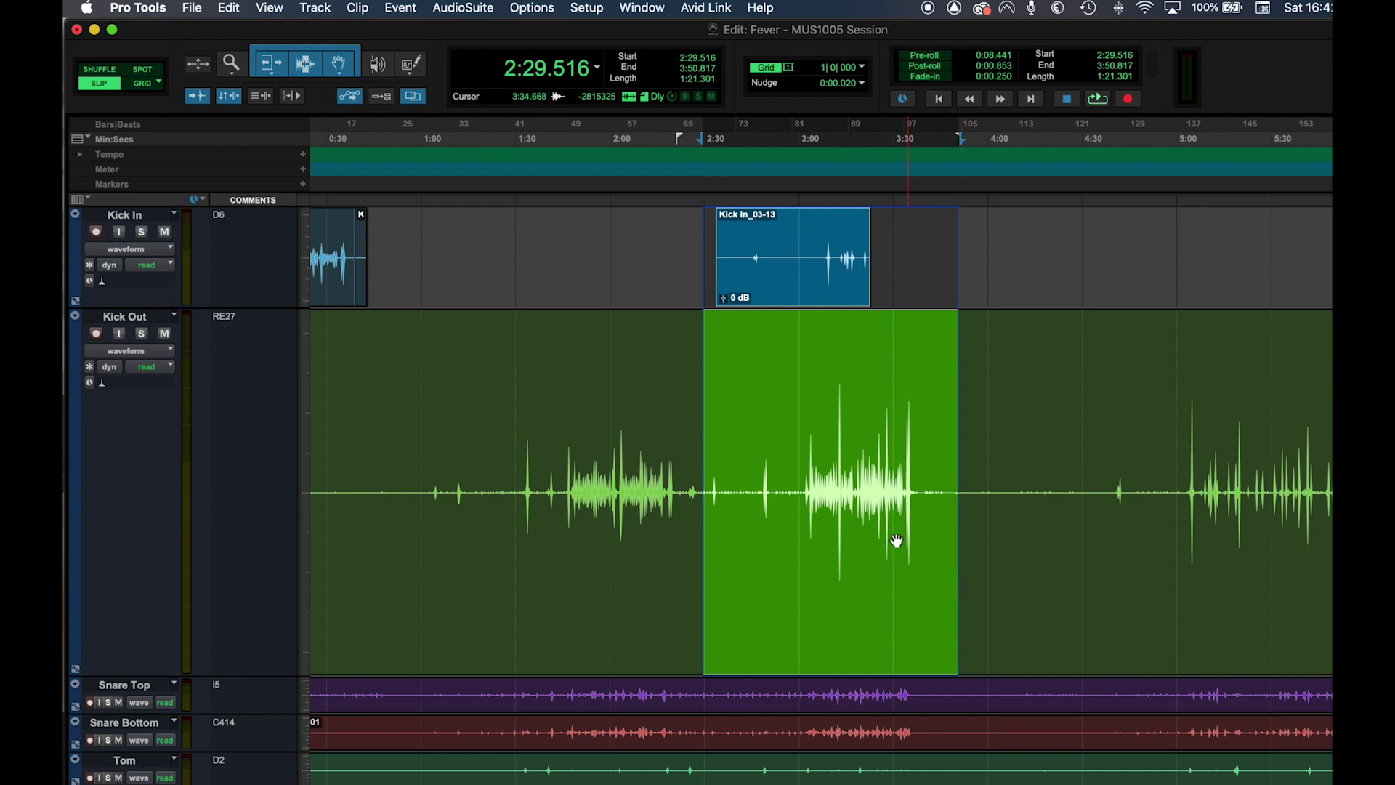
drag(485, 249, 726, 250)
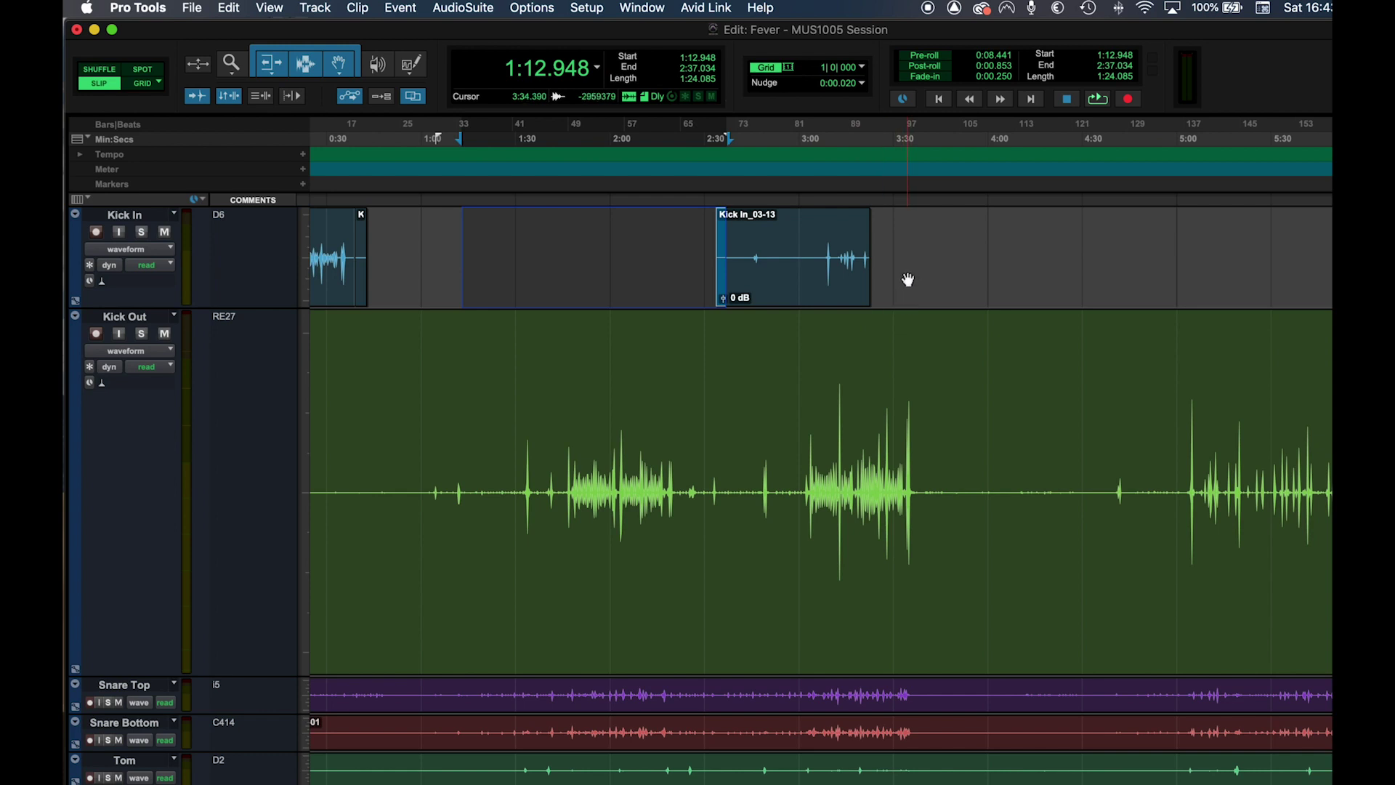
click(885, 242)
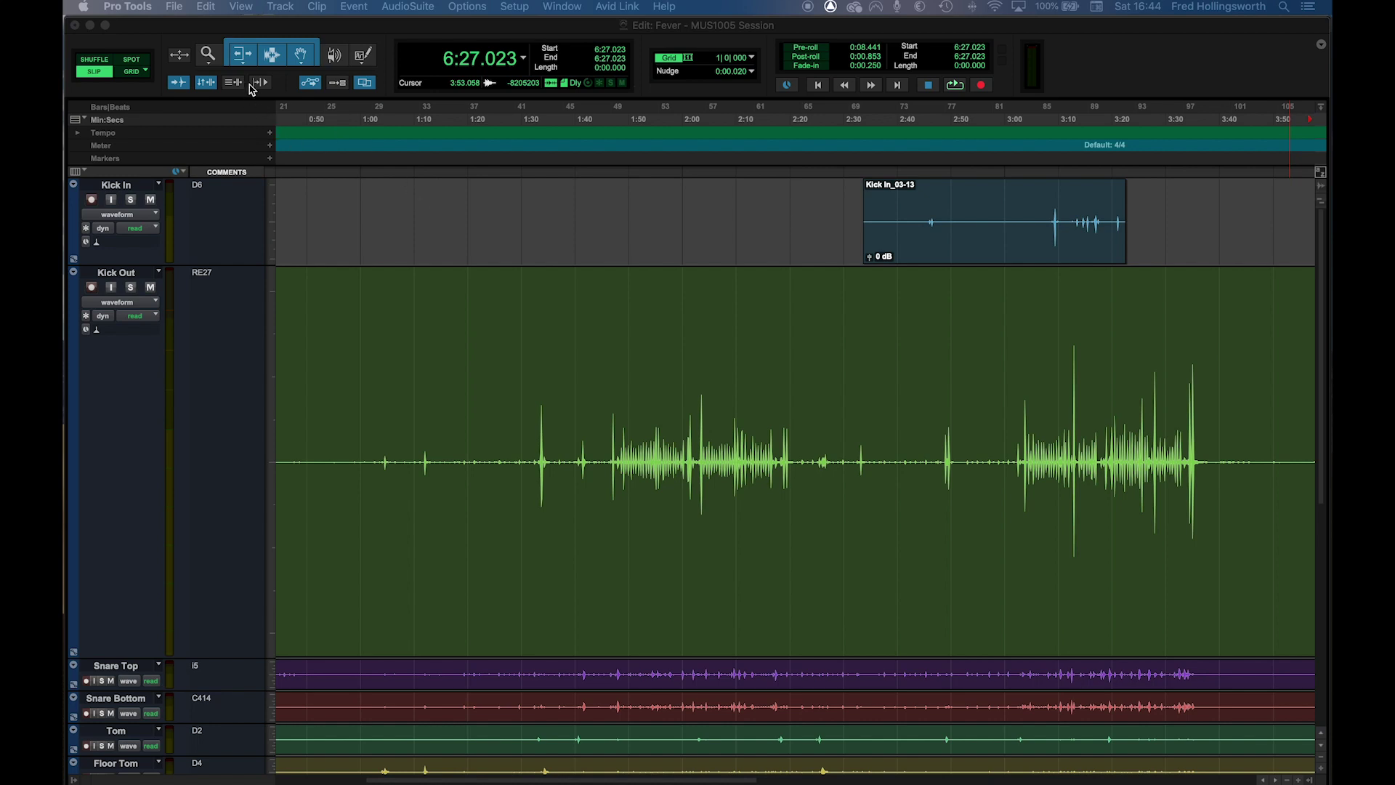
- Select the short hit from 1:31.478 to 1:36.544 on Kick Out and place the cursor at 1:38.937
click(536, 349)
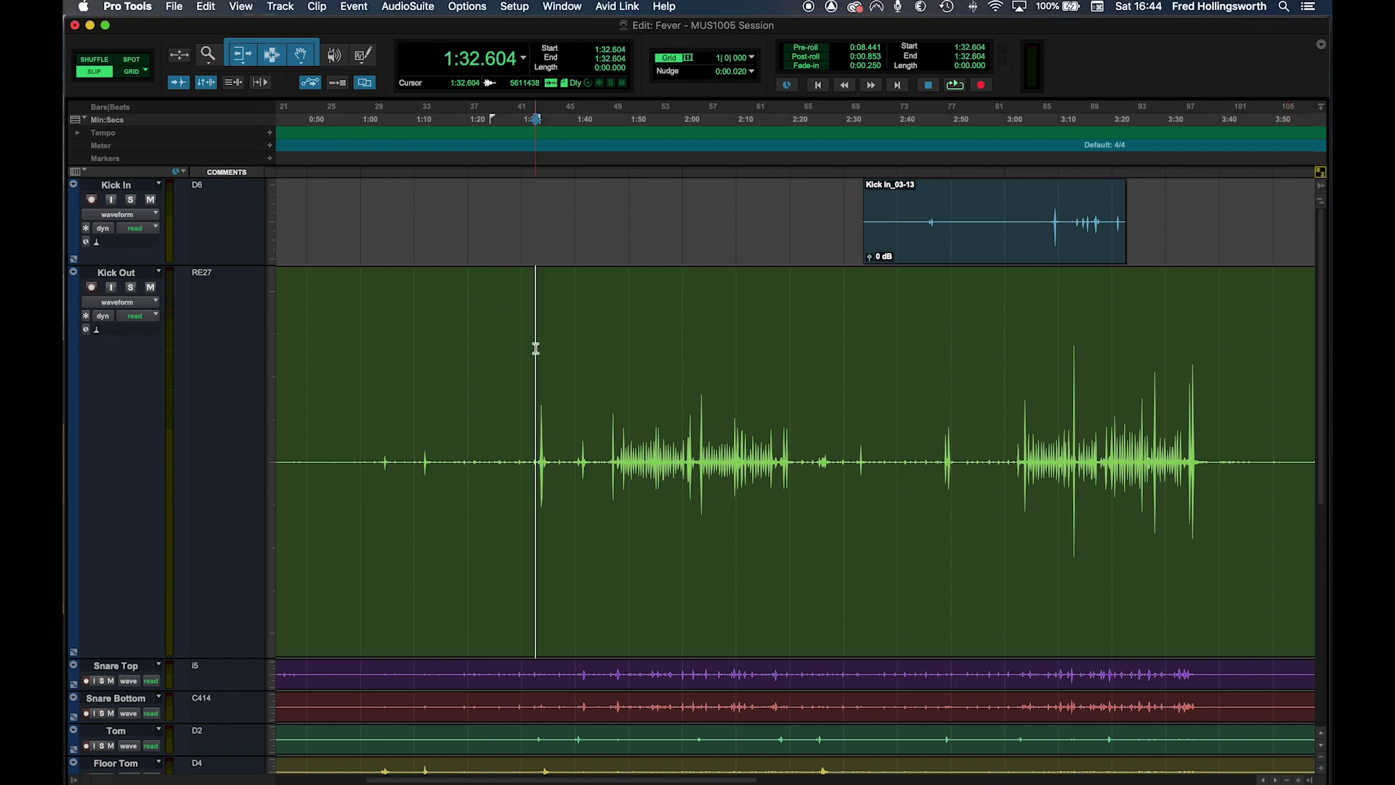
drag(530, 342, 557, 343)
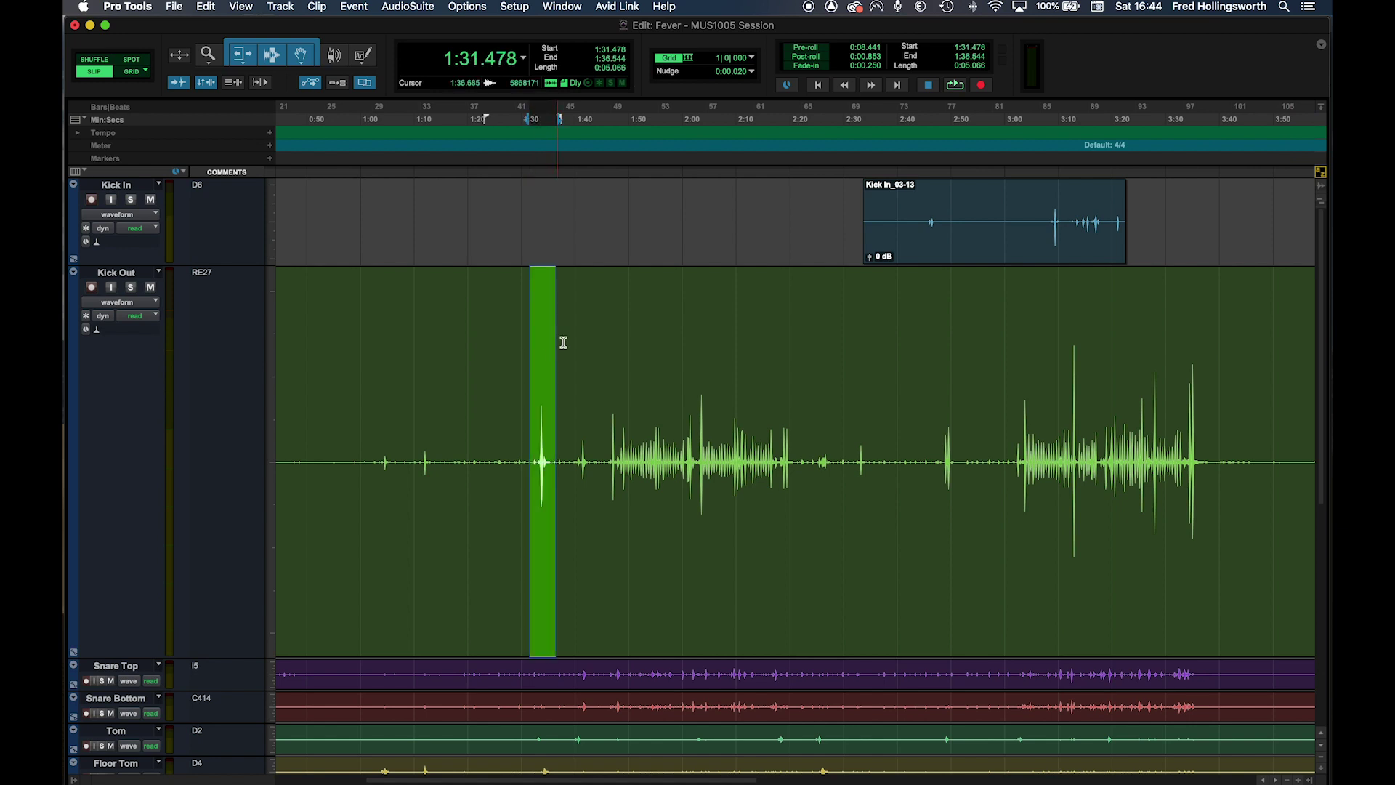
click(568, 342)
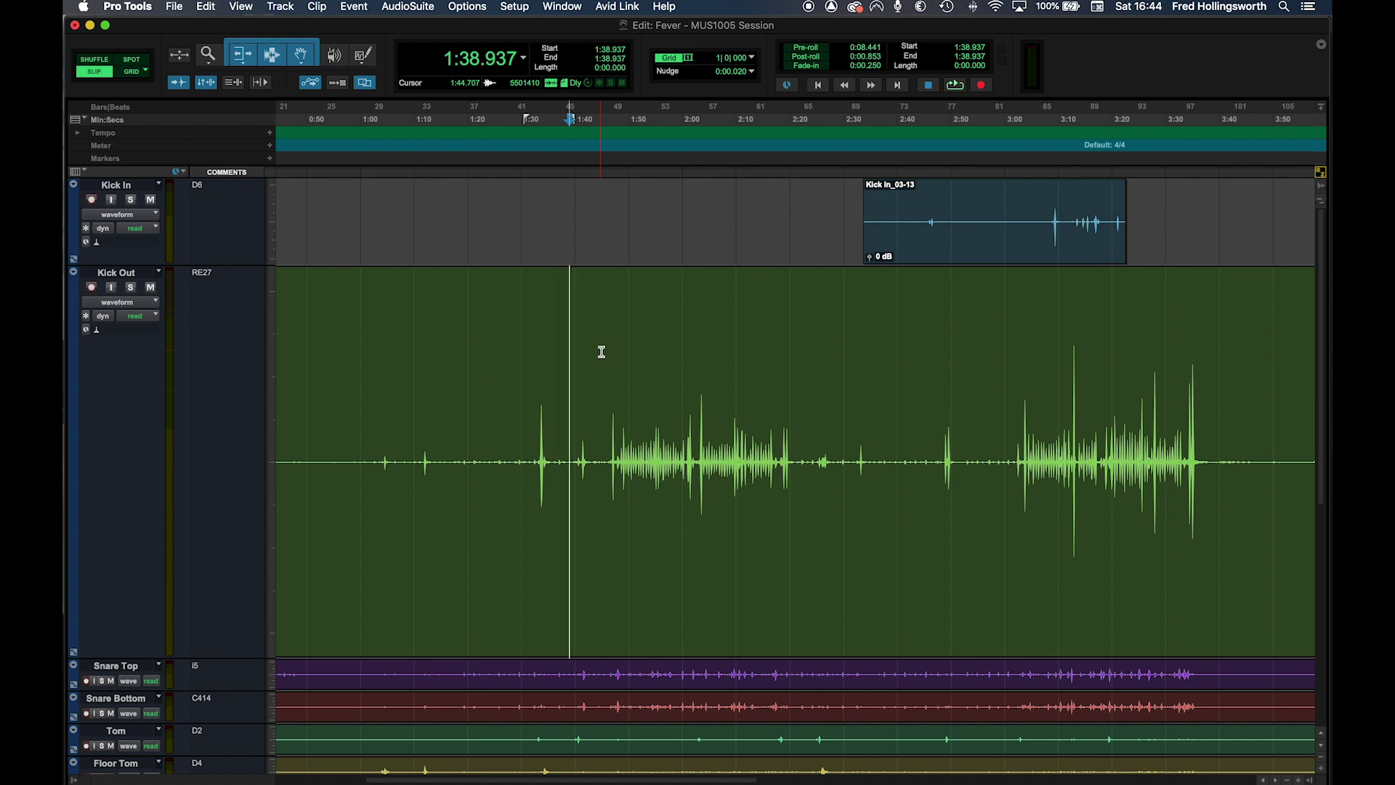
- Cut the range from 1:44.848 to 2:22.846 out of Kick Out in Slip mode, and undo the cut
drag(601, 352, 803, 351)
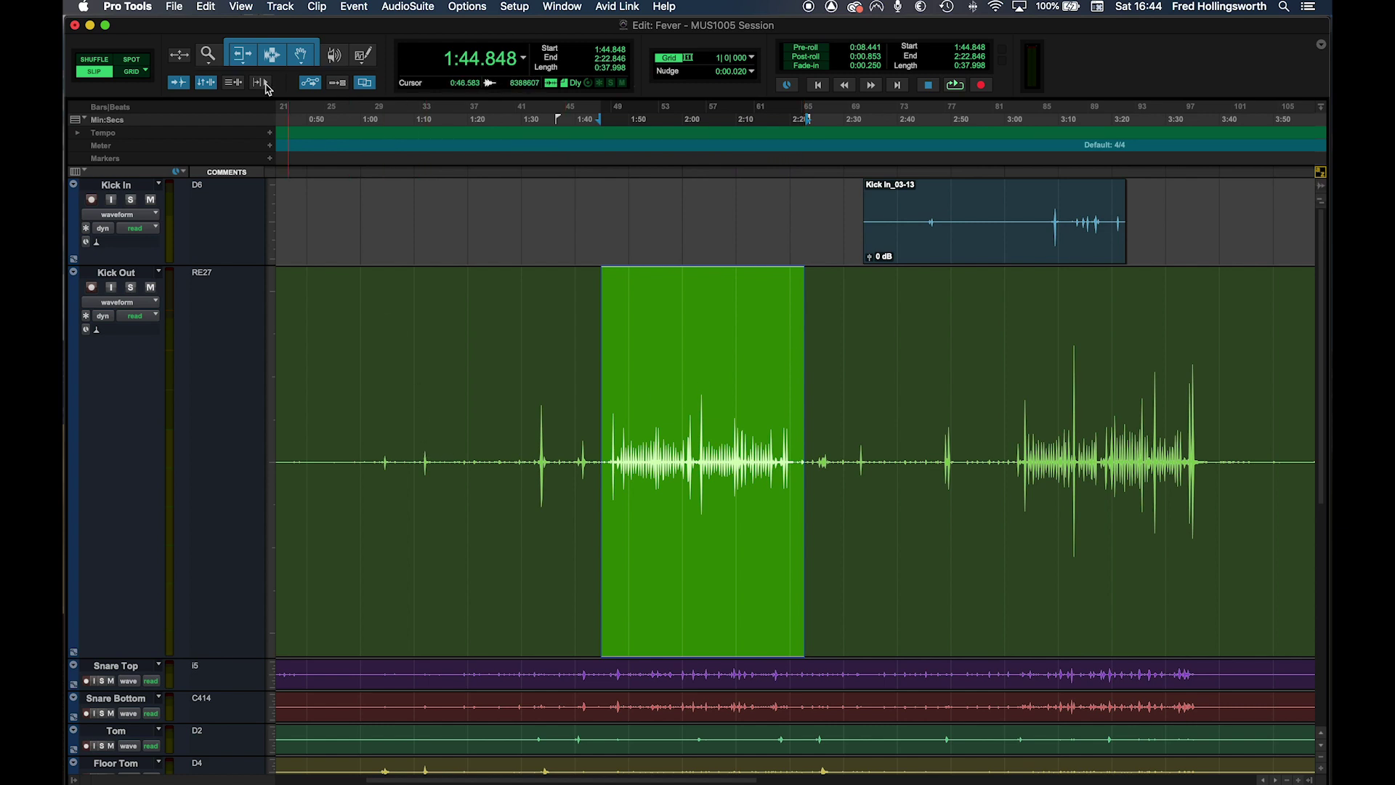
click(207, 7)
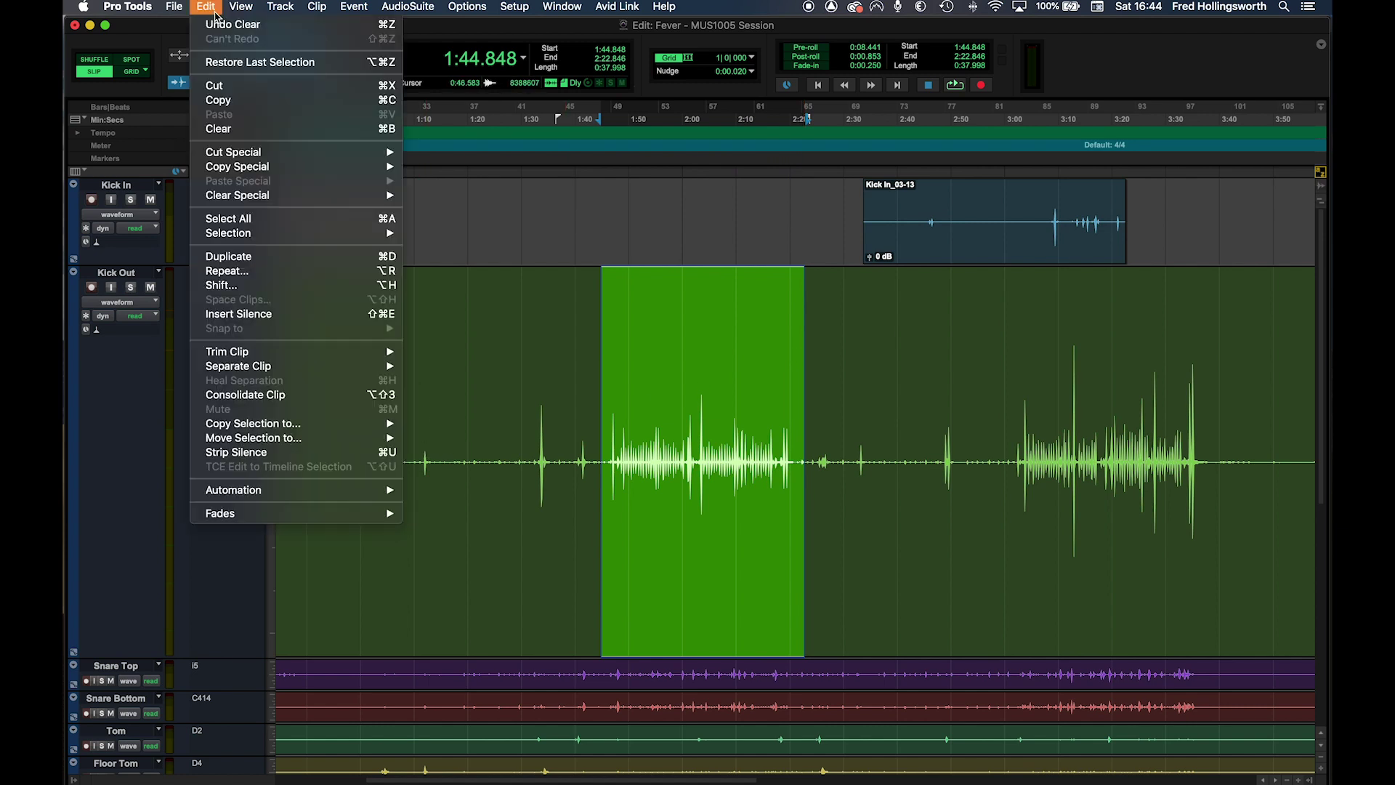
click(231, 85)
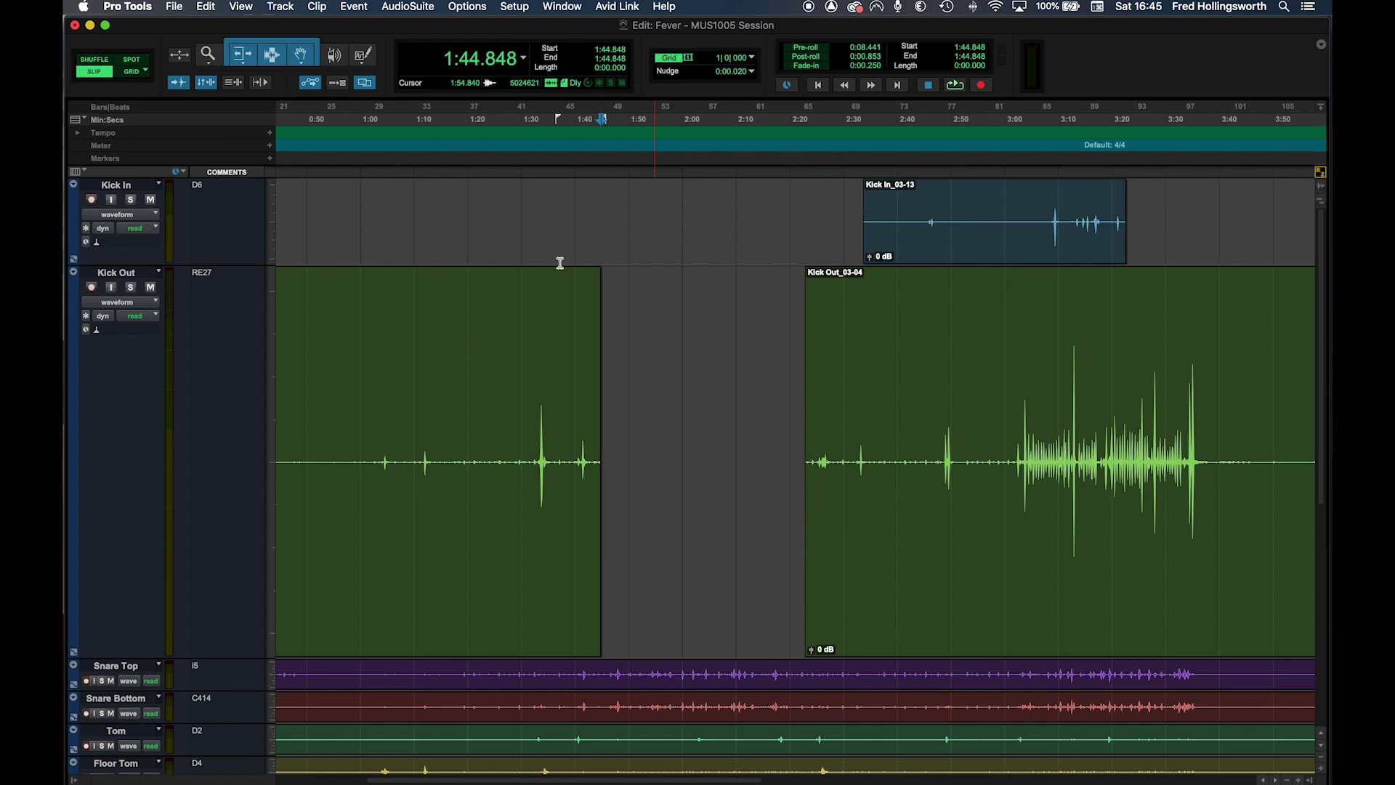
key(super+z)
- Cut the selected Kick Out range in Shuffle mode, undo the cut and return to Slip mode with the cursor at 1:37.529
click(88, 63)
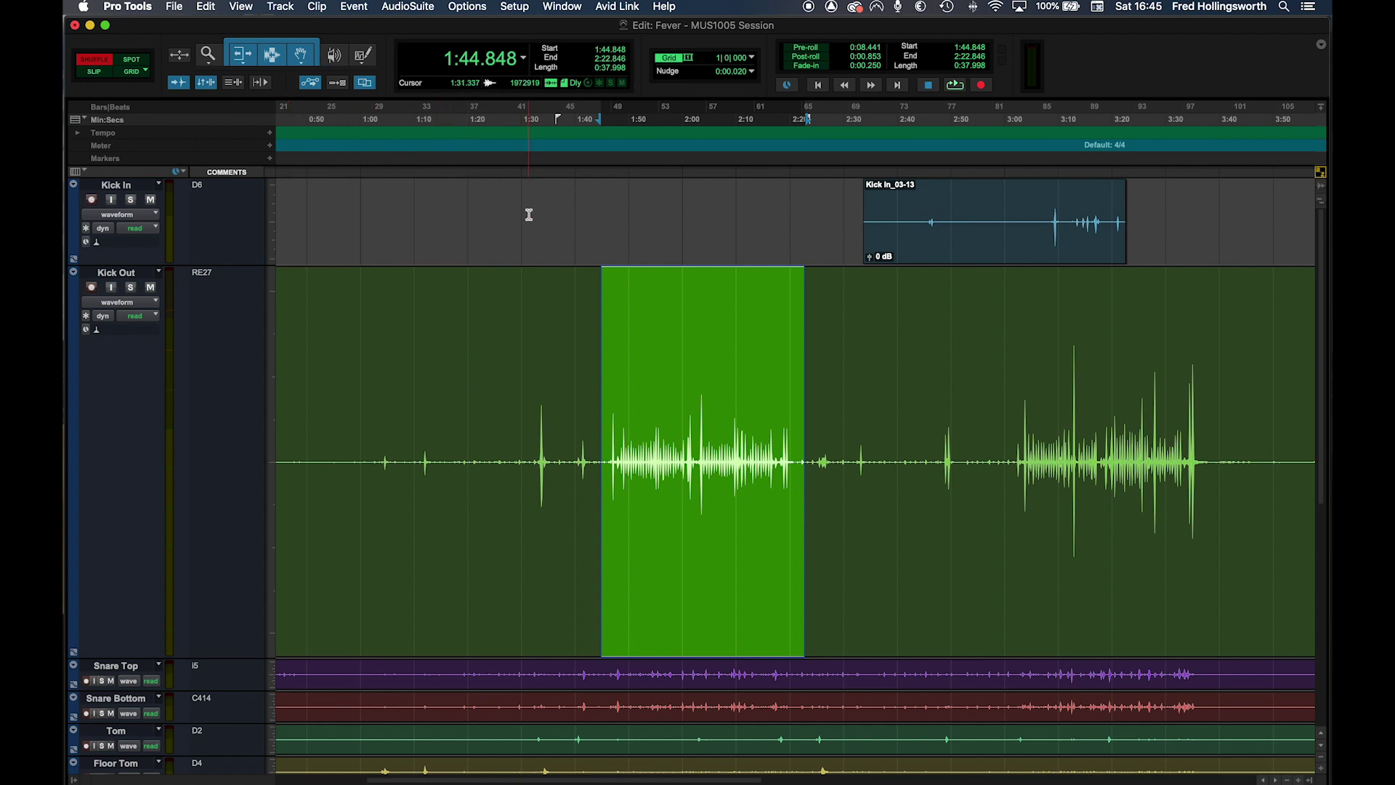
key(super+c)
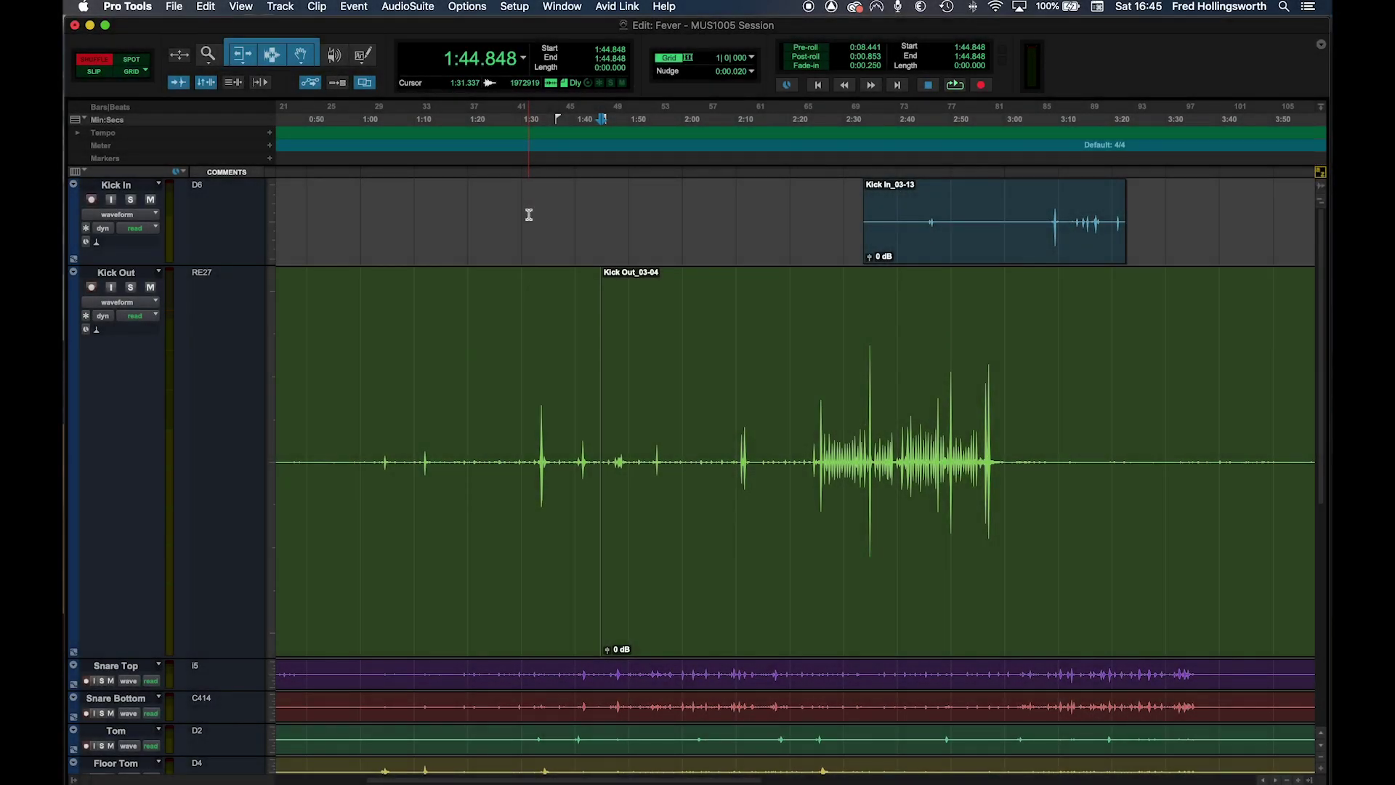
key(super+c)
key(super+v)
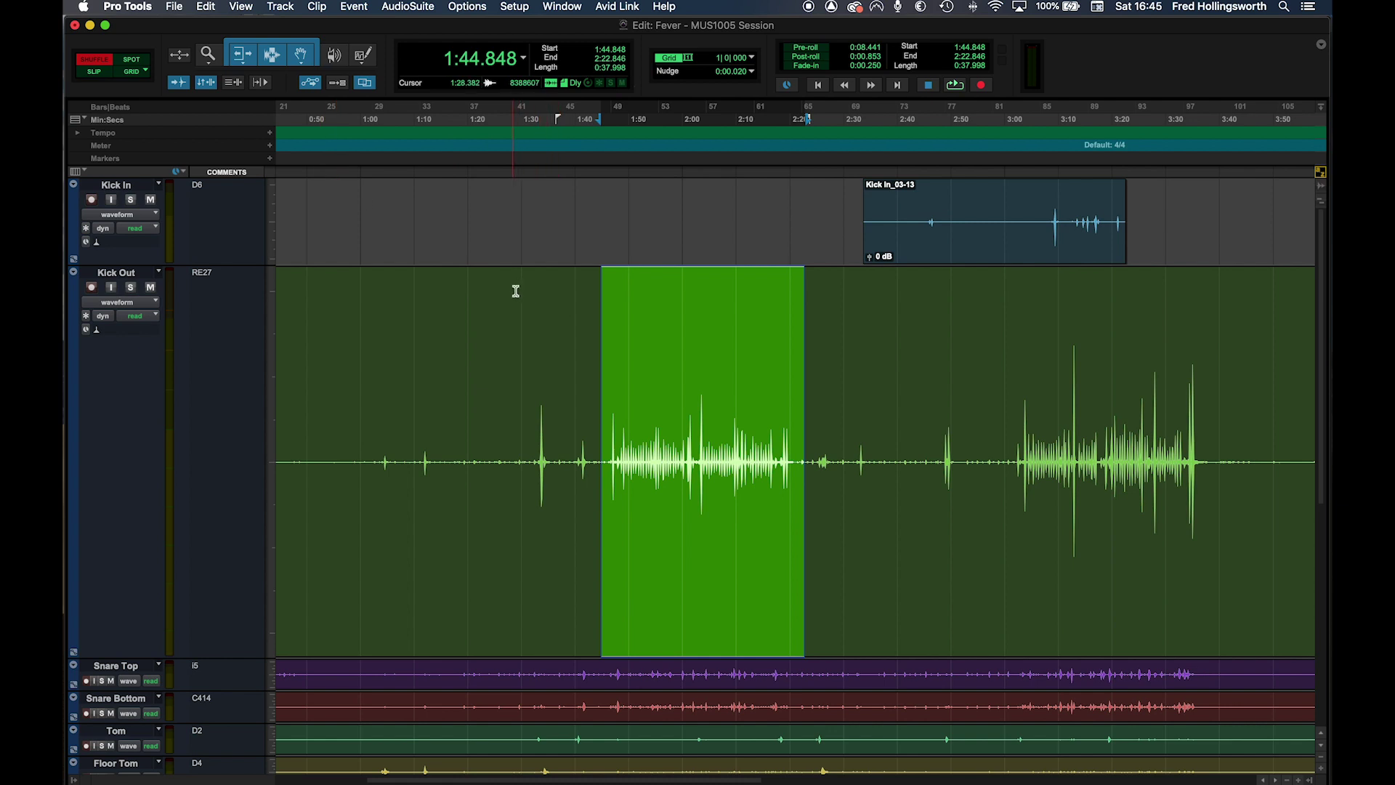
key(F2)
click(561, 285)
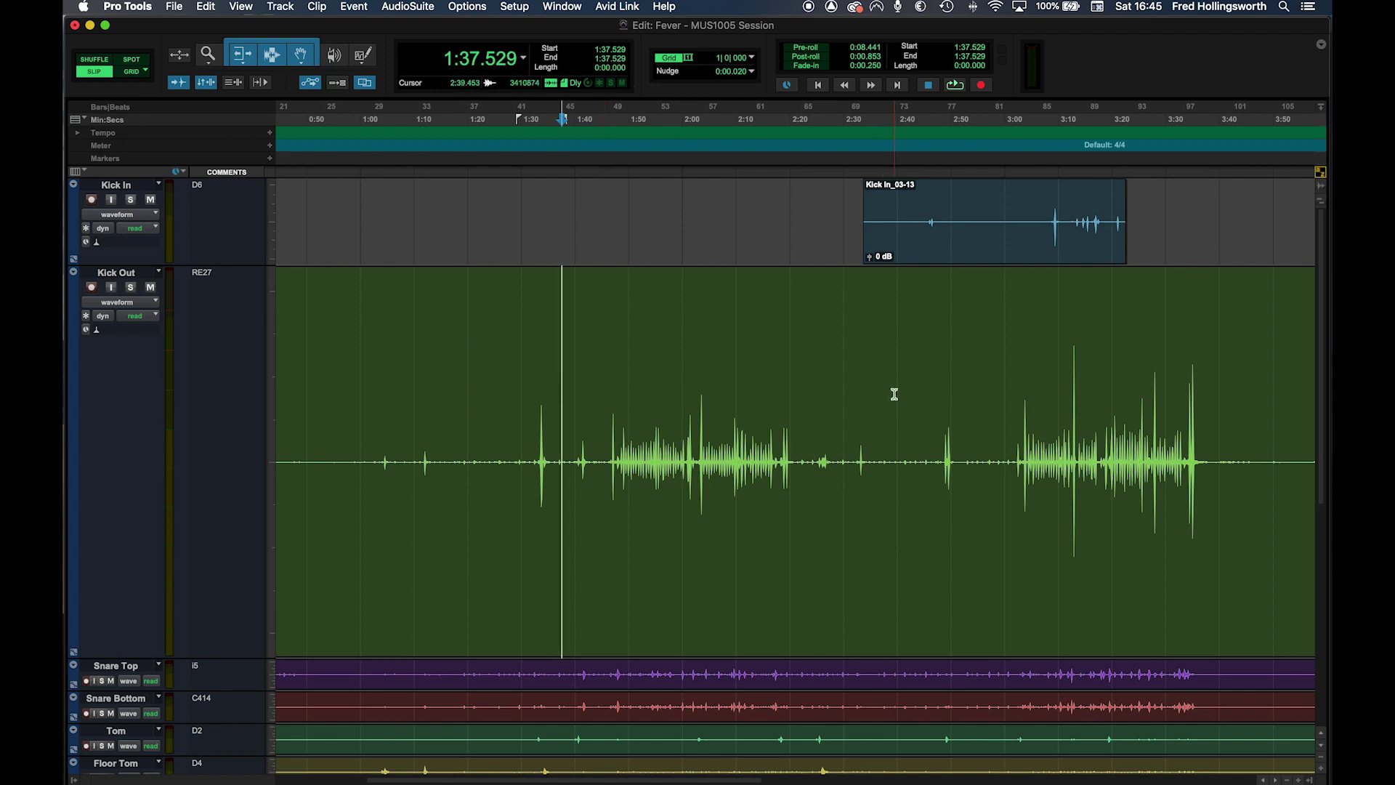
- Select the Kick Out range from 2:59.297 to 3:44.051 and copy it
scroll(892, 392, right, 5)
click(643, 420)
drag(643, 420, 882, 426)
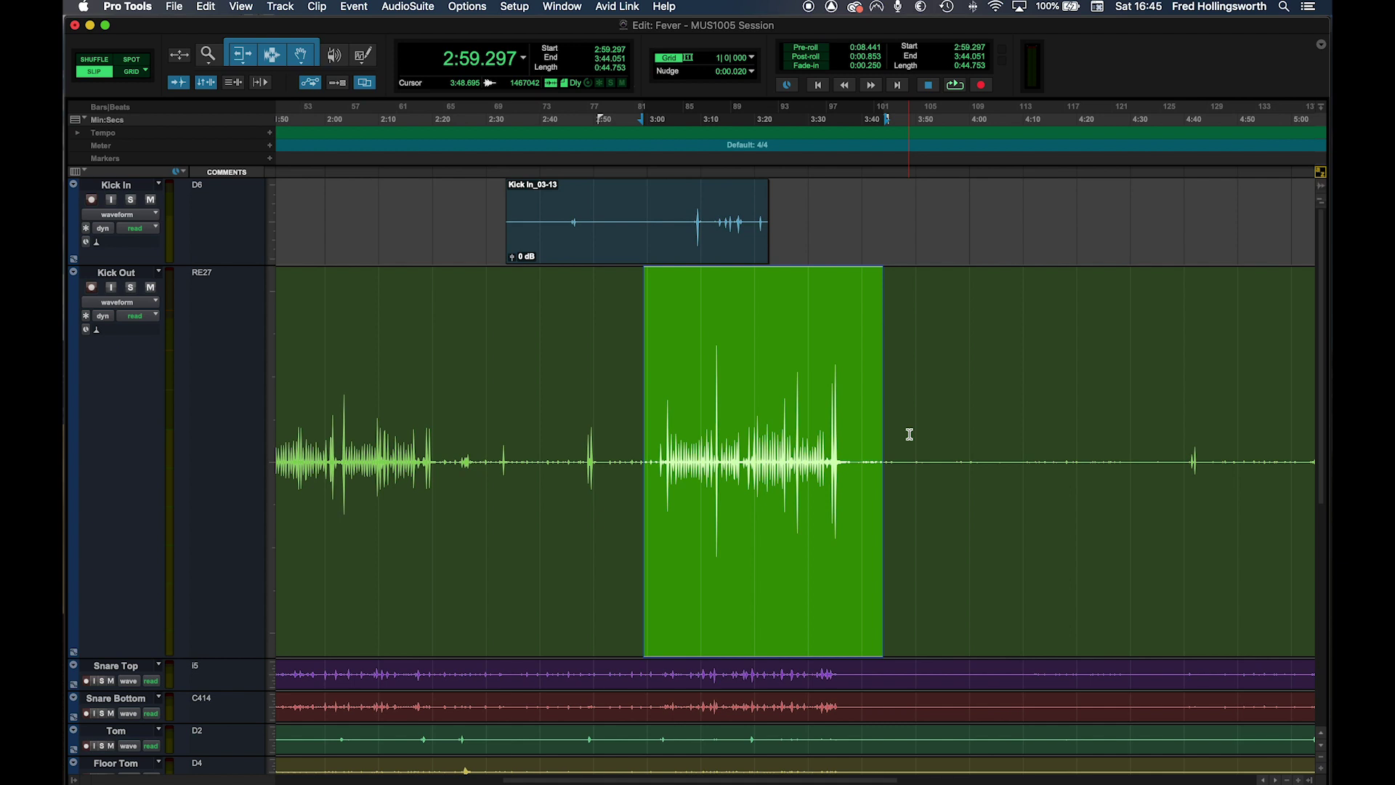
click(214, 10)
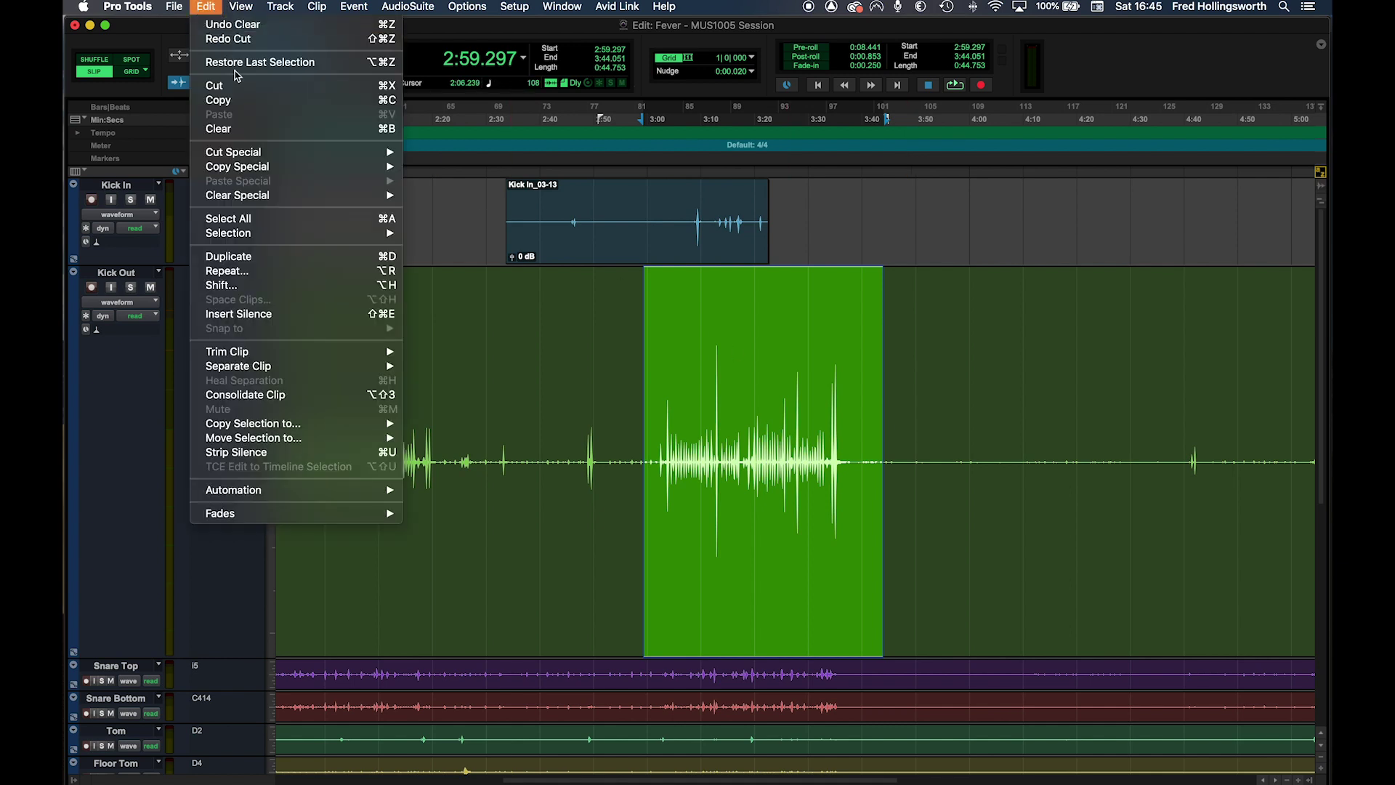
click(237, 99)
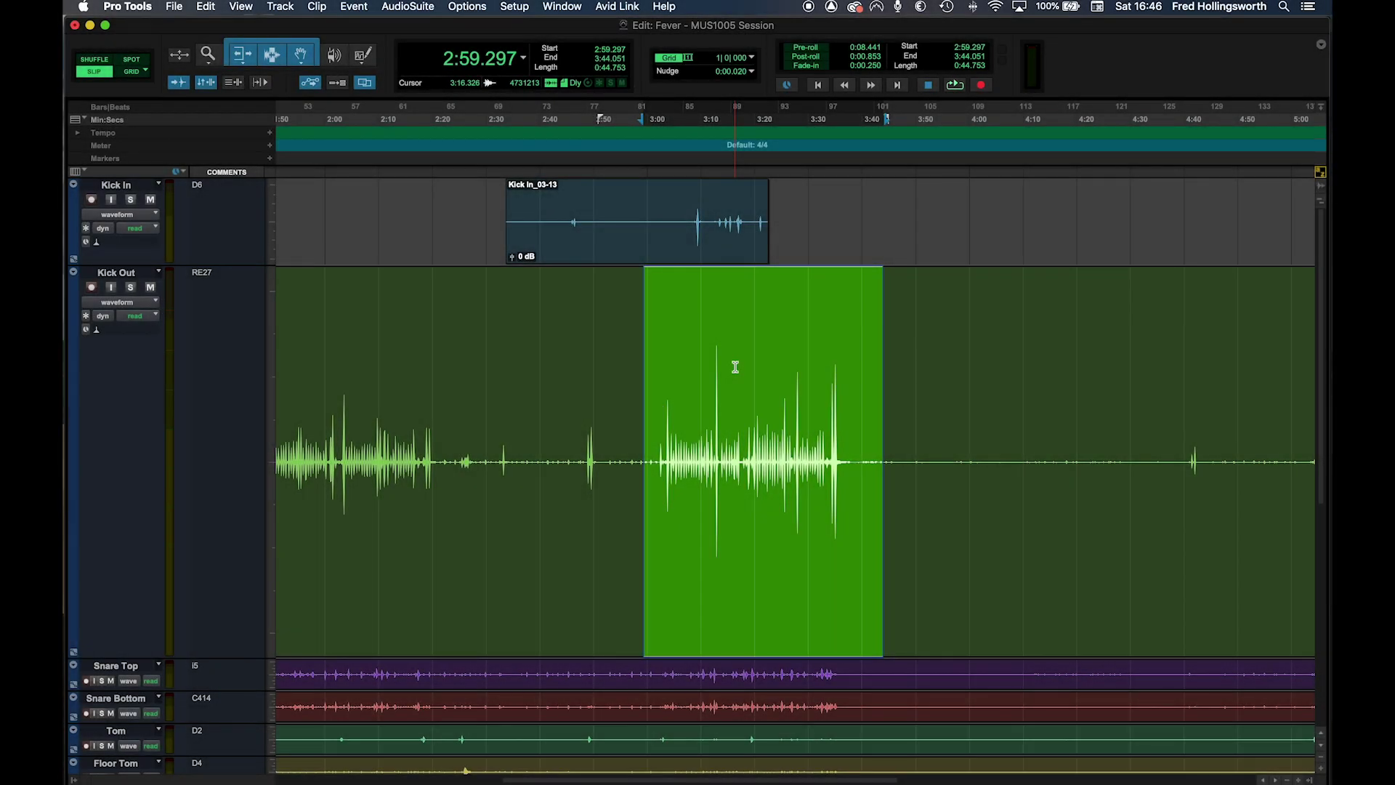
- Place the cursor at 3:51.650 on the Kick Out track and paste the copied audio there
click(915, 346)
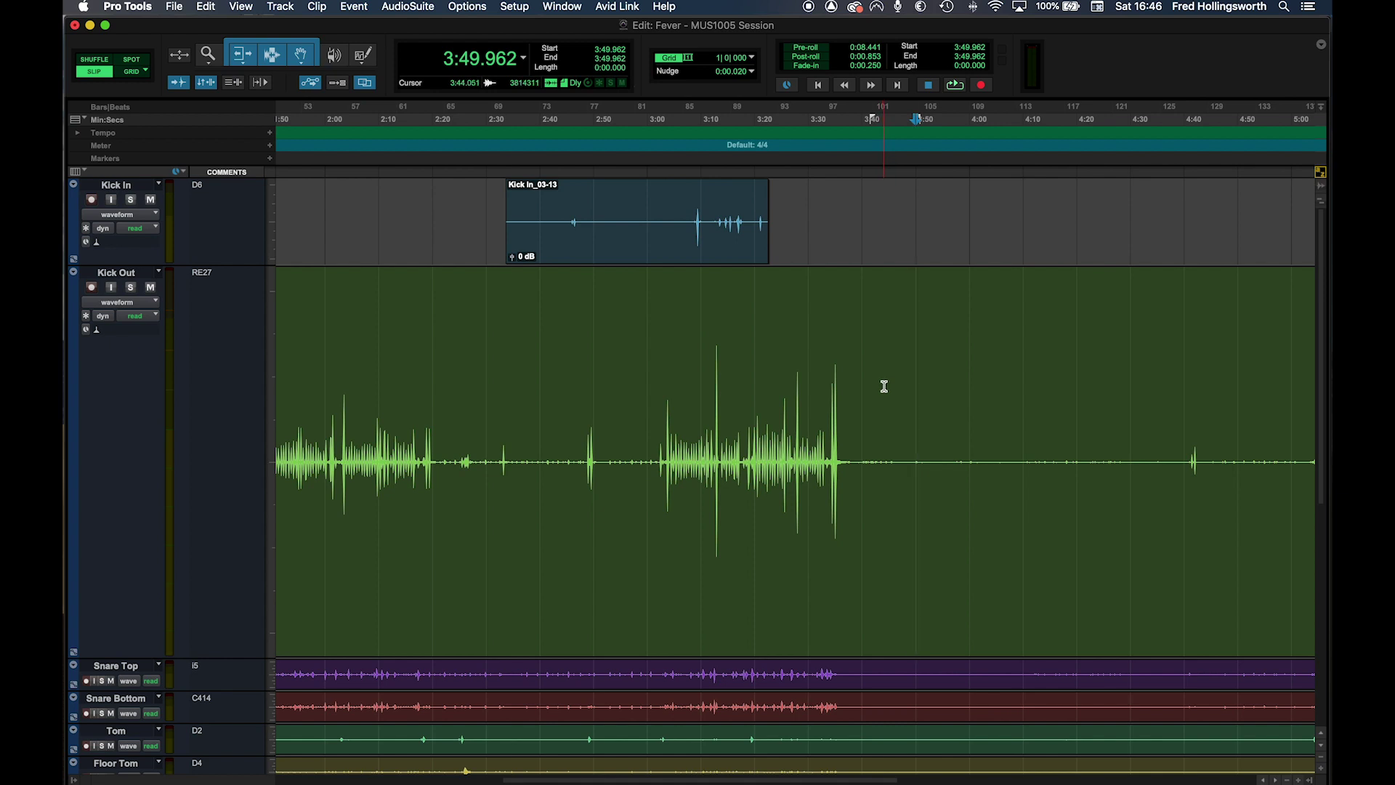
scroll(885, 386, right, 5)
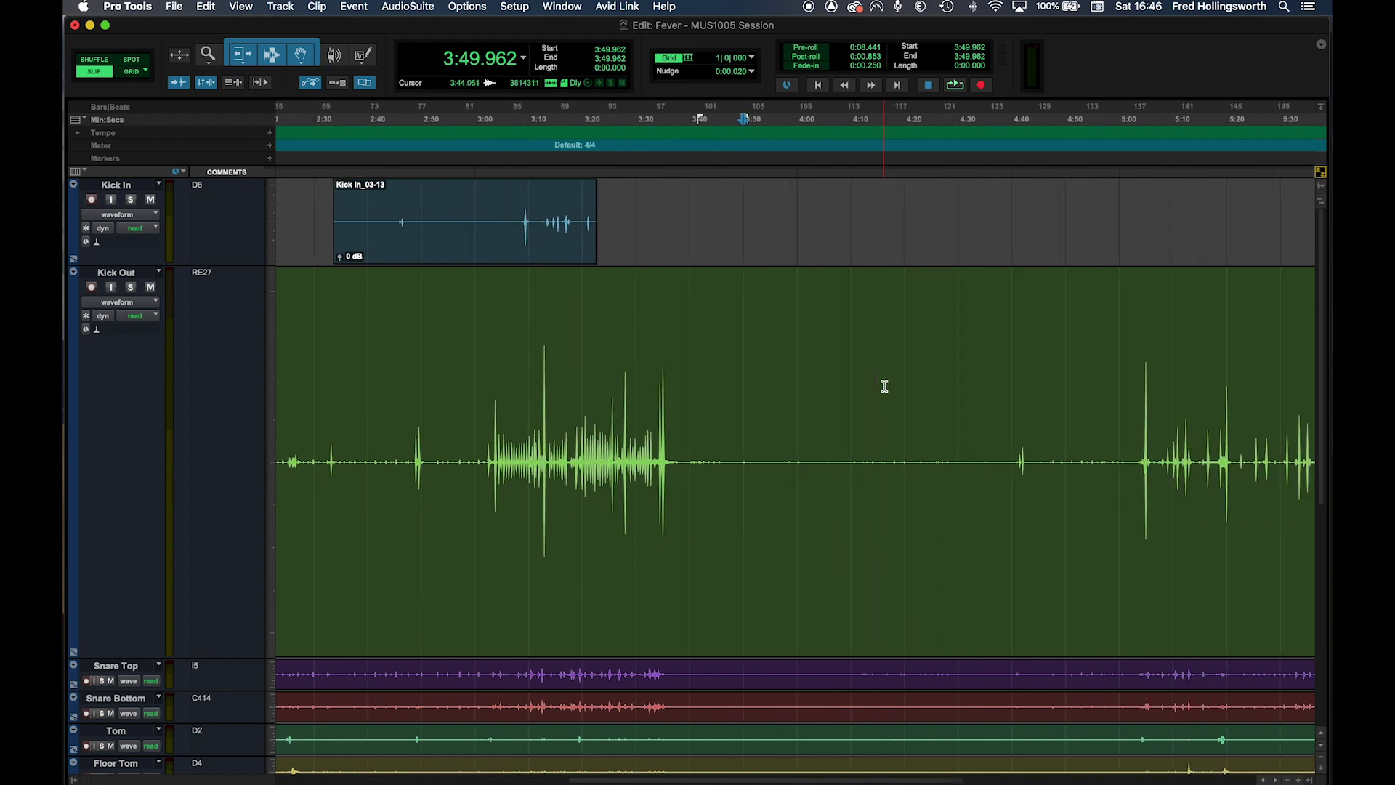
scroll(884, 386, left, 1)
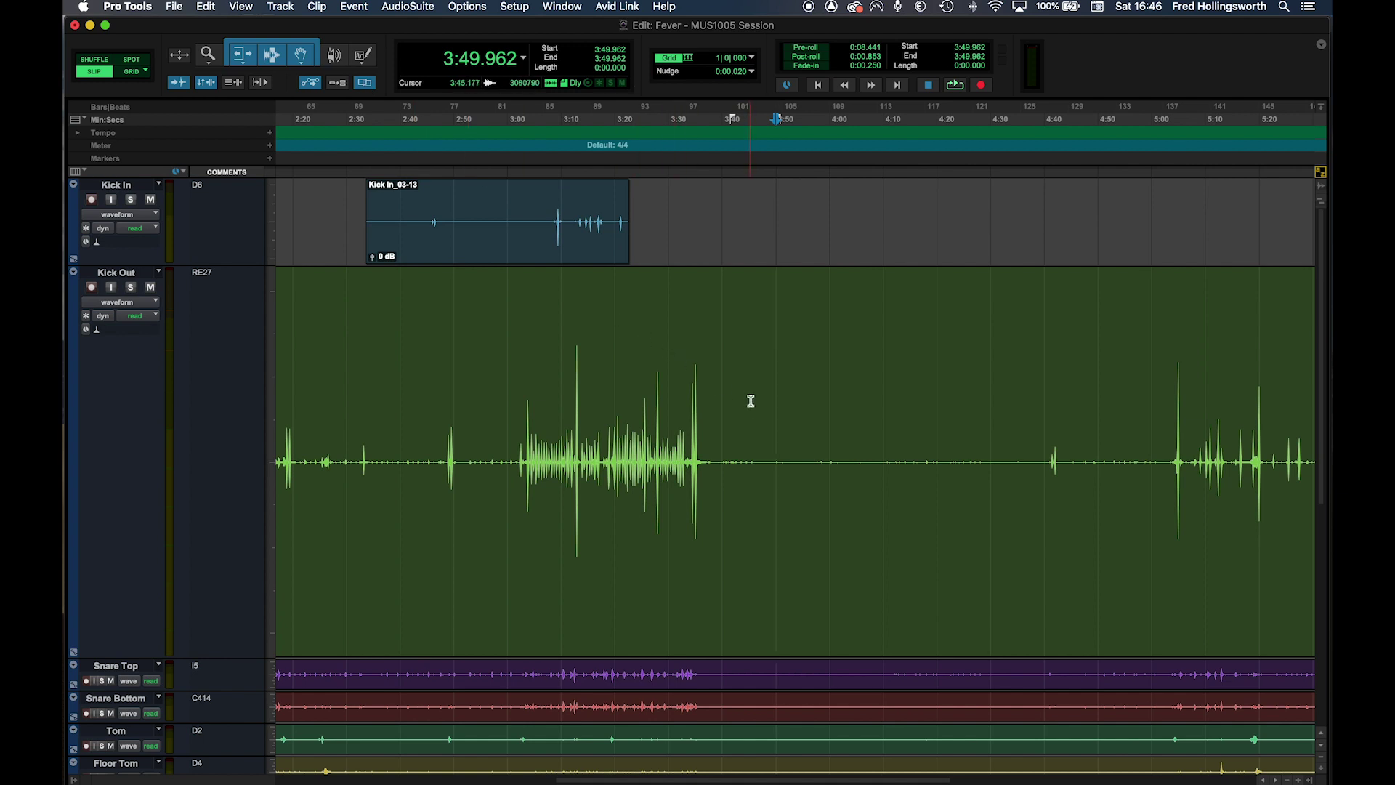
click(804, 368)
click(784, 383)
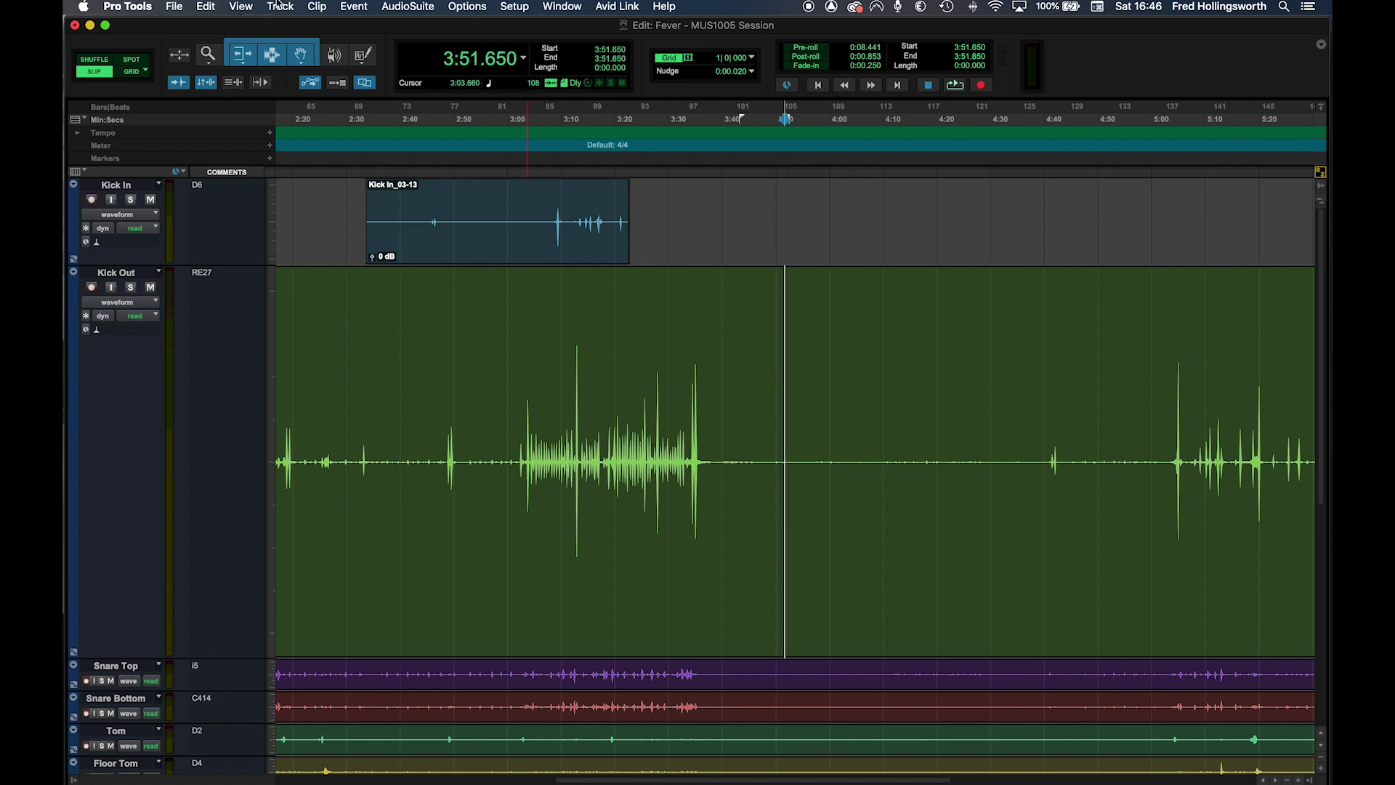
click(206, 6)
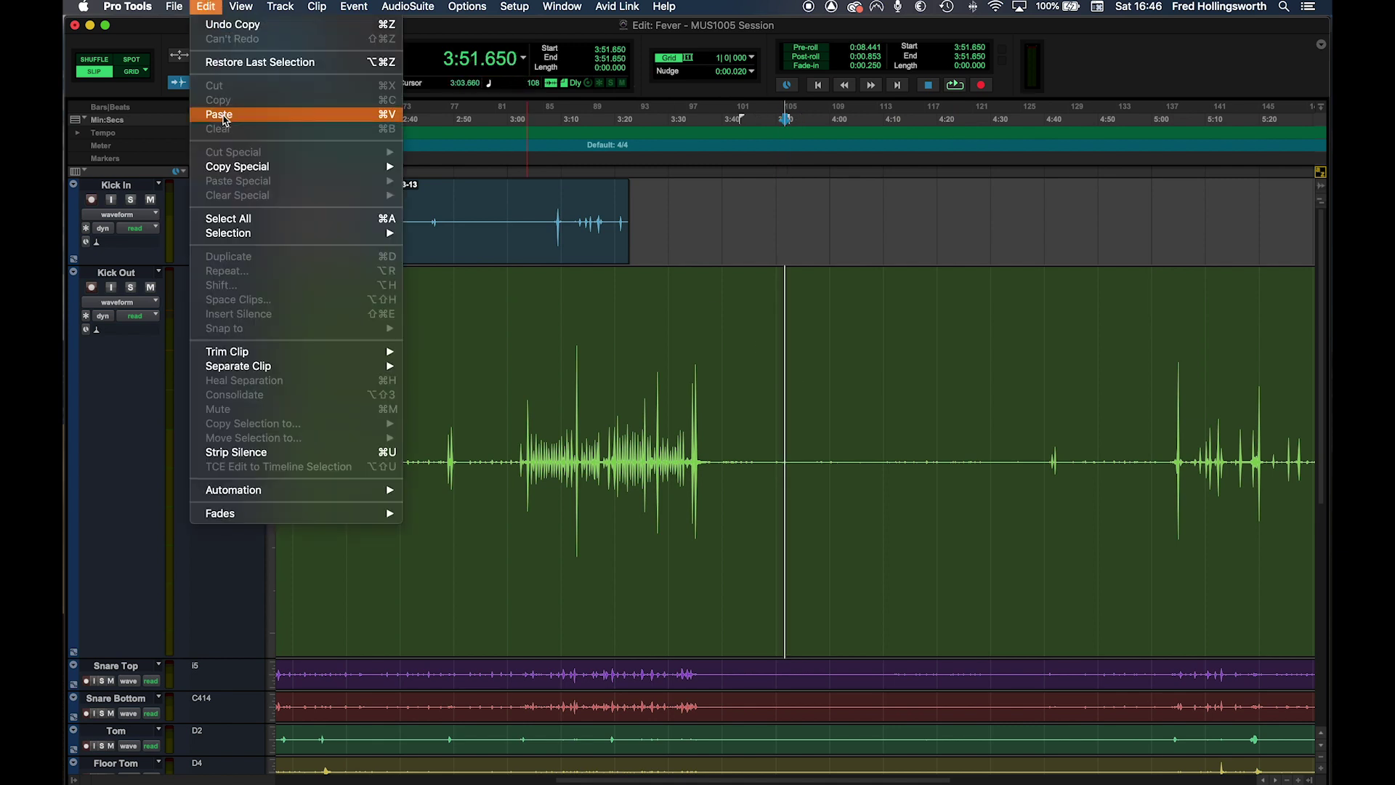
click(219, 114)
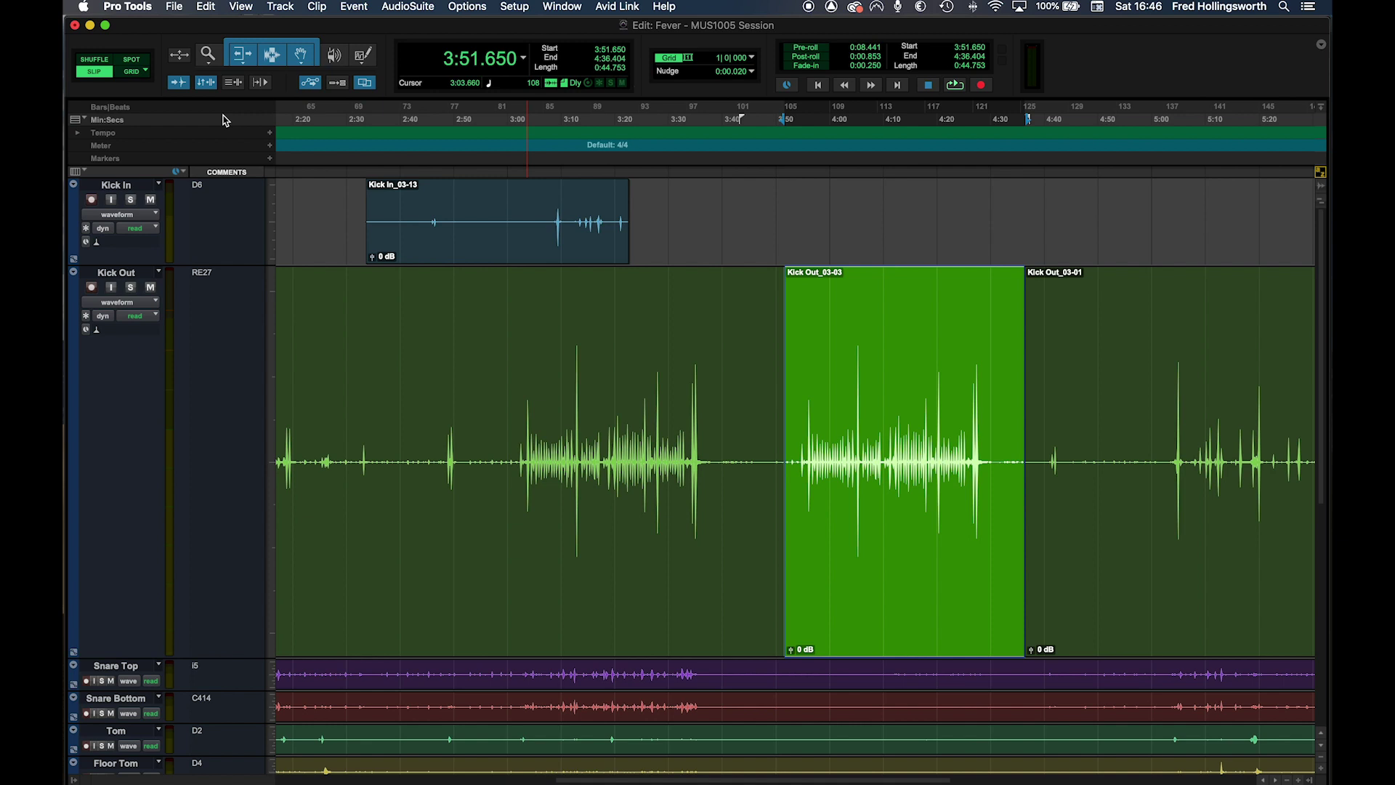
- Paste two more copies of the audio on Kick Out, at 4:45.834 and at 2:48.460
click(1072, 339)
key(super+v)
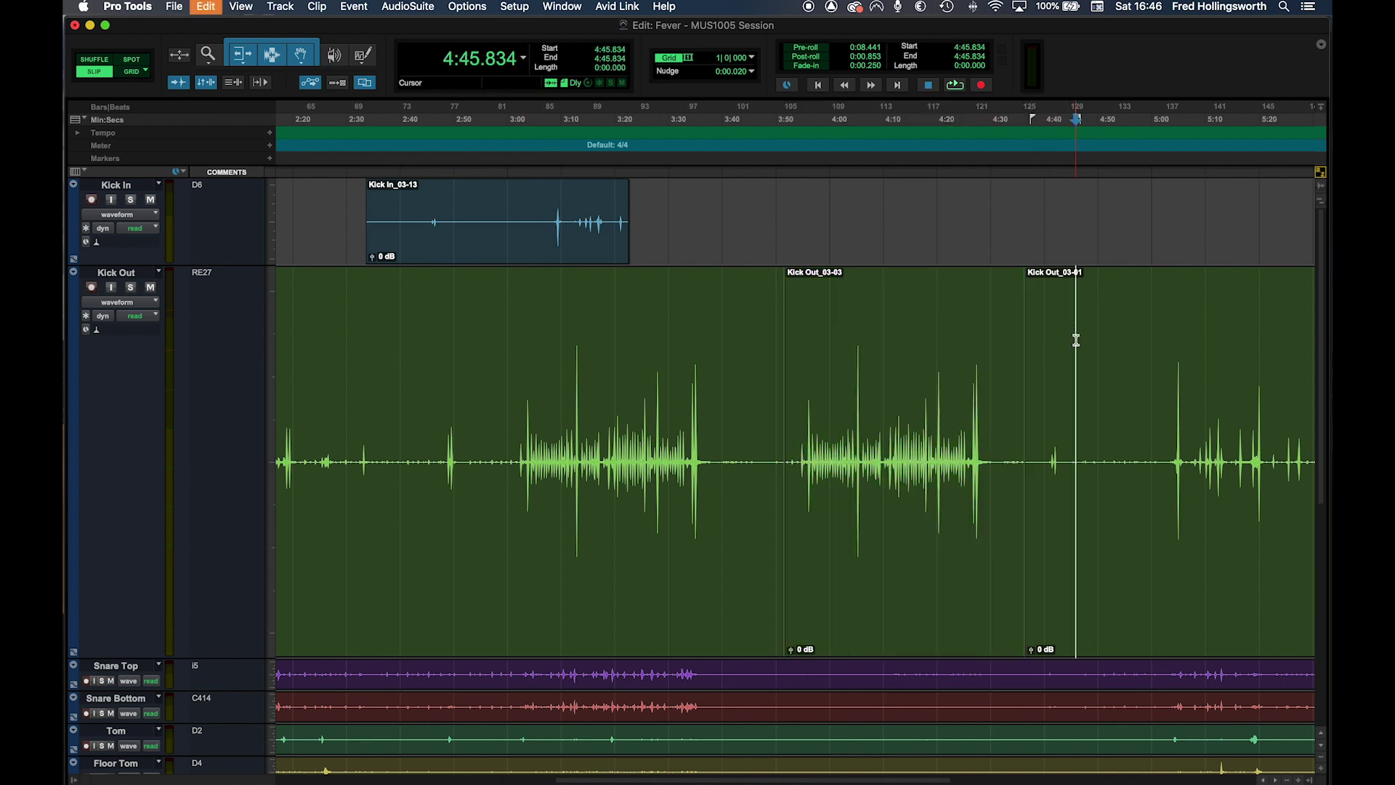
click(445, 345)
key(super+v)
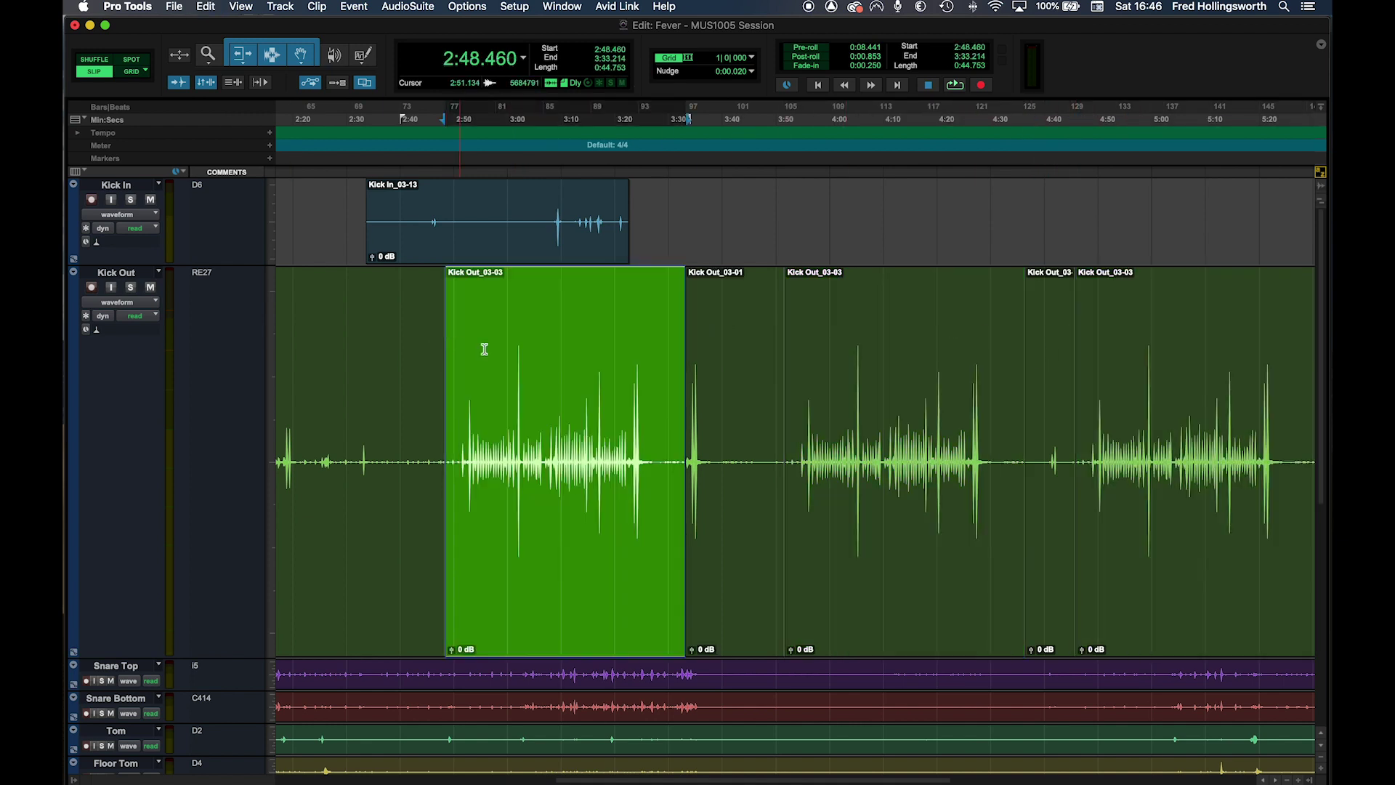
- Paste three more copies of the copied audio on Kick Out, the last two at 3:27.162 and 4:09.524
click(825, 359)
key(super+v)
click(654, 374)
key(super+v)
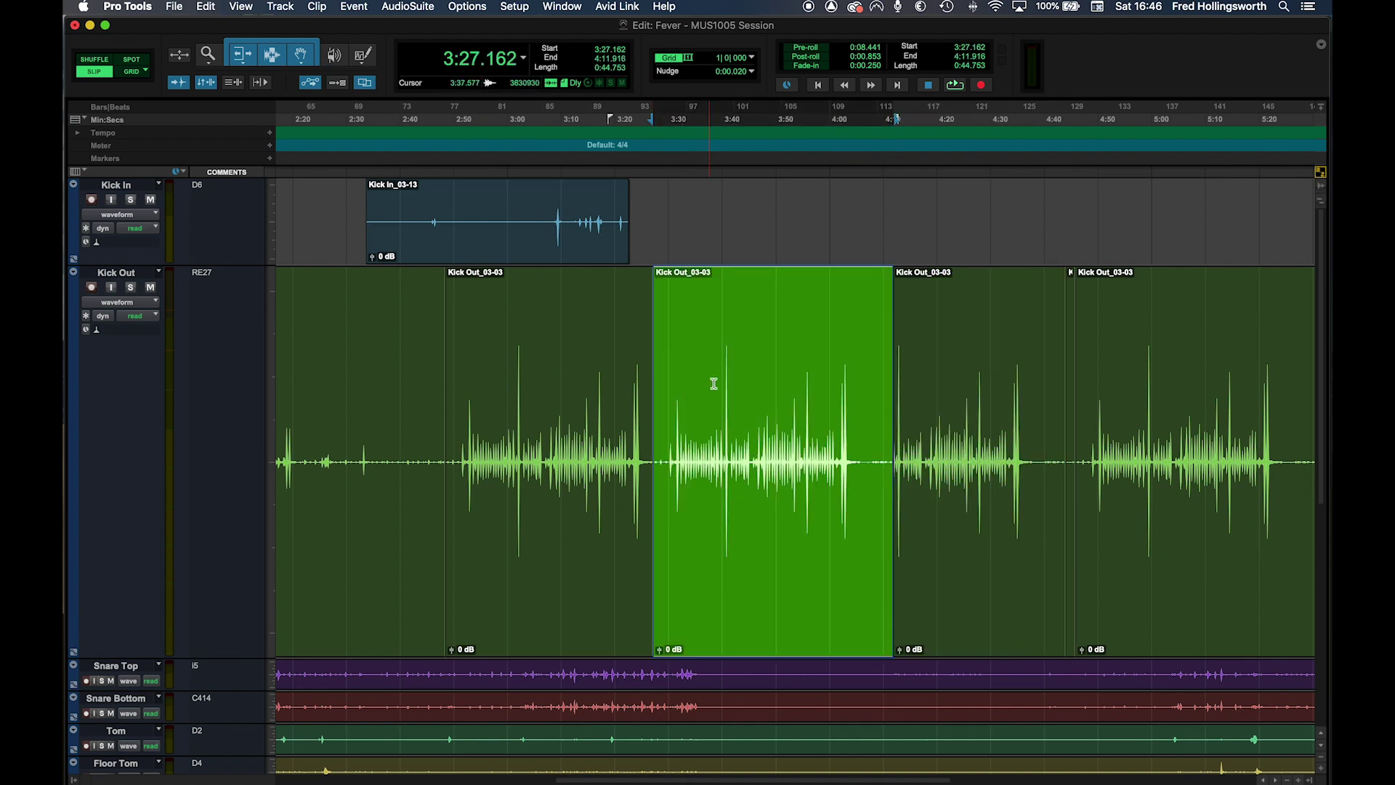
click(886, 380)
key(super+v)
scroll(914, 392, right, 5)
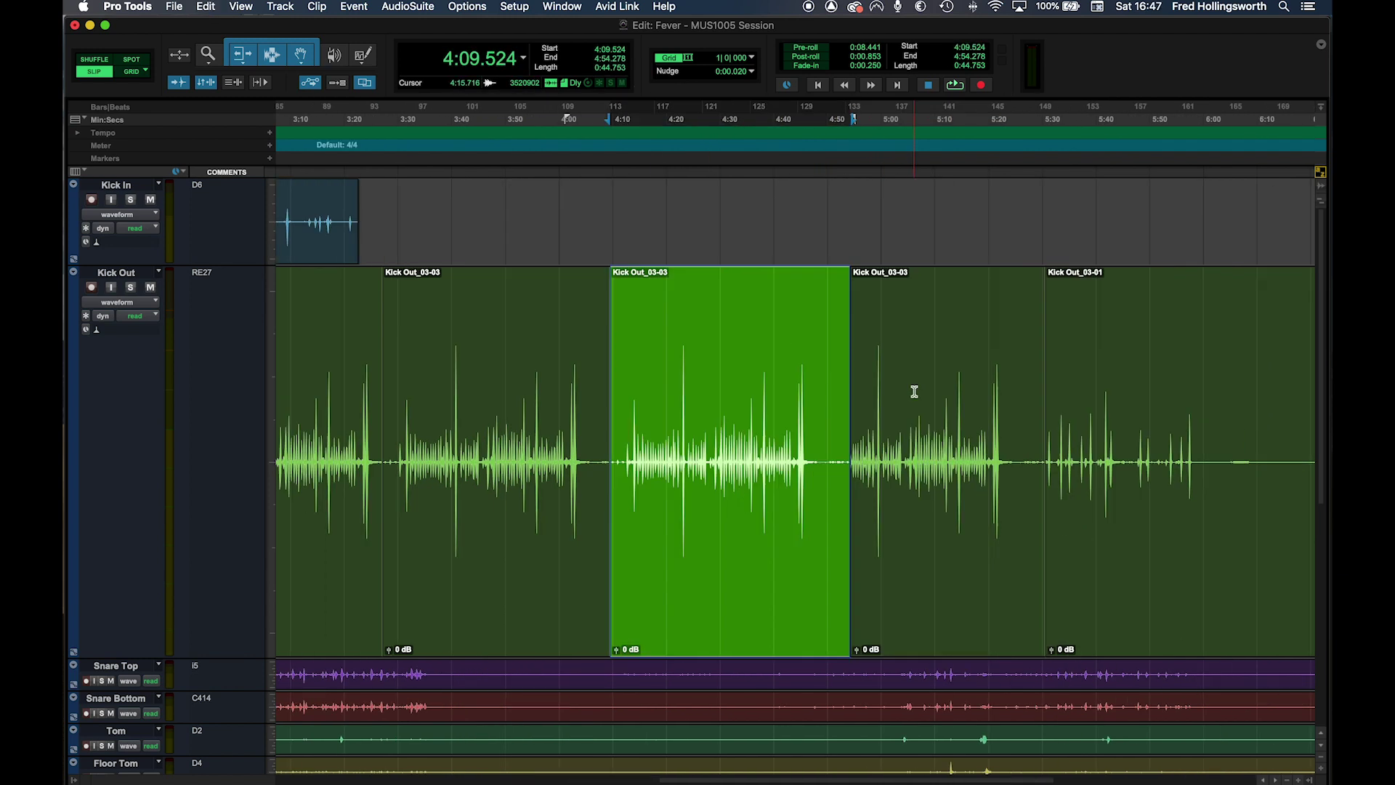
- Paste four more copies further along the Kick Out track, the last two at 6:45.881 and 7:24.724
scroll(912, 390, right, 3)
click(909, 390)
key(super+v)
scroll(901, 389, right, 7)
click(758, 389)
key(super+v)
click(968, 395)
key(super+v)
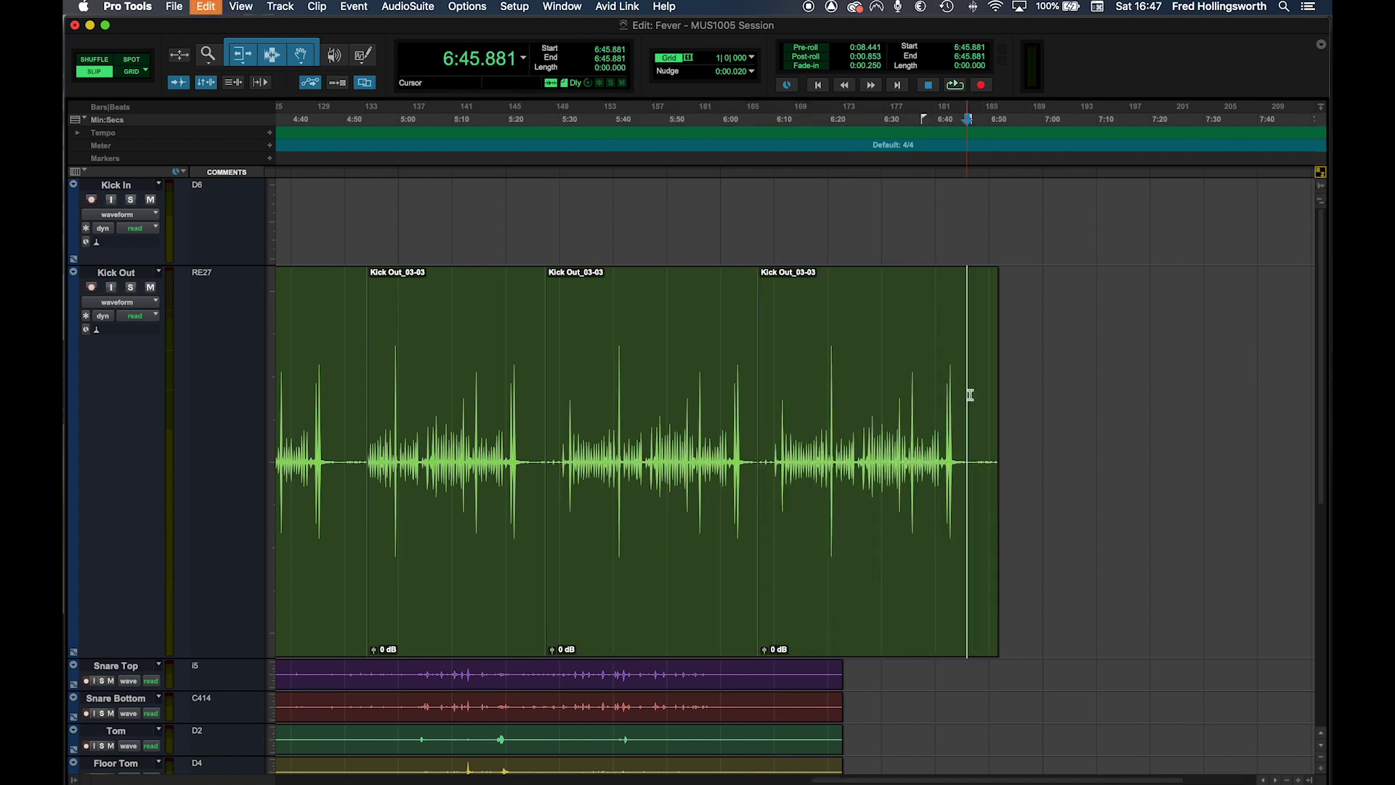
click(1168, 404)
key(super+v)
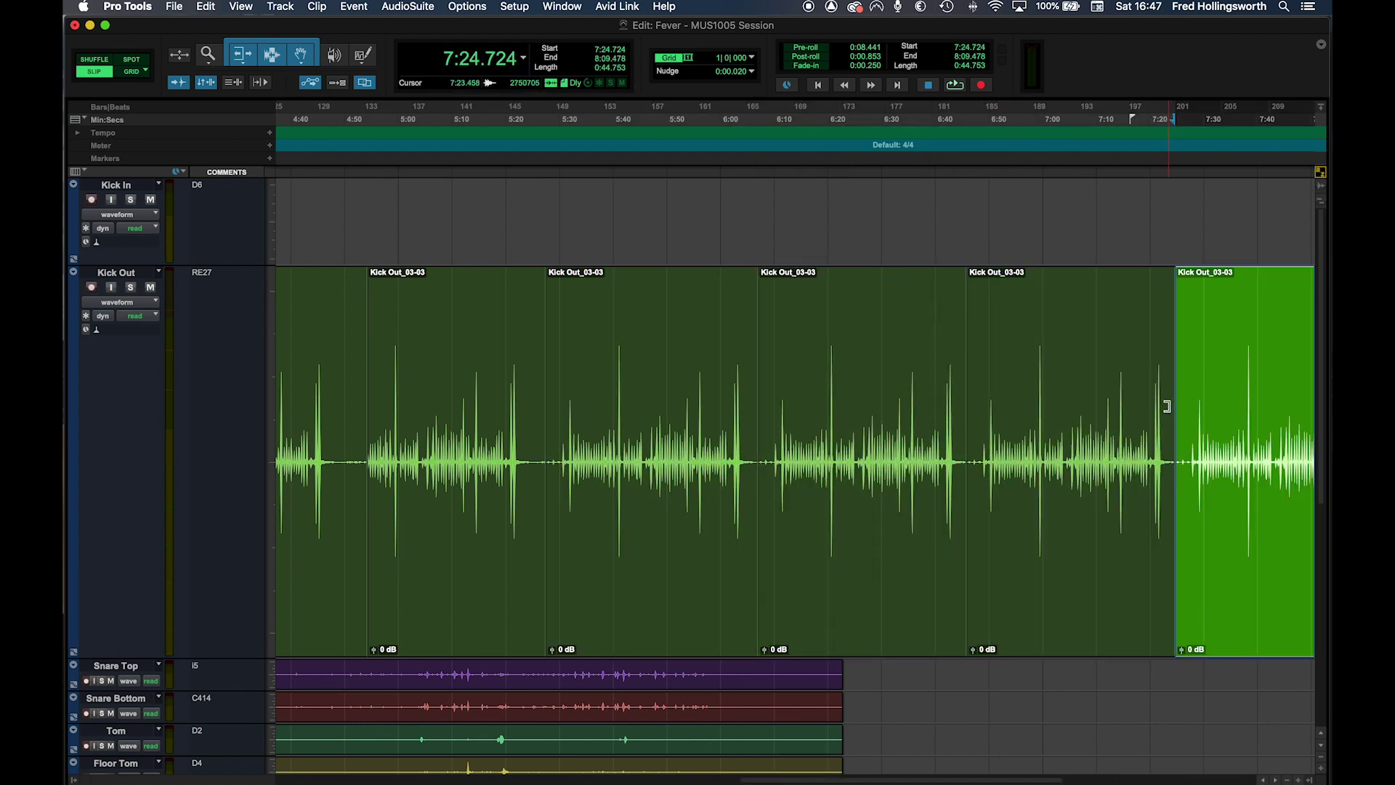
- Turn off Tab to Transients, place the cursor at 7:12.058 on Kick Out and jump forward through the clip boundaries
scroll(1166, 406, left, 10)
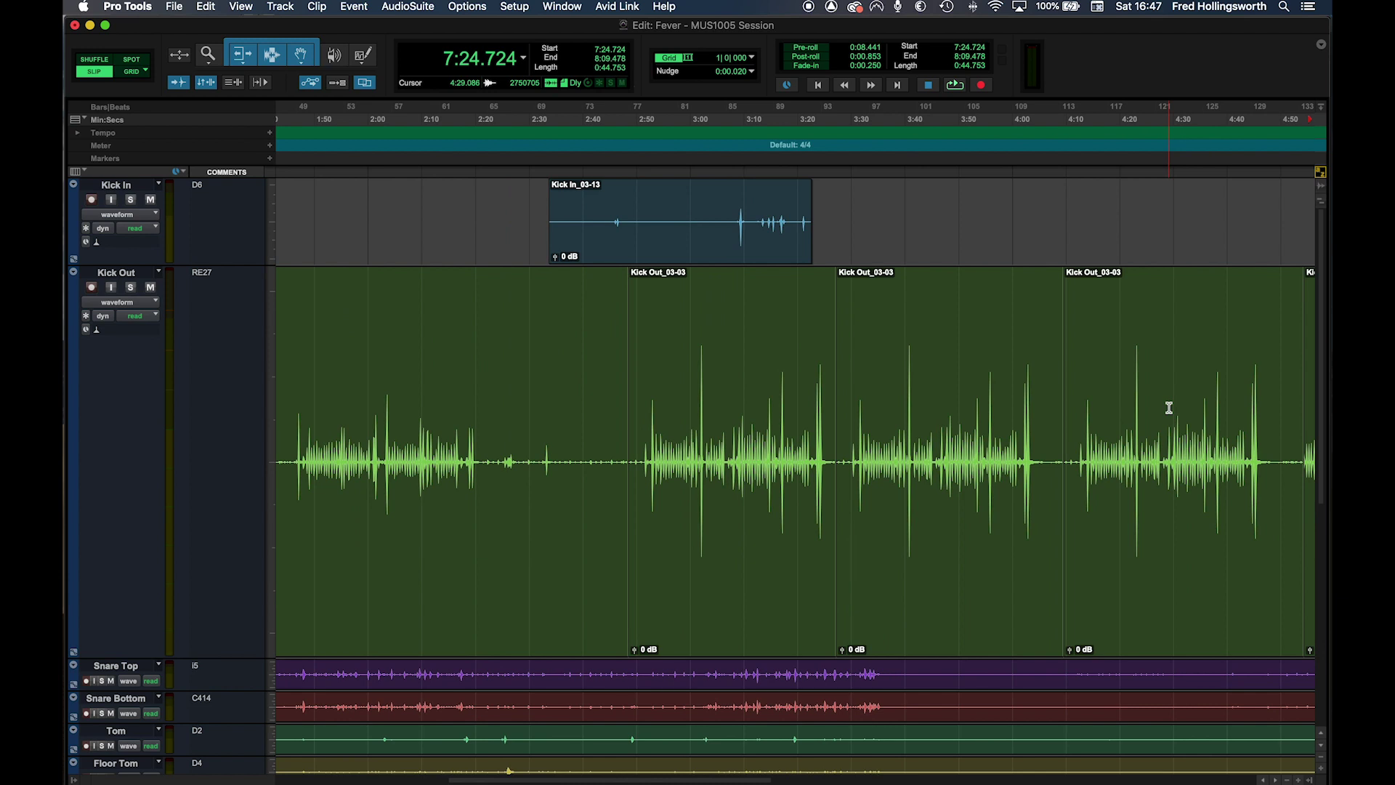
scroll(1170, 407, left, 3)
scroll(1169, 408, right, 5)
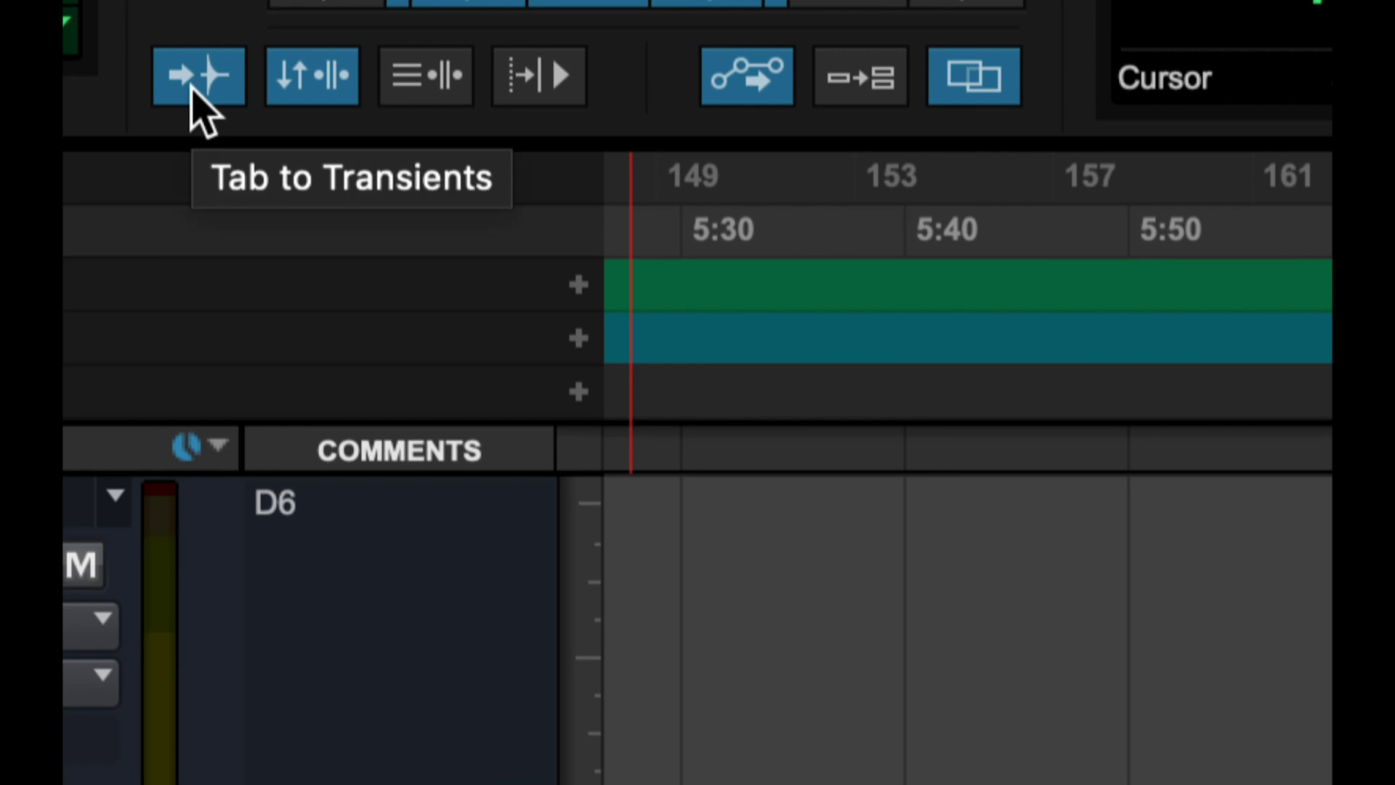
click(194, 88)
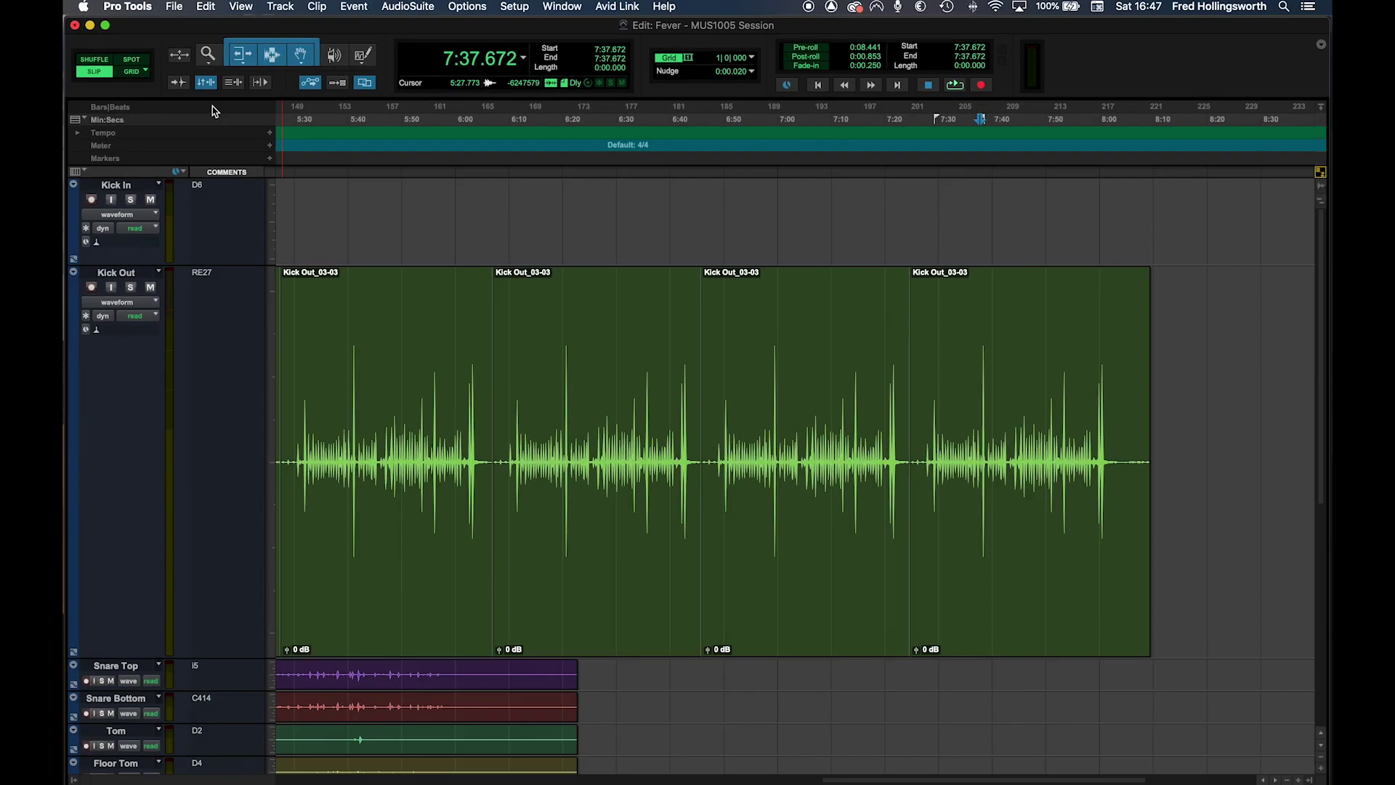
click(842, 331)
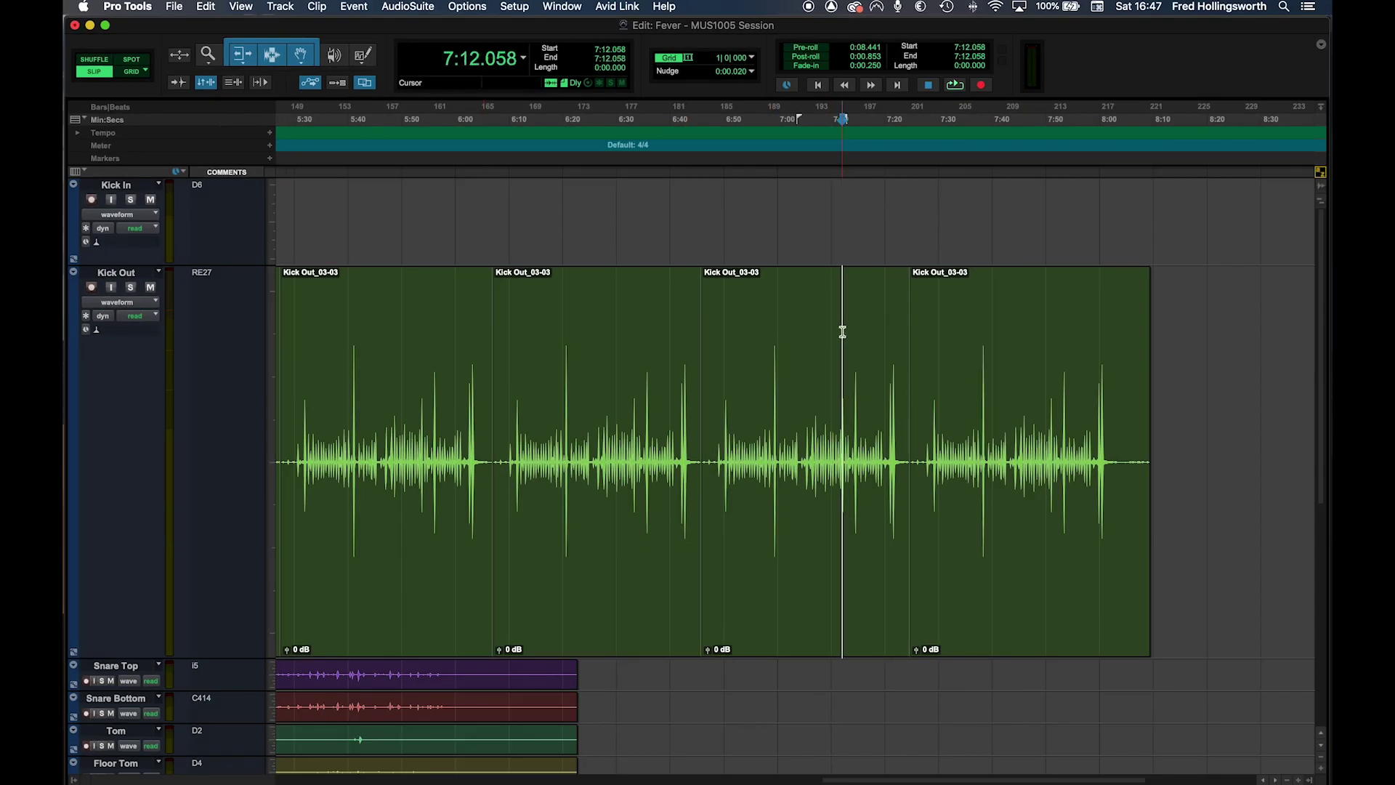
key(Tab)
key(Tab)
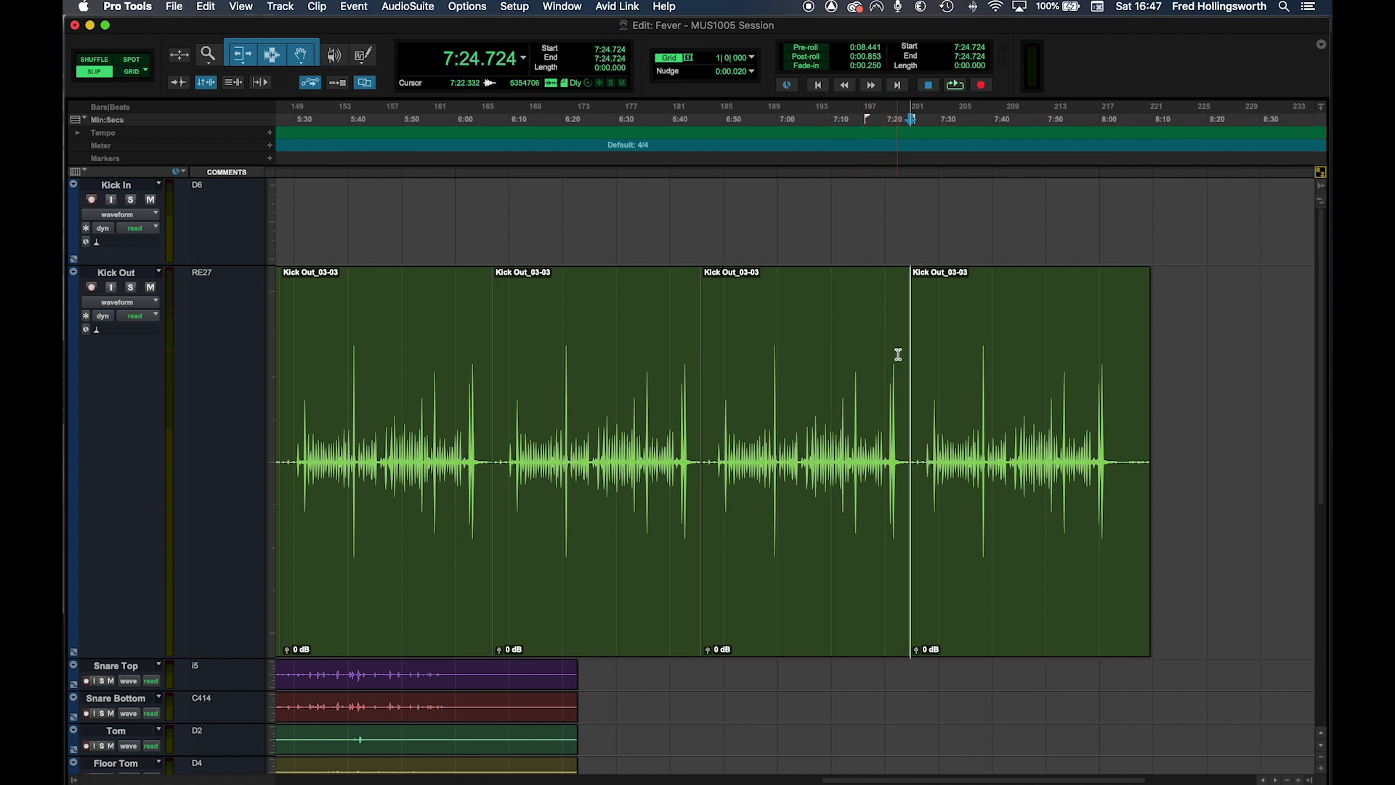
- Paste copies back to back on Kick Out from 8:09.478 to 11:53.248, jumping to the end of each pasted clip
key(super+v)
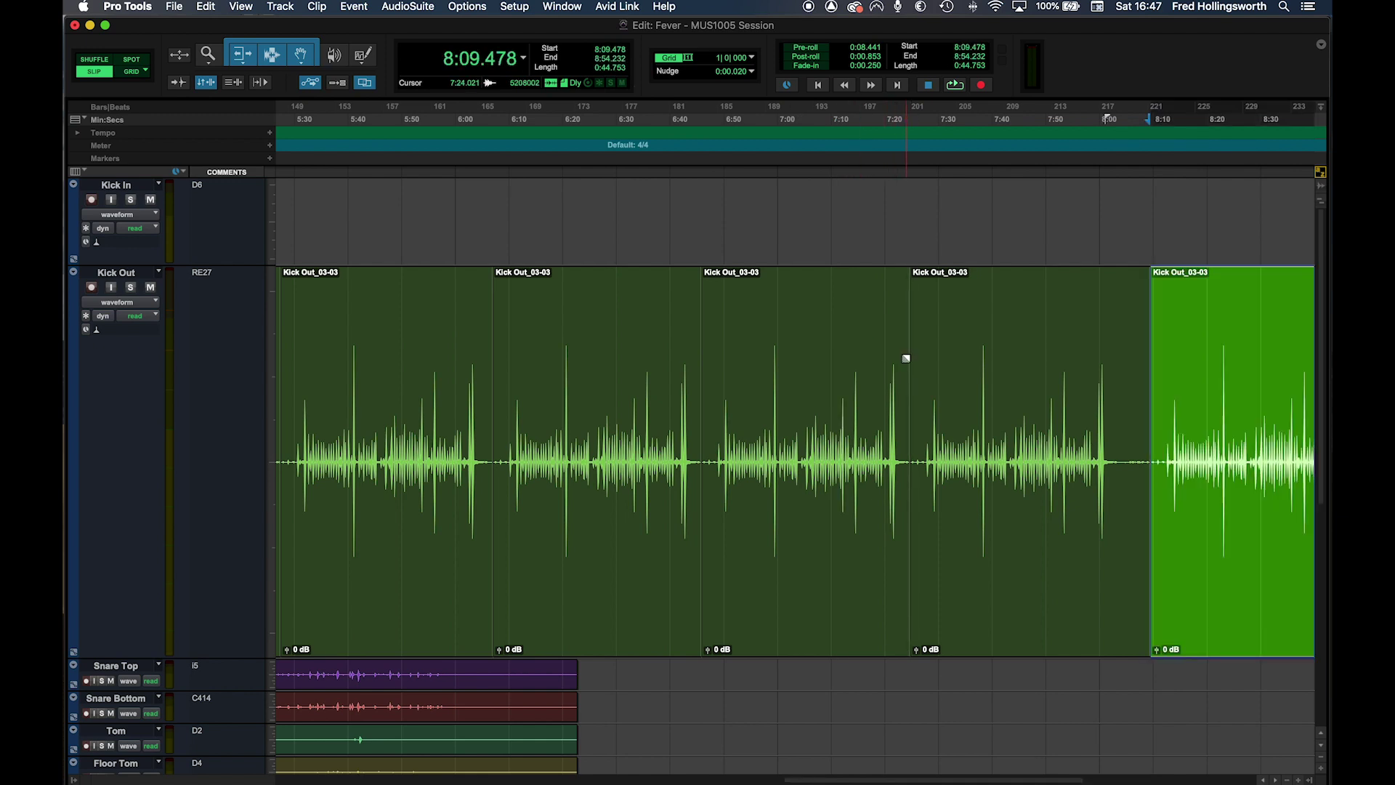
key(Tab)
key(super+v)
key(Tab)
key(super+v)
key(Tab)
key(super+v)
key(Tab)
key(super+v)
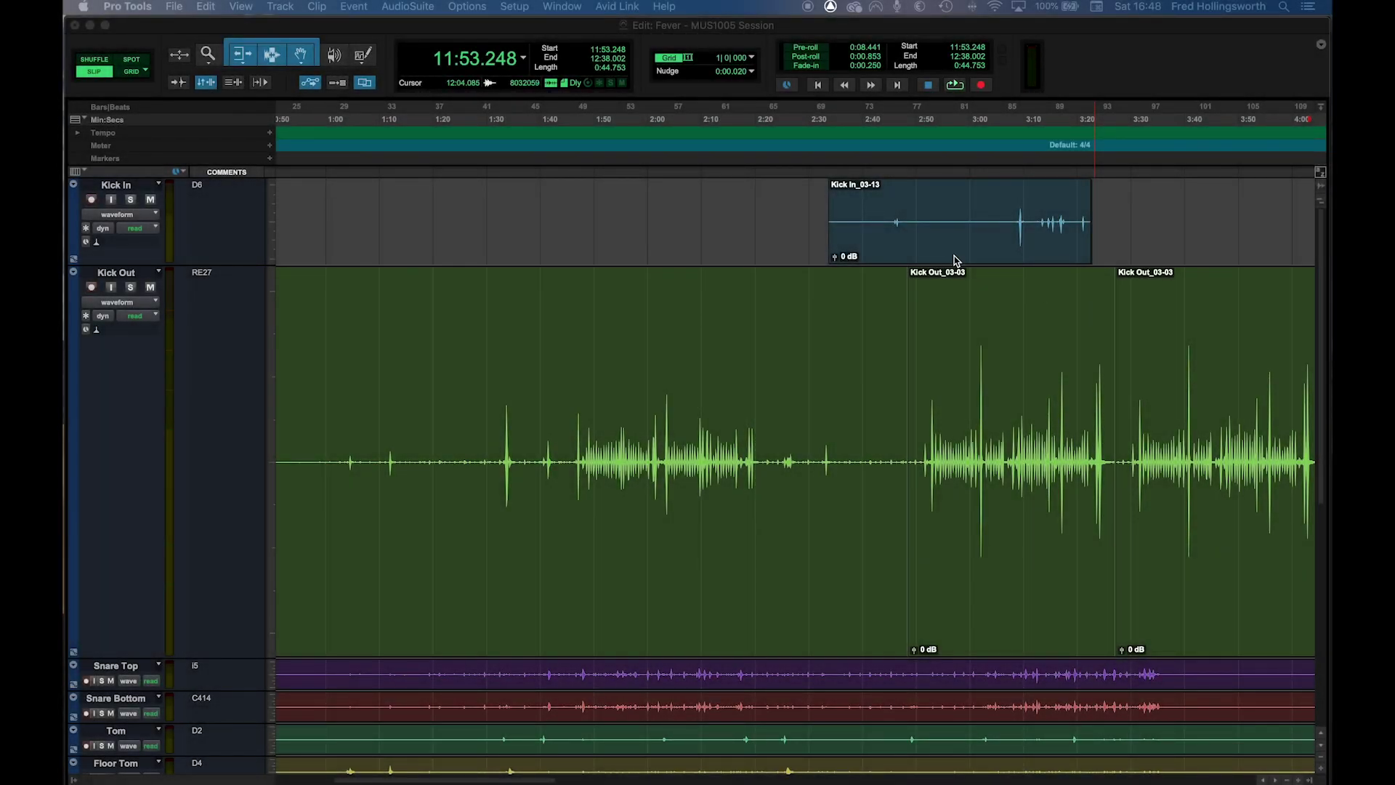
- Select the Kick Out range from 3:30.259 to 3:51.650 and clear it
scroll(1001, 458, right, 5)
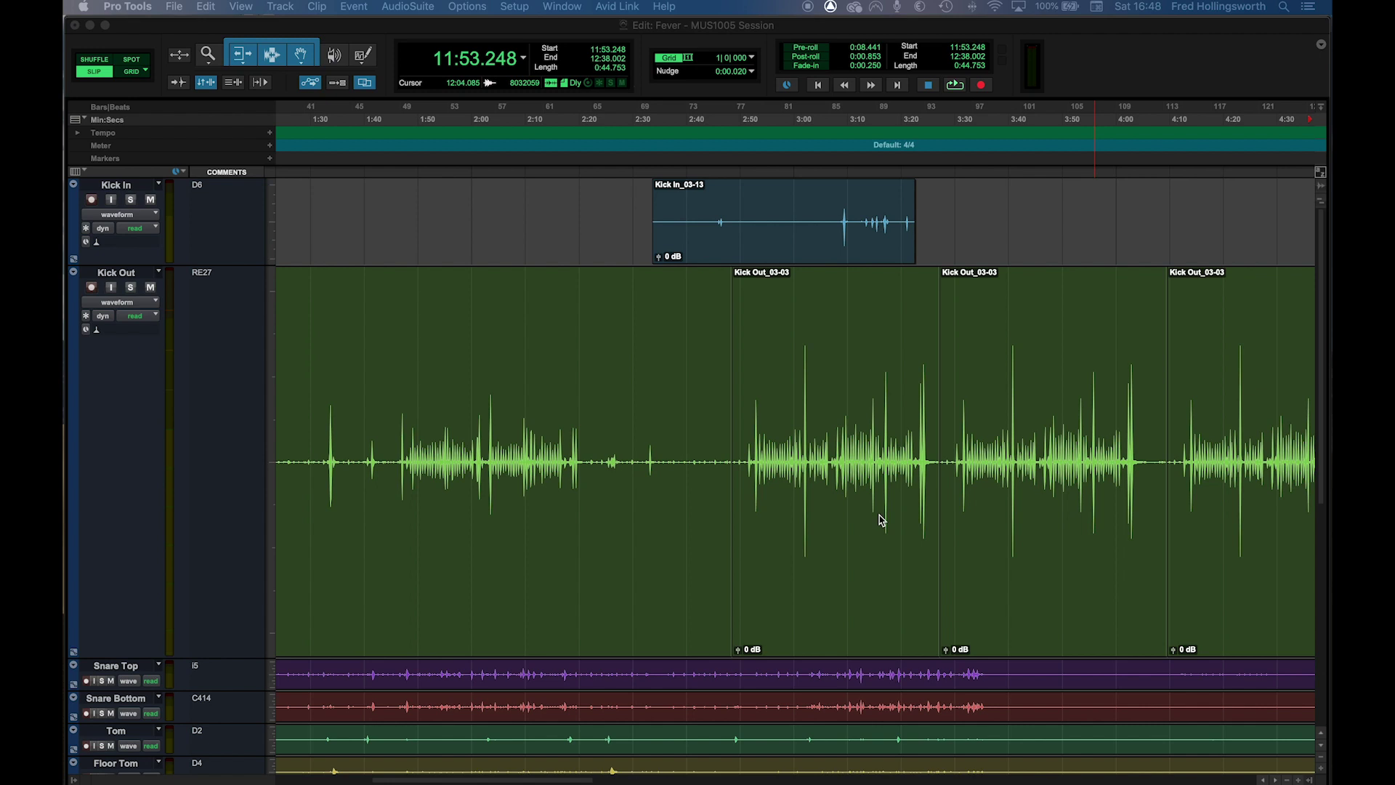
click(897, 517)
scroll(927, 484, right, 10)
scroll(617, 492, left, 4)
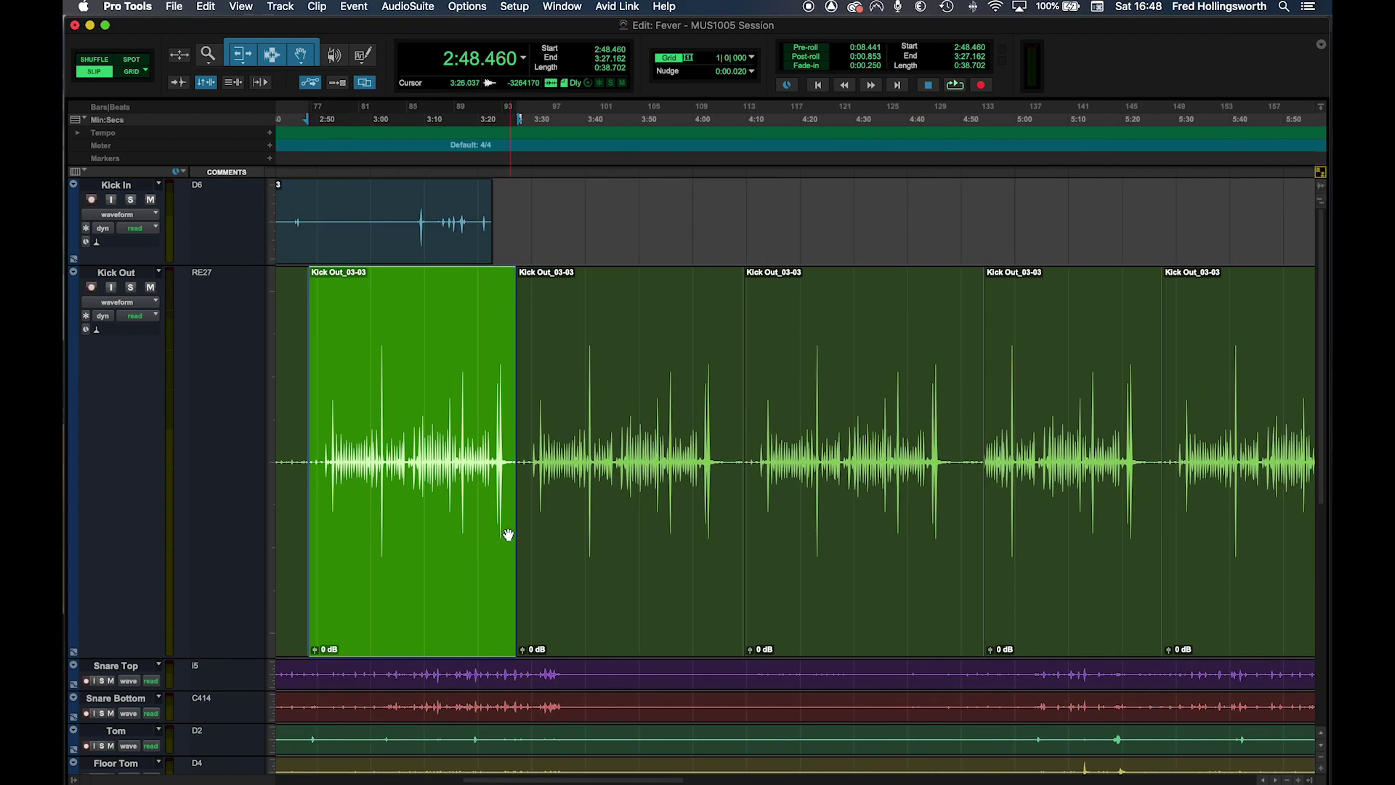
scroll(509, 532, left, 3)
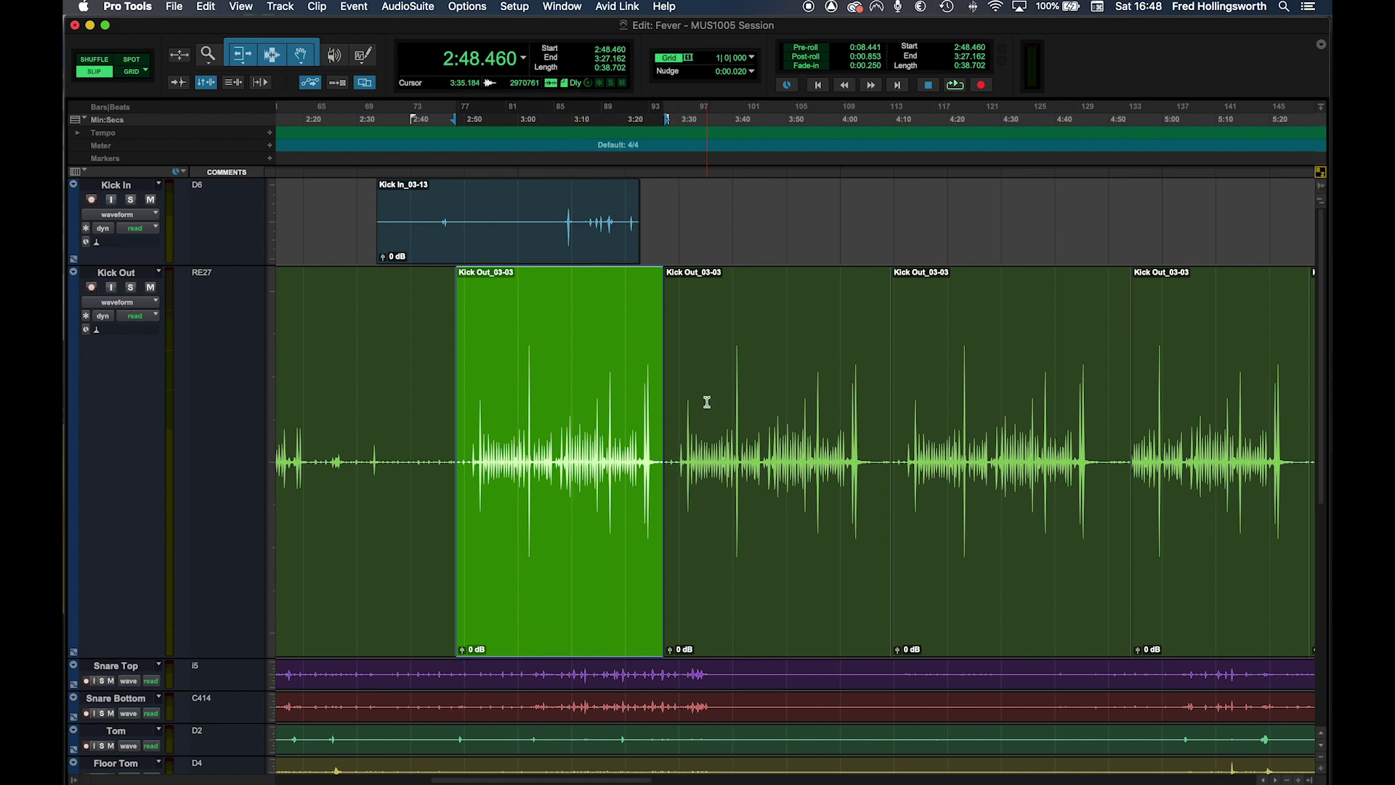
drag(681, 377, 794, 390)
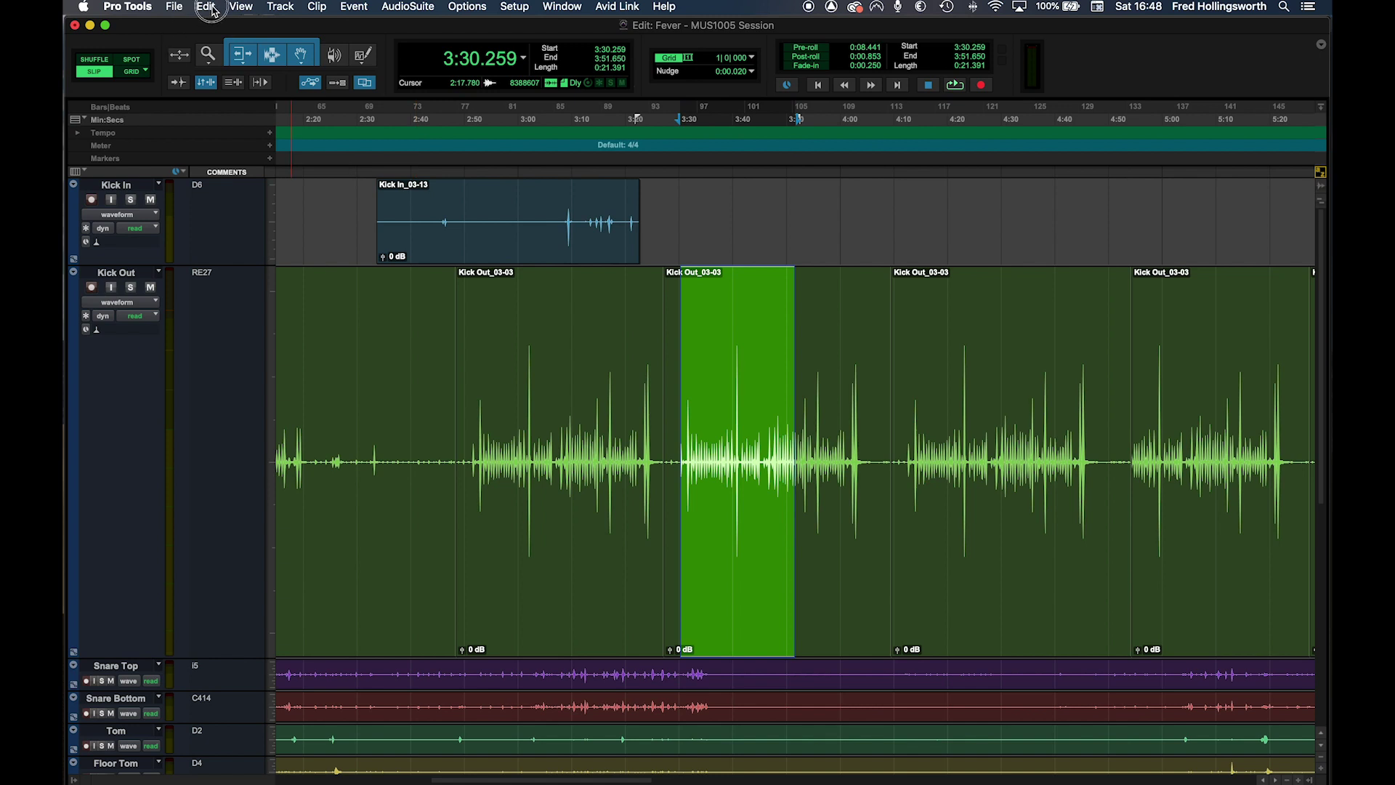
click(207, 8)
click(252, 127)
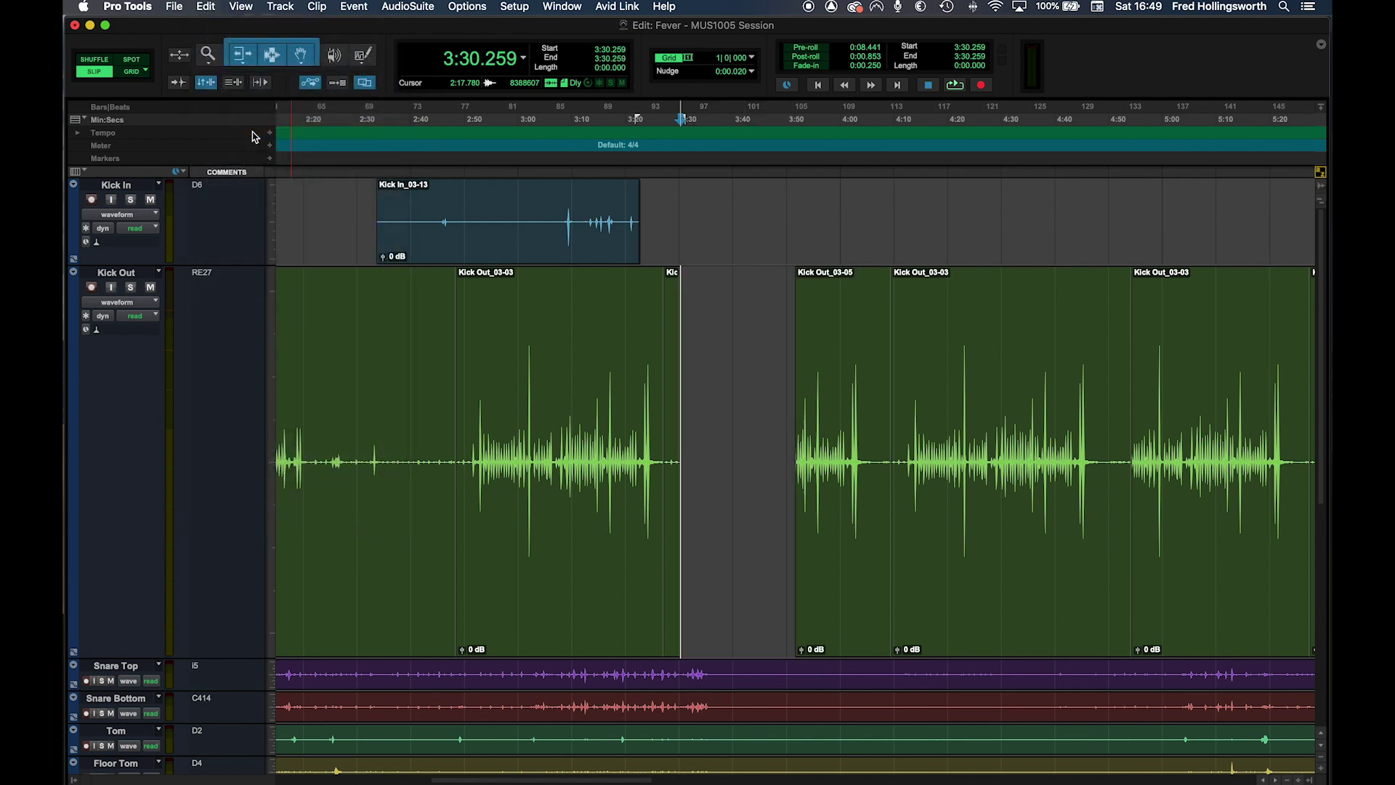
- Clear the Kick Out range from 4:13.605 to 4:27.679 and the remaining audio between 3:39.688 and 4:36.264
drag(914, 480, 989, 441)
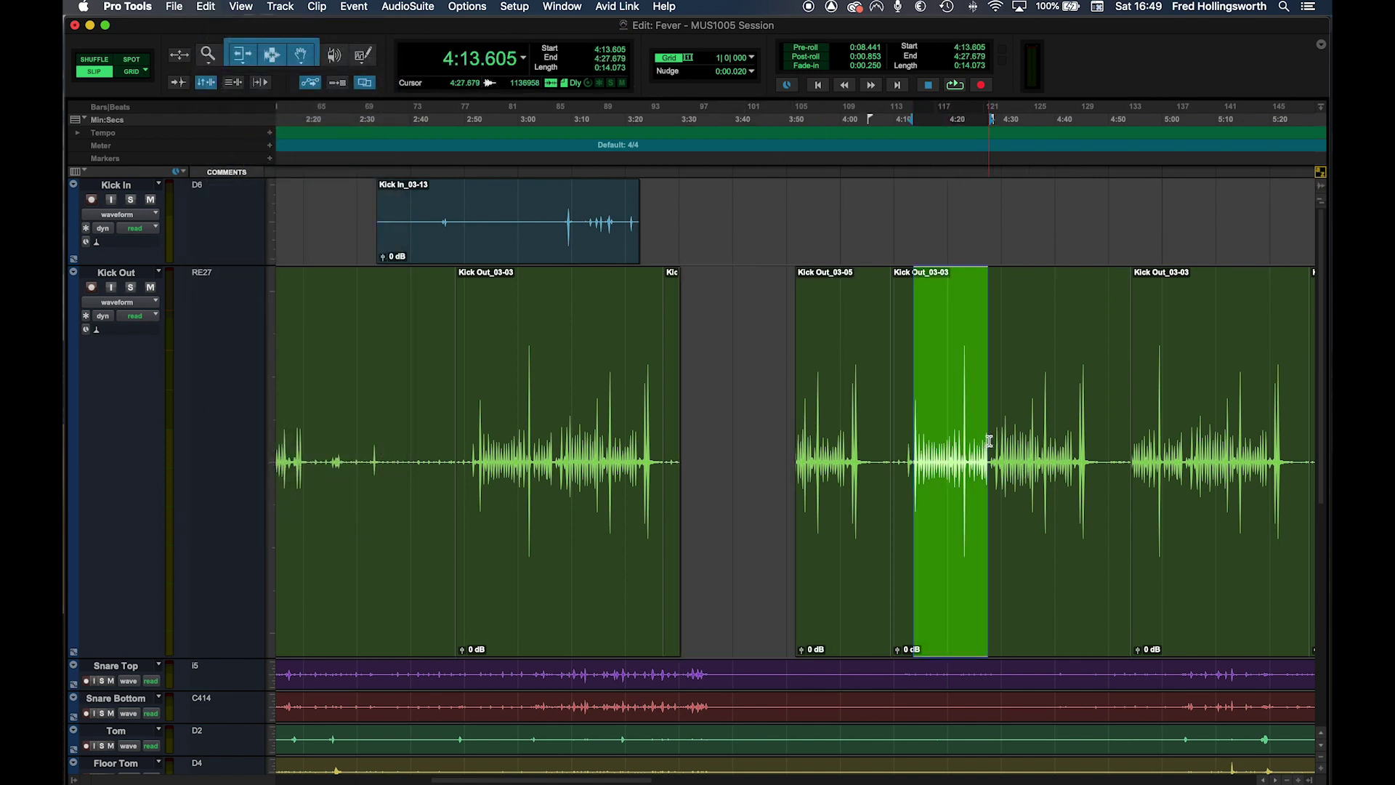
key(super+b)
drag(1055, 447, 730, 439)
key(super+b)
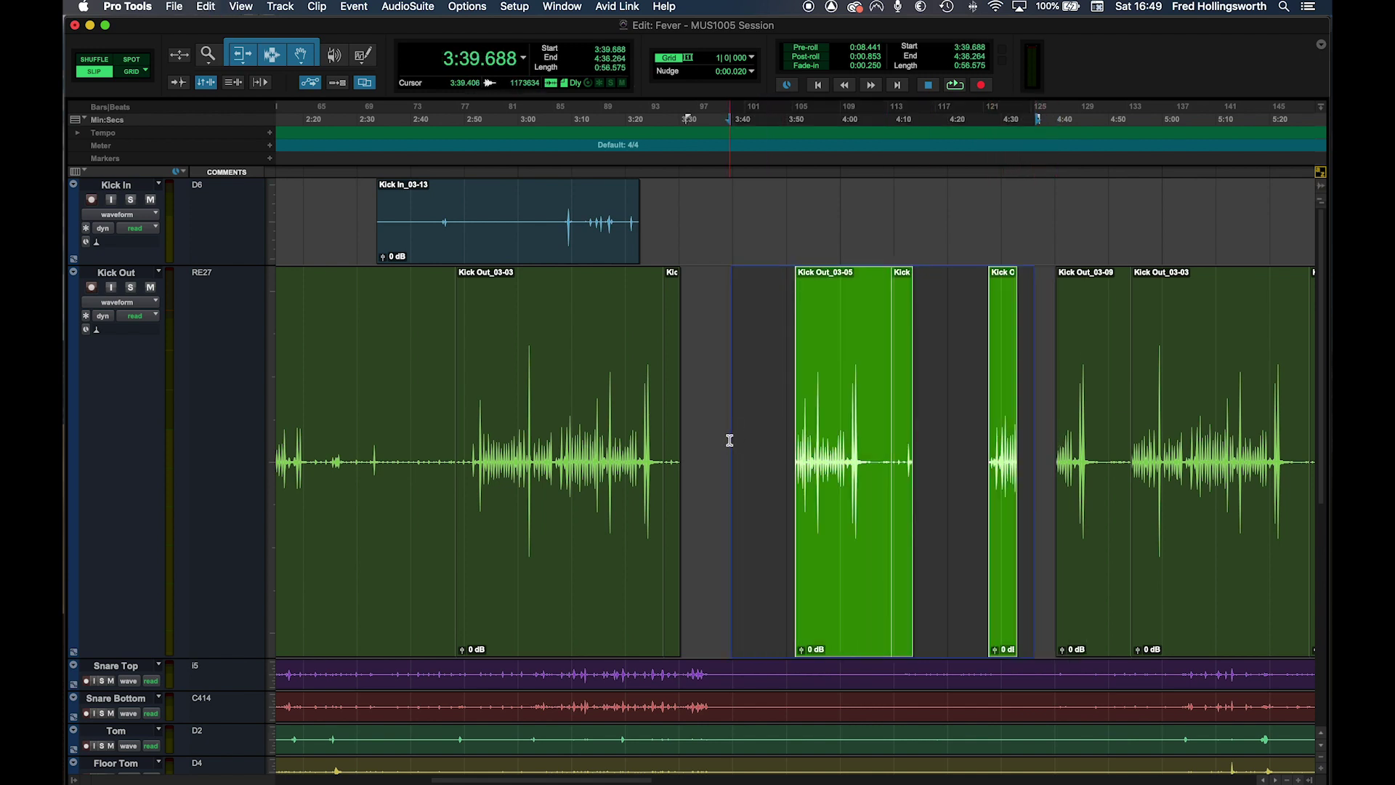
key(super+b)
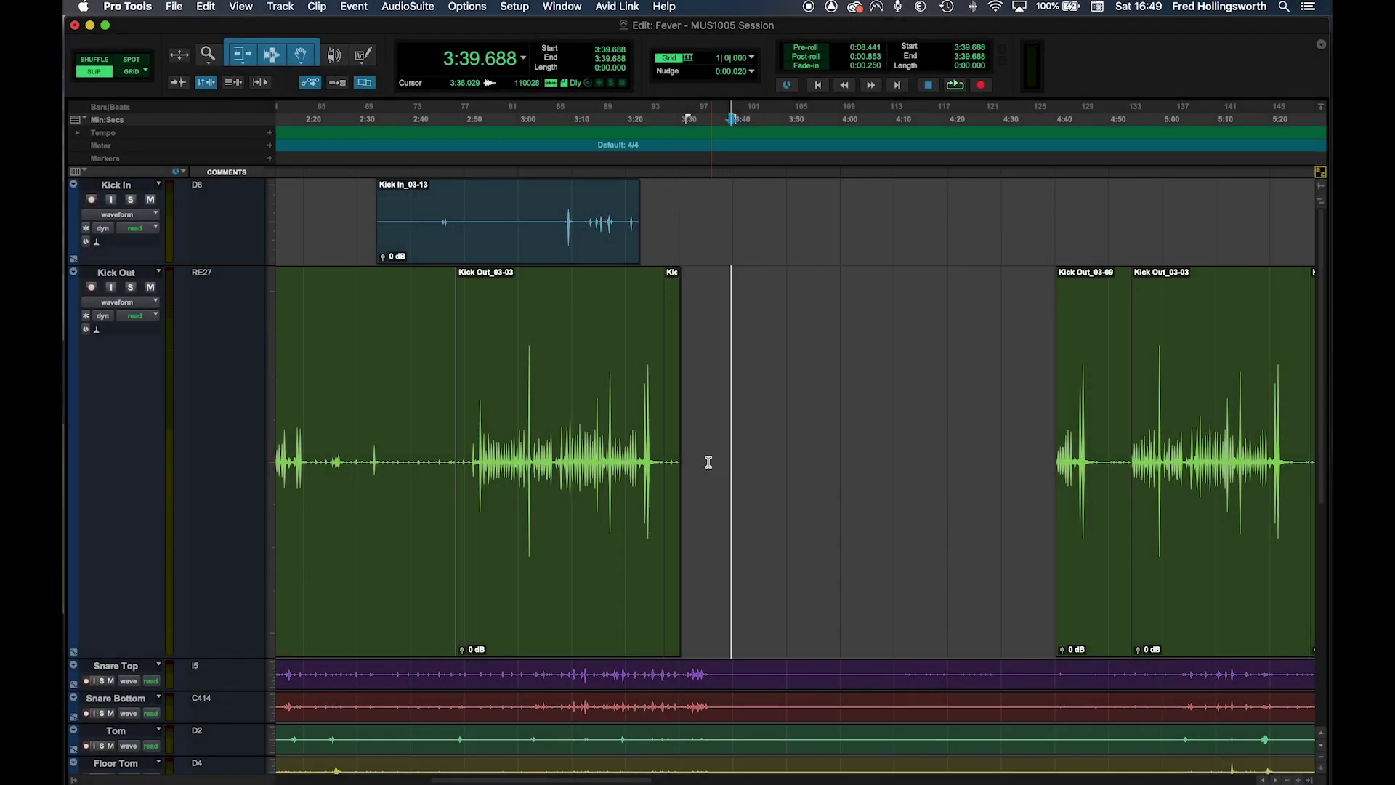
- Isolate the Kick Out clip between 2:50.993 and 3:25.474 by removing its tail and the audio back to 2:45.083
click(677, 506)
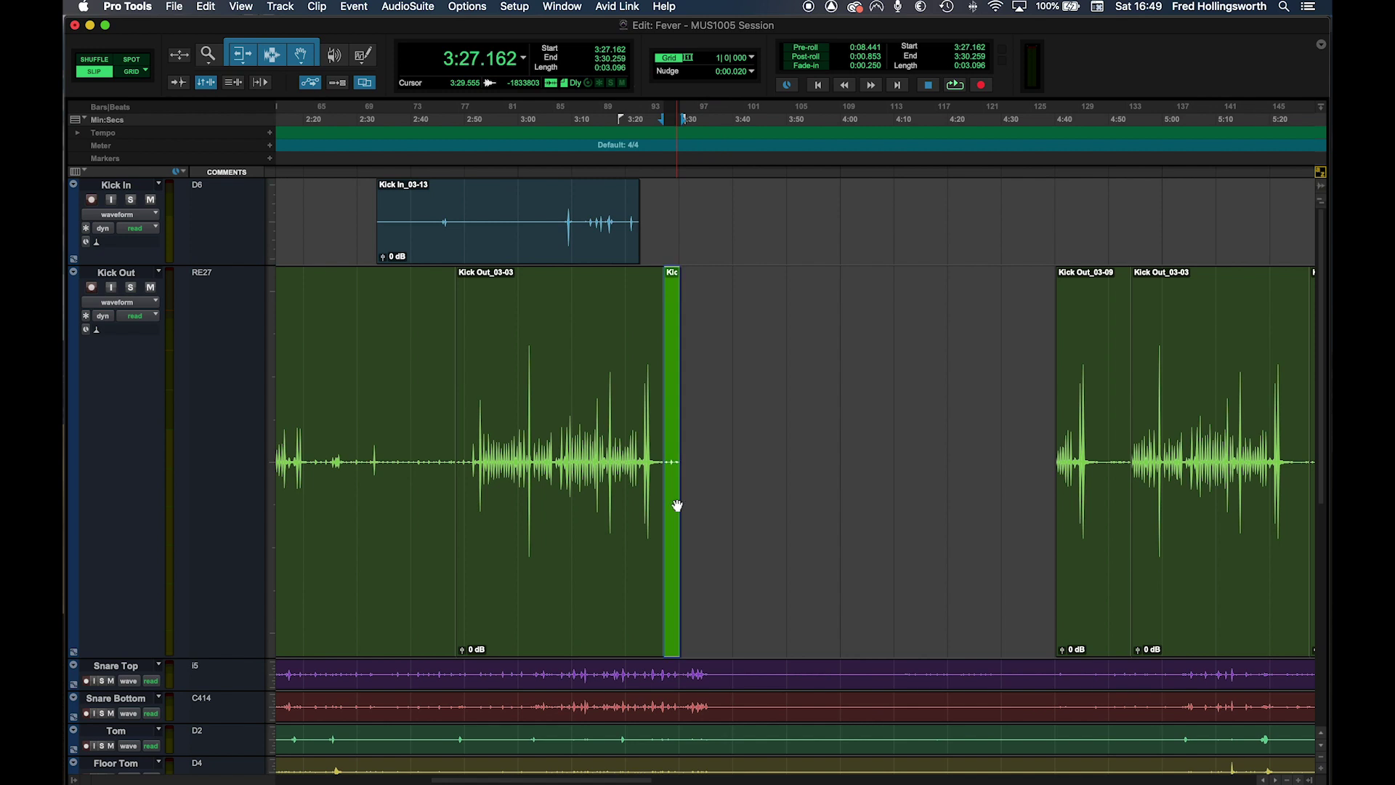
click(601, 534)
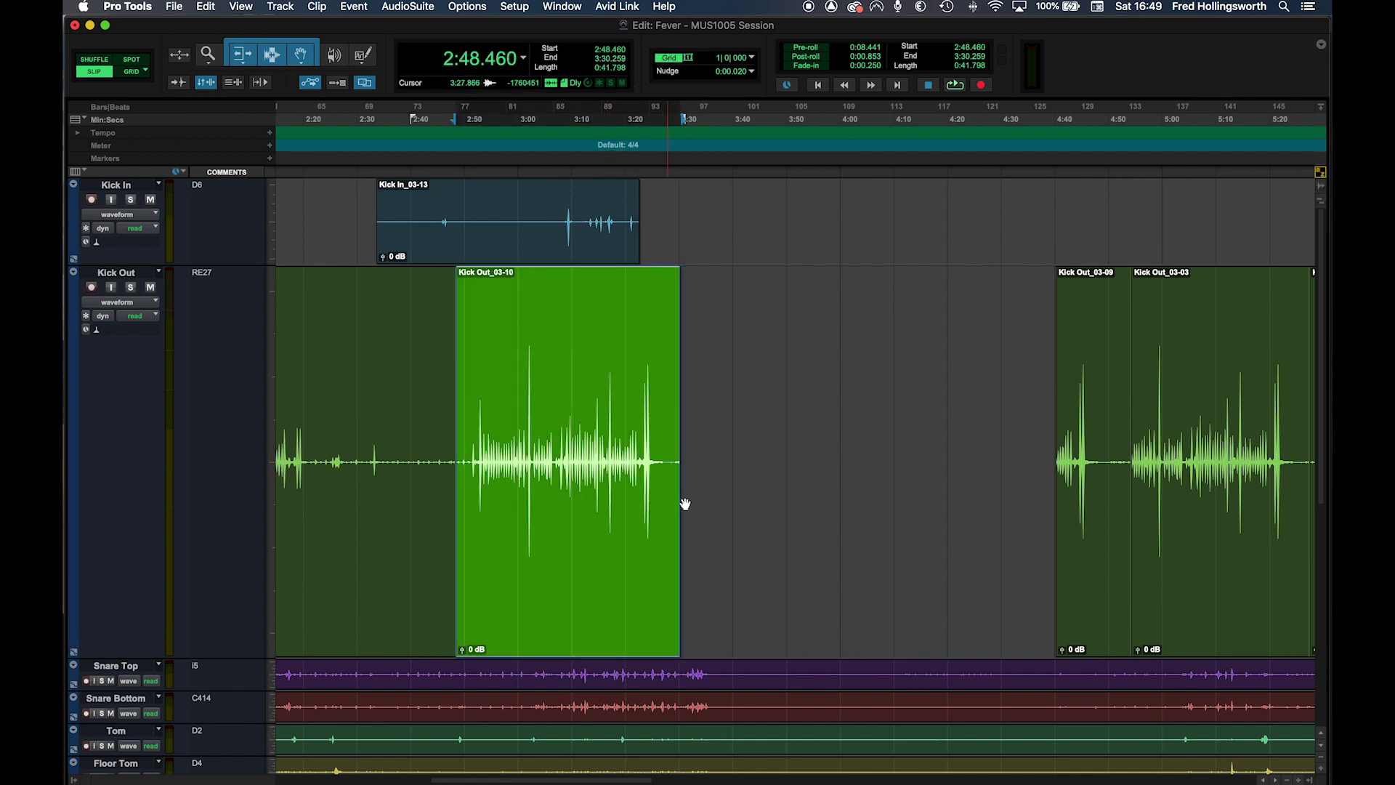
drag(704, 424, 655, 443)
key(Delete)
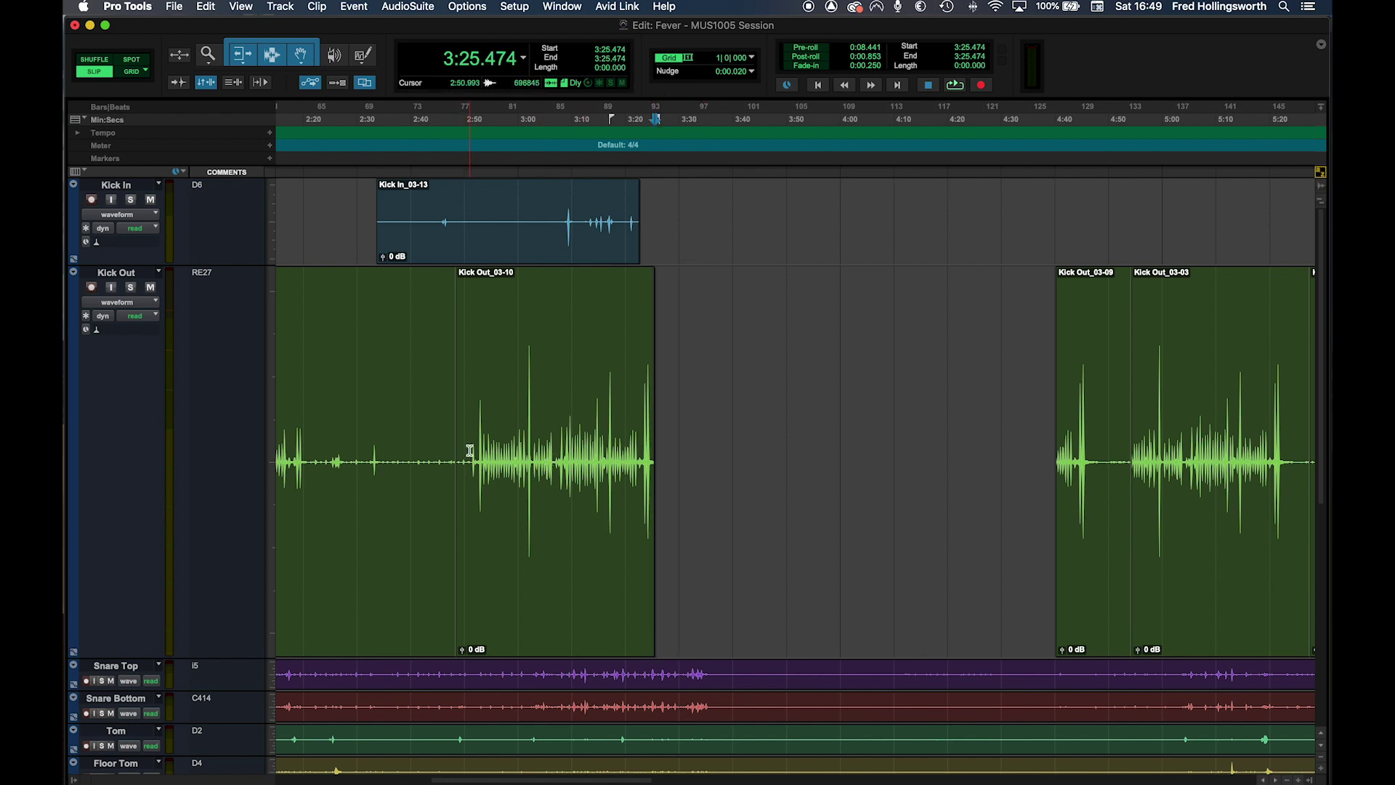
drag(469, 454, 439, 461)
key(Delete)
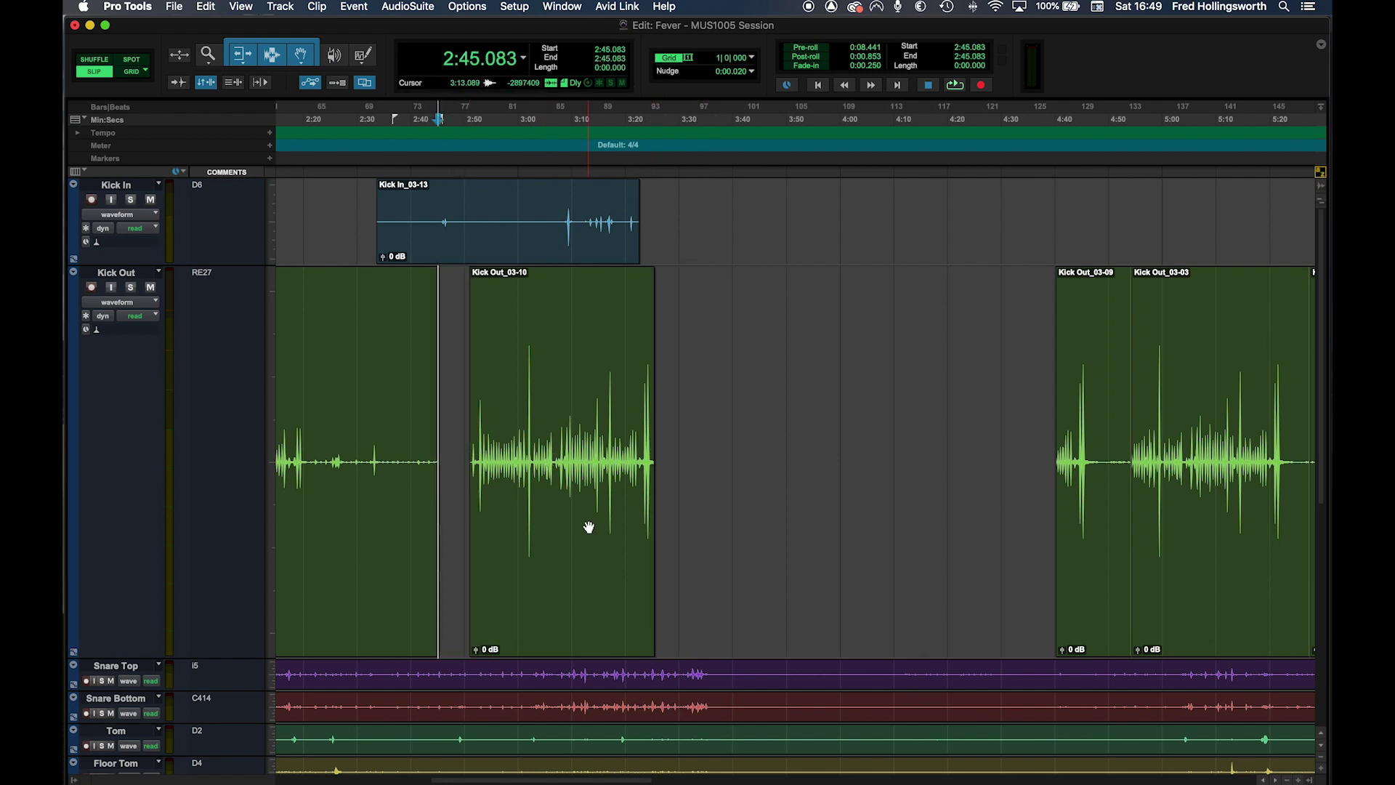
click(595, 530)
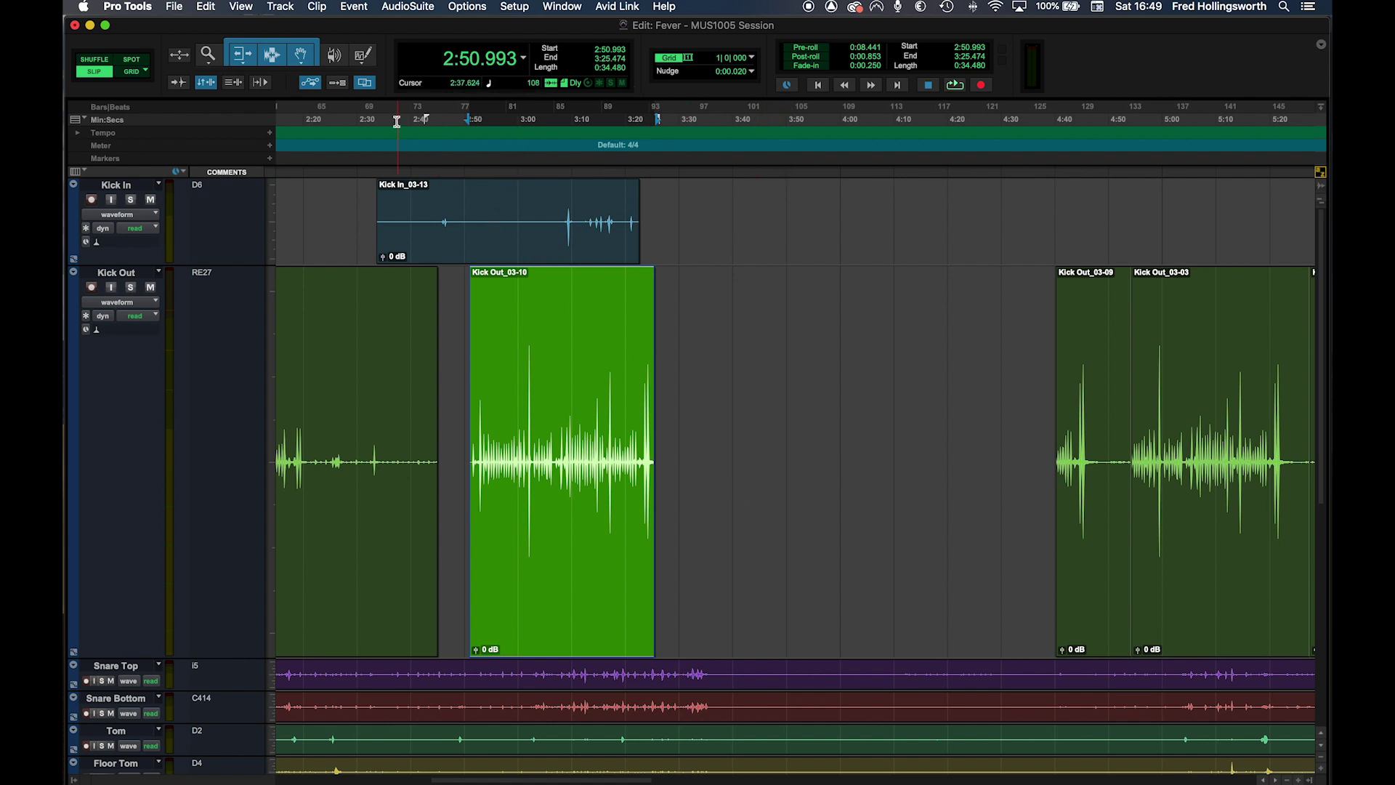
click(649, 349)
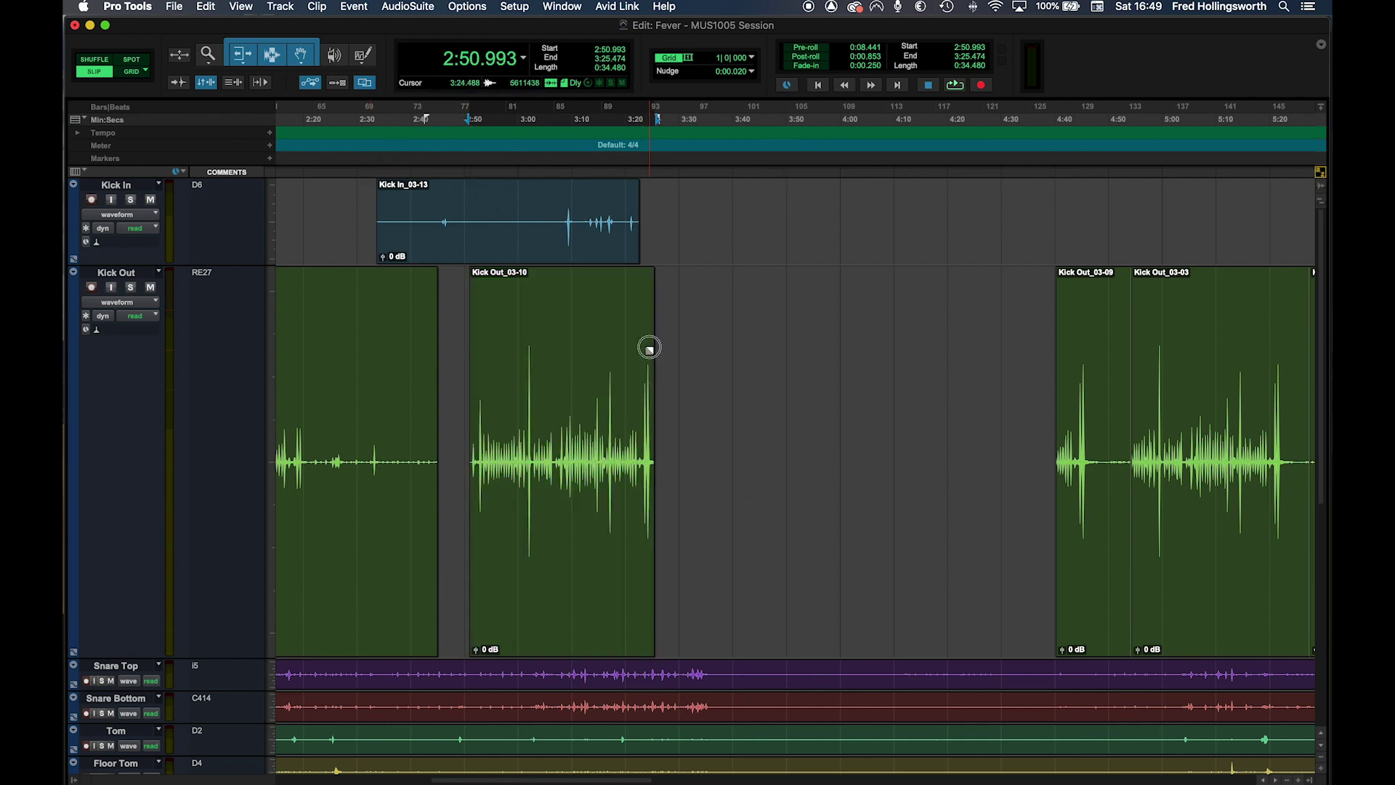
click(701, 351)
key(super+alt+z)
click(713, 356)
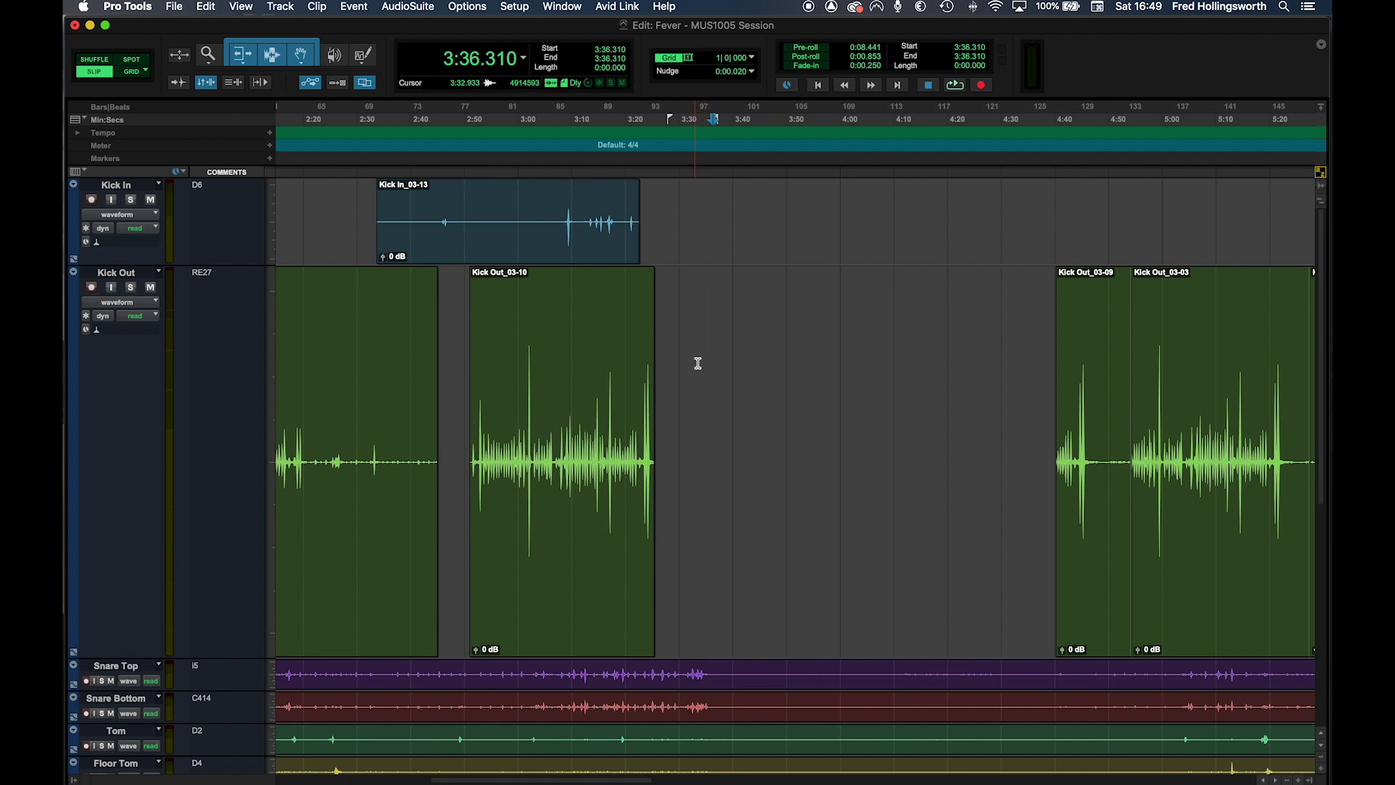
- Select the isolated Kick Out clip, review the playback options with Loop enabled, play the selection and stop it
click(588, 563)
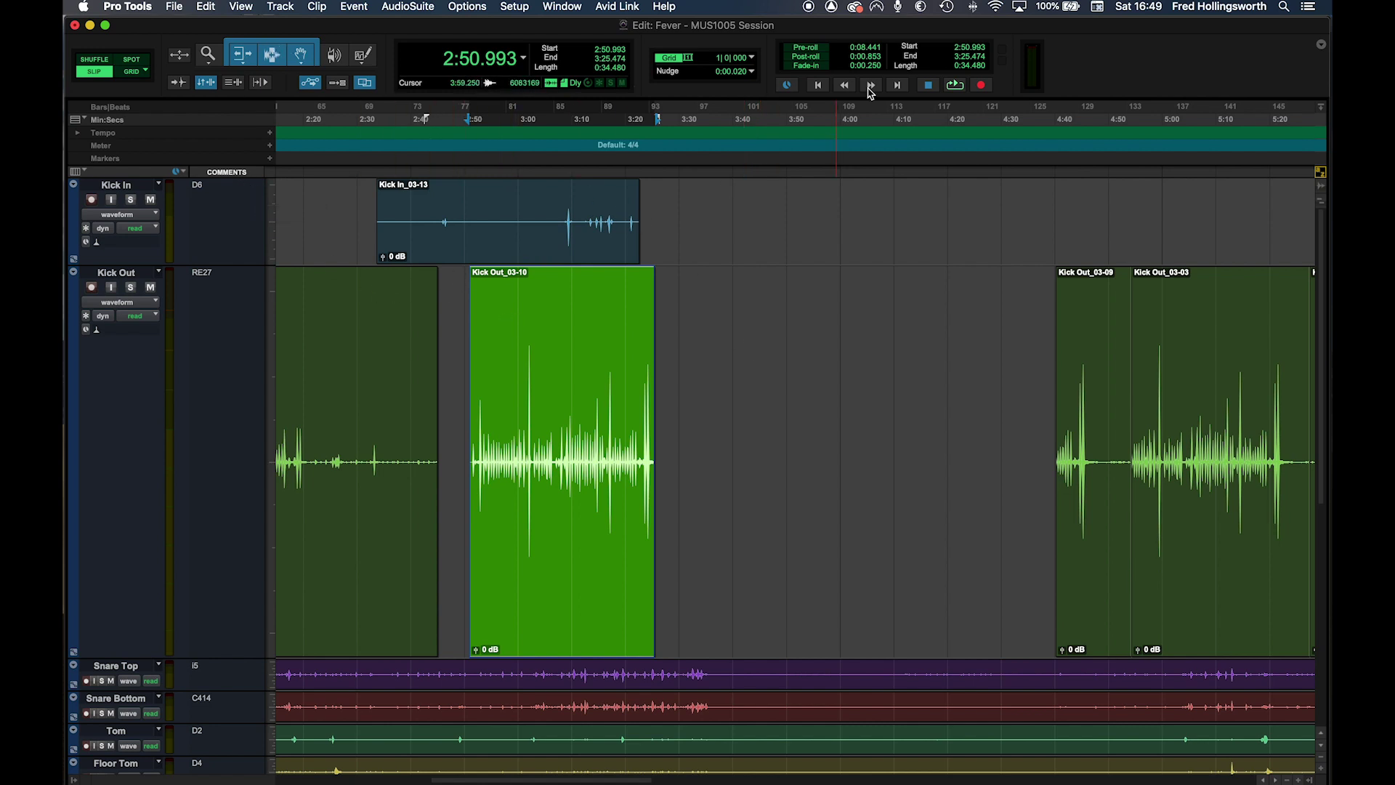
right_click(956, 89)
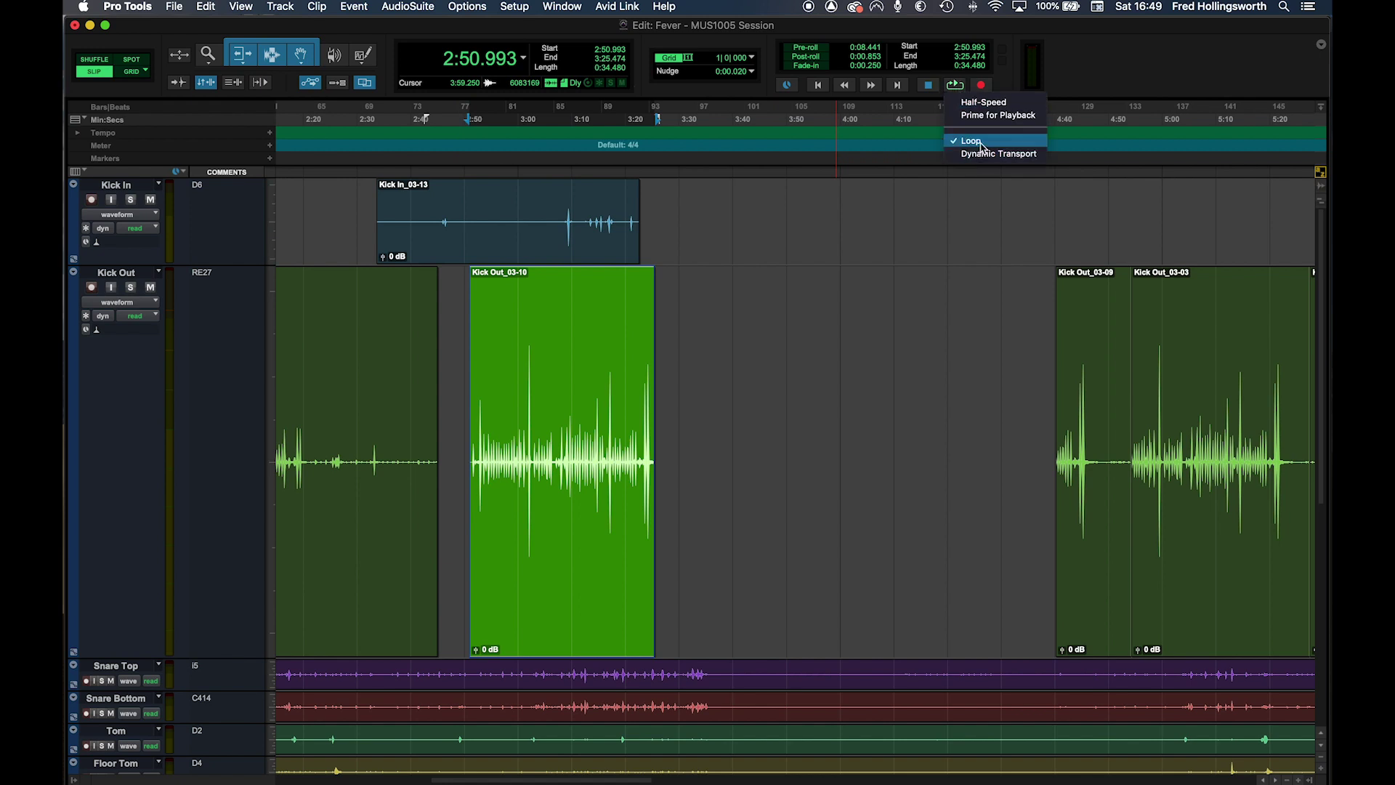
click(958, 88)
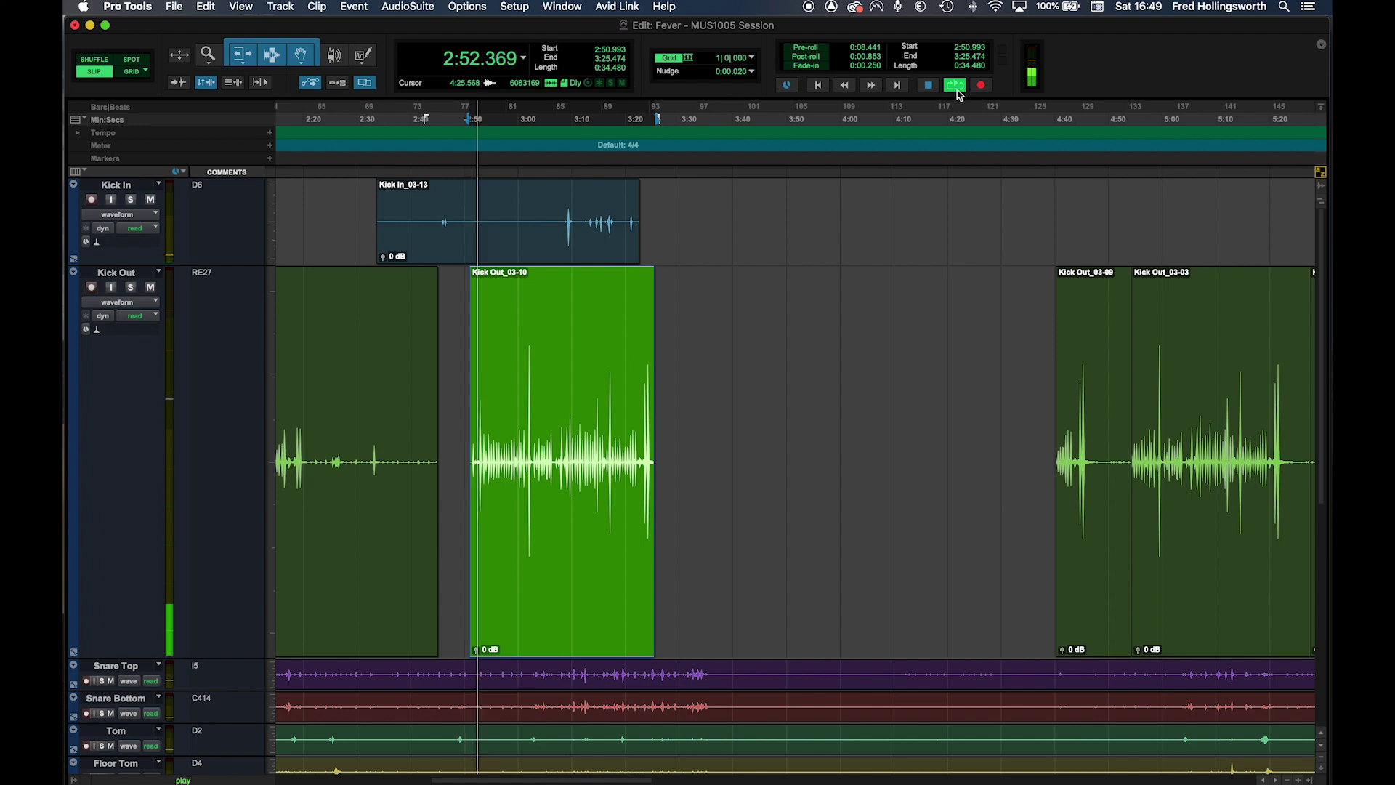
click(956, 88)
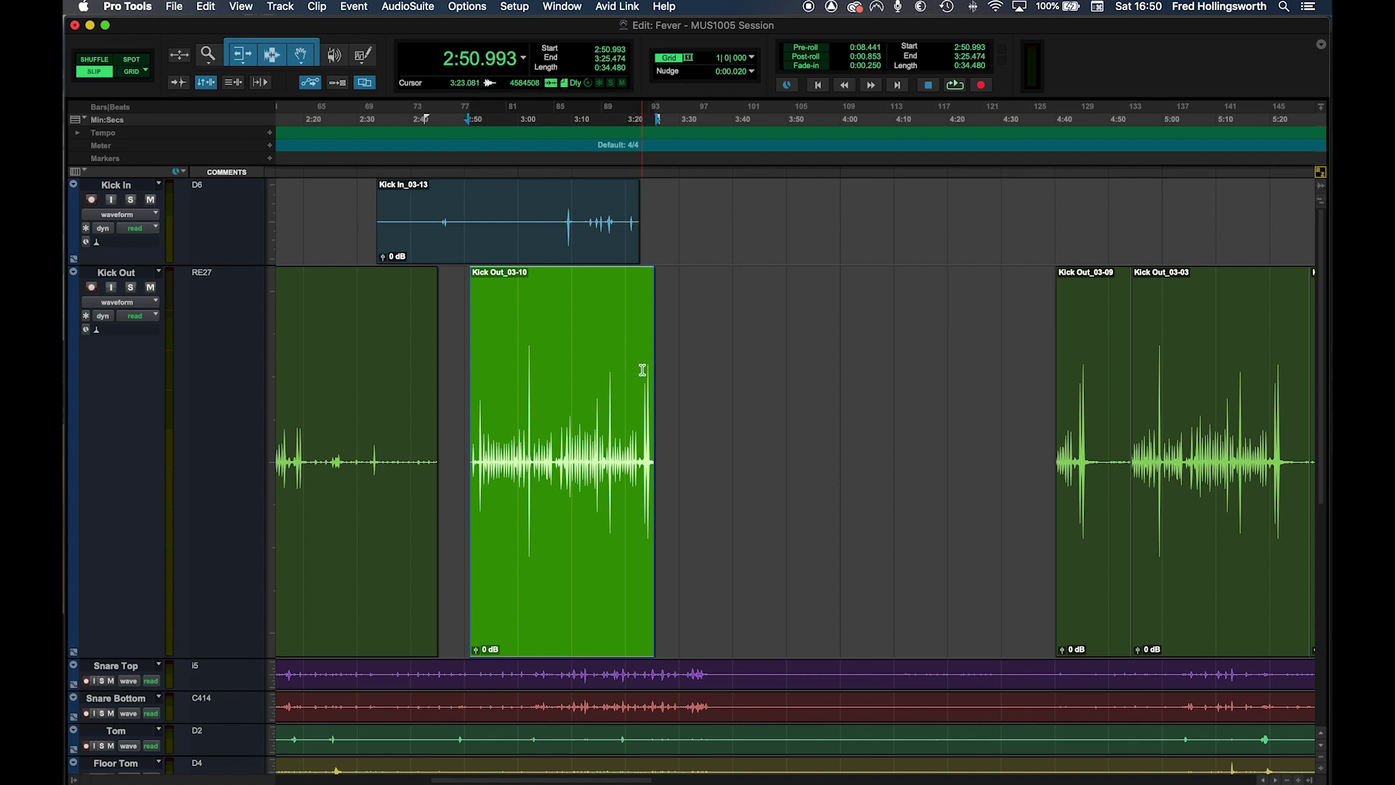
- Trim the isolated Kick Out clip to start at 2:51.732 and end at 3:24.664
key(super+bracketright)
key(super+bracketright)
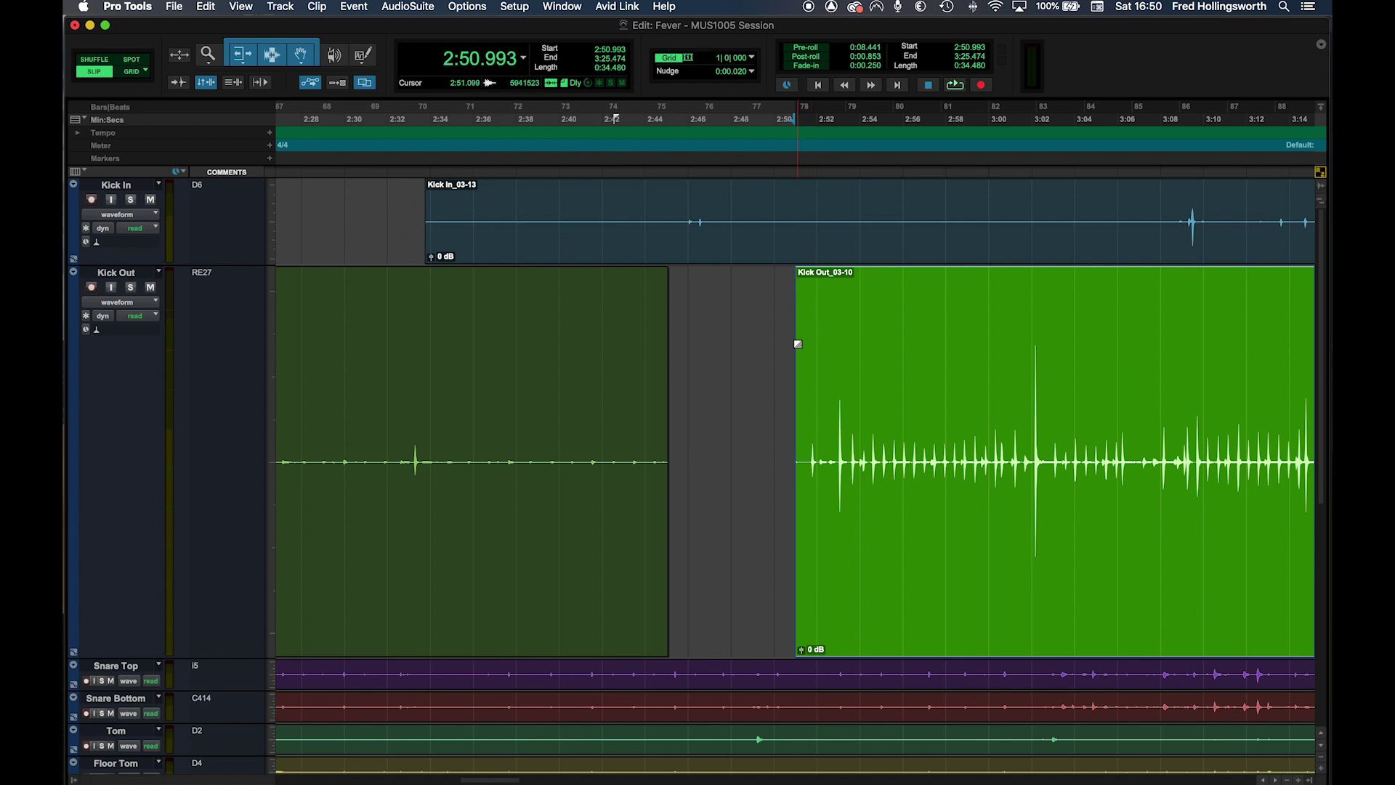
drag(796, 446, 816, 442)
scroll(811, 445, right, 10)
key(super+bracketleft)
key(super+bracketleft)
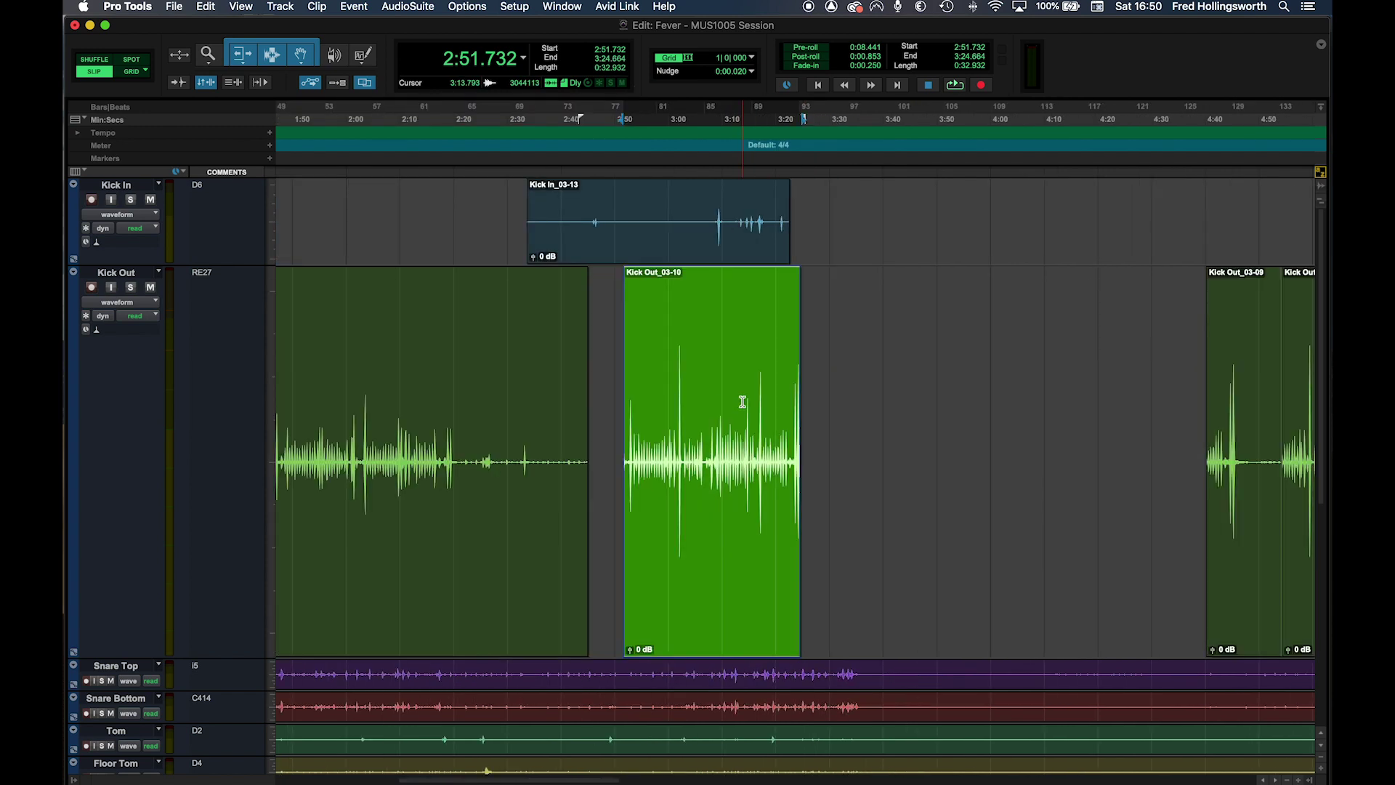
- Duplicate the trimmed Kick Out clip twice, placing the copies back to back at 3:24.664 and 3:57.597
click(216, 7)
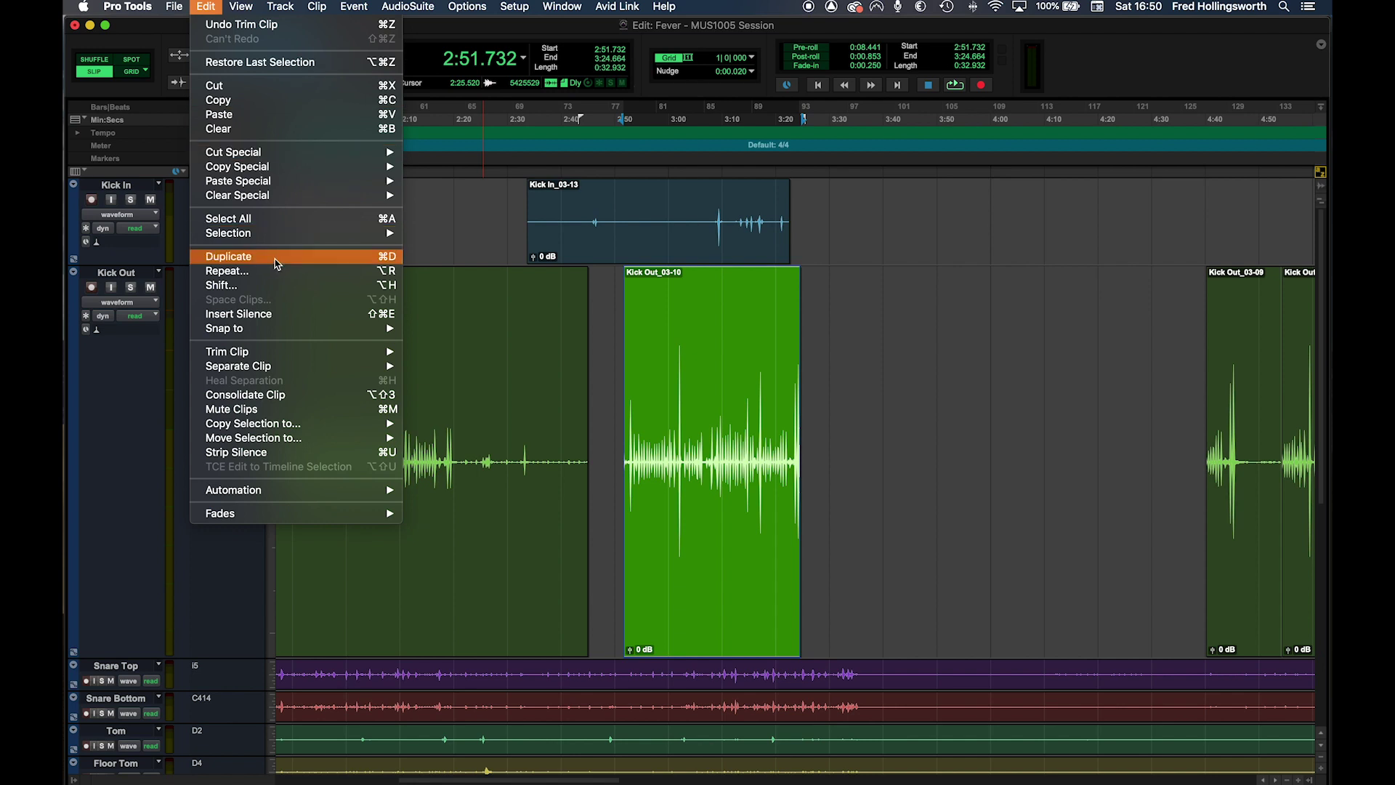
click(276, 263)
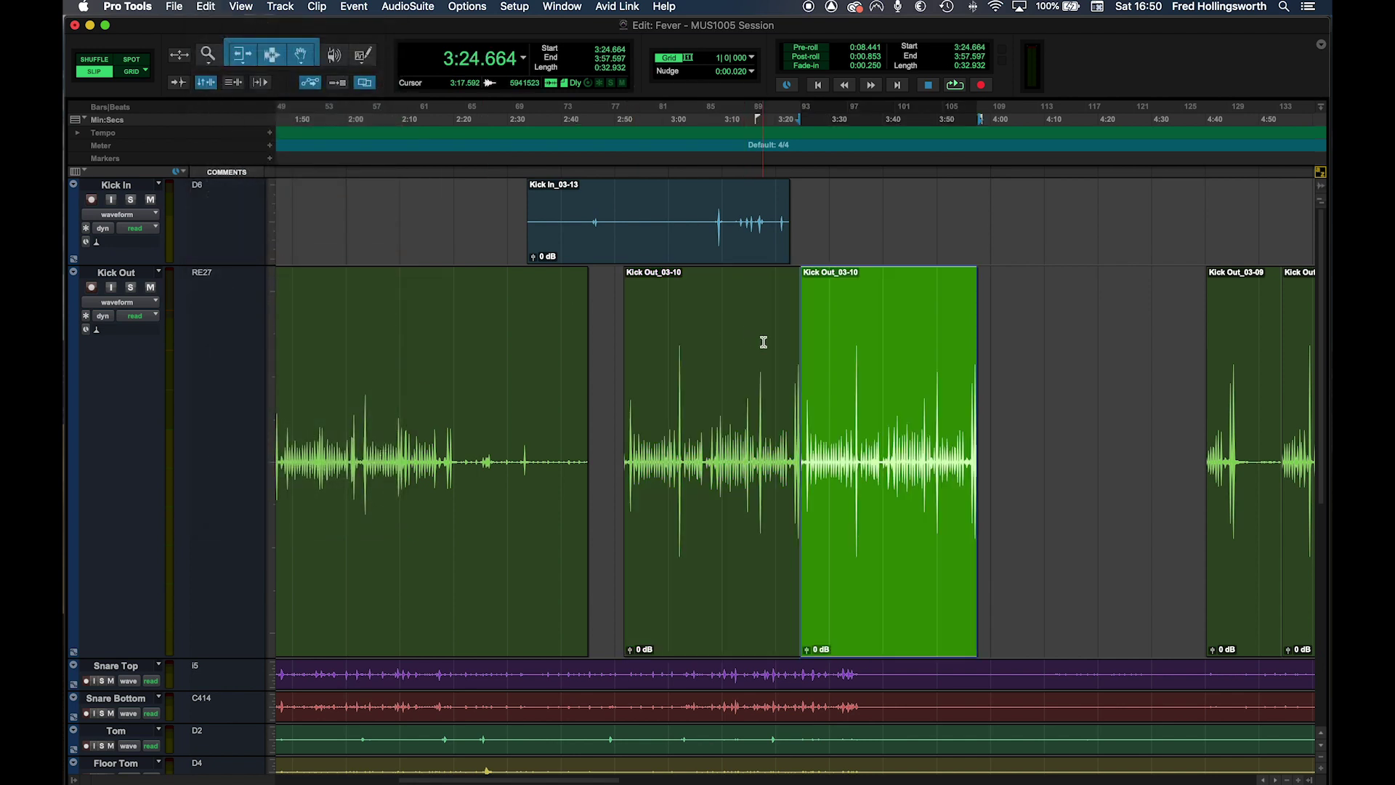
key(super+d)
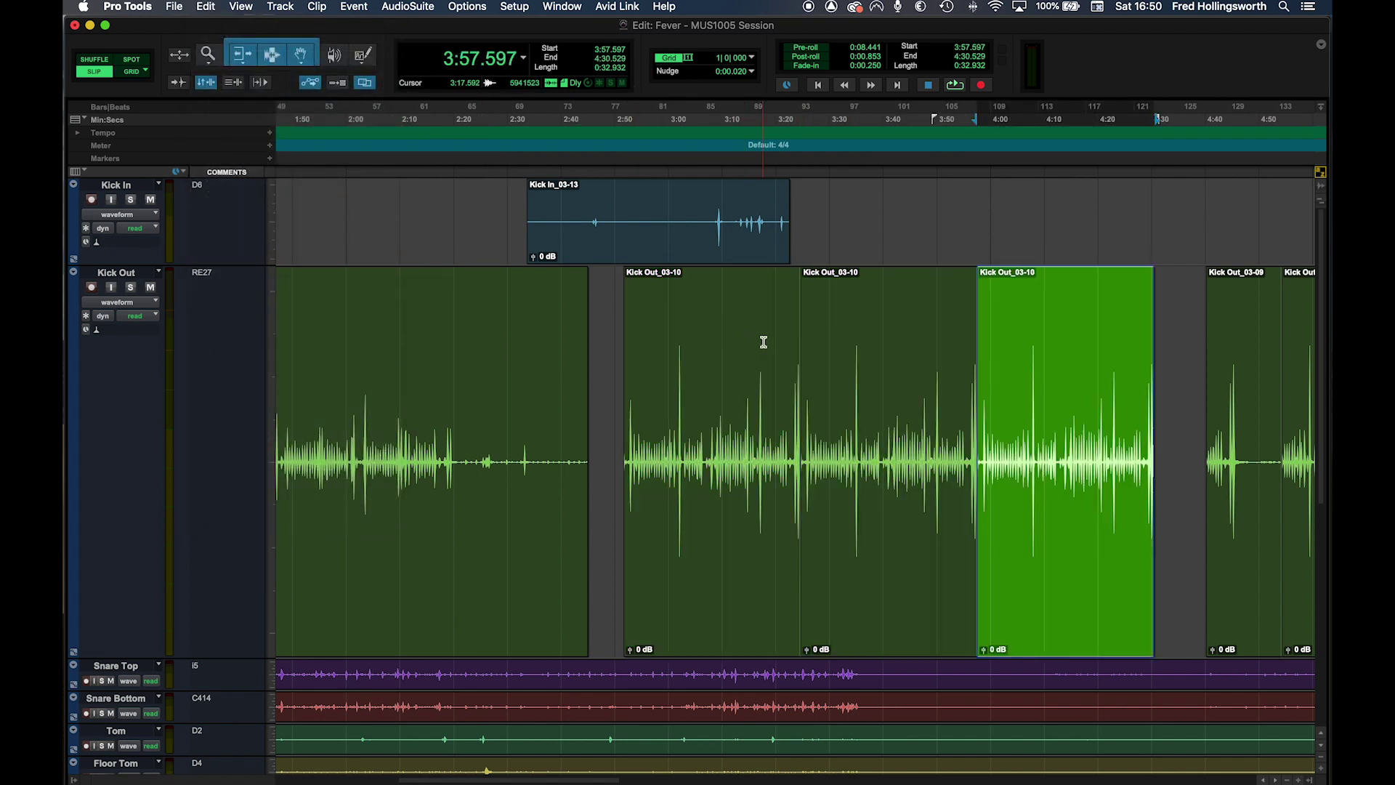
- Duplicate the Kick Out clip at 3:57.597 seven more times back to back, with the last copy starting at 7:48.122
key(super+d)
scroll(816, 349, right, 5)
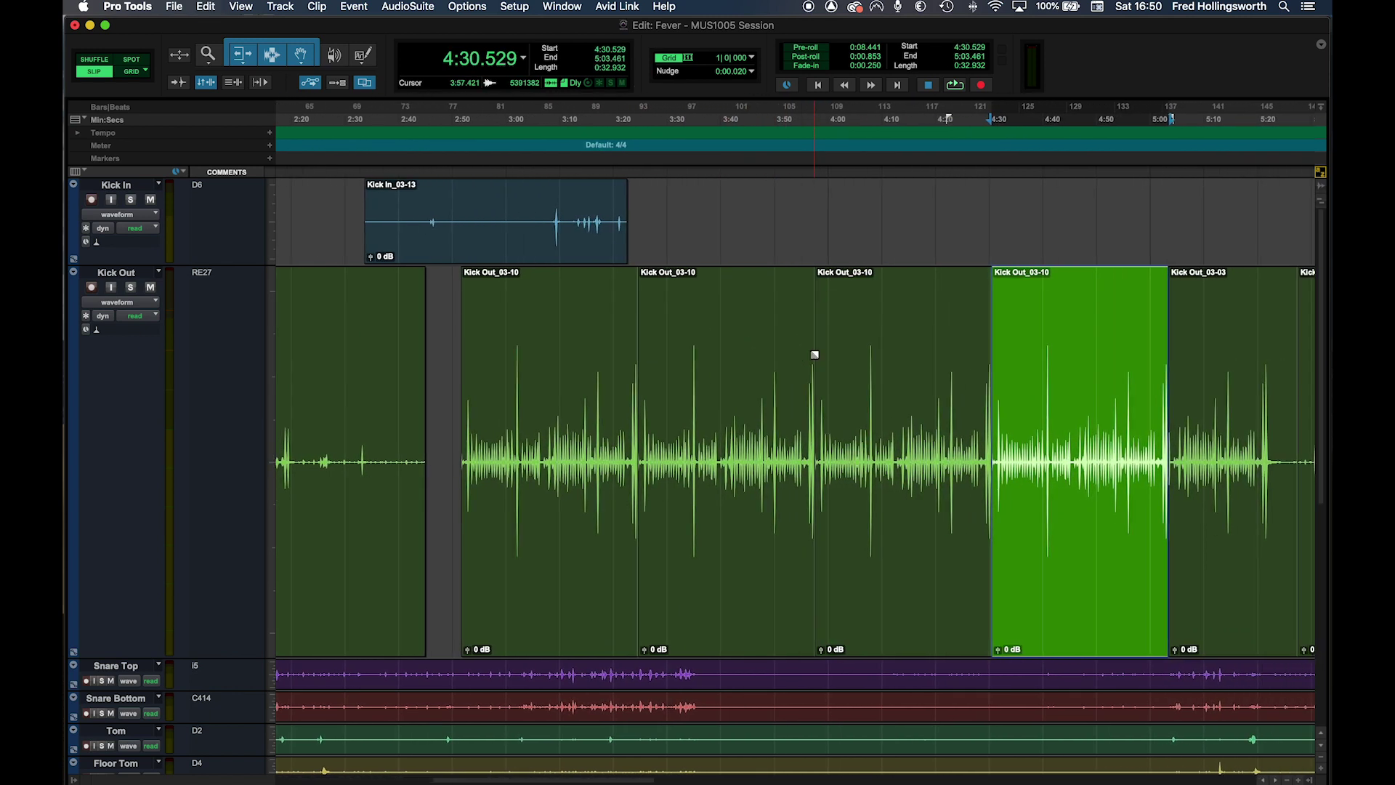
key(super+d)
key(super+d)
scroll(816, 353, right, 9)
key(super+d)
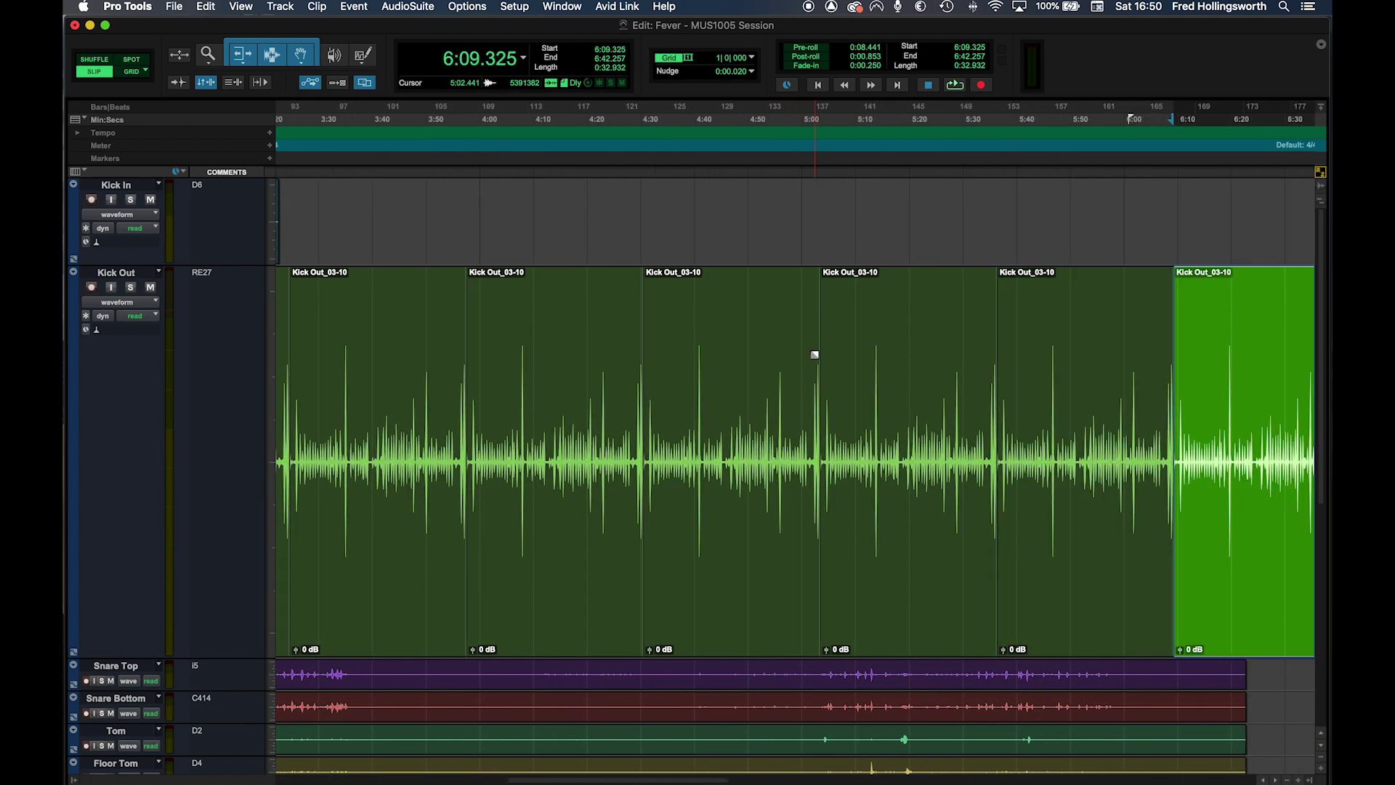
key(super+d)
scroll(815, 354, right, 1)
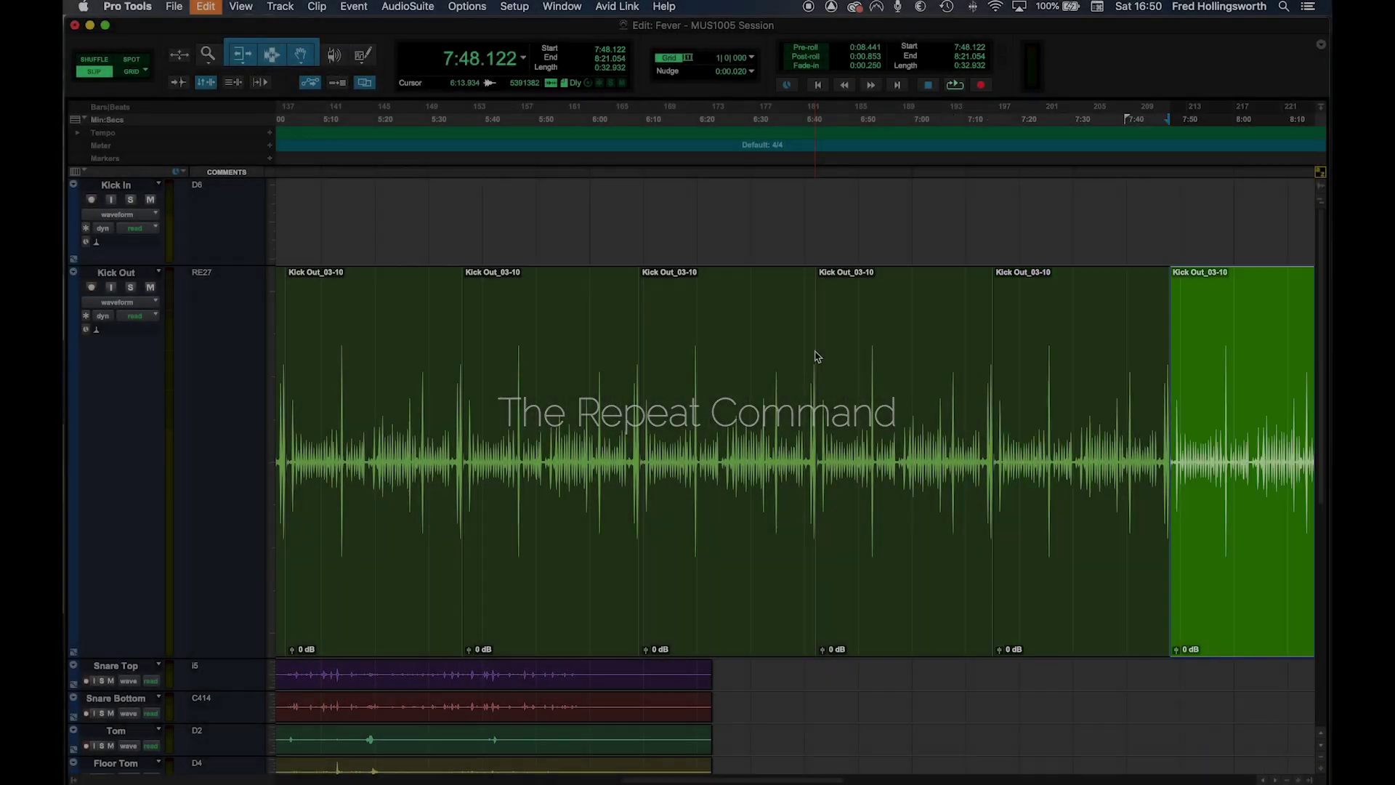
- Delete all Kick Out clips that follow the isolated clip between 2:51.732 and 3:24.664
scroll(815, 356, down, 2)
scroll(816, 355, right, 2)
scroll(815, 353, up, 2)
scroll(814, 352, left, 16)
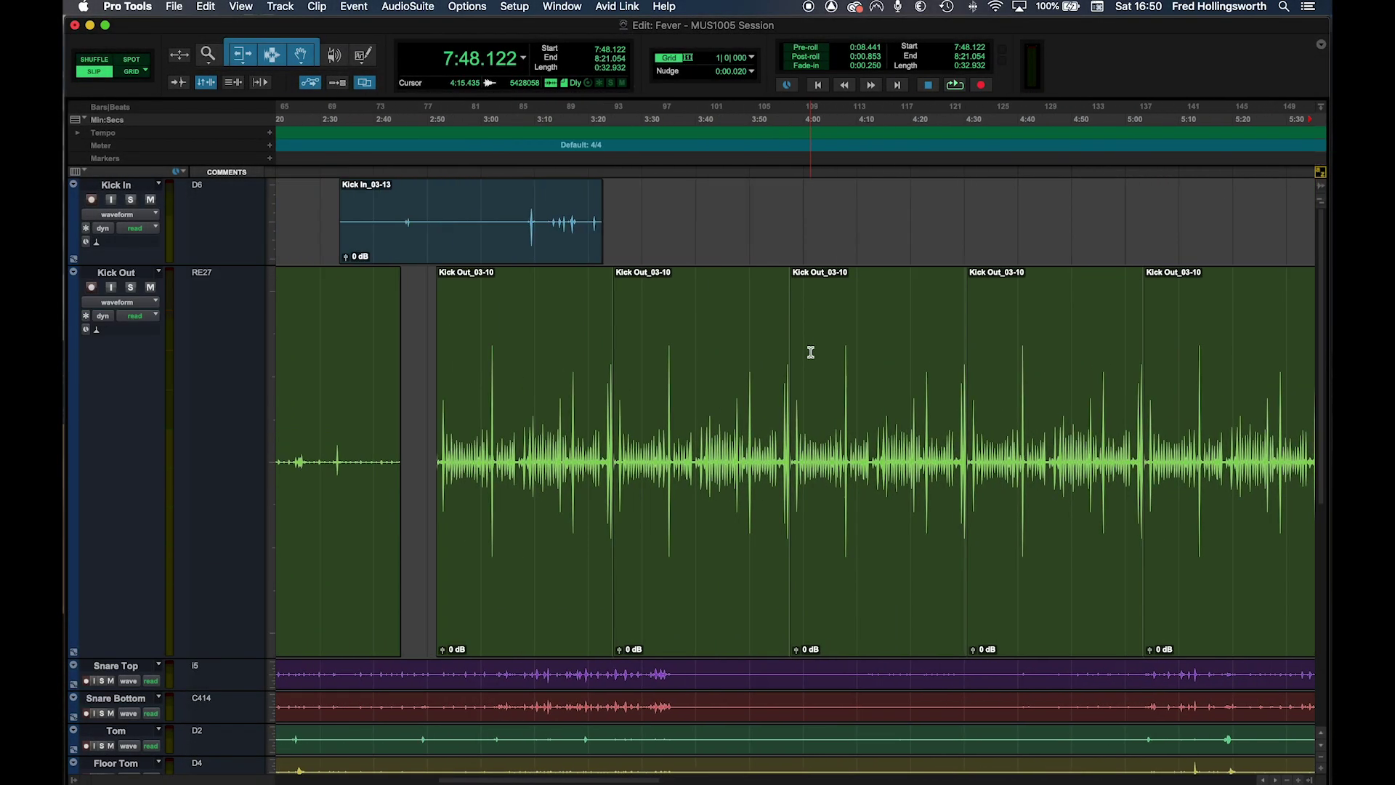
scroll(811, 352, down, 5)
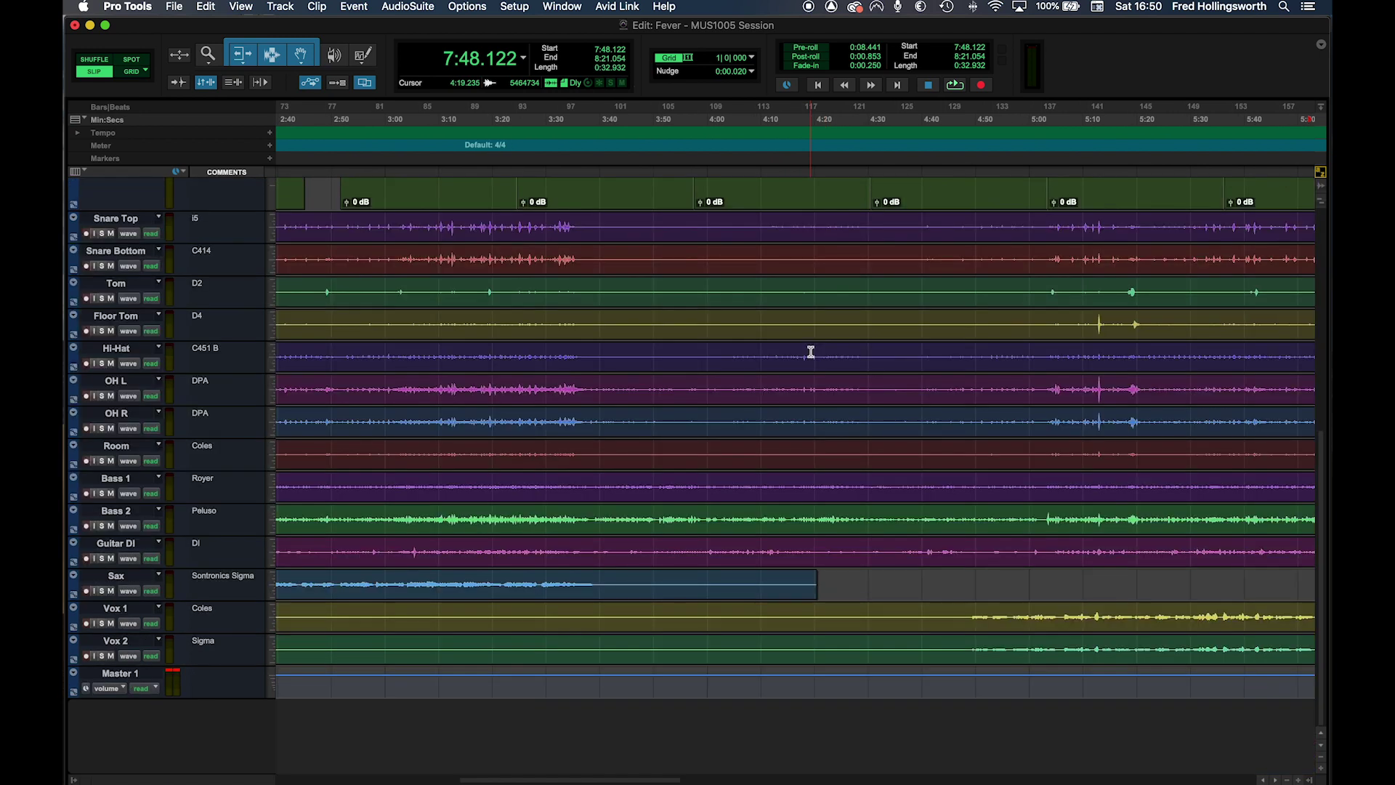
scroll(811, 351, up, 5)
scroll(811, 351, down, 2)
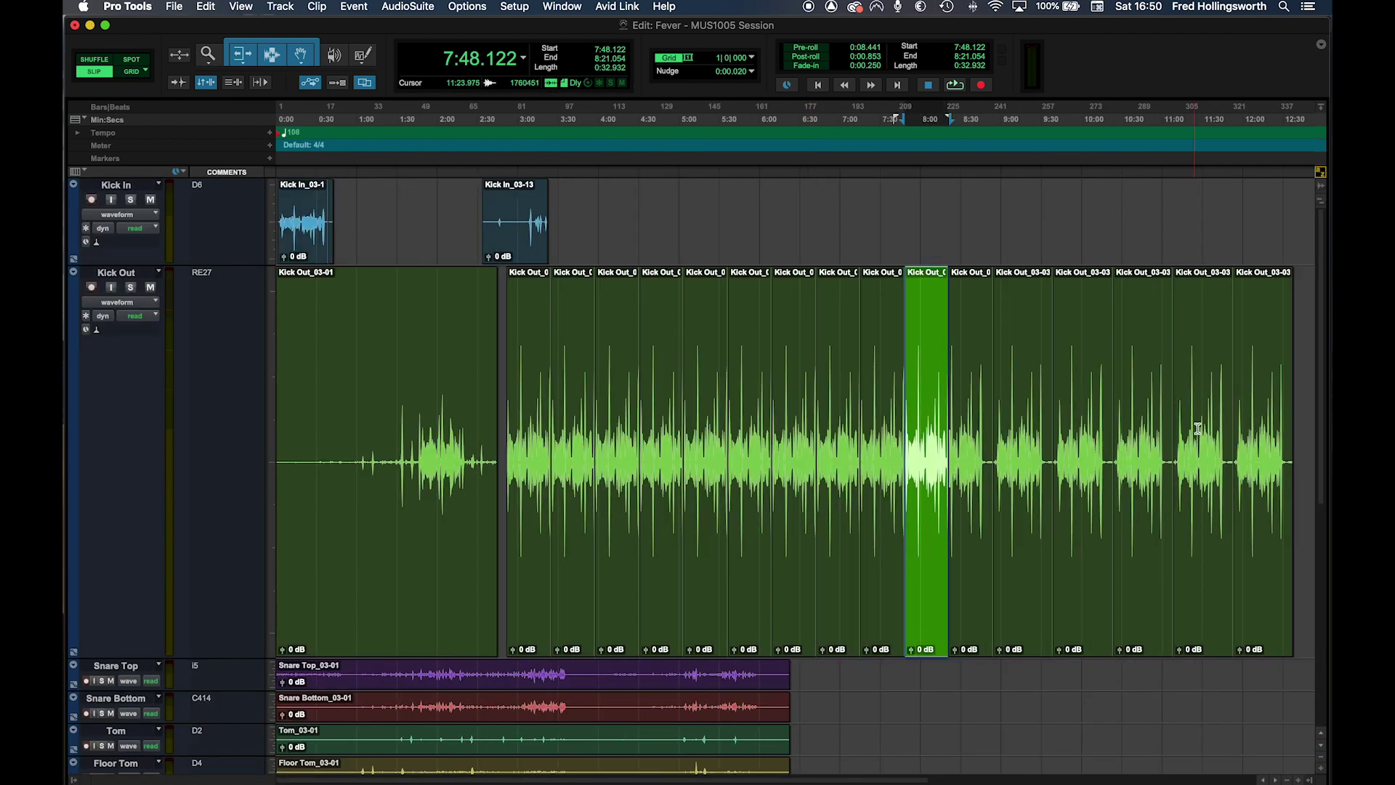
drag(1307, 460, 568, 501)
key(Delete)
click(565, 563)
key(Delete)
- Repeat the isolated Kick Out clip at 2:51.732 eight times with the Repeat command, and clear the selection
click(526, 595)
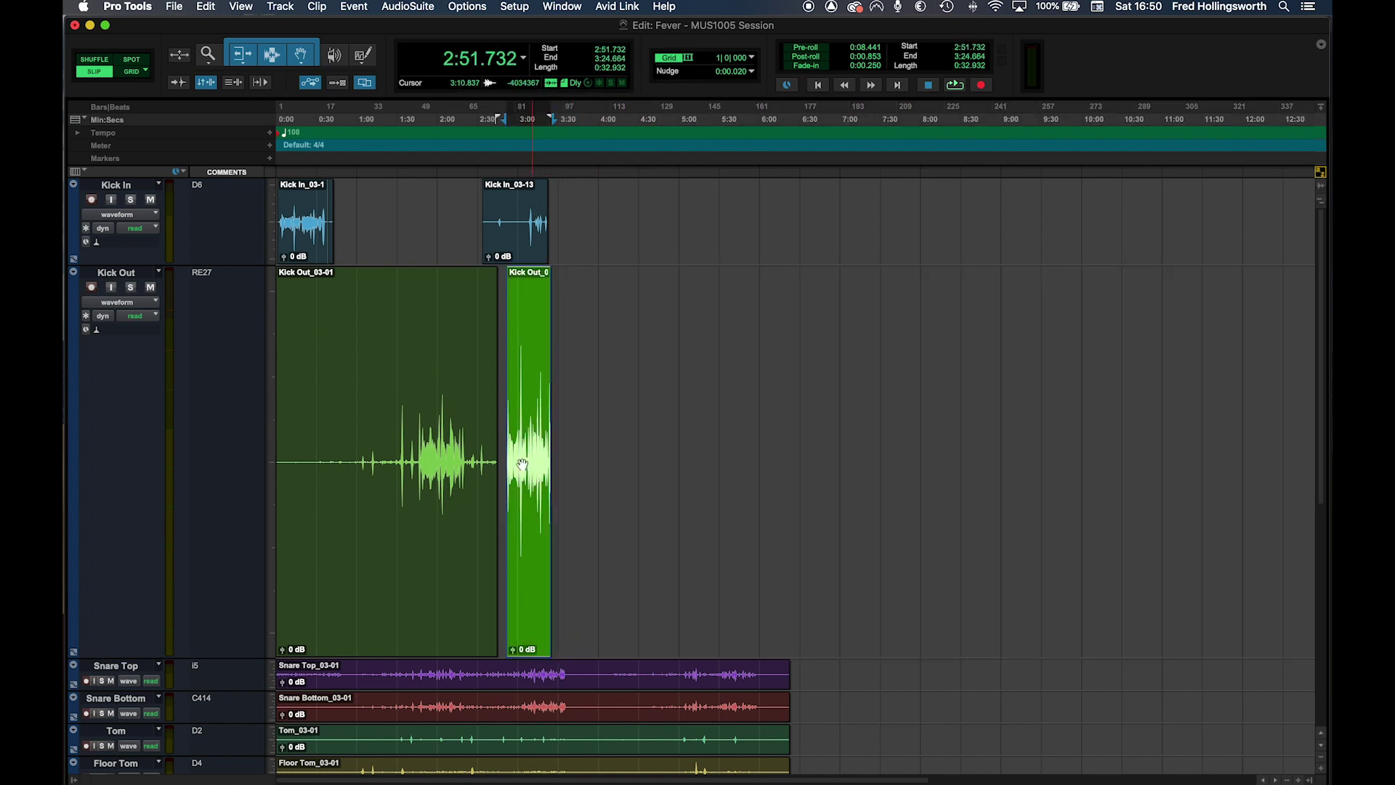
click(626, 373)
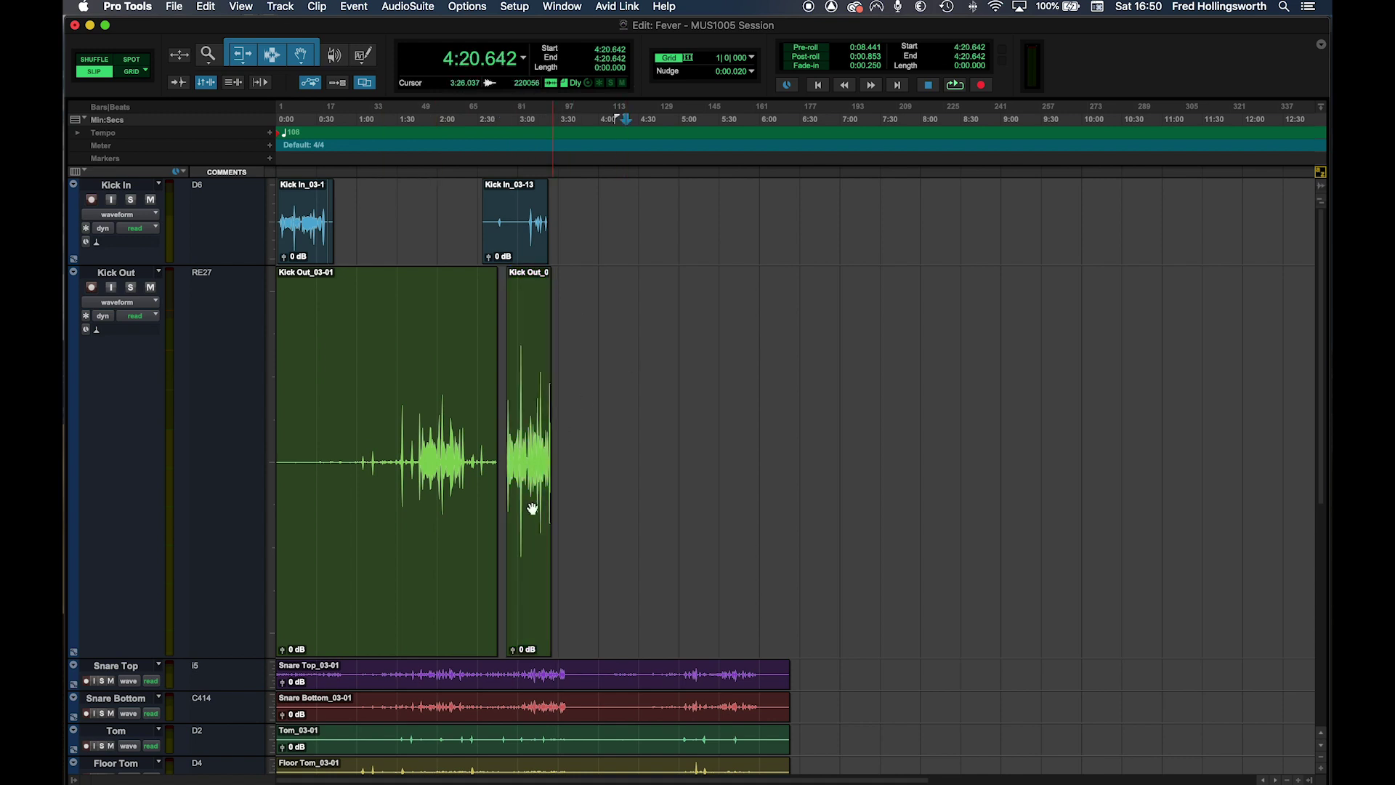
click(529, 582)
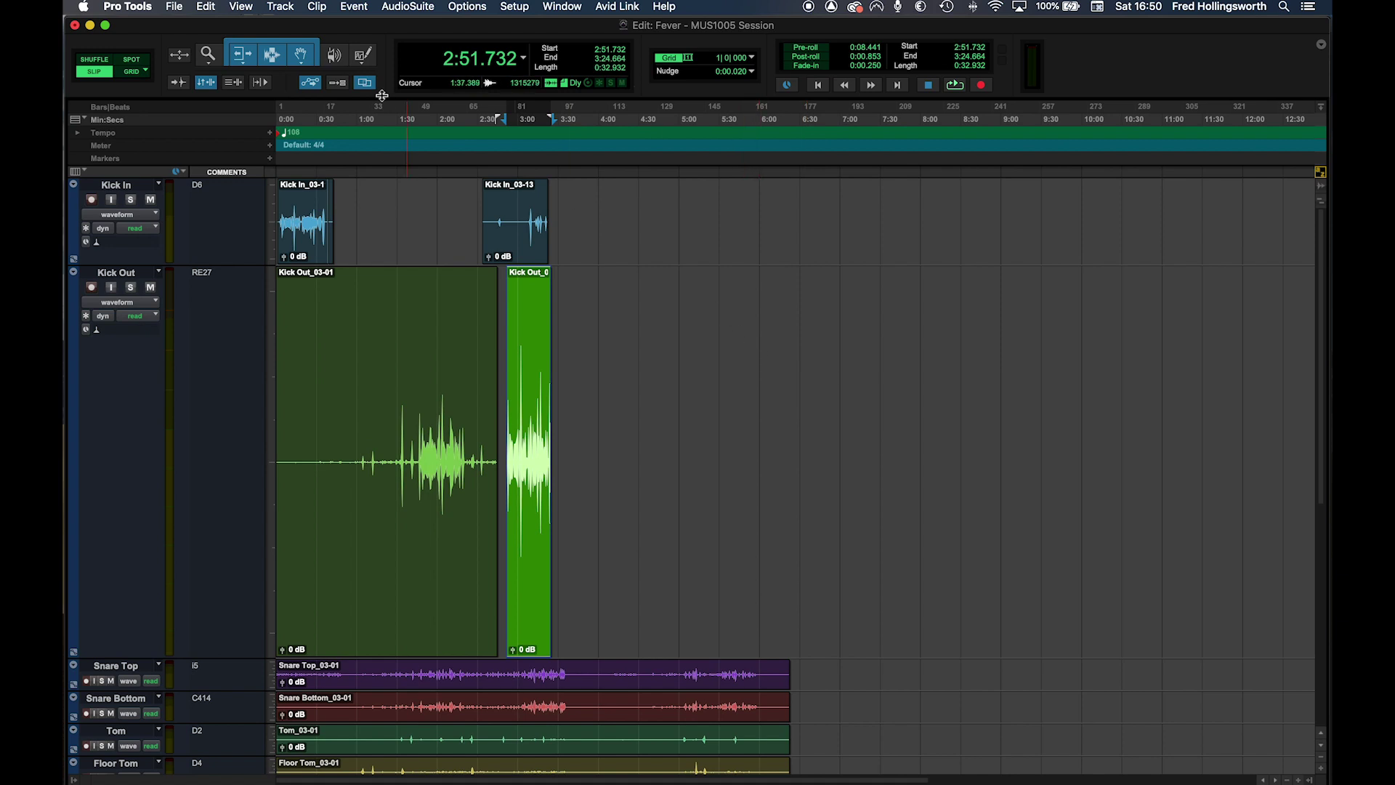
click(210, 7)
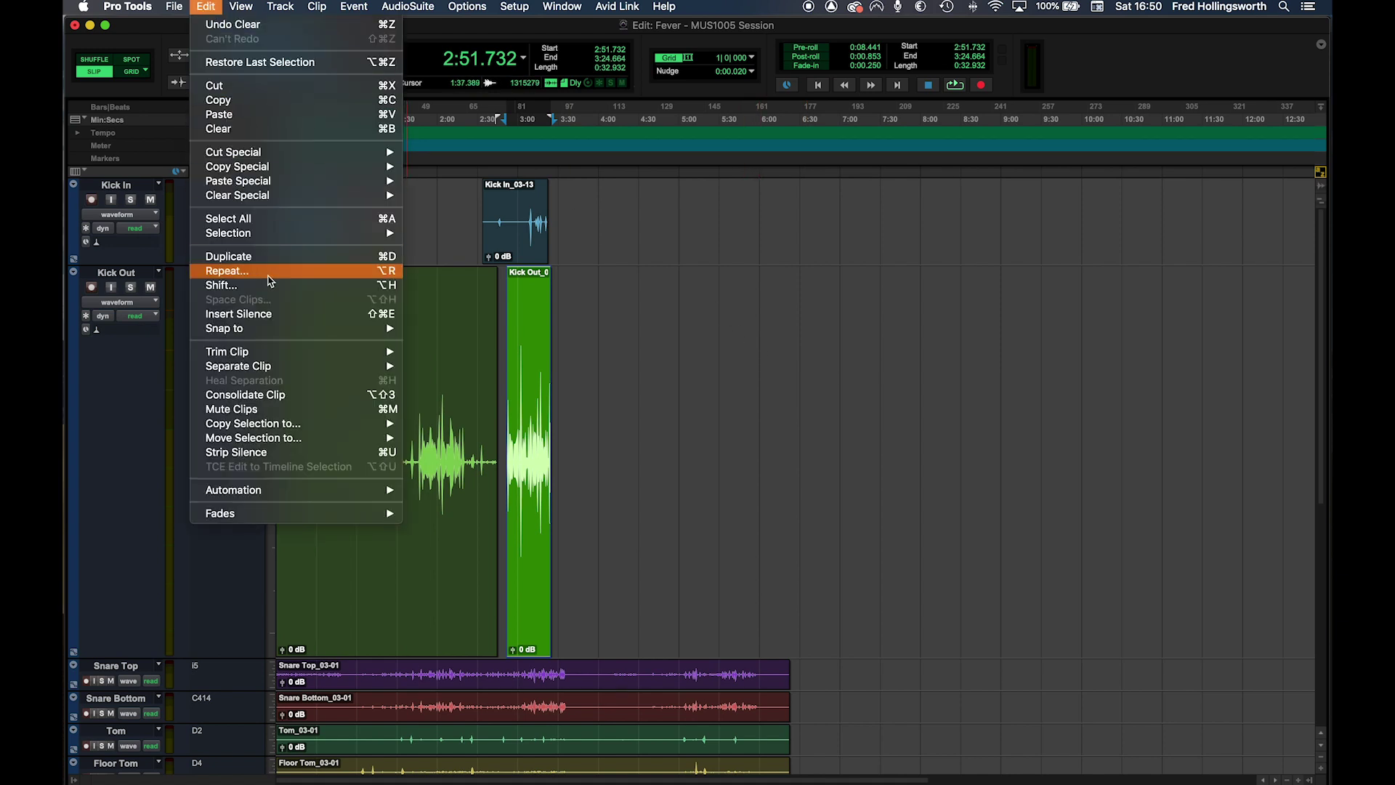
click(271, 276)
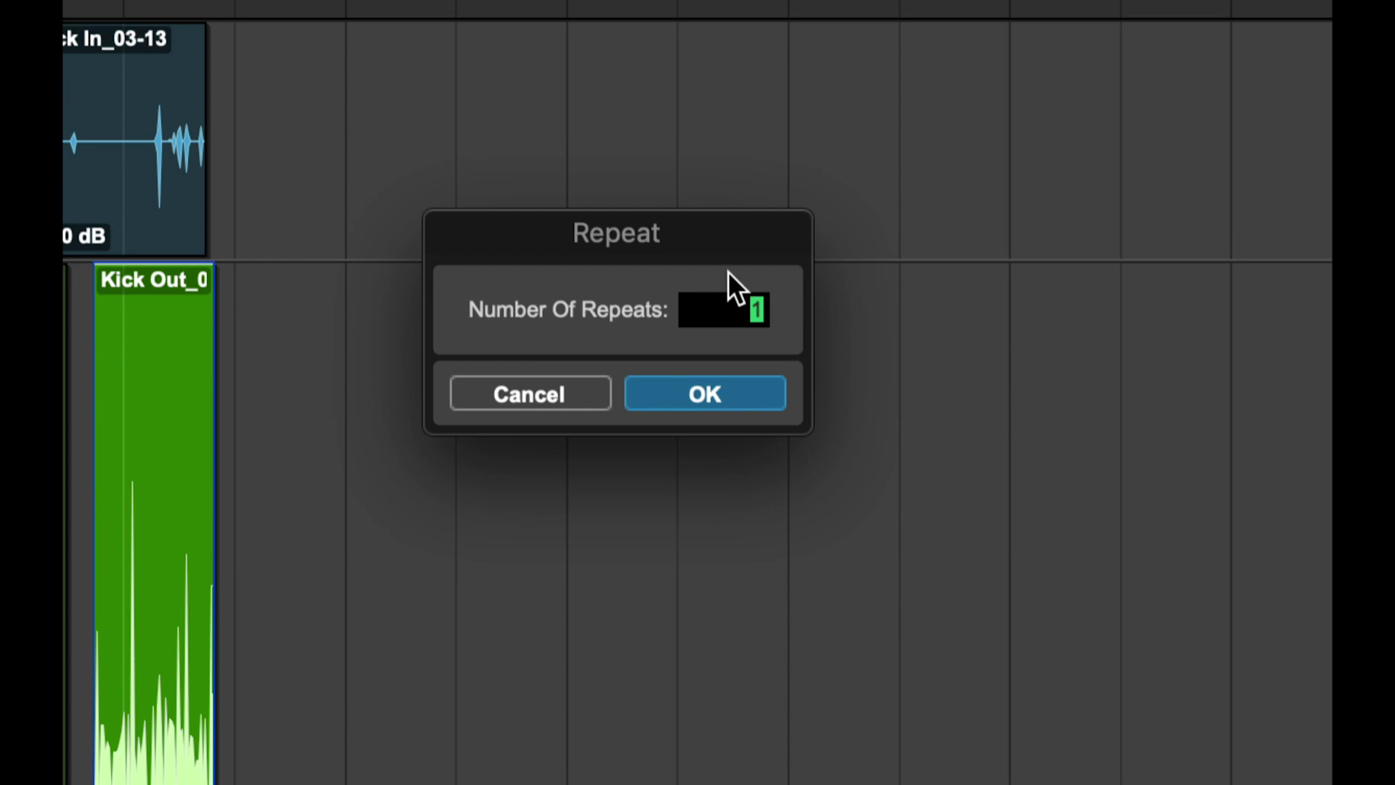
text(8)
click(713, 393)
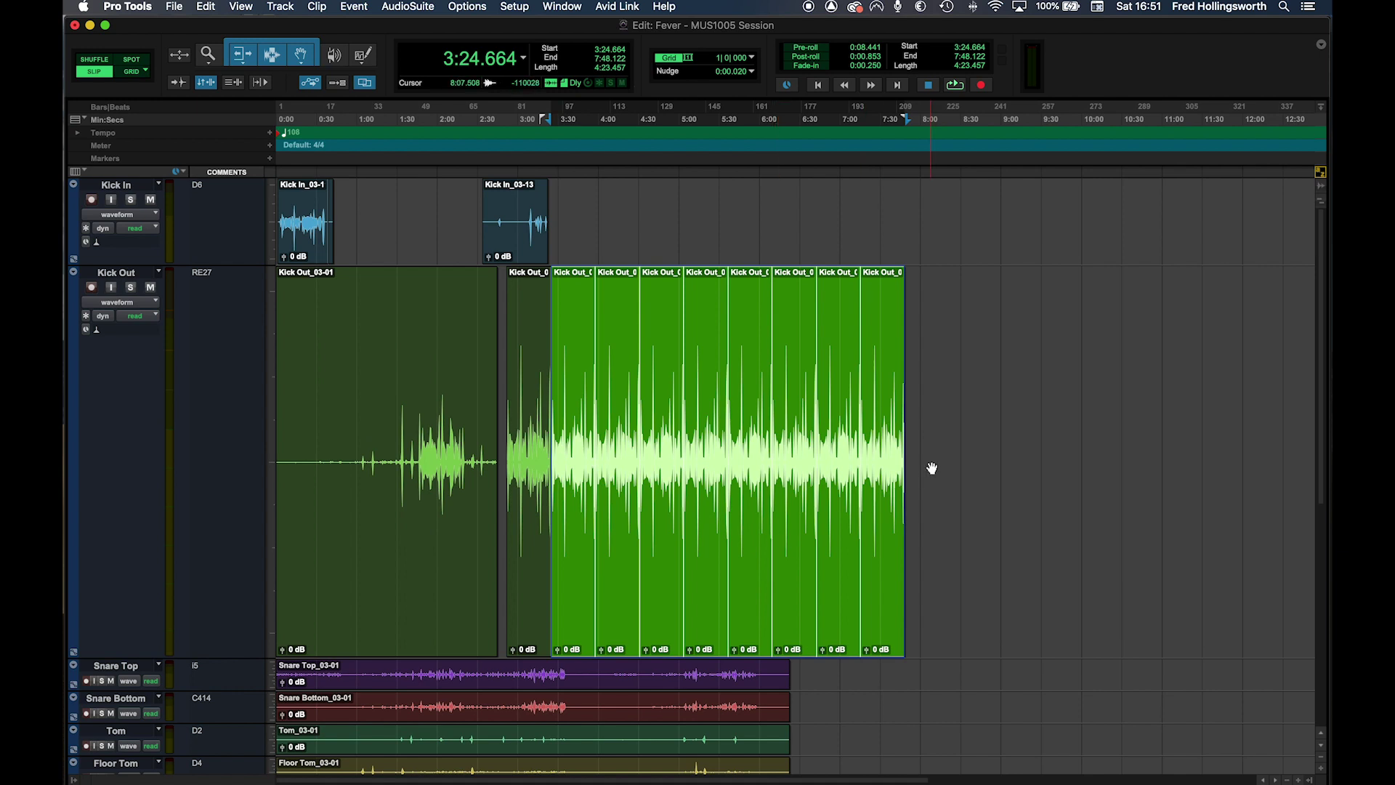
click(919, 392)
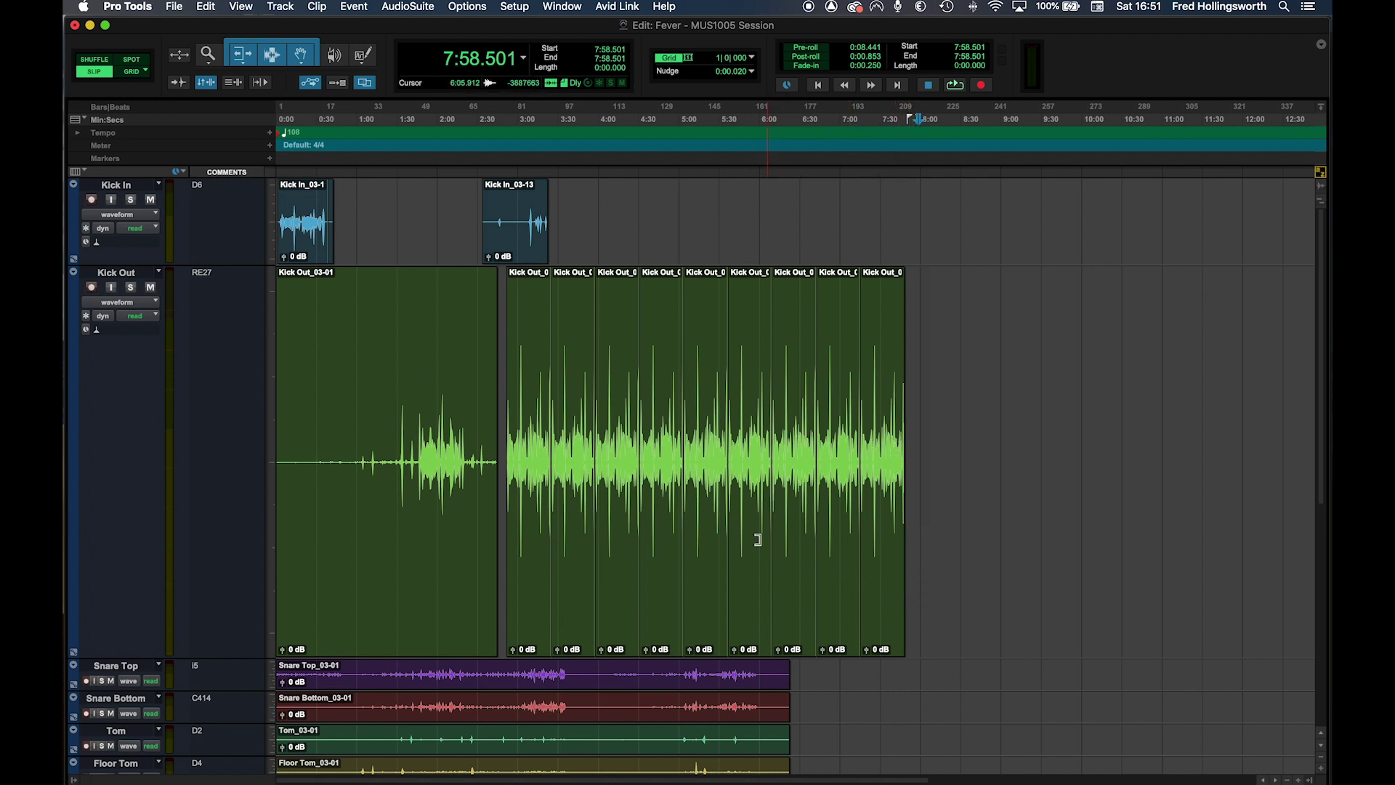
- Extend the first Kick Out clip's end to 6:22.840 over the repeated clips and remove the leftover clip beyond it
drag(494, 445, 872, 460)
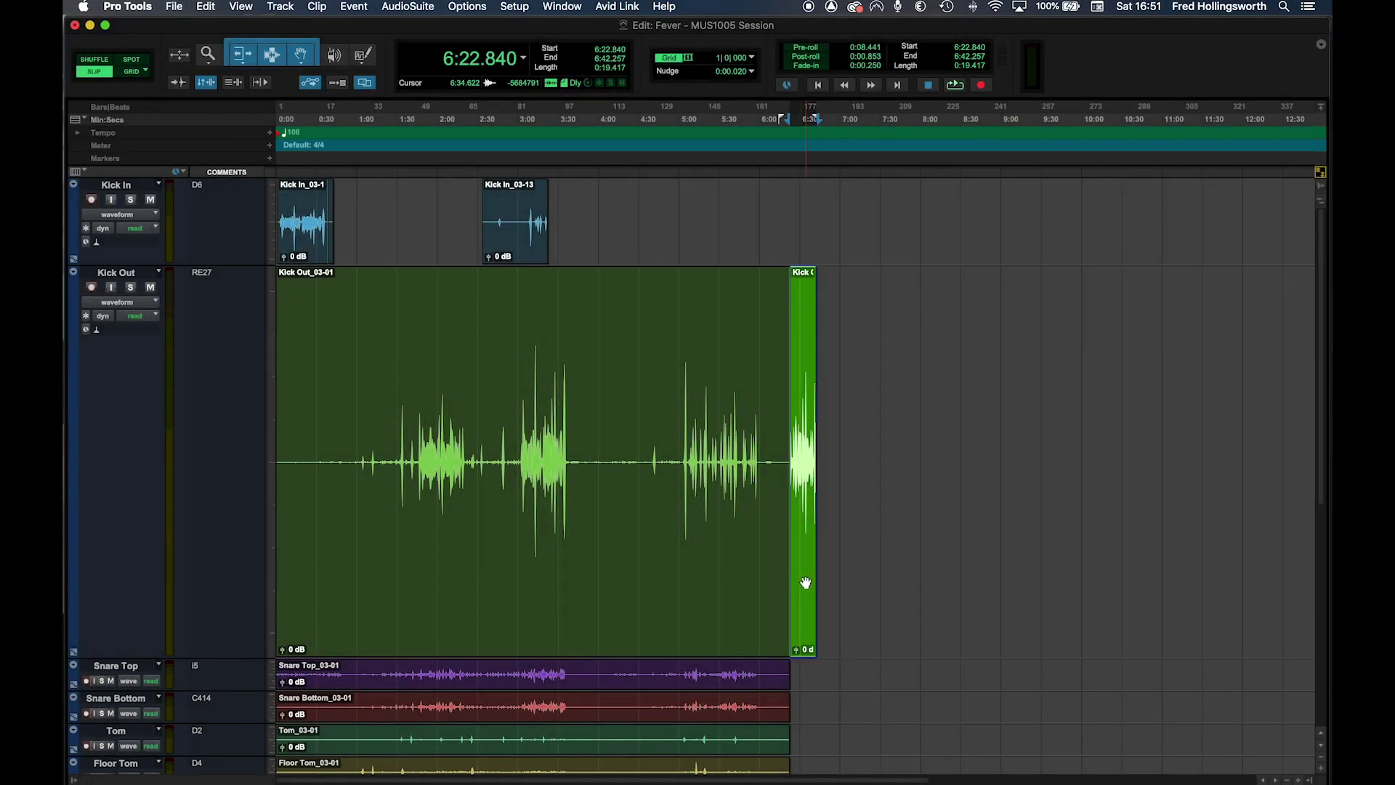
click(790, 465)
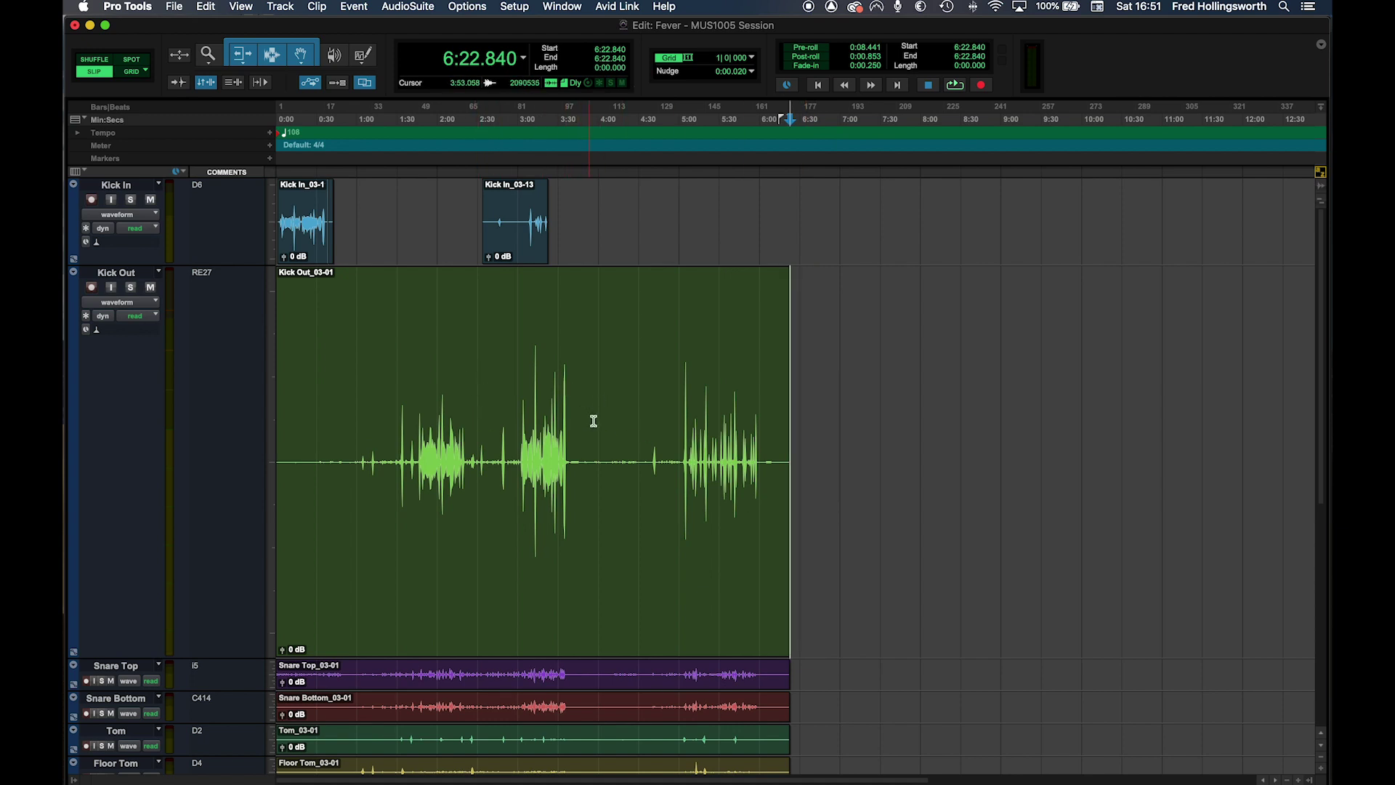
click(621, 413)
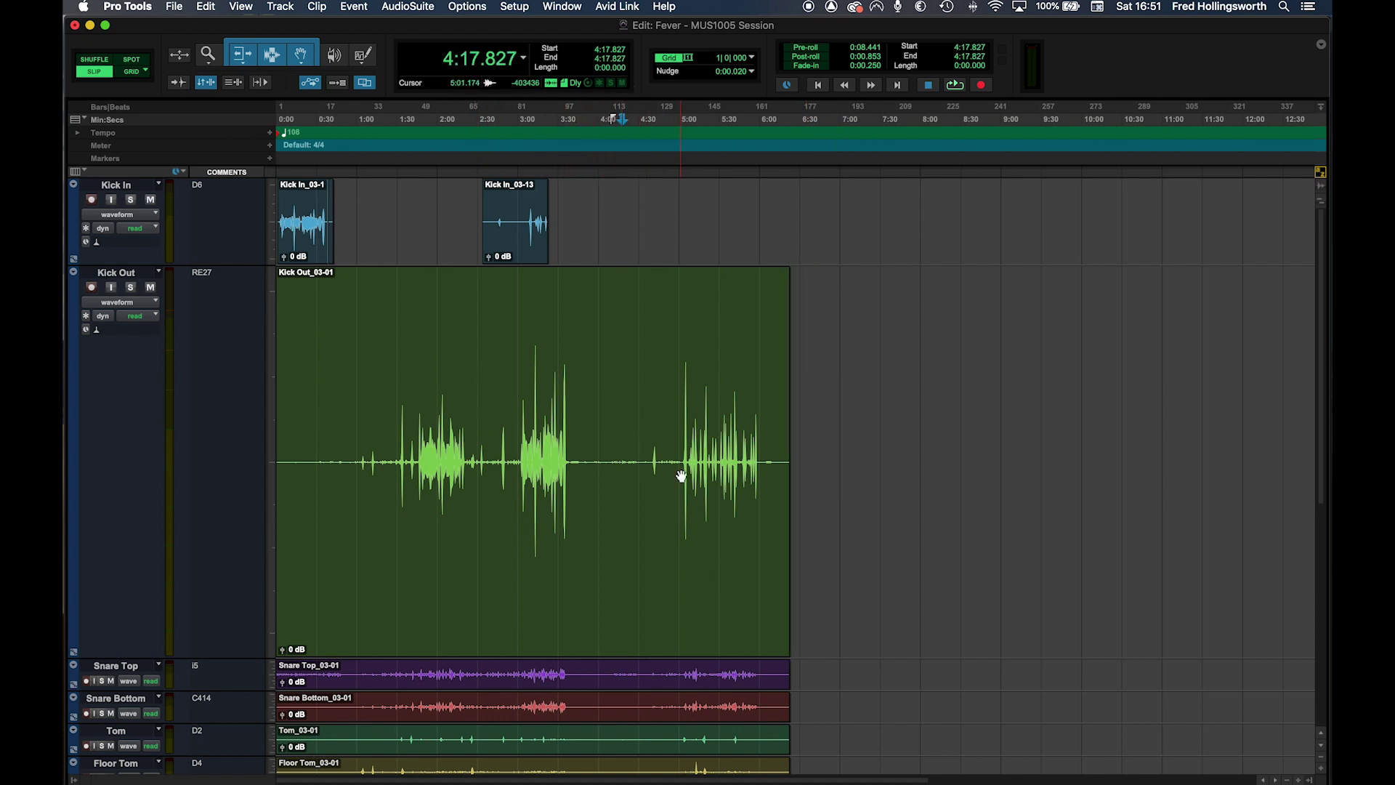
- Examine the Kick Out hits between about 3:02 and 3:34 up close and review the session's Clips list
key(super+bracketright)
key(super+bracketright)
click(483, 432)
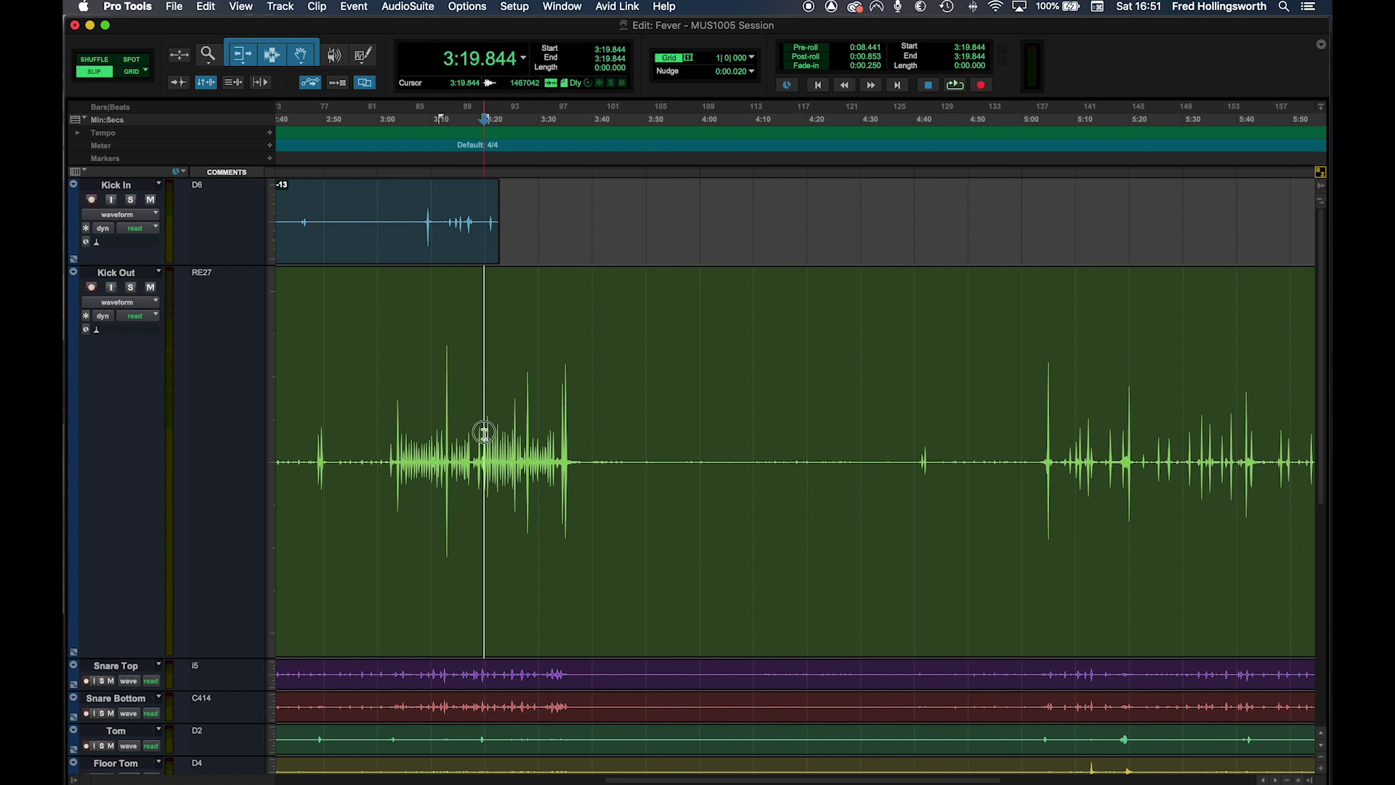
key(super+bracketright)
key(super+bracketright)
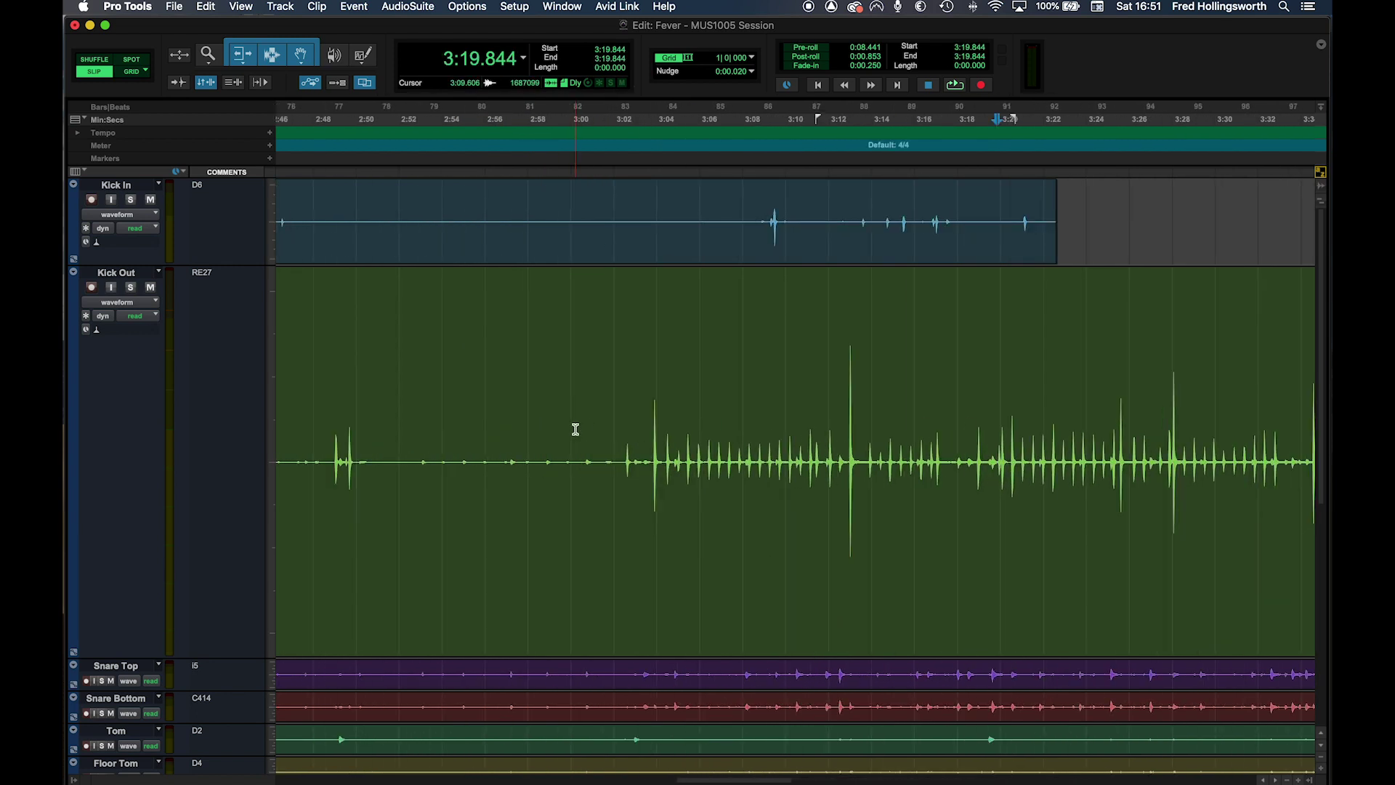
scroll(576, 430, right, 5)
click(712, 429)
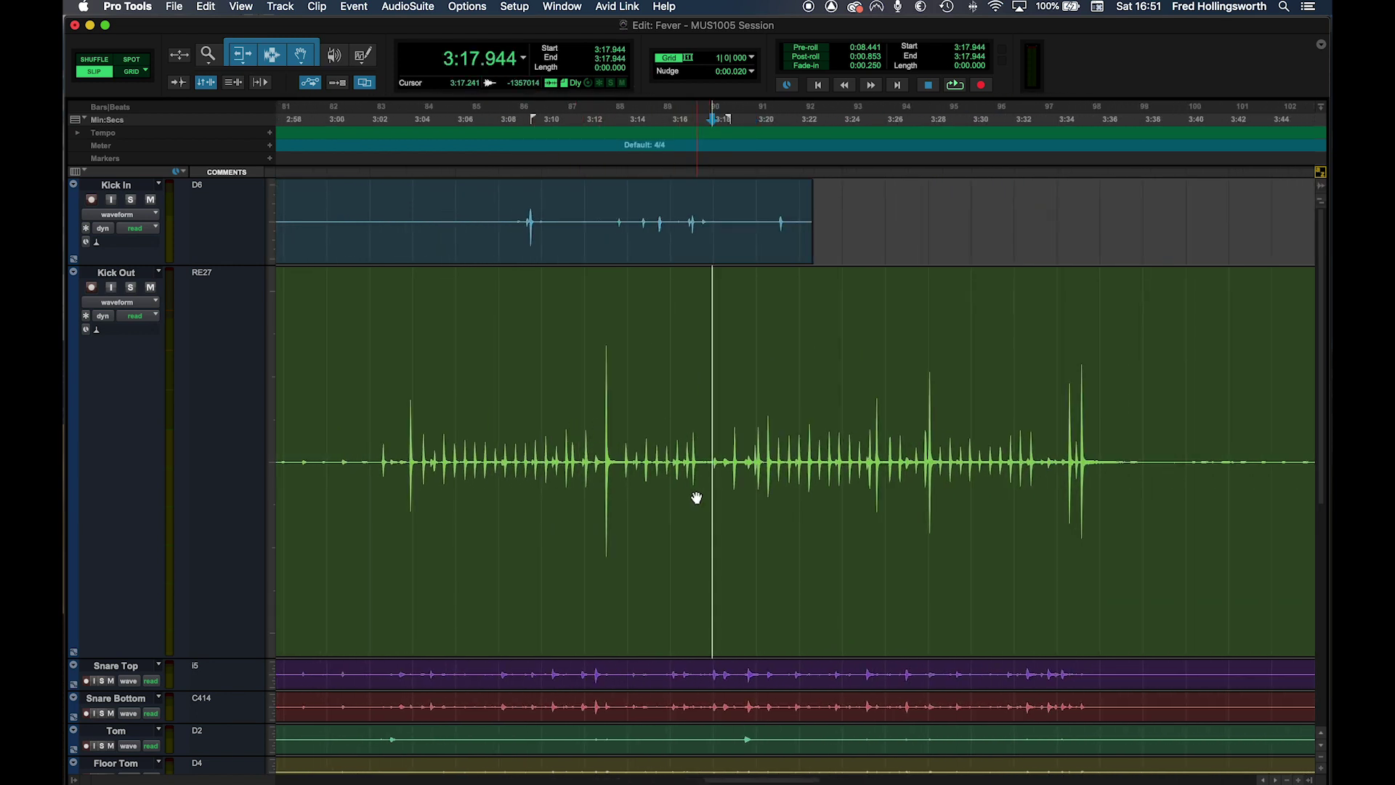
click(709, 454)
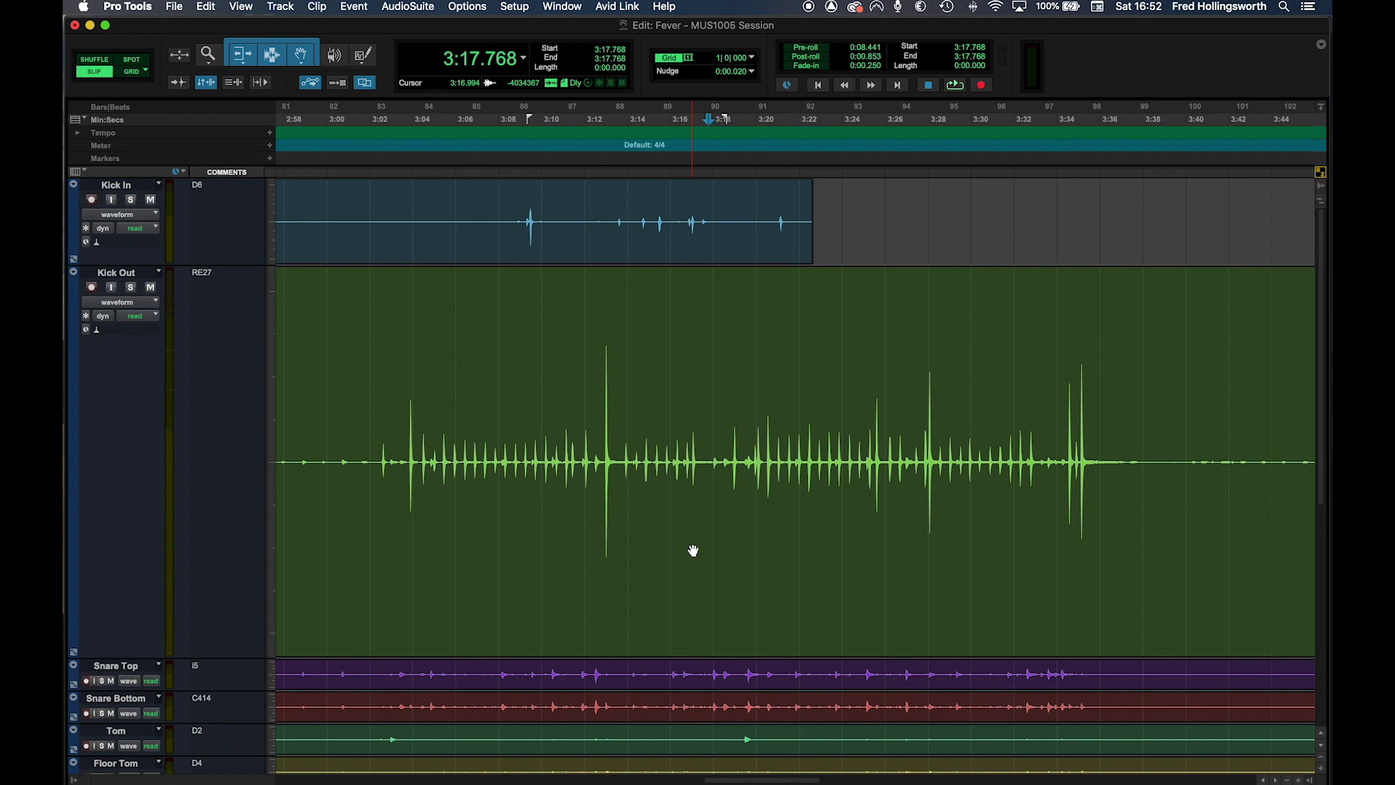
click(1310, 778)
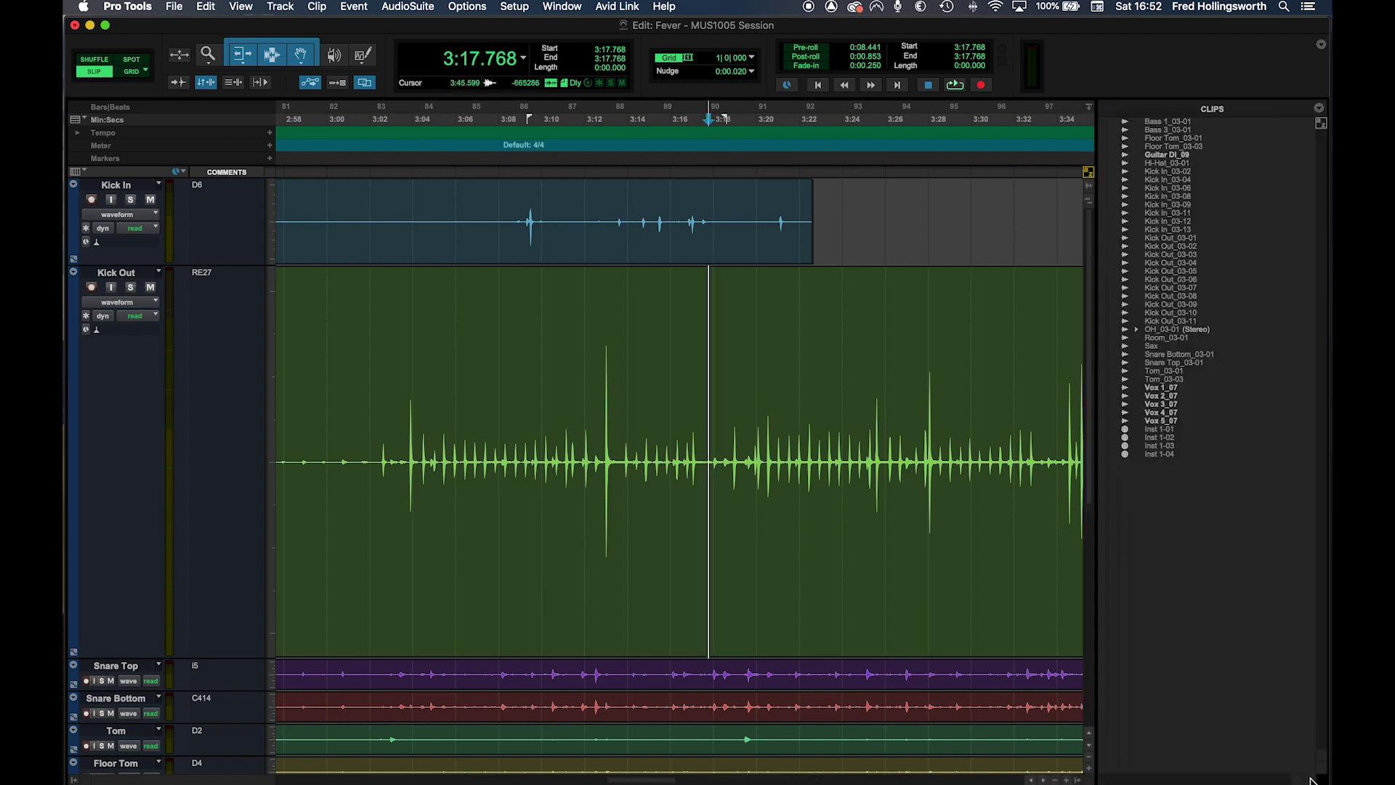
click(1077, 780)
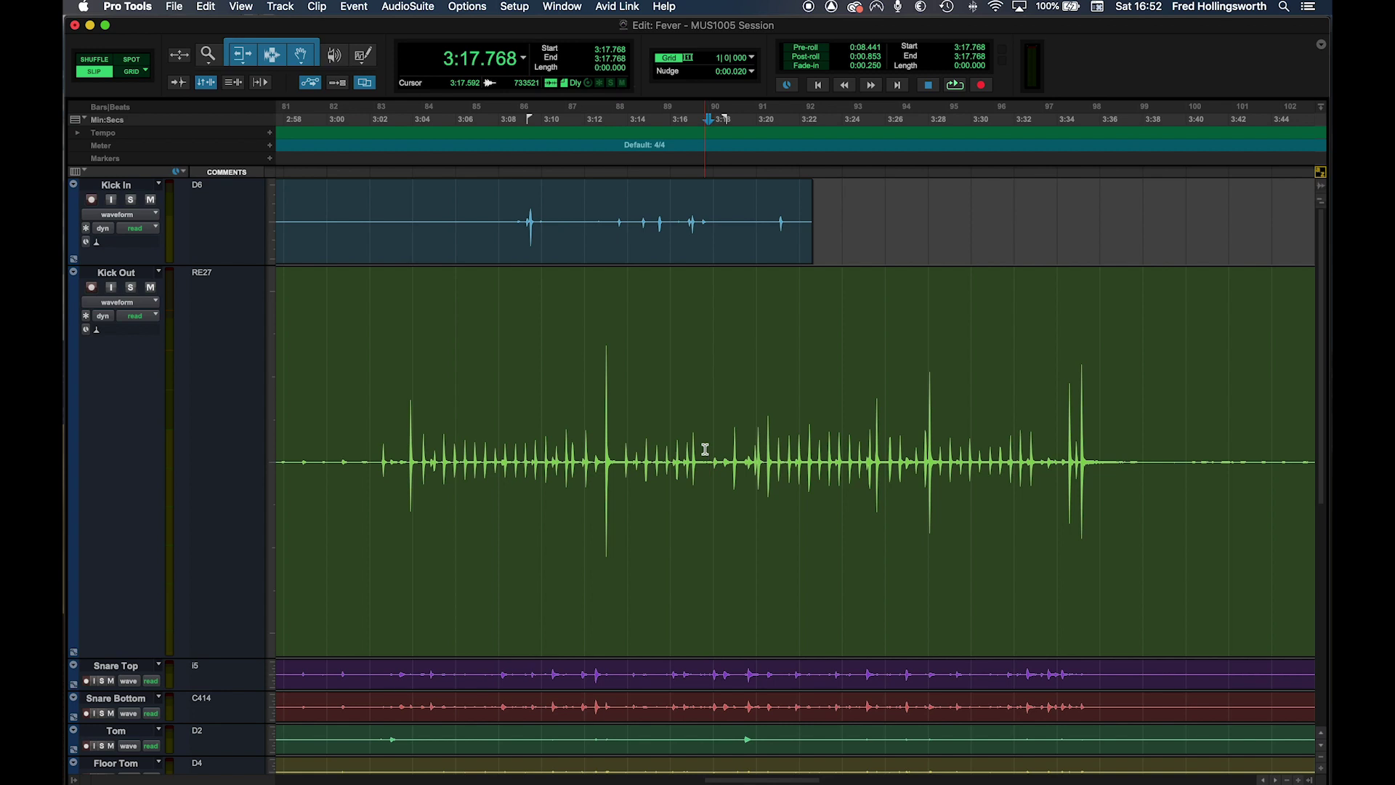
- Select the Kick Out audio from 3:01.795 to 3:17.592 and separate the clip at the selection
drag(698, 392, 374, 406)
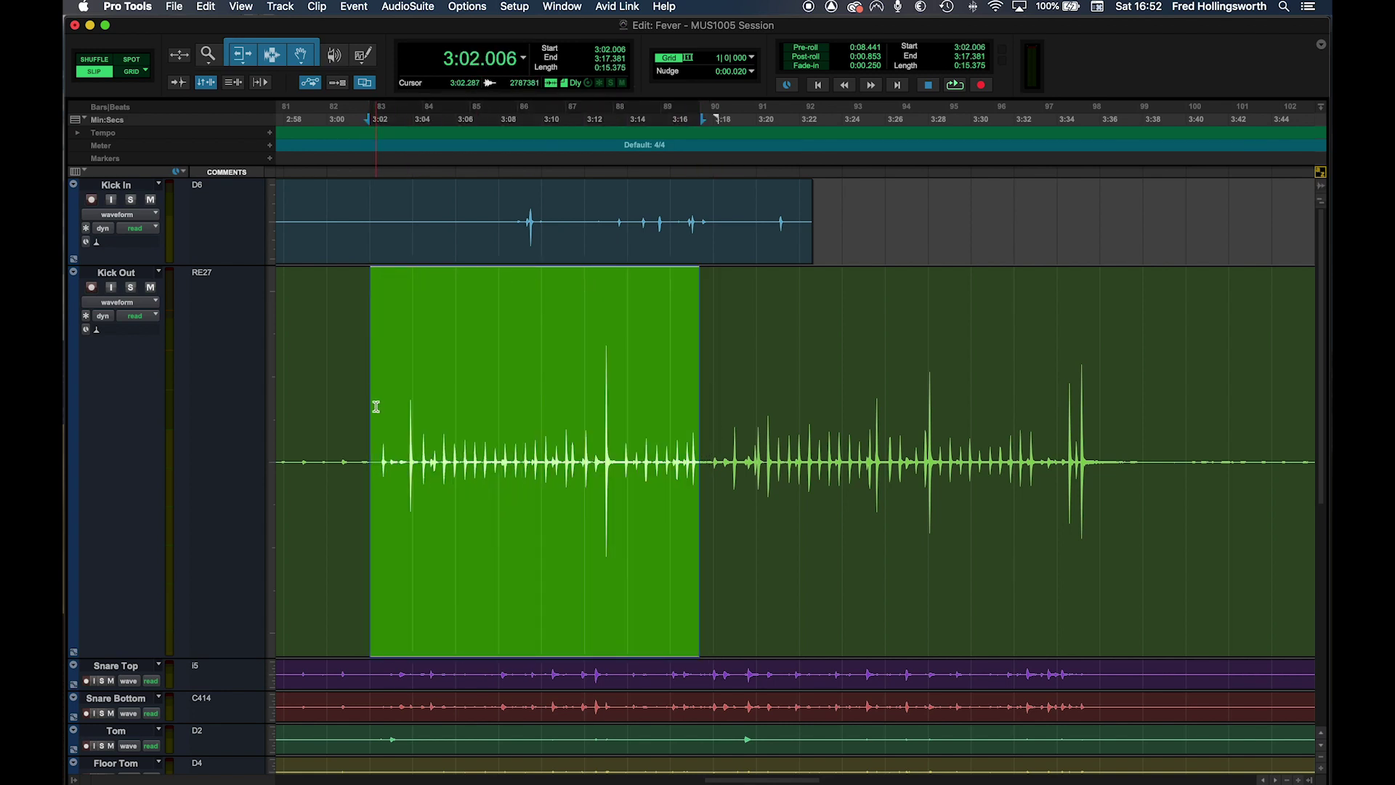
click(1049, 413)
click(956, 410)
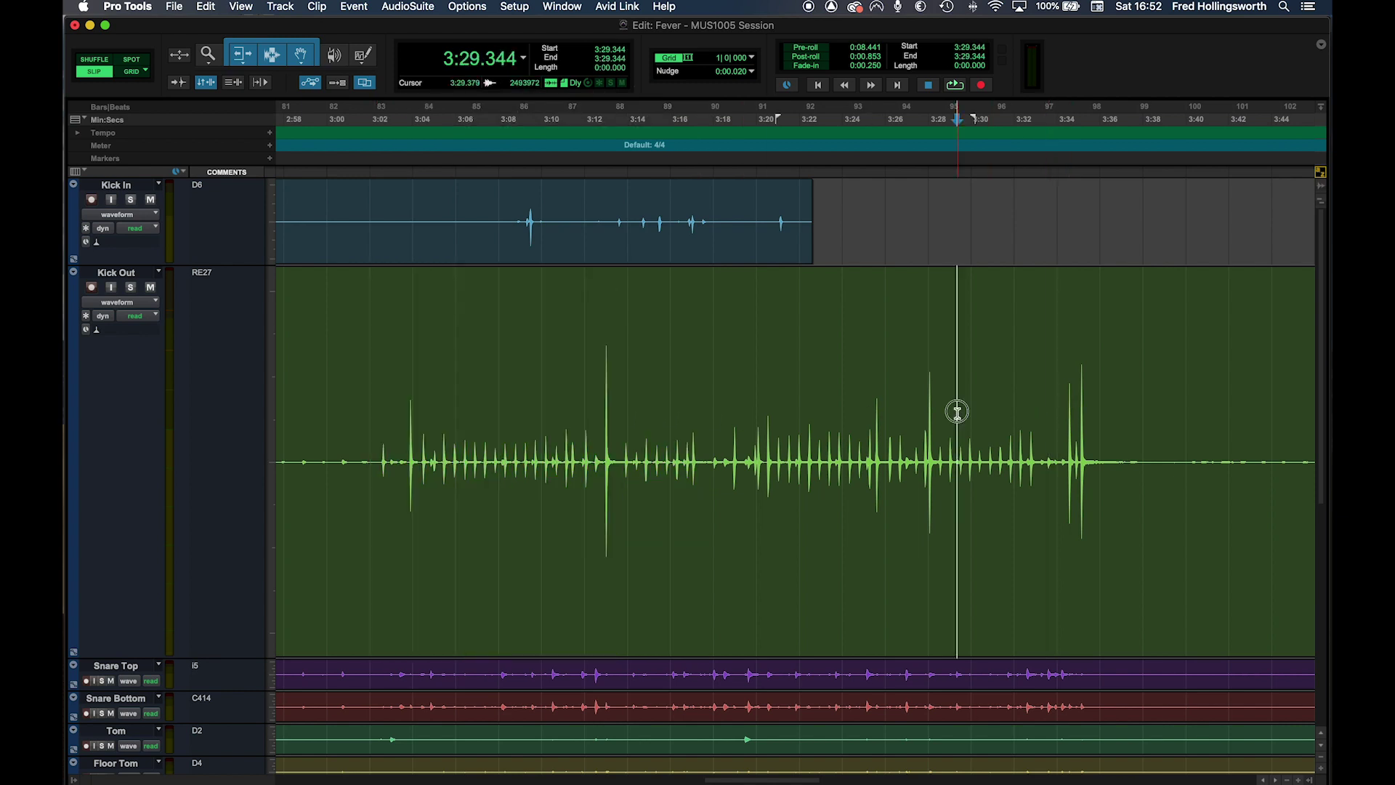
click(814, 414)
drag(702, 427, 366, 407)
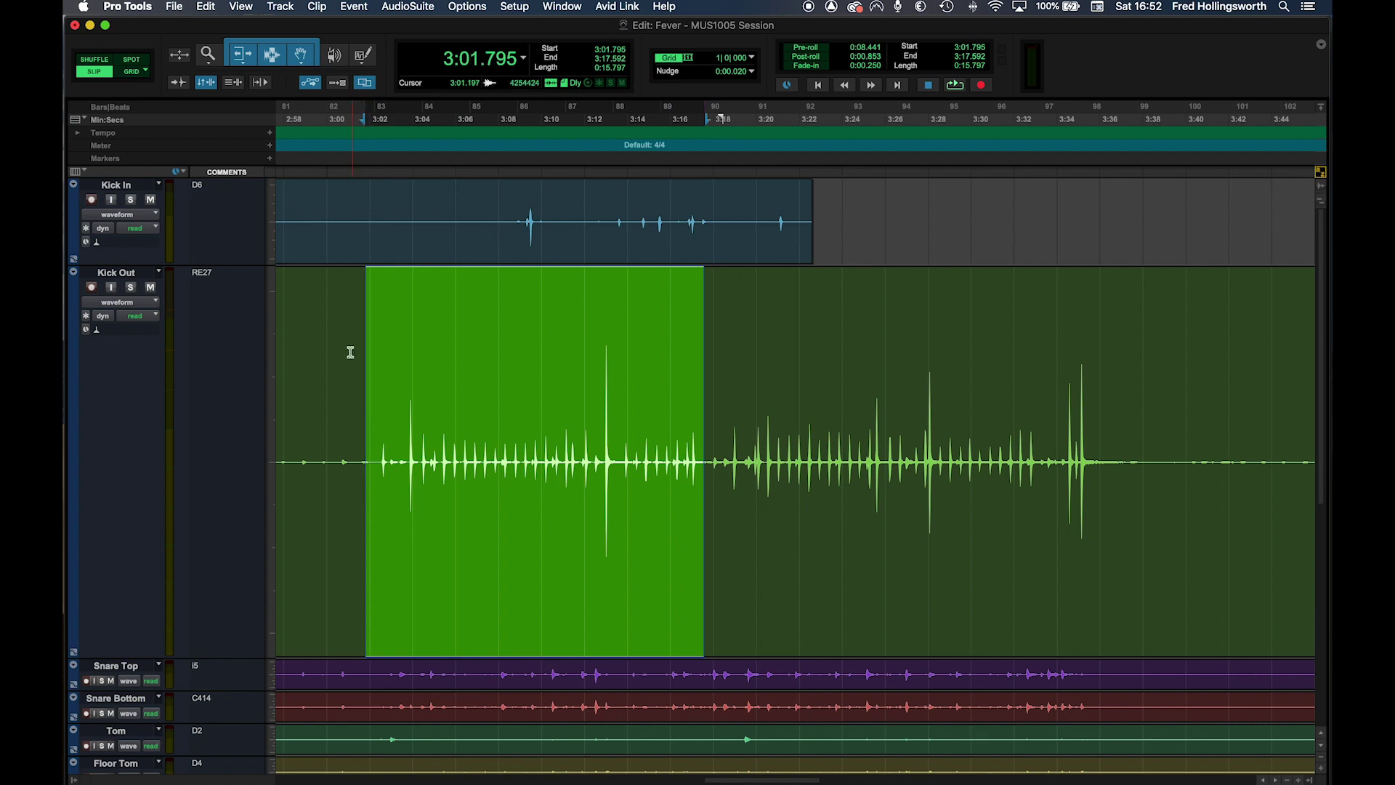
click(207, 8)
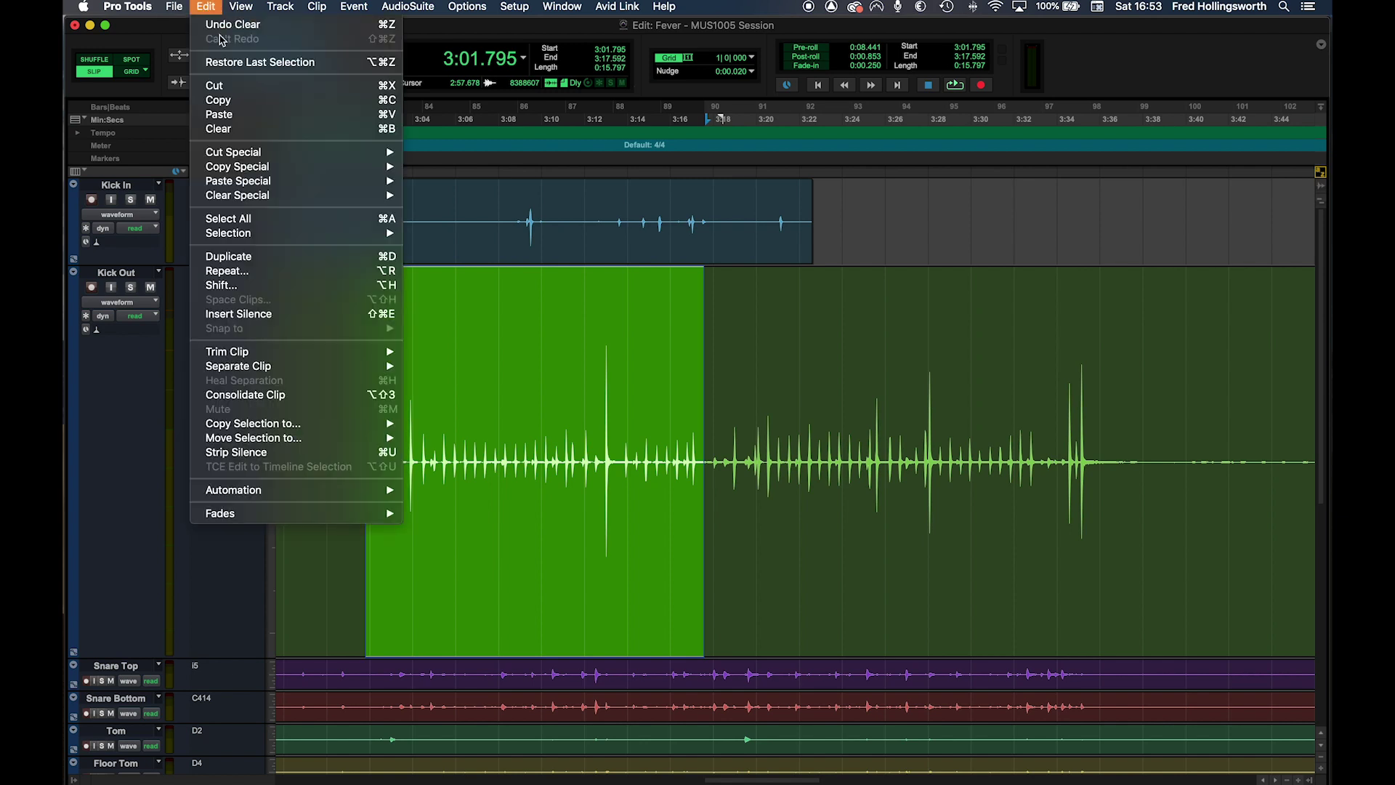
mouse_move(280, 368)
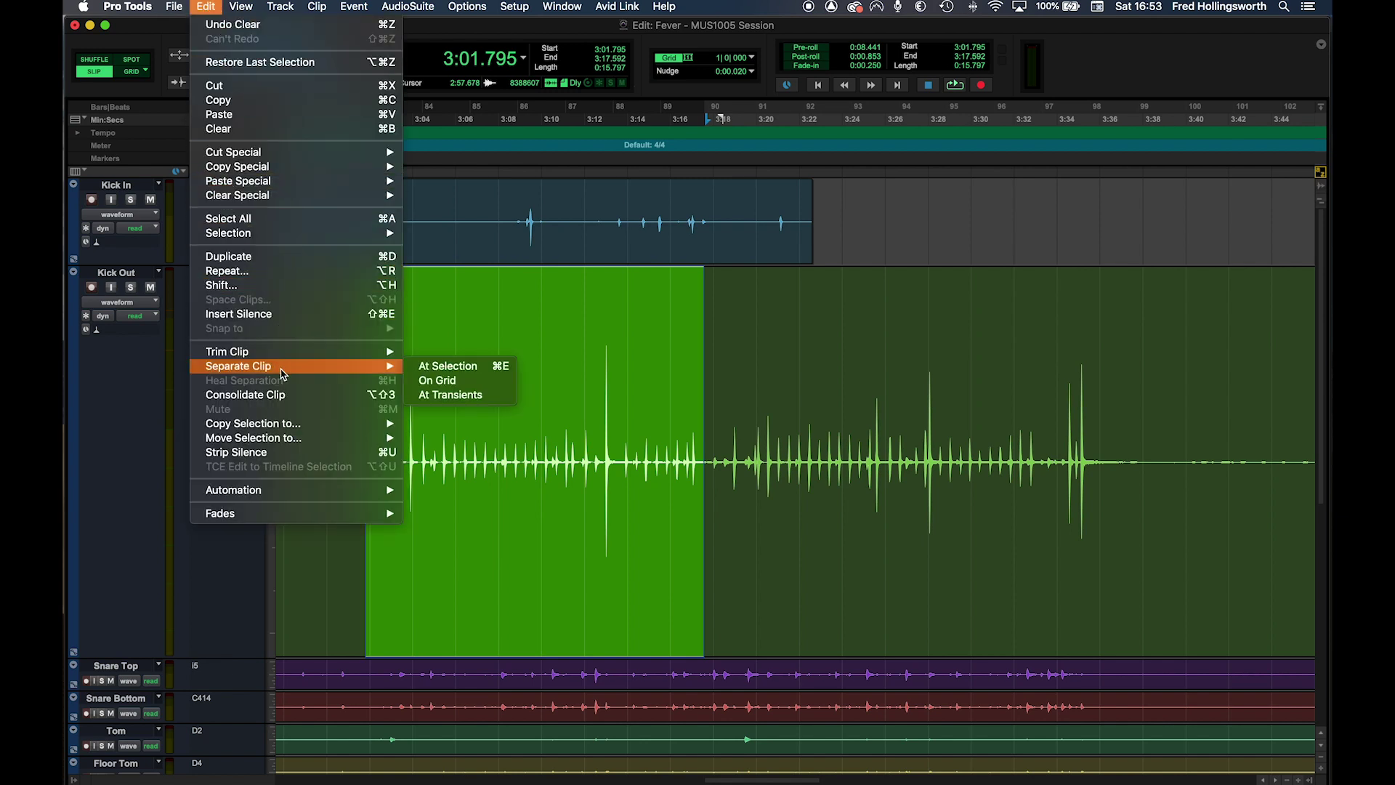
click(436, 367)
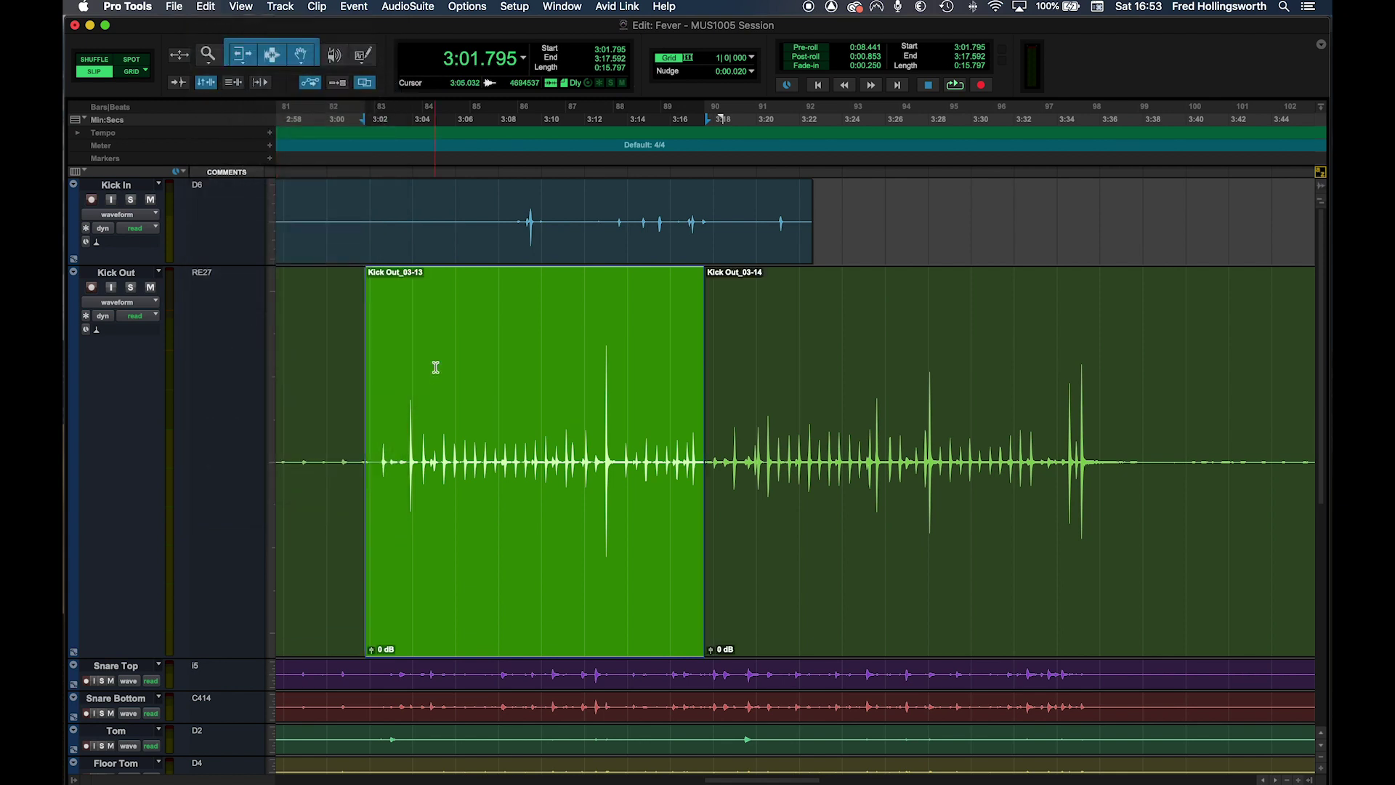
- Split the Kick Out clip at three further points, at about 3:20, about 3:26 and 3:31.666
click(756, 370)
key(super+e)
click(884, 372)
key(super+e)
click(1007, 375)
key(super+e)
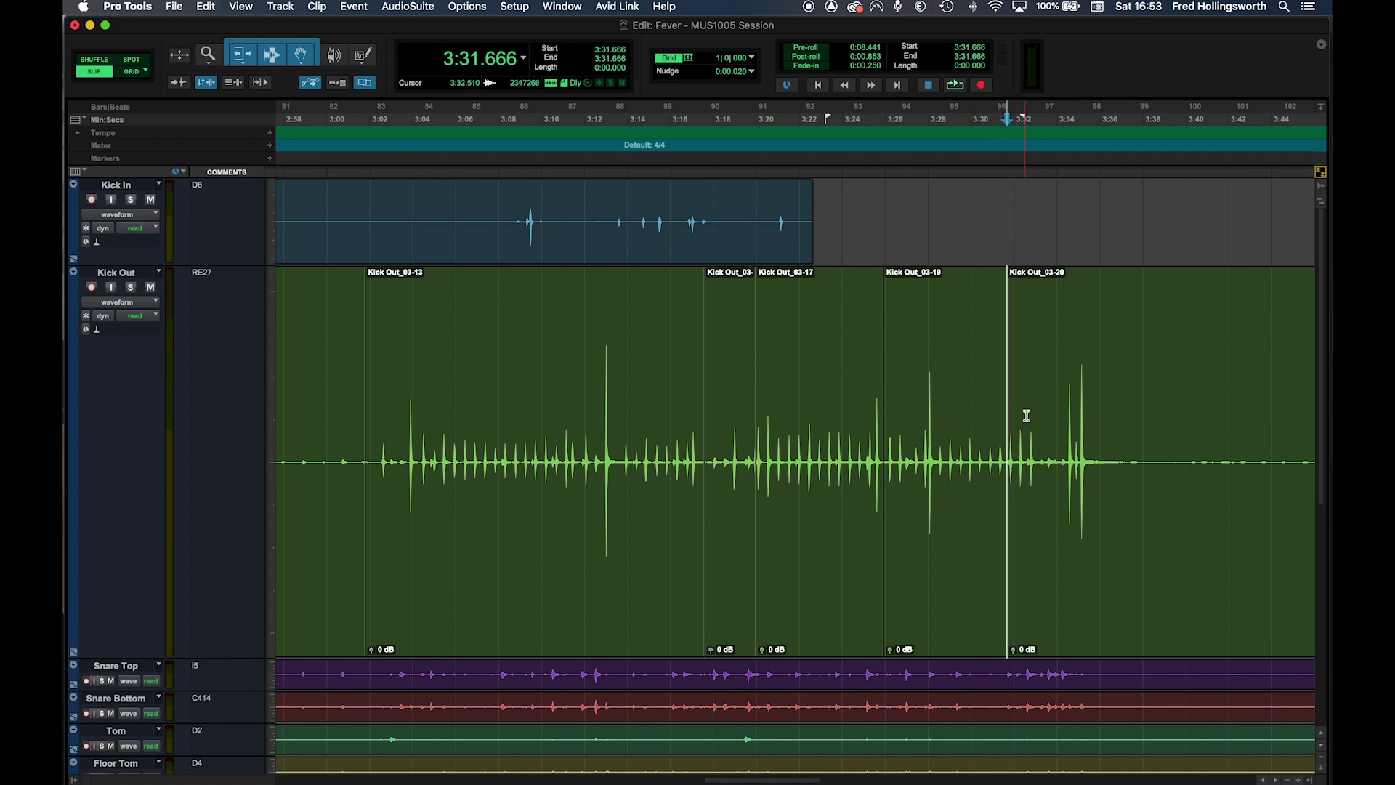
- Select the Kick Out audio from 3:13.617 to 3:33.883 and separate it on the grid with the default pre-separate amount
drag(1055, 410, 620, 414)
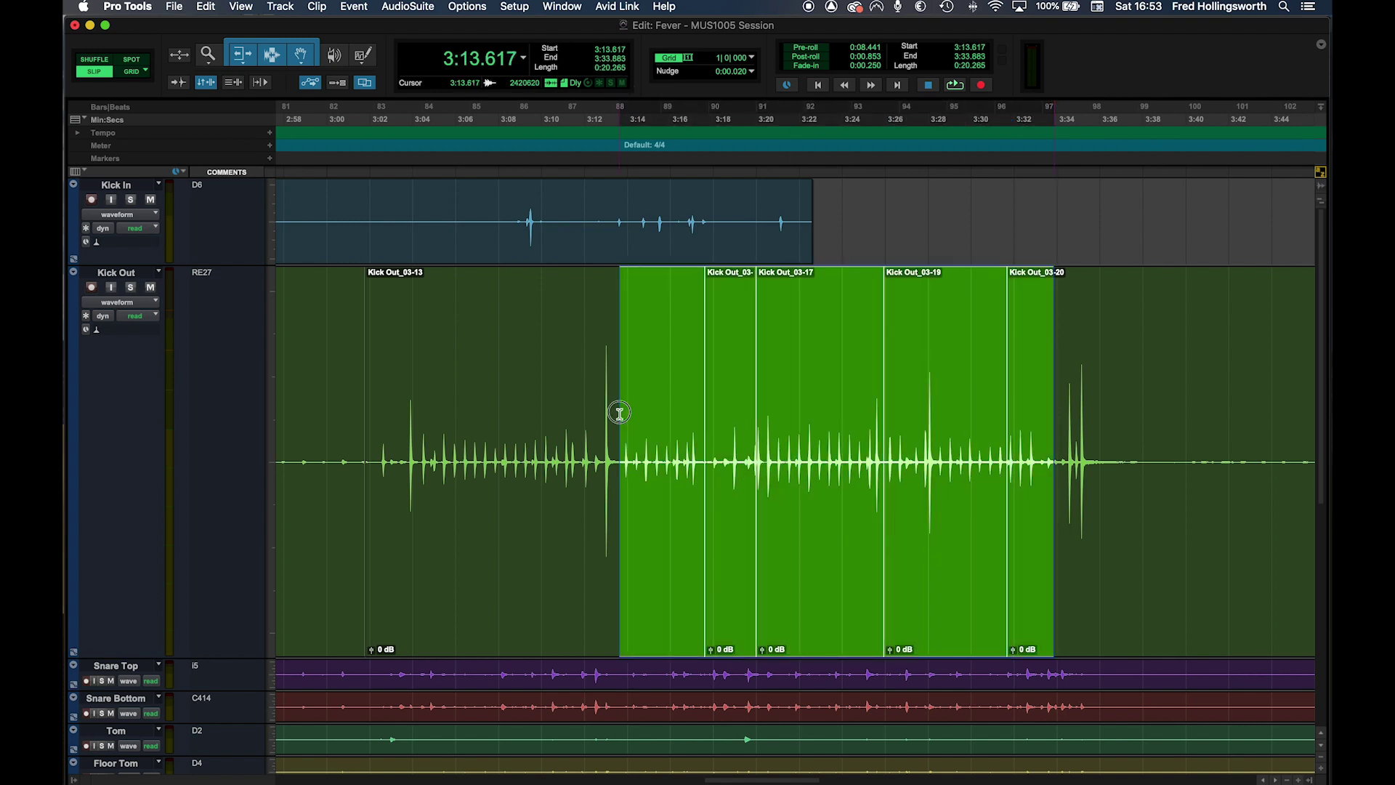
click(205, 6)
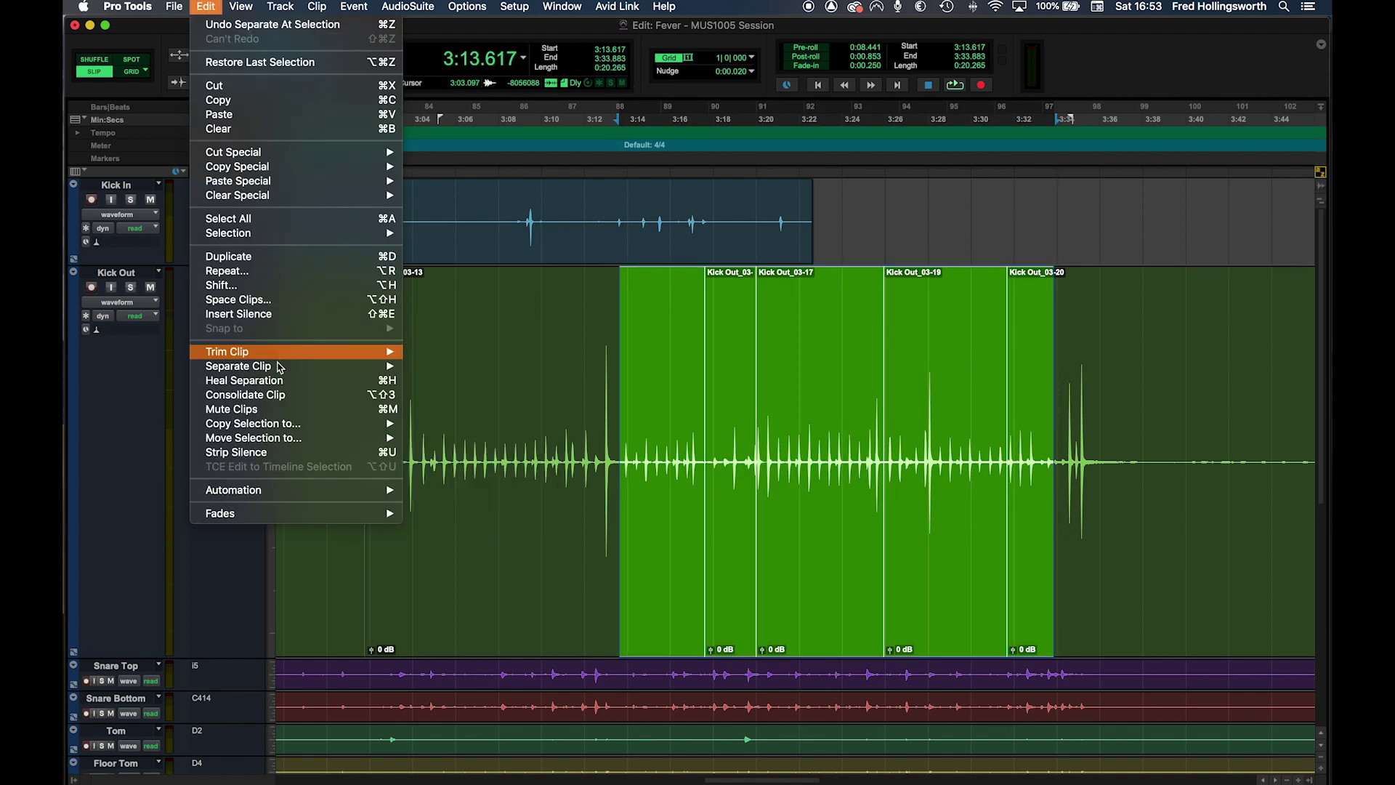
mouse_move(309, 369)
click(486, 386)
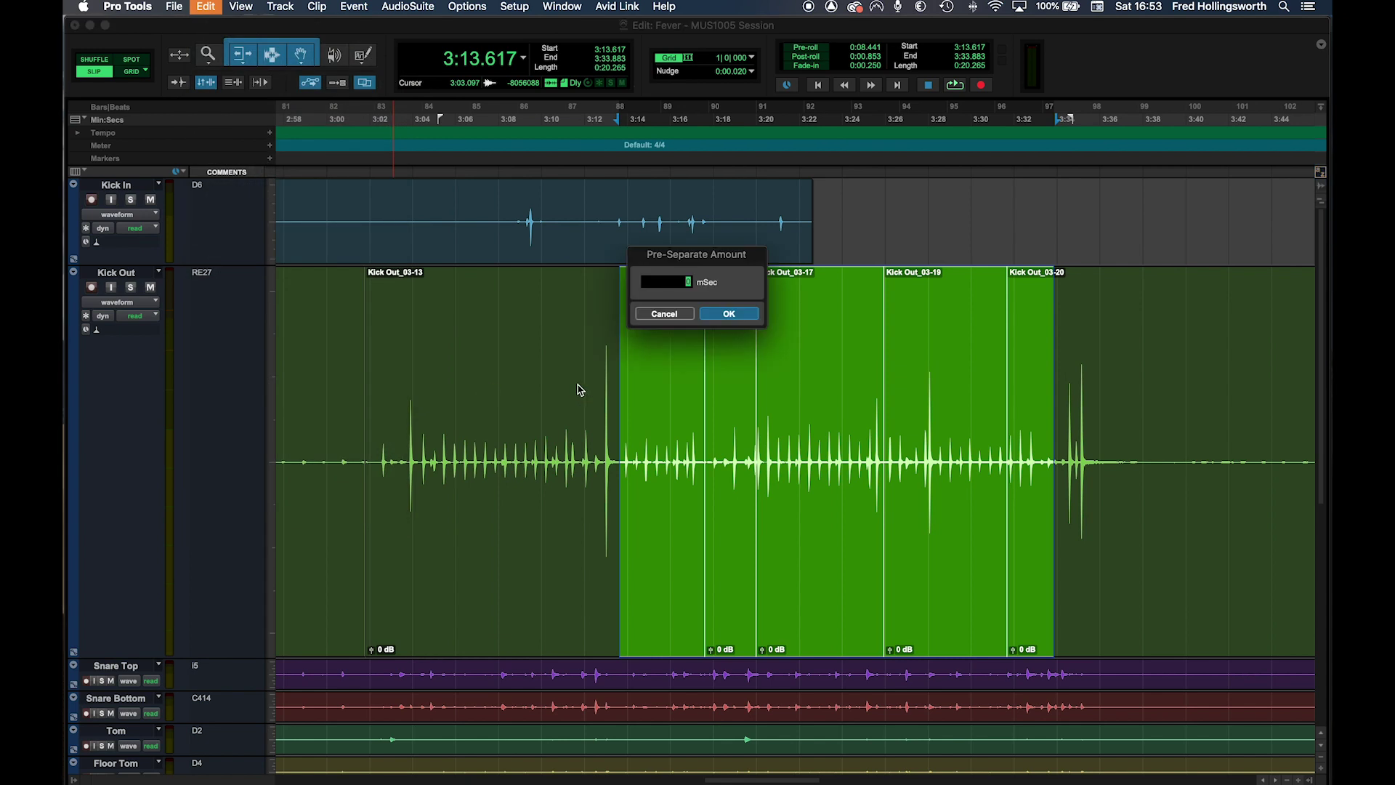
click(733, 324)
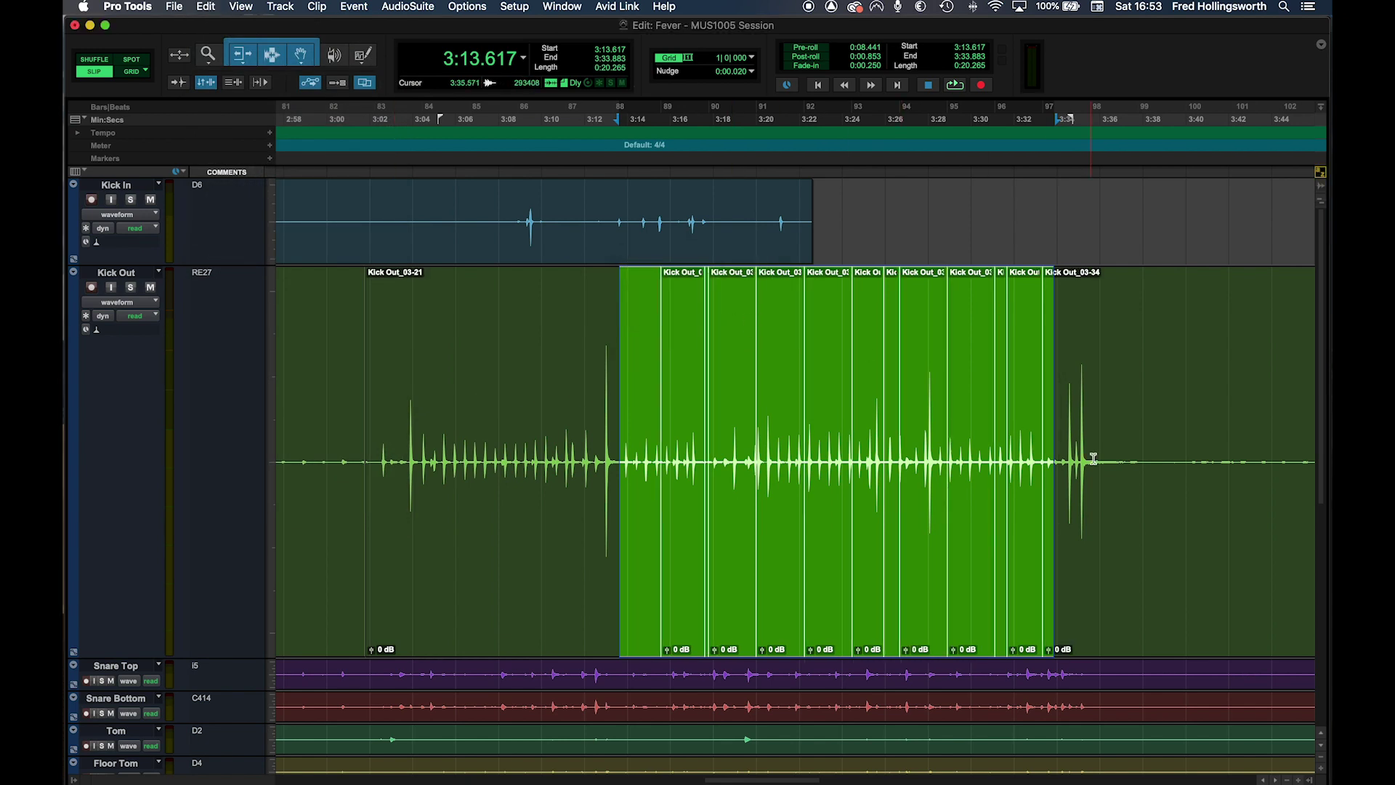
- Select the Kick Out audio from 3:02.956 to 3:10.696 and separate it at transients with the default pre-separate amount
click(553, 422)
shift+click(391, 410)
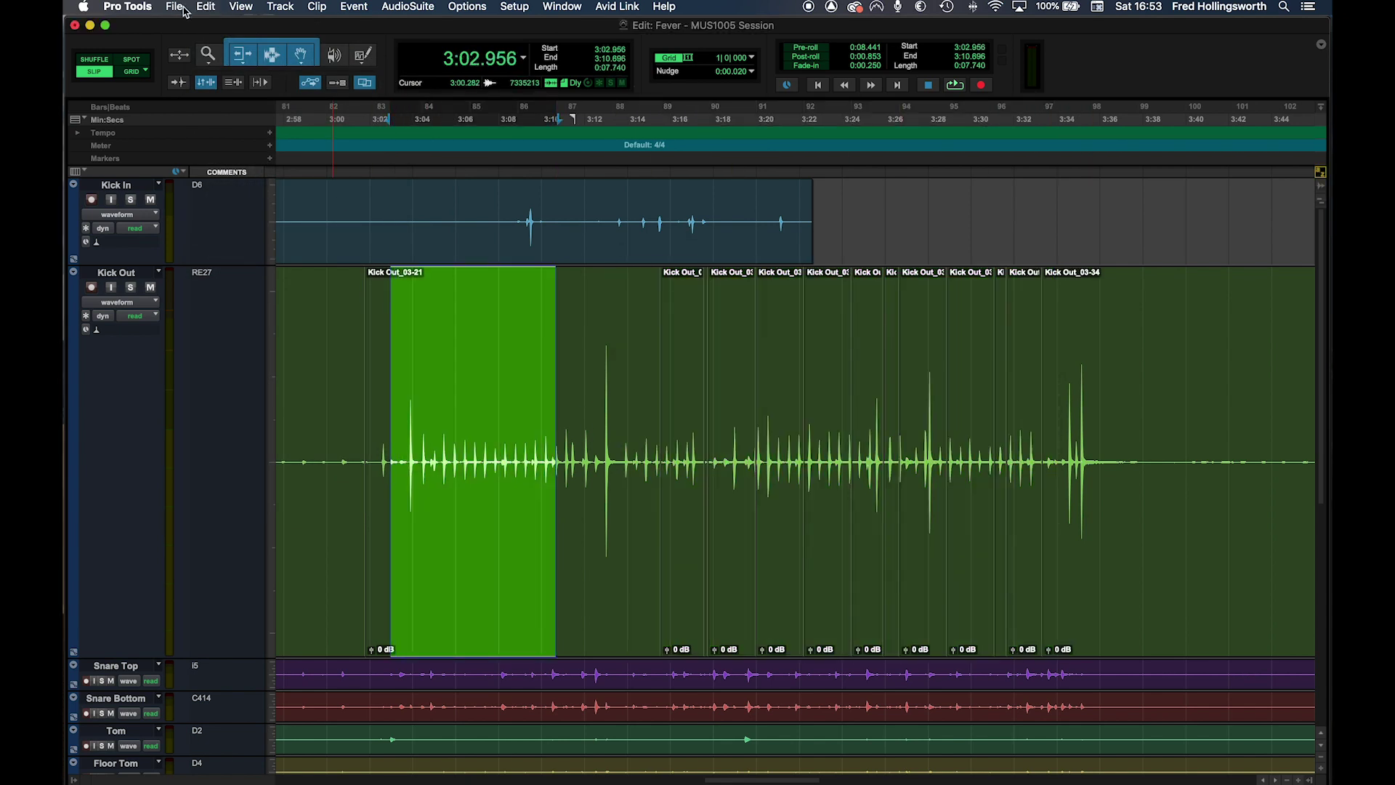
click(205, 5)
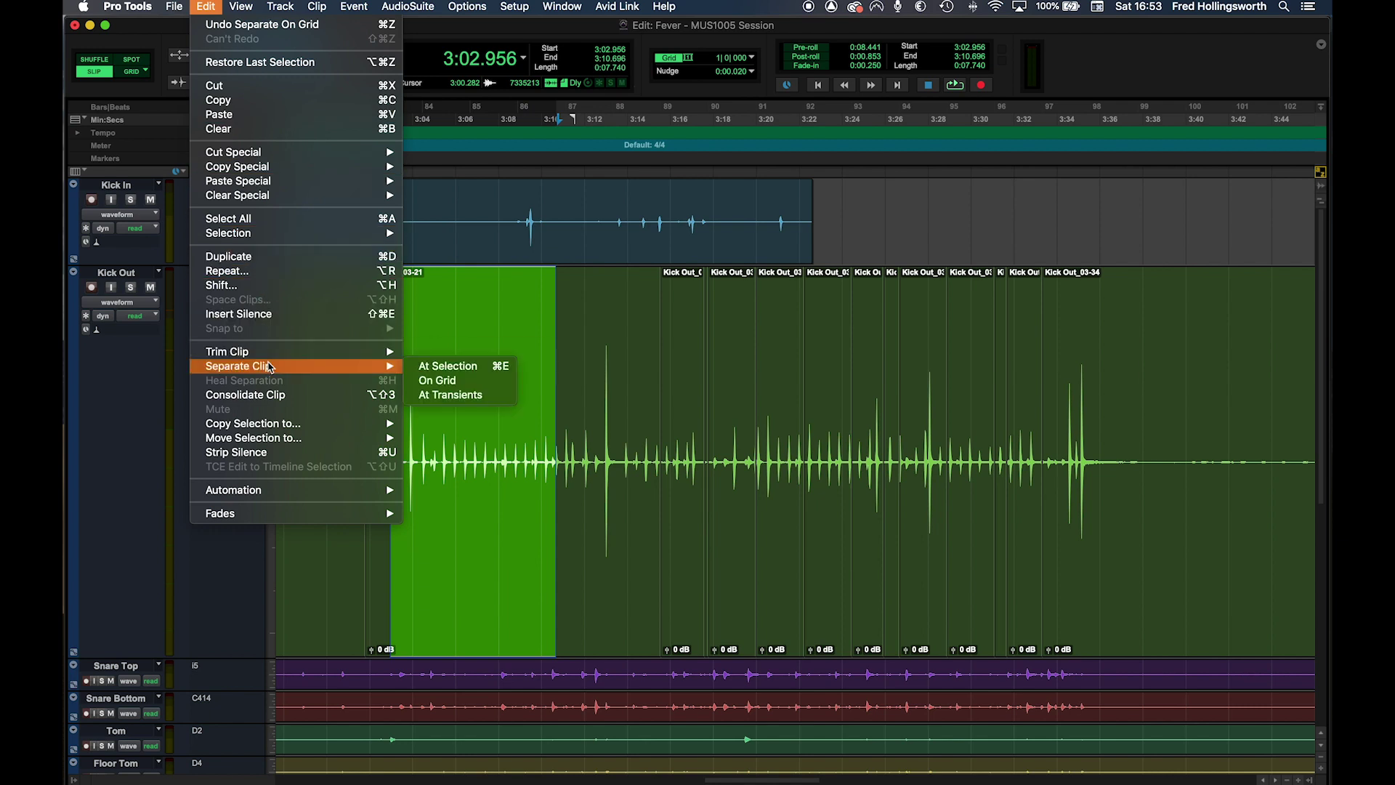
click(463, 398)
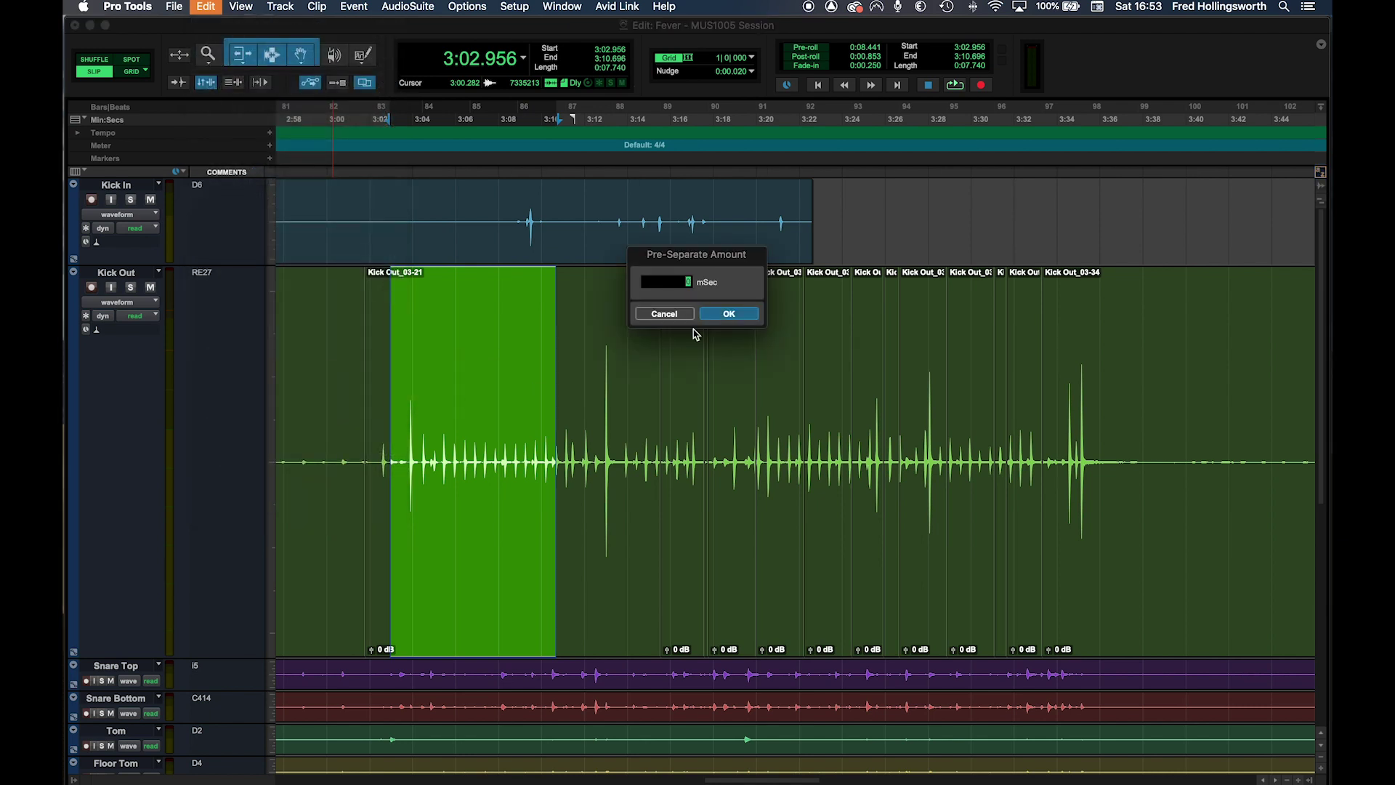
click(729, 313)
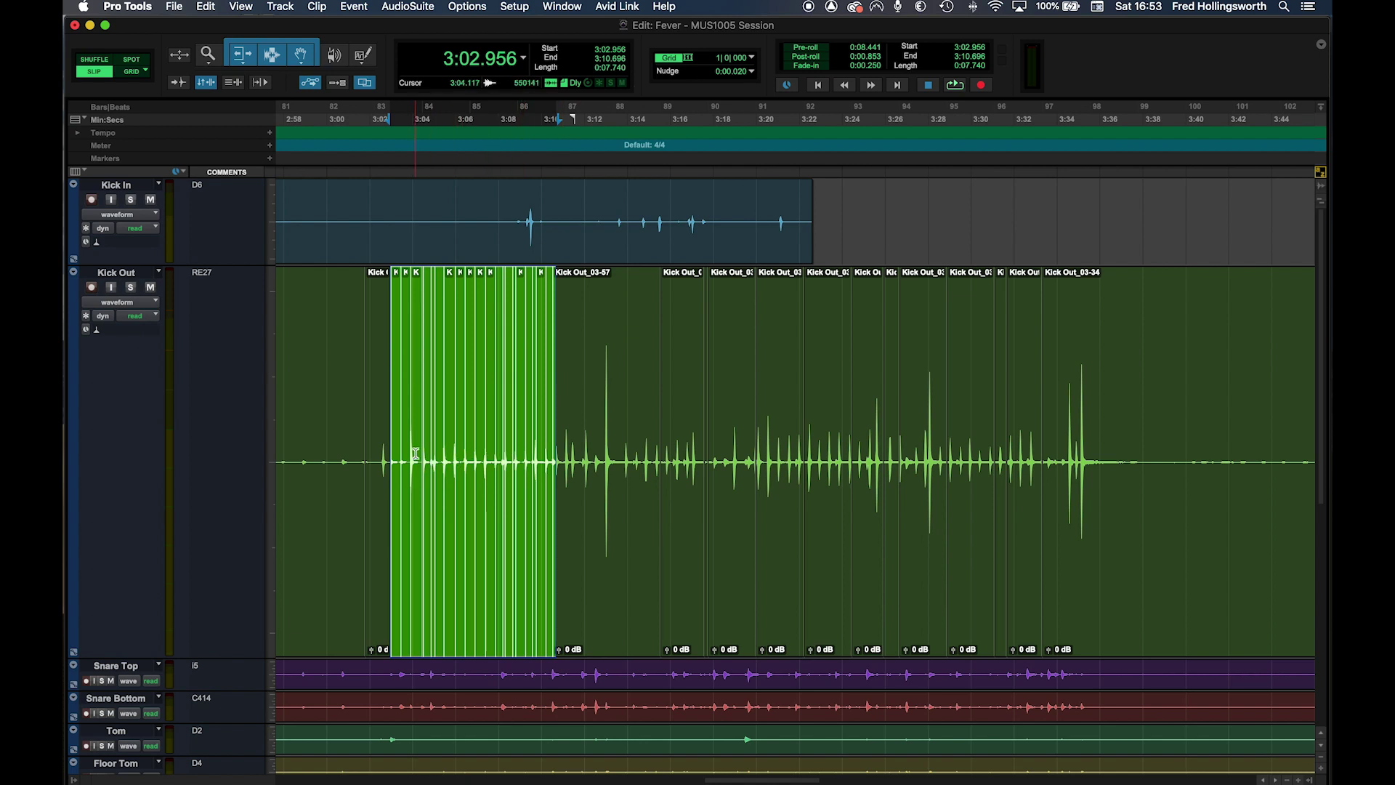
- Examine the transient cuts on Kick Out up close, compare them with the grid cuts further along, and review the Clips list
key(super+bracketright)
key(super+bracketright)
key(super+bracketright)
key(super+bracketright)
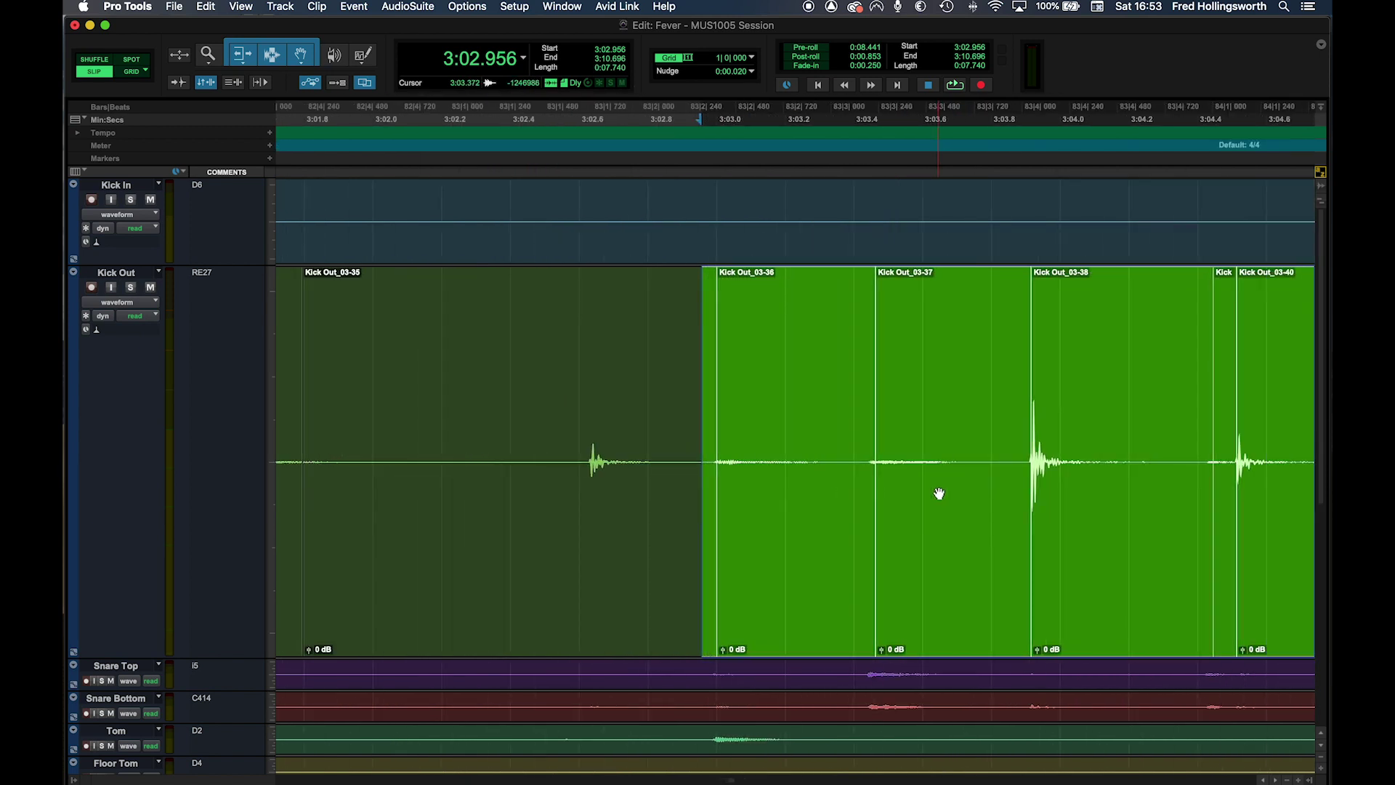
scroll(940, 493, right, 10)
scroll(935, 493, right, 10)
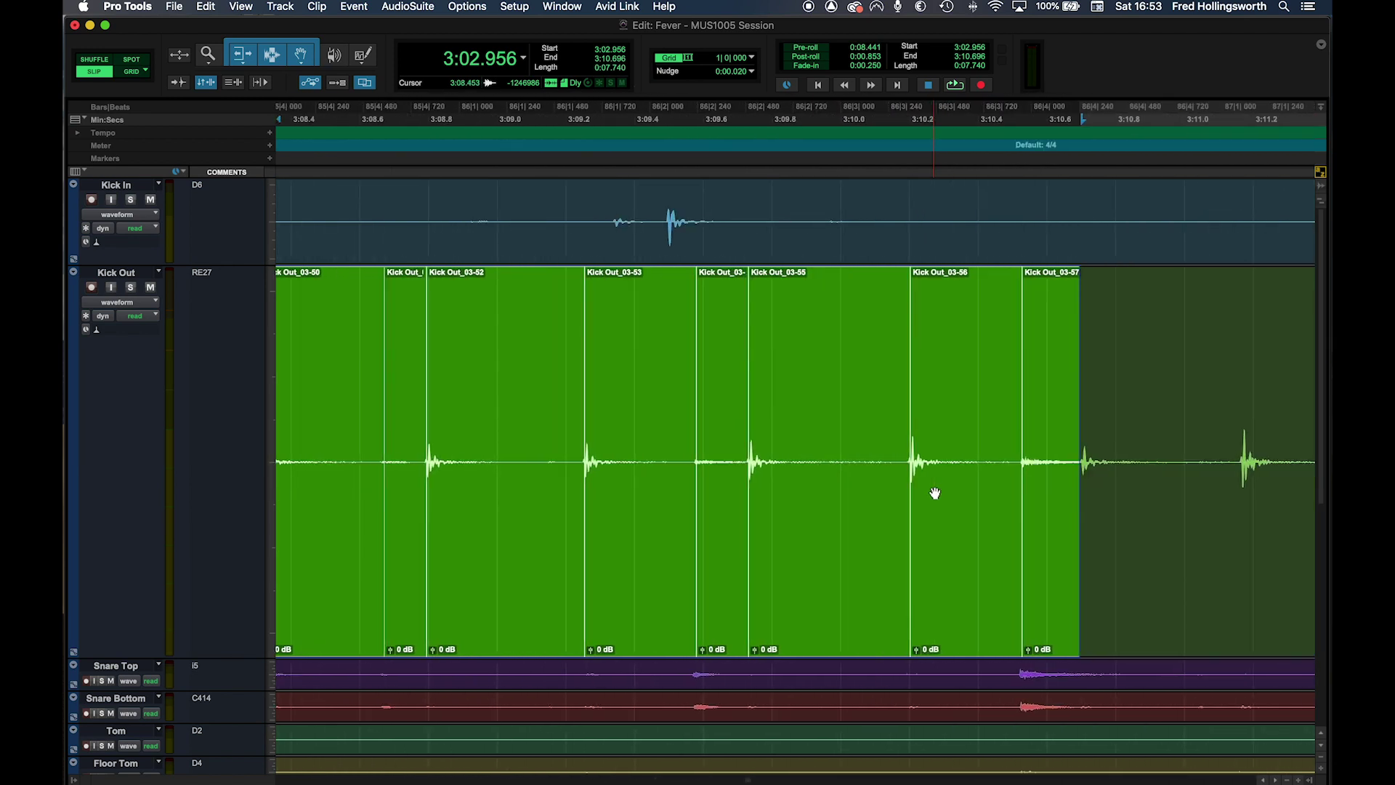
scroll(935, 493, right, 15)
scroll(935, 493, down, 8)
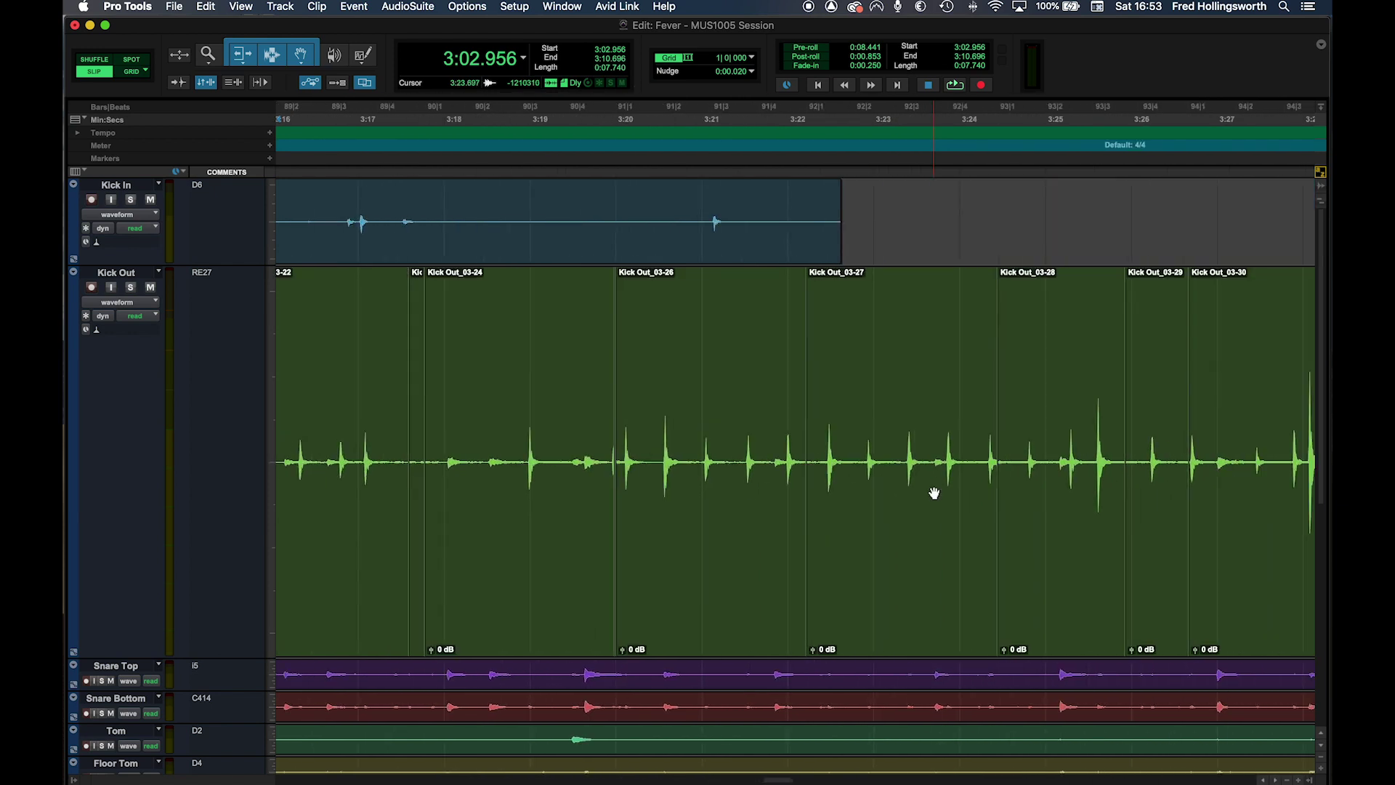
scroll(935, 494, right, 5)
scroll(935, 493, down, 5)
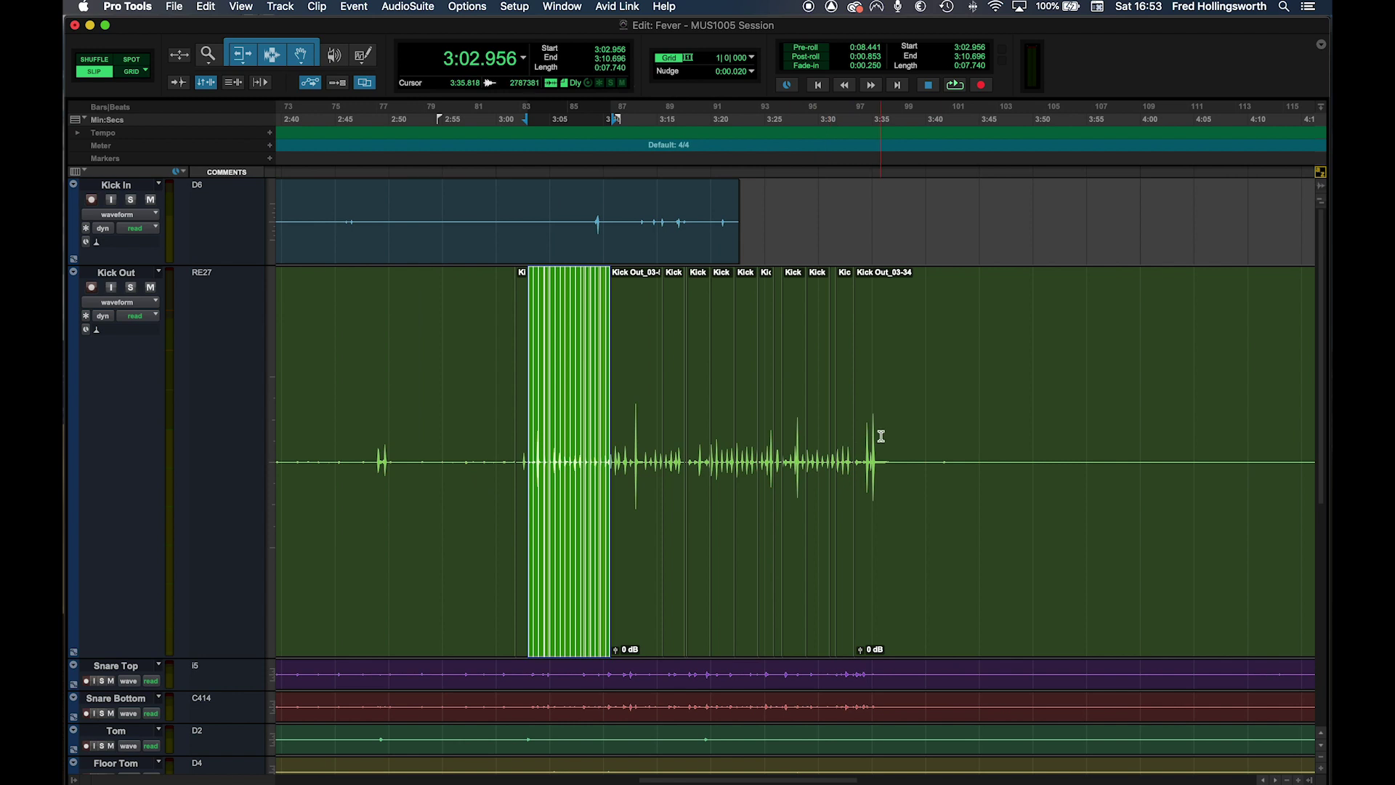
click(1314, 779)
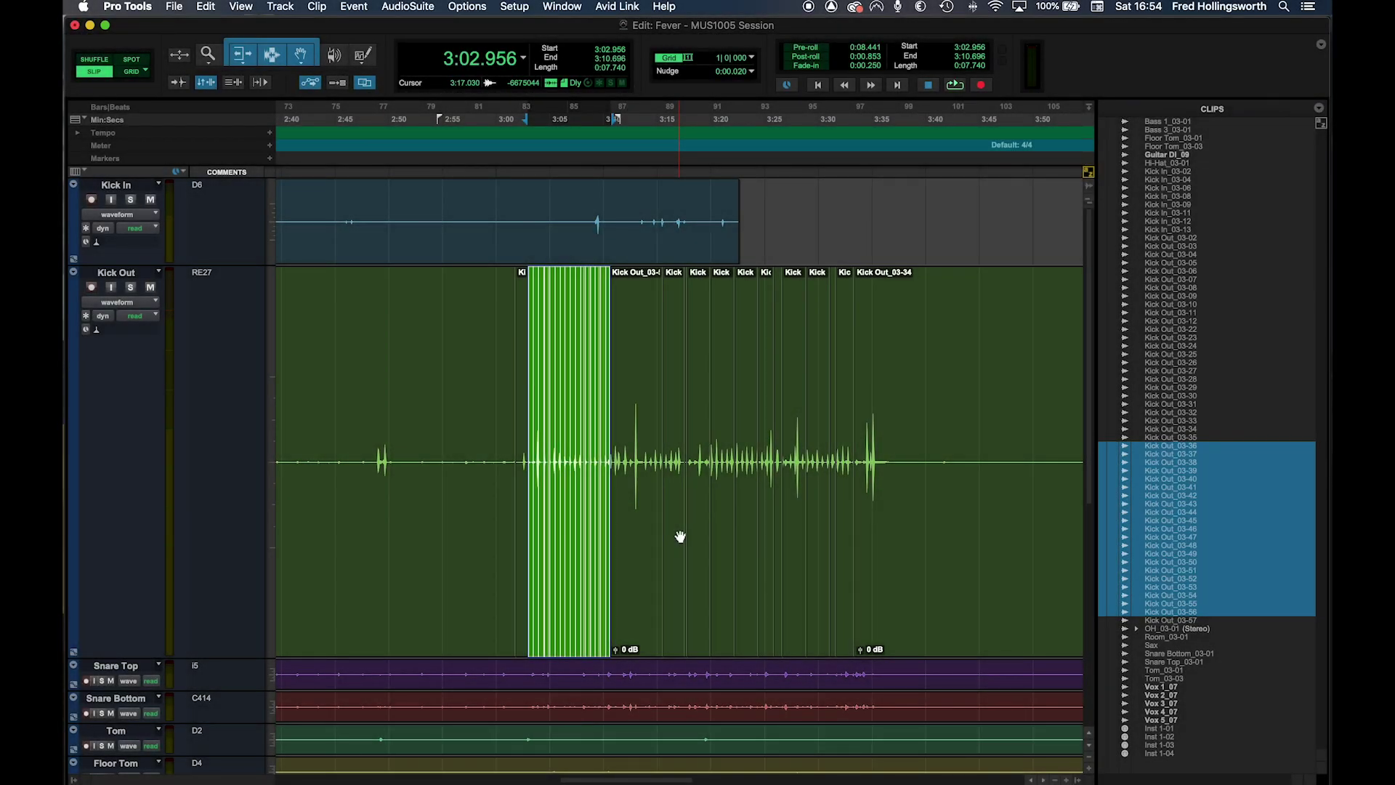
click(1076, 780)
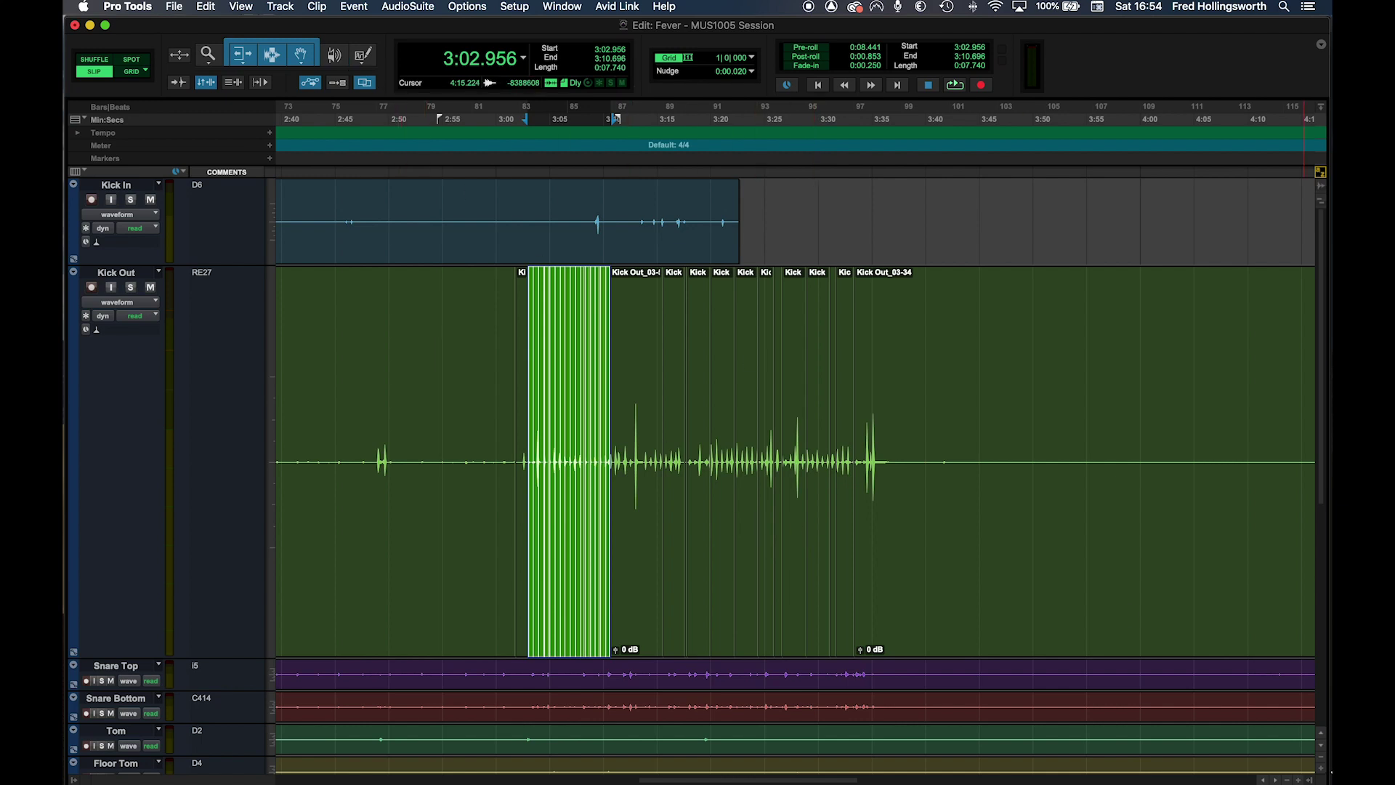
- Select several of the transient-separated Kick Out clips one at a time between about 3:02 and 3:07 to check the individual hits
click(1277, 780)
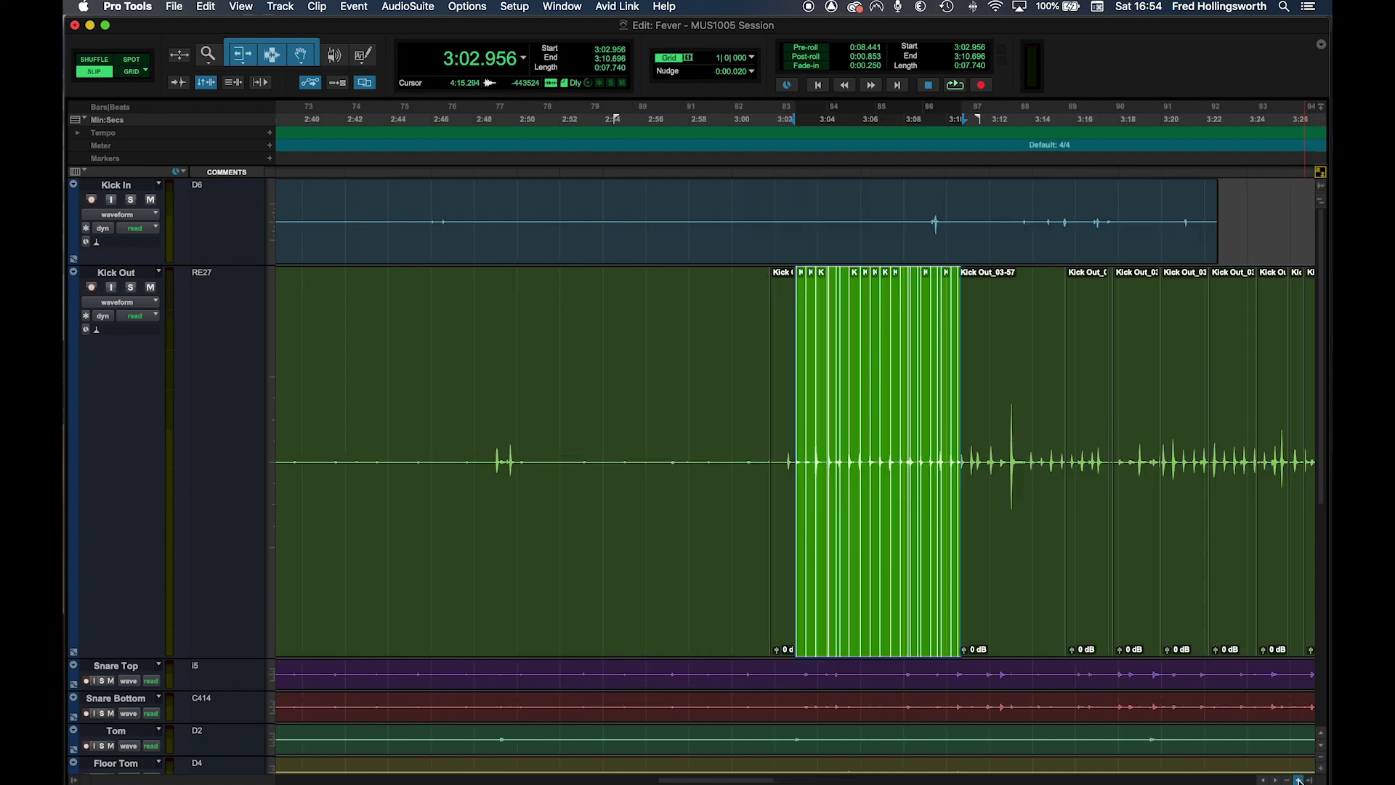
click(1299, 779)
scroll(1211, 660, right, 5)
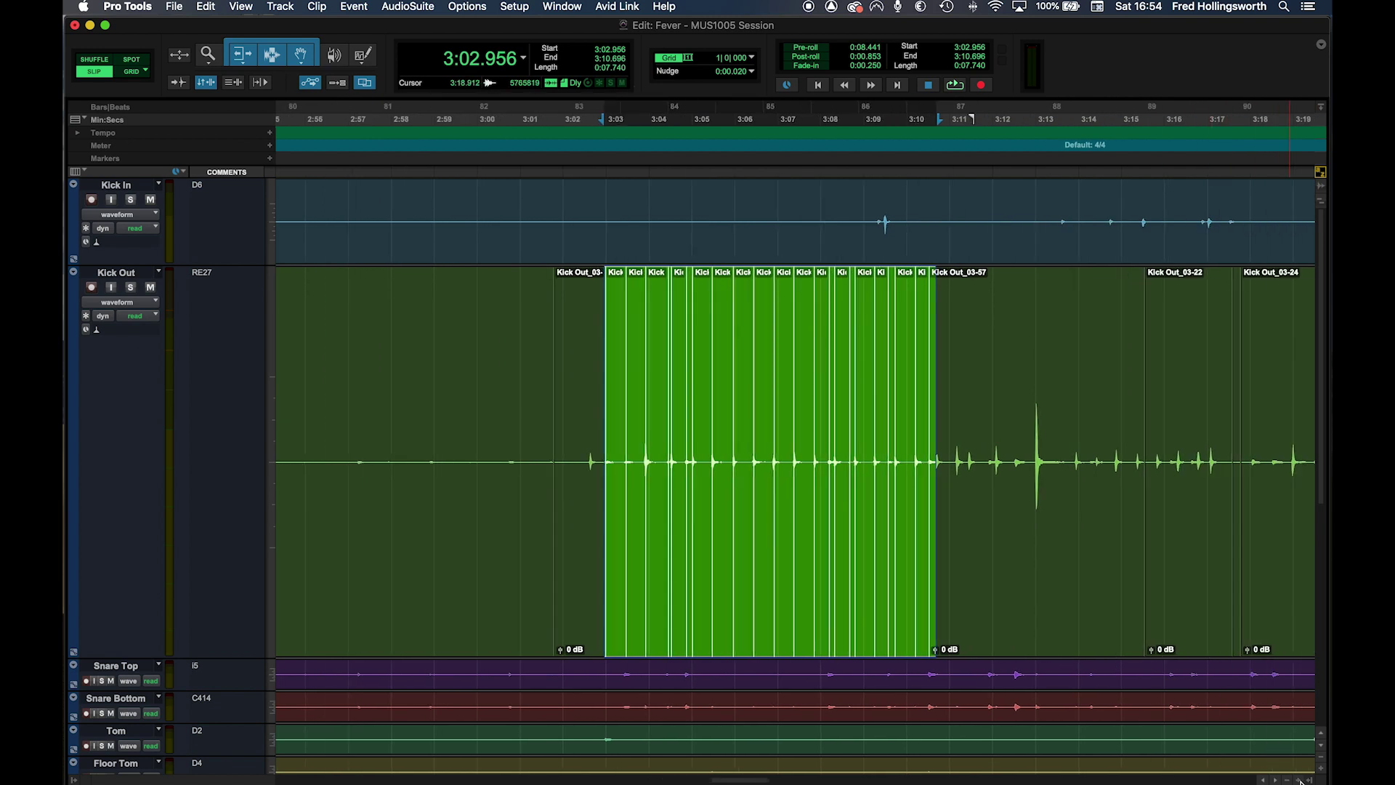
click(1299, 780)
scroll(1285, 718, right, 6)
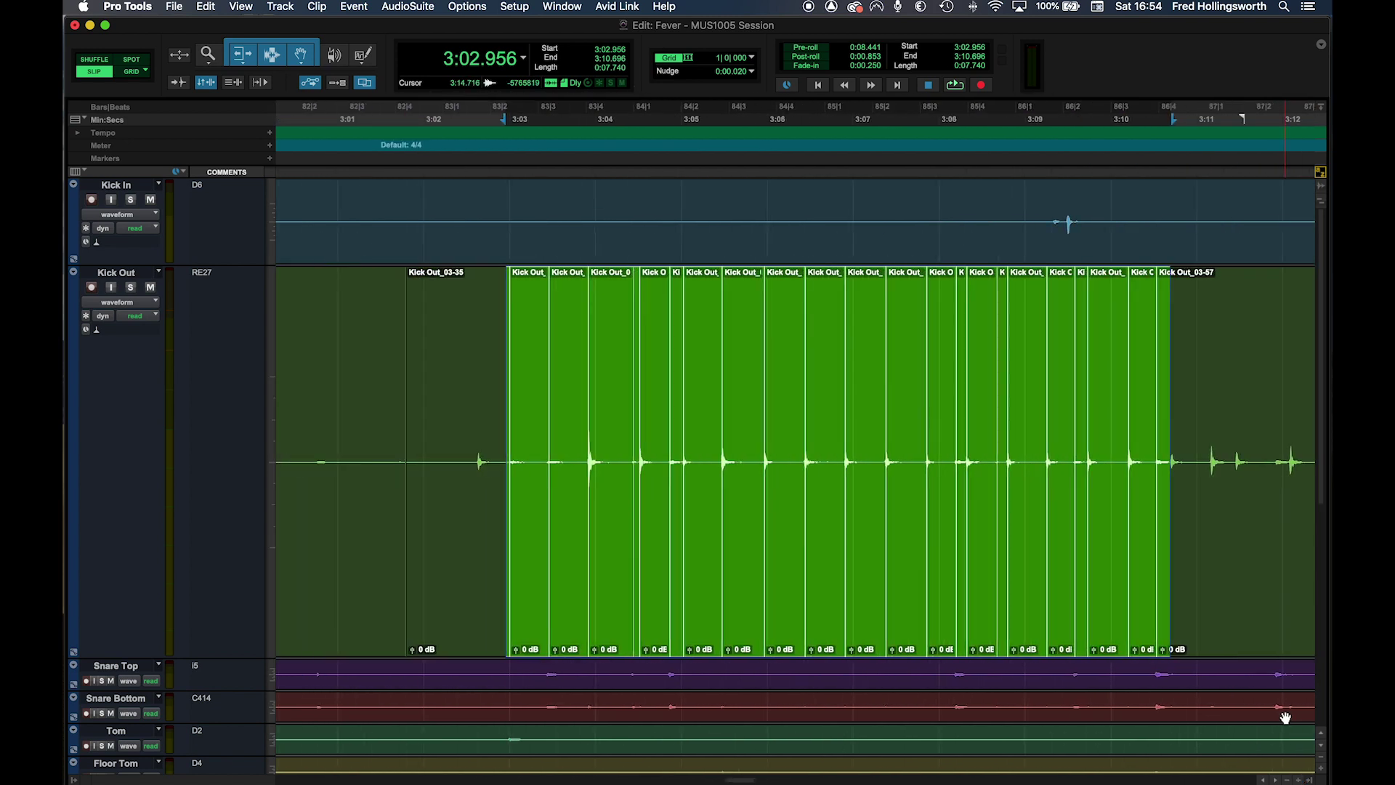
scroll(1285, 718, right, 1)
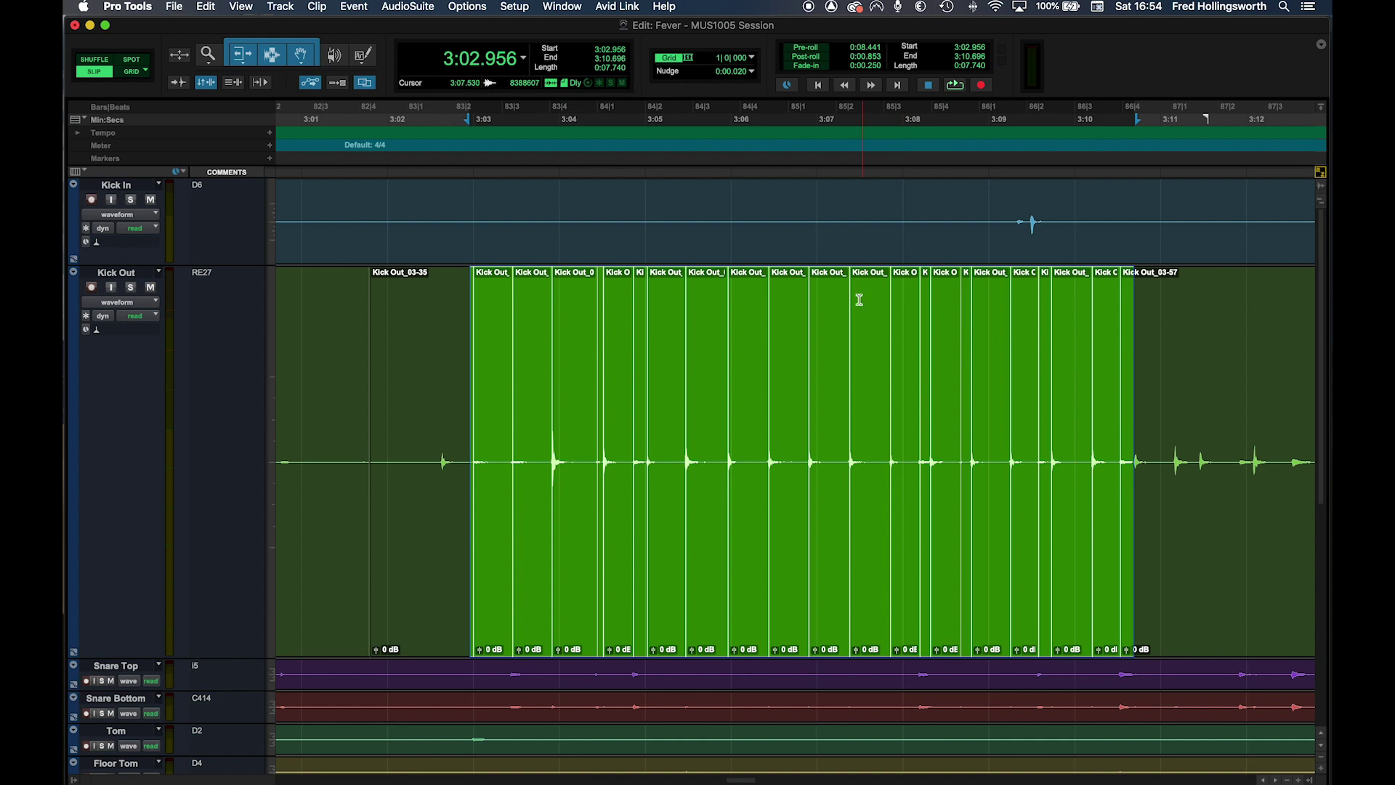
click(434, 579)
click(485, 588)
click(539, 588)
click(577, 585)
click(620, 577)
click(674, 577)
click(797, 570)
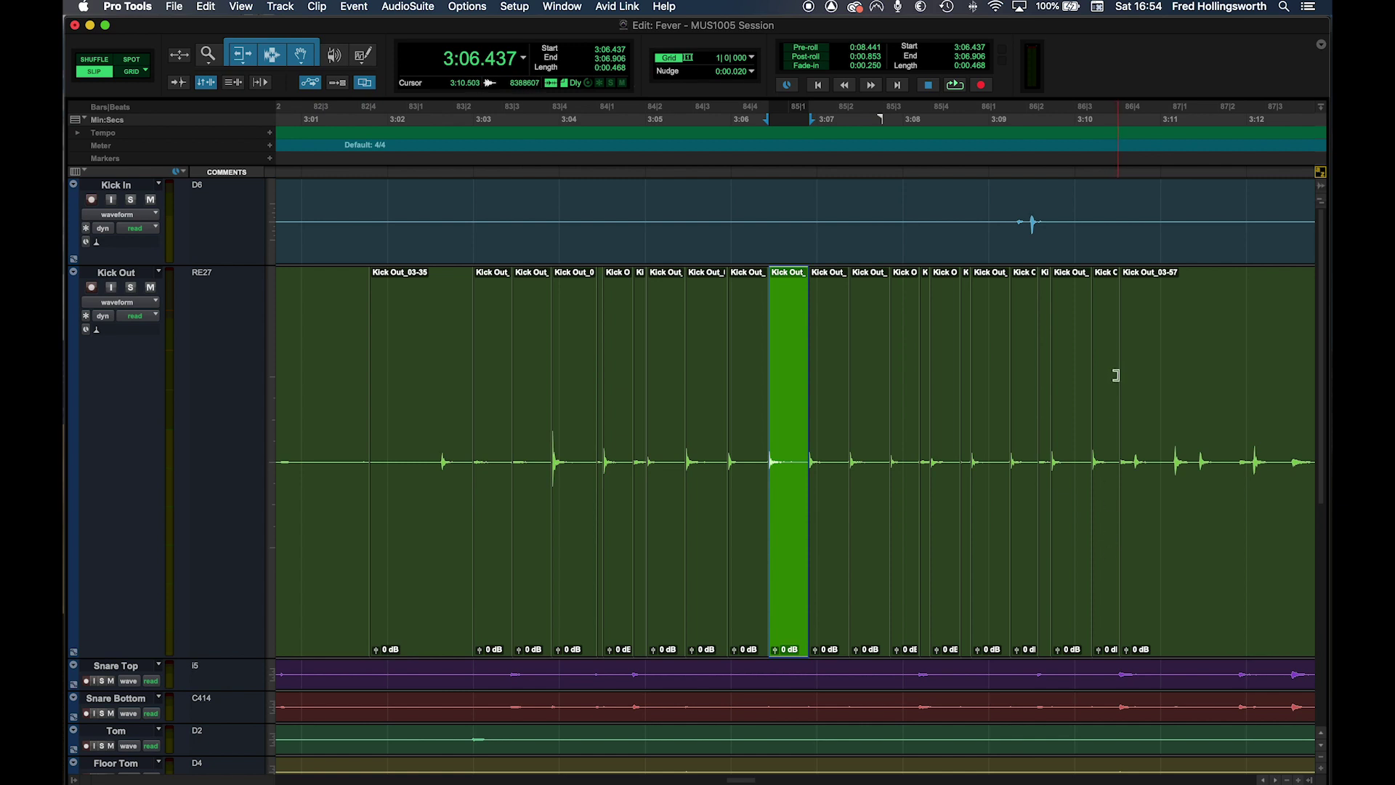
- Select the separated Kick Out clips from 3:02.999 to 3:10.527 and heal their separations
click(1107, 528)
click(469, 557)
click(491, 561)
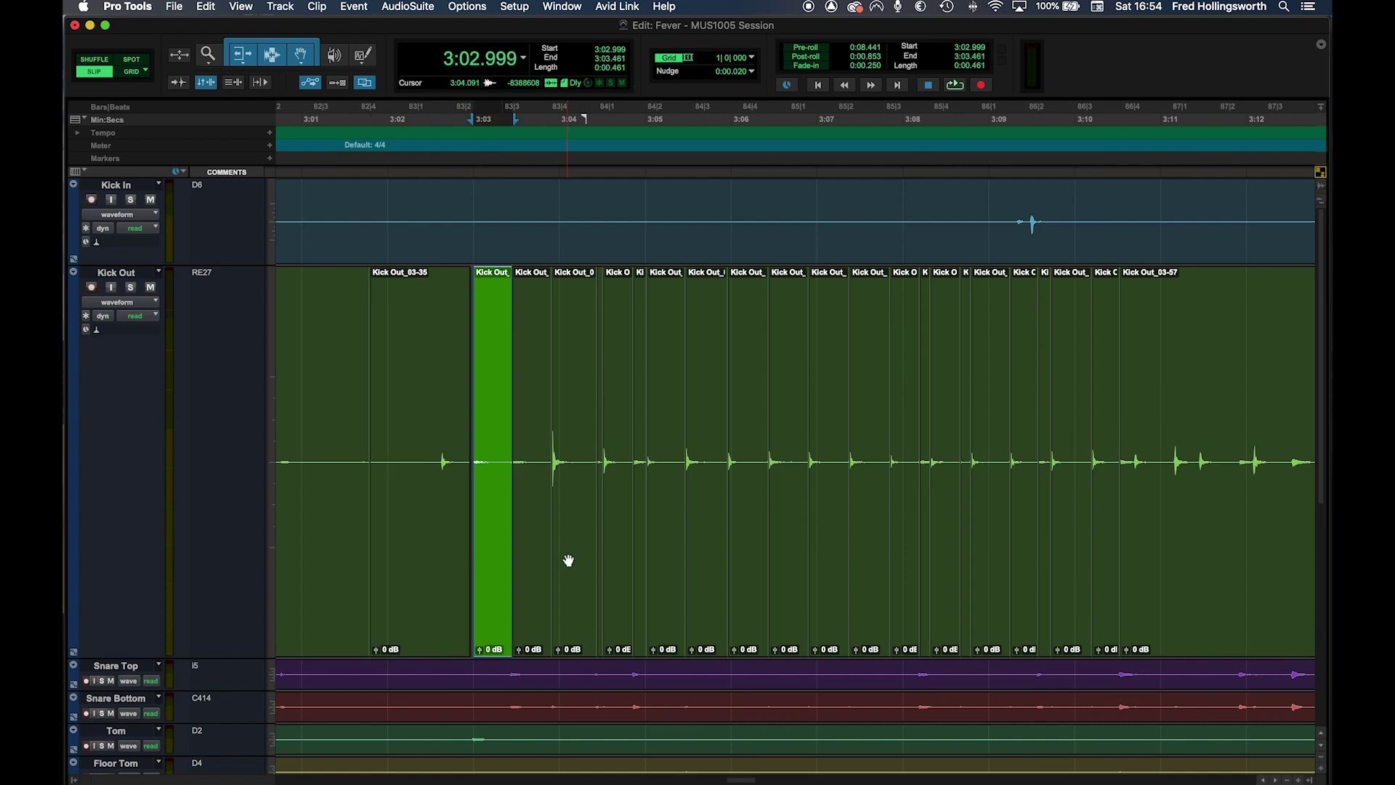
shift+click(1102, 547)
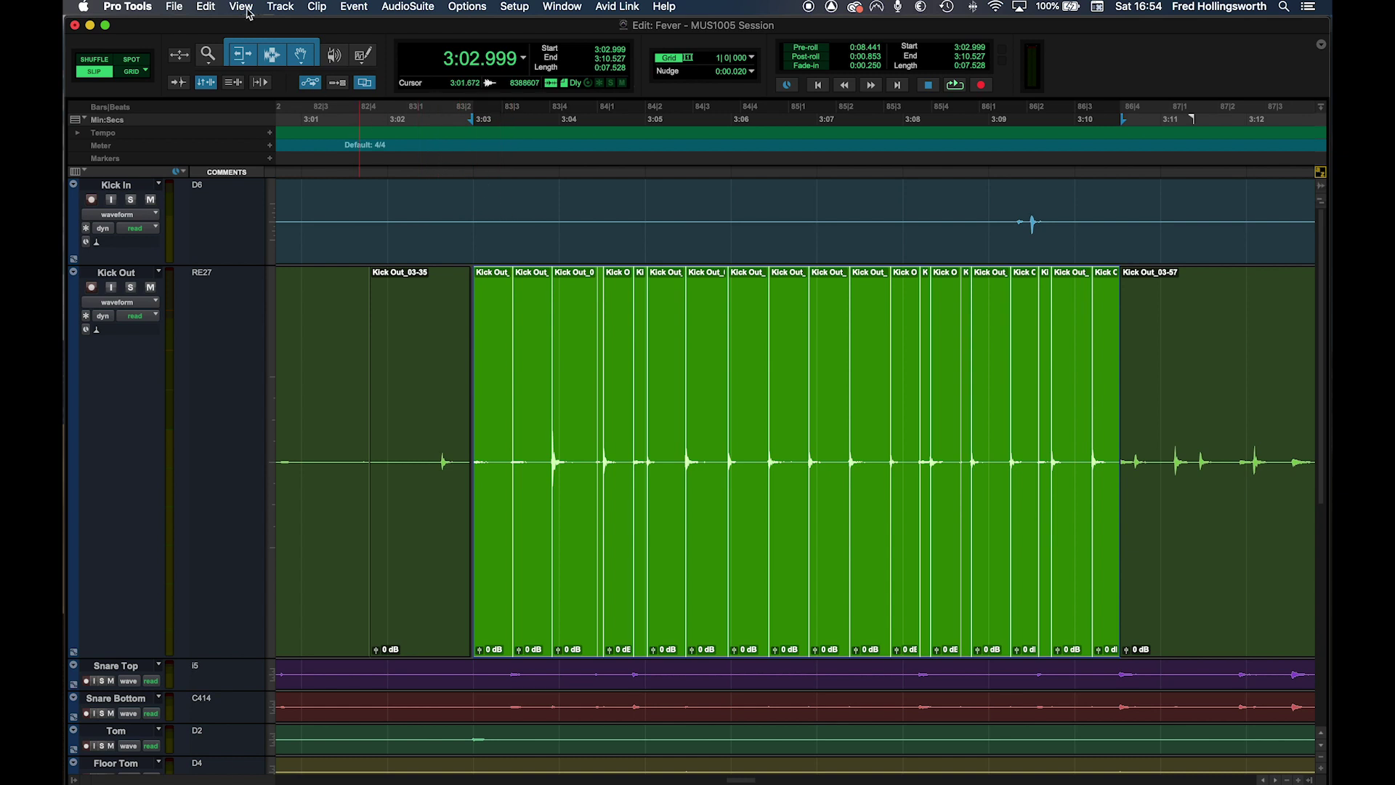
click(206, 7)
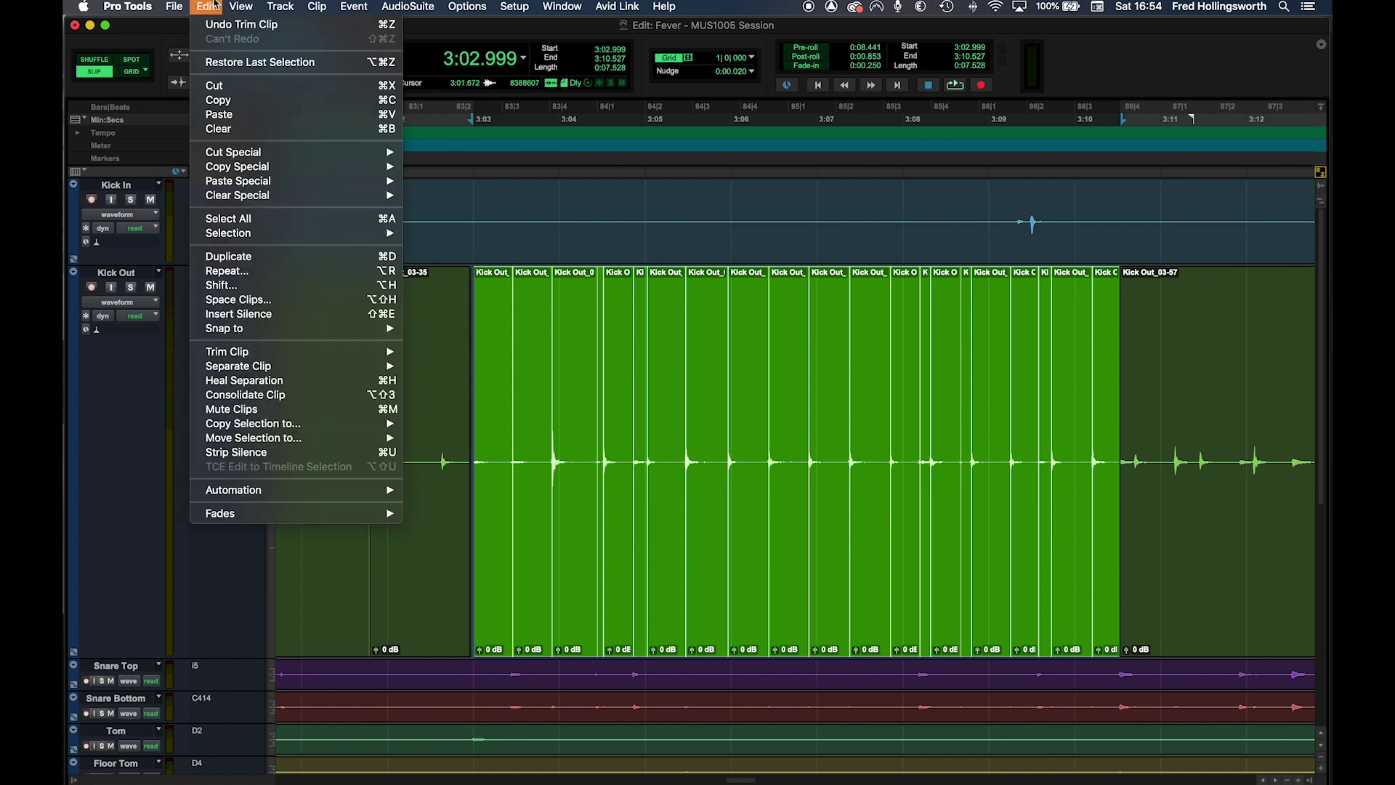
click(286, 380)
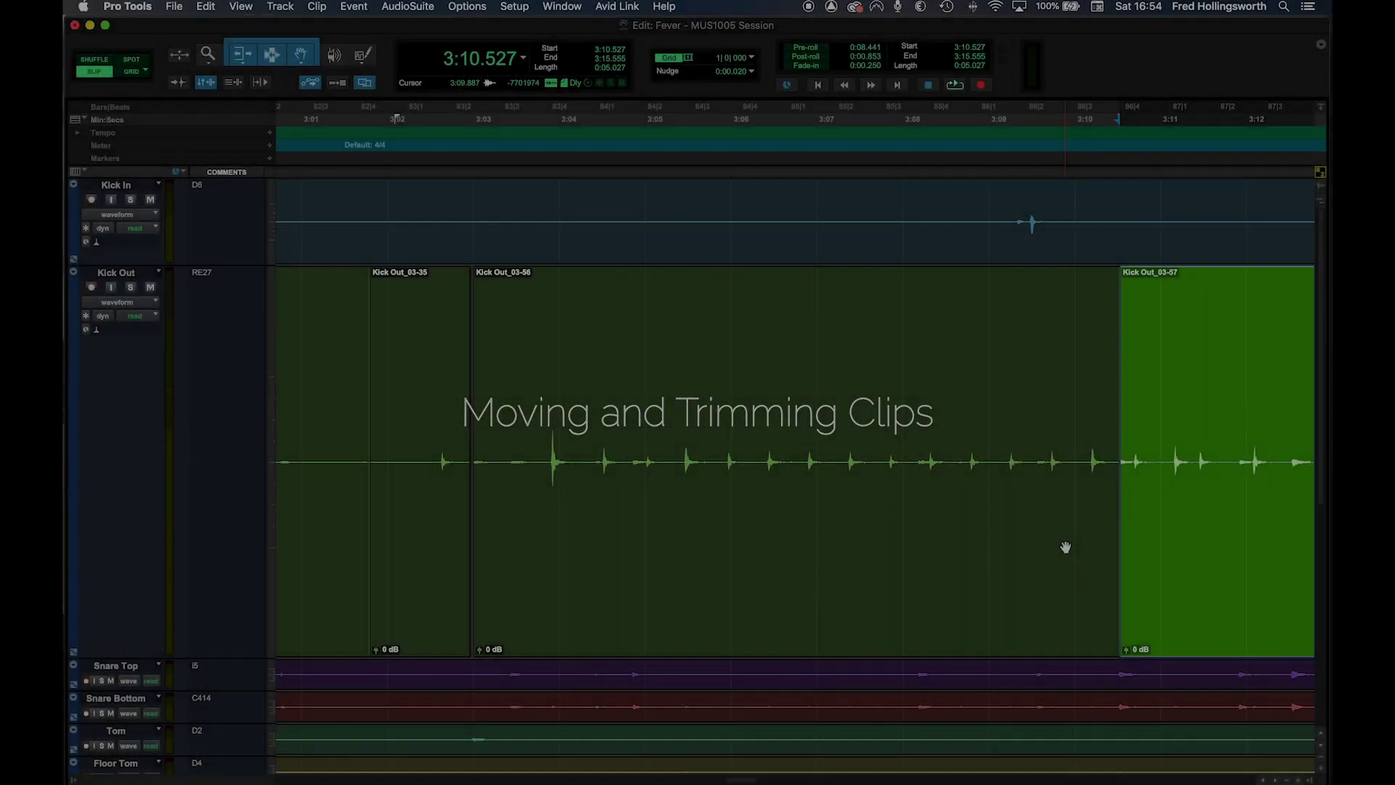
- Extend the Kick Out selection over both adjoining clips, from 3:02.999 to 3:15.555, and heal the separation between them
shift+click(1065, 547)
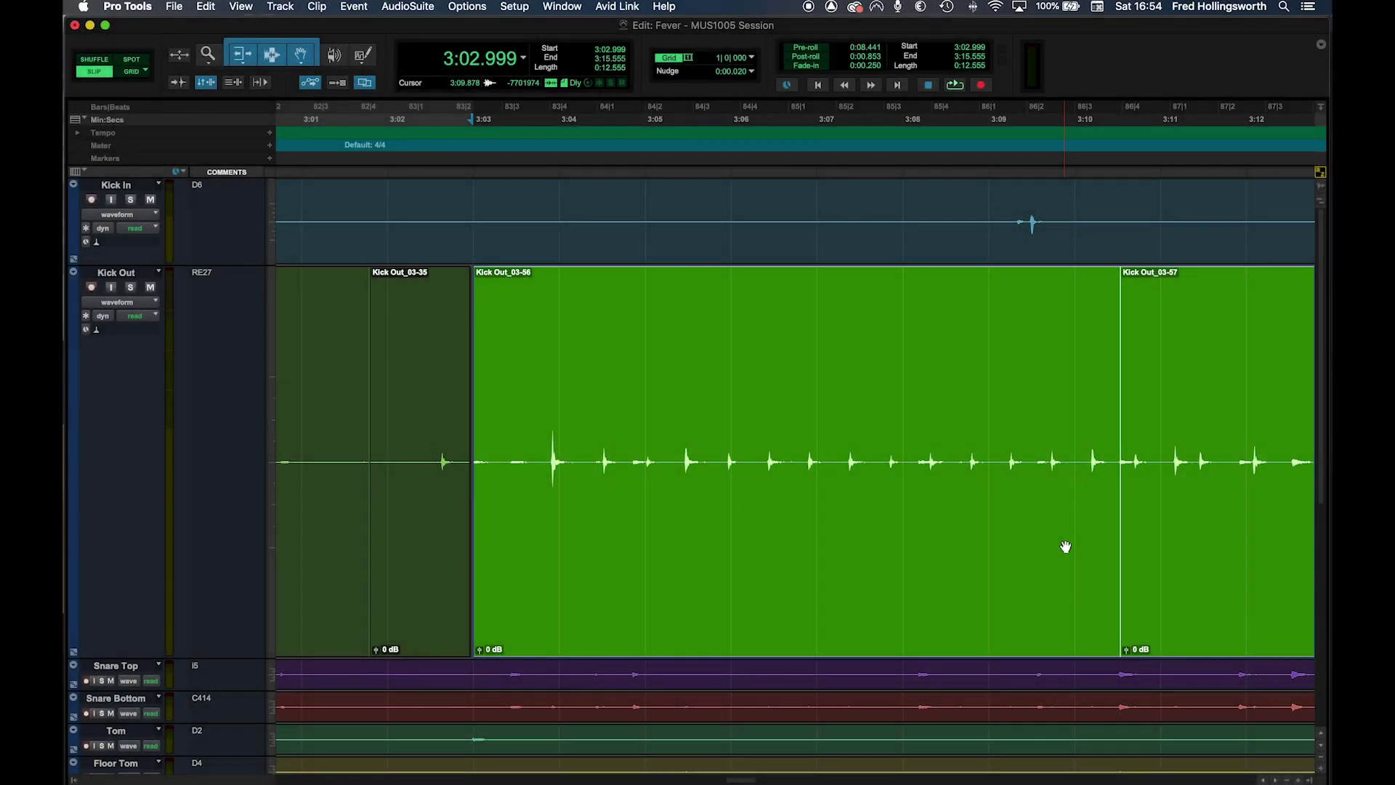
key(super+h)
scroll(1006, 539, right, 4)
scroll(1007, 539, left, 2)
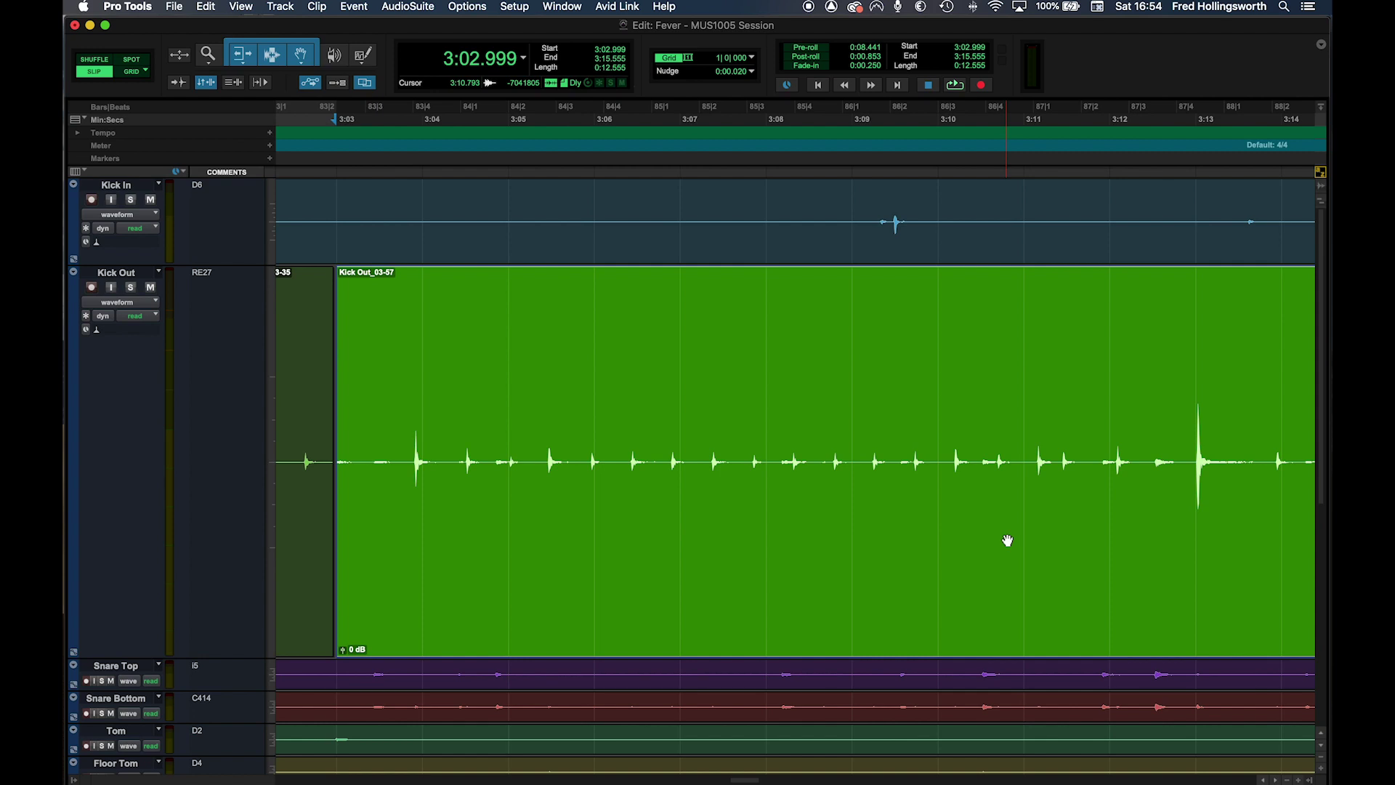
- With the Grabber tool, place copies of clip Kick Out_03-57 from the Clips list on the Kick Out track, the last starting at 3:04.434
click(1290, 779)
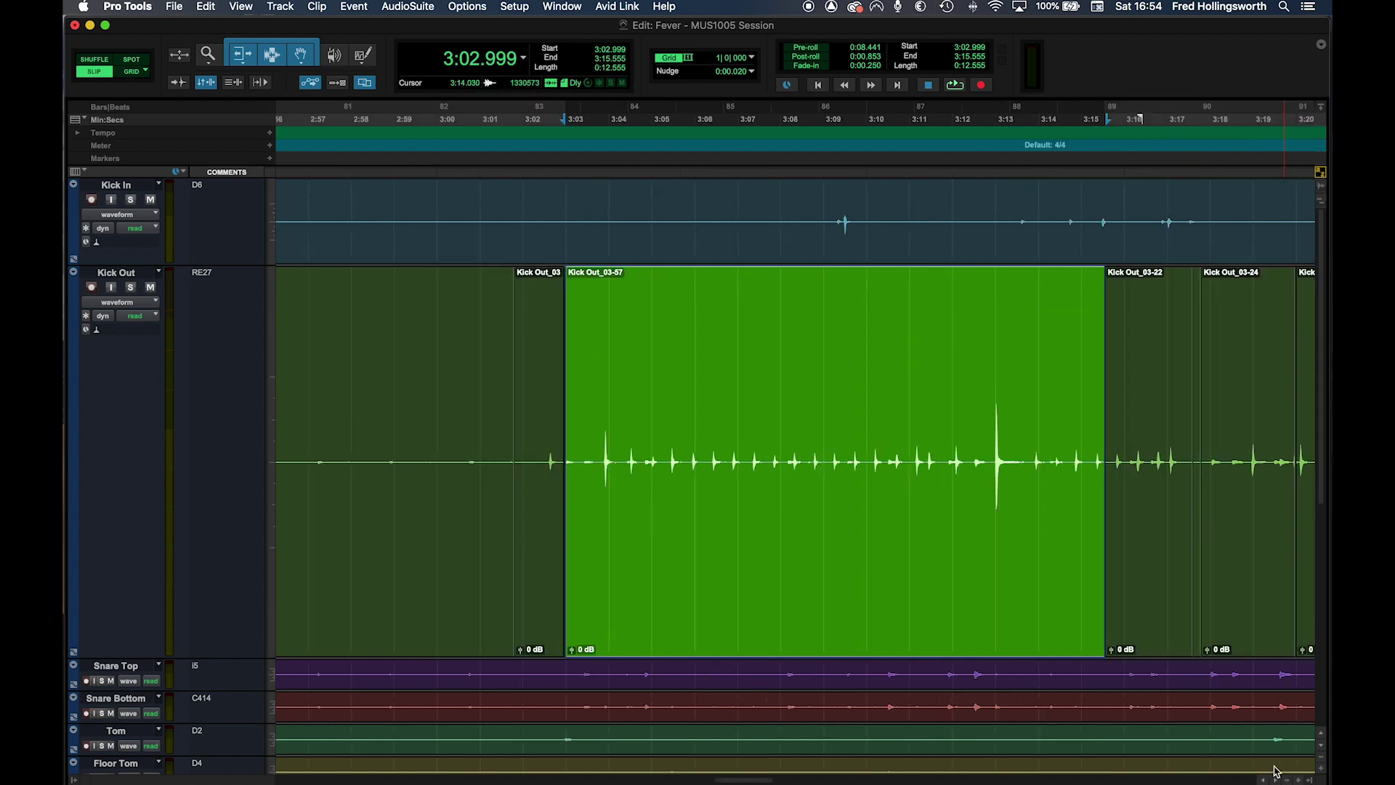
scroll(969, 553, right, 2)
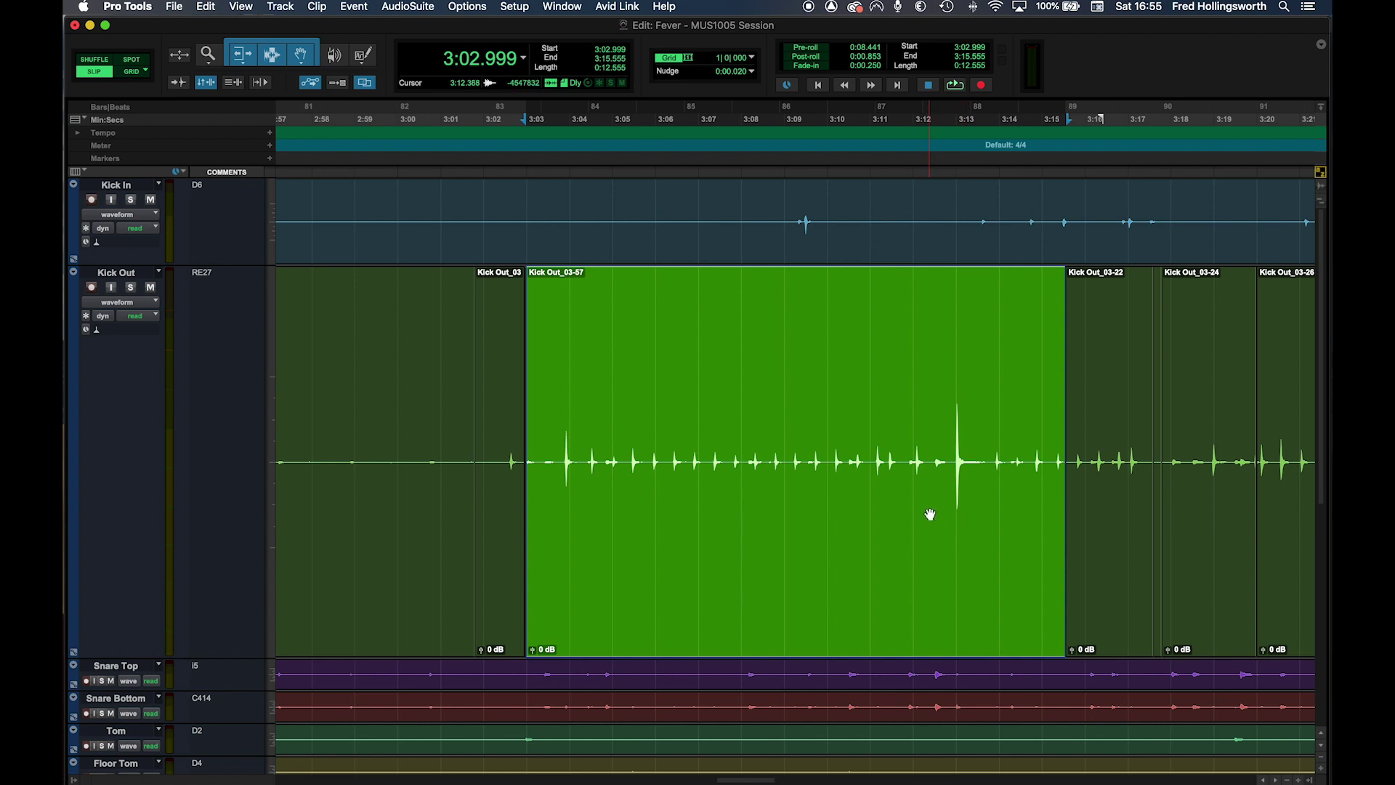
click(1300, 780)
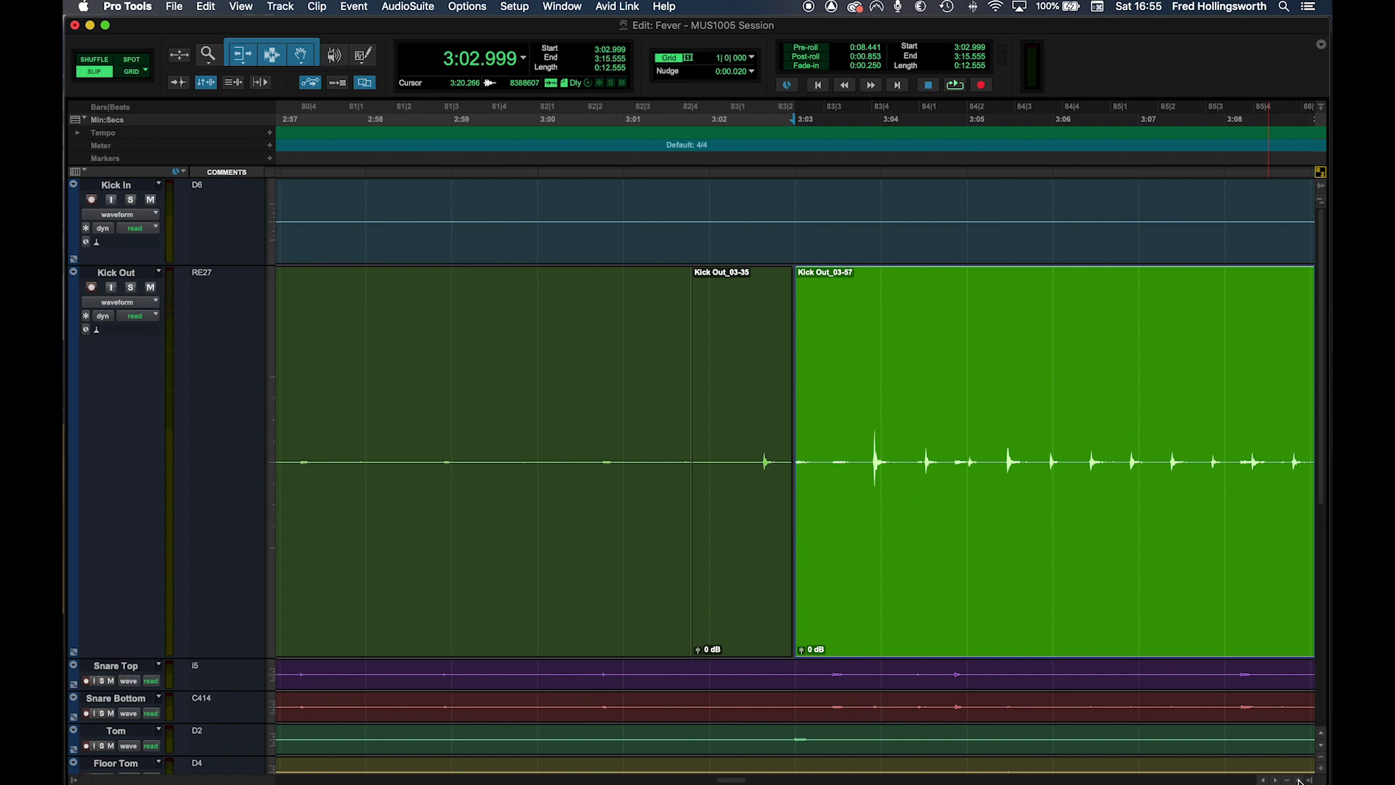
scroll(1128, 599, right, 5)
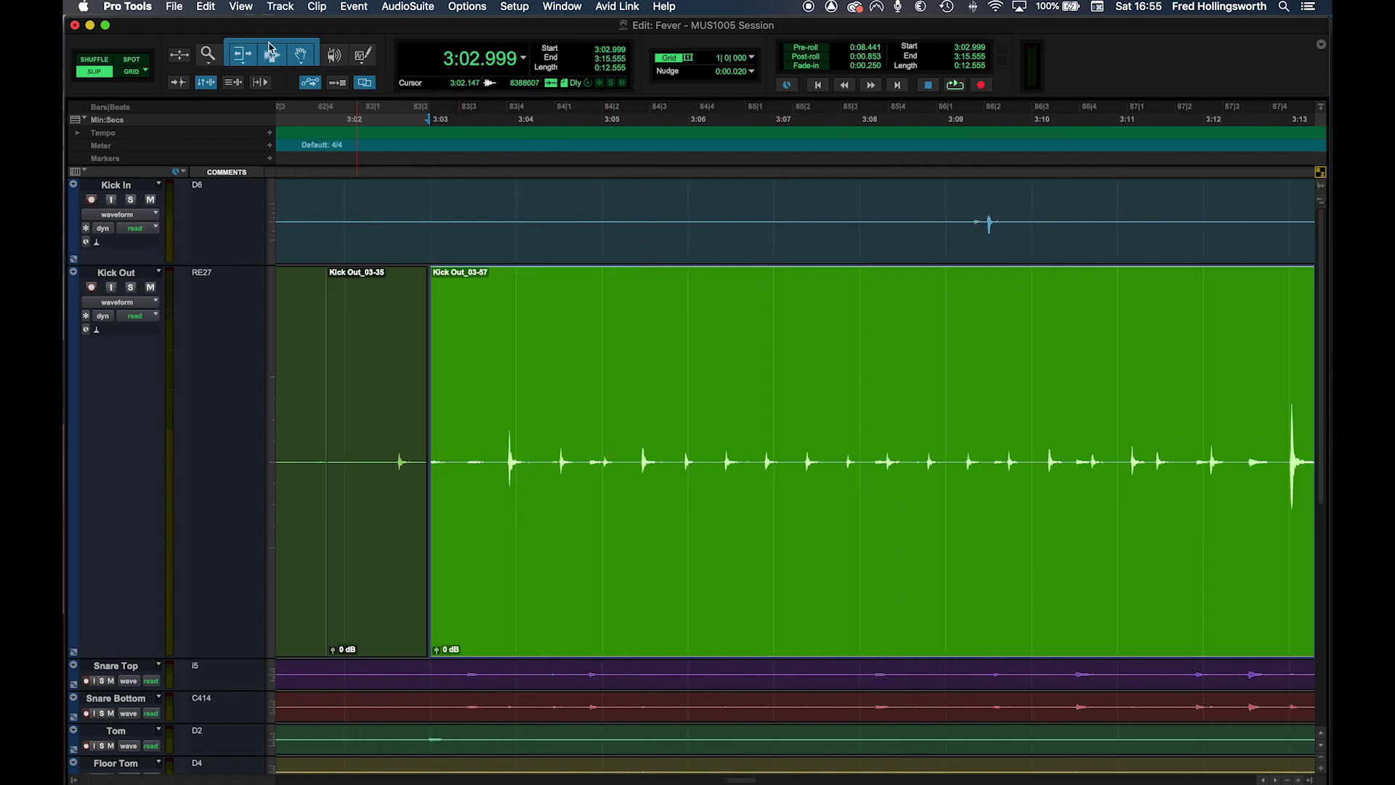
click(301, 56)
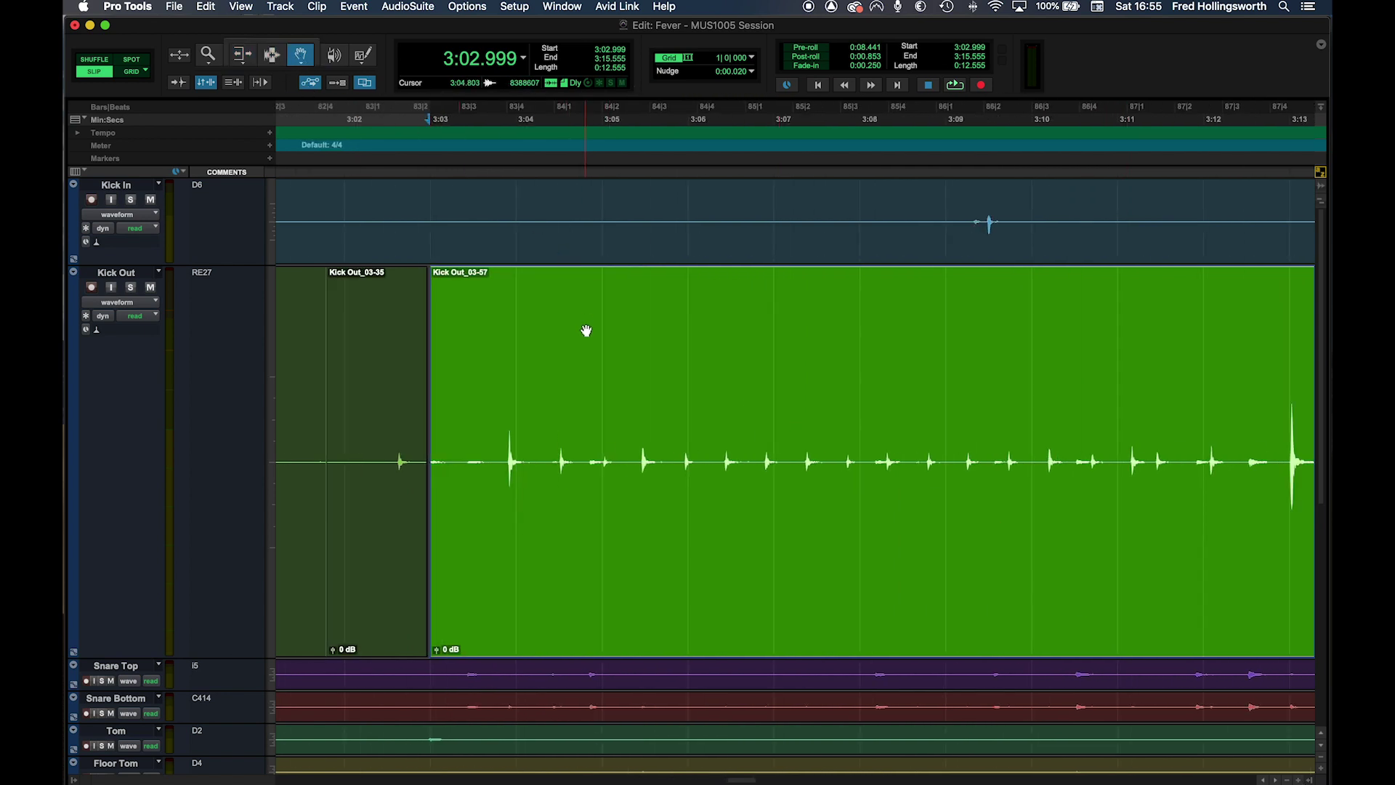
click(1312, 780)
drag(1192, 620, 849, 491)
drag(1196, 622, 679, 502)
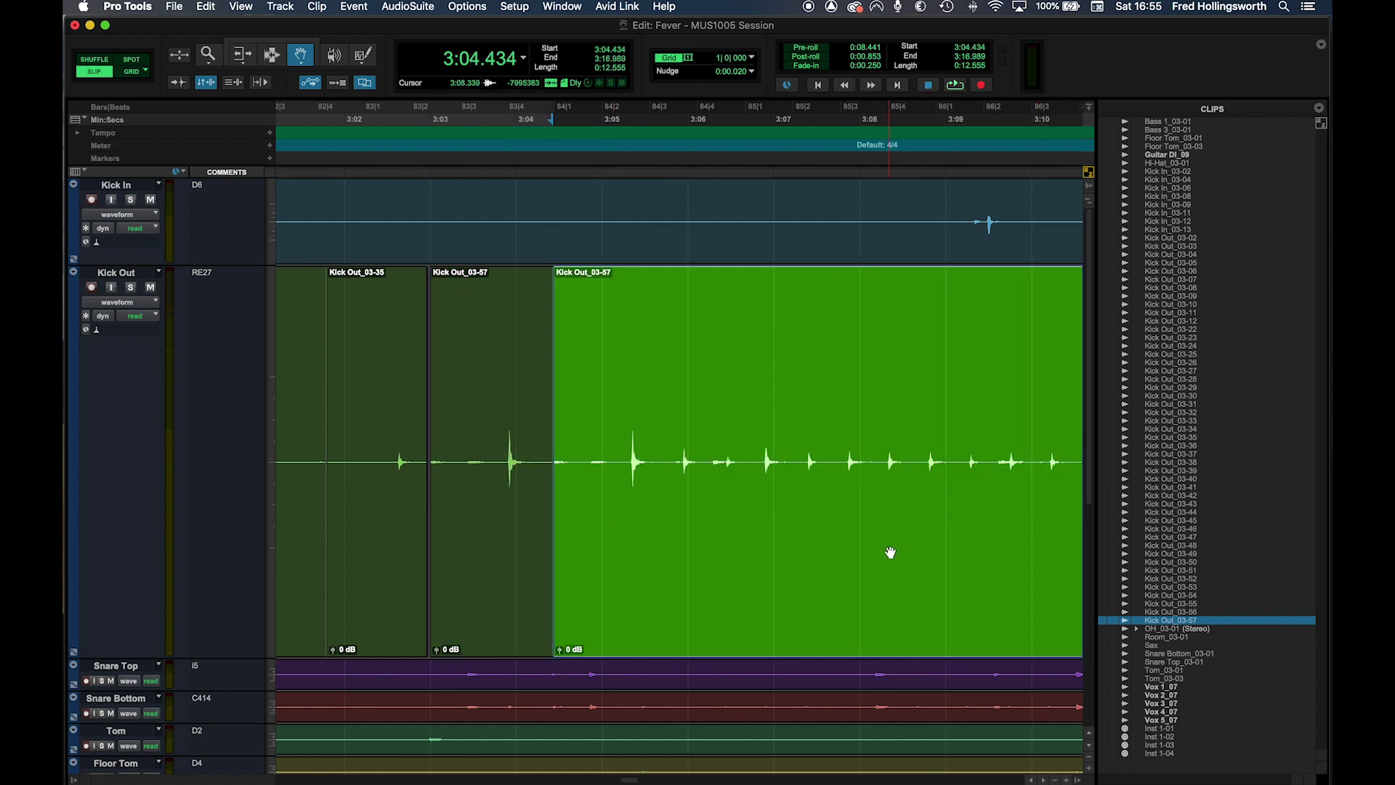
- Reposition the long Kick Out_03-57 clip to 3:03.167, hide the Clips list, and shift the clip to start at 3:03.405
drag(902, 547, 766, 470)
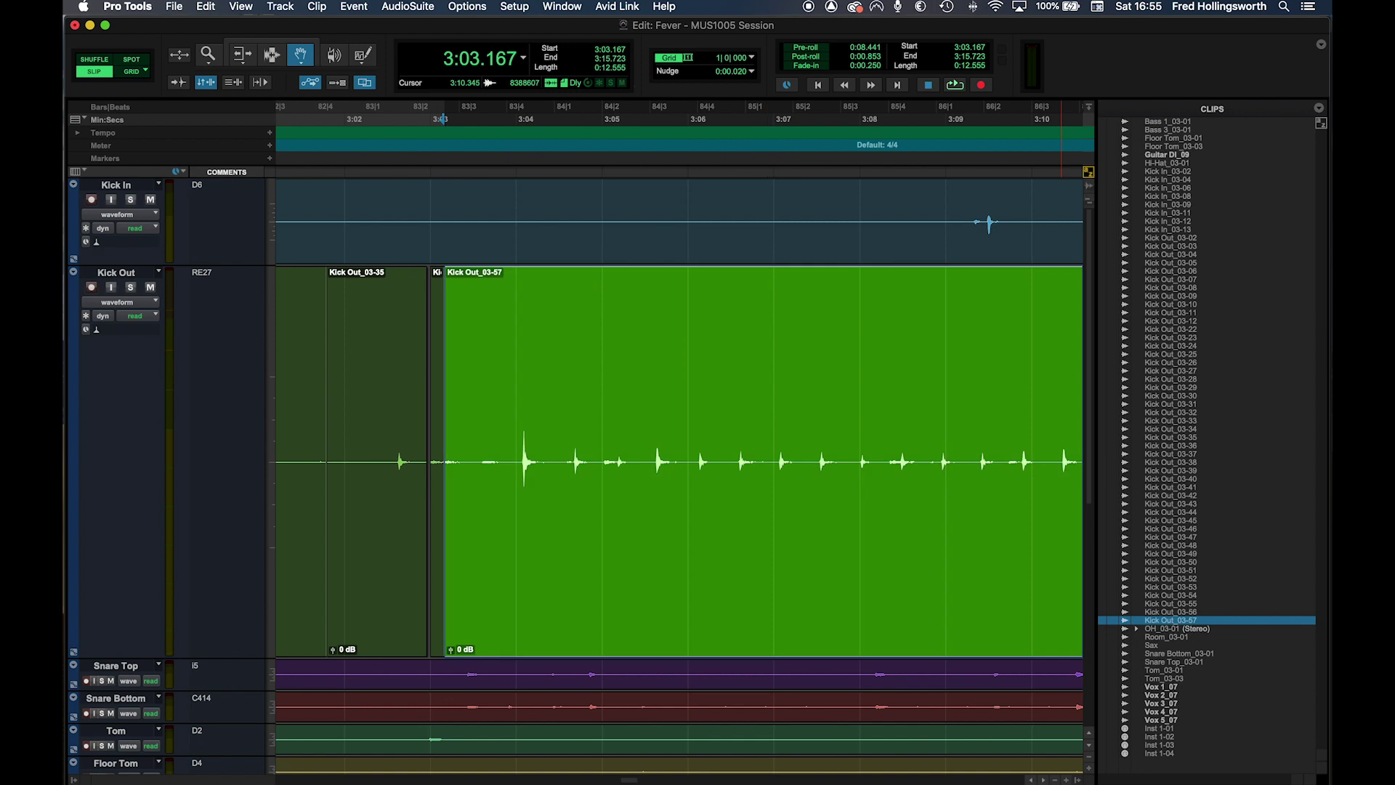
click(1079, 781)
drag(791, 494, 840, 505)
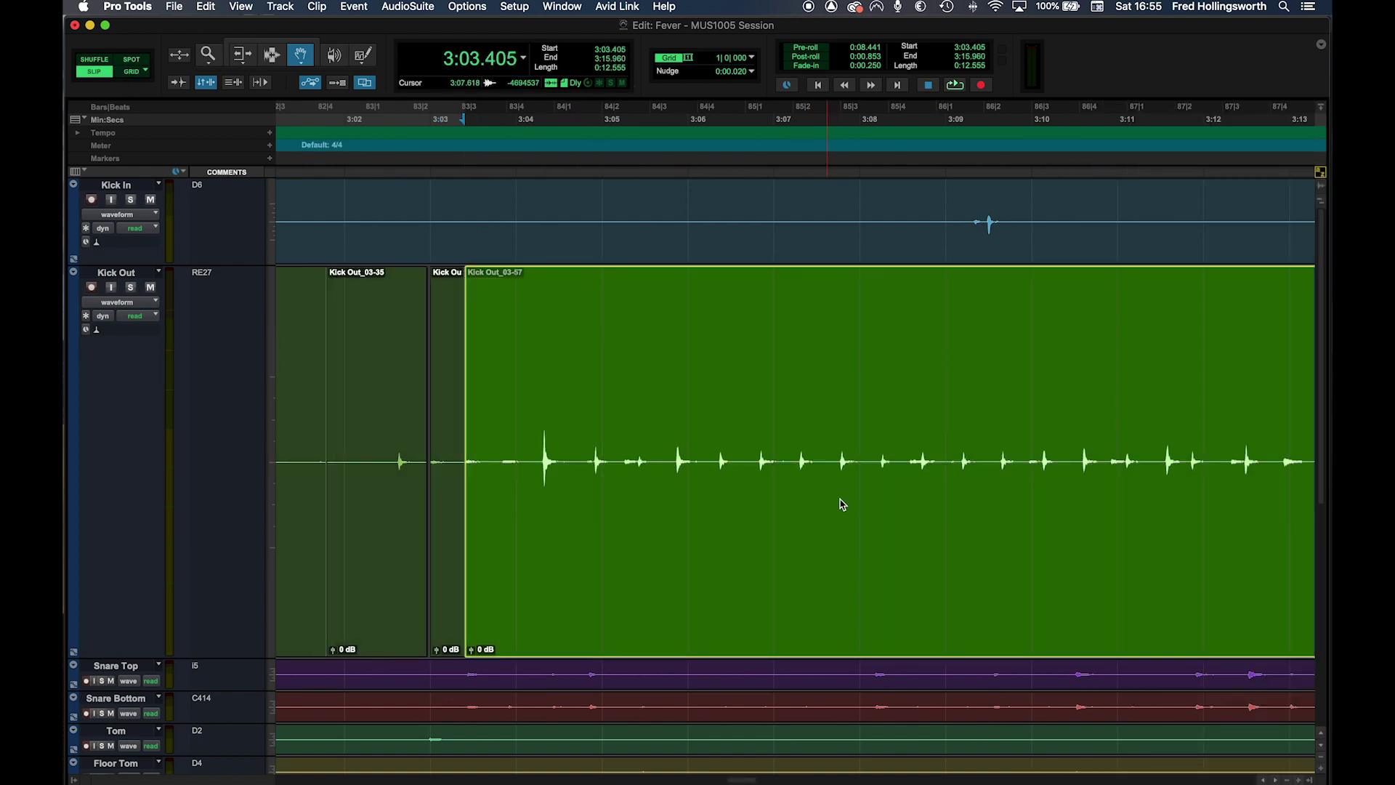
- Move the long Kick Out clip to start at 3:10.934 and the short piece just before it to 2:59.956
click(1287, 781)
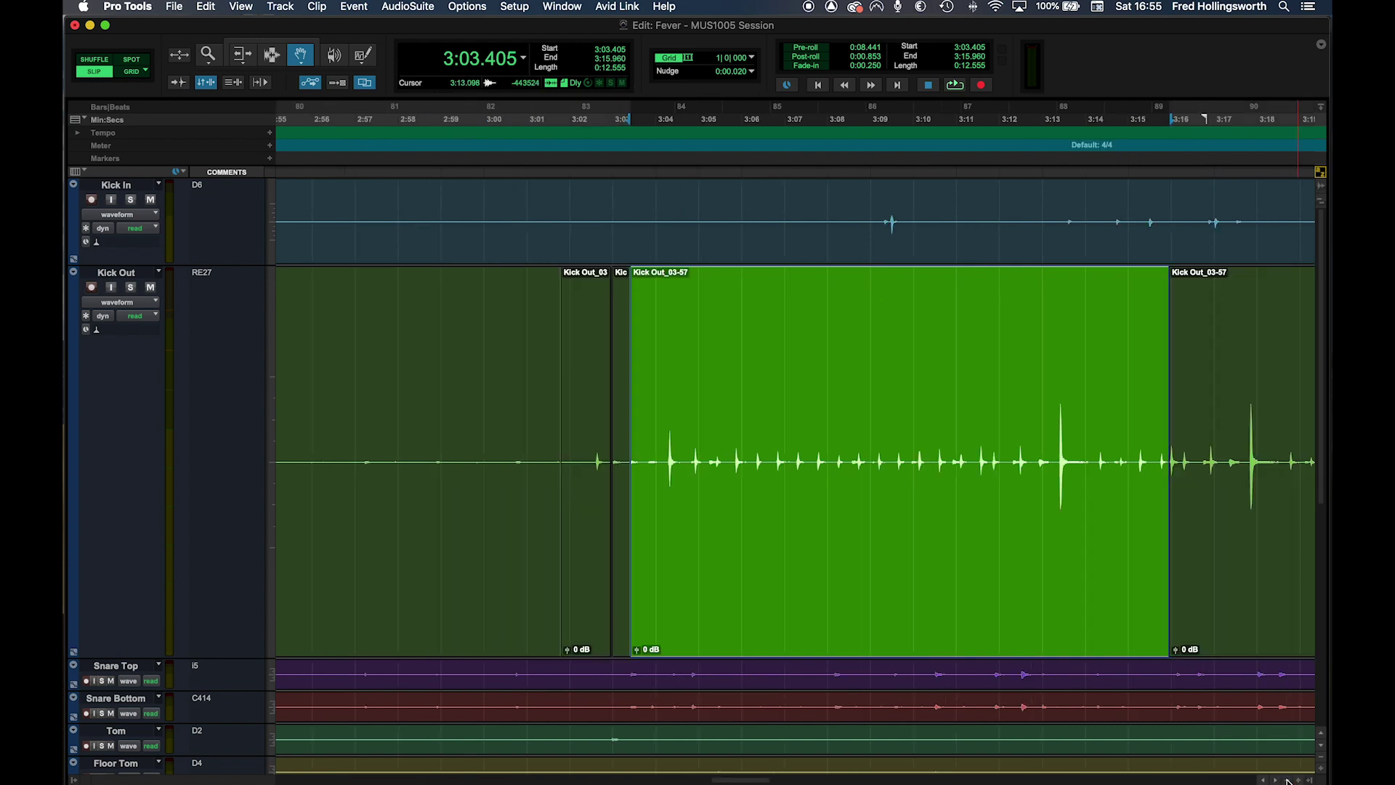
click(1287, 781)
drag(906, 538, 1055, 542)
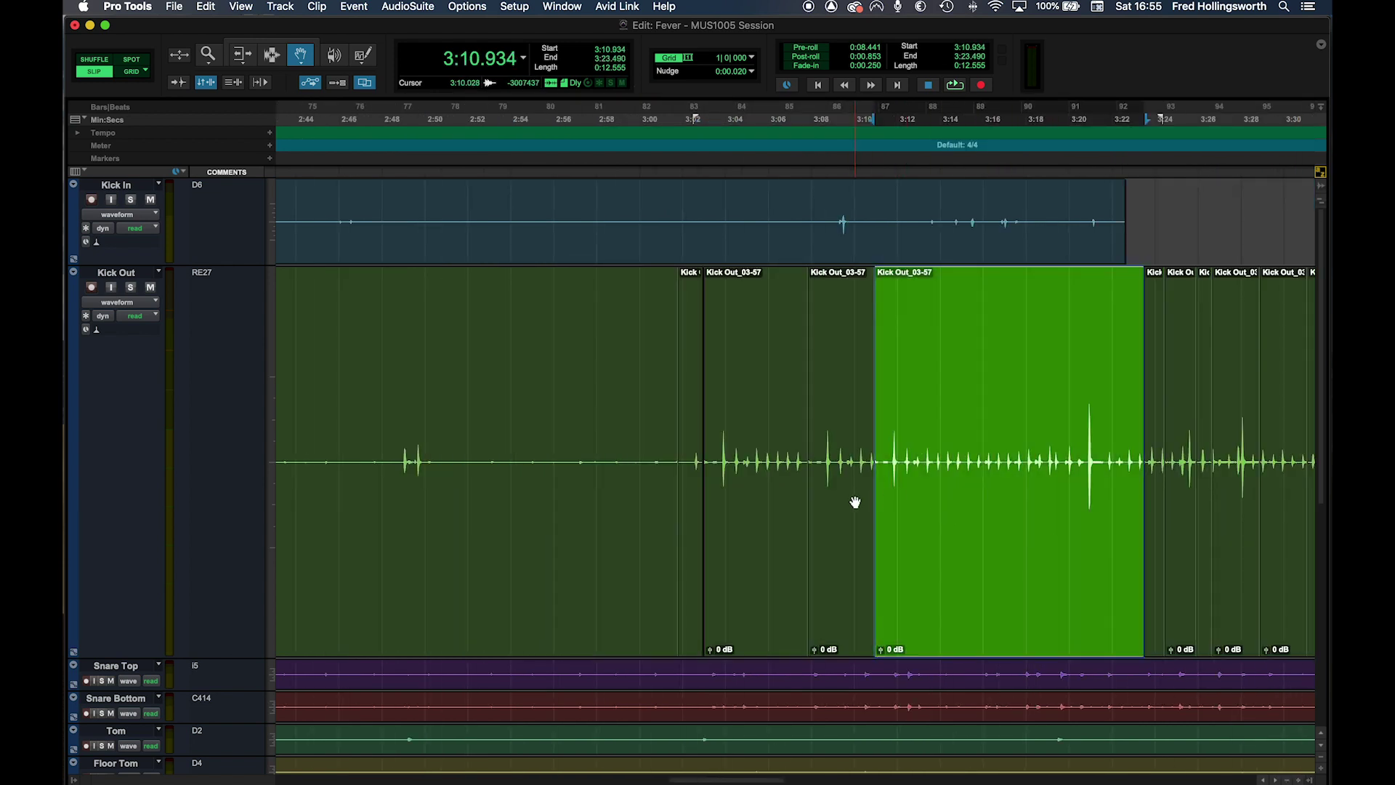
drag(857, 501, 683, 471)
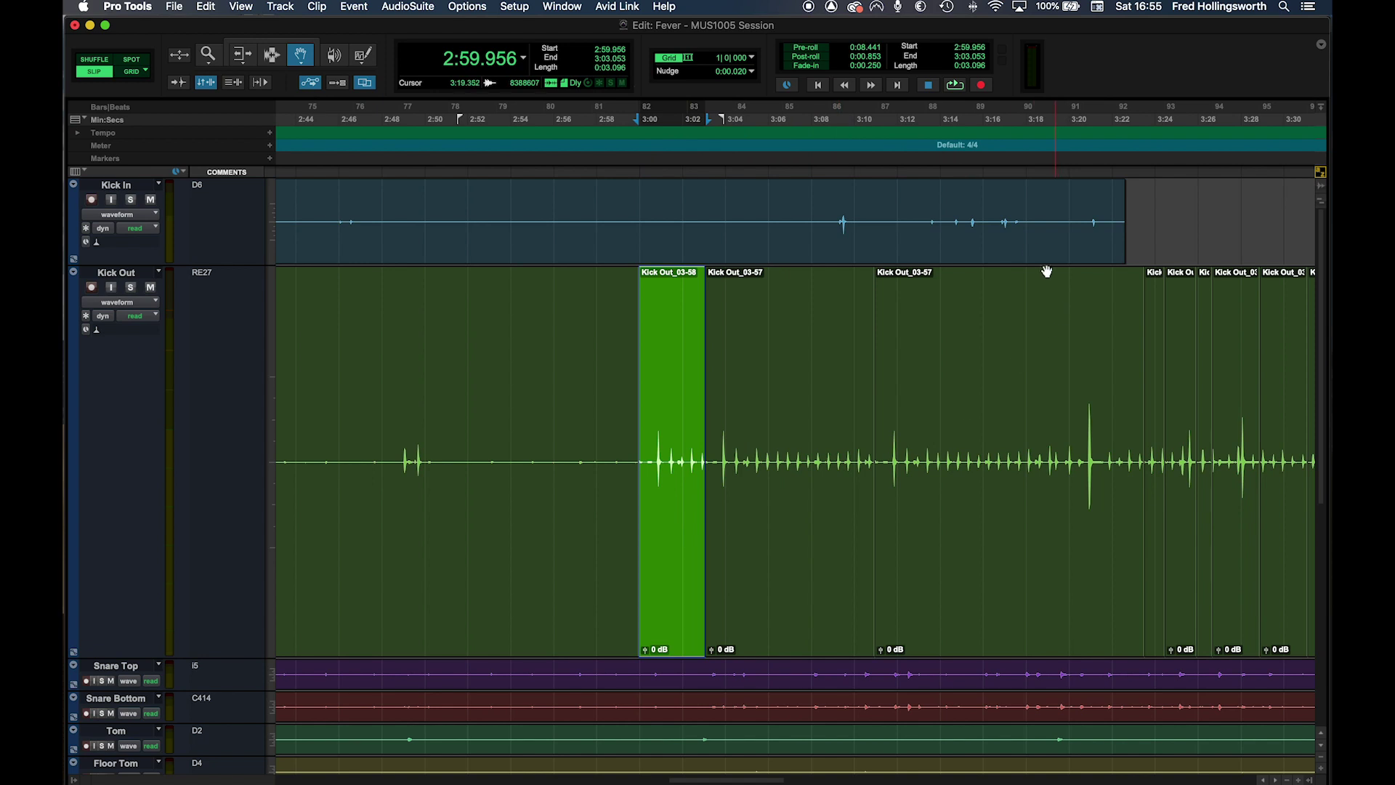
- Move the short Kick Out piece before the long clip into the gap at about 3:16, and shift the long clip to start at 3:03.721
drag(847, 509, 795, 529)
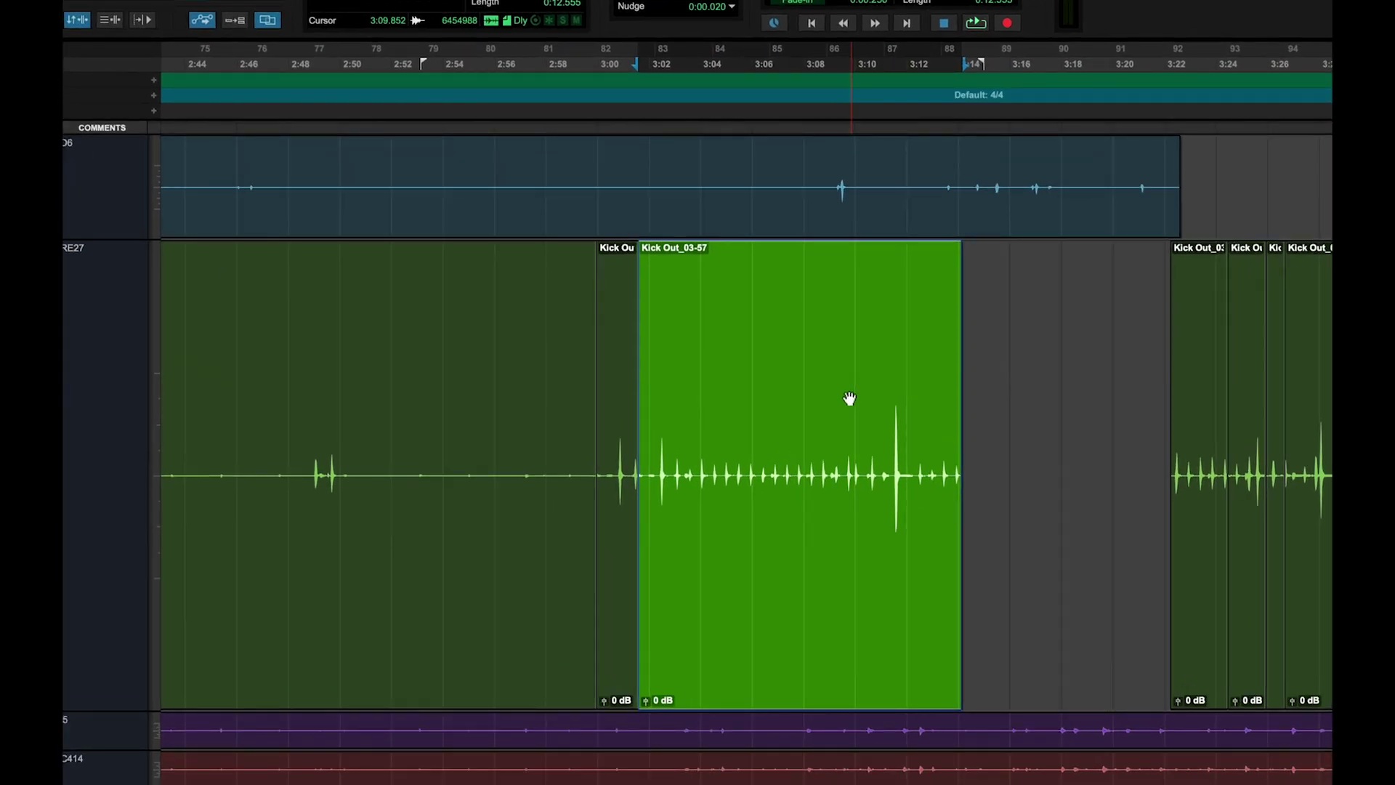
click(634, 555)
drag(635, 556, 1038, 550)
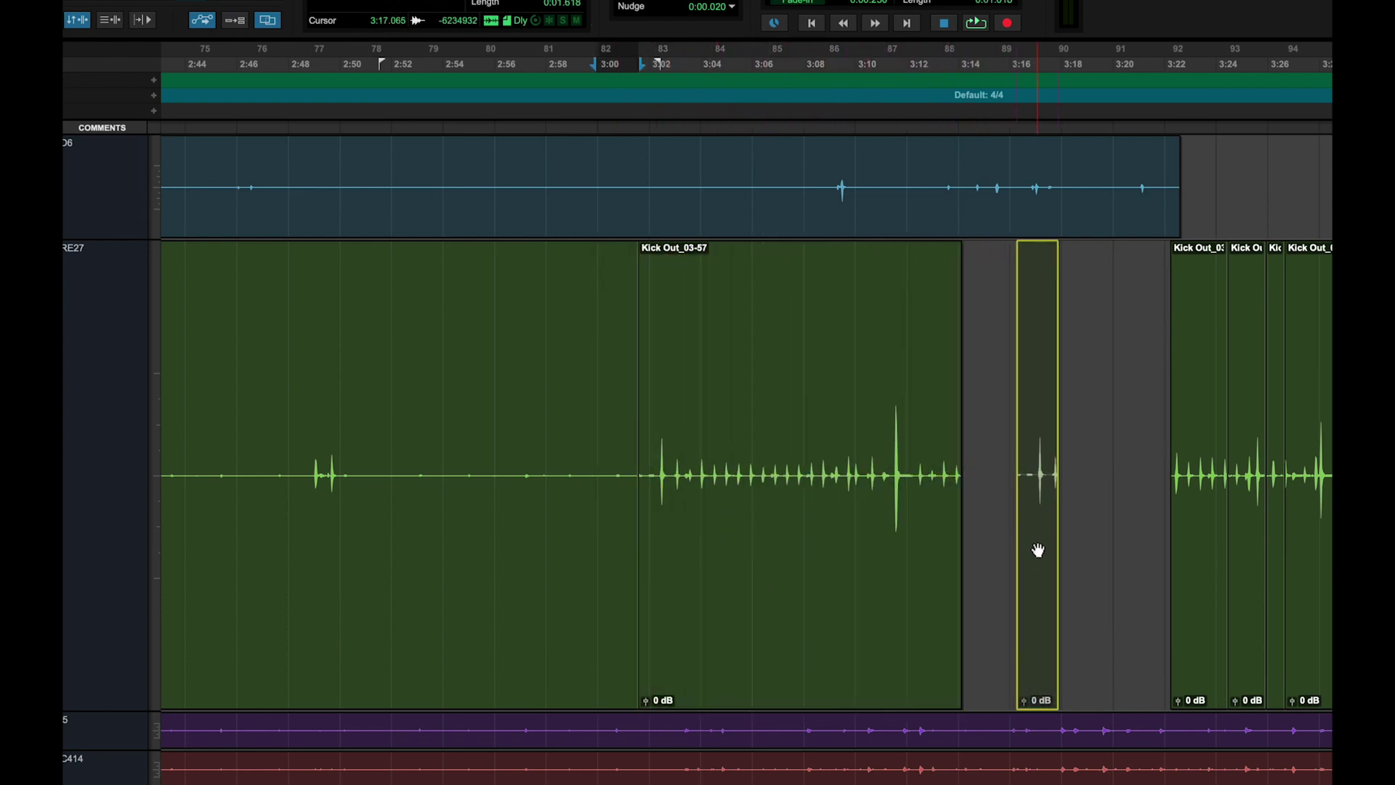
drag(860, 561, 918, 561)
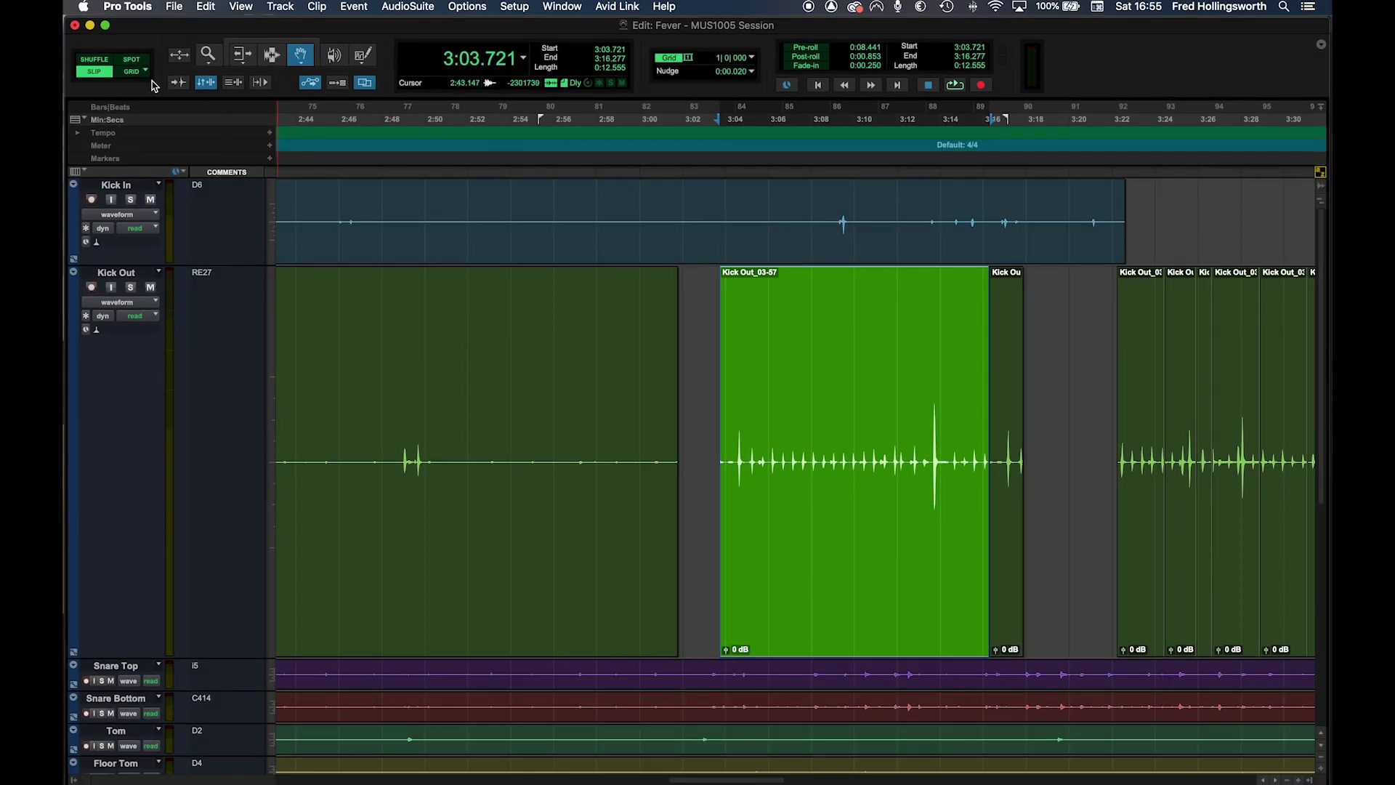
- Switch to Grid mode and move the long Kick Out_03-57 clip to start at 3:04.444 on the 1-bar grid
click(126, 73)
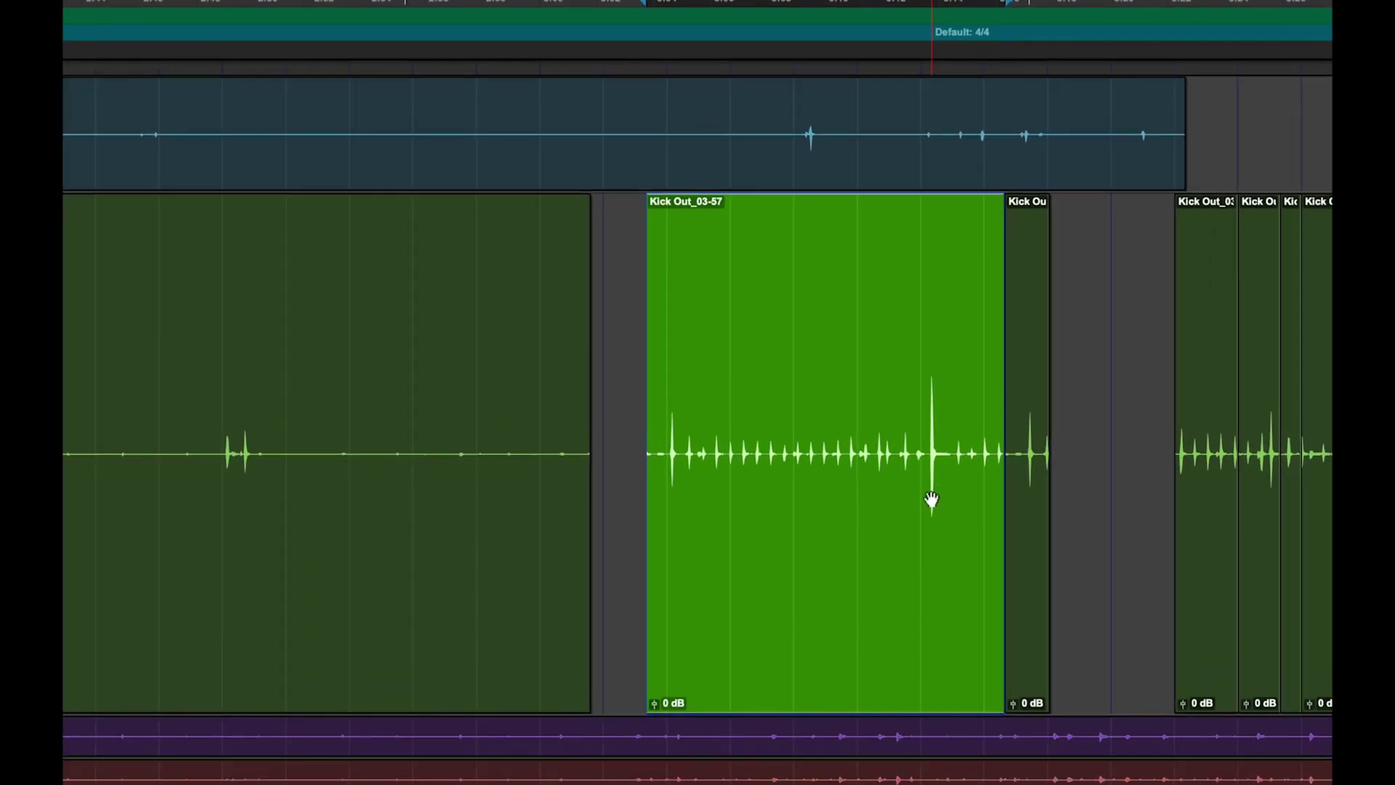
mouse_move(908, 525)
mouse_down()
mouse_move(949, 526)
mouse_move(866, 523)
mouse_move(900, 520)
mouse_up()
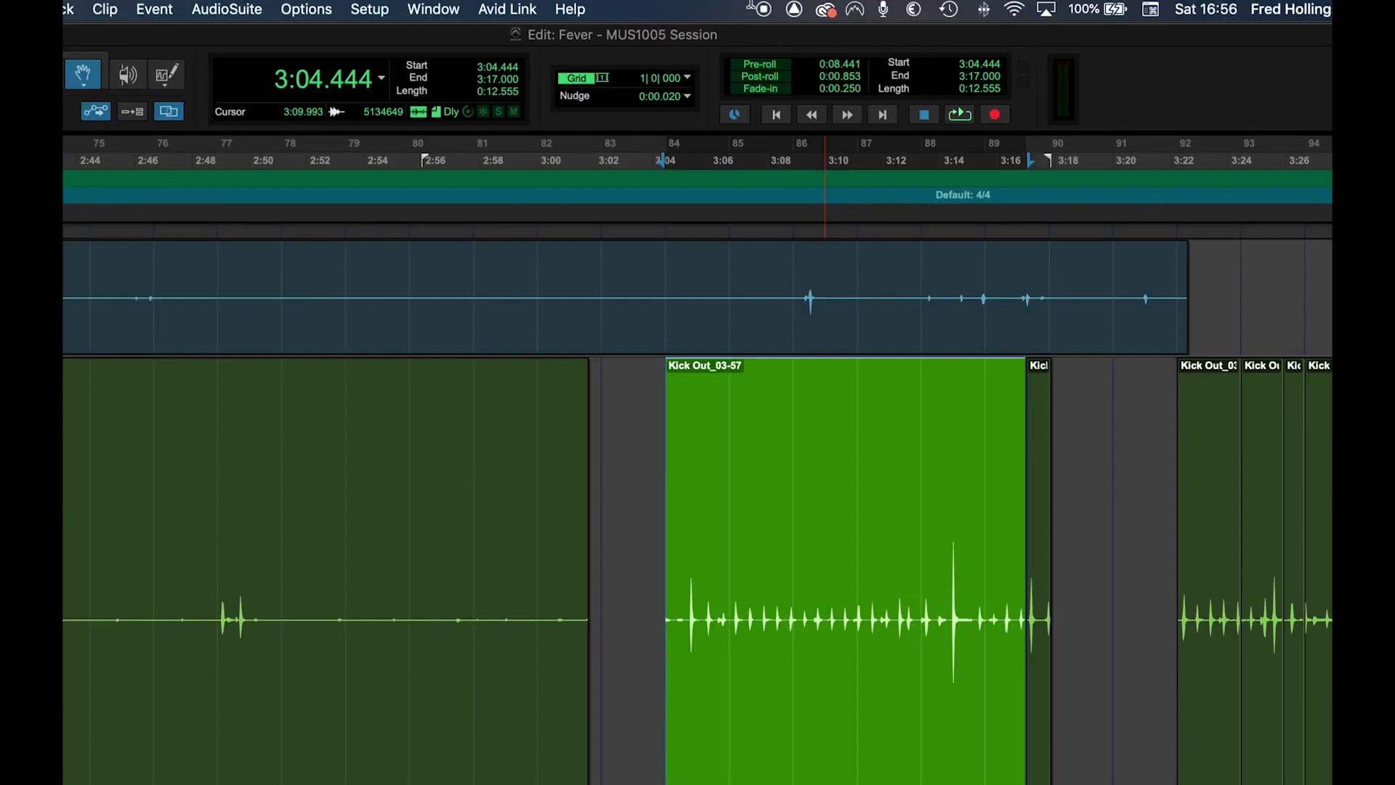
- Set the grid value to 1/2 note and move the long Kick Out_03-57 clip to start at 3:03.333
click(661, 85)
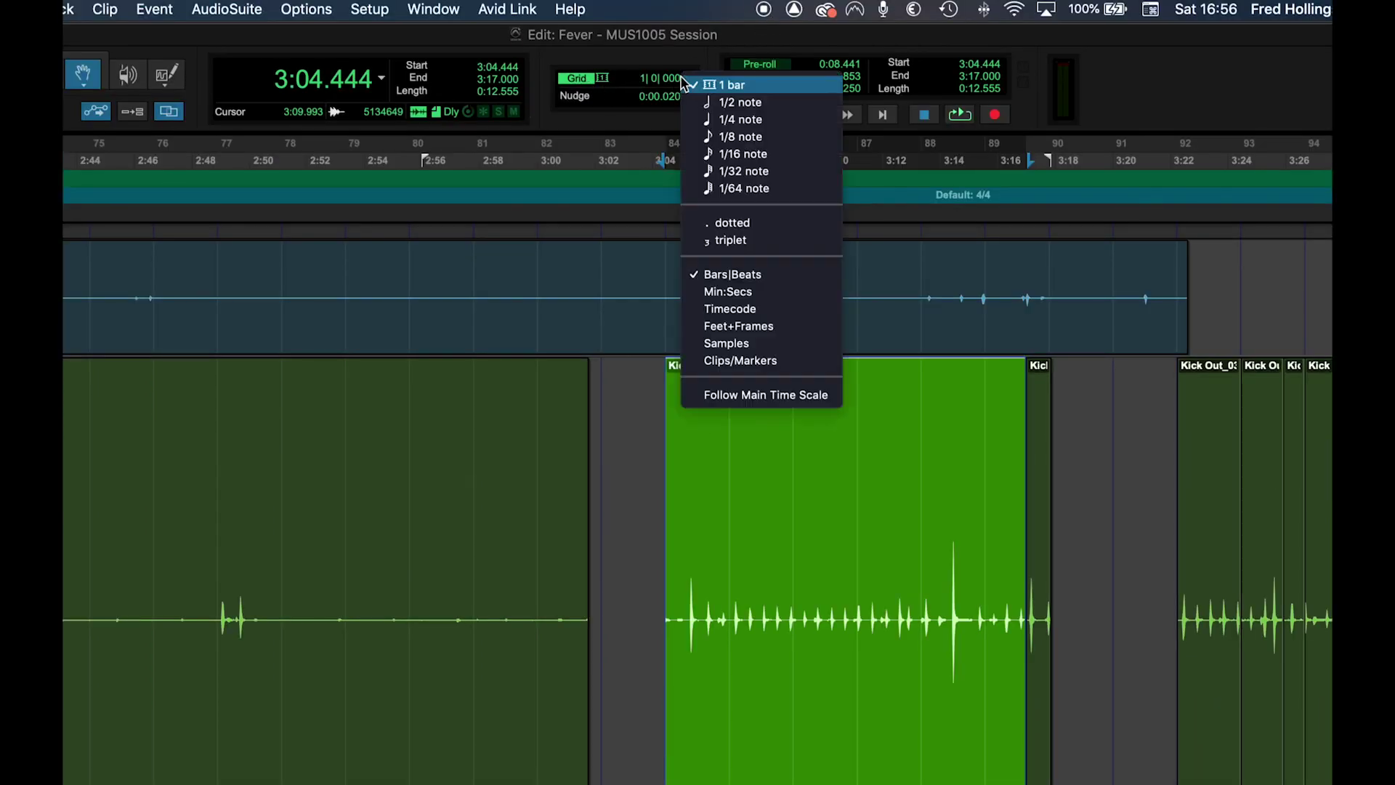
click(742, 102)
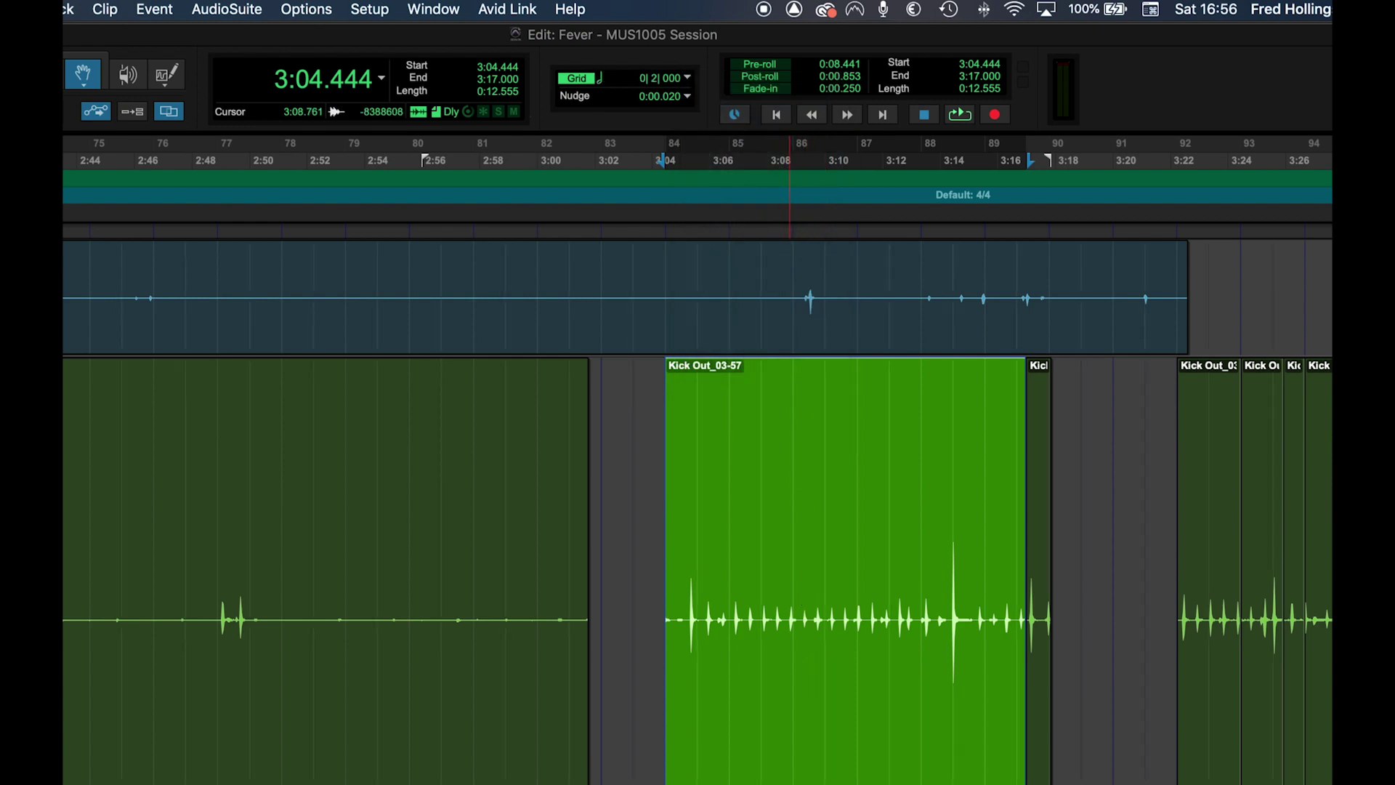
scroll(822, 664, down, 5)
scroll(822, 664, up, 4)
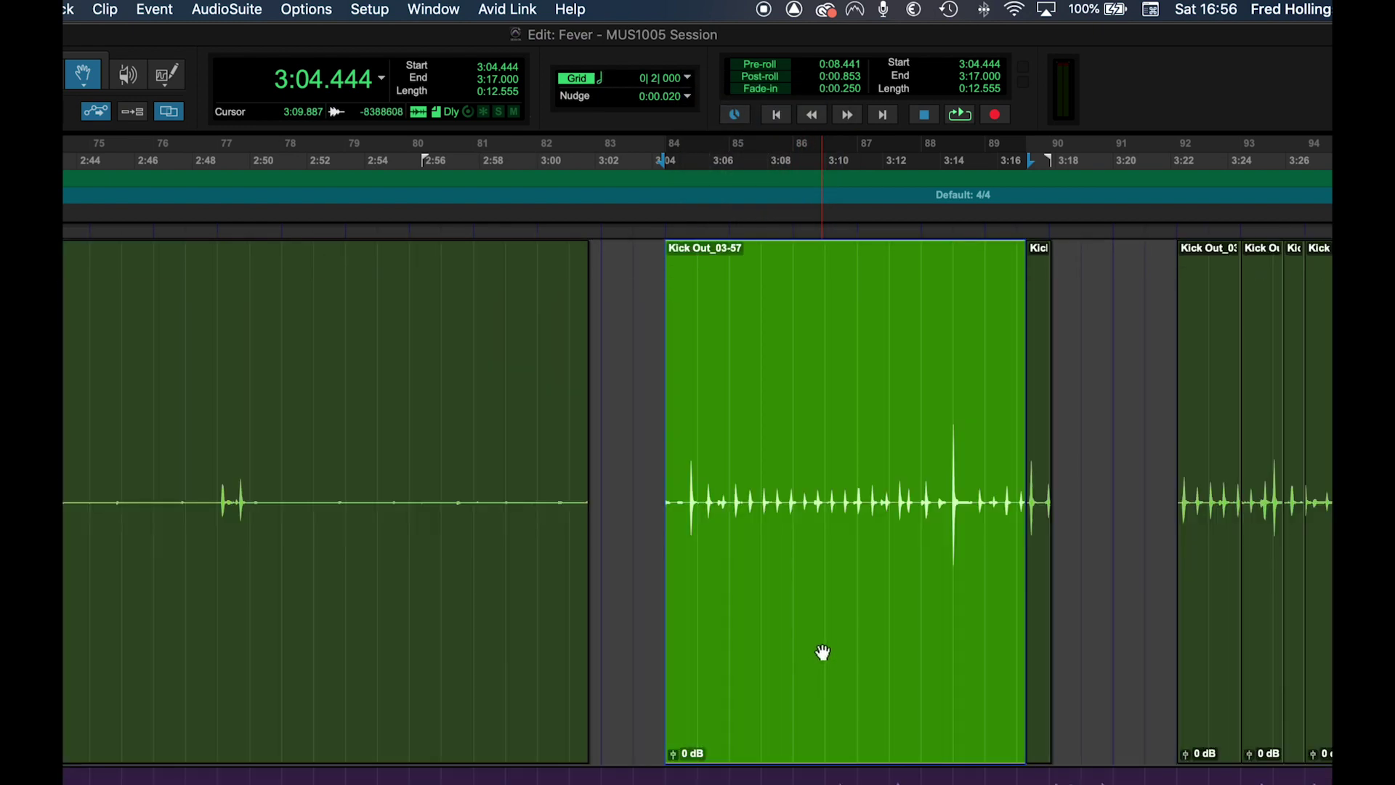
drag(836, 643, 808, 642)
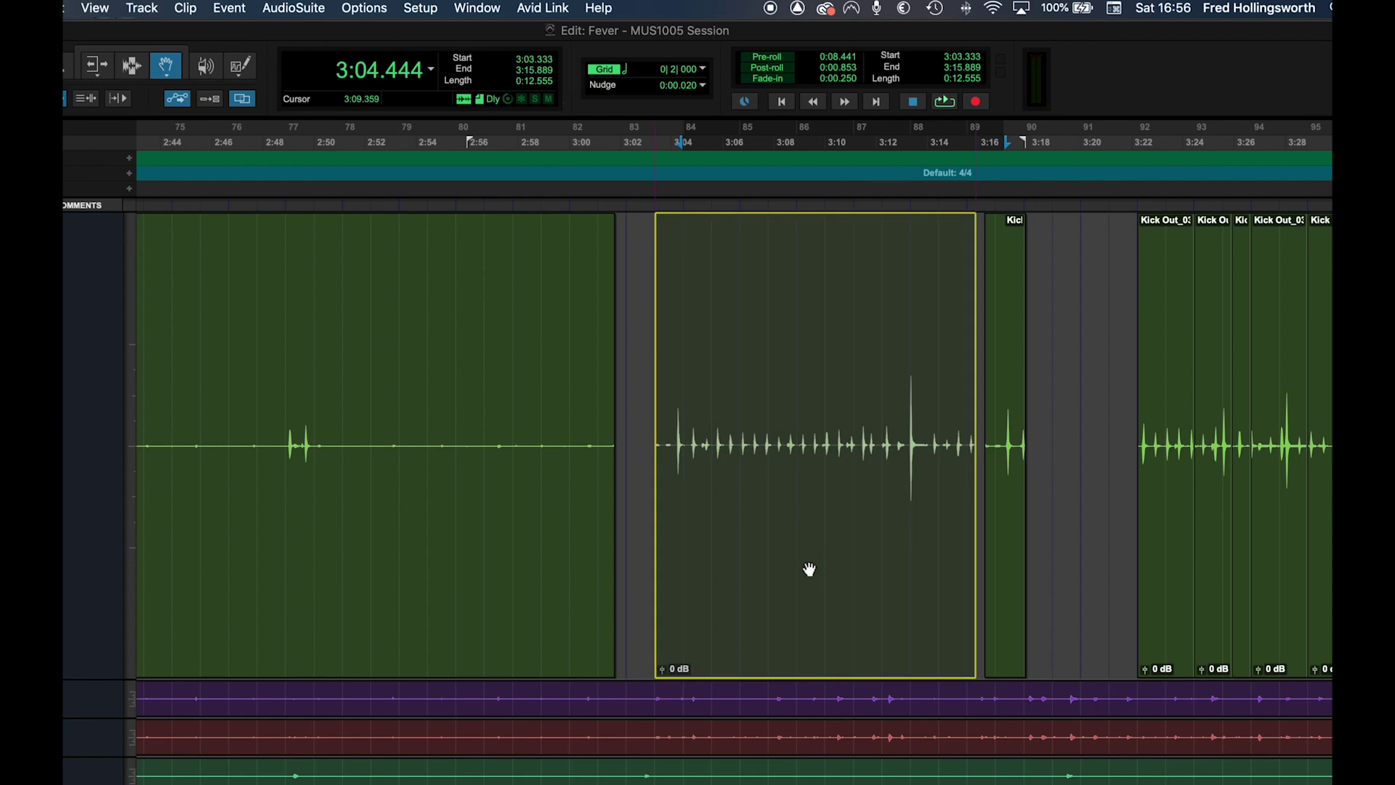
- Set the grid value to 1 bar and move the long clip over the short one after it, finally starting it at 3:04.444
click(702, 68)
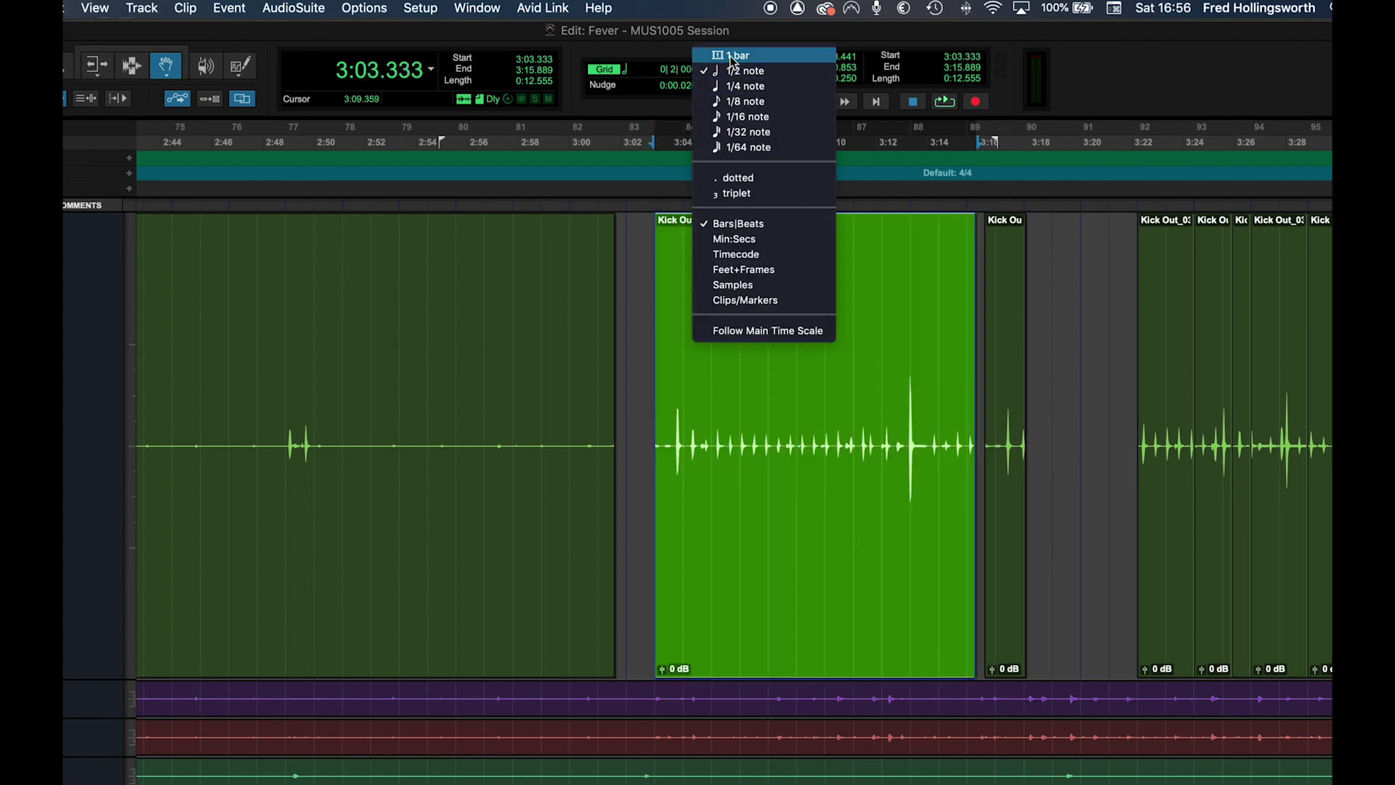
click(731, 57)
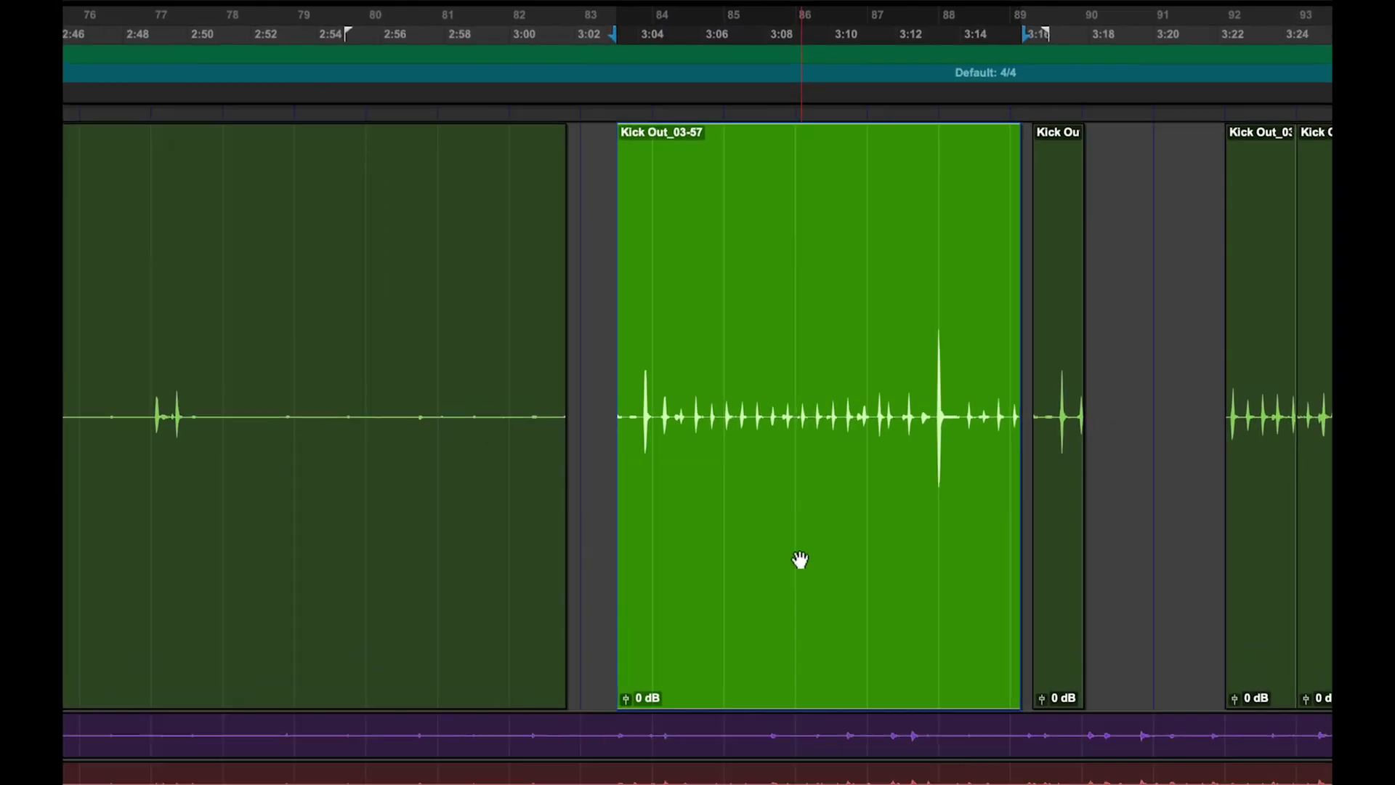
drag(788, 538, 881, 523)
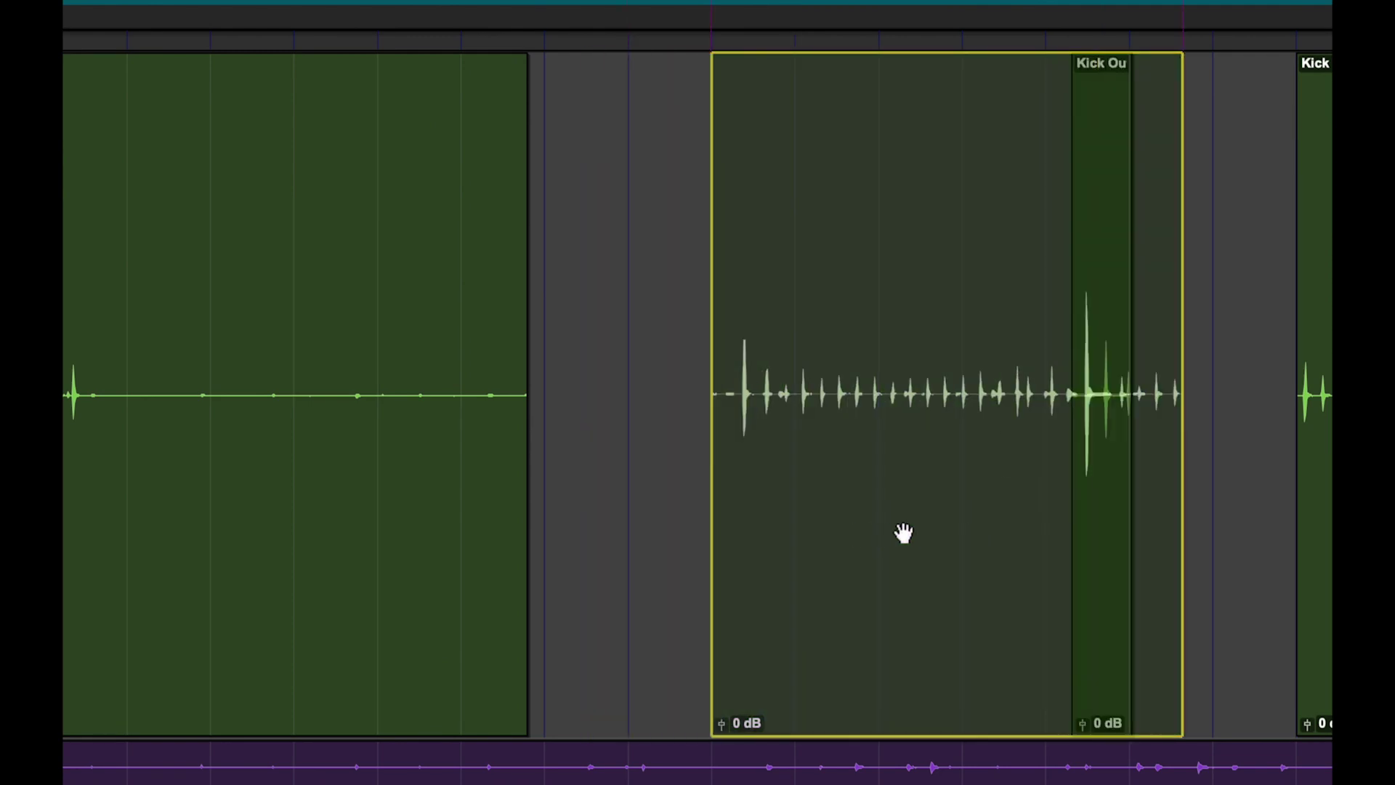
drag(993, 520, 859, 513)
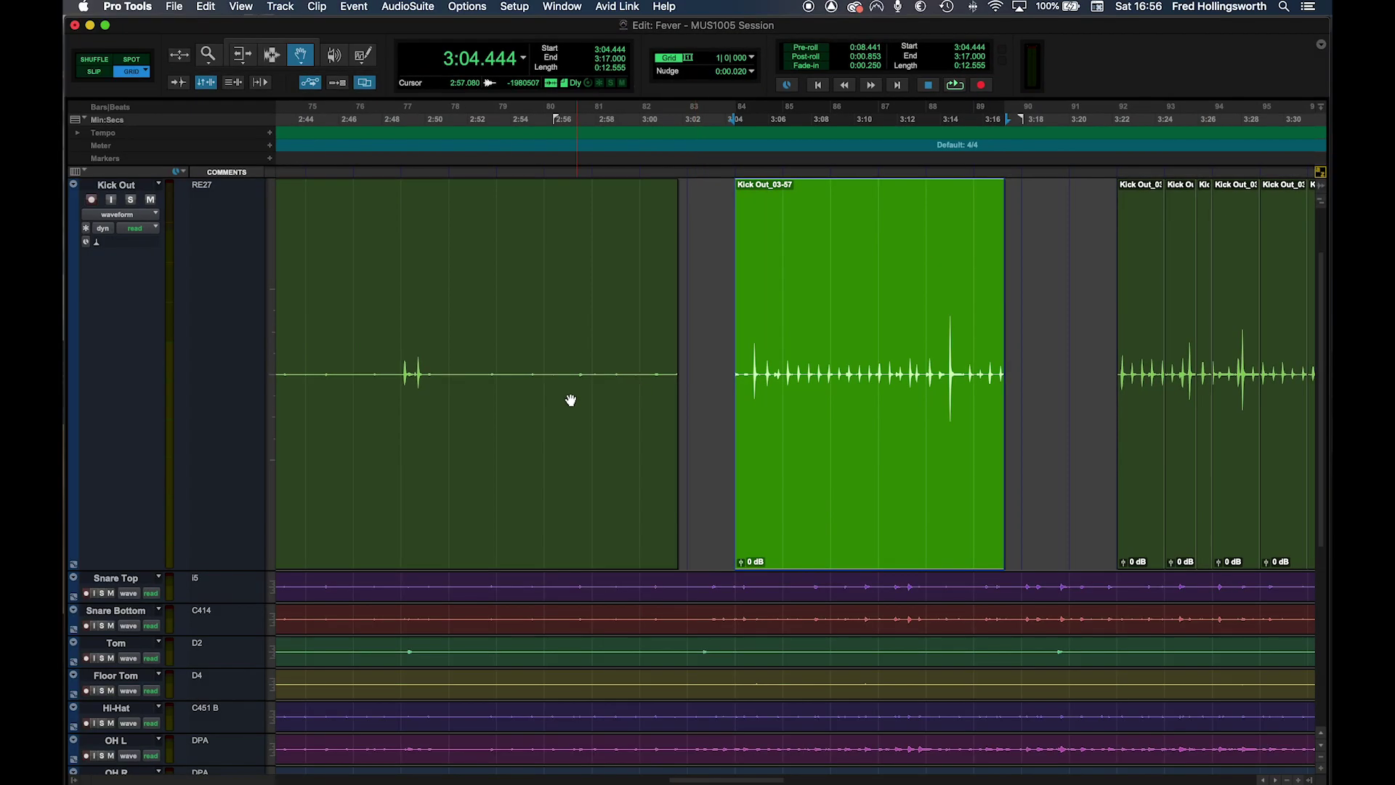
- Switch to Shuffle mode, butt the long Kick Out_03-57 clip against the preceding clip, and rearrange the short clips directly behind it
click(81, 61)
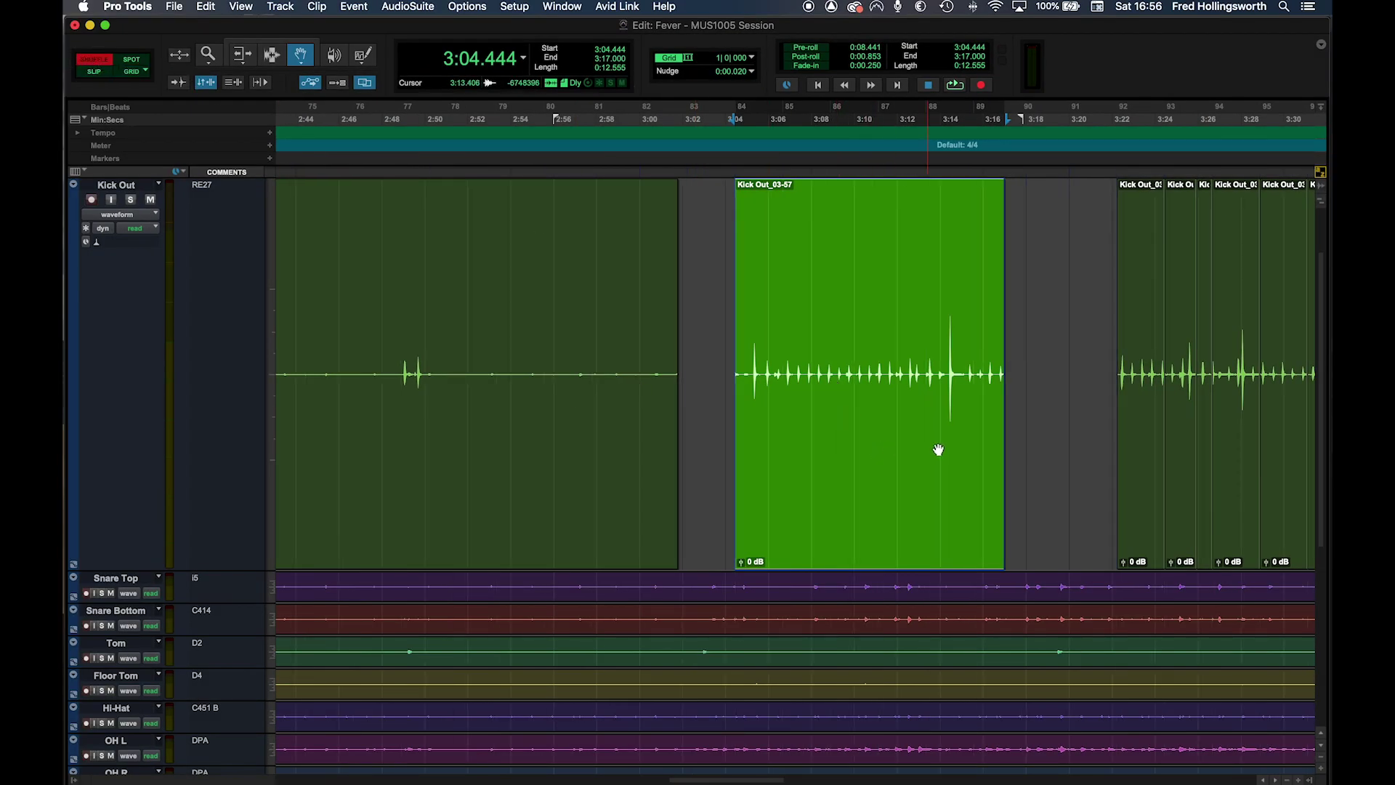
scroll(973, 451, right, 3)
drag(1040, 452, 1001, 442)
drag(1096, 440, 927, 457)
drag(1117, 441, 657, 458)
drag(784, 461, 622, 451)
drag(936, 436, 894, 437)
drag(991, 433, 927, 433)
drag(1130, 433, 1032, 435)
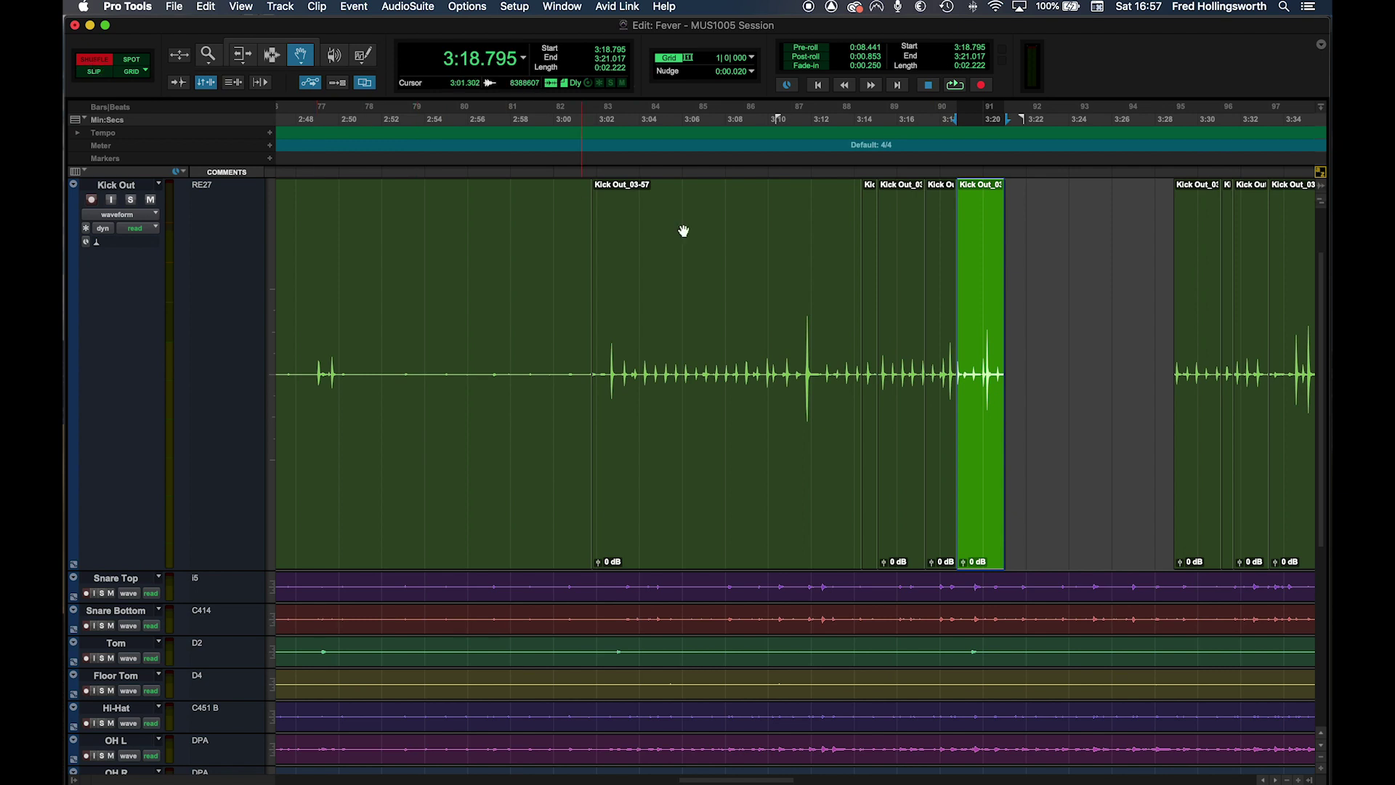
- Shuffle the long Kick Out_03-57 clip behind the short clips and pull the following clips up, with Kick Out_03-34 starting at 3:25.462
drag(797, 439, 1259, 436)
drag(1075, 451, 899, 443)
drag(1177, 443, 1097, 443)
mouse_move(1230, 455)
mouse_down()
mouse_move(1154, 450)
mouse_move(1237, 451)
mouse_move(1209, 454)
mouse_move(1218, 448)
mouse_up()
- Delete the selected Kick Out_03-34 clip from the end of the Kick Out track
scroll(1205, 443, right, 5)
scroll(1205, 445, left, 2)
scroll(1205, 445, right, 8)
scroll(1205, 445, left, 10)
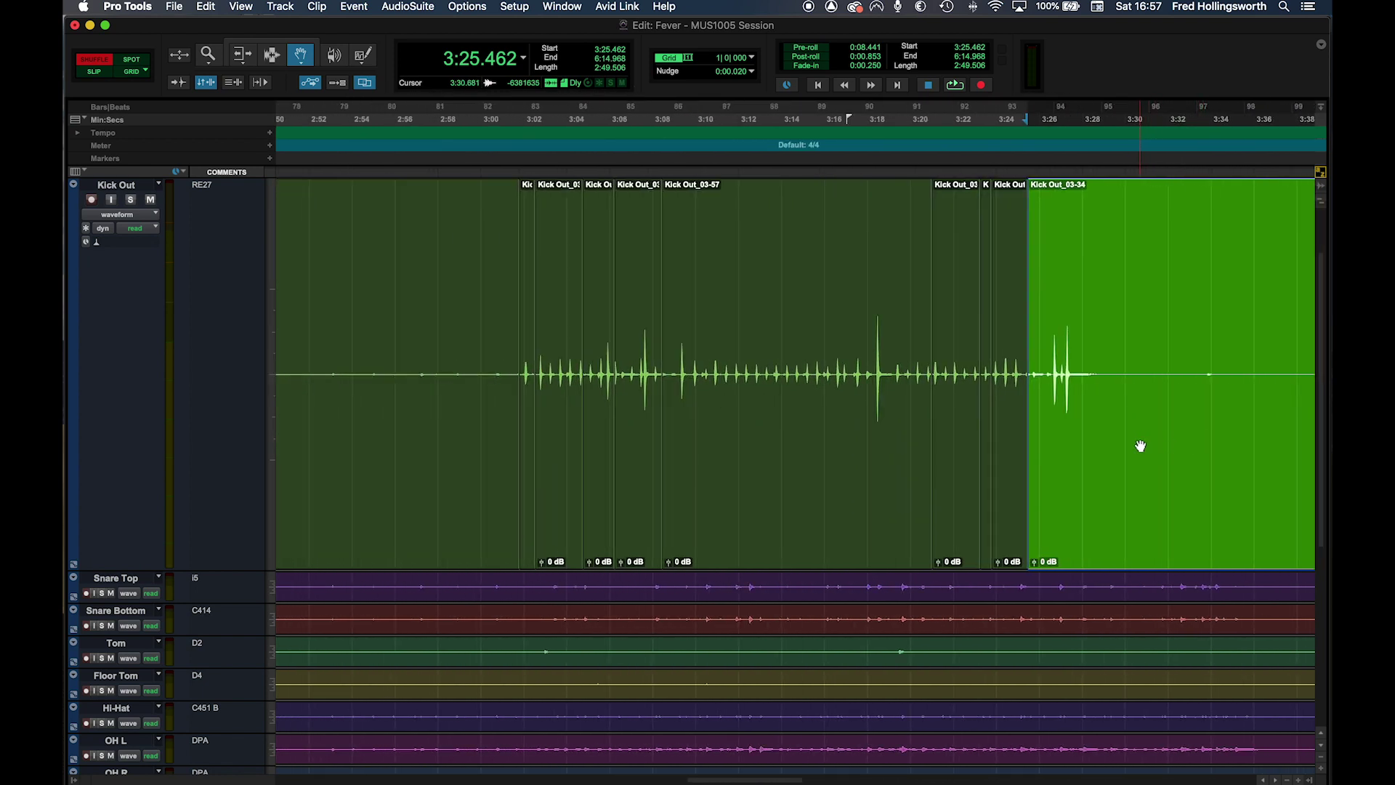
key(Delete)
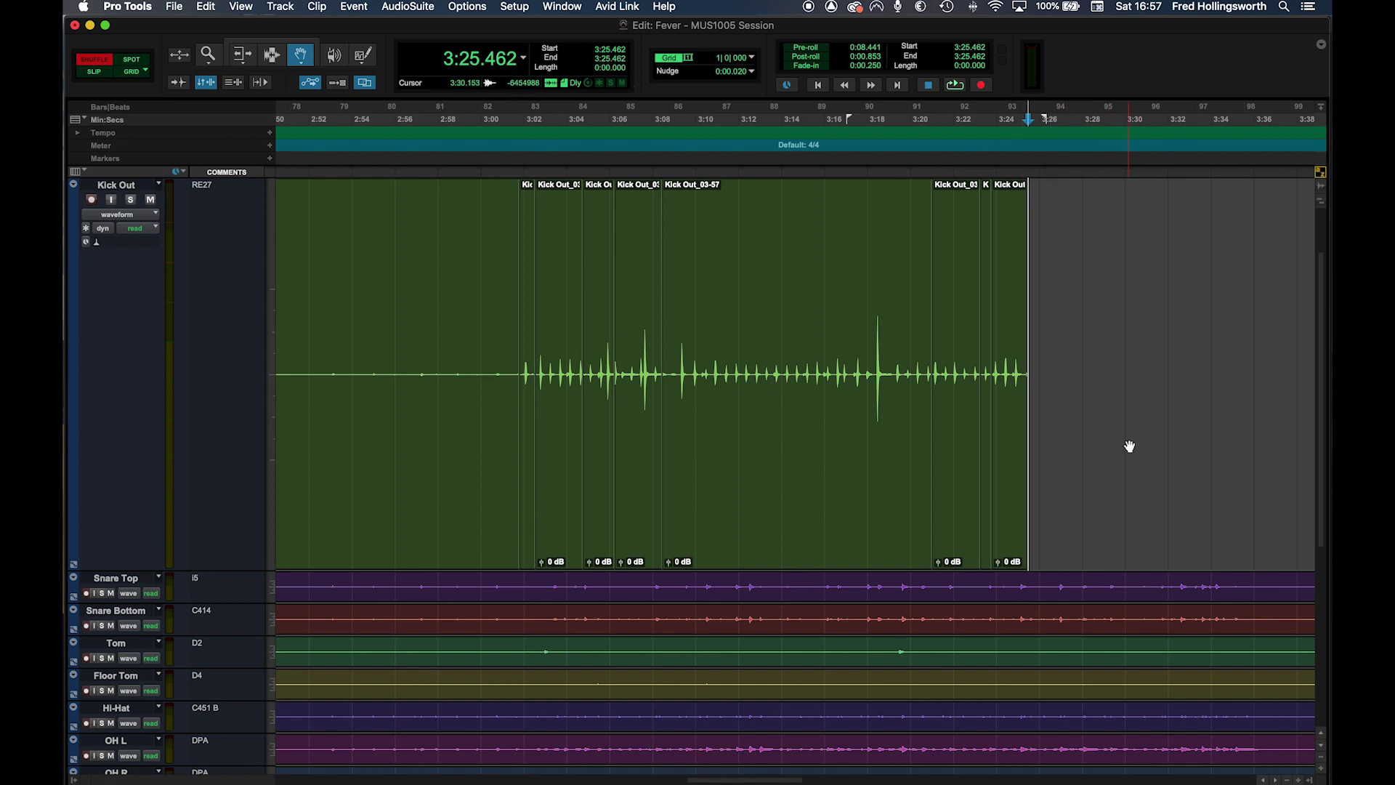
key(t)
key(t)
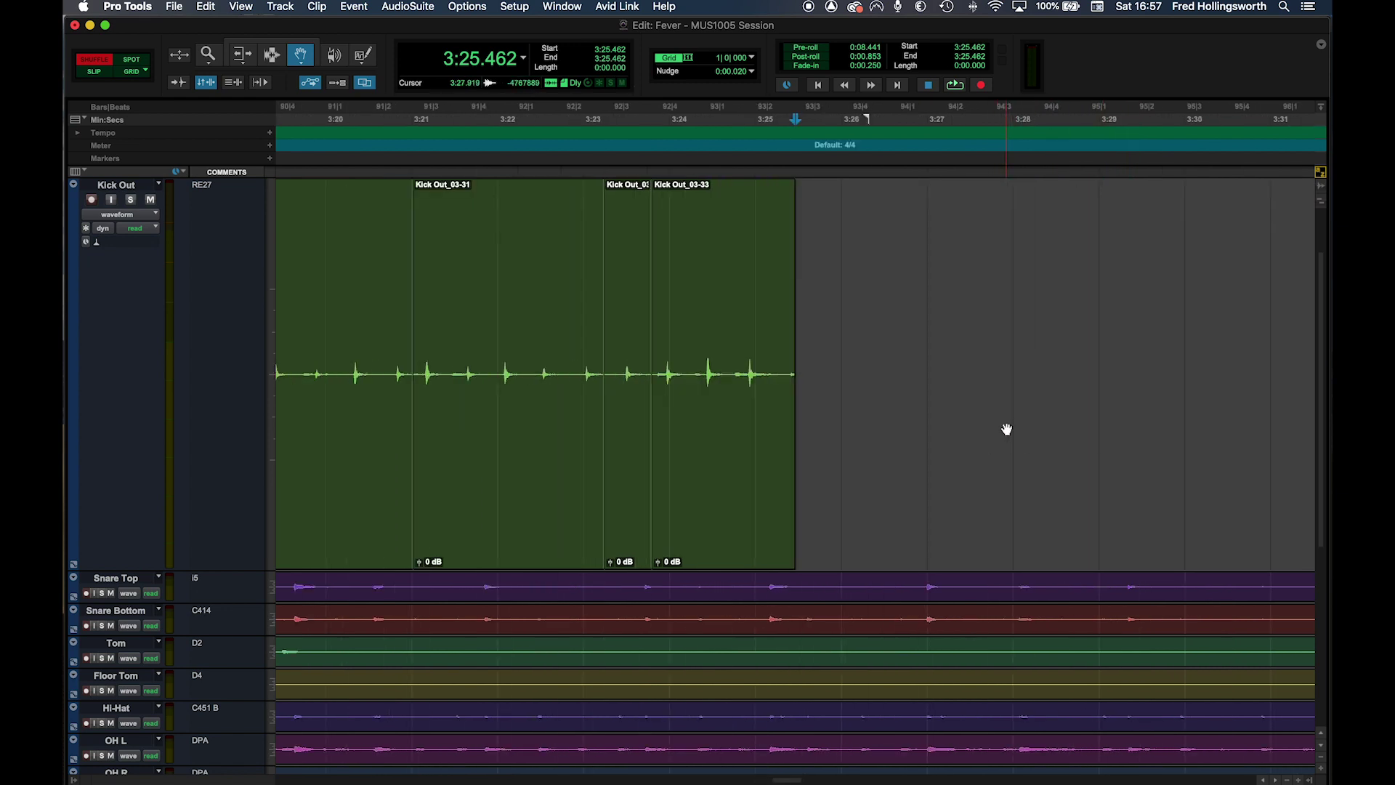
- Switch to Spot mode and make Bars|Beats the main time scale
click(132, 61)
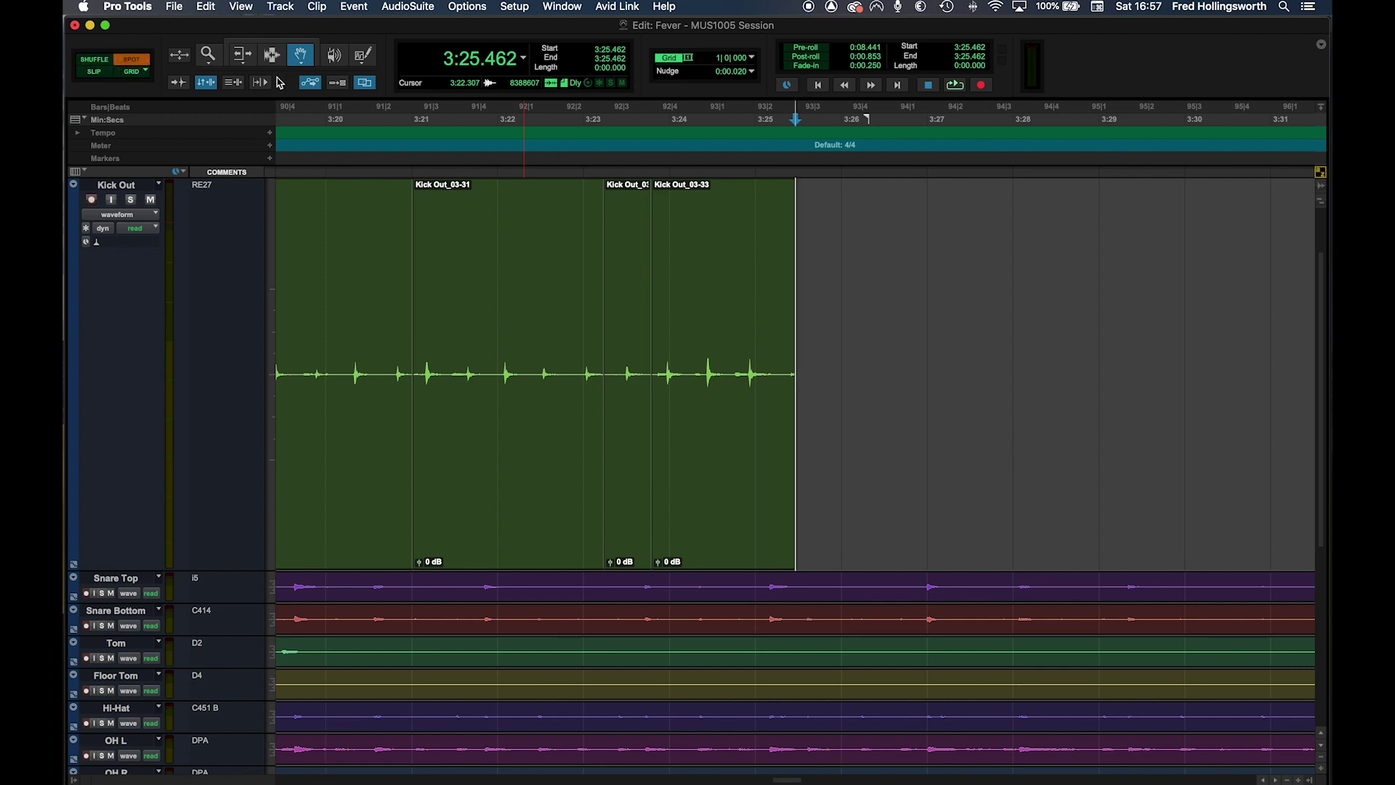
click(197, 108)
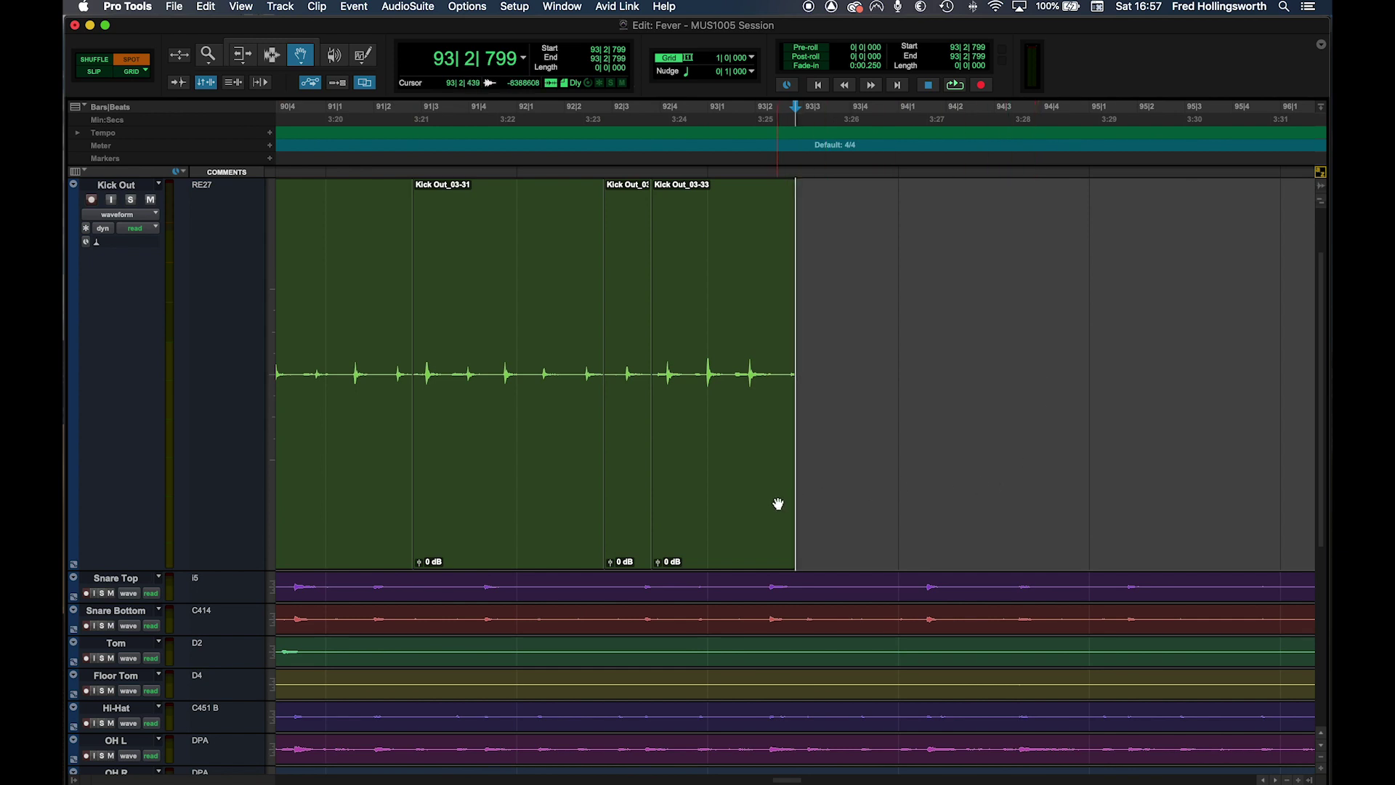
scroll(869, 498, right, 2)
scroll(869, 498, right, 3)
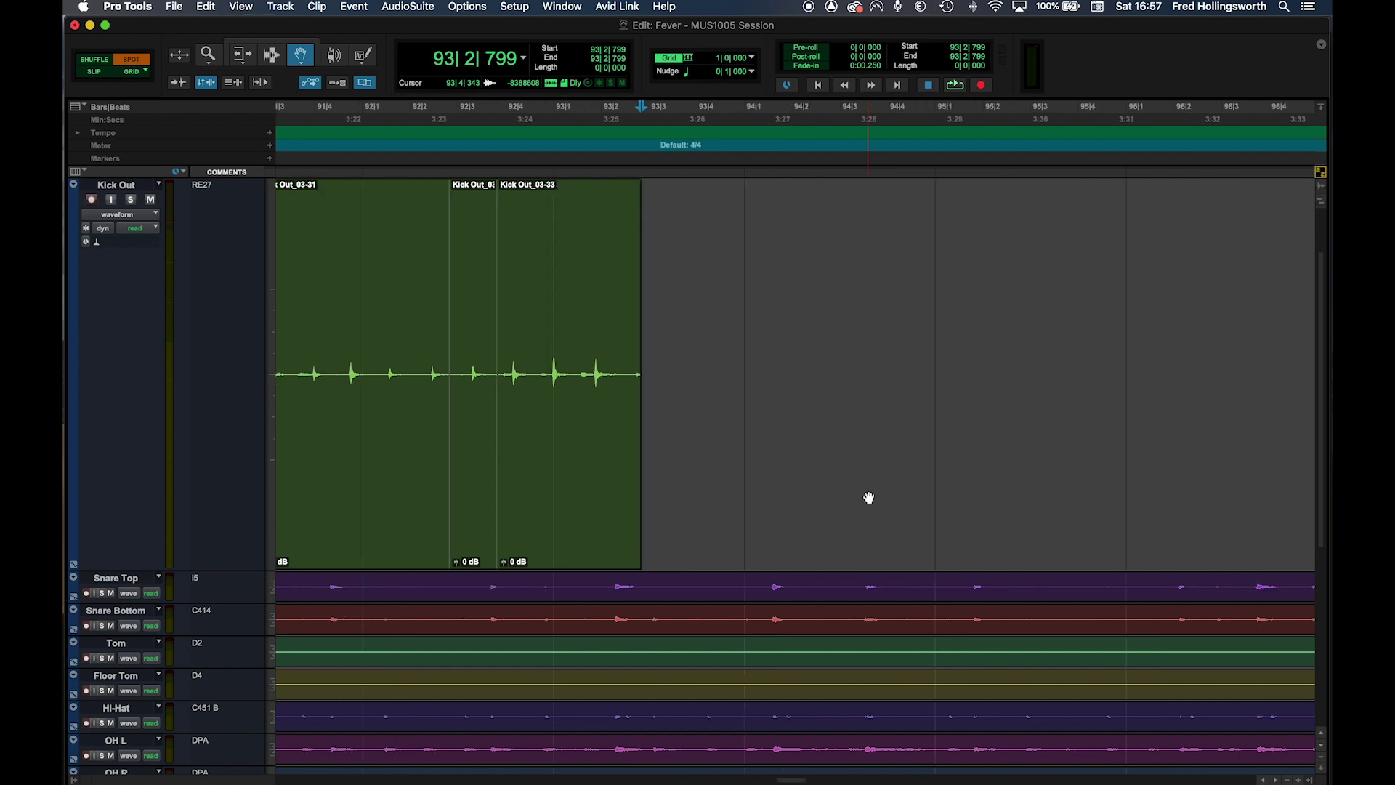
scroll(859, 471, right, 2)
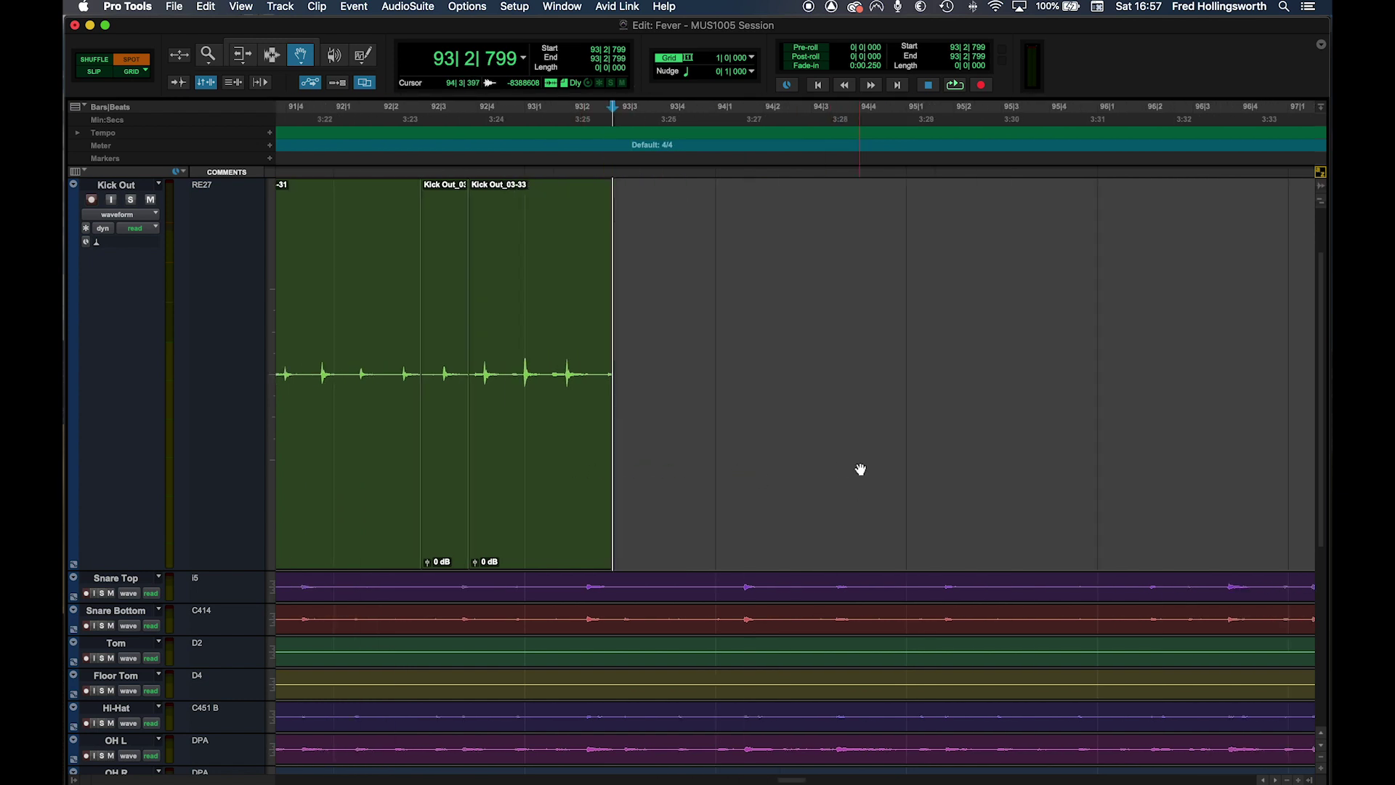
- Spot the short clip before Kick Out_03-33 to start at 96|1|000, using the Bars|Beats time scale
click(404, 448)
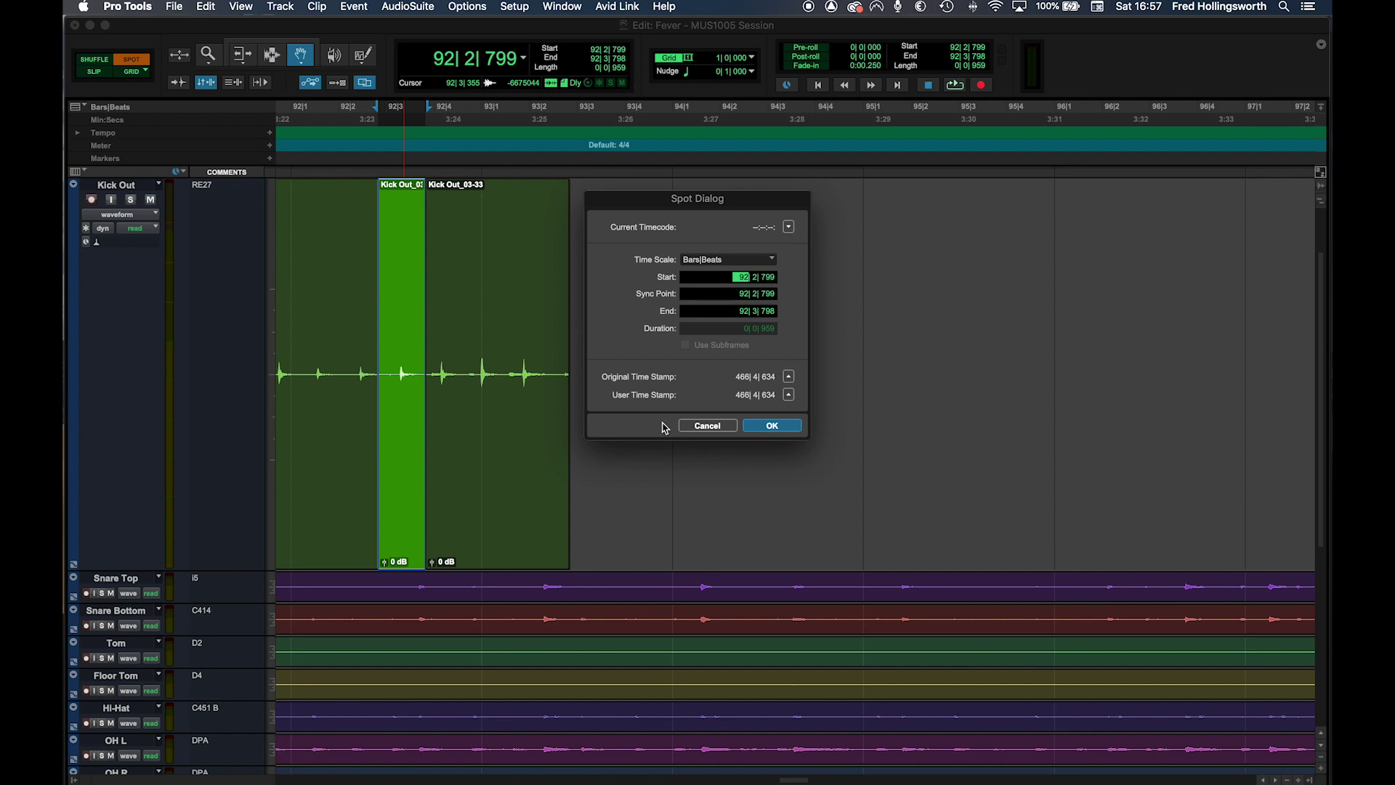
click(707, 426)
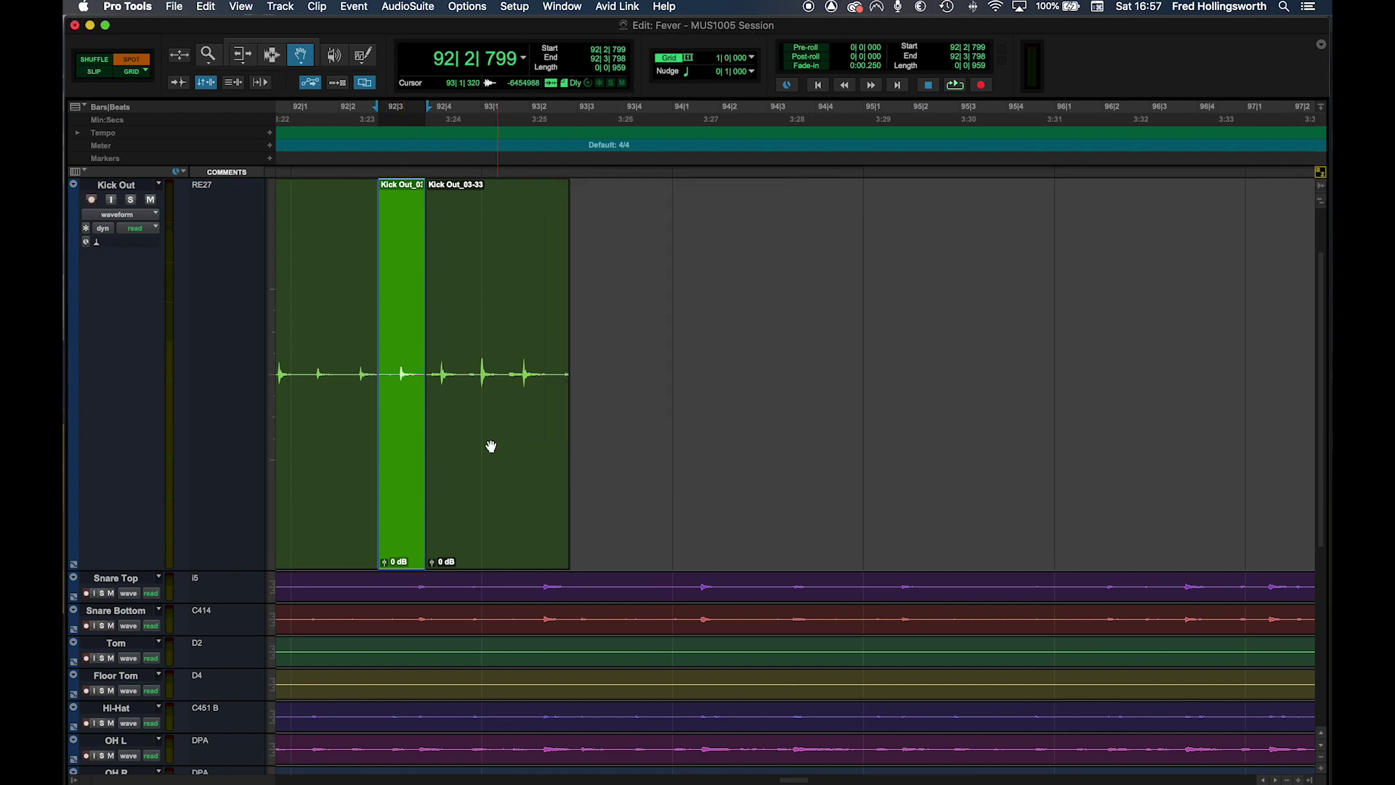
click(403, 447)
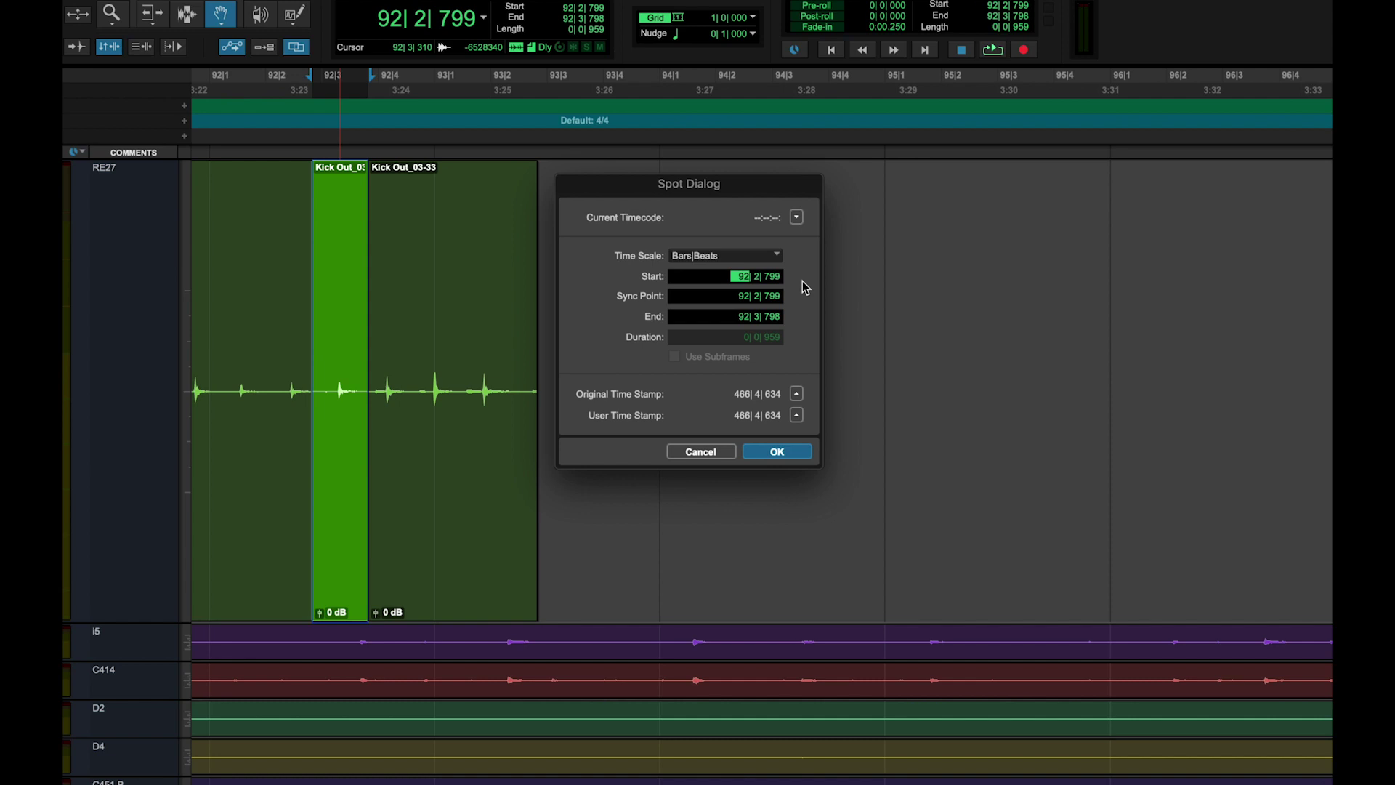
click(764, 255)
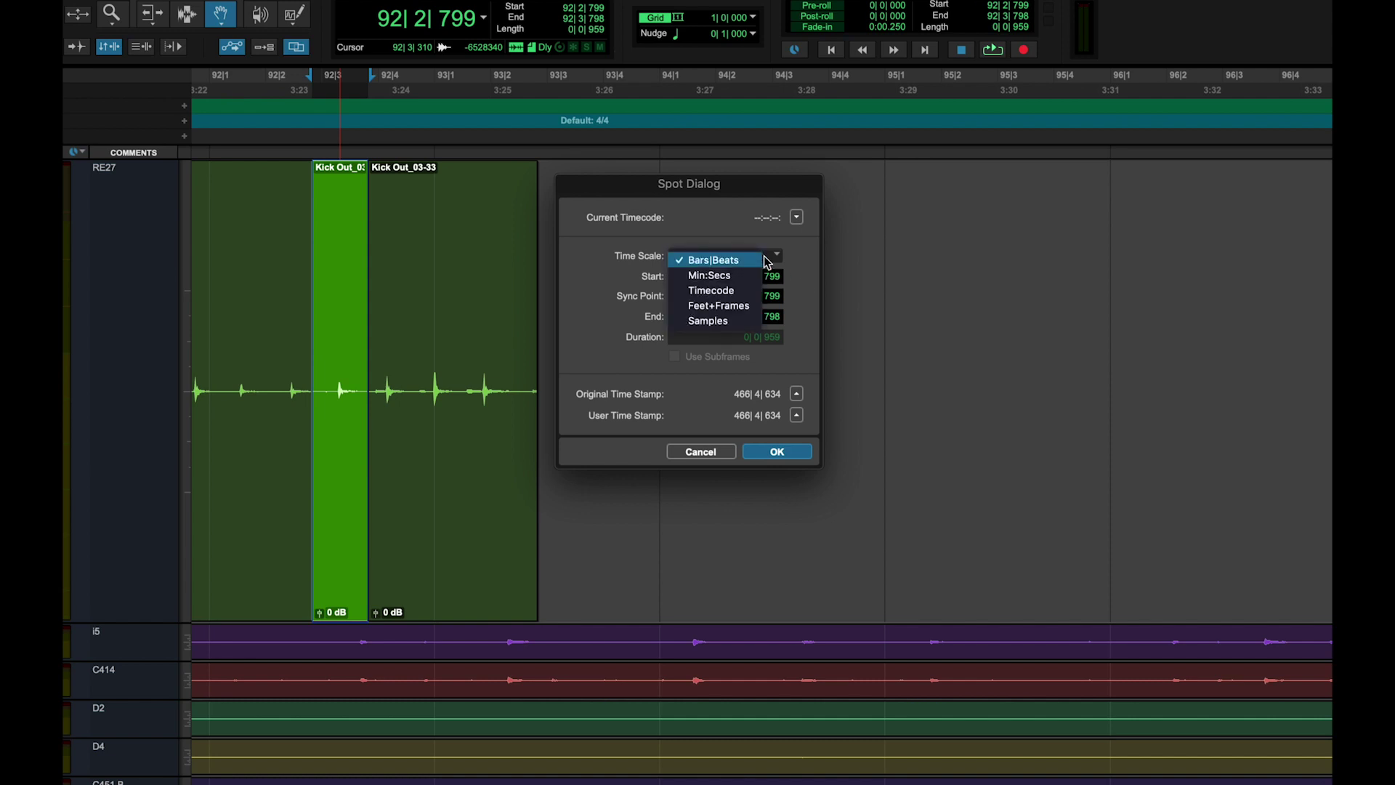
click(715, 259)
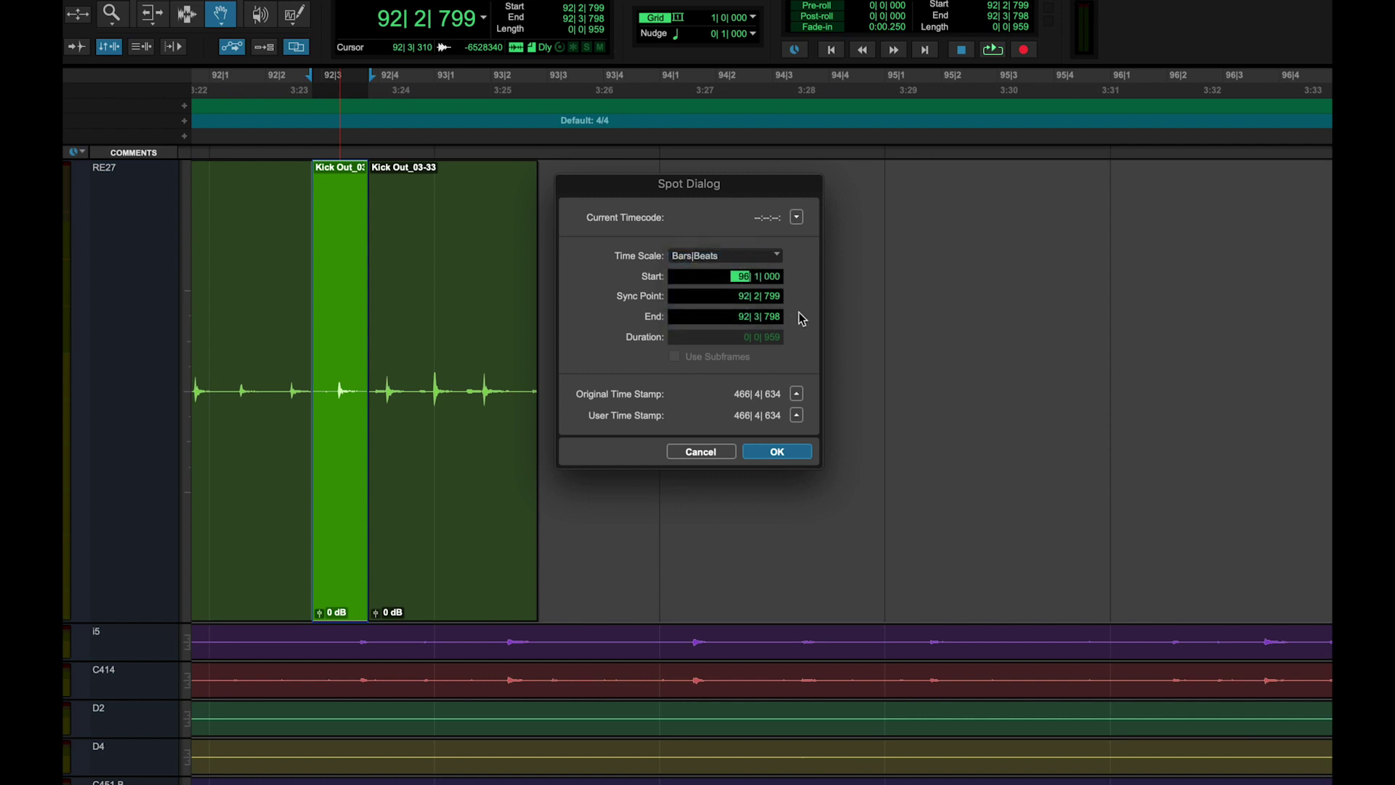
click(789, 453)
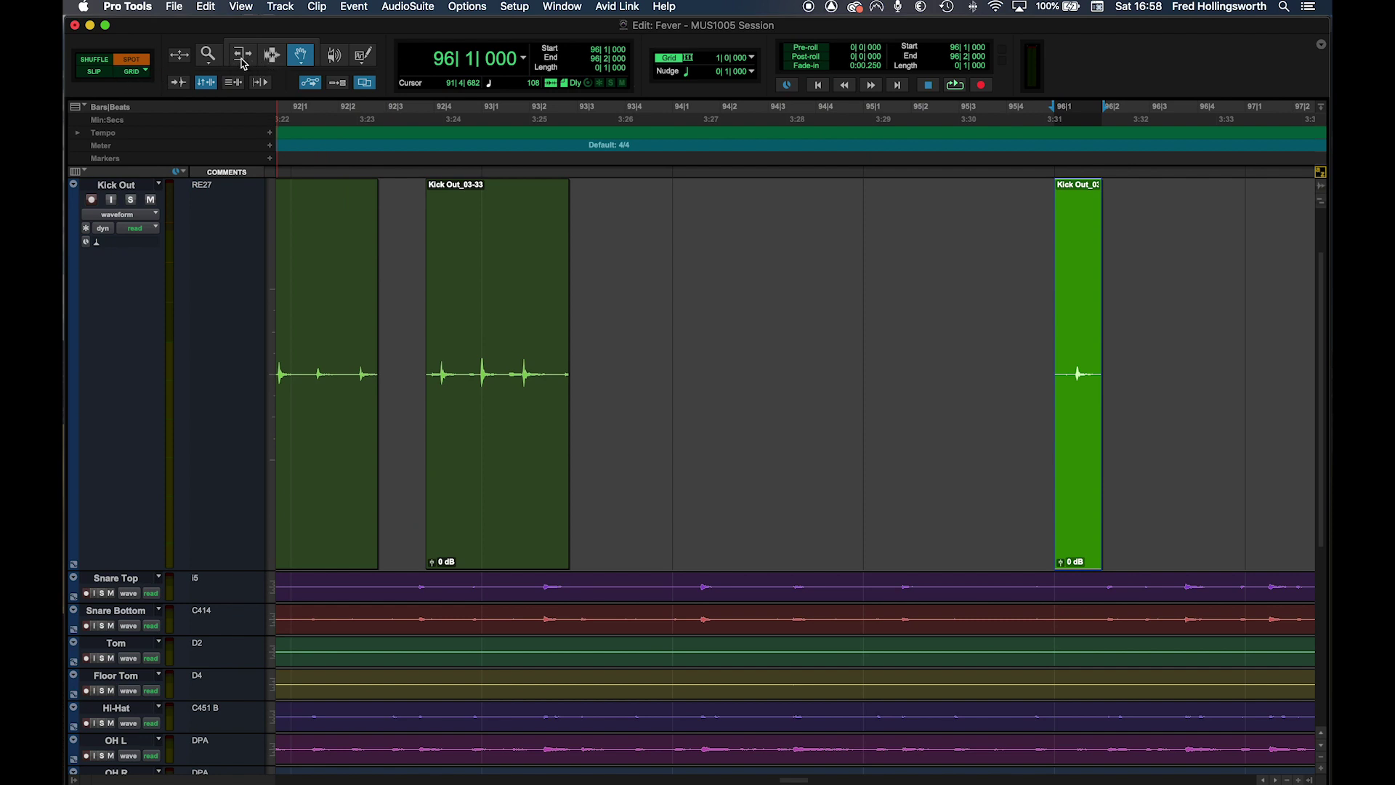
- Make the Trim tool active and zoom the timeline out around the Kick Out_03-31 and Kick Out_03-33 clips
click(243, 64)
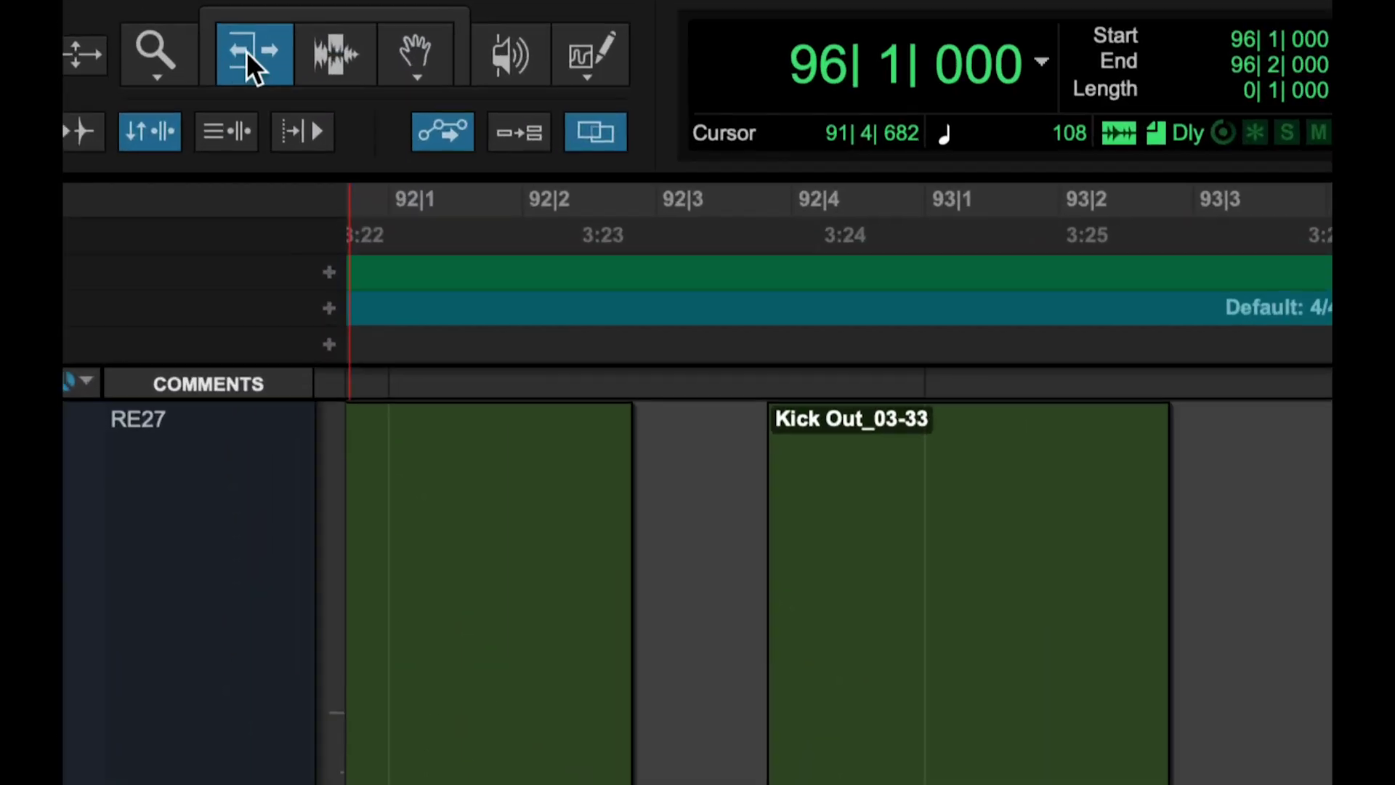
click(294, 54)
click(252, 54)
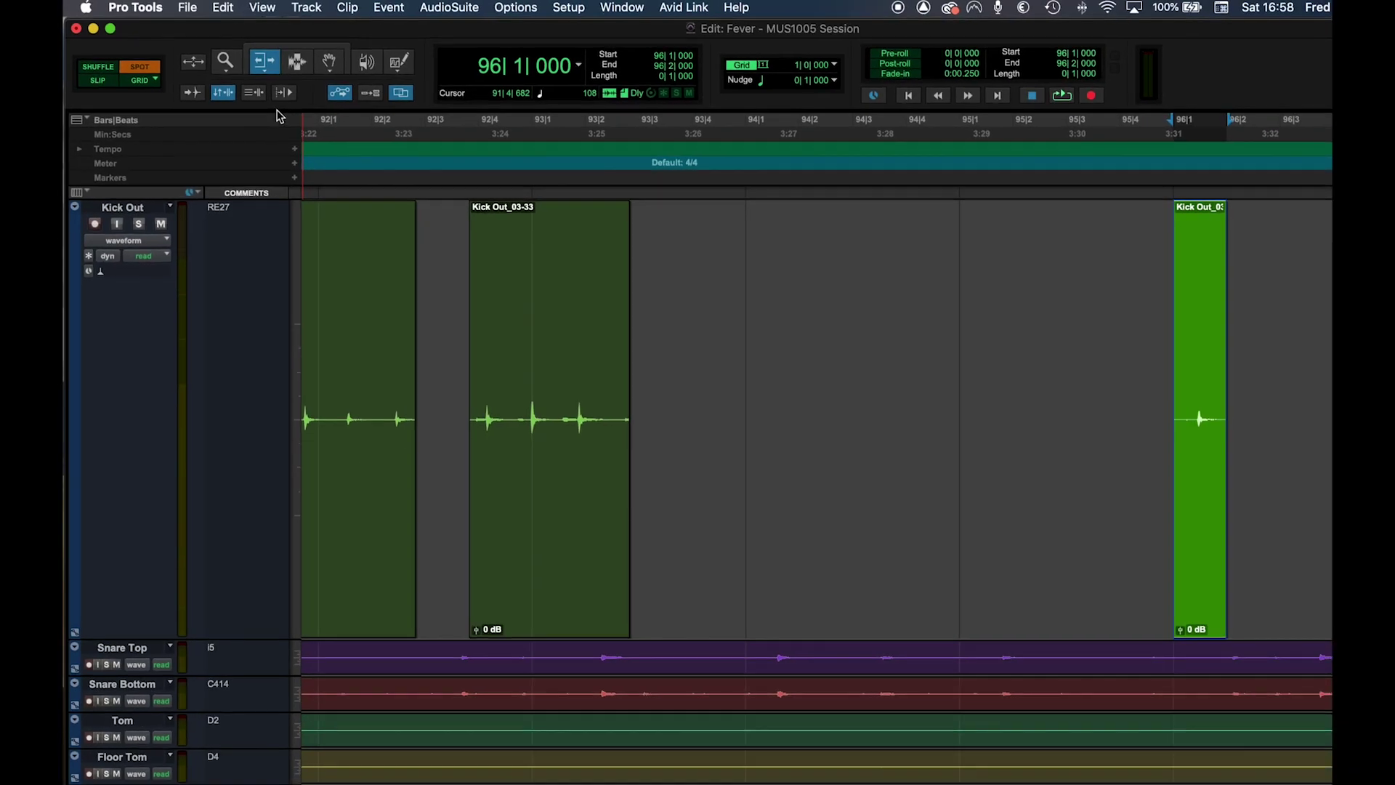
scroll(548, 301, left, 6)
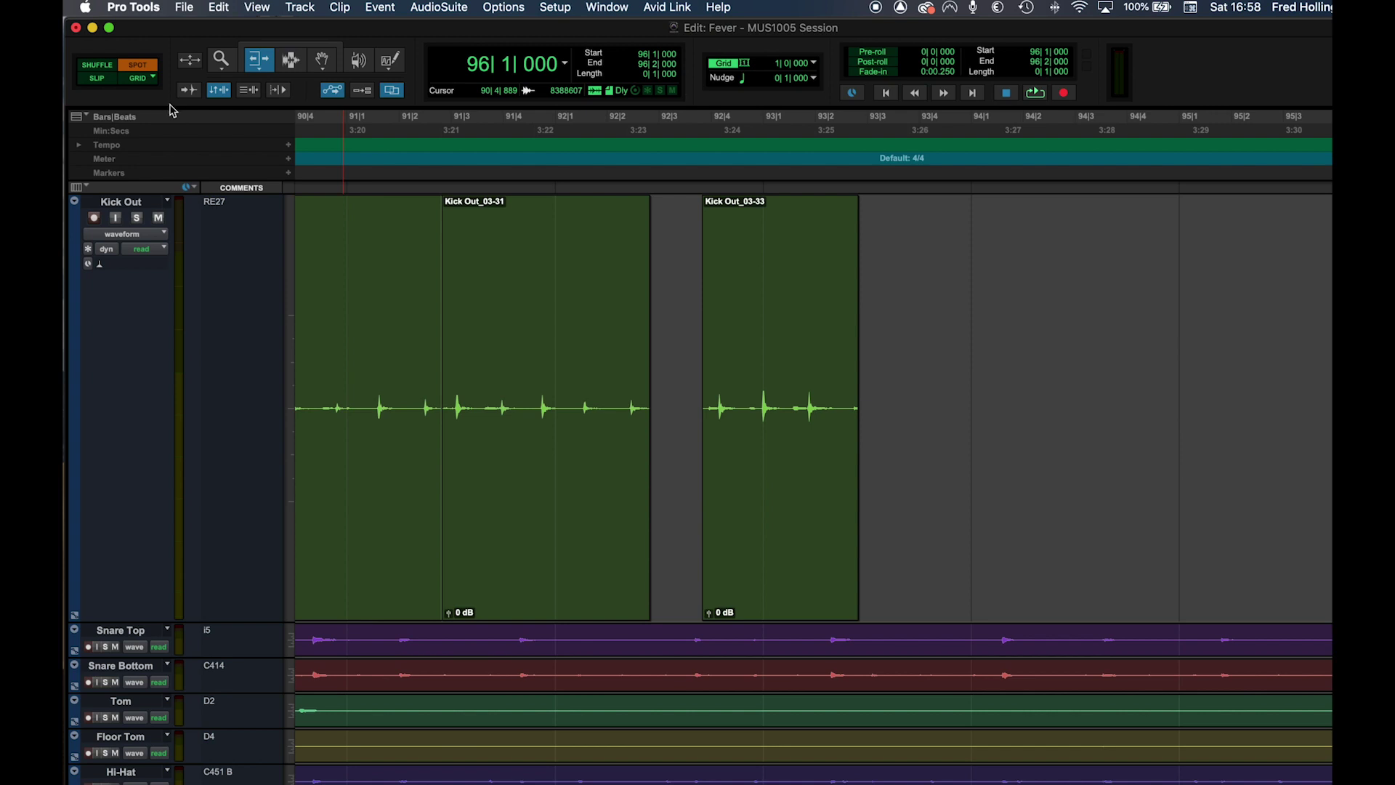
click(222, 60)
click(502, 384)
click(536, 385)
alt+click(584, 385)
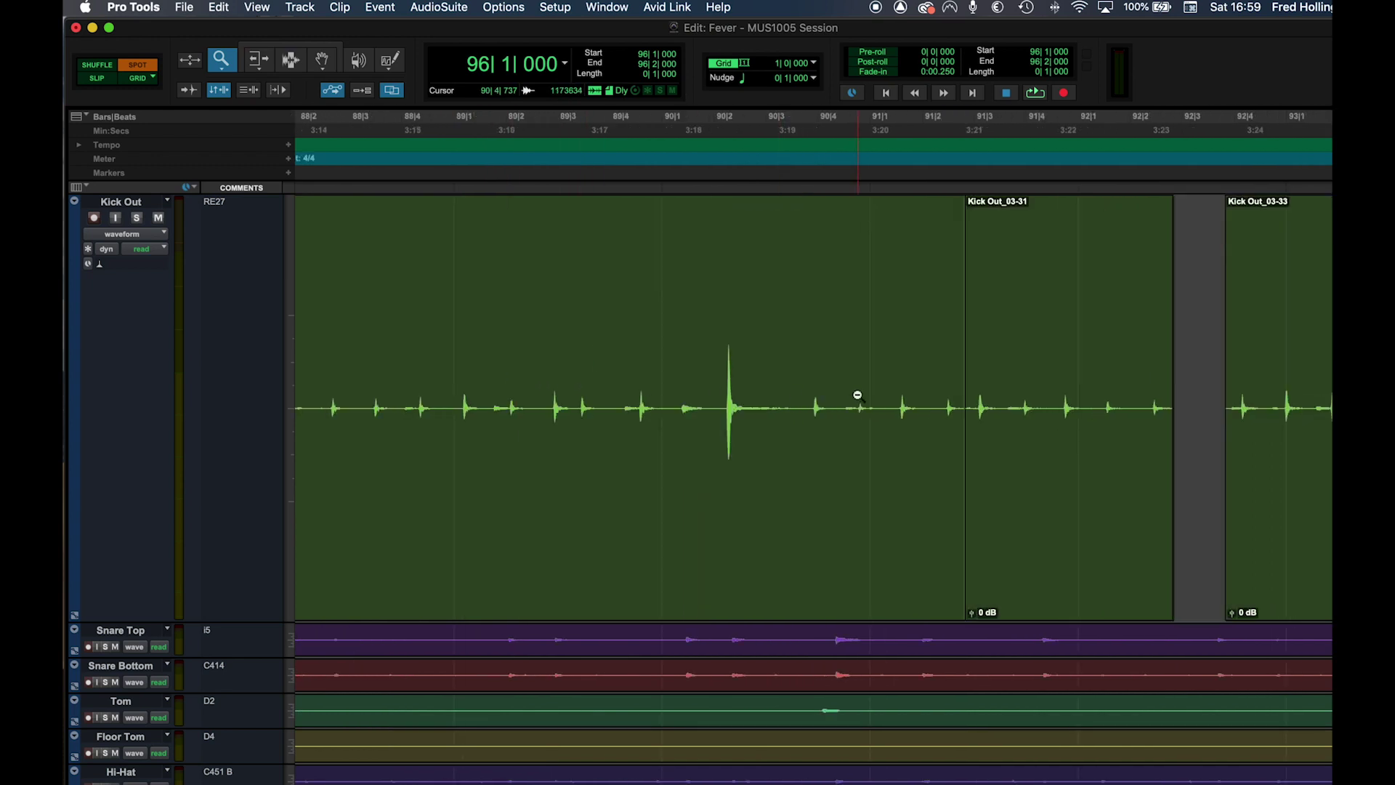
alt+click(857, 395)
click(258, 61)
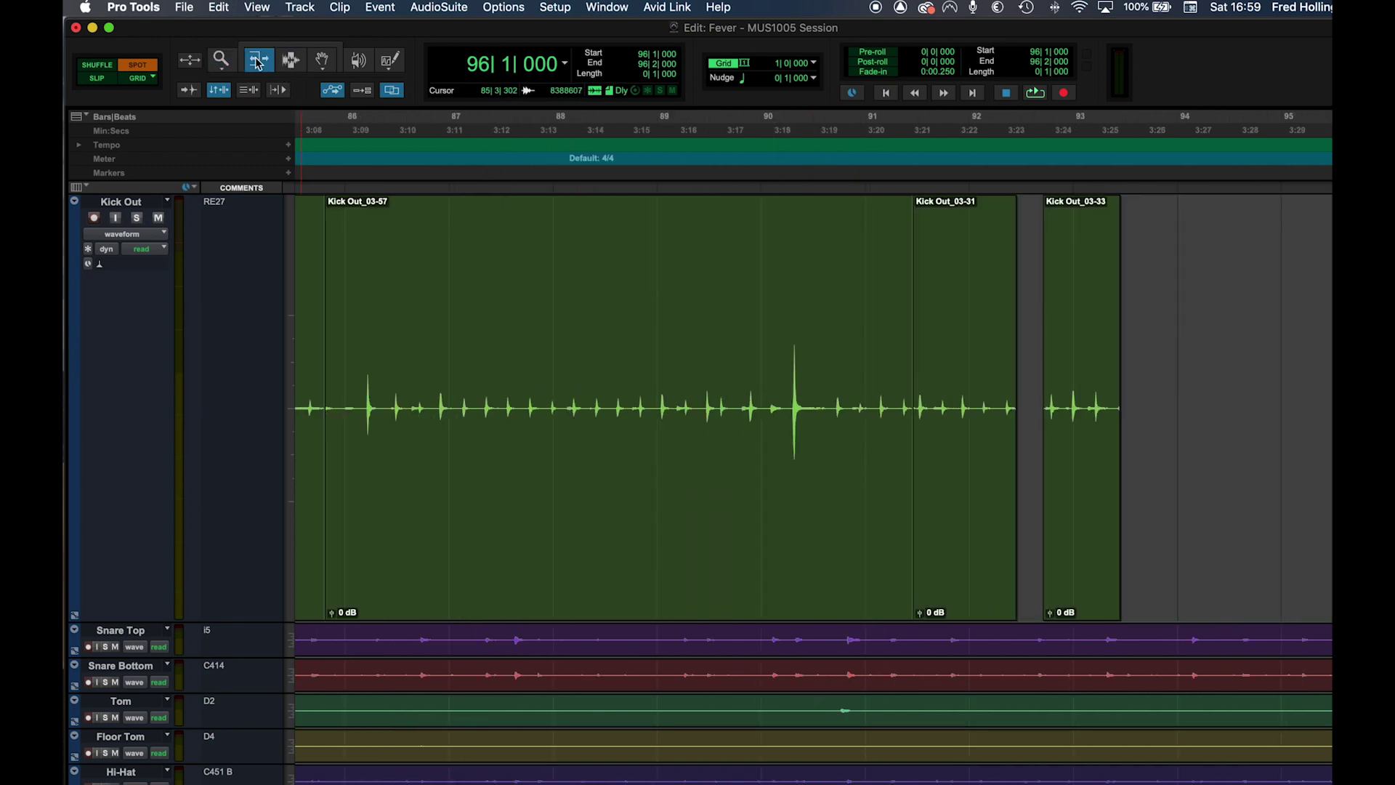
scroll(749, 295, right, 5)
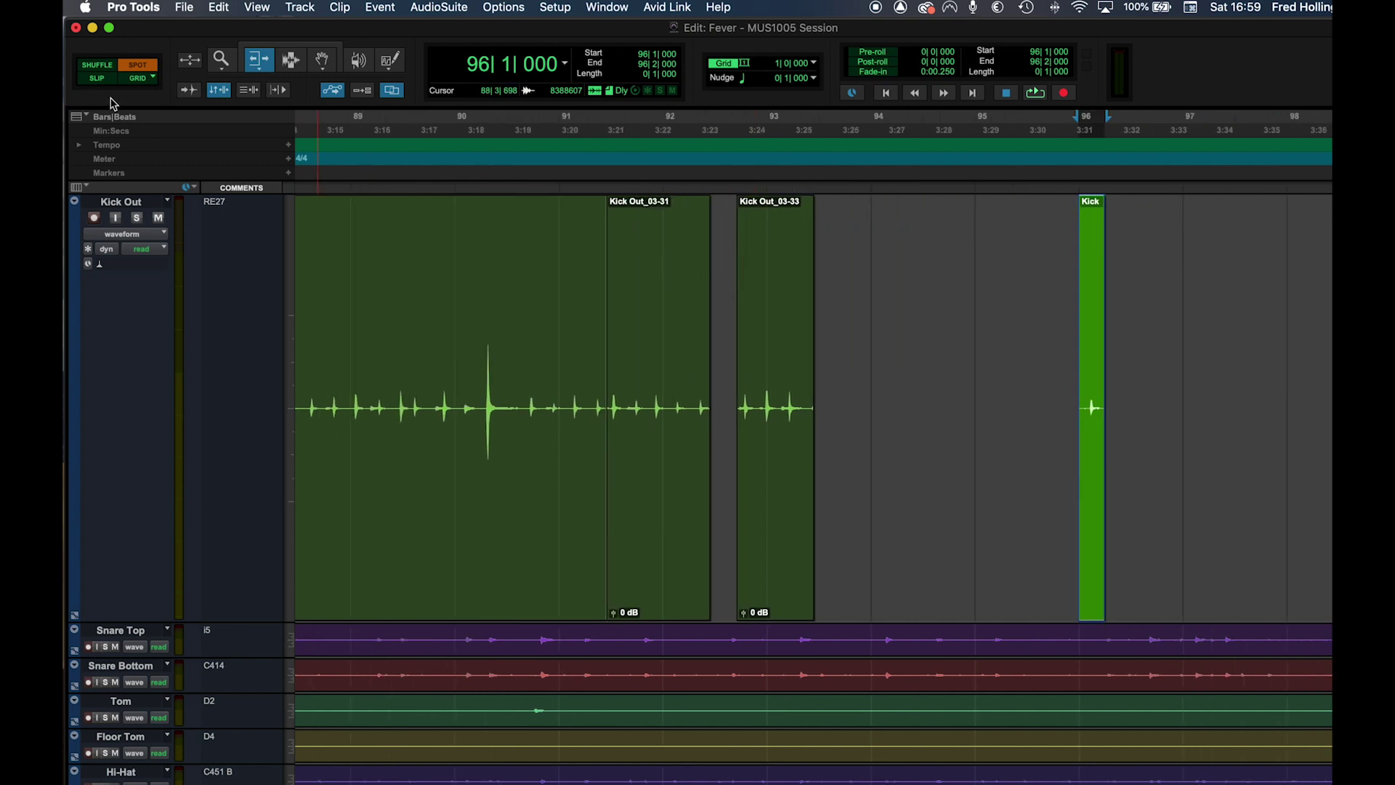
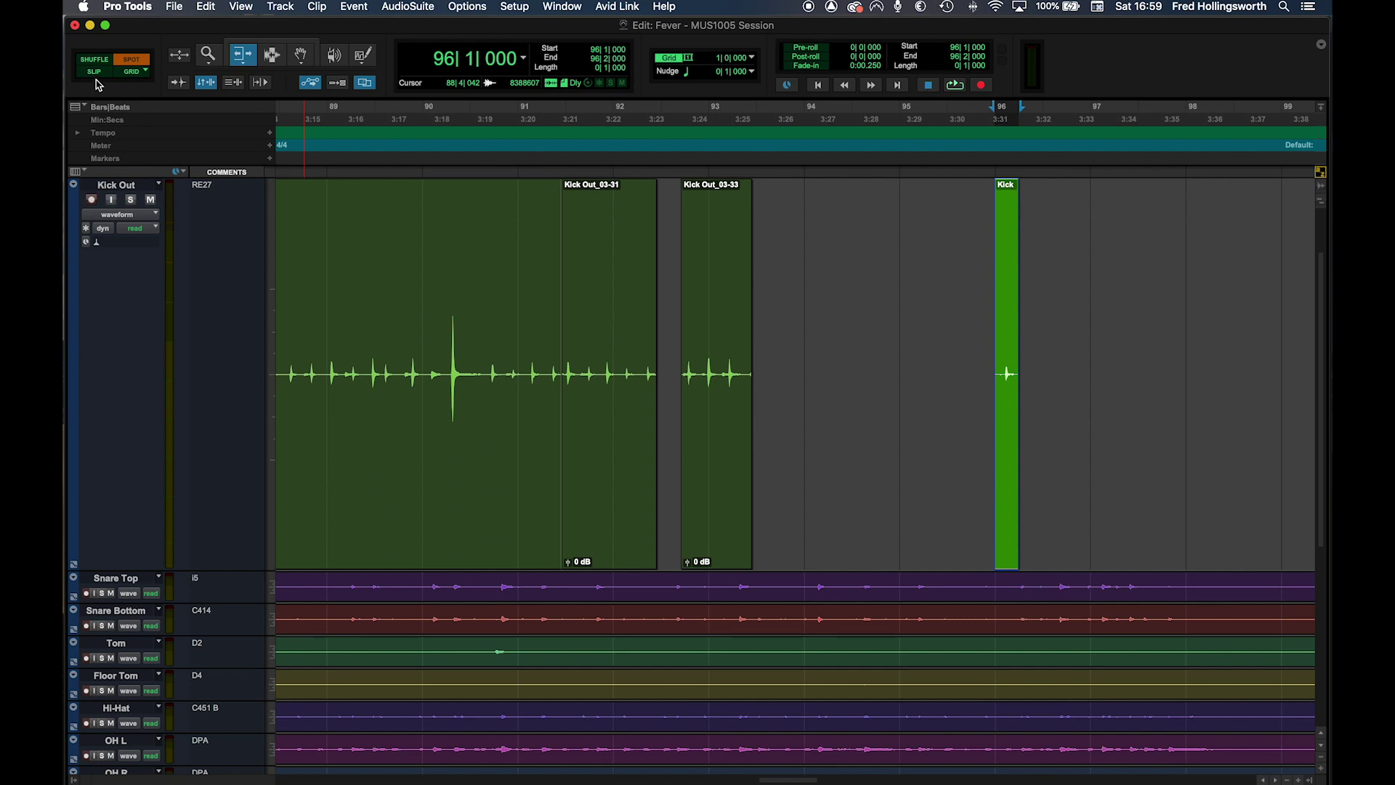
- Switch to Slip mode and trim the Kick Out_03-33 clip at both ends, cutting off its first kick hit
click(94, 72)
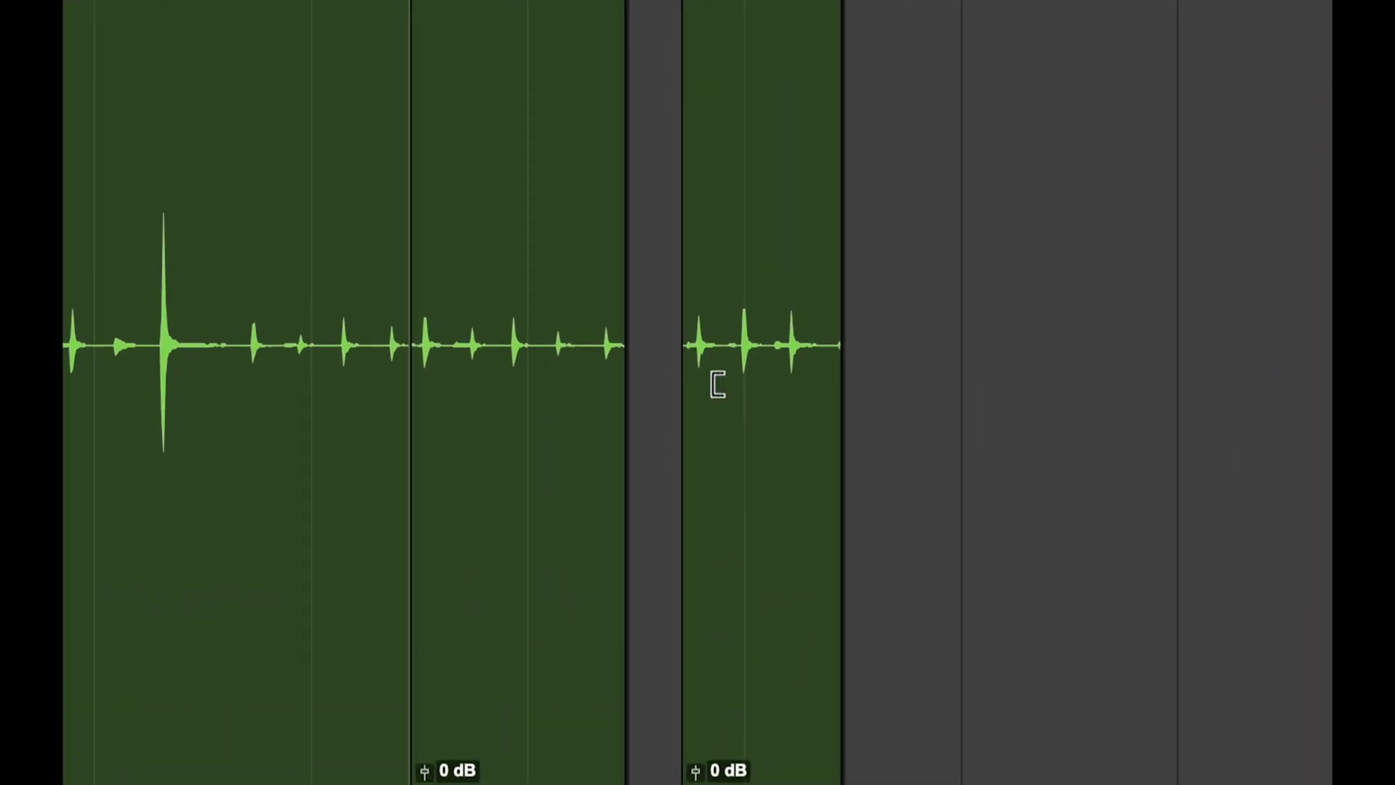
click(718, 385)
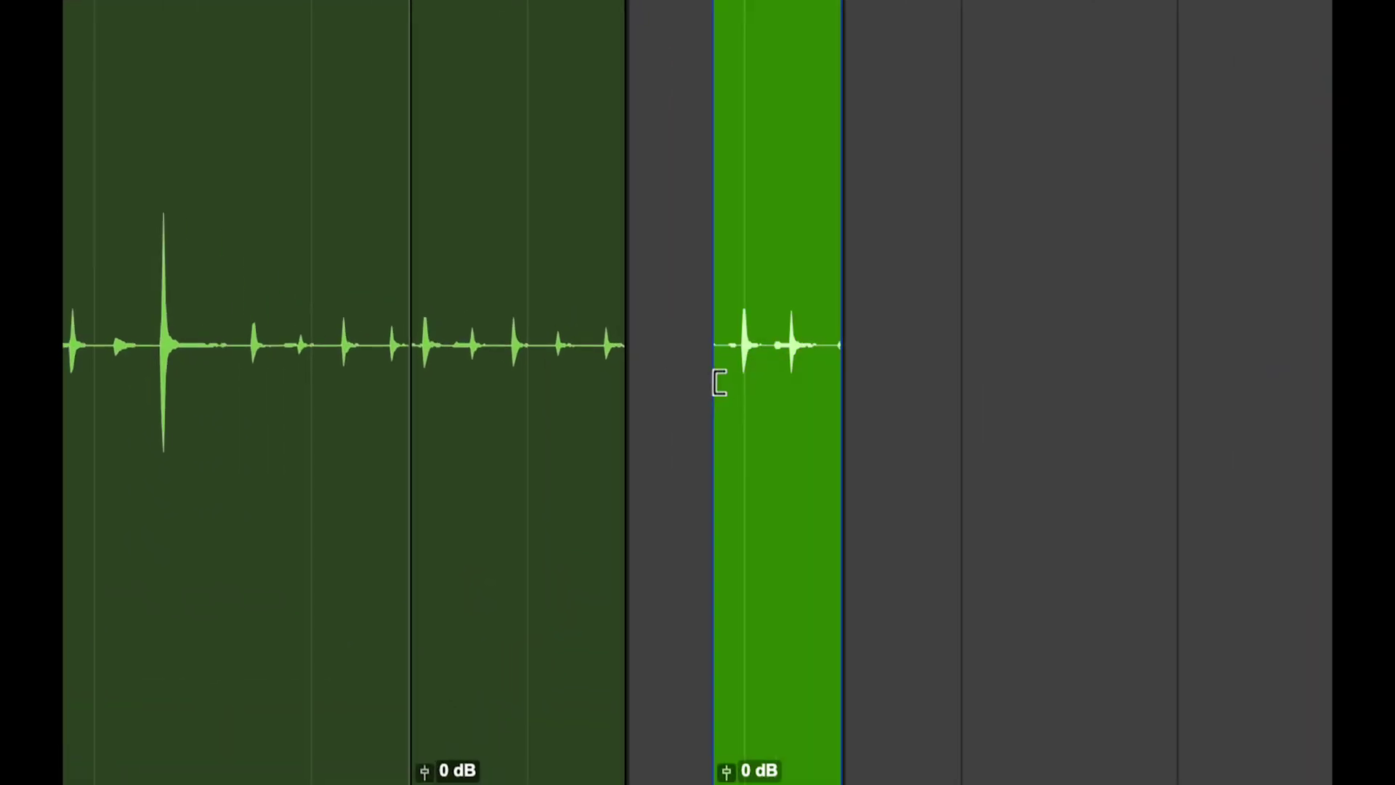
click(819, 383)
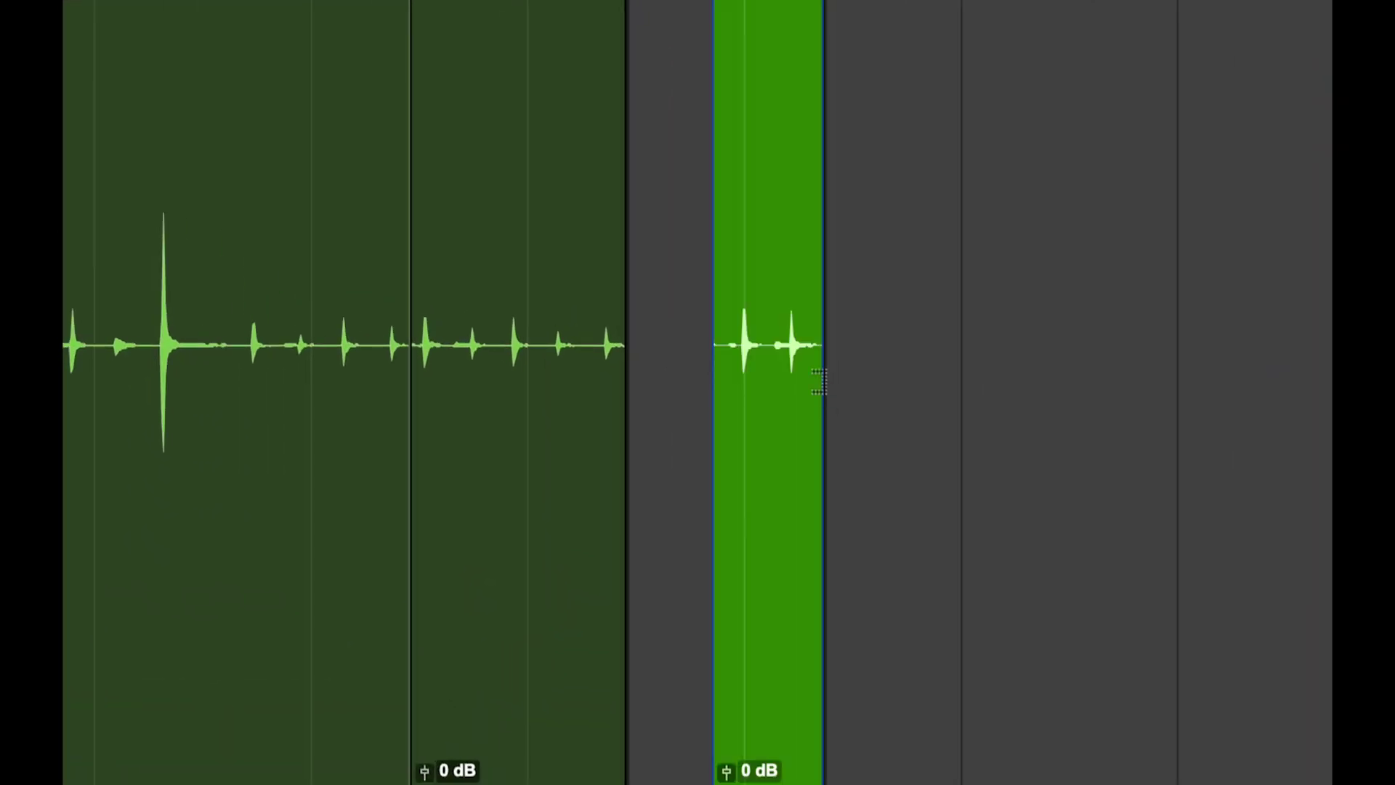
- Trim the short clip in around its two kick hits, and extend both of its ends to meet the neighbouring clips
click(738, 389)
click(800, 385)
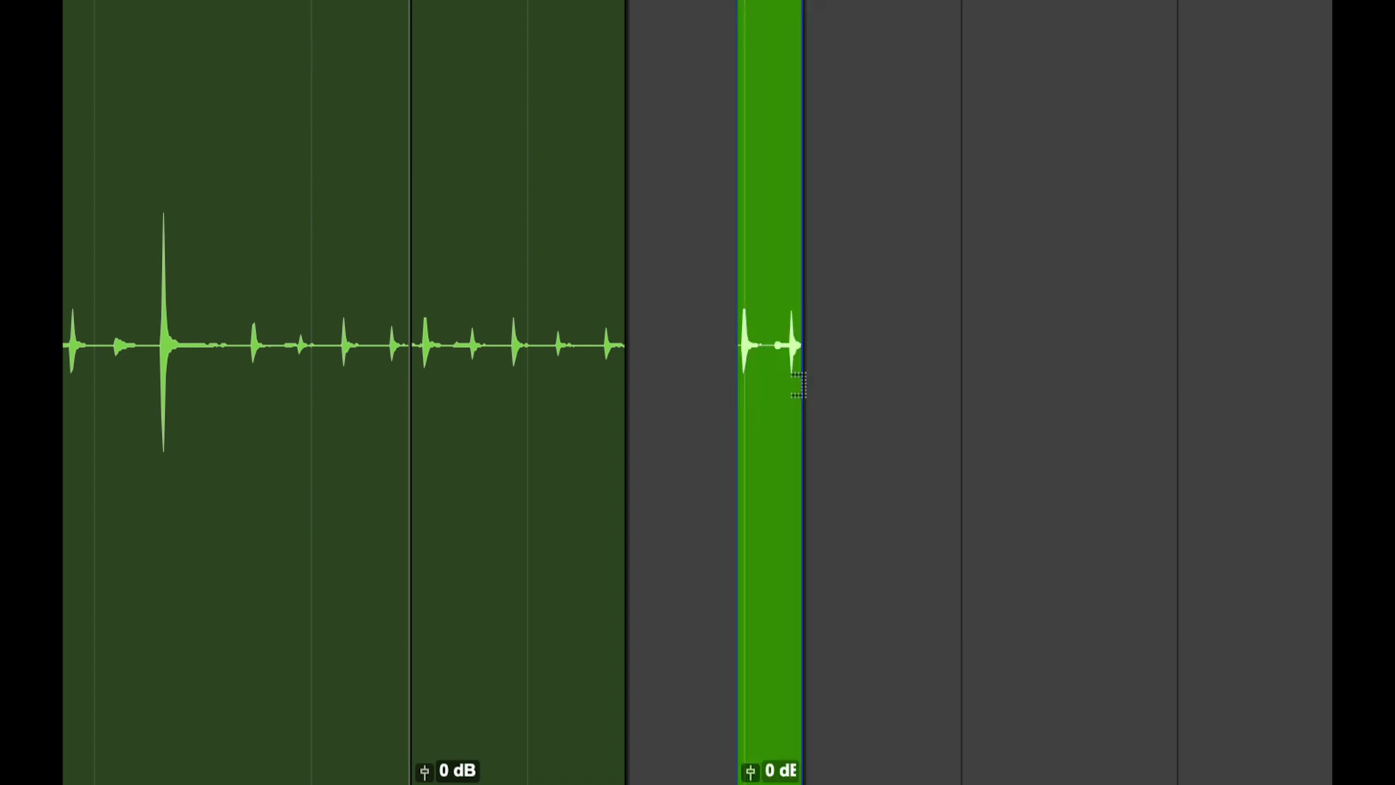
drag(795, 385, 1094, 405)
drag(748, 399, 823, 415)
drag(950, 408, 1208, 429)
drag(807, 431, 519, 440)
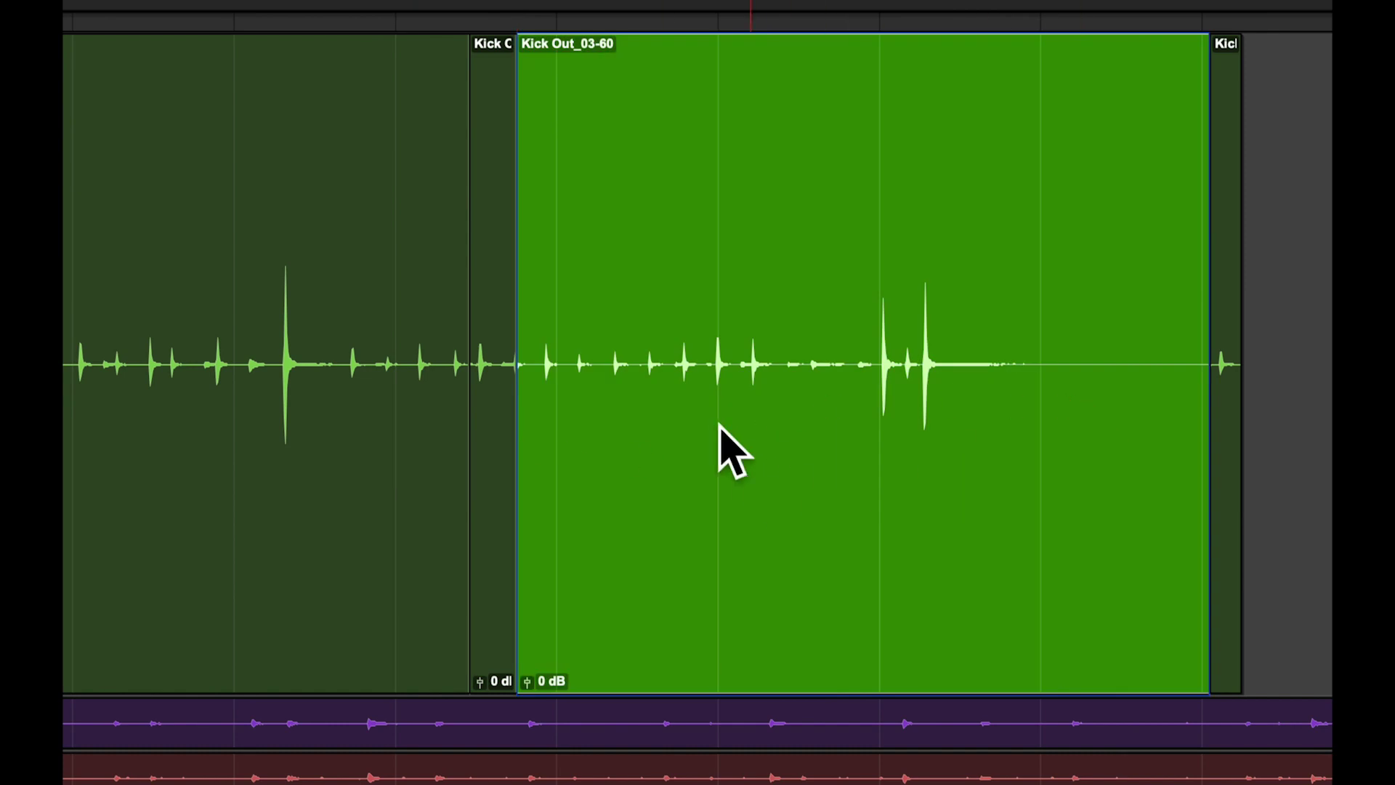
- Shorten the Kick Out_03-60 clip from its end, and extend the long clip before it over the following clips to 96|4|846
click(688, 429)
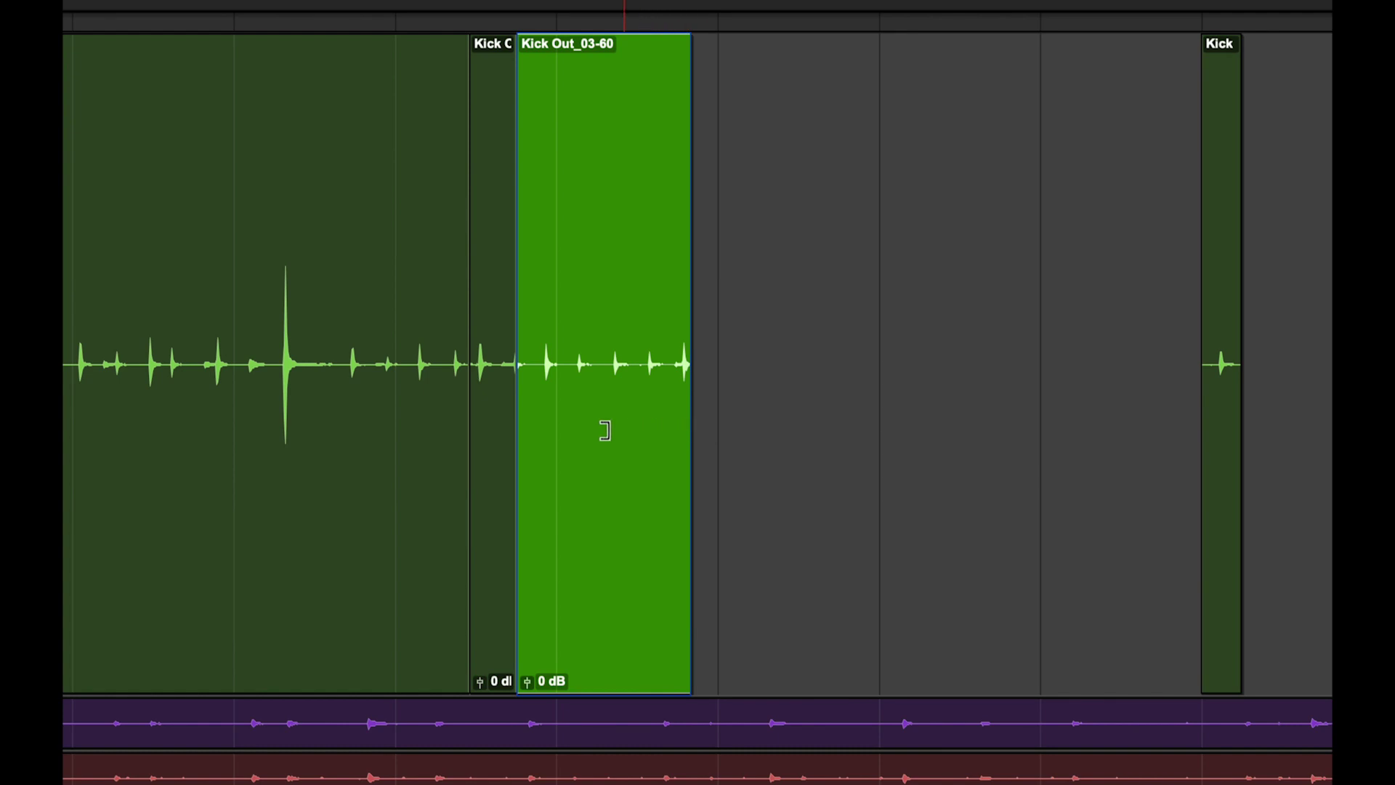
click(573, 430)
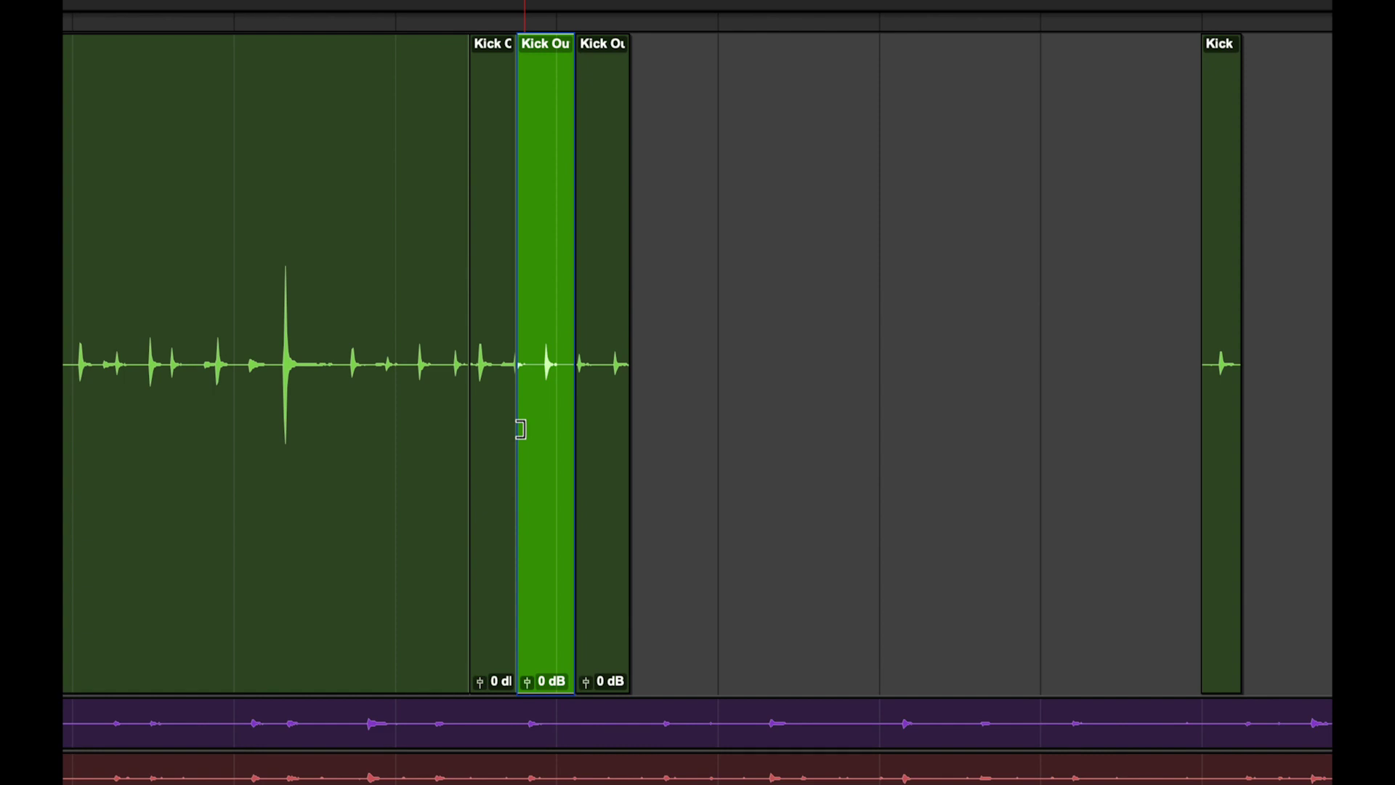
drag(458, 427, 1218, 424)
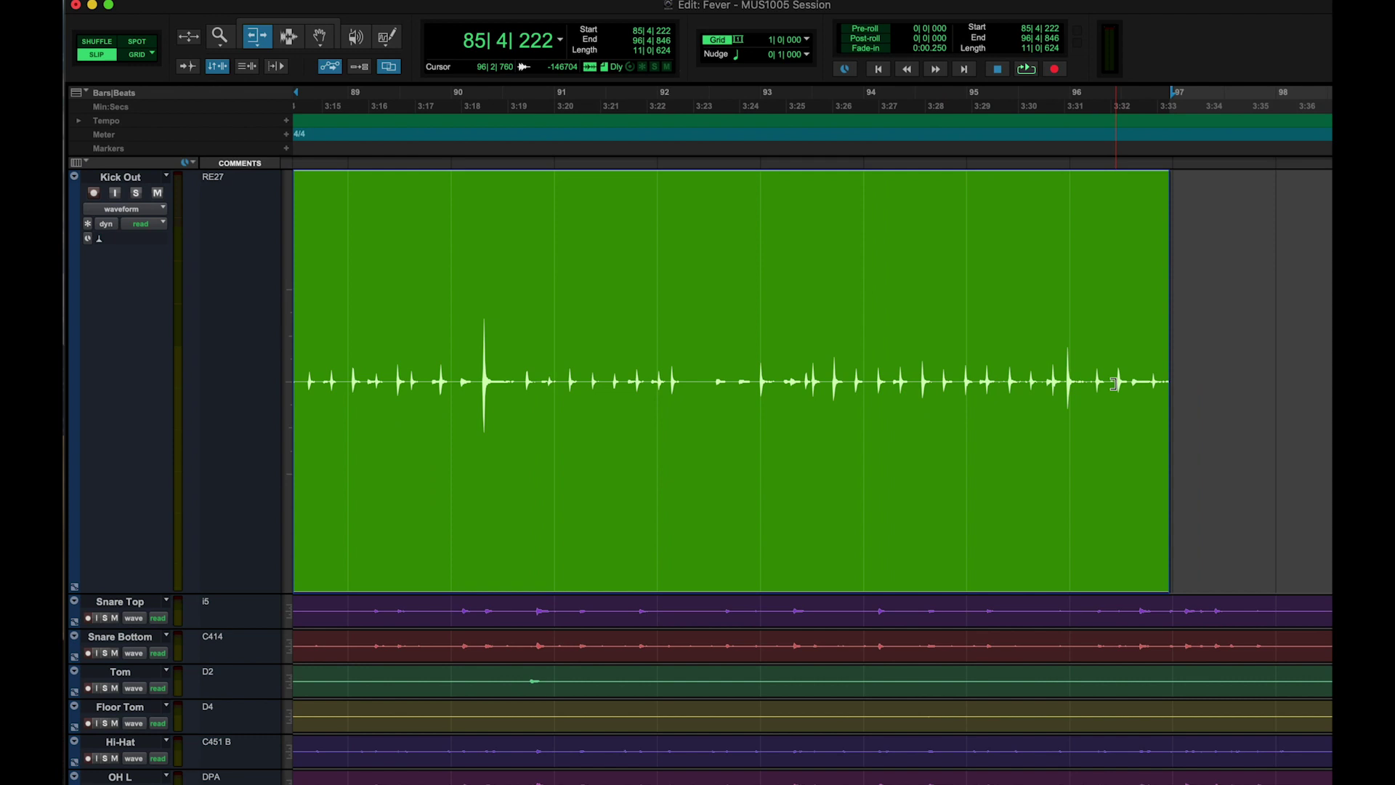
click(1116, 384)
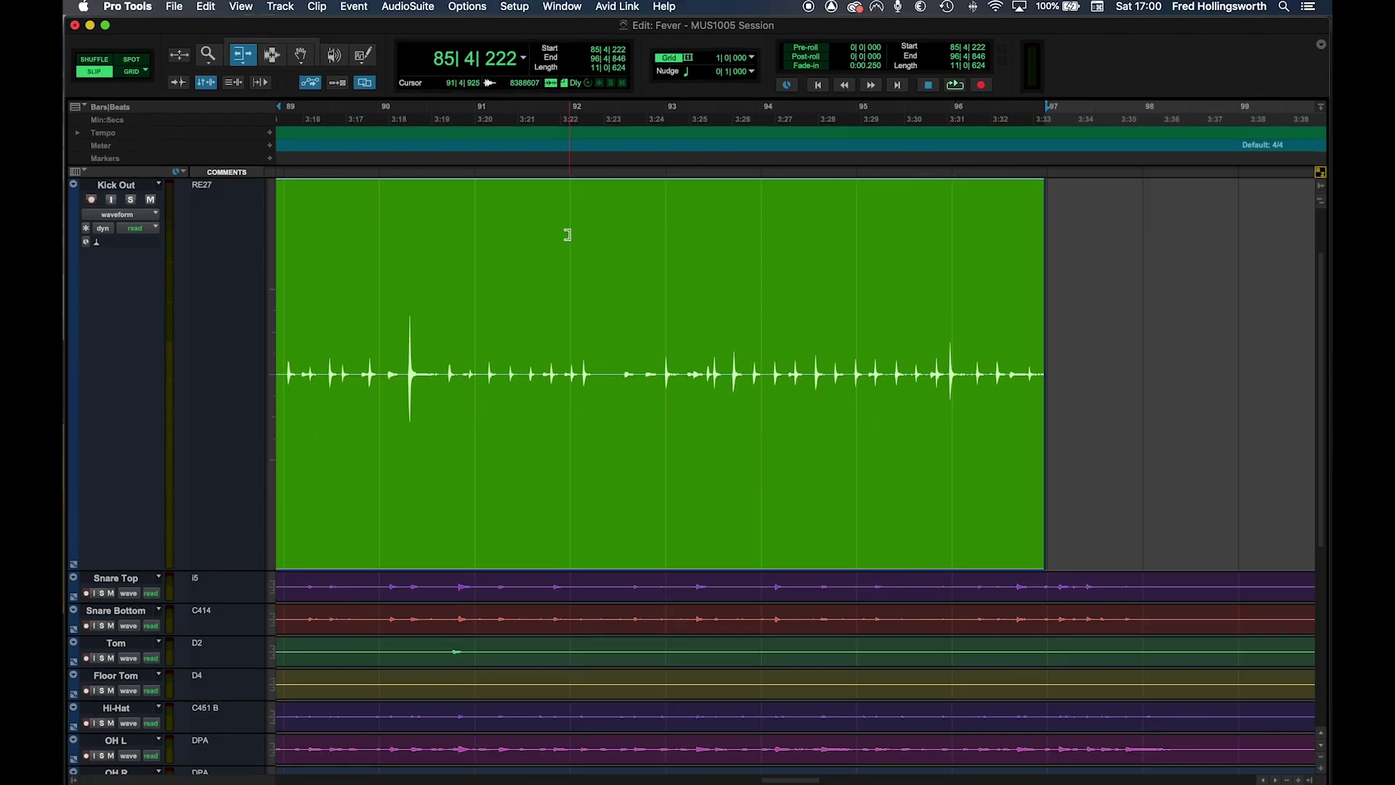
- Try trimming the Kick Out clip to a Selector selection from 91|2|656 to 96|1|261, and undo the trim
click(270, 58)
drag(955, 303, 515, 304)
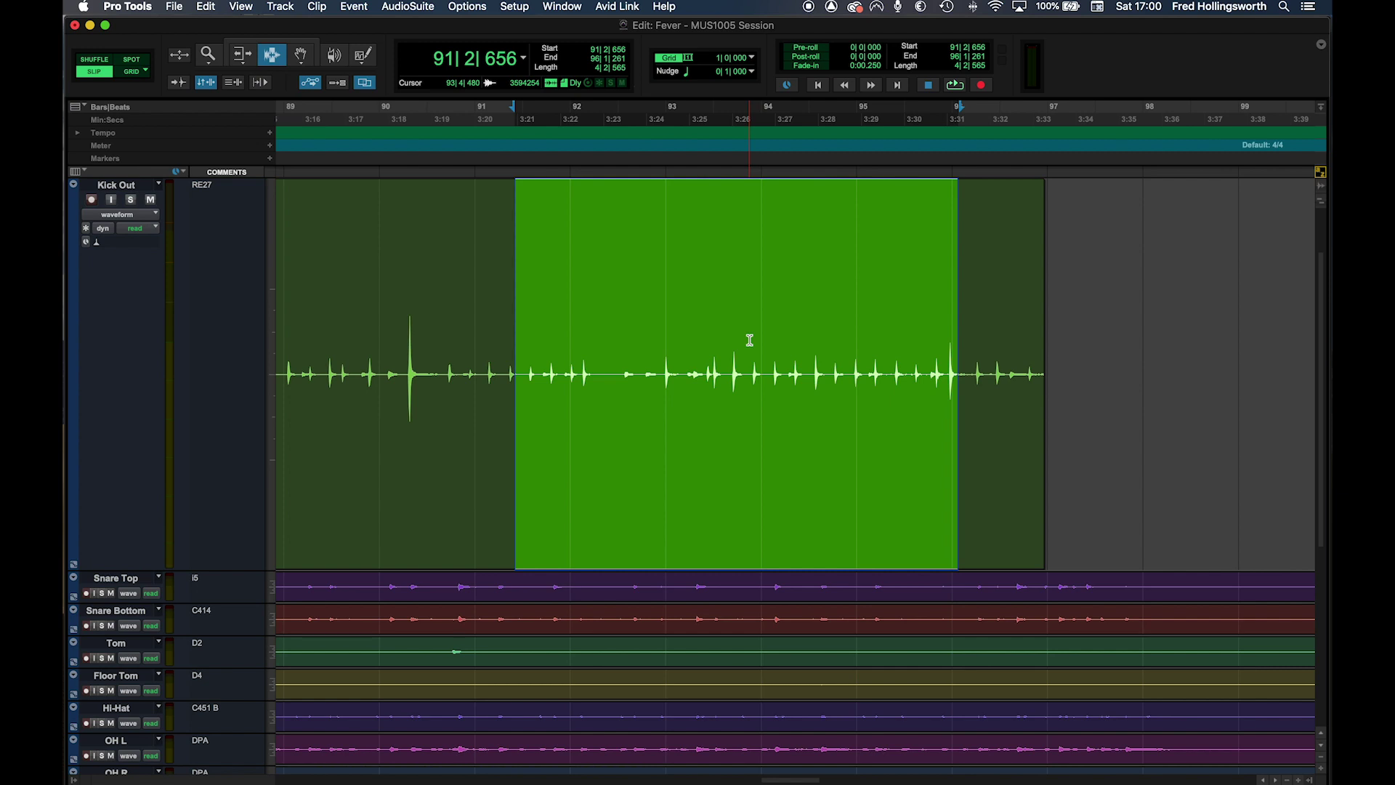
click(207, 6)
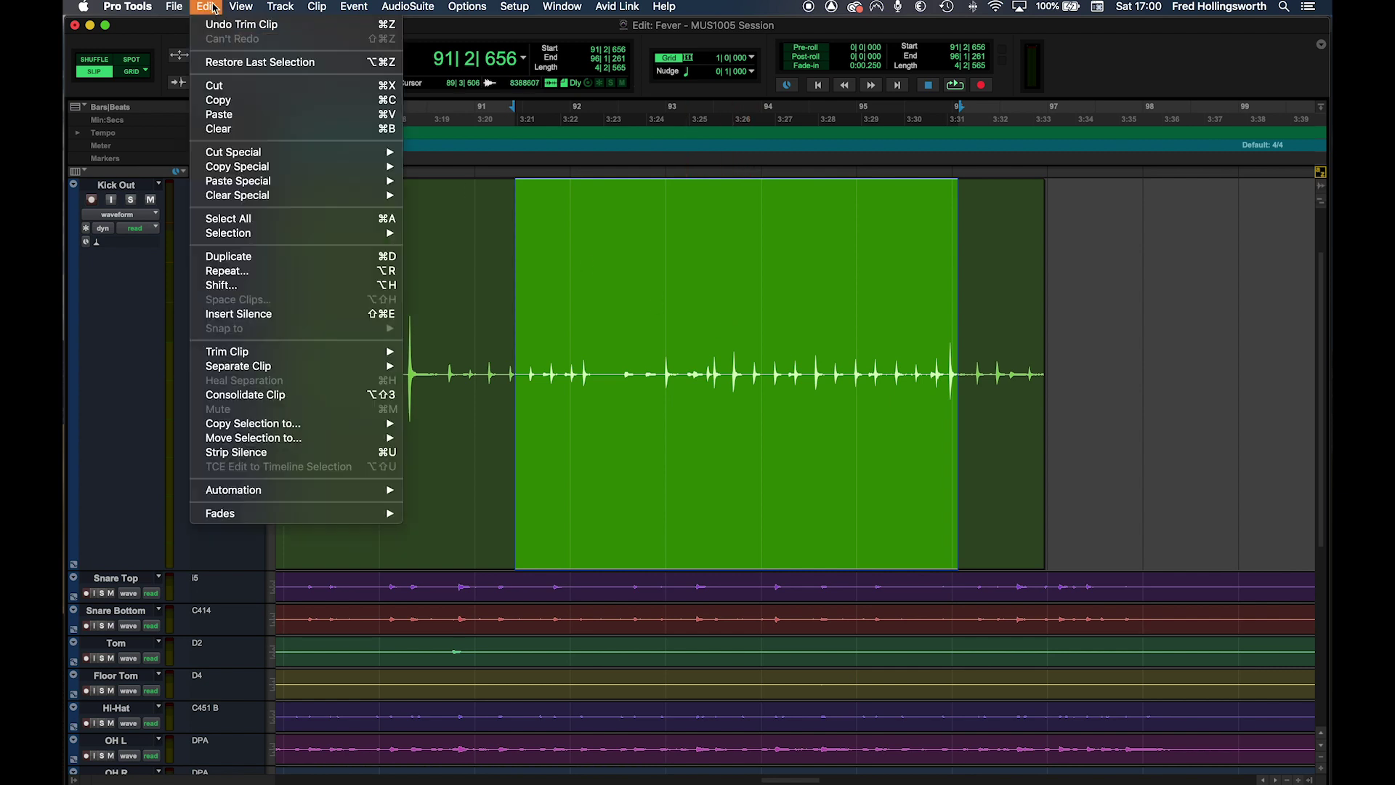
mouse_move(280, 352)
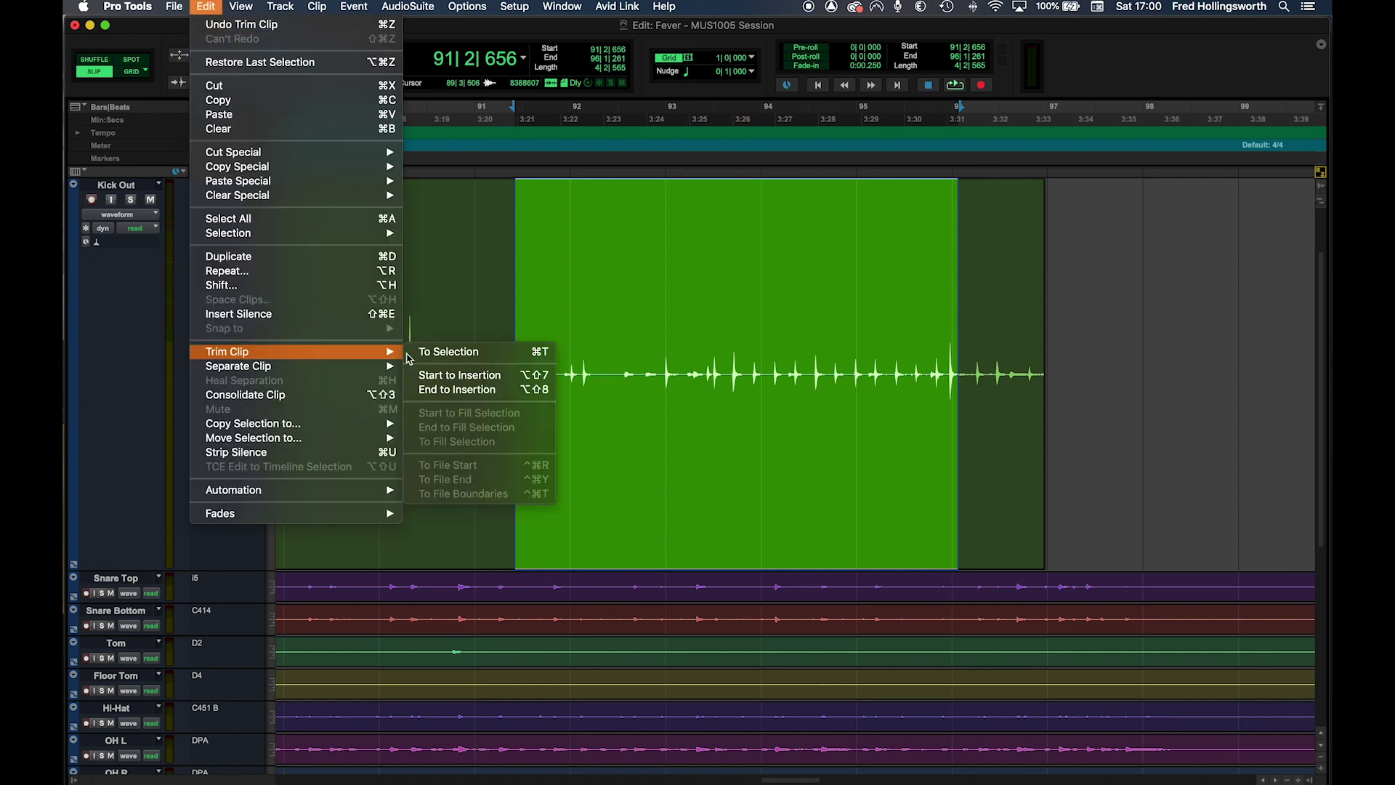
click(477, 359)
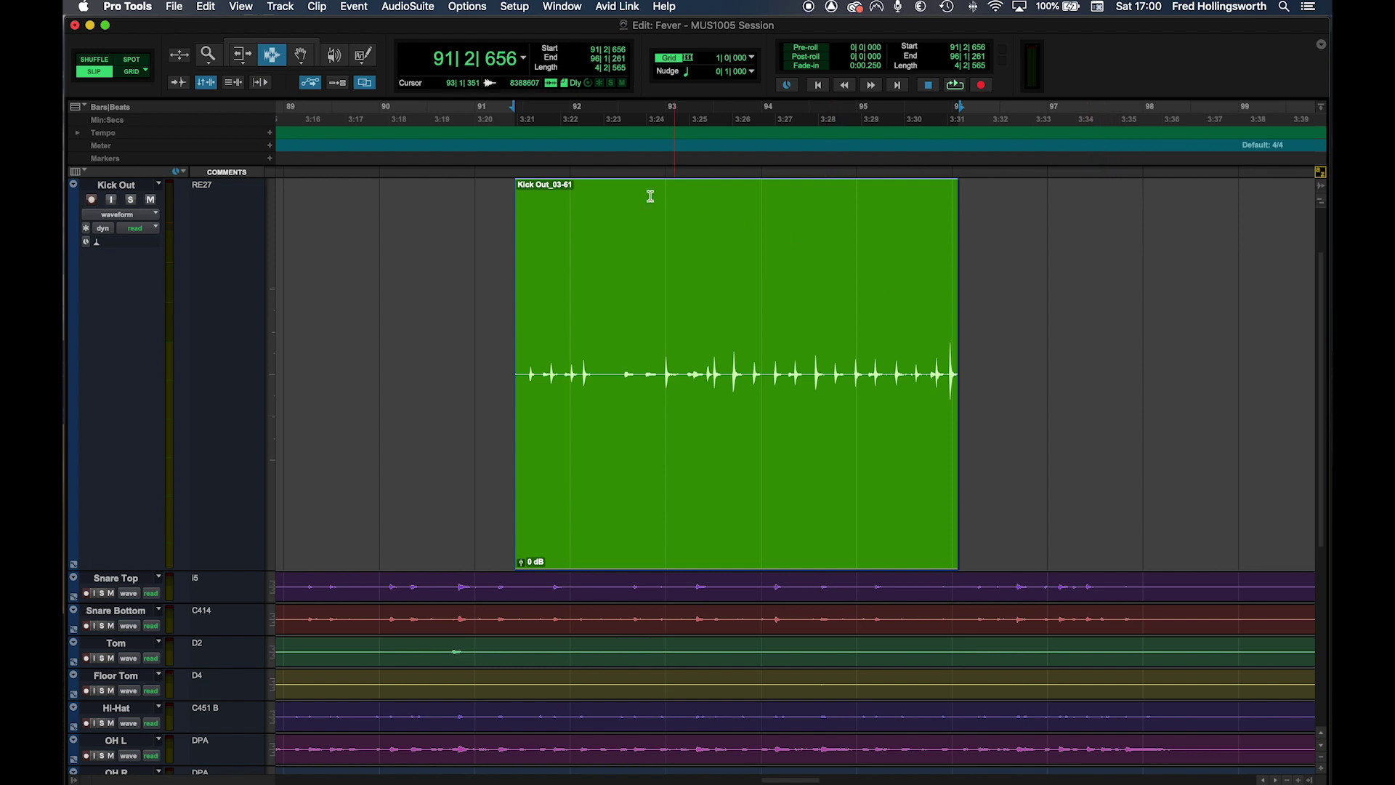
key(super+z)
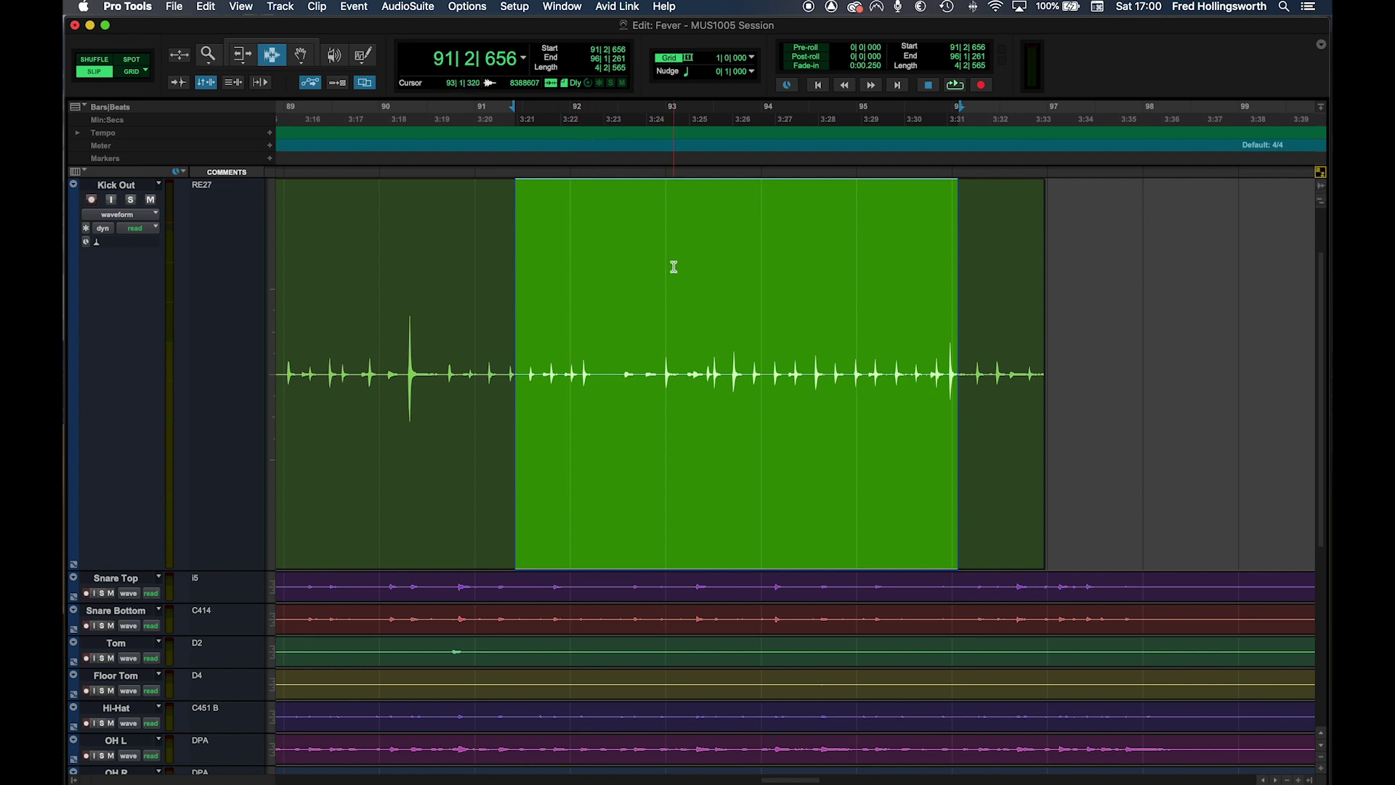
- Try trimming the Kick Out clip's start to an insertion point at 91|2|048, and undo the trim
click(499, 298)
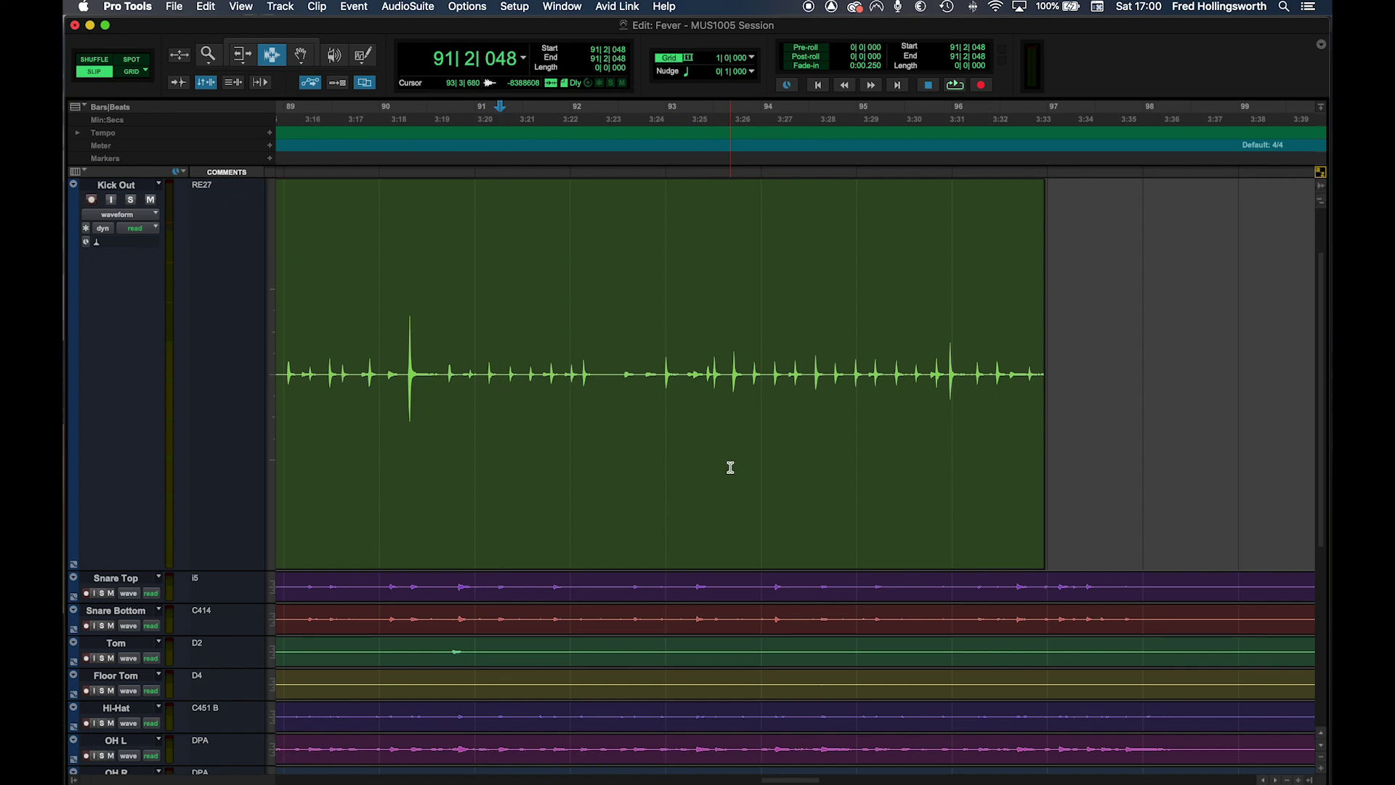
click(206, 6)
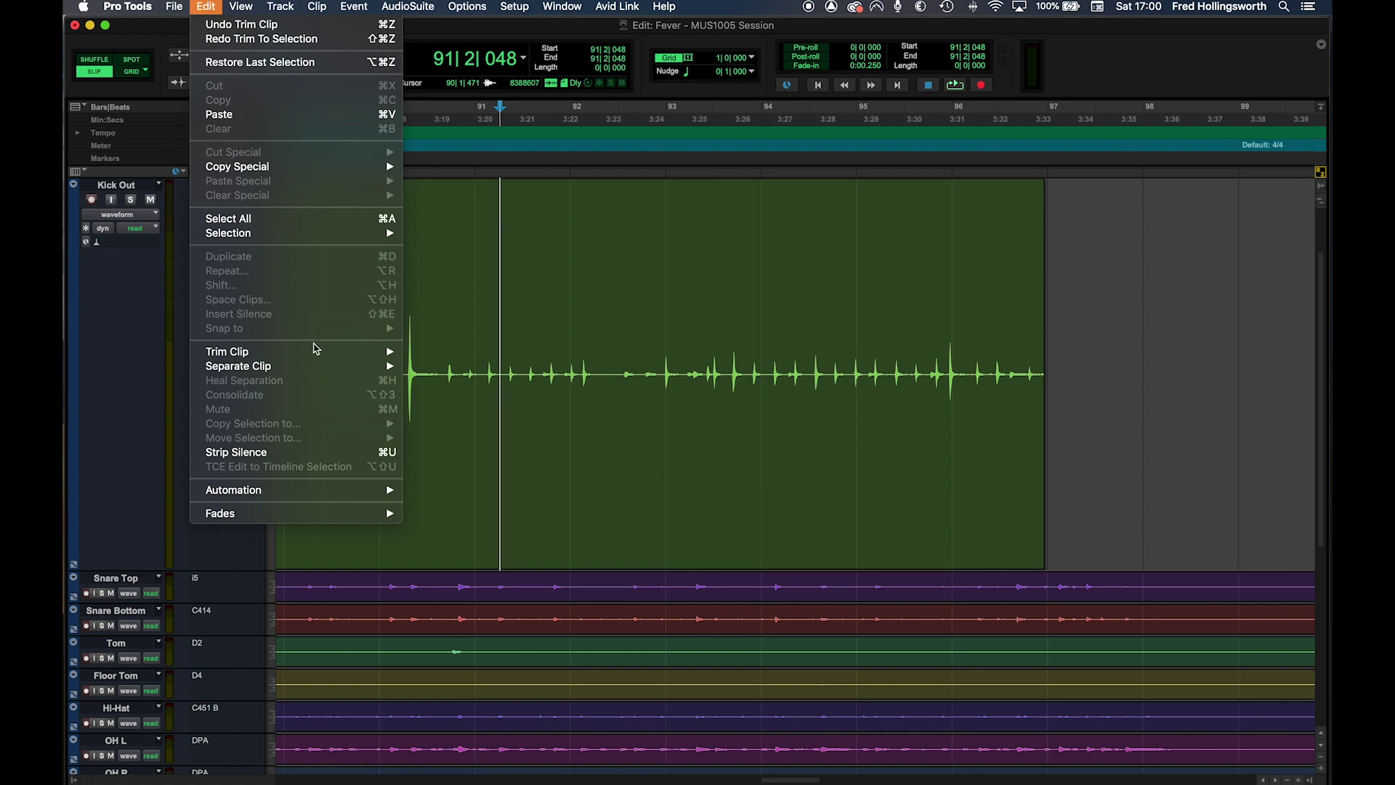
mouse_move(320, 351)
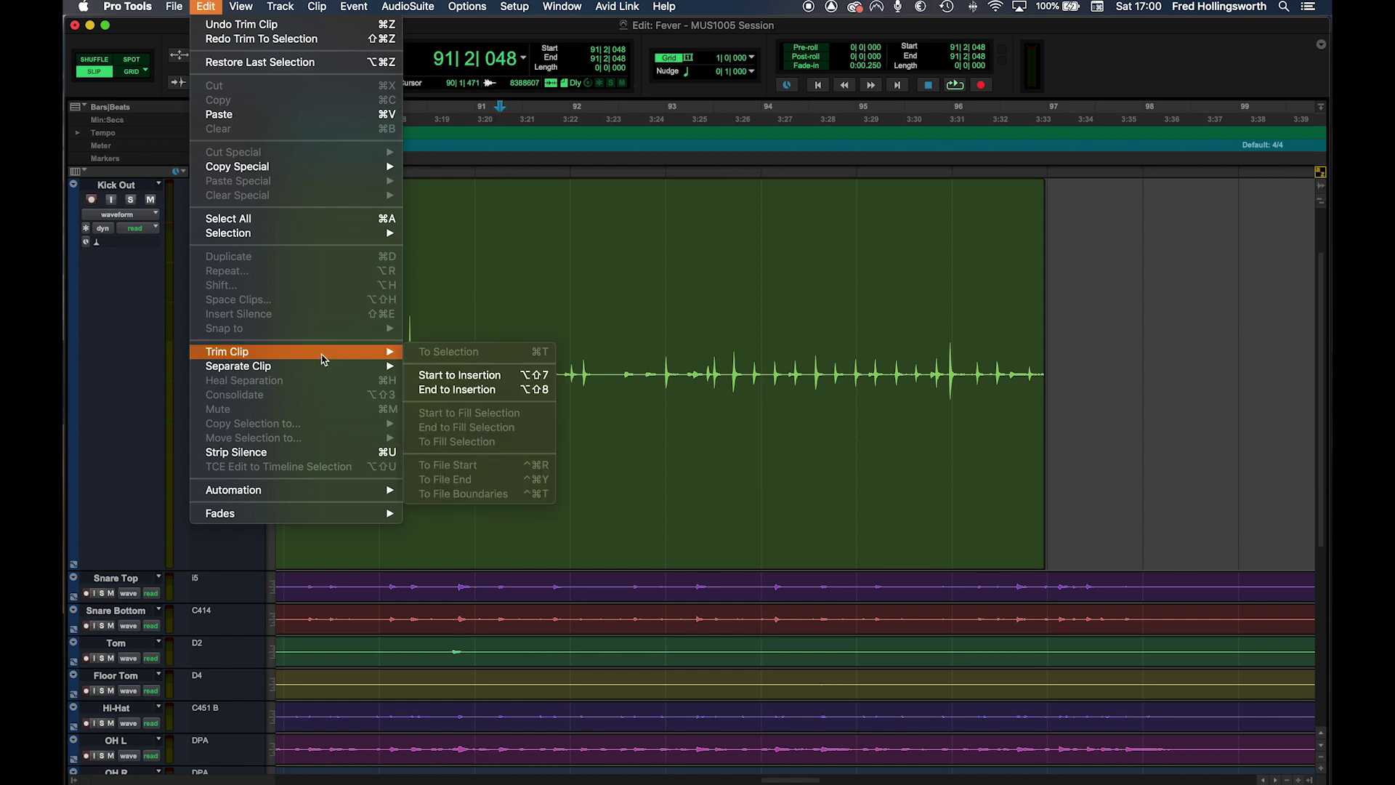
click(457, 375)
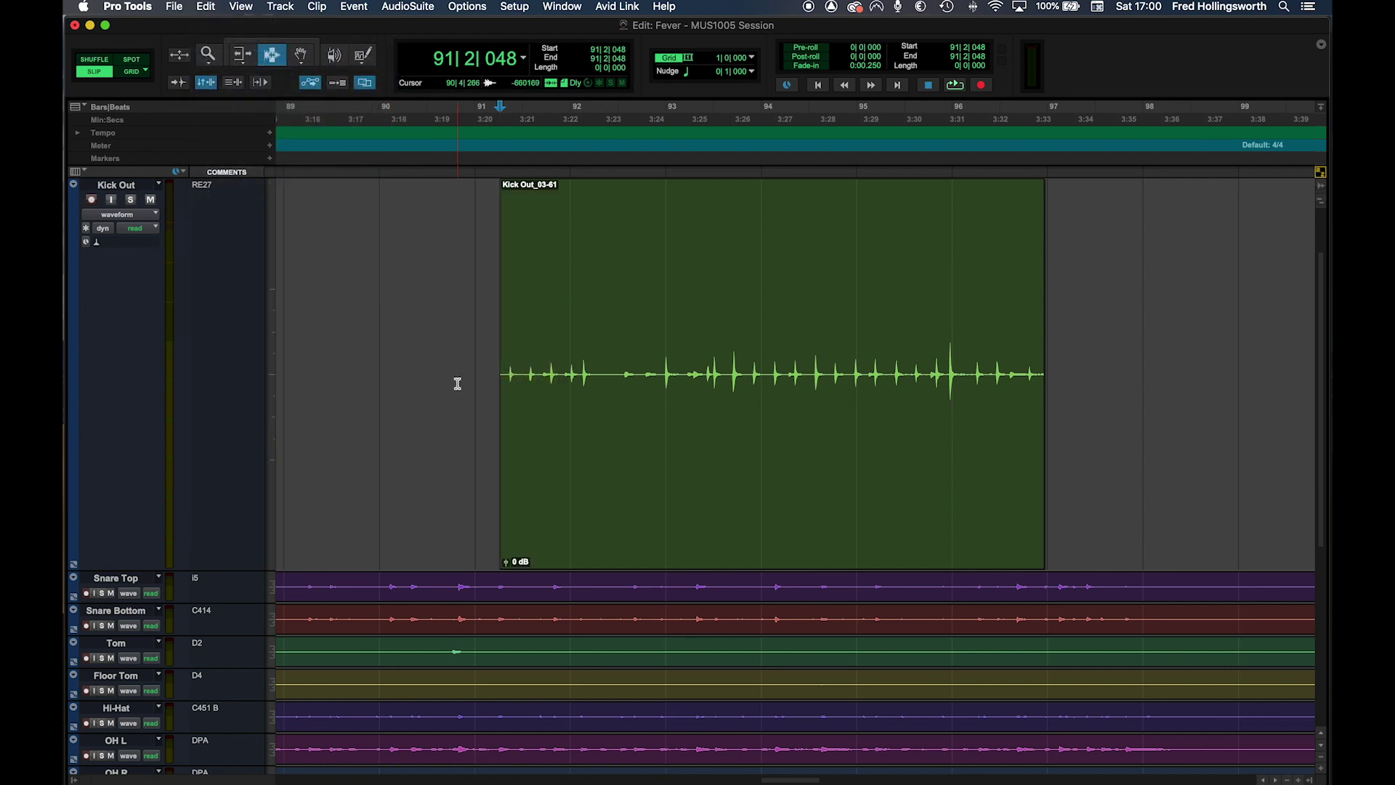
key(super+z)
- Try trimming the Kick Out clip's end to an insertion point at 92|2|525
click(607, 284)
click(211, 6)
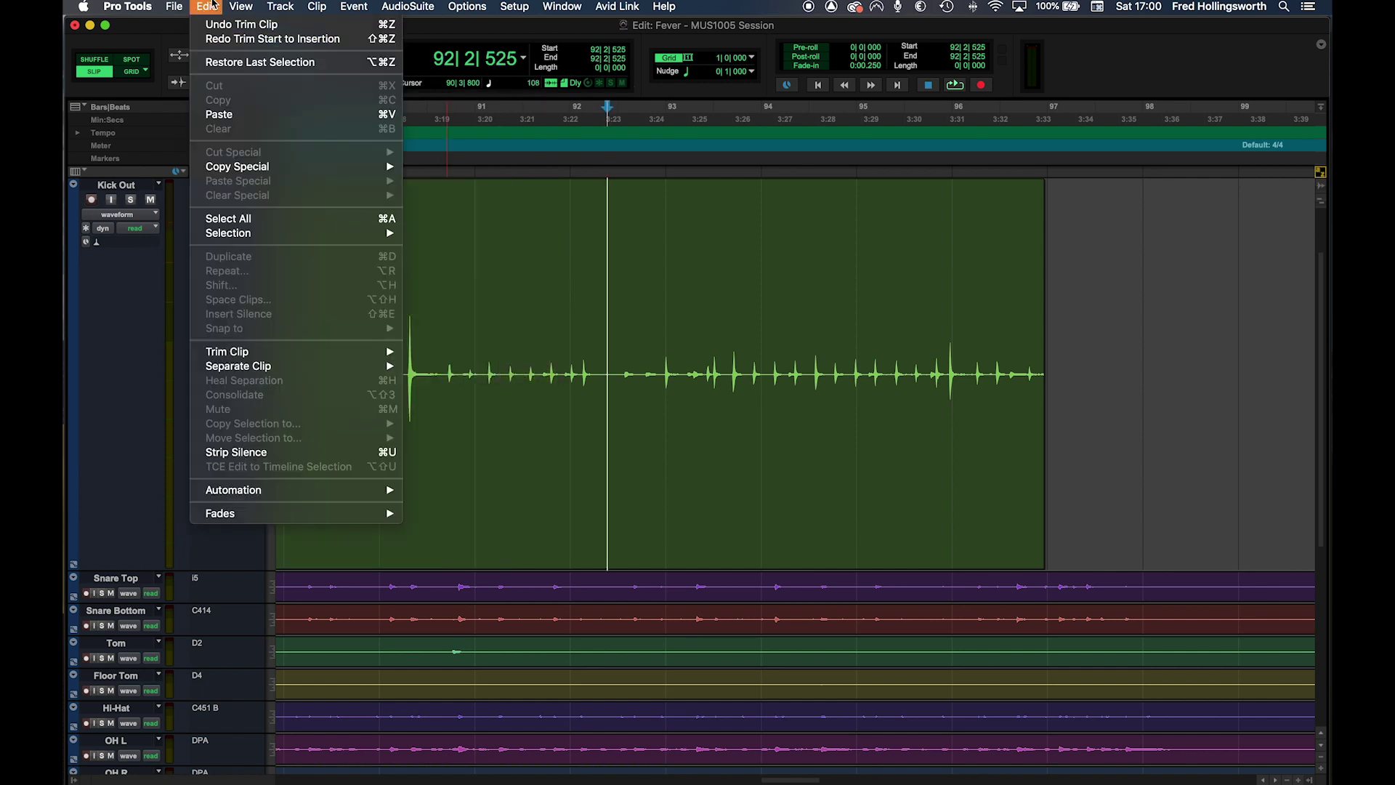
mouse_move(298, 352)
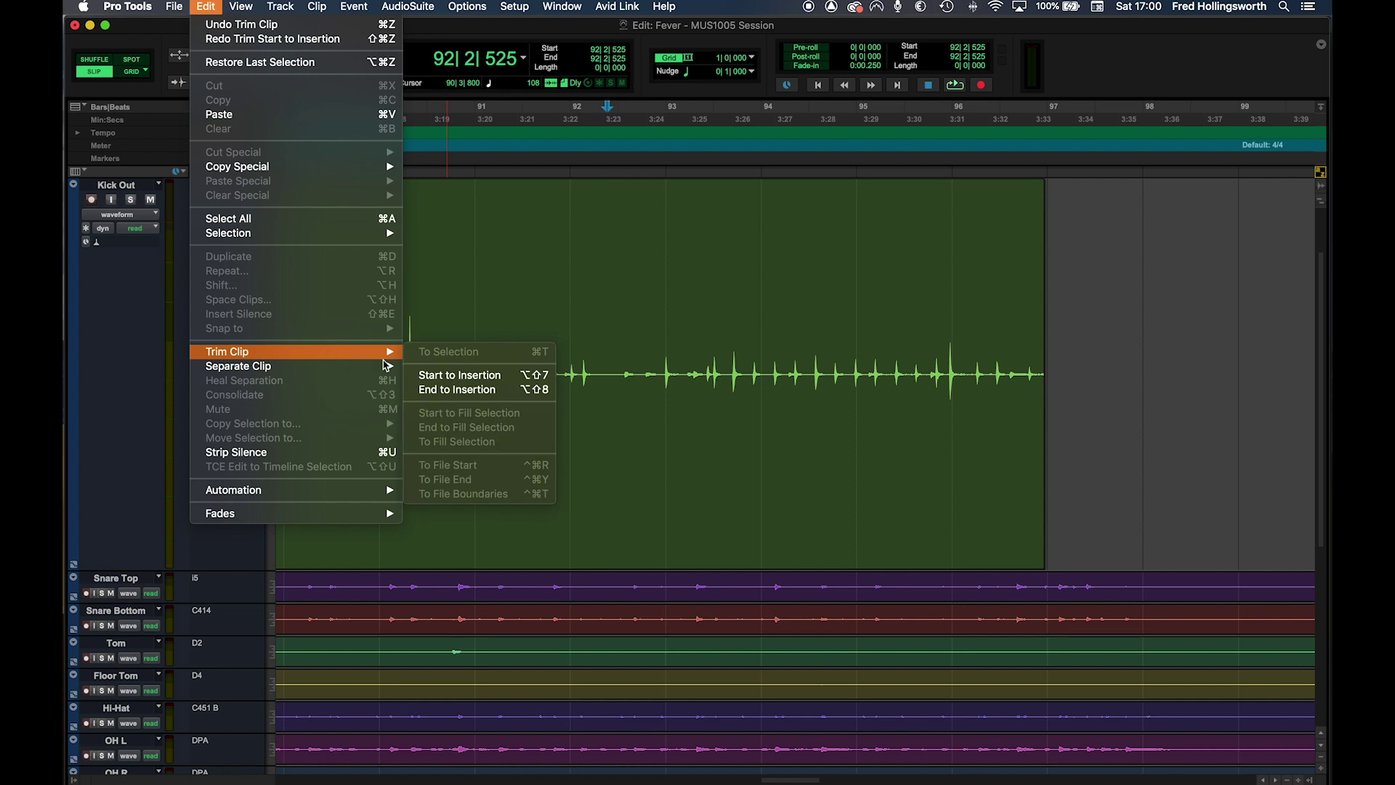
click(451, 390)
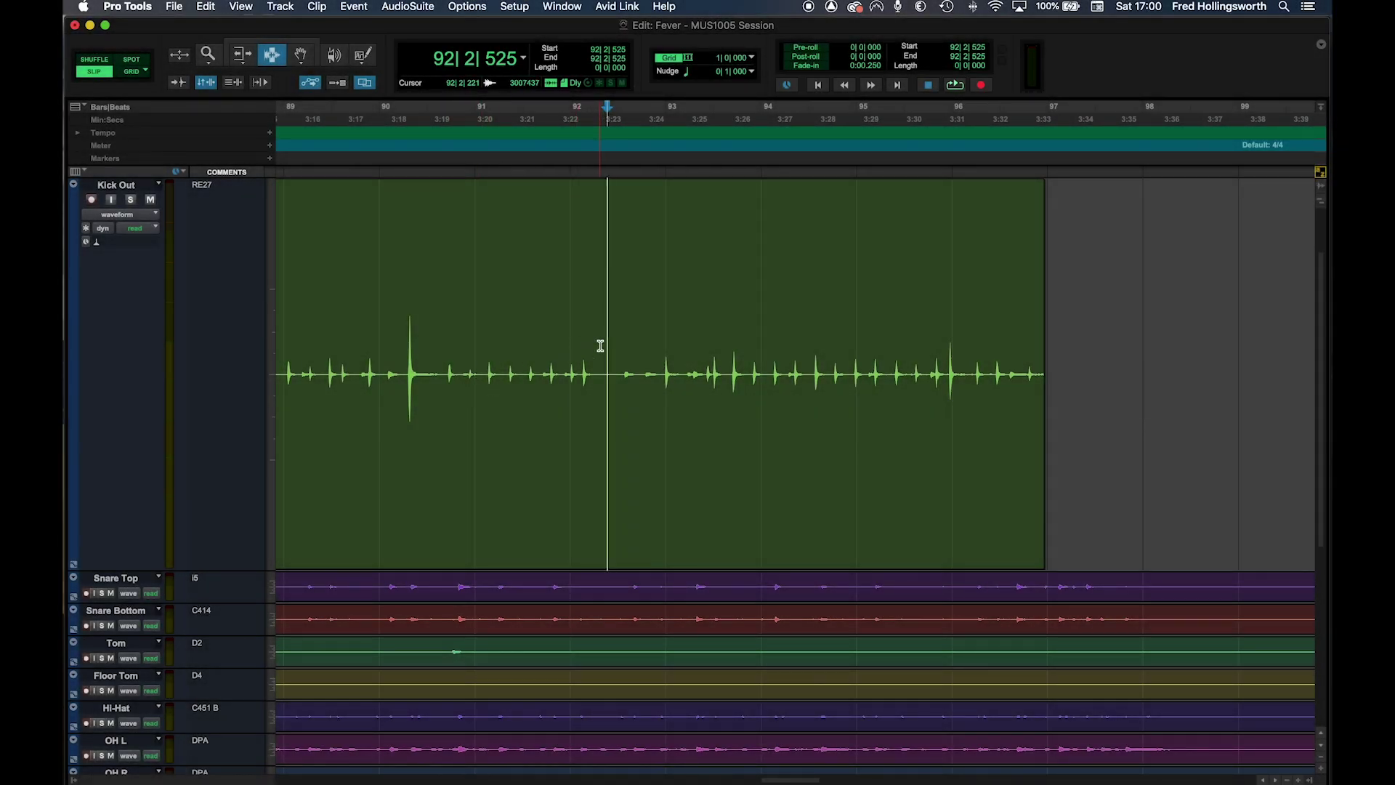
- Delete the range from 90|4|600 to 92|2|221 on Kick Out and a second short range starting at 93|4|450
drag(600, 346, 467, 343)
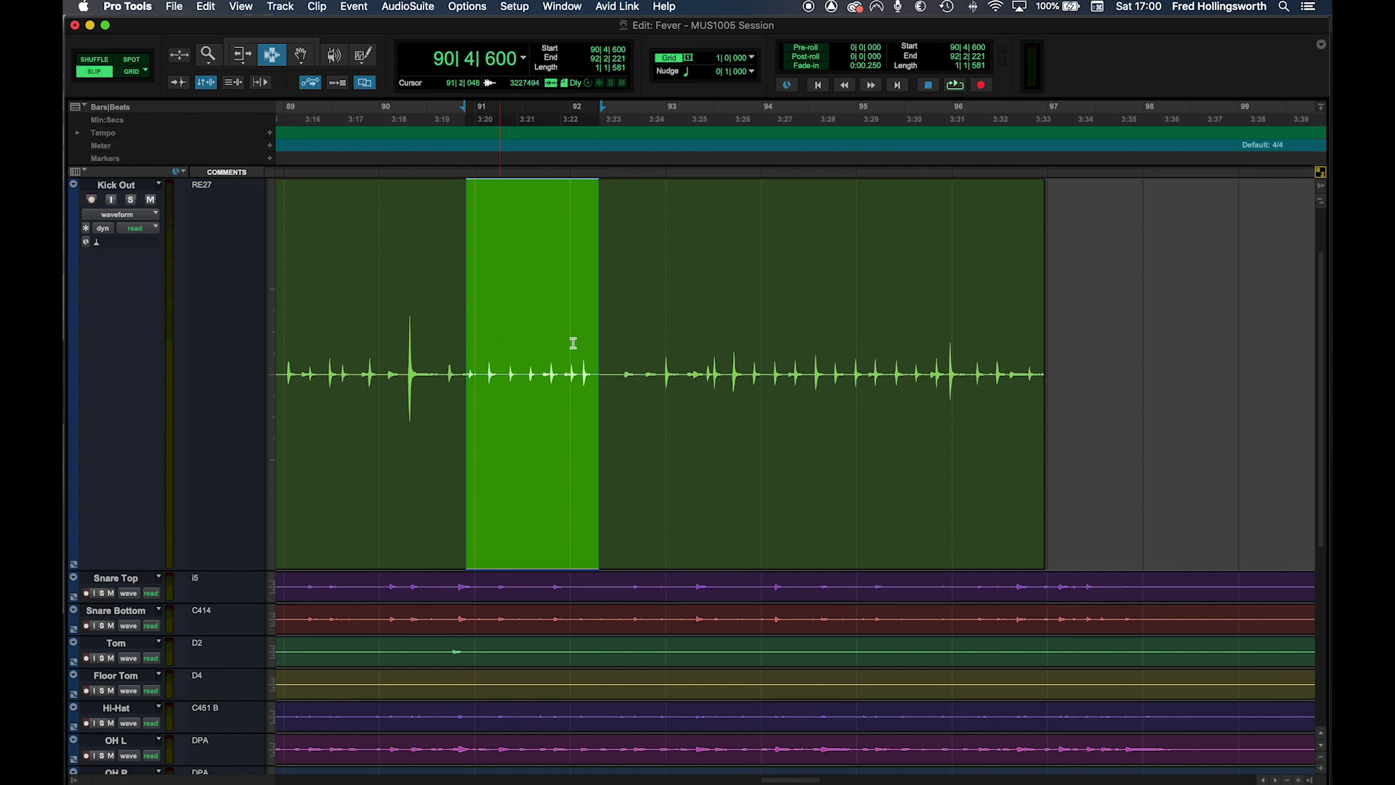
key(Delete)
click(821, 342)
drag(821, 342, 748, 352)
key(Delete)
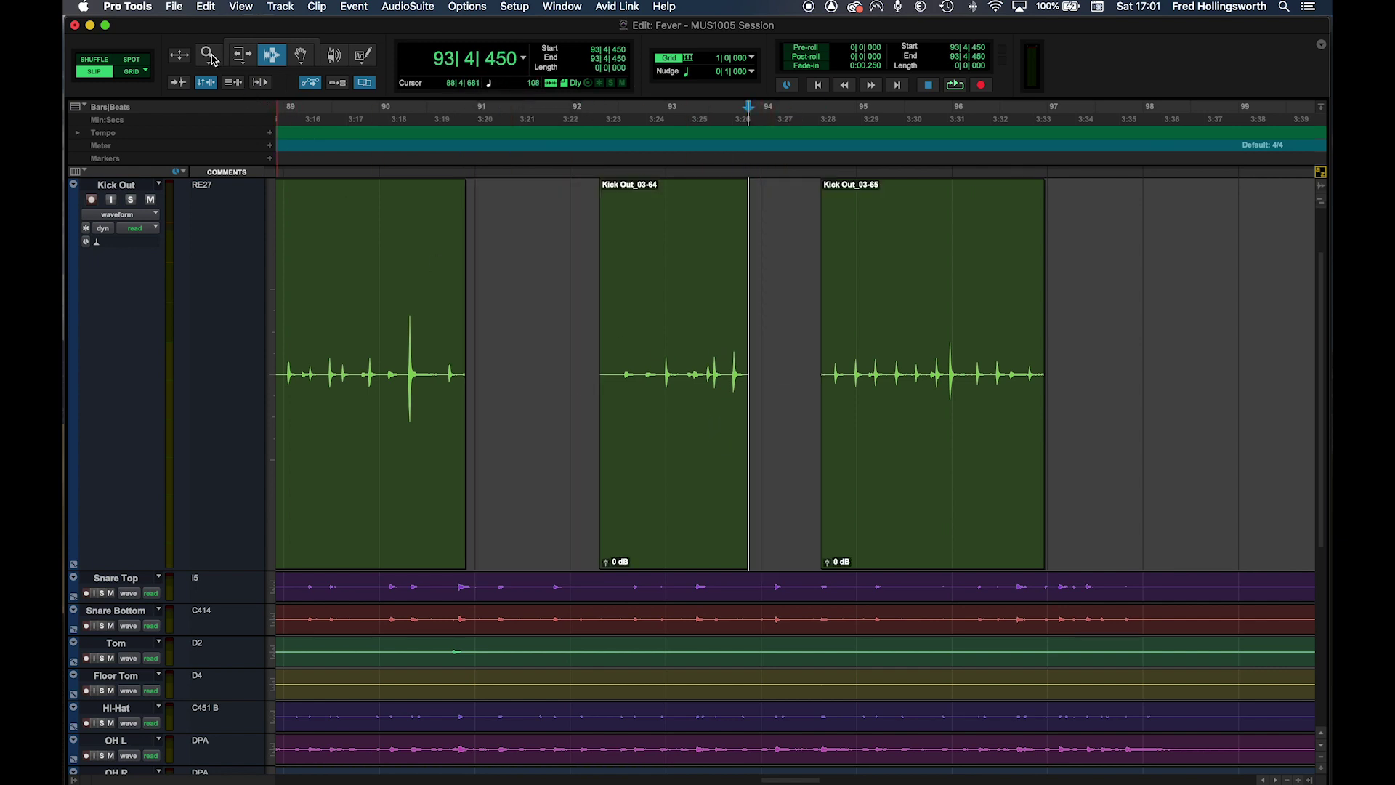
- Move Kick Out_03-64 with the Grabber to start at 93|1|807 against Kick Out_03-65, and enable the Smart Tool
click(298, 57)
drag(729, 492, 804, 489)
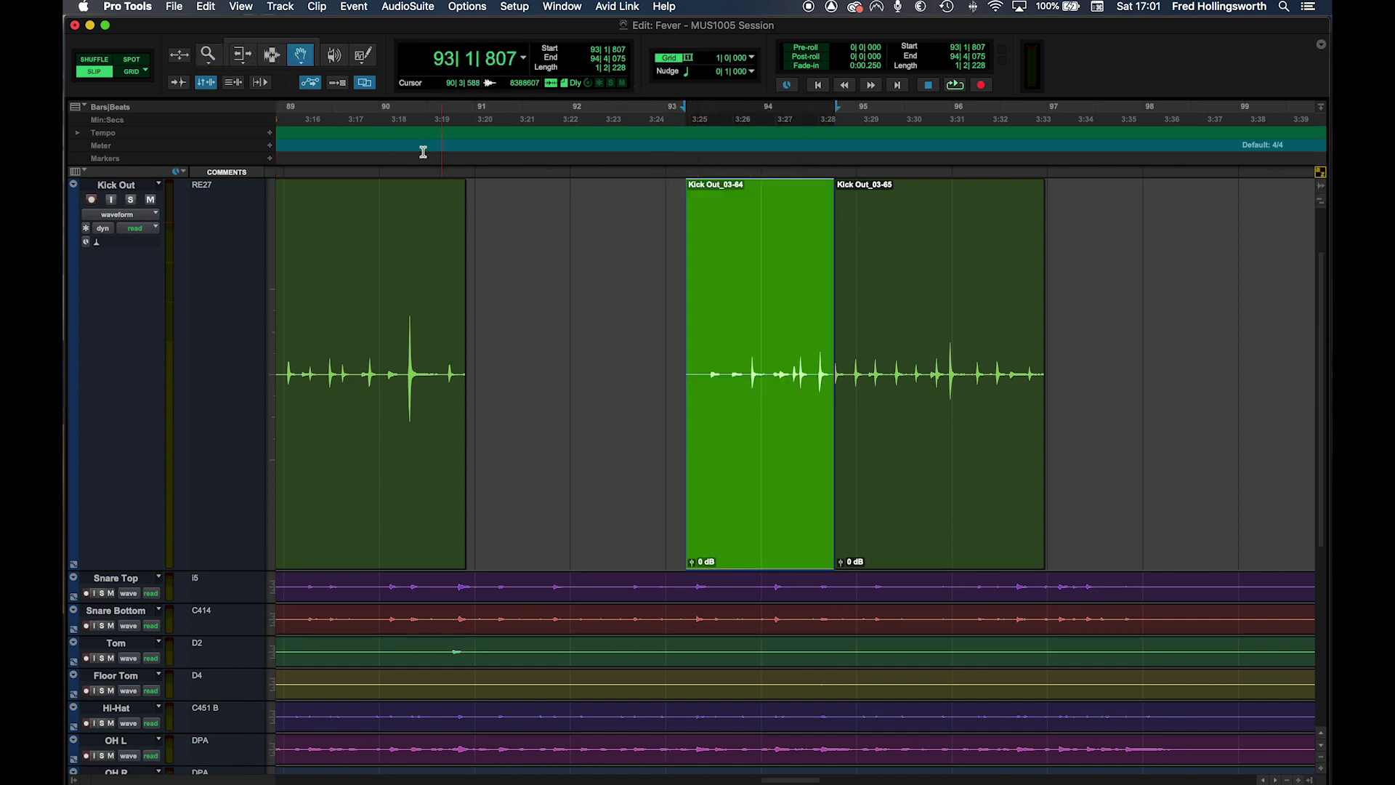
click(317, 44)
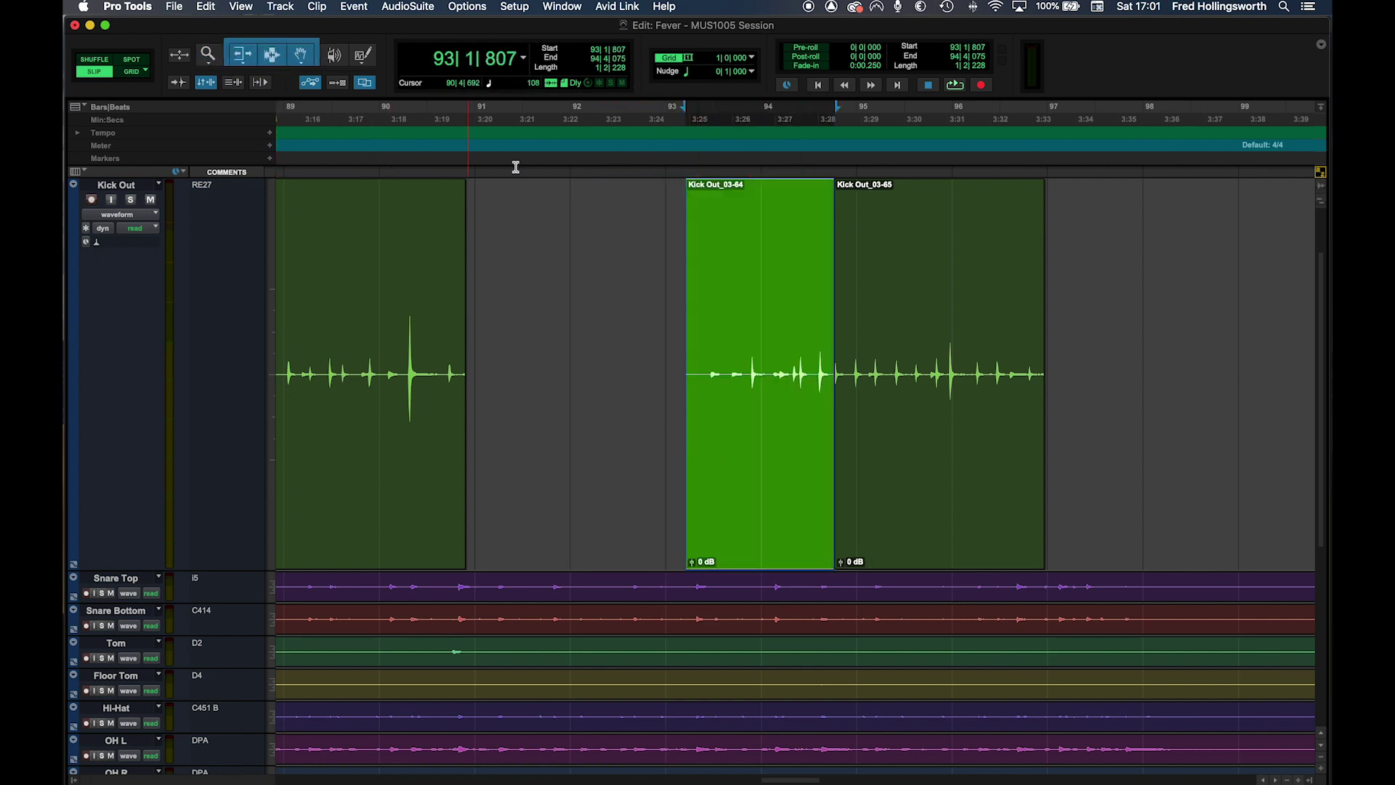
click(644, 383)
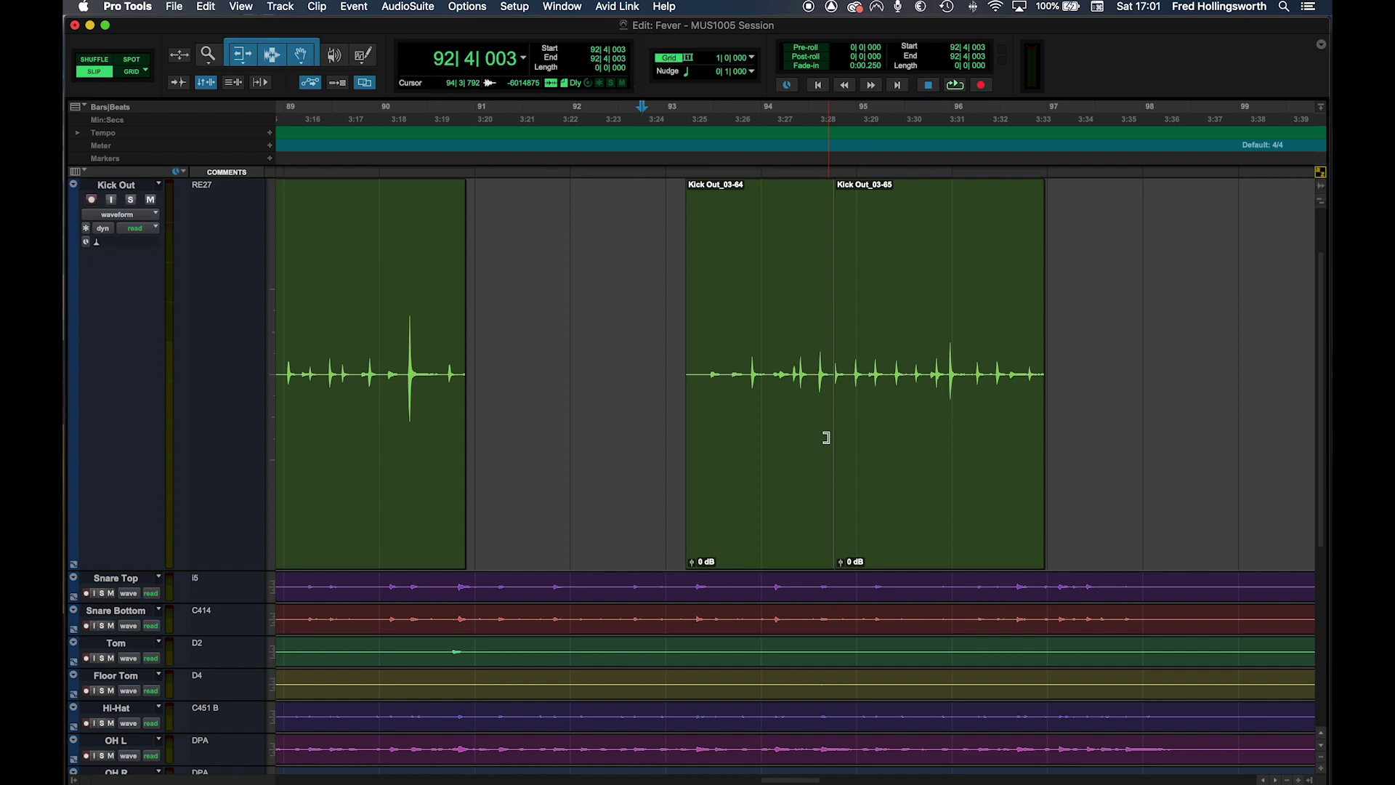
- Select alternately across the start of Kick Out_03-64 and the end of Kick Out_03-65, beginning each selection in the empty space outside
drag(685, 348, 704, 336)
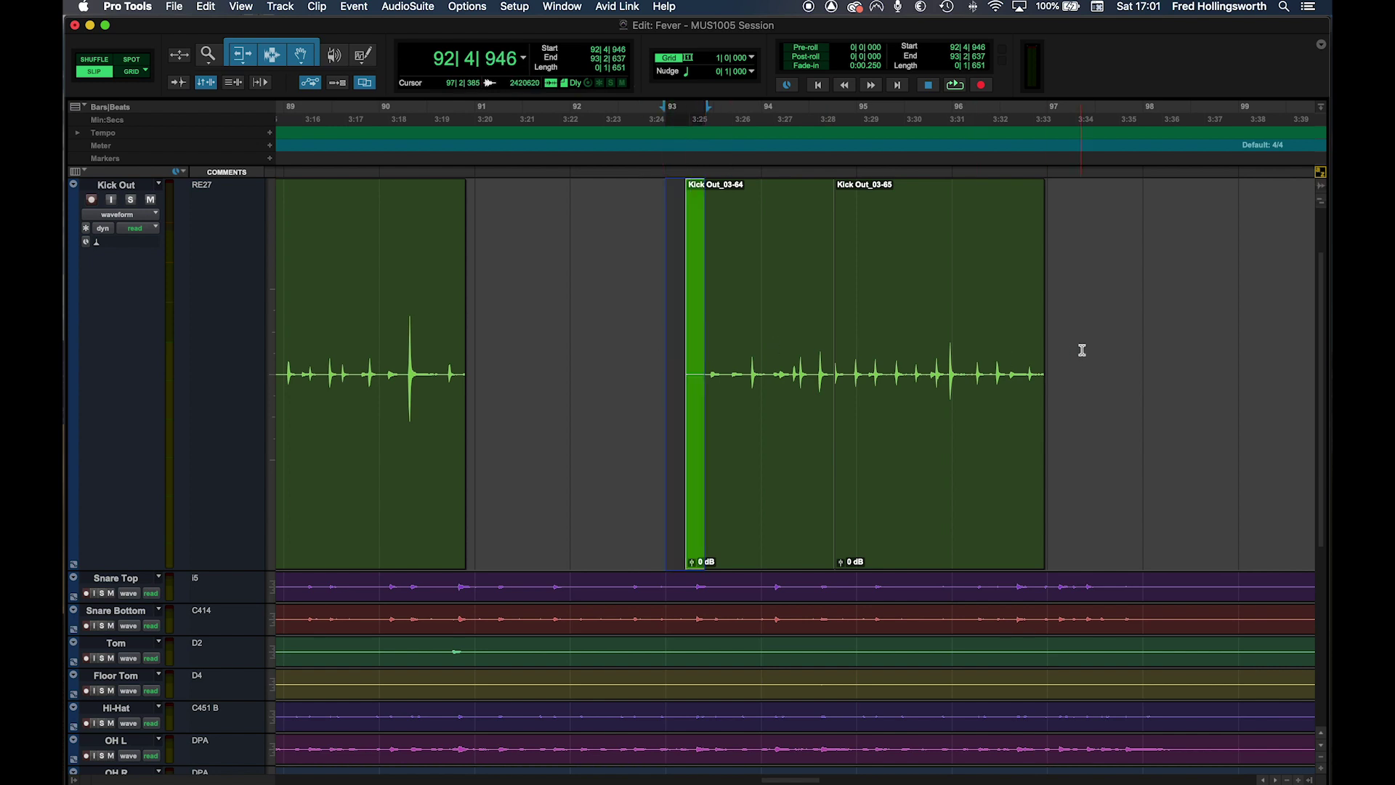
drag(1074, 346, 994, 352)
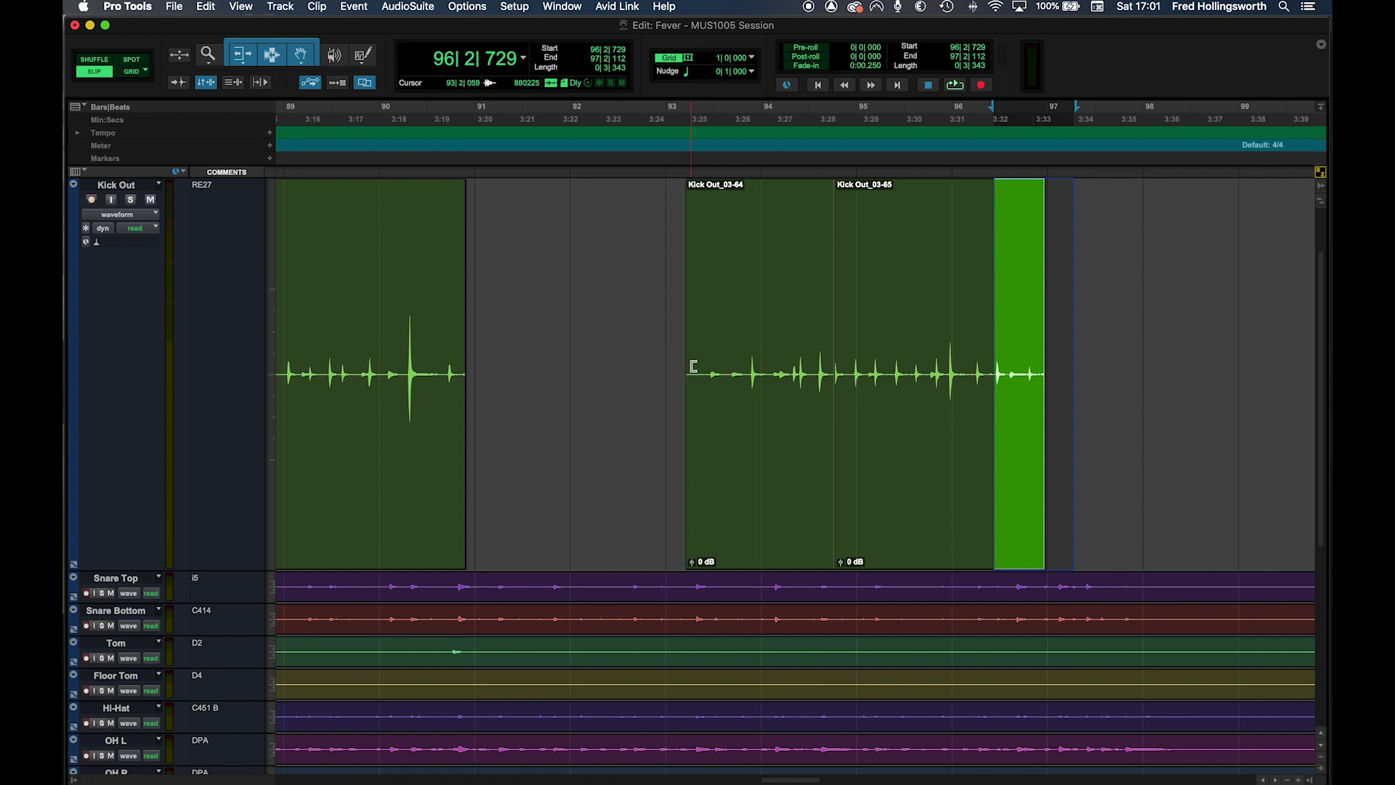
drag(682, 328, 709, 328)
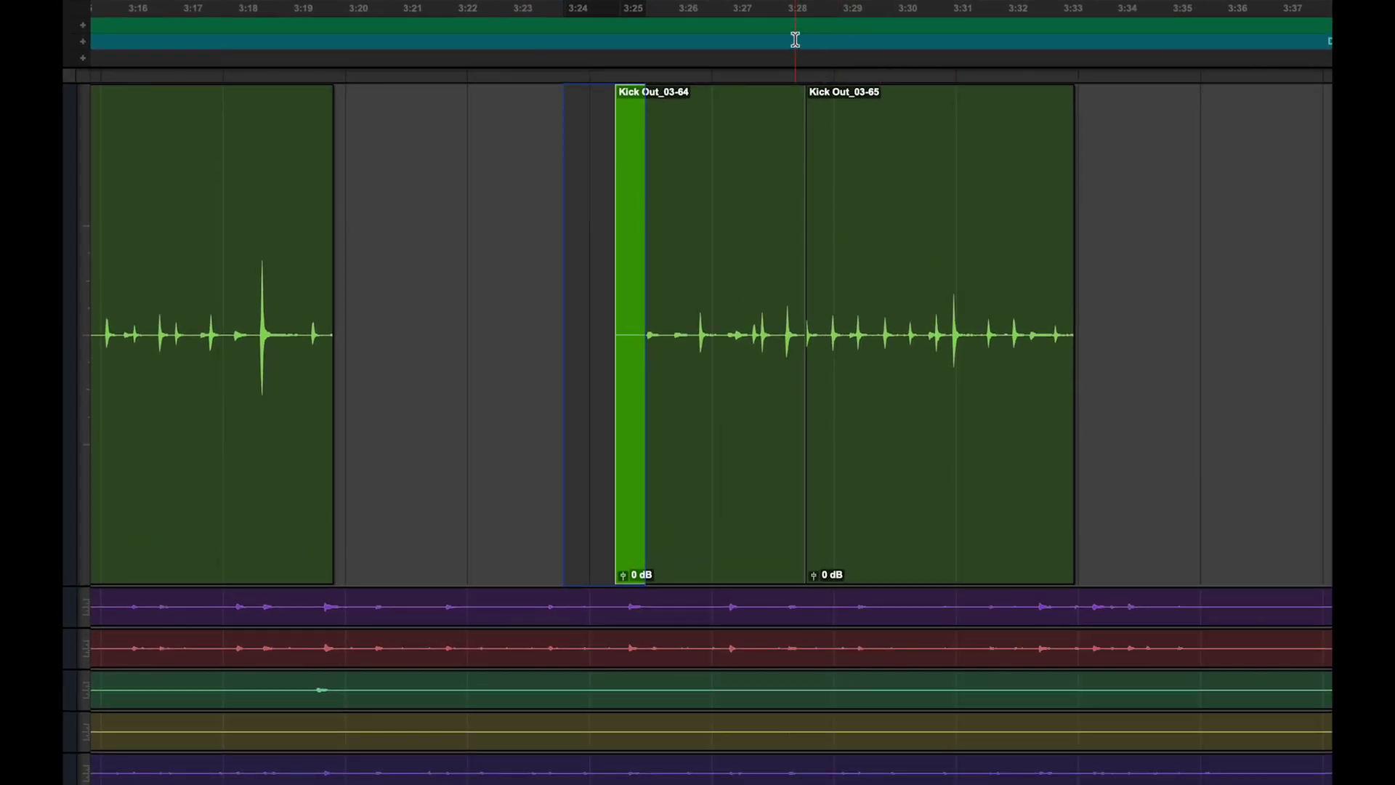
drag(1148, 288, 1027, 290)
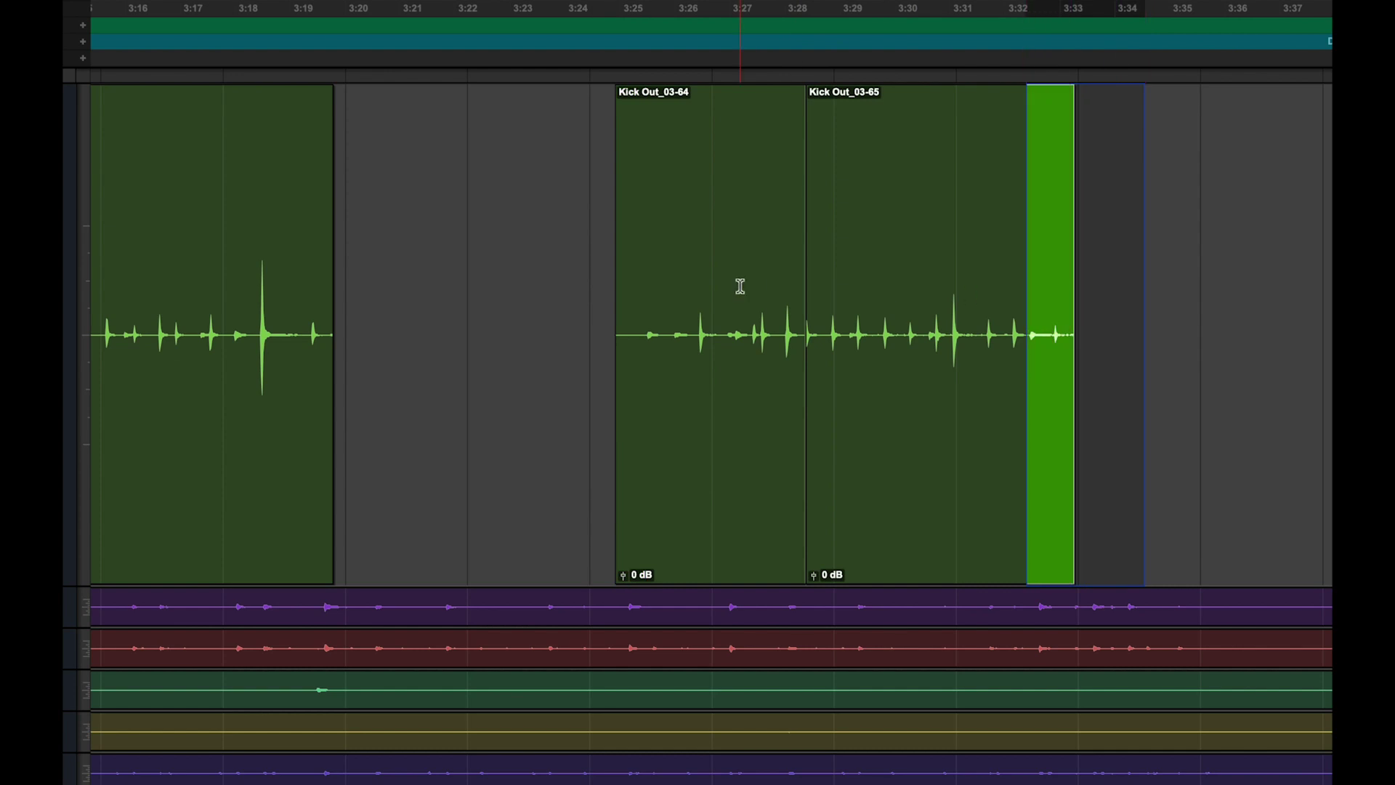
- Select across the start of Kick Out_03-64, and make a selection spanning the boundary between Kick Out_03-64 and Kick Out_03-65
click(592, 287)
drag(592, 284, 651, 282)
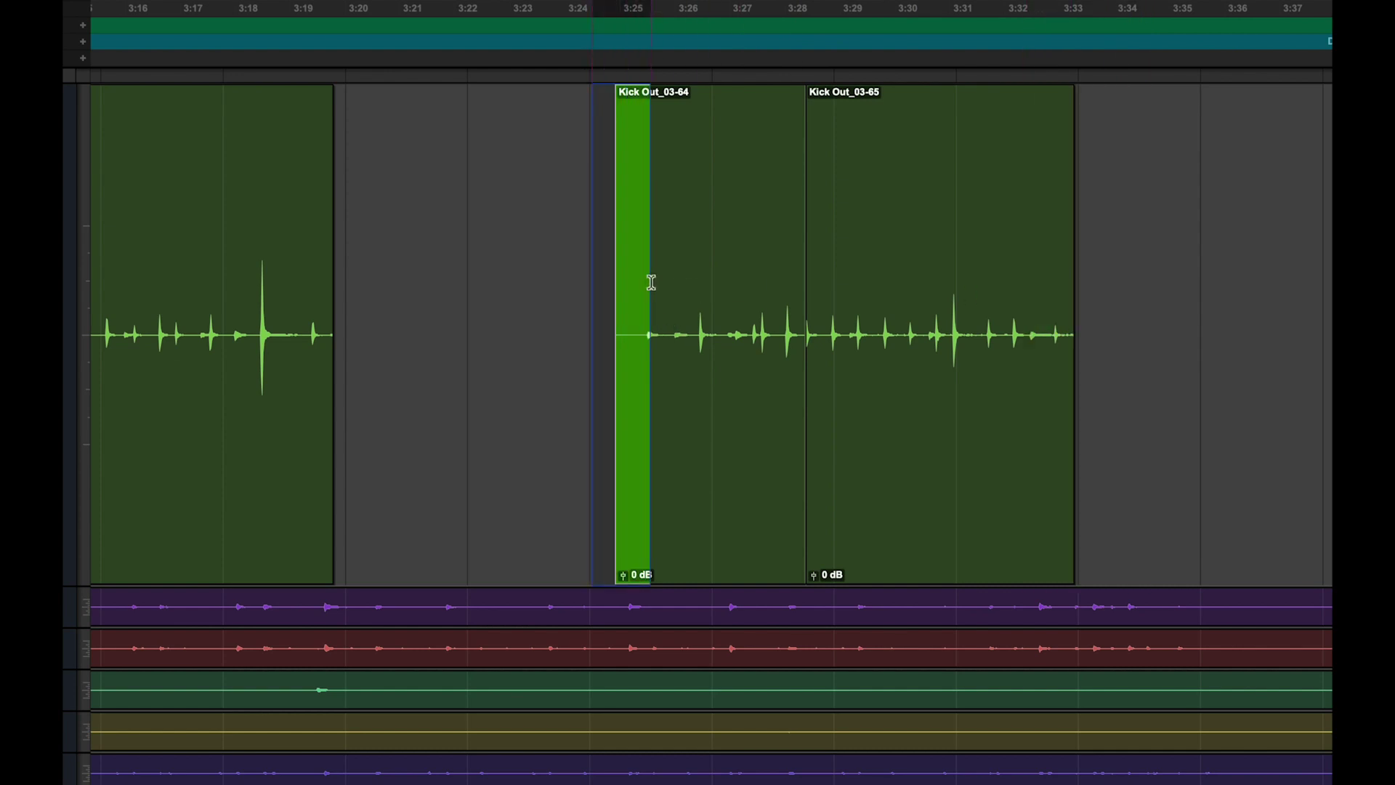
drag(780, 275, 847, 276)
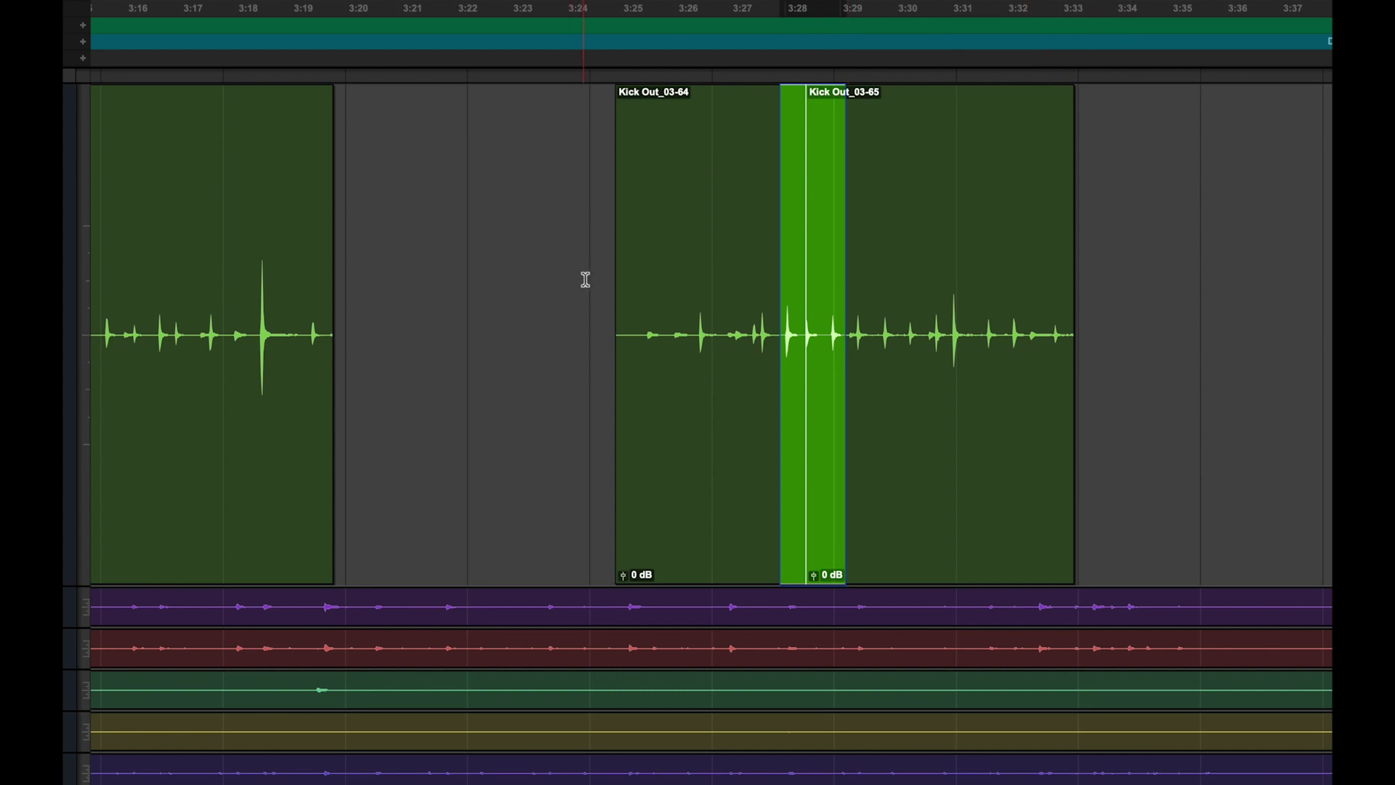
- Practise selecting across the outer edges of the two adjoining clips, ending with the range from 93|1|259 to 93|2|576
drag(592, 277, 647, 274)
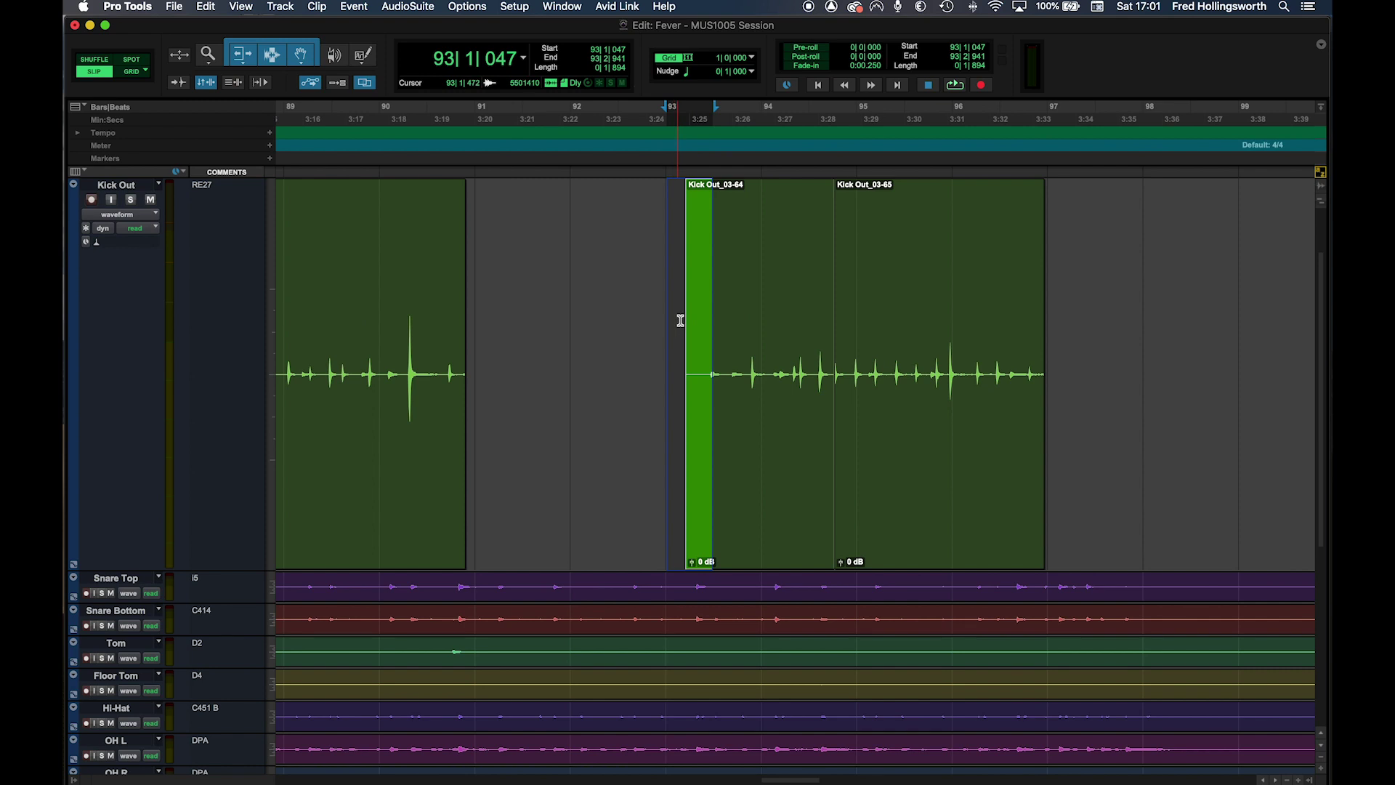
drag(1071, 336, 994, 341)
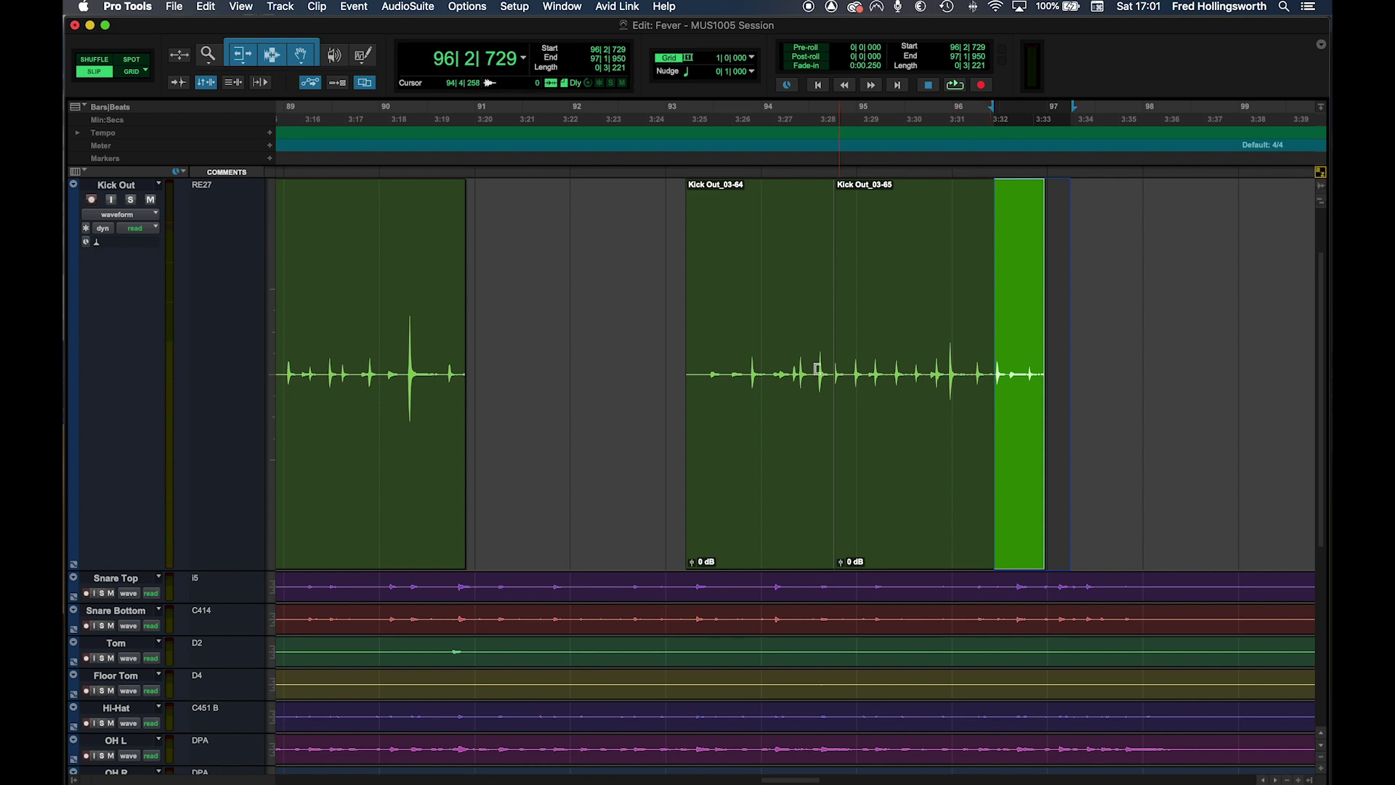
drag(664, 314, 703, 311)
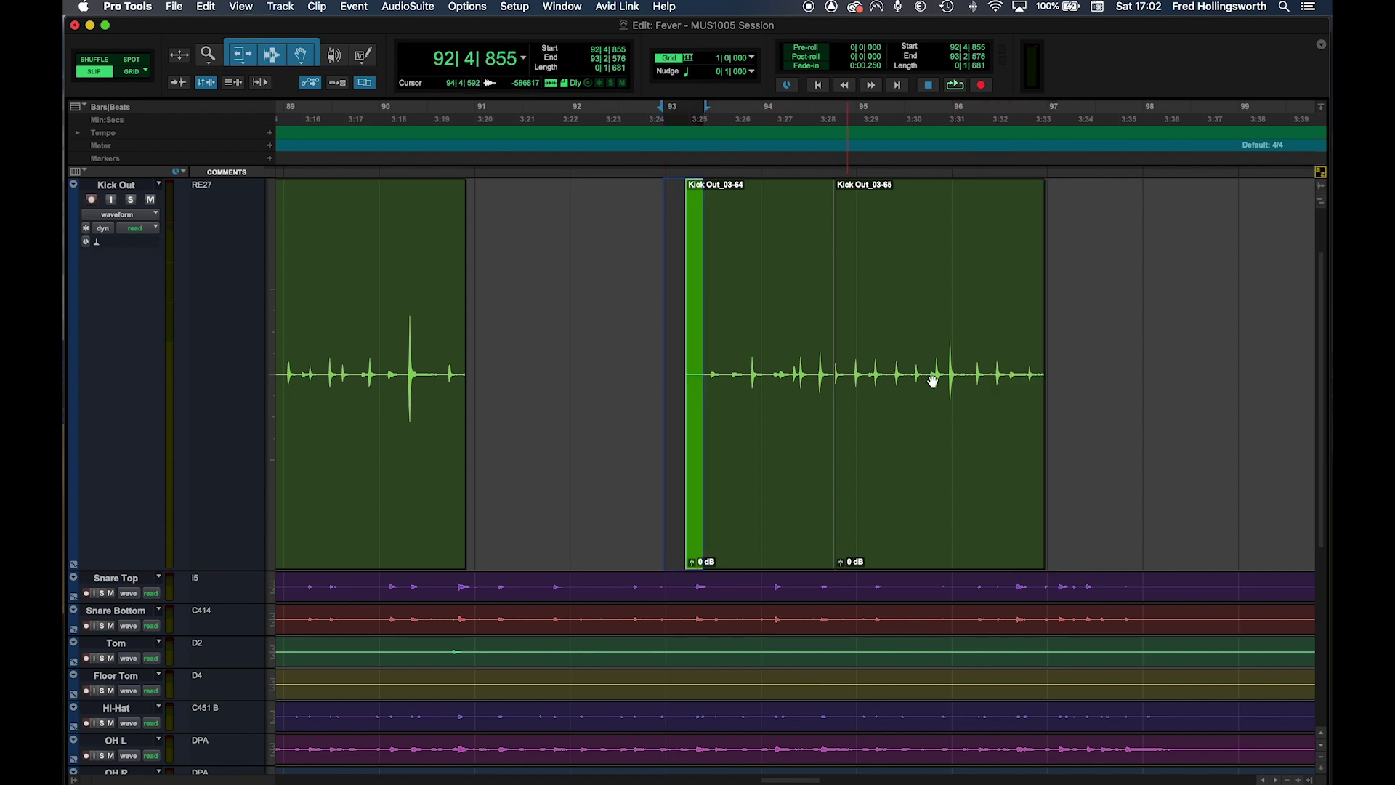
drag(1064, 337, 1018, 337)
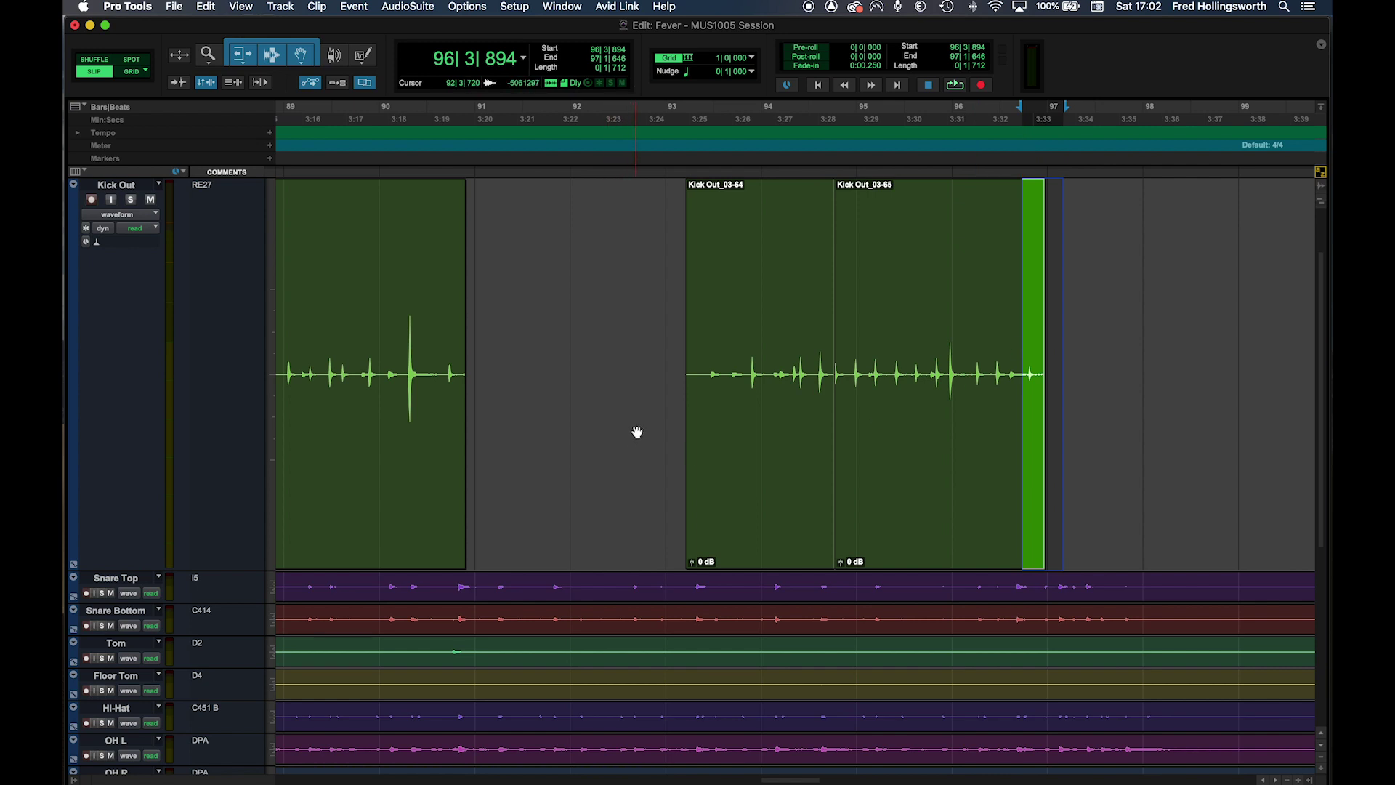
drag(548, 347, 687, 342)
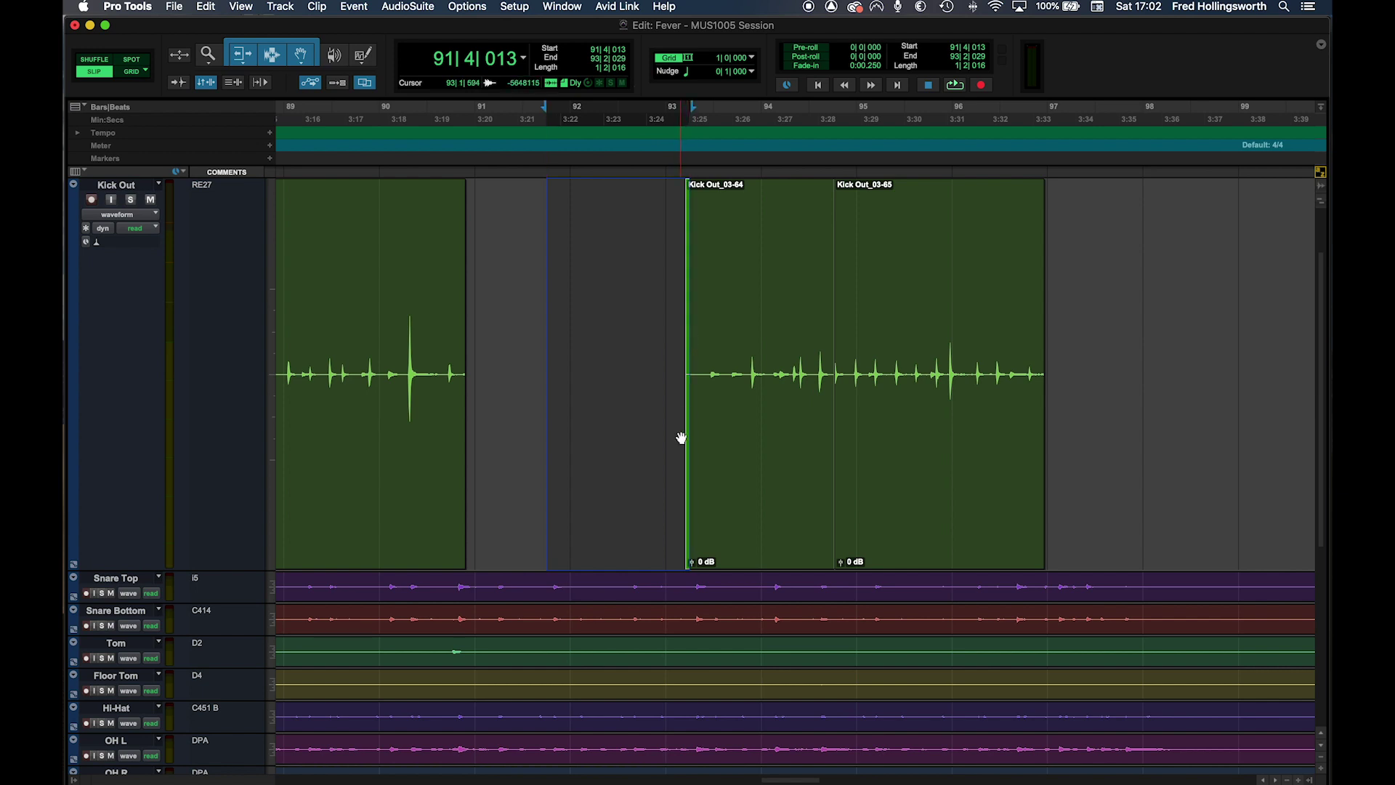
drag(679, 348, 704, 343)
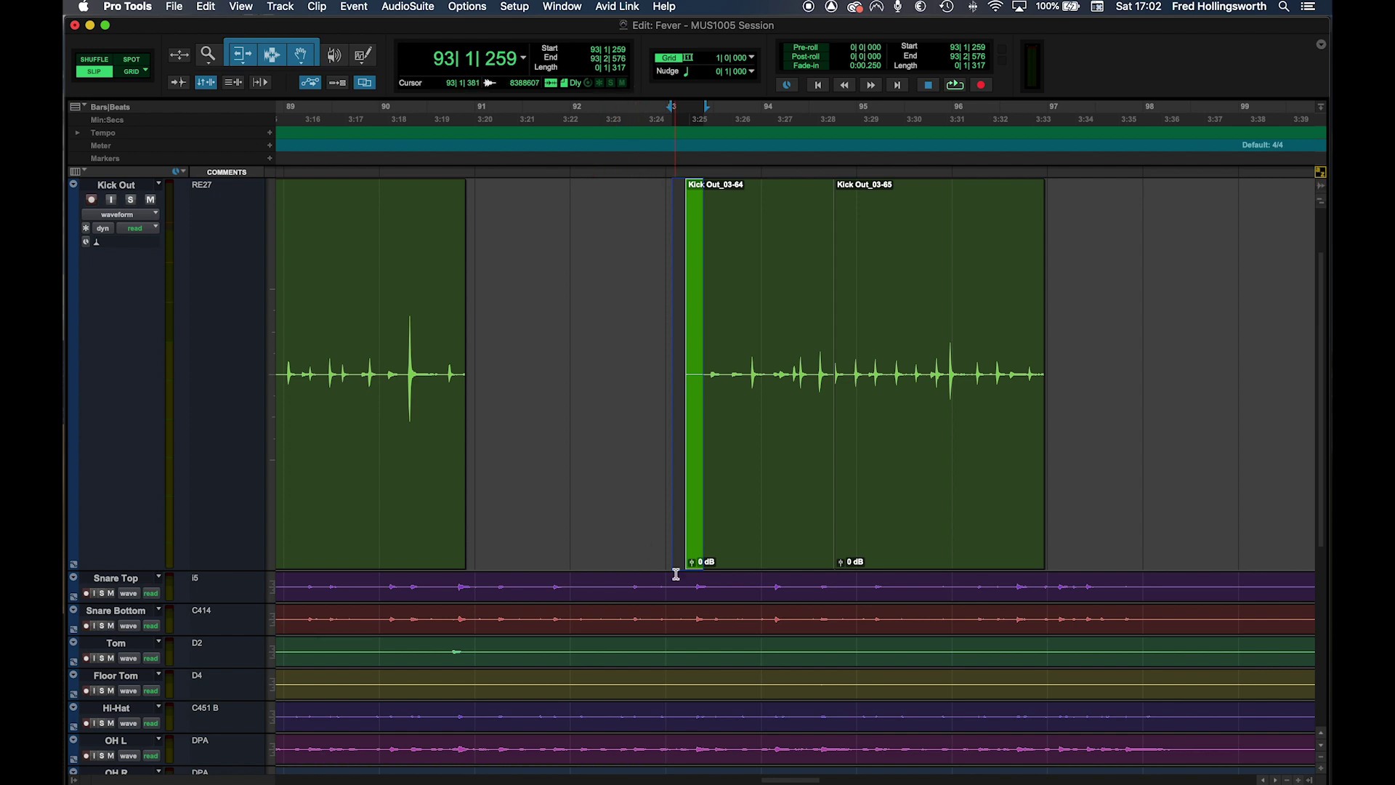
- Examine the Fade In settings for a selection from 92|3|720 to 93|2|880 across the start of Kick Out_03-64
key(super+a)
click(649, 440)
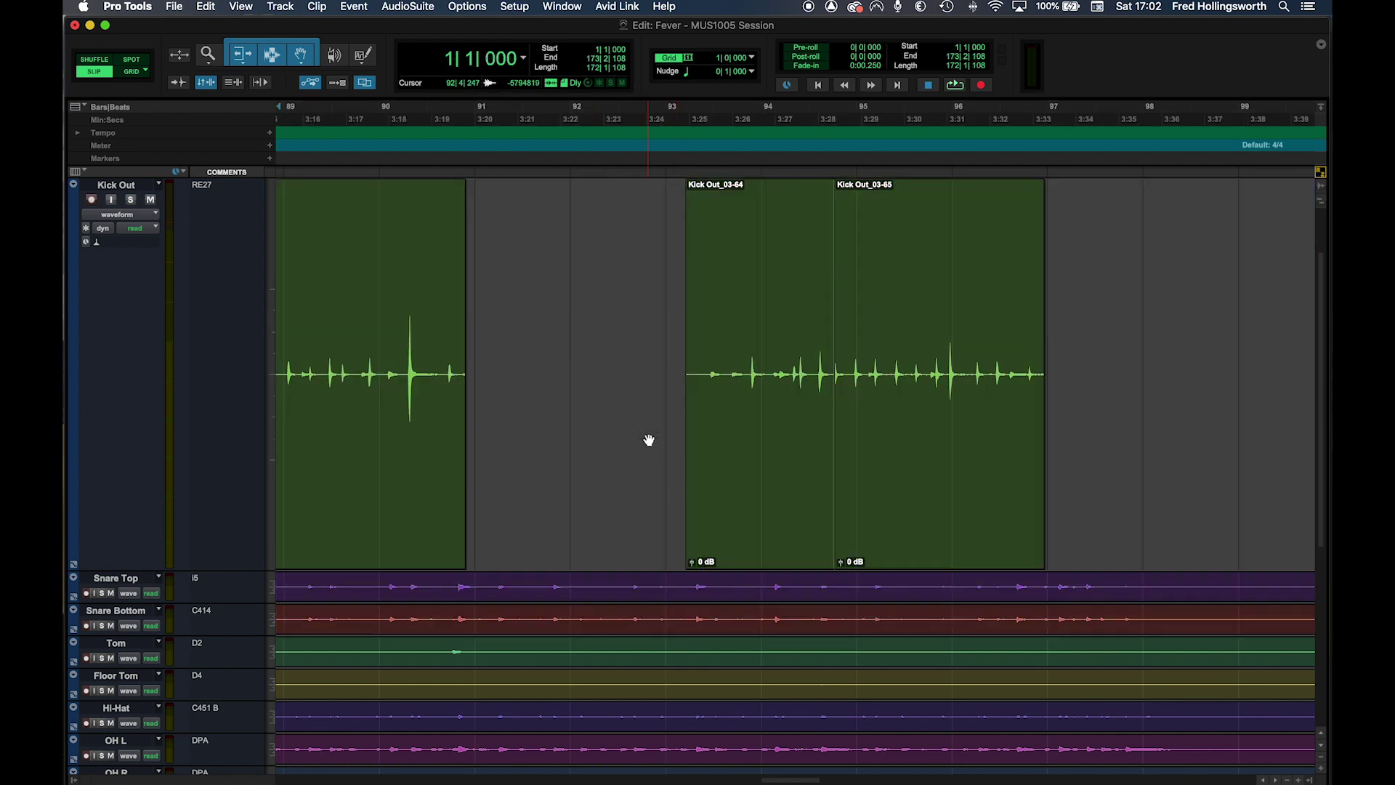
drag(635, 314, 709, 336)
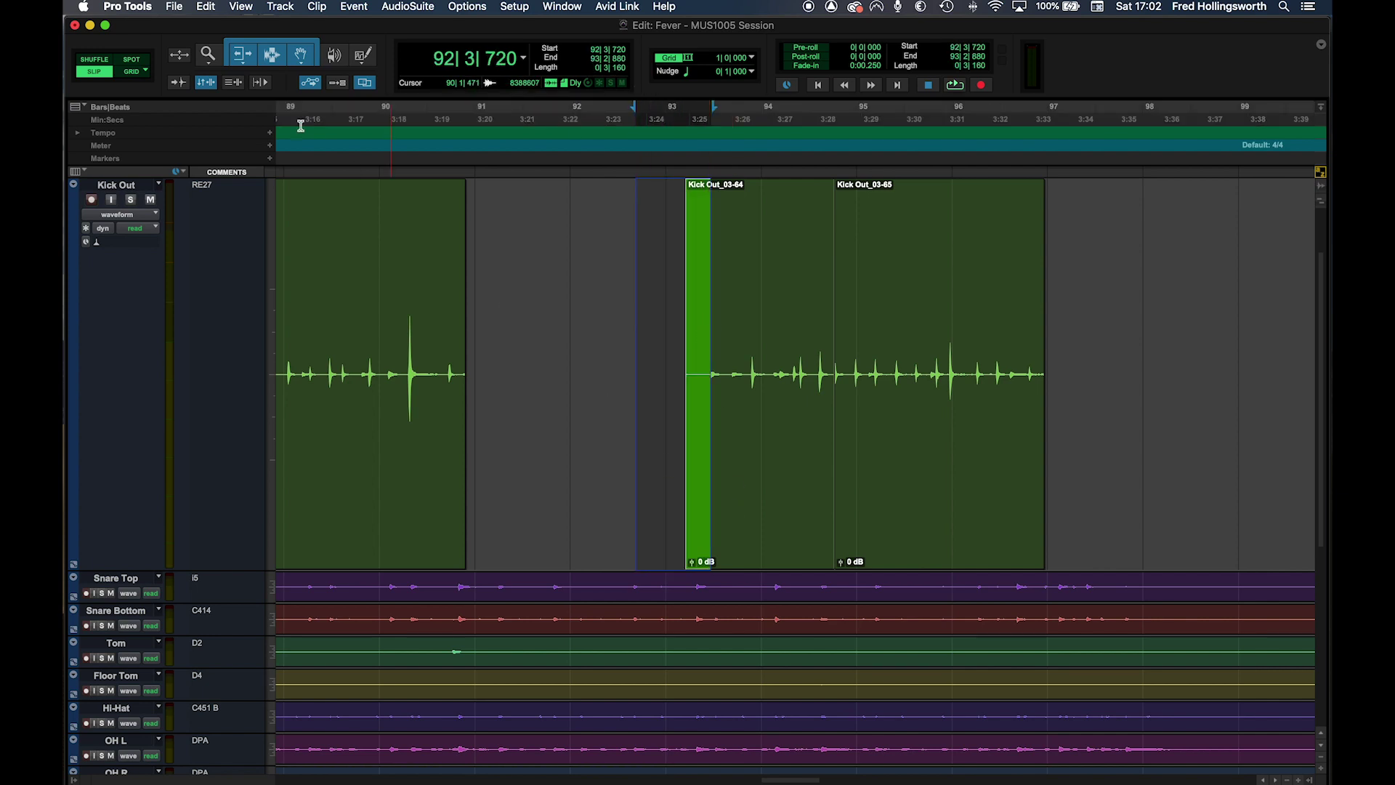
click(206, 6)
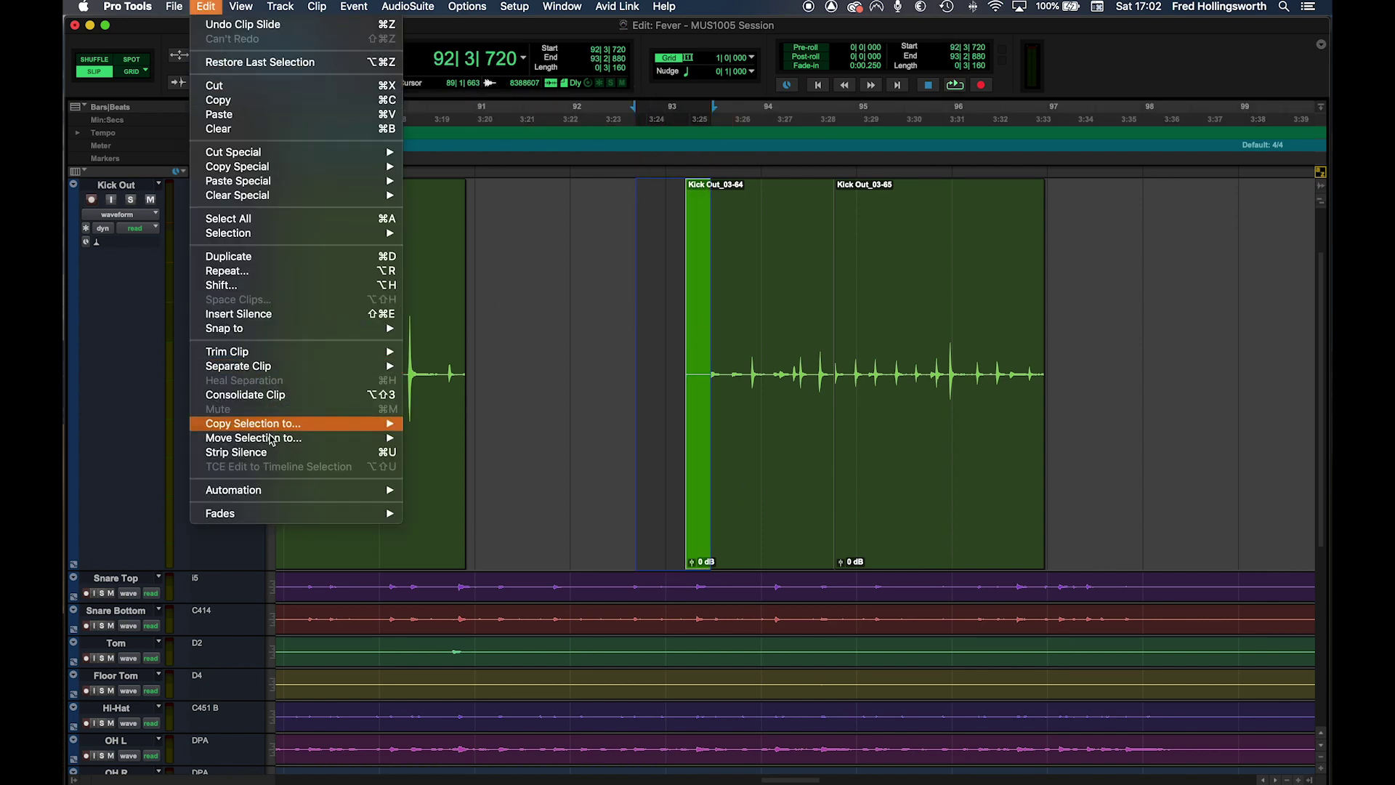
mouse_move(396, 513)
click(472, 514)
drag(705, 174, 494, 183)
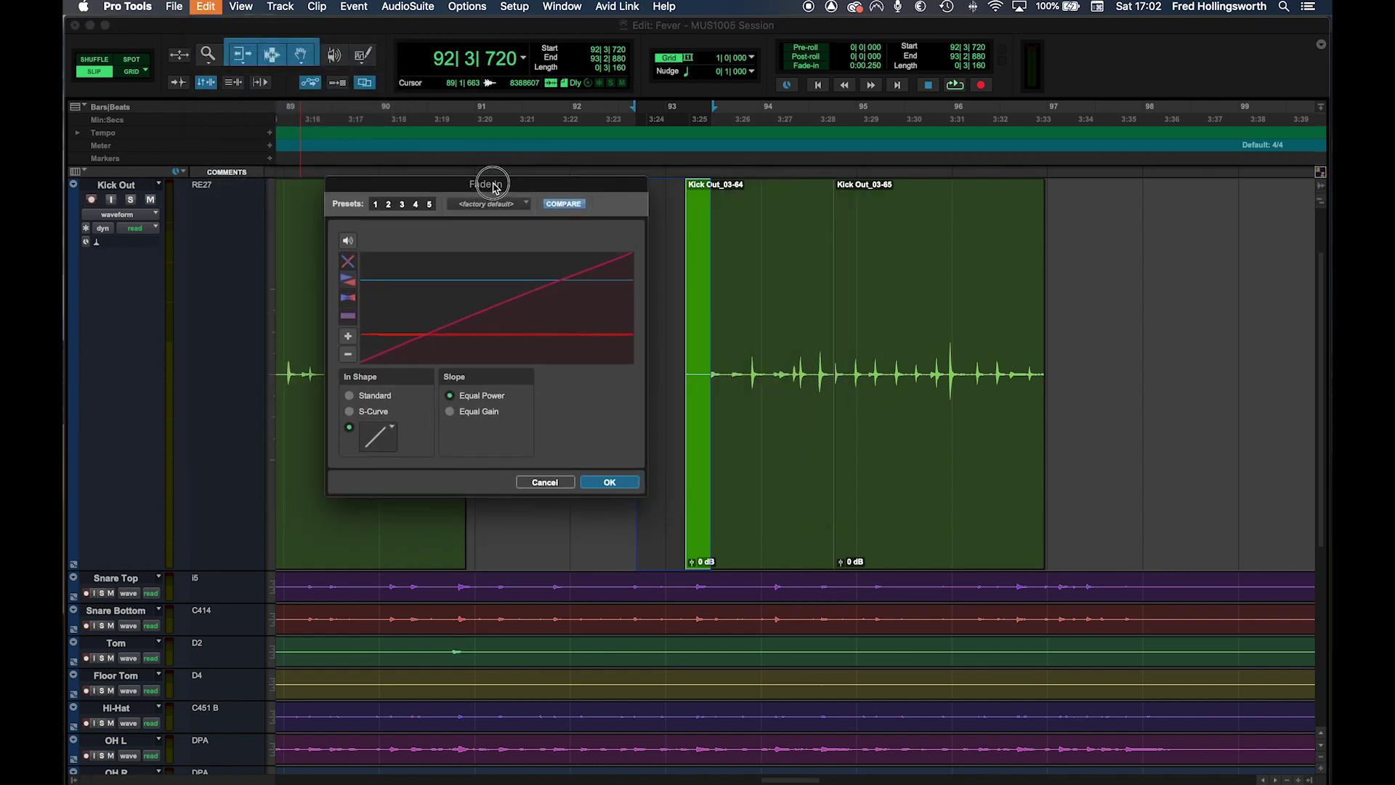
click(545, 483)
- Create default fades across the start of Kick Out_03-64, the end of Kick Out_03-65 and the boundary between the two clips
drag(663, 341, 716, 336)
key(ctrl+super+f)
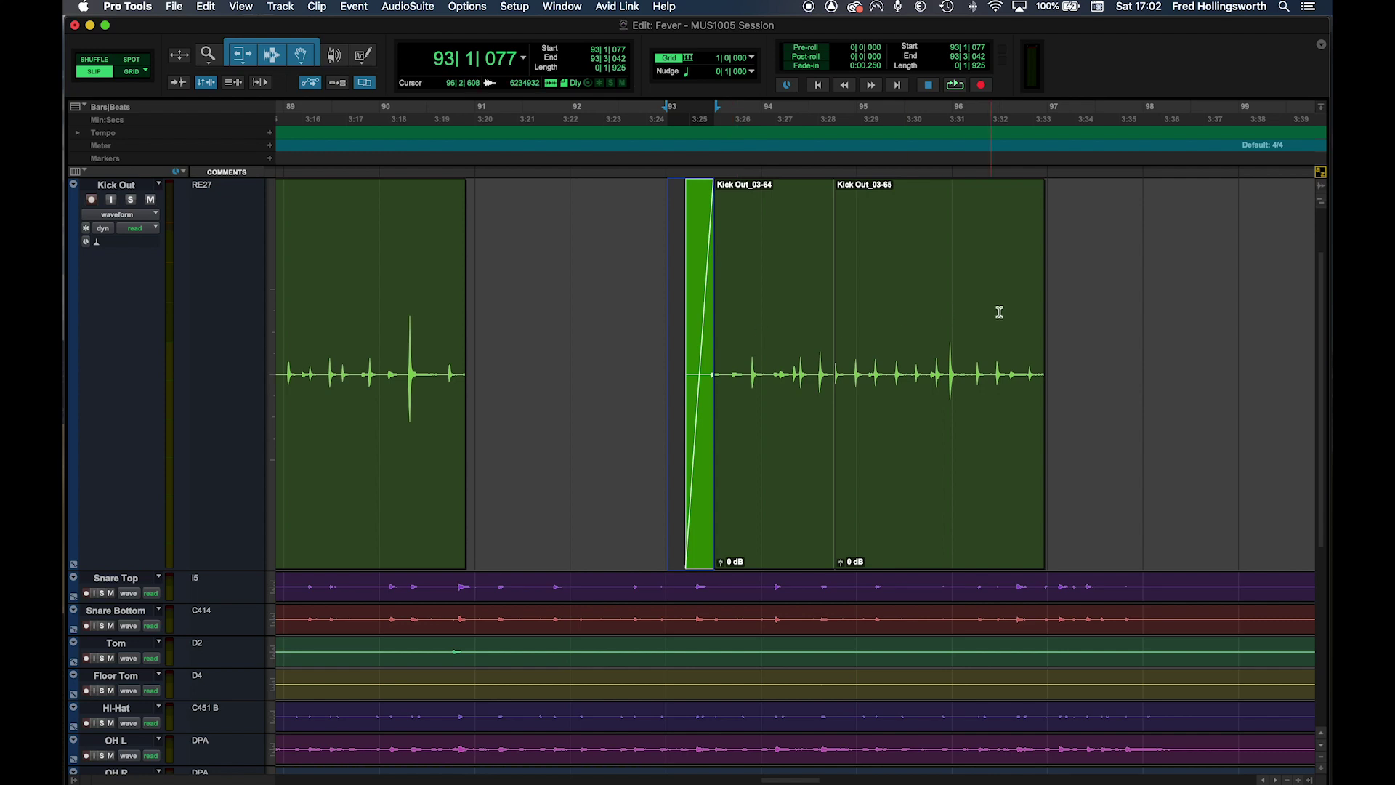
drag(1059, 309, 1003, 311)
key(ctrl+super+f)
drag(876, 321, 797, 320)
key(ctrl+super+f)
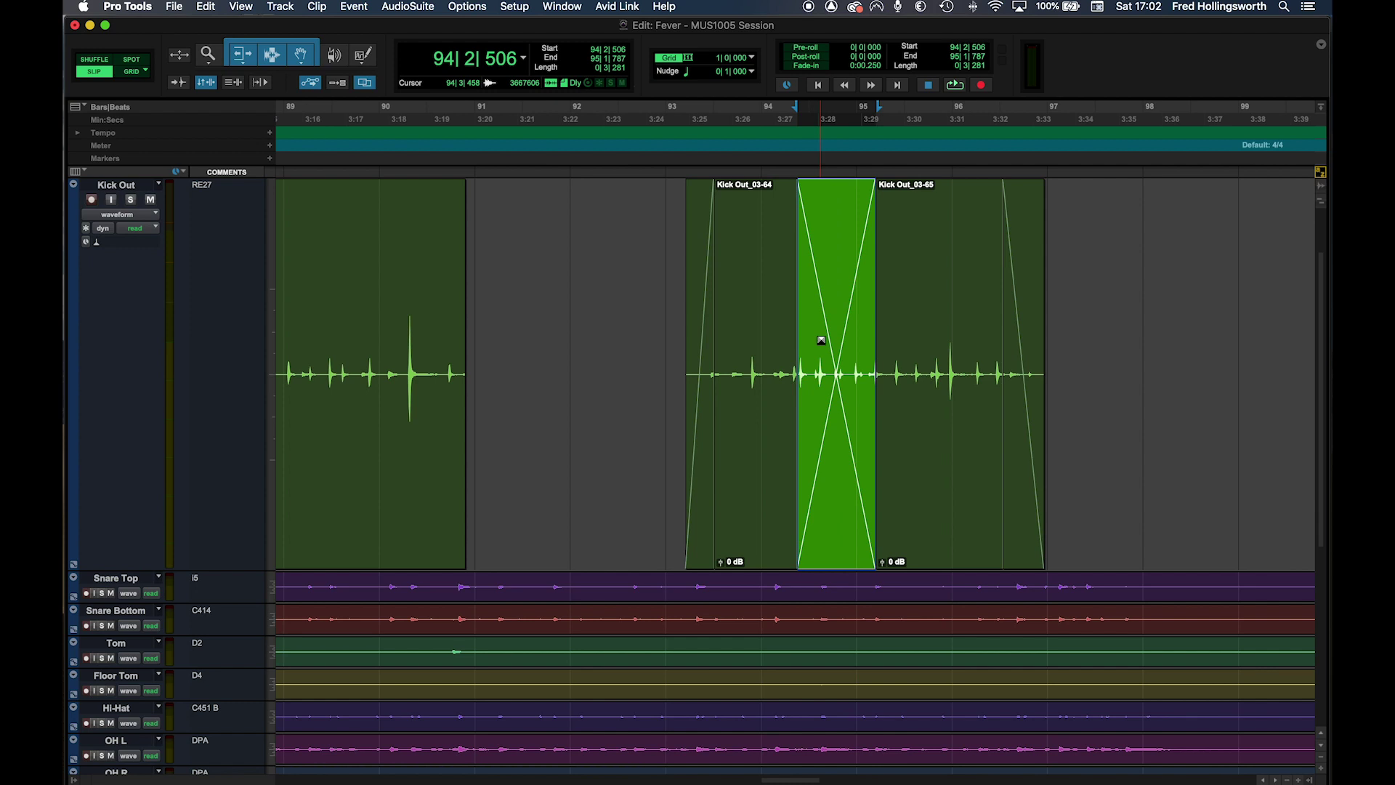
- Undo the crossfade, the fade-out and the fade-in on the two Kick Out clips
key(super+z)
key(super+z)
key(super+z)
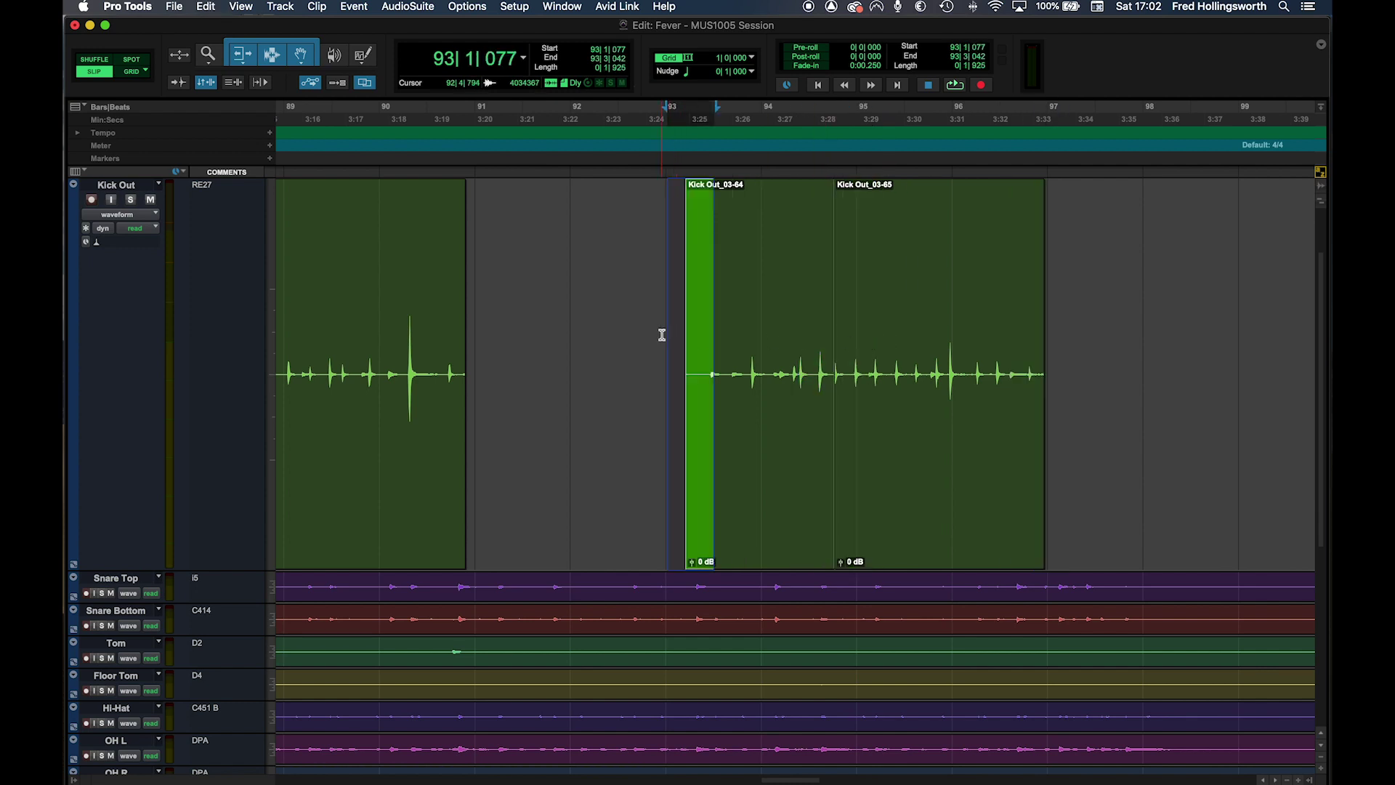
- Using the fade settings dialog, add a linear fade-in to the start of Kick Out_03-64 and a fade-out from 96|3|195 on Kick Out_03-65
key(super+f)
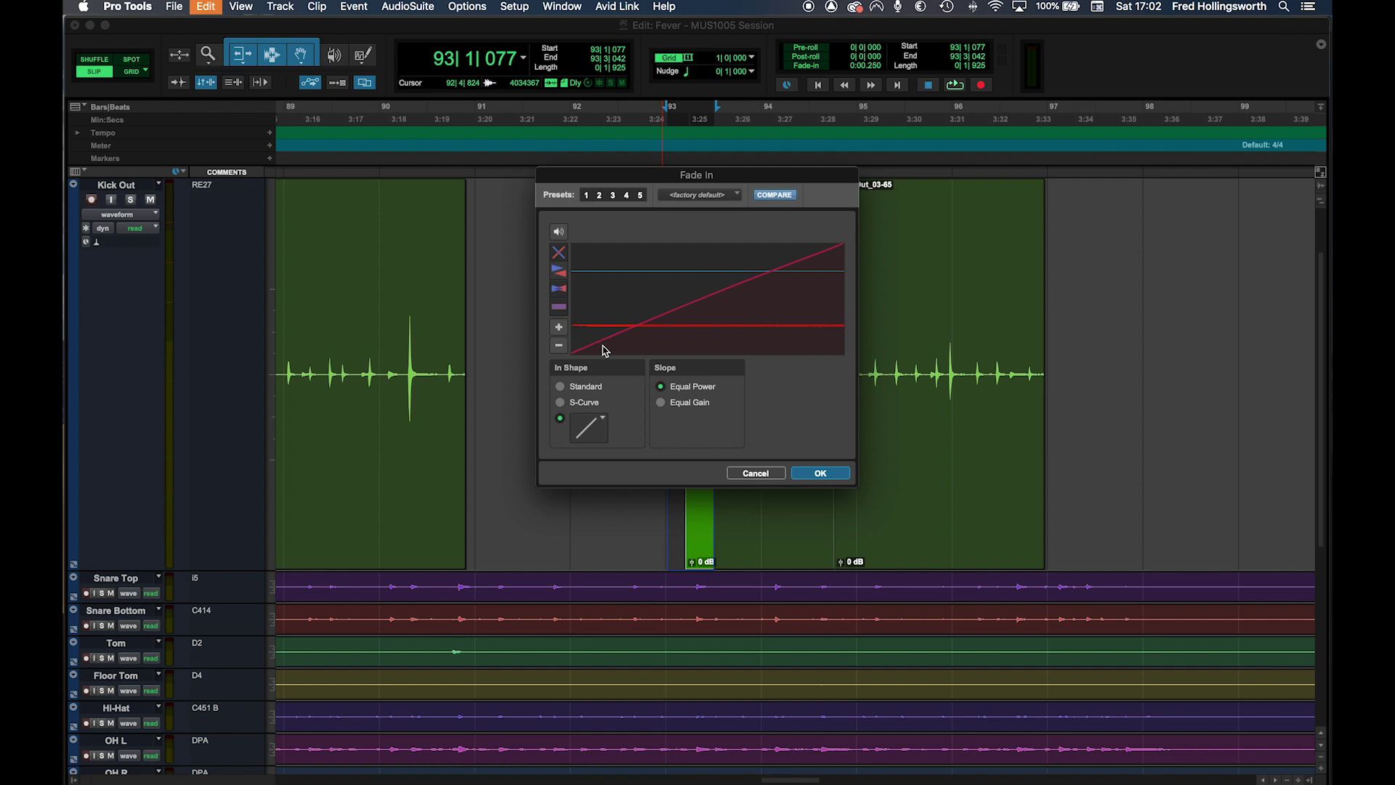
click(821, 474)
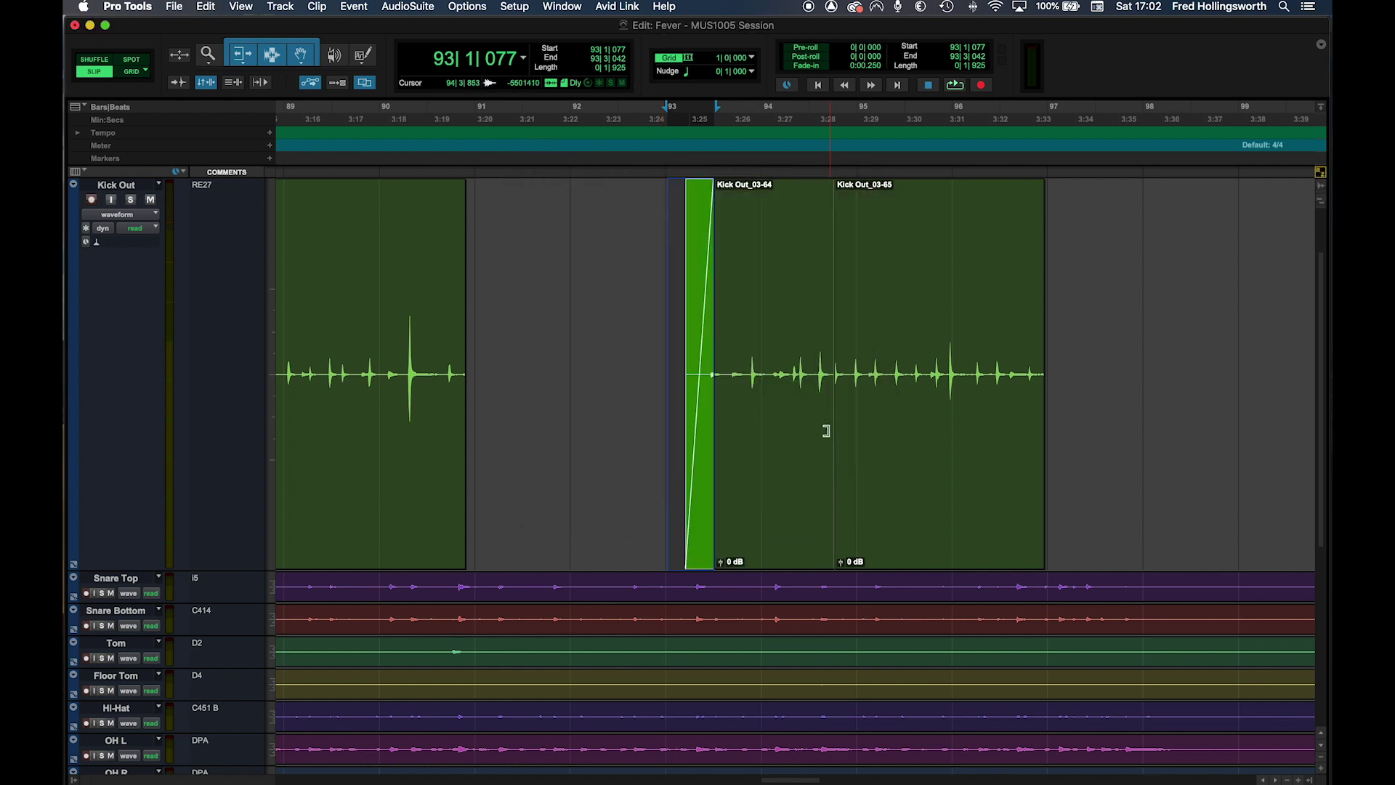
click(1063, 334)
drag(1039, 333, 1003, 333)
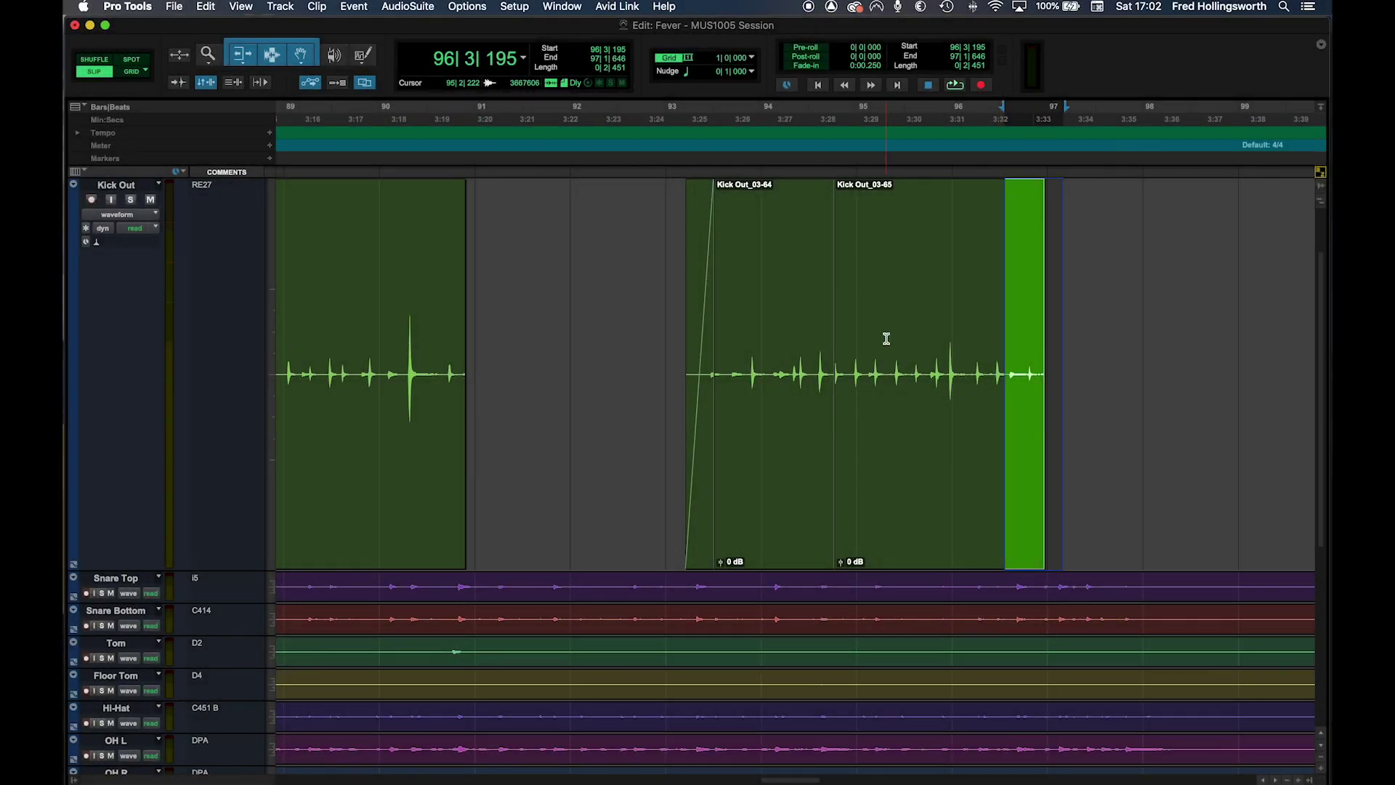
key(super+f)
click(818, 473)
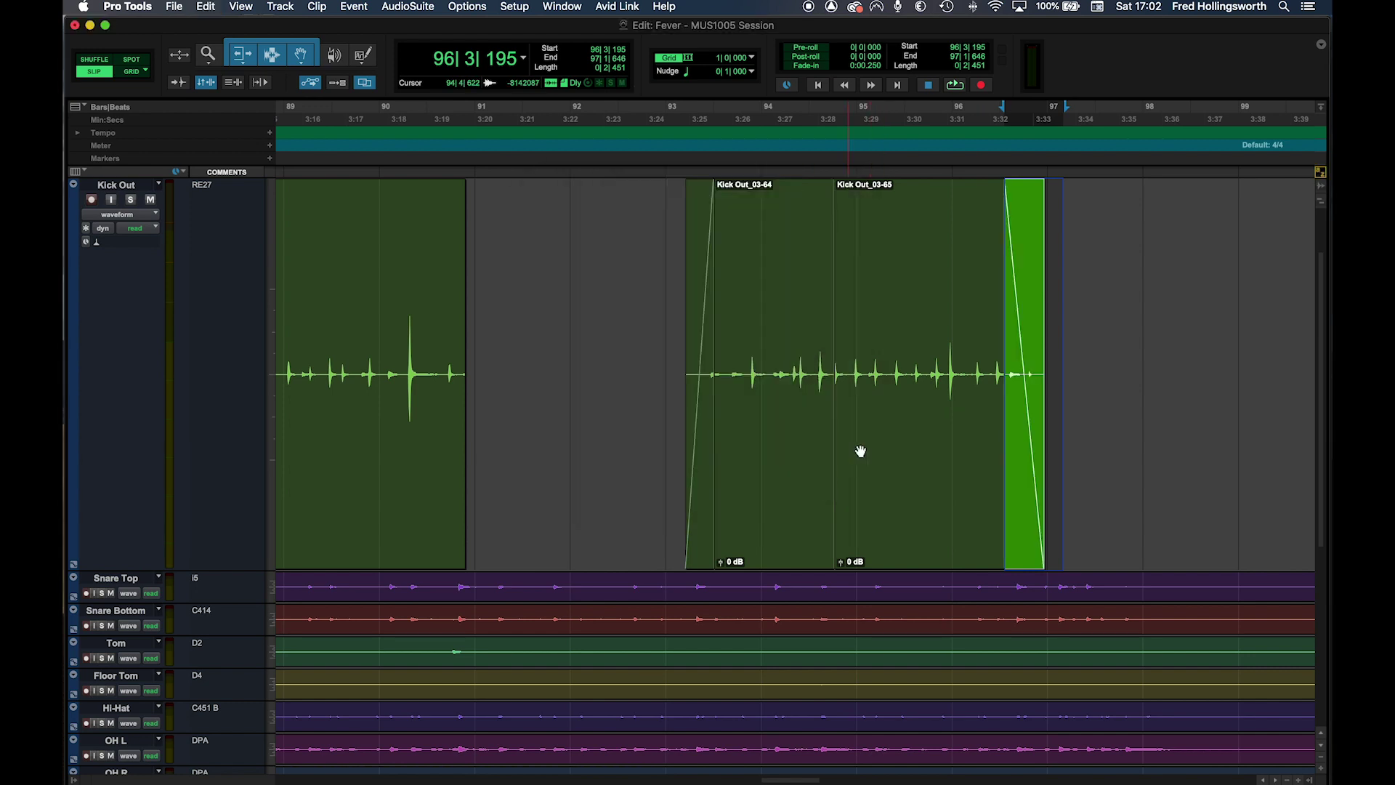
- Create a Standard, Equal Gain crossfade from 94|2|506 to 95|1|865 between Kick Out_03-64 and Kick Out_03-65
drag(872, 319, 797, 331)
key(super+f)
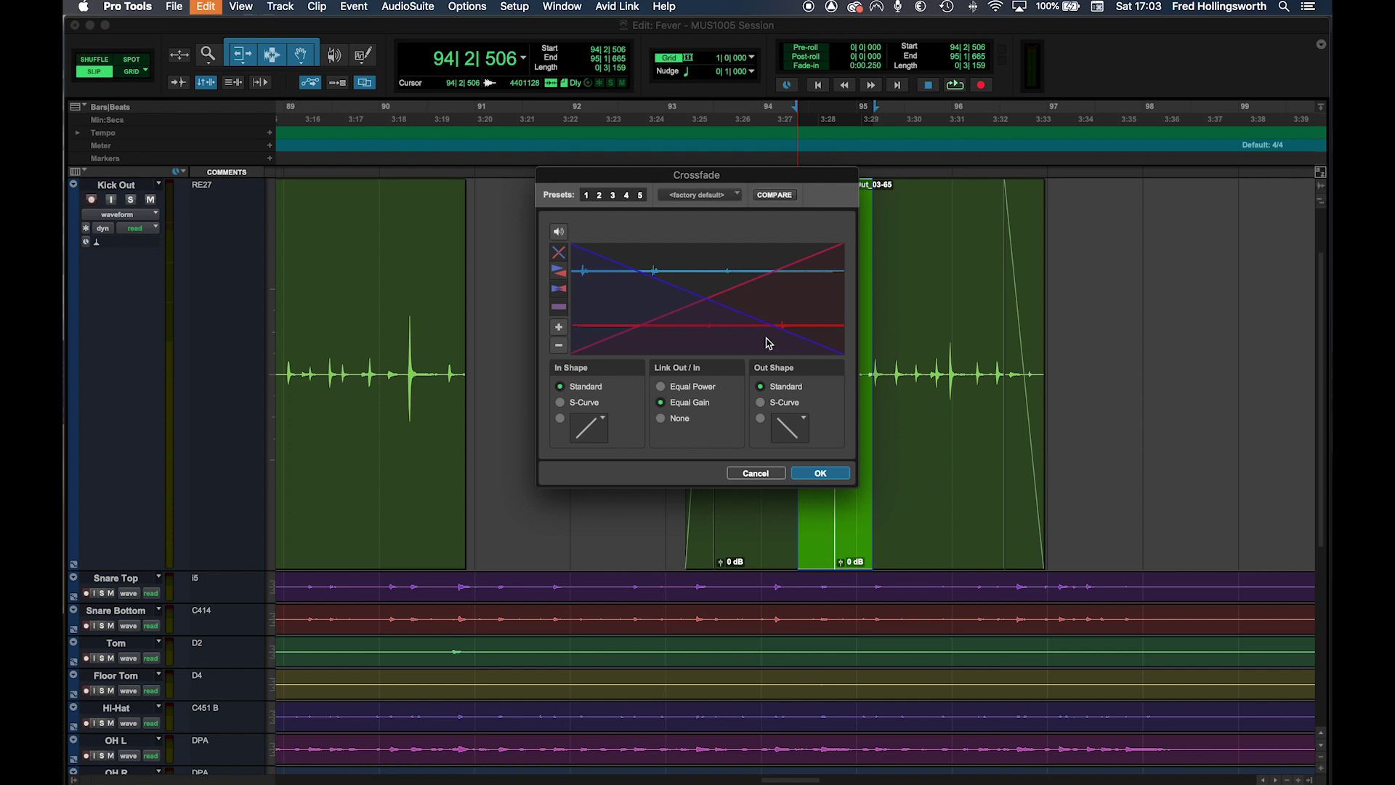
drag(752, 182, 564, 189)
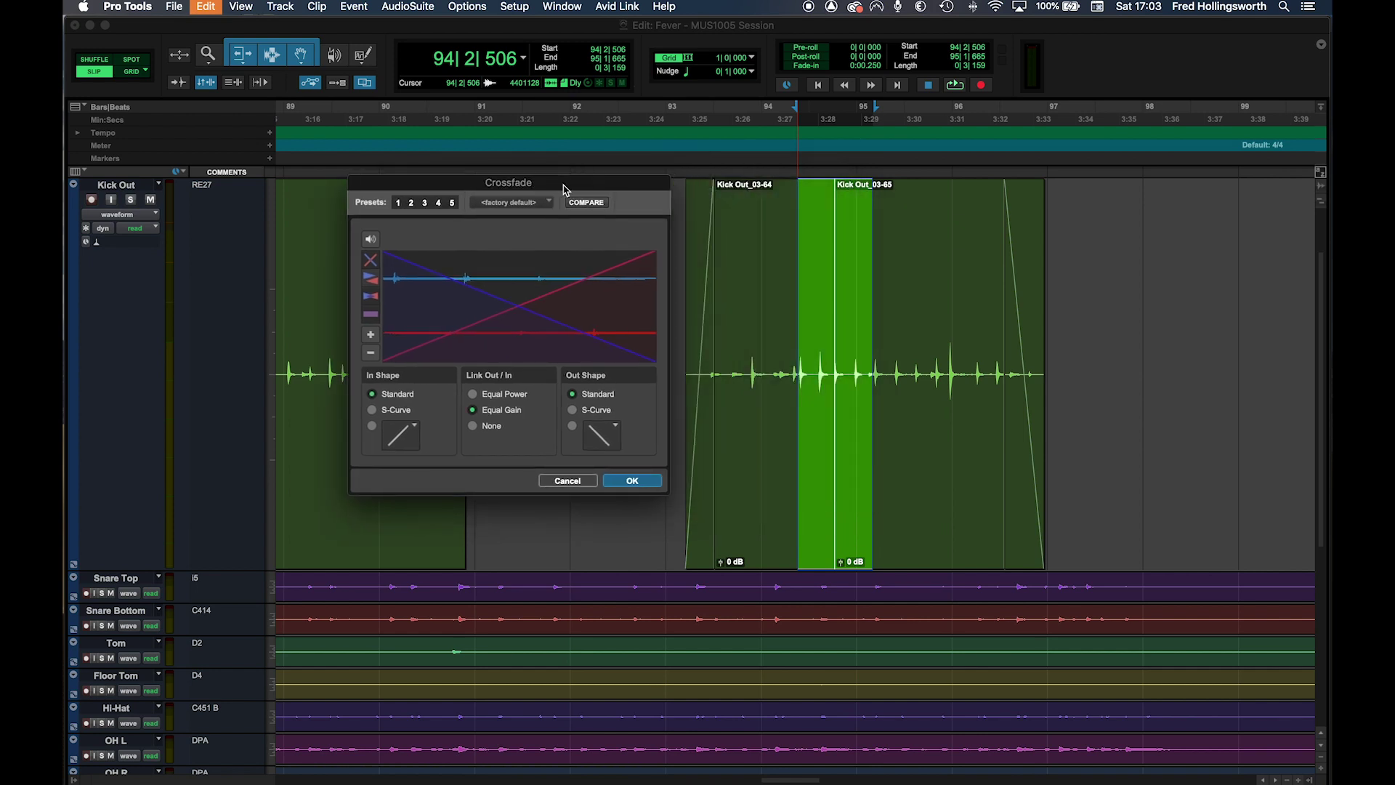
click(629, 485)
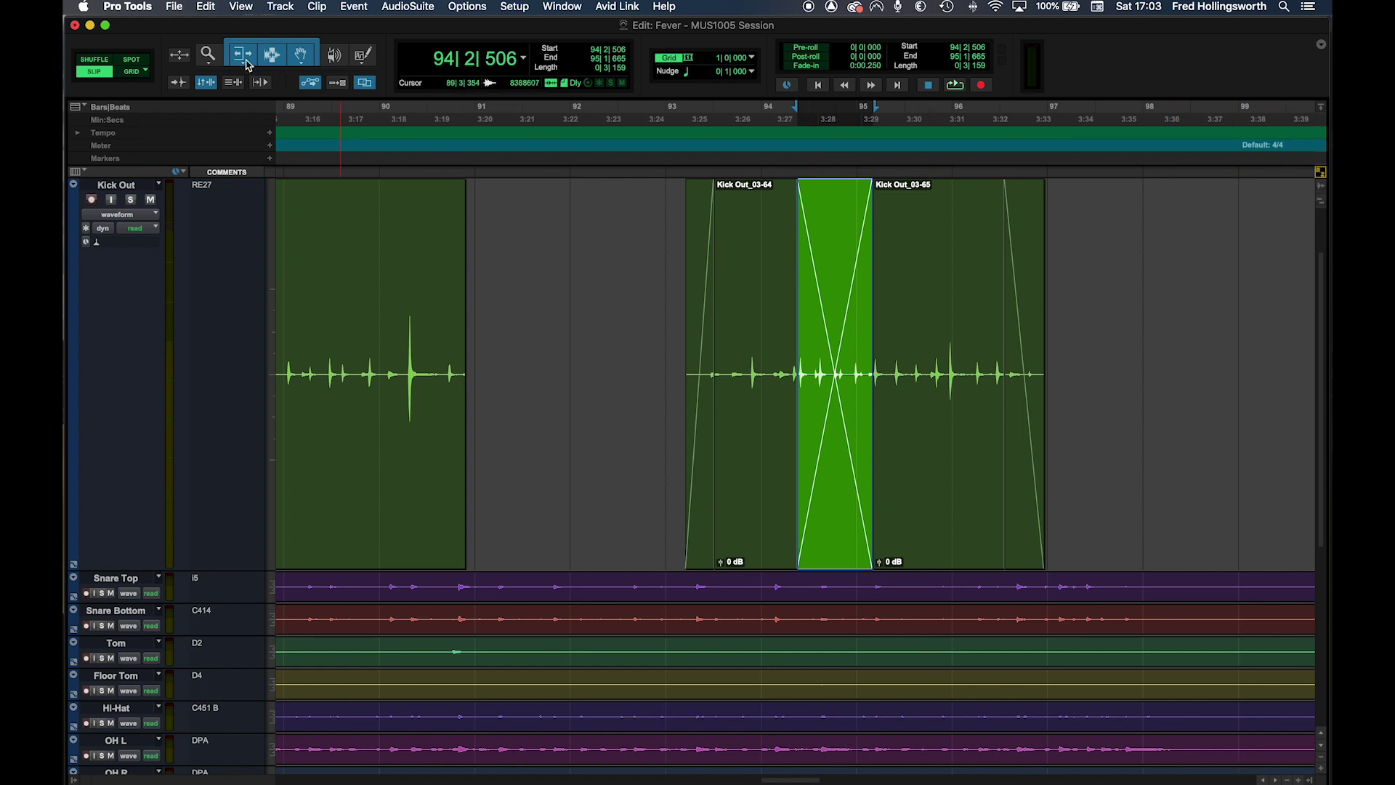
- Move Snare Bottom_03-01 onto the Snare Top track, butt it against Snare Top_03-01 in Shuffle mode, and return to Slip mode
double_click(209, 56)
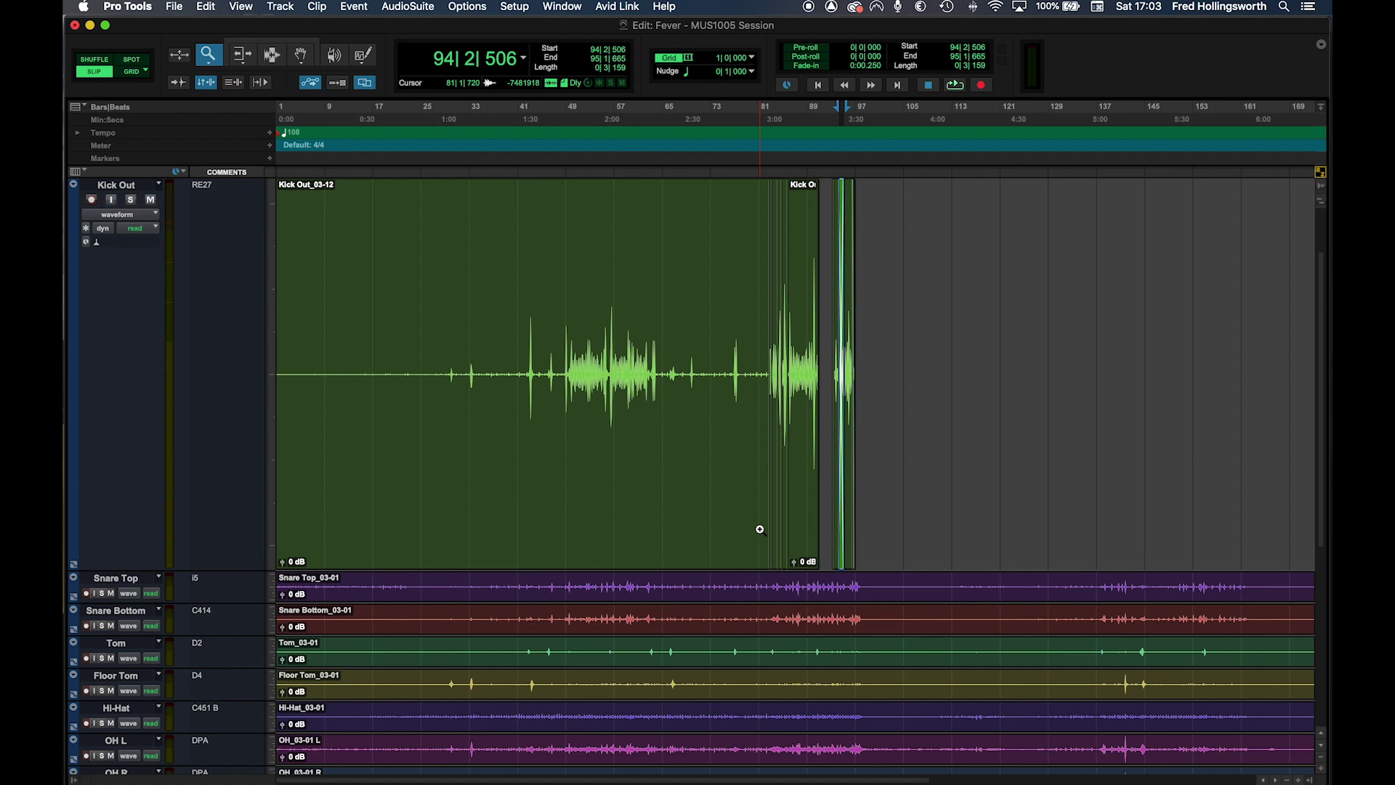
scroll(760, 529, down, 10)
scroll(759, 529, up, 12)
scroll(759, 529, down, 3)
click(1287, 780)
click(1287, 780)
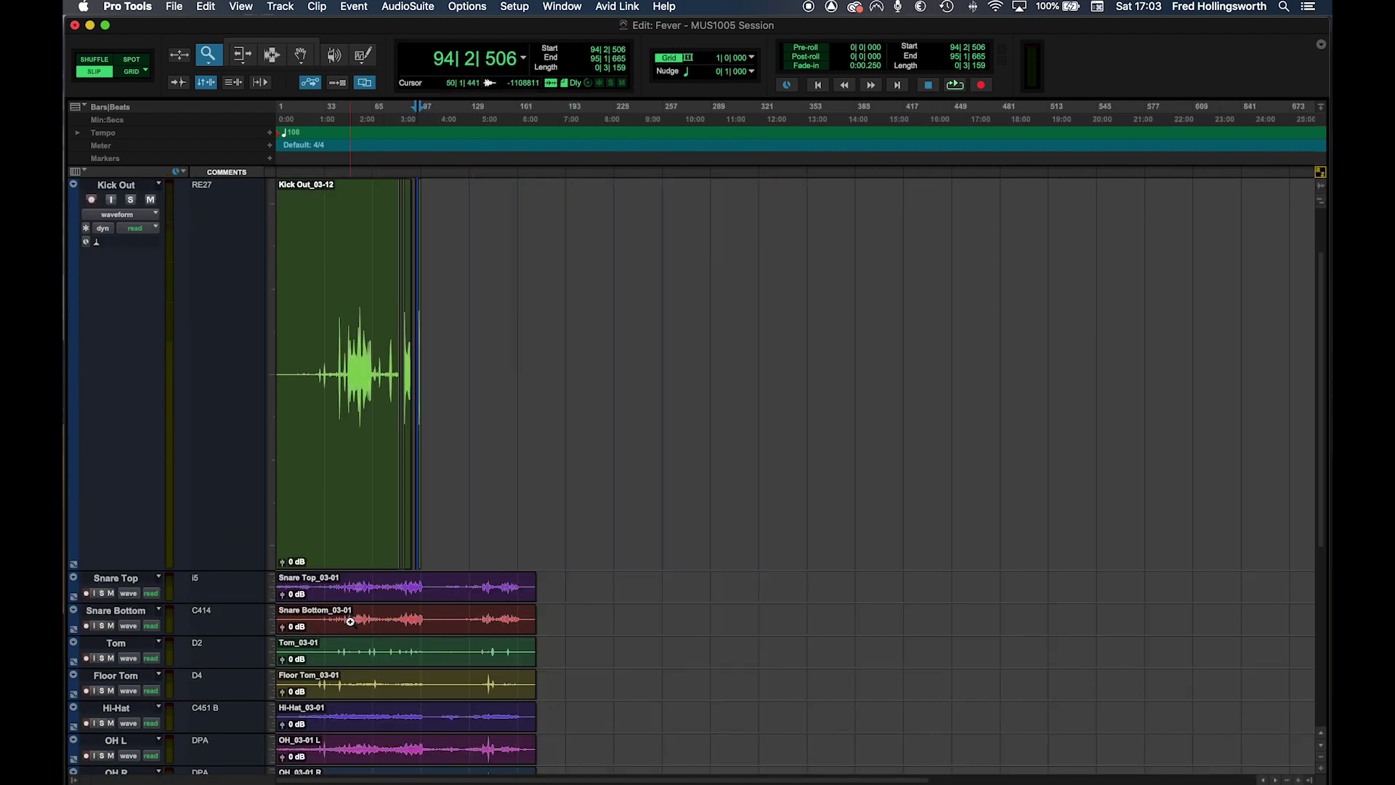
click(300, 55)
drag(428, 627, 683, 592)
key(F1)
drag(577, 589, 536, 585)
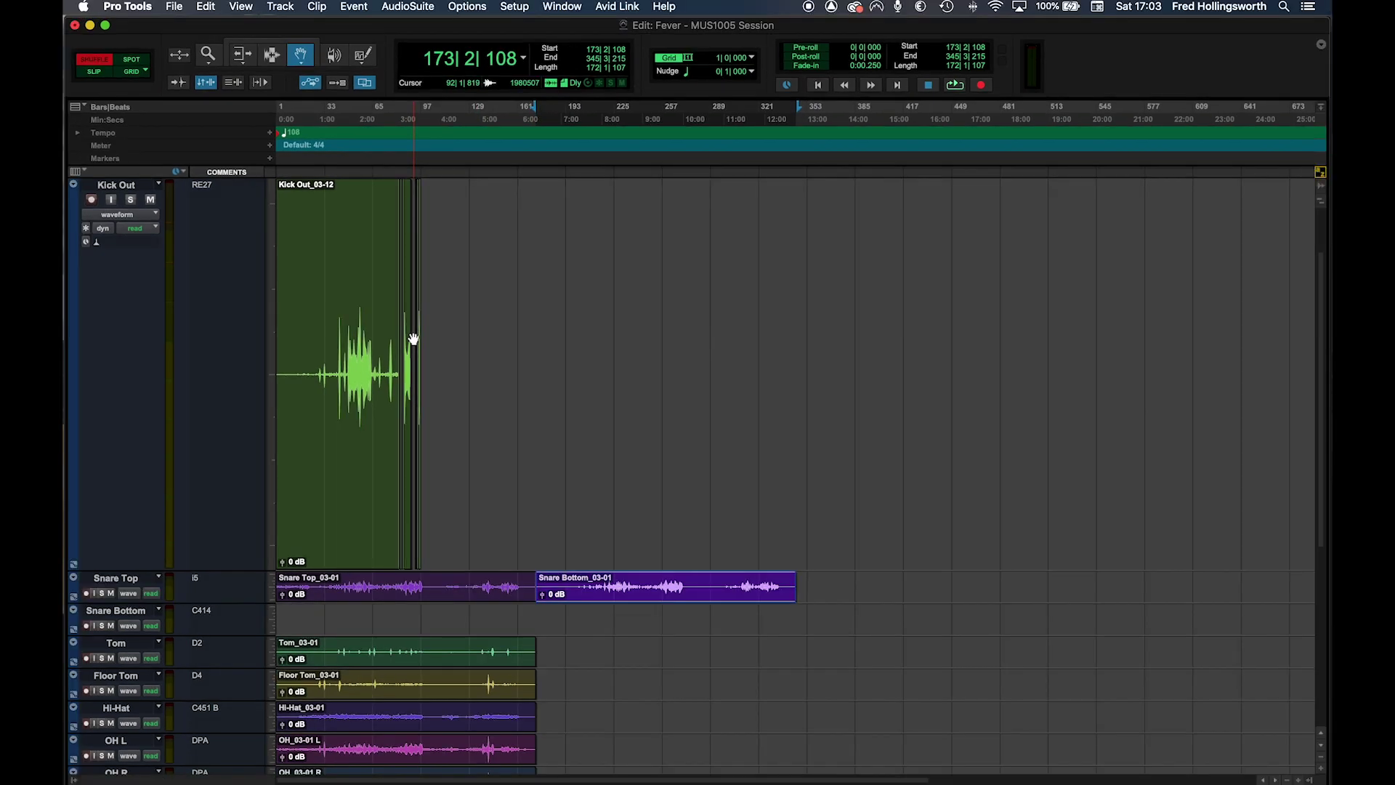
click(94, 72)
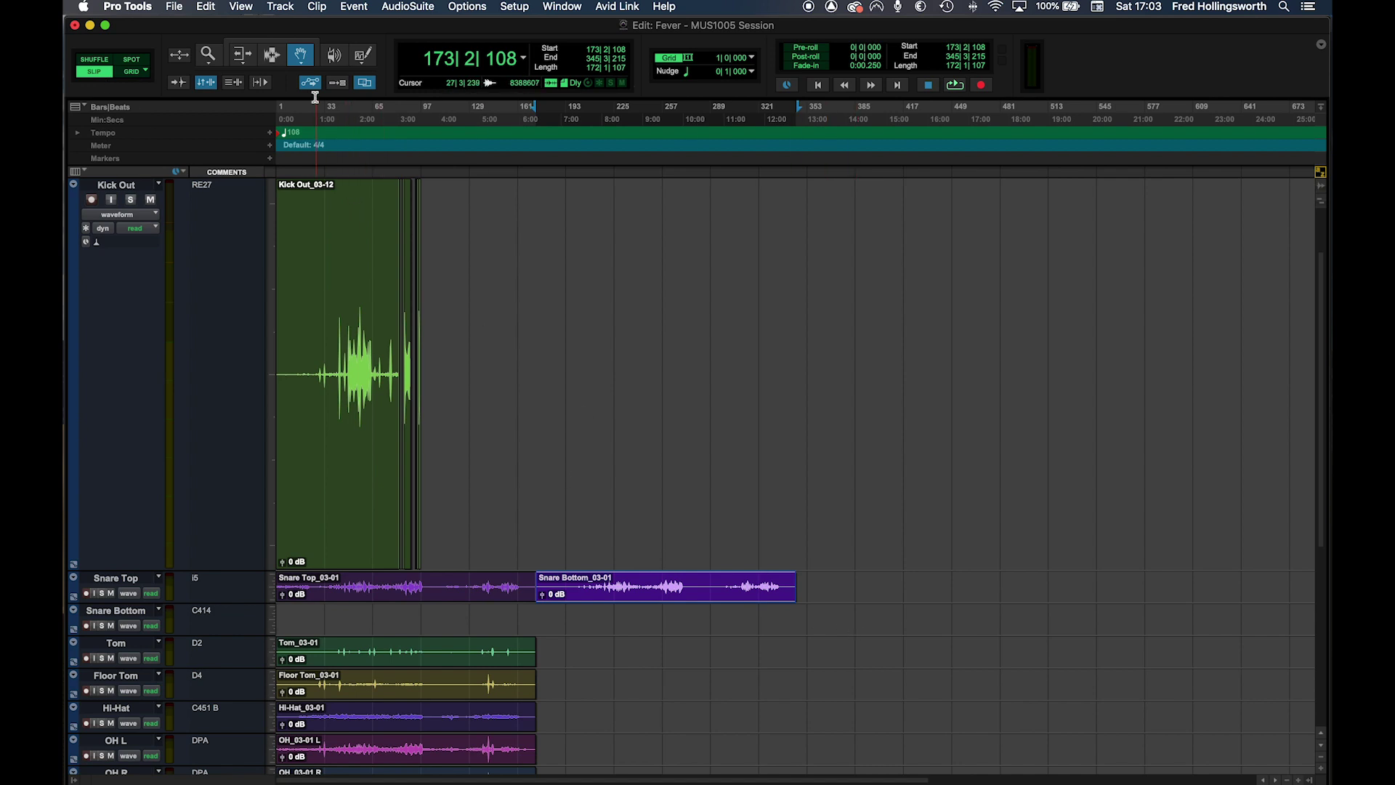
- Select the crossfade between Kick Out_03-64 and Kick Out_03-65 with the Grabber and delete it
double_click(210, 57)
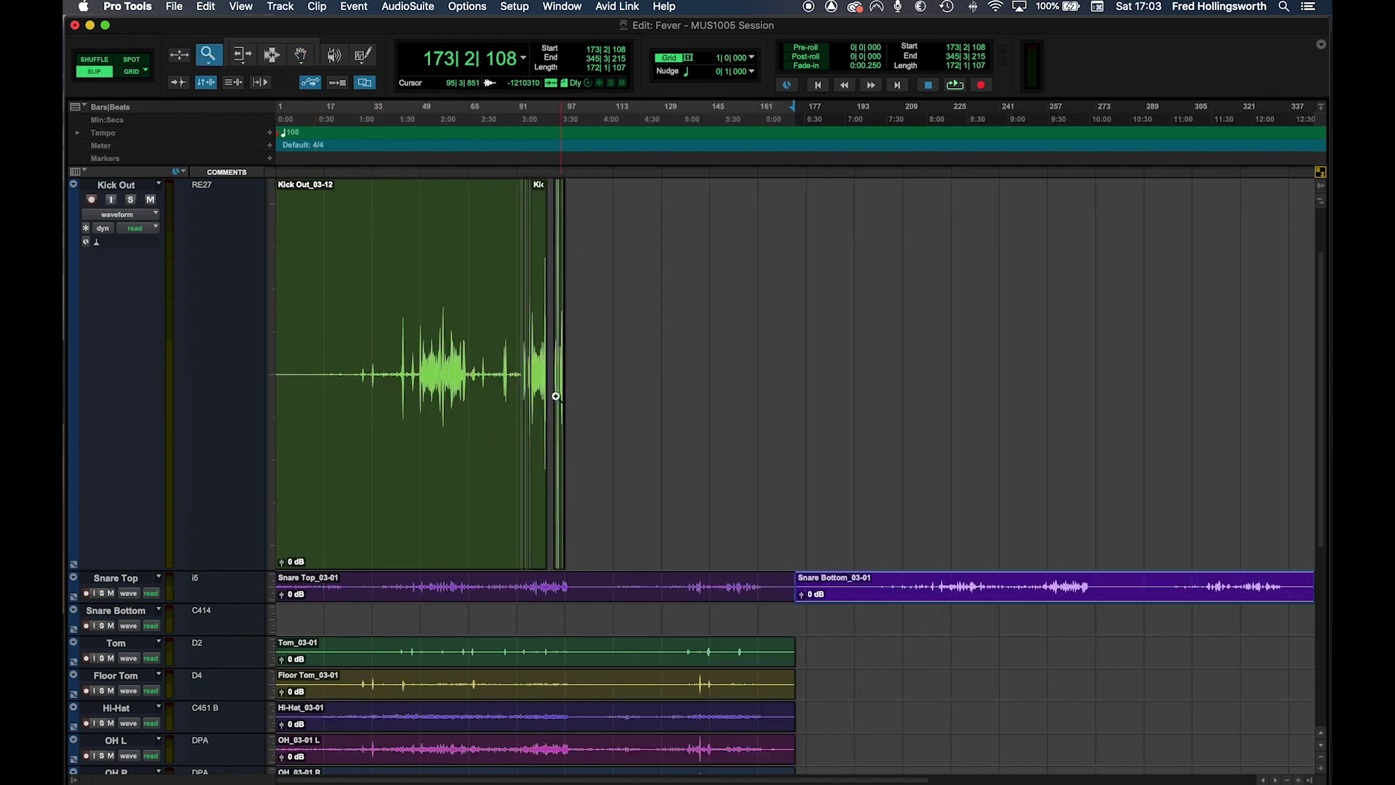
key(t)
key(t)
key(t)
scroll(550, 396, left, 10)
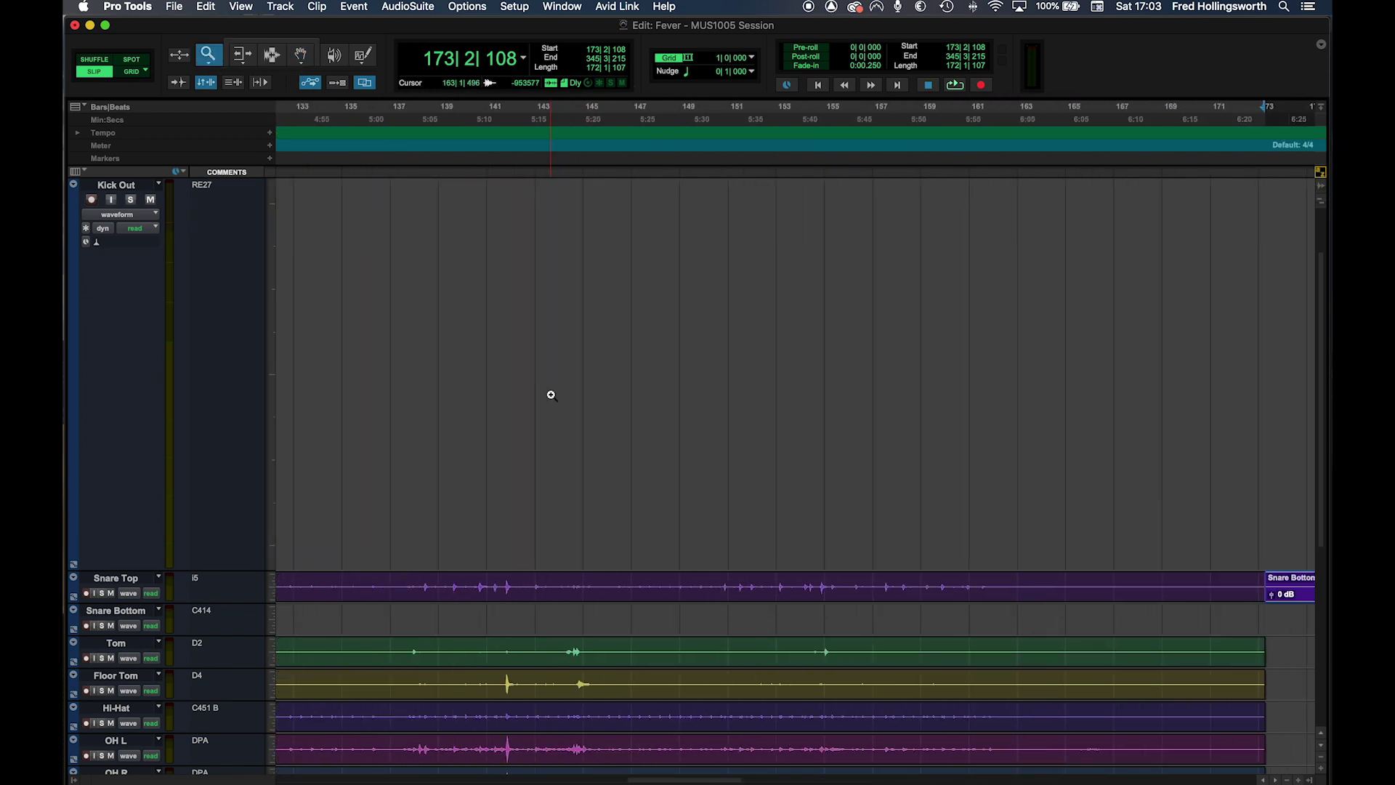
scroll(551, 396, up, 2)
scroll(551, 396, left, 10)
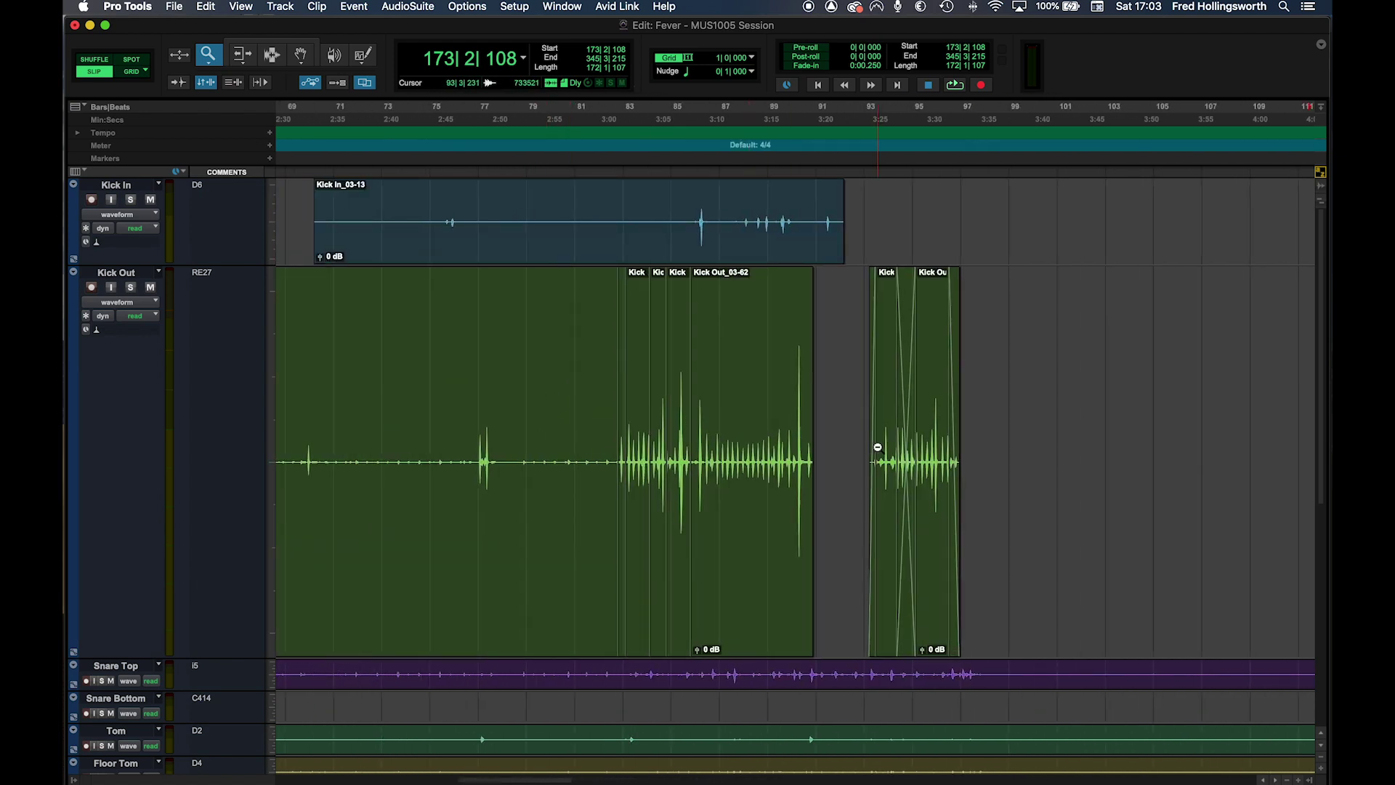
scroll(877, 447, up, 7)
scroll(960, 462, right, 10)
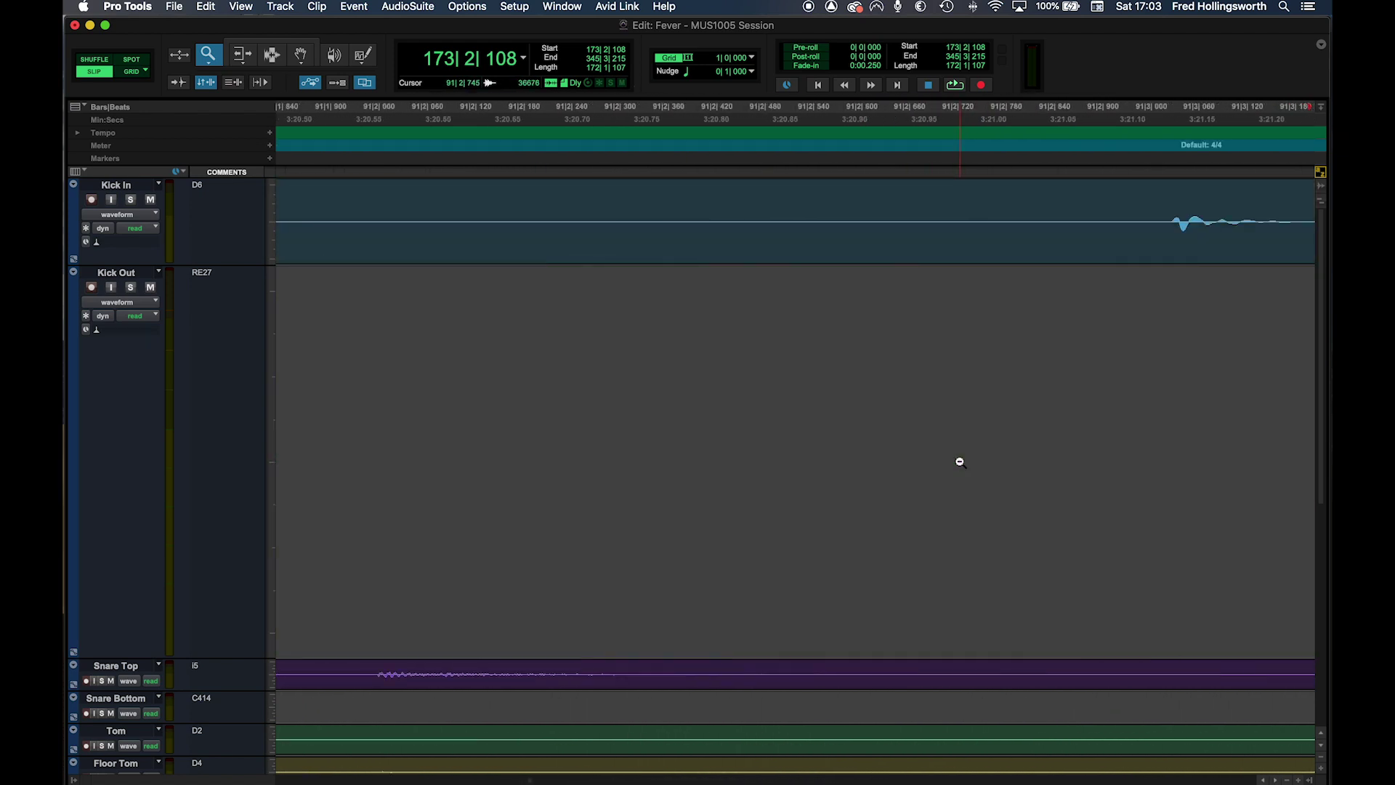
scroll(960, 462, down, 6)
scroll(960, 462, right, 6)
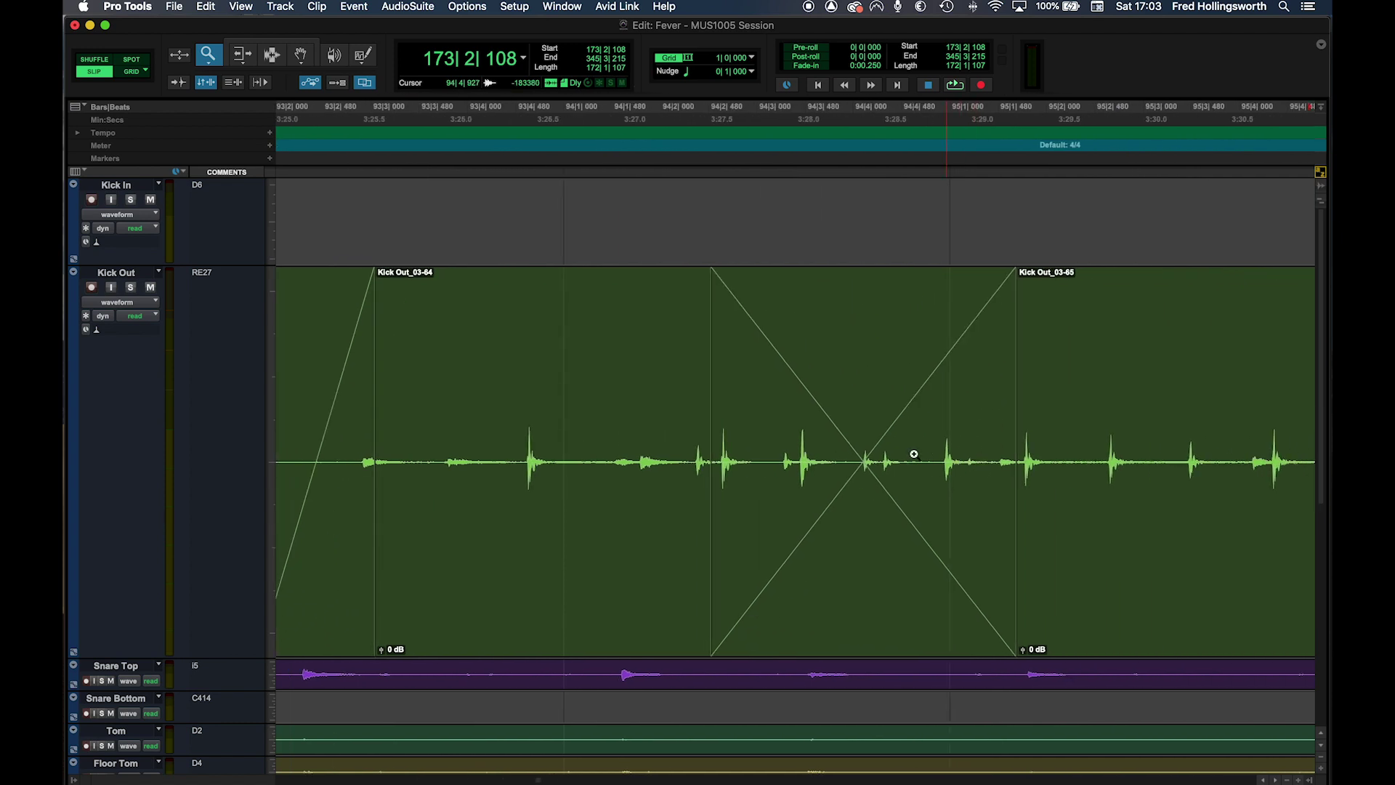
click(300, 54)
click(911, 582)
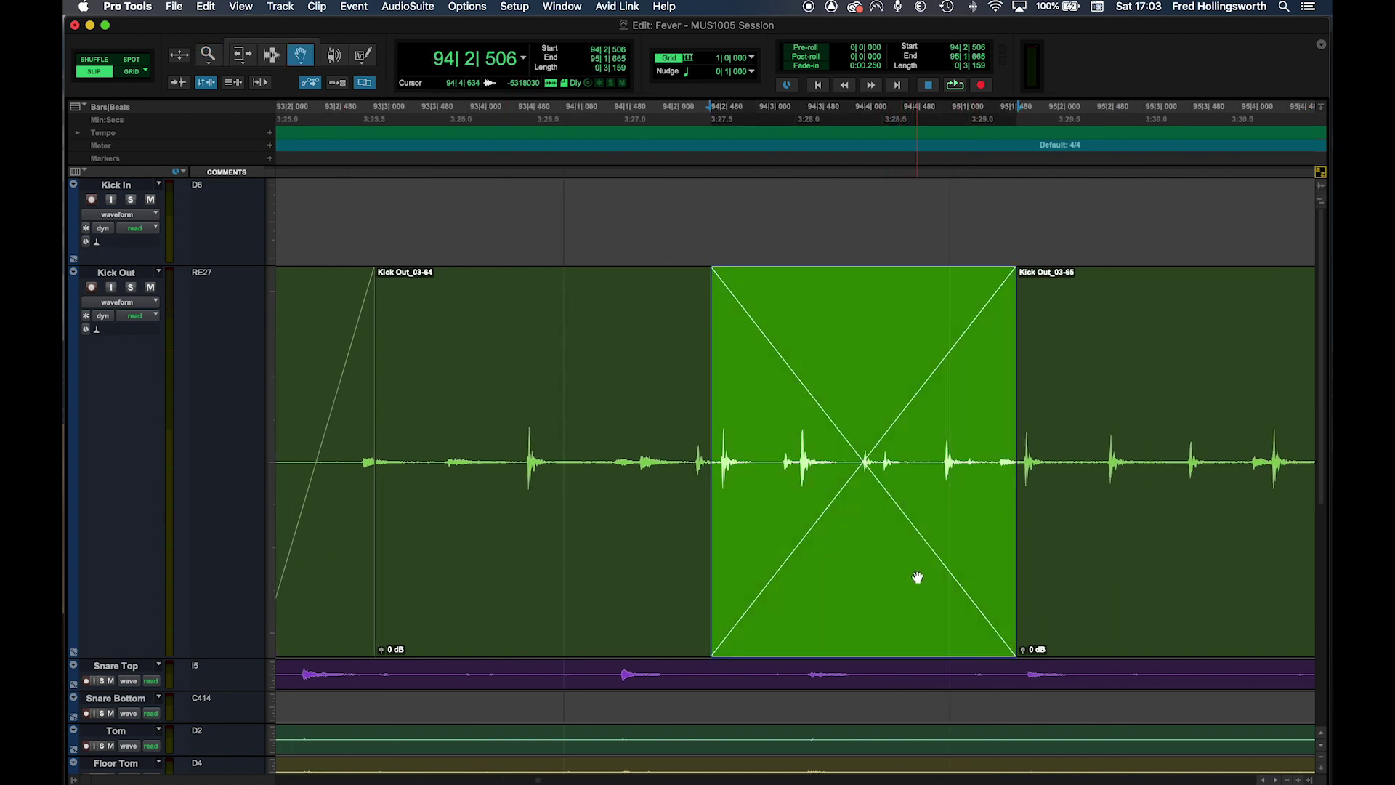
key(Delete)
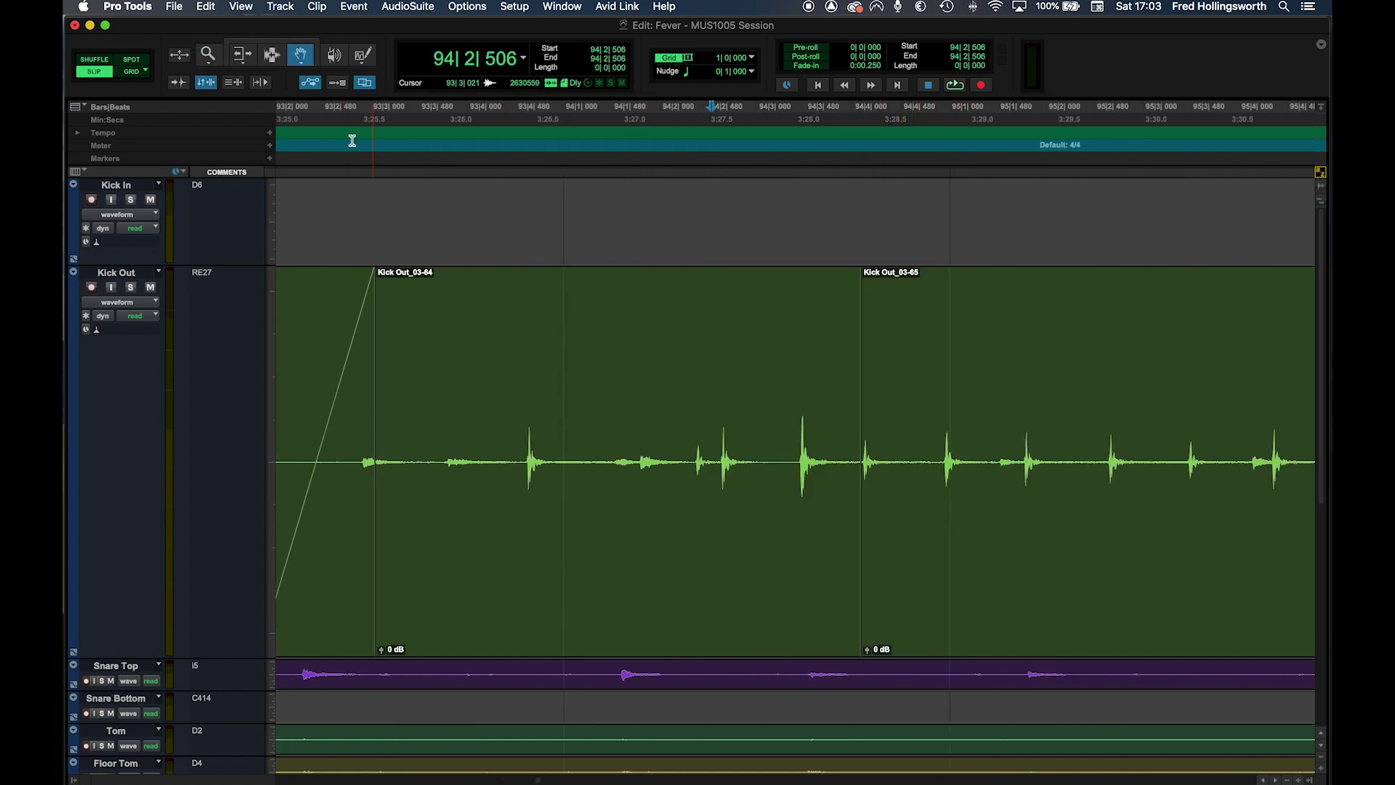
- Enable the Smart Tool and create a default crossfade from 94|2|810 to 95|1|170 between the two Kick Out clips
click(300, 42)
drag(582, 363, 825, 395)
drag(959, 393, 742, 390)
key(ctrl+f)
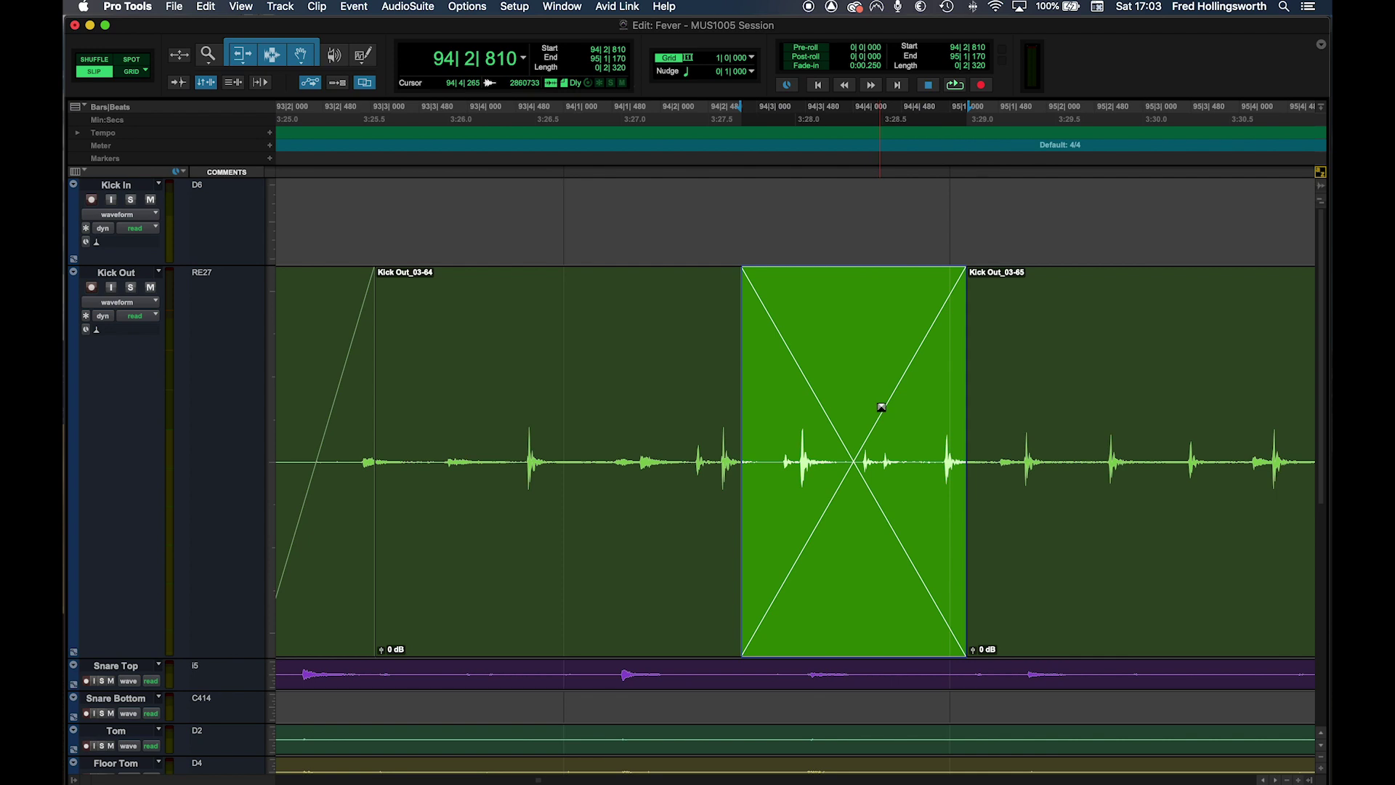
- Try different shapes and link options for the Kick Out crossfade, and apply it with Standard shapes and Equal Power
key(super+f)
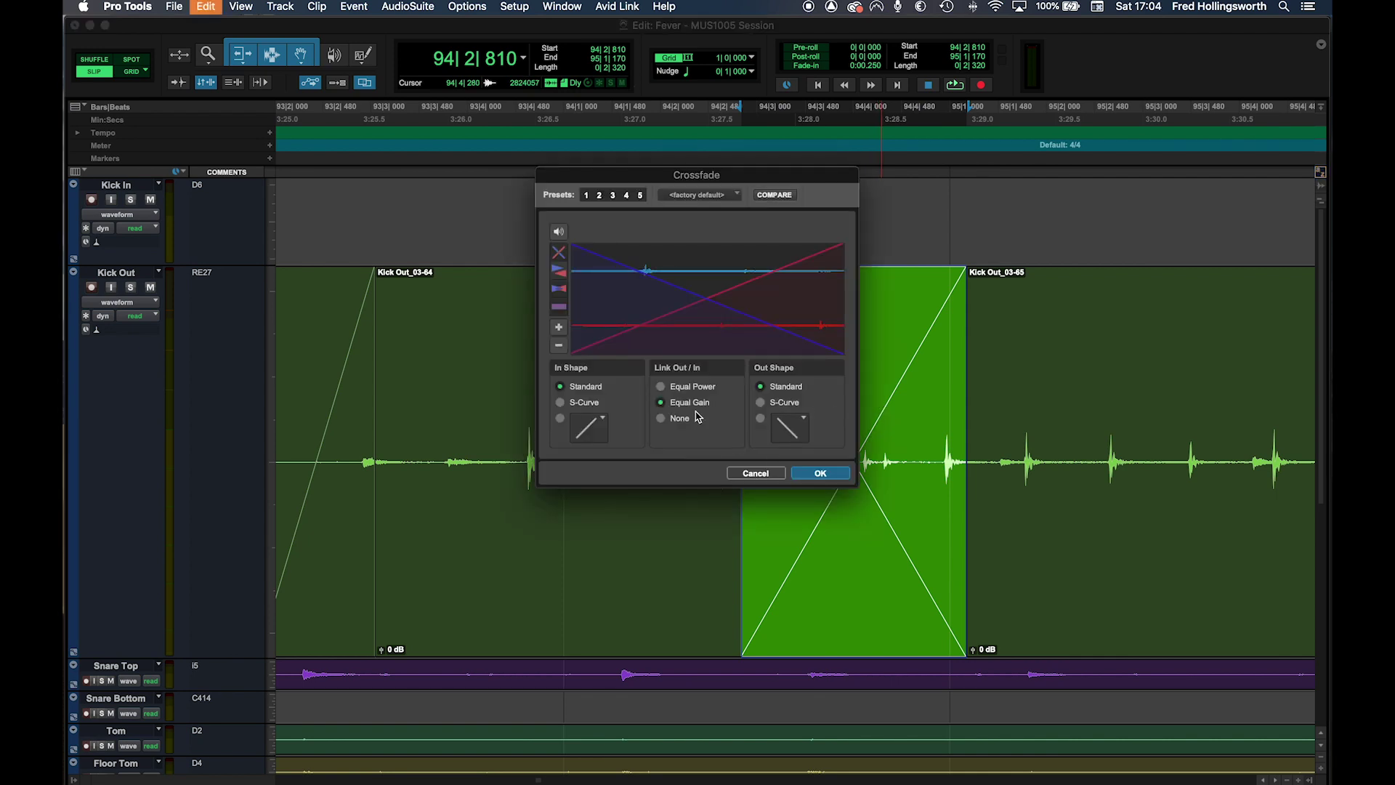
click(607, 438)
click(591, 458)
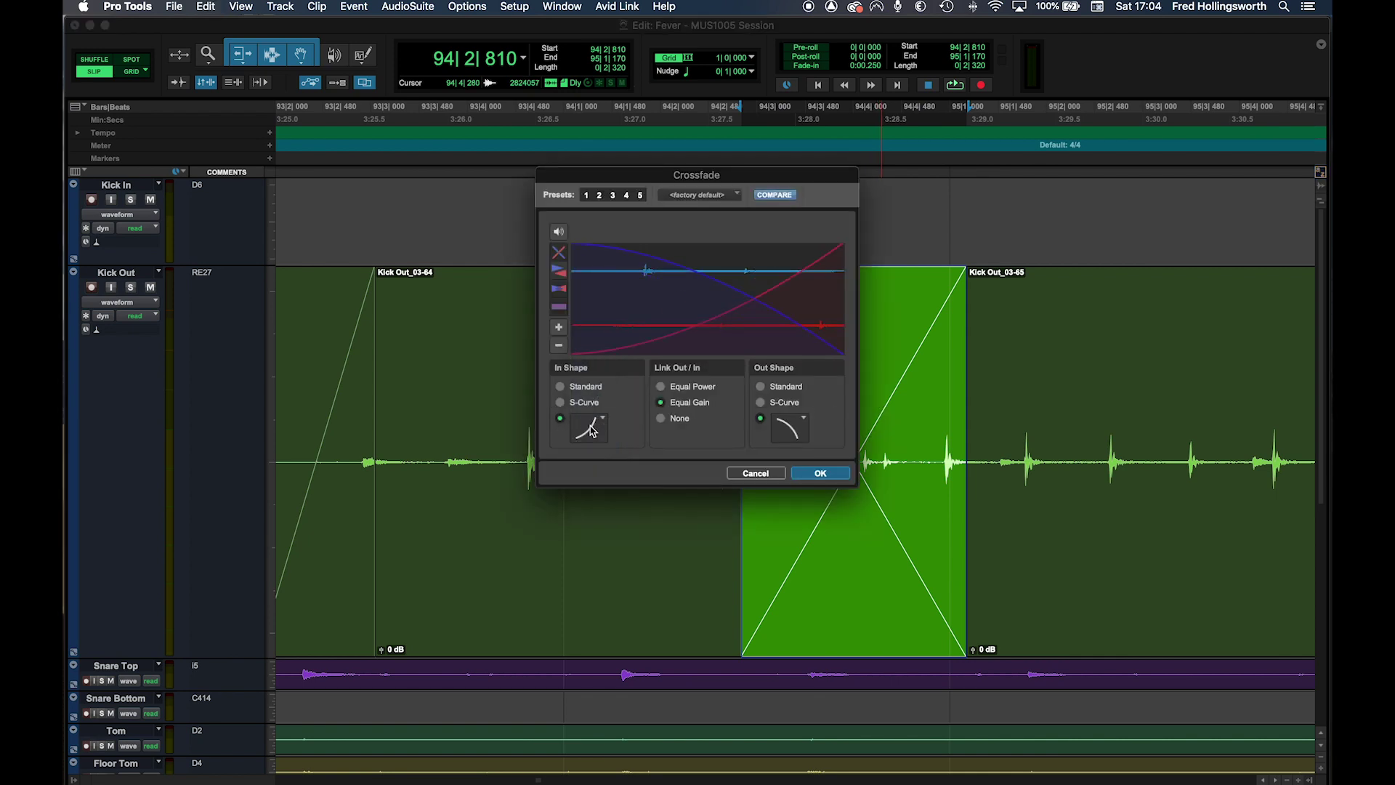
click(567, 404)
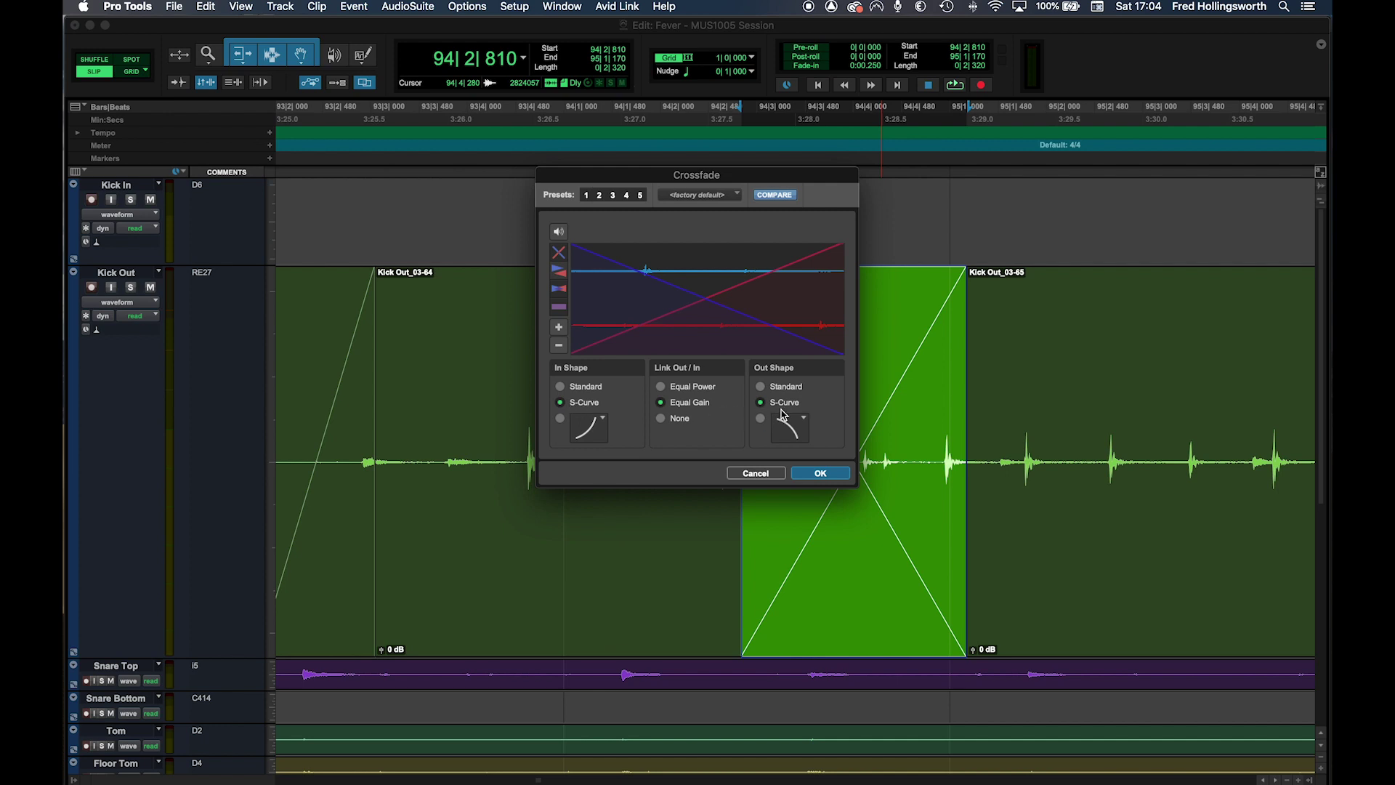
click(760, 386)
click(662, 386)
click(661, 402)
click(662, 419)
click(660, 387)
click(821, 473)
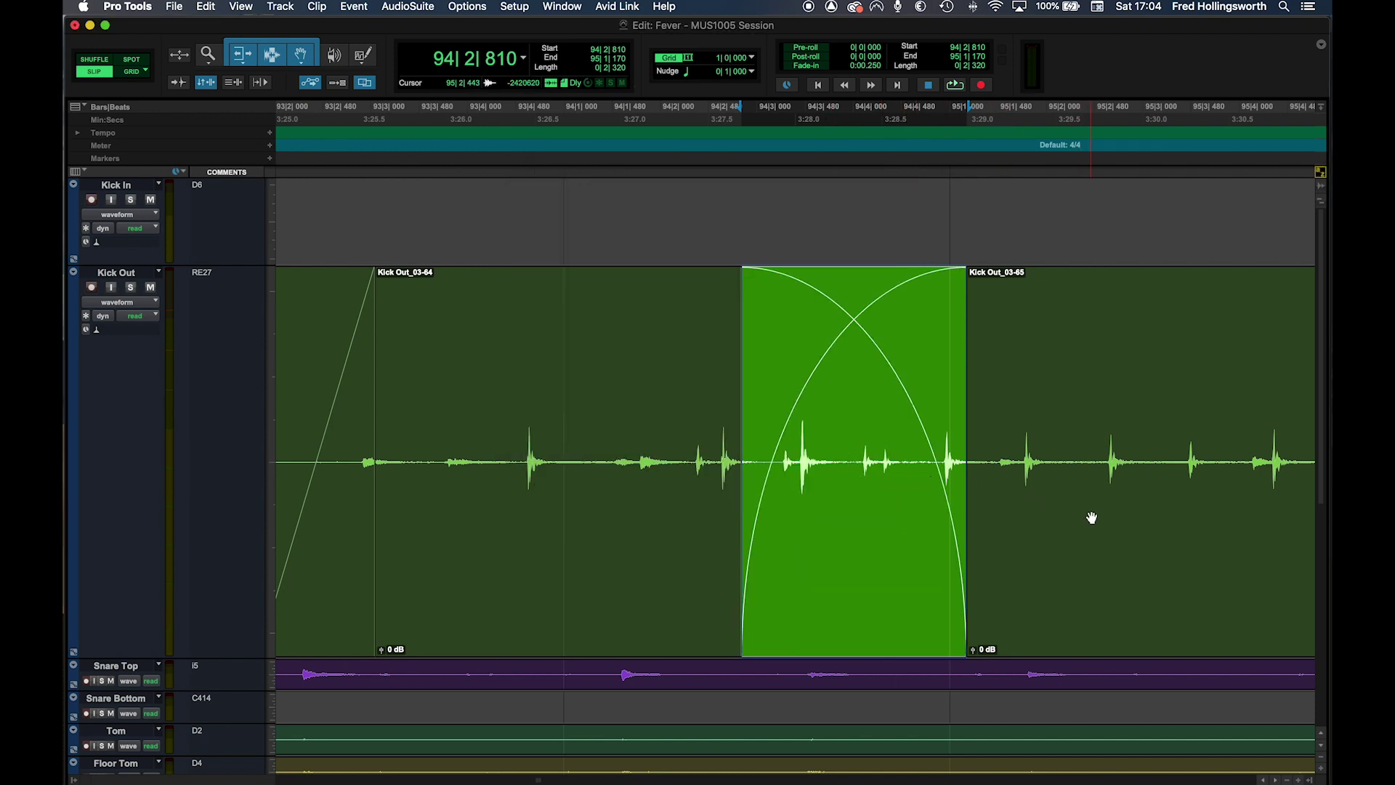
- Increase the height of the Snare Top track around the boundary between its two clips near bar 173
key(r)
key(r)
scroll(1094, 518, right, 20)
scroll(1094, 518, right, 20)
scroll(1088, 518, left, 4)
scroll(1087, 518, down, 2)
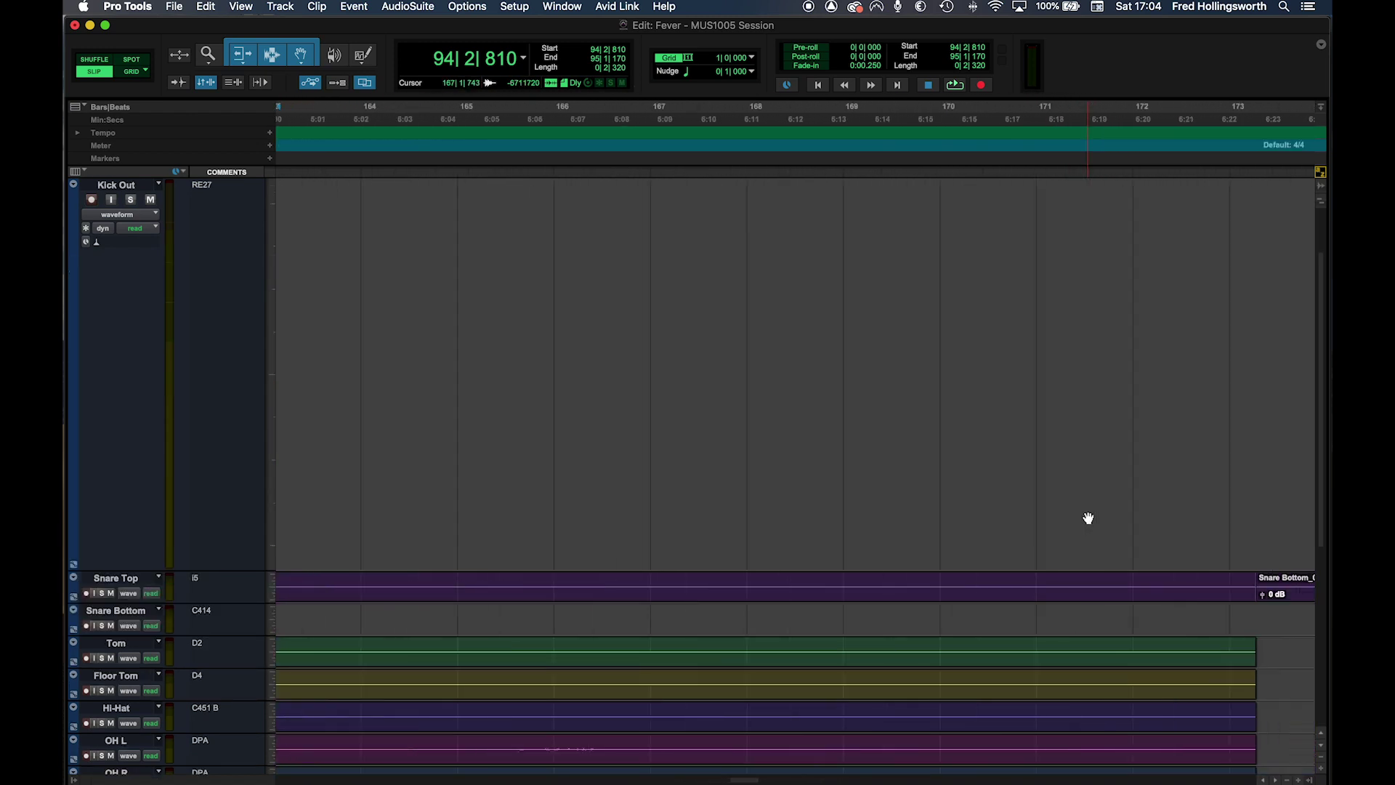
scroll(1088, 518, right, 3)
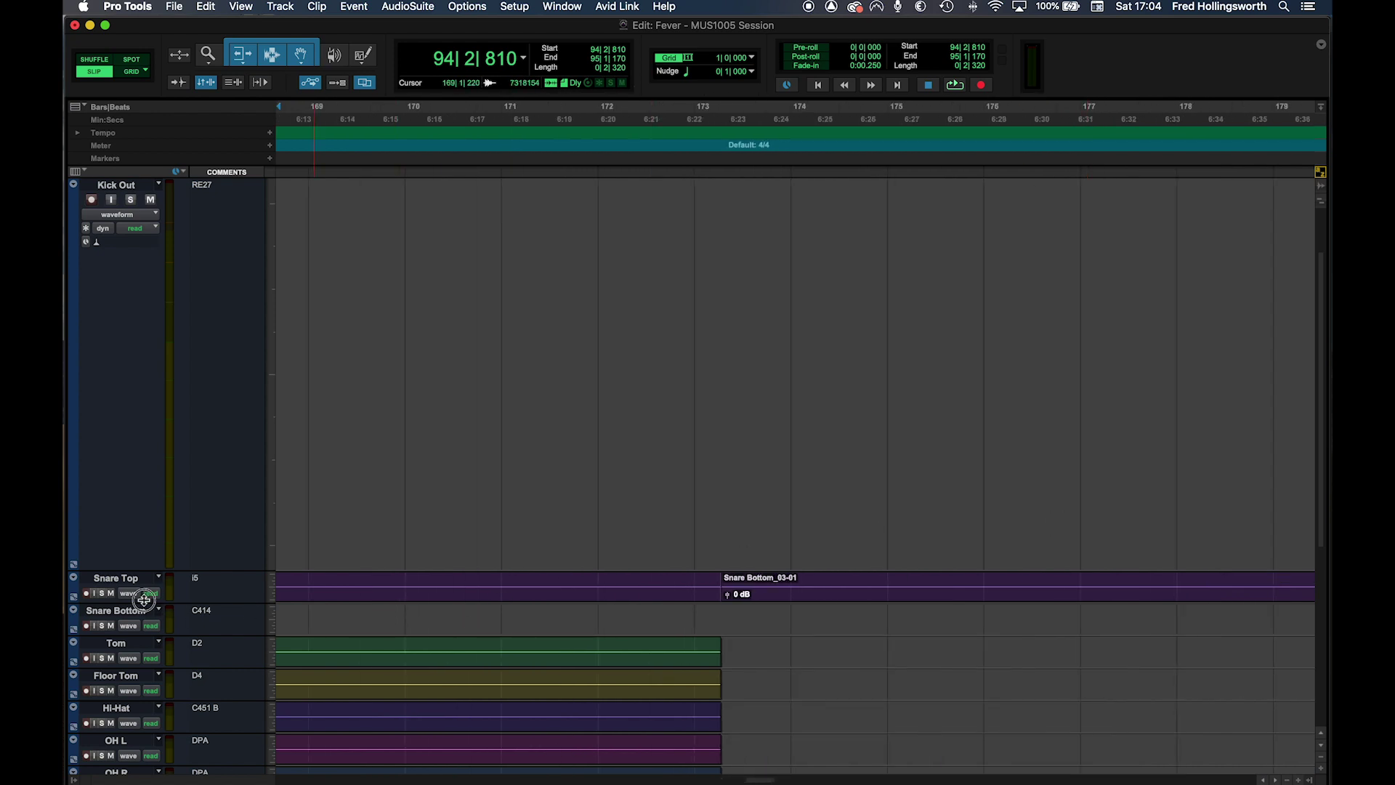
drag(144, 602, 143, 763)
- Create a Standard, Equal Power crossfade over 172|2|700 to 174|1|505 on the Snare Top track, adjusting the fade bounds to fit the available audio
scroll(563, 592, down, 10)
scroll(567, 592, up, 5)
scroll(567, 585, down, 5)
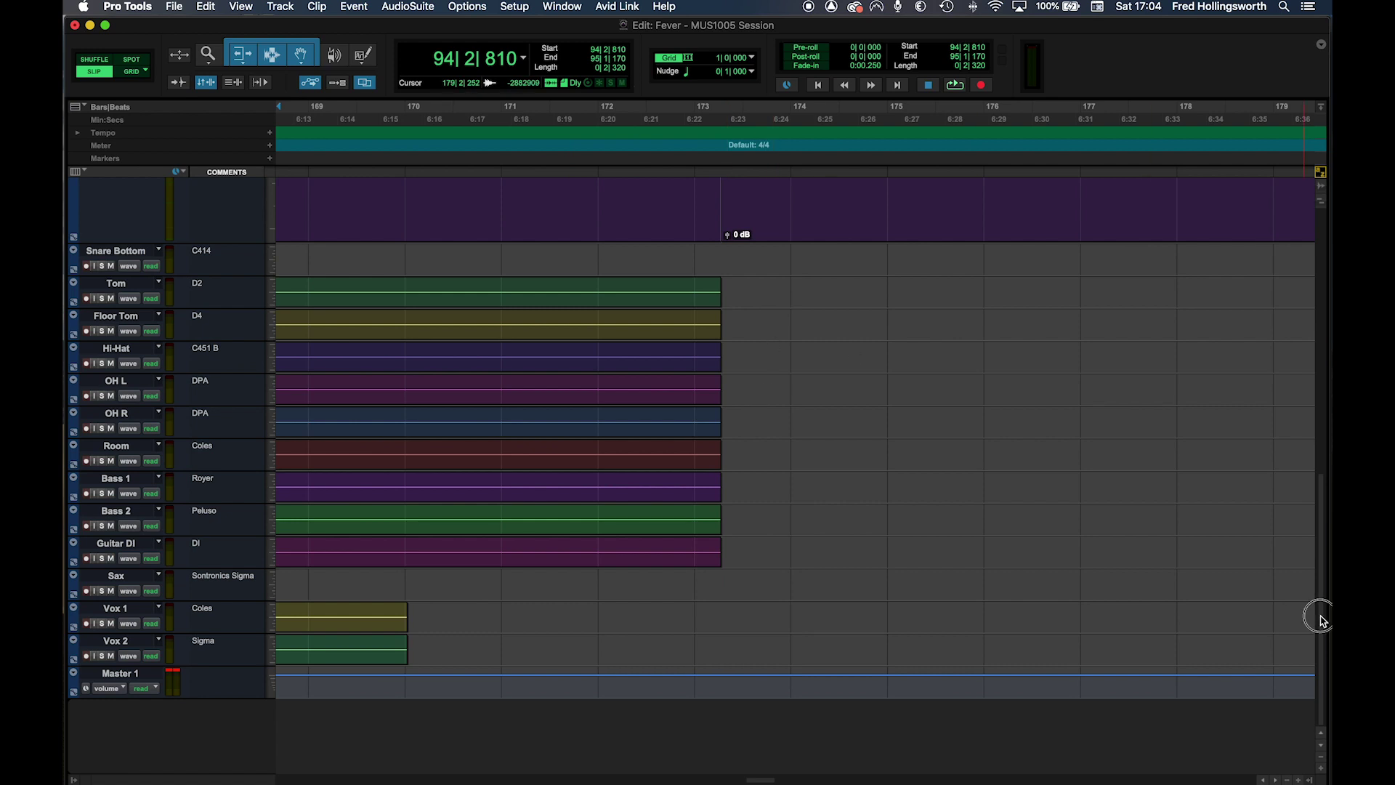
scroll(1090, 559, up, 5)
drag(803, 347, 639, 342)
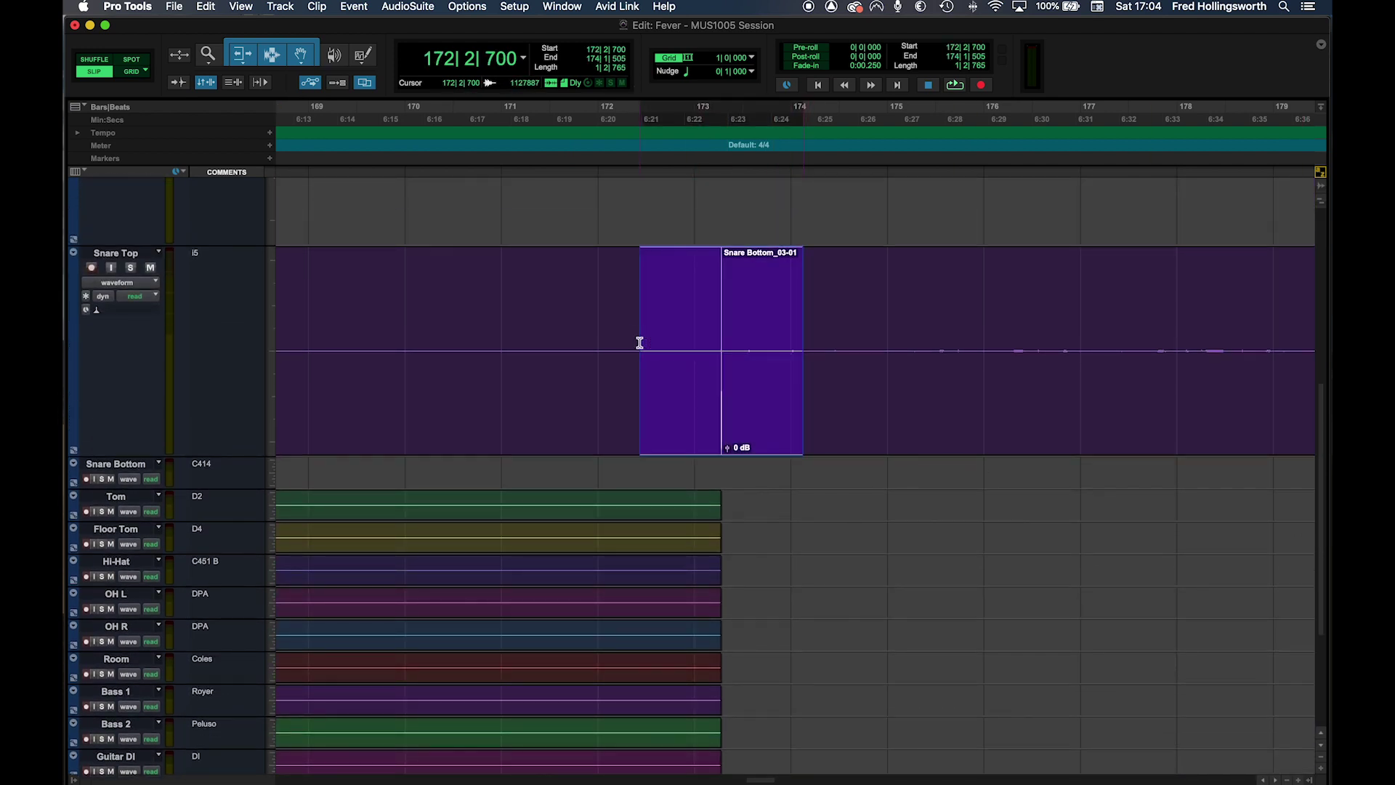
key(super+f)
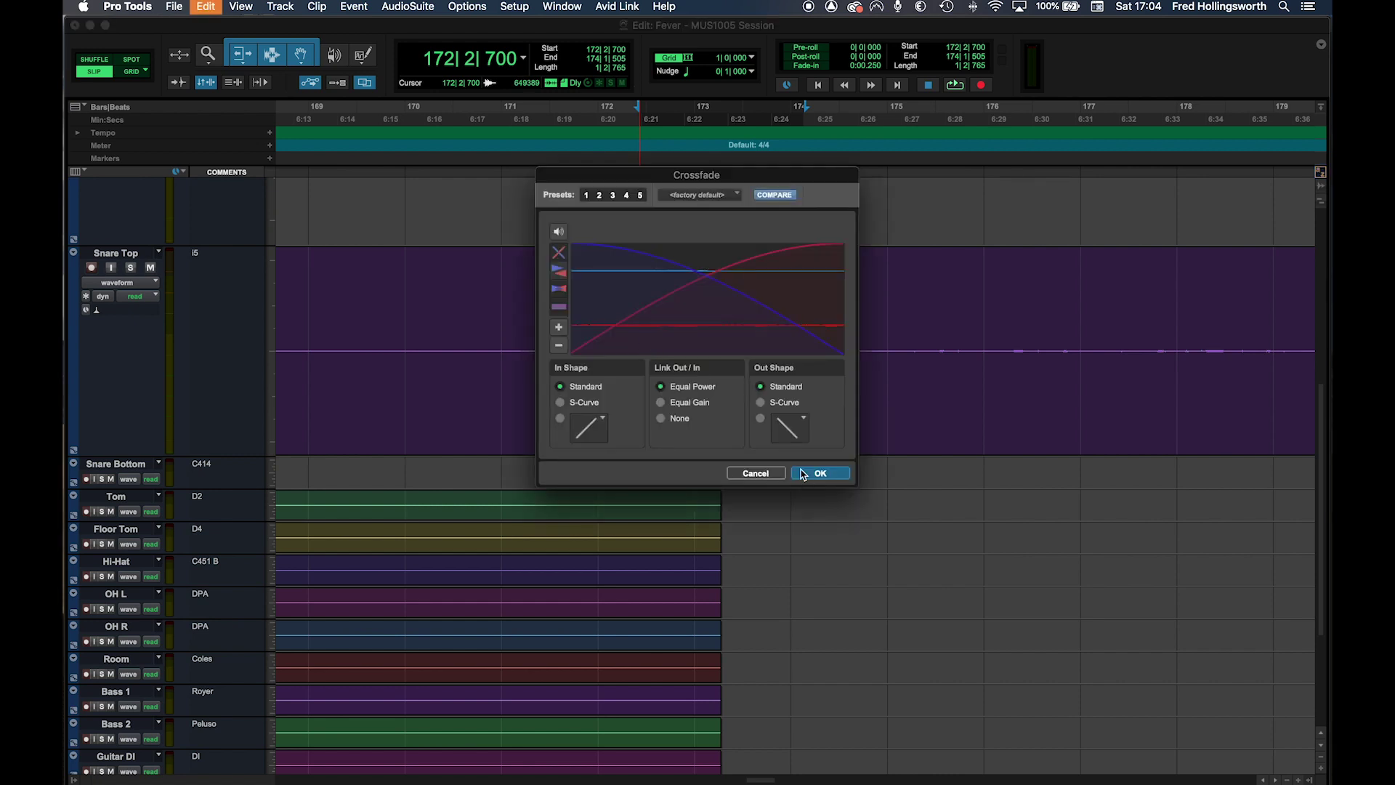
click(802, 474)
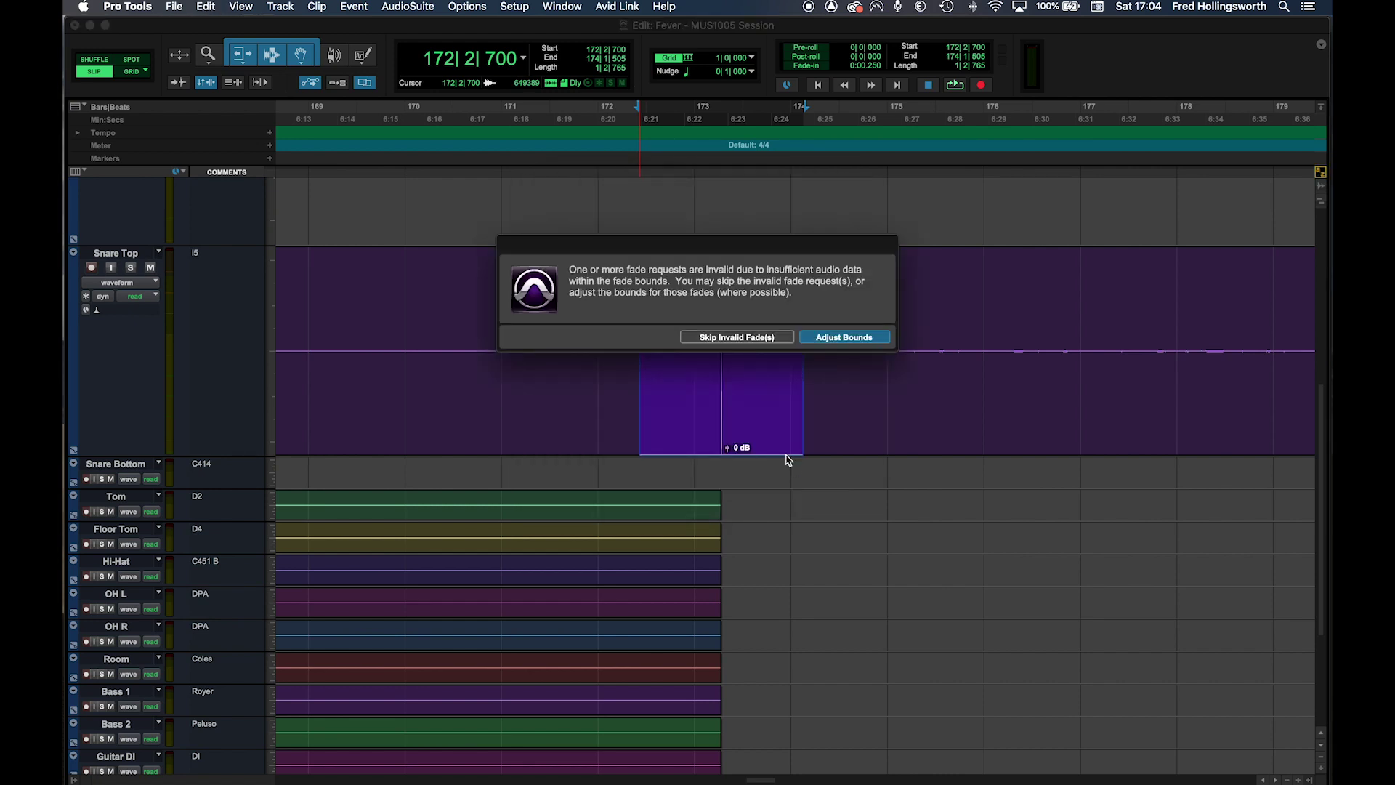
click(856, 338)
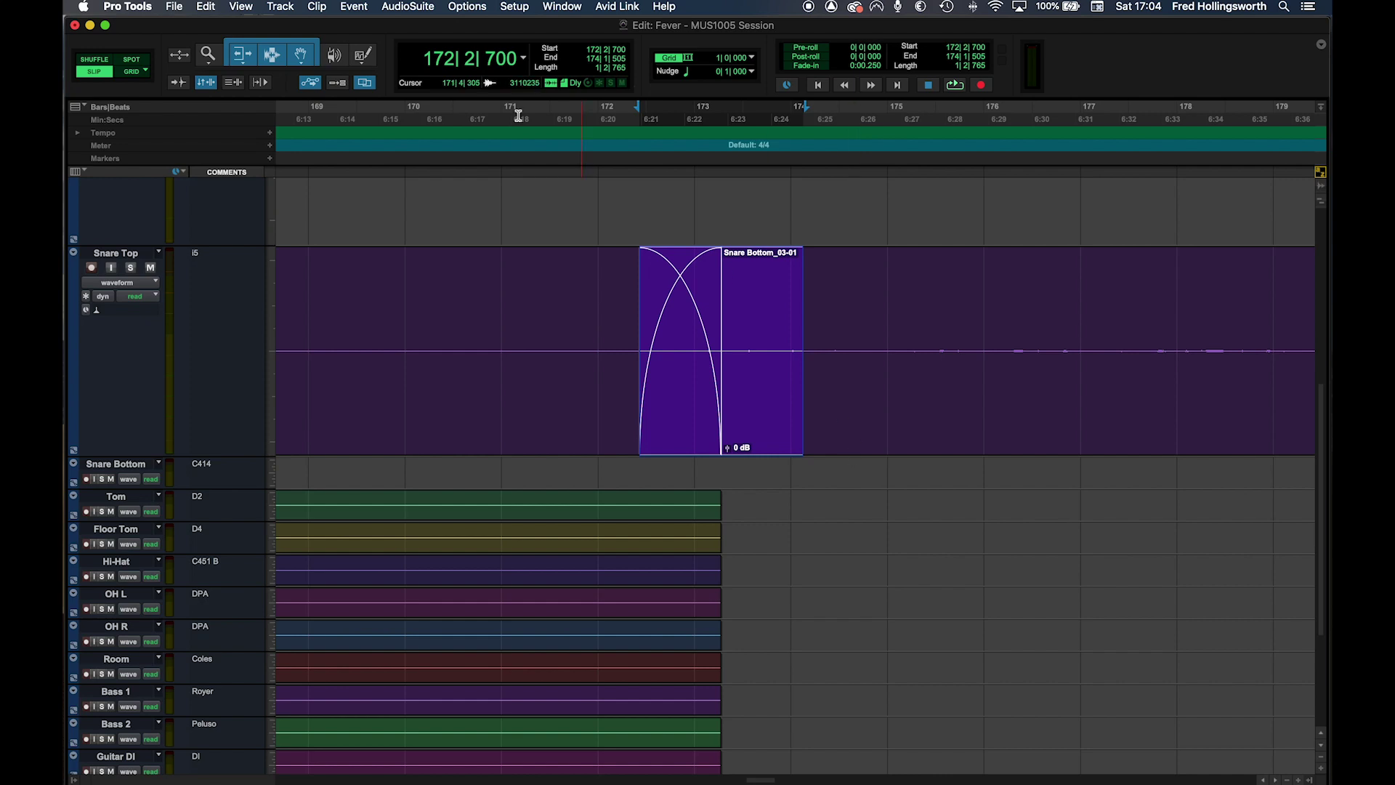
- Move the Snare Bottom_03-01 clip with the Grabber from the Snare Top track to the start of the Snare Bottom track at 1|1|000
double_click(218, 54)
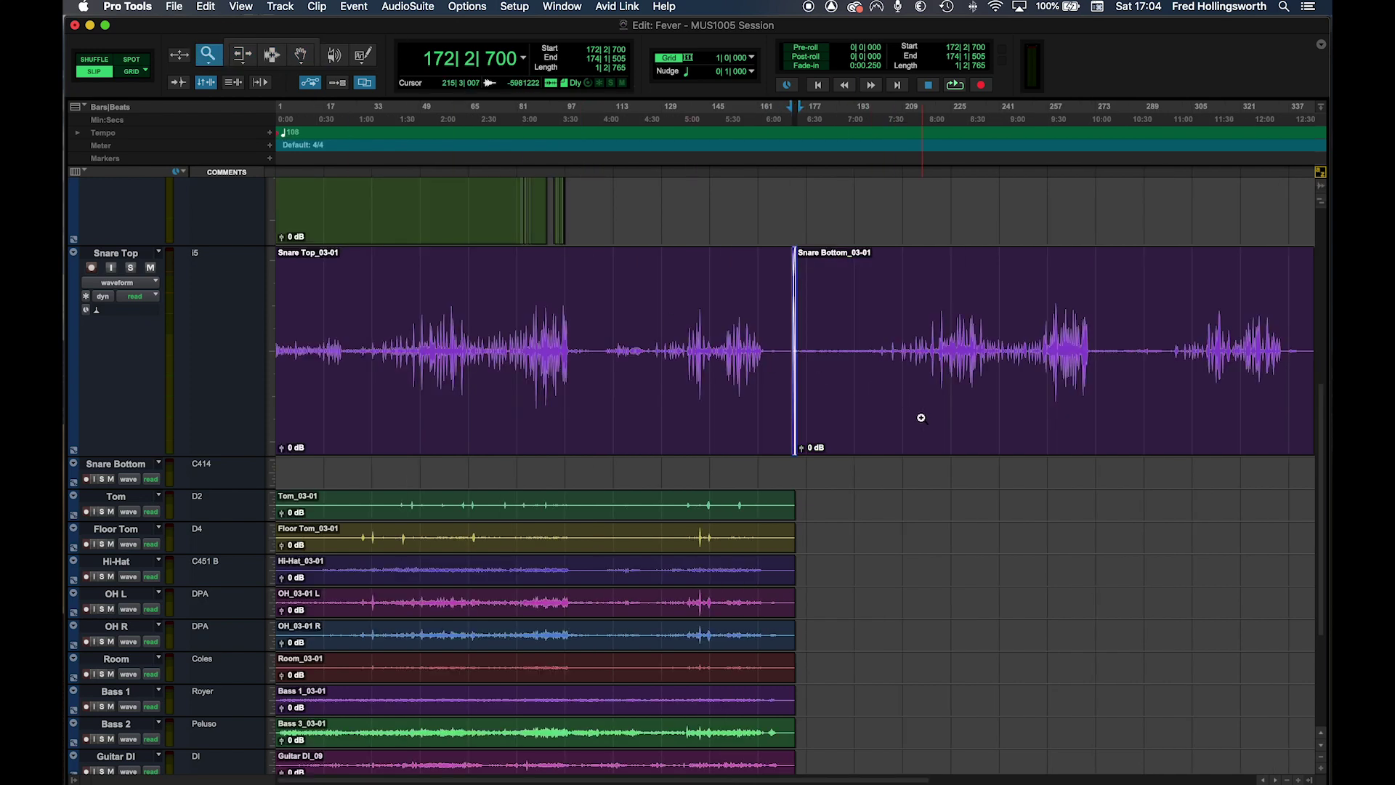
click(300, 54)
drag(918, 386, 342, 477)
- Re-enable the Smart Tool and delete the crossfade between the Kick Out_03-64 and Kick Out_03-65 clips
scroll(634, 386, up, 5)
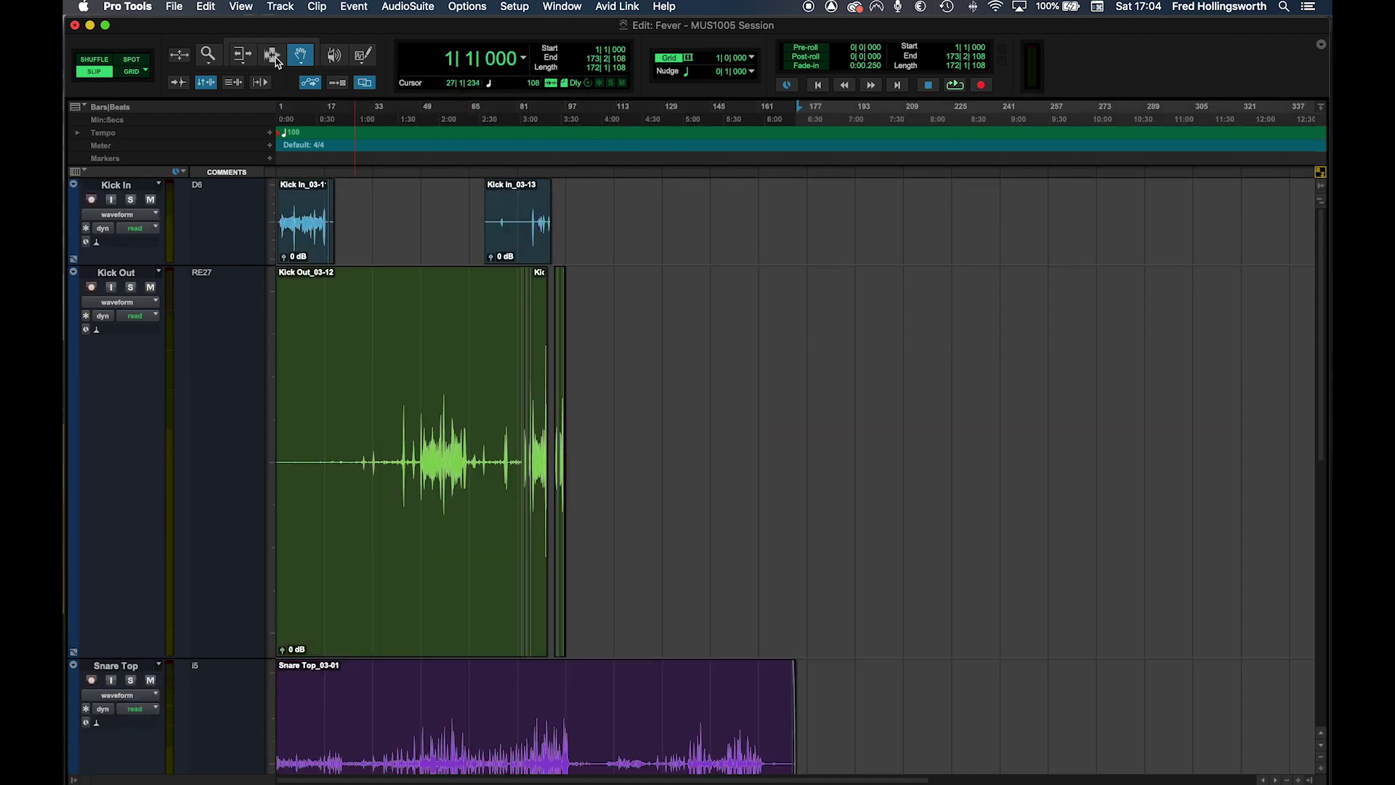
key(F5)
drag(594, 376, 552, 385)
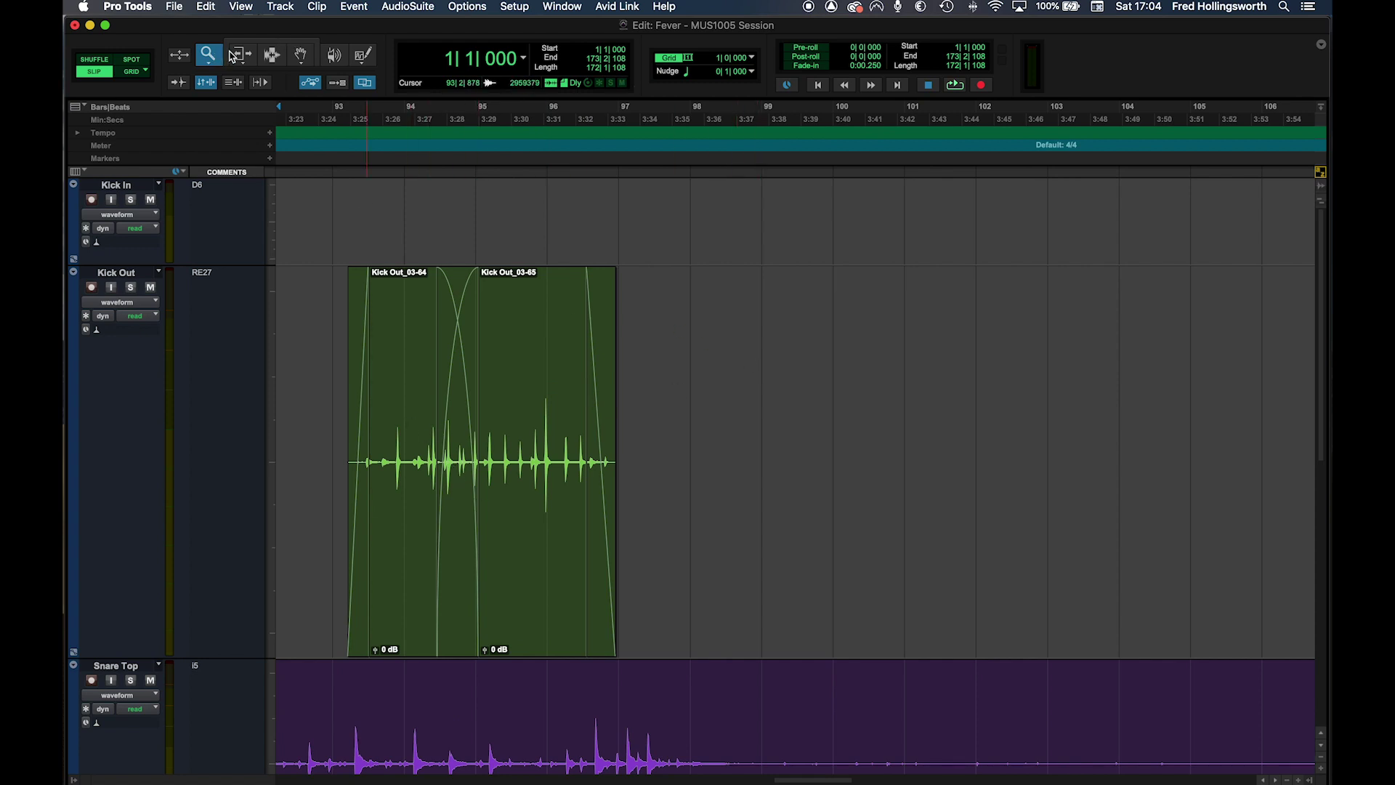
click(270, 42)
click(457, 556)
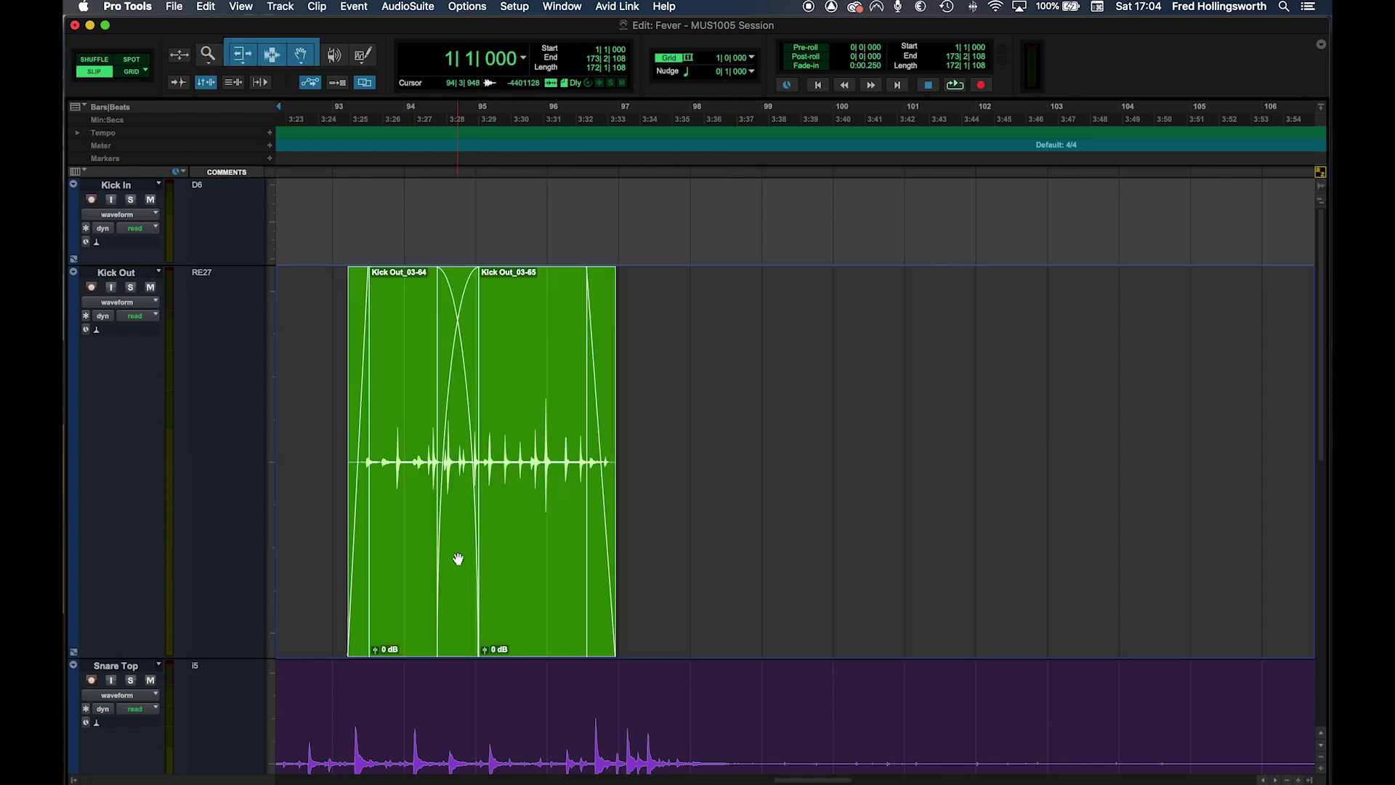
click(659, 561)
click(460, 587)
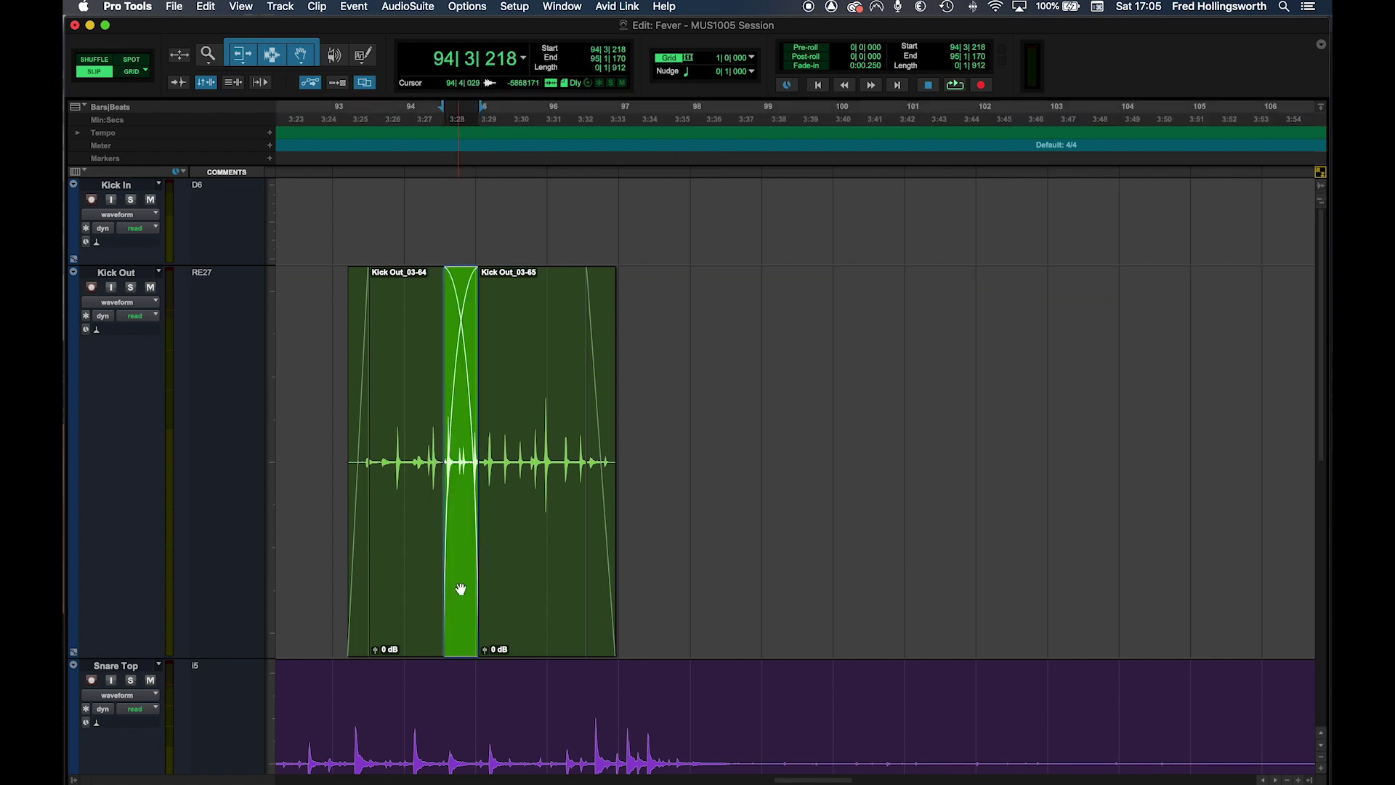
- Compare S-Curve and Standard shapes for a Kick Out crossfade from 94|2|894 to 95|1|652, and cancel without creating it
drag(486, 414, 439, 422)
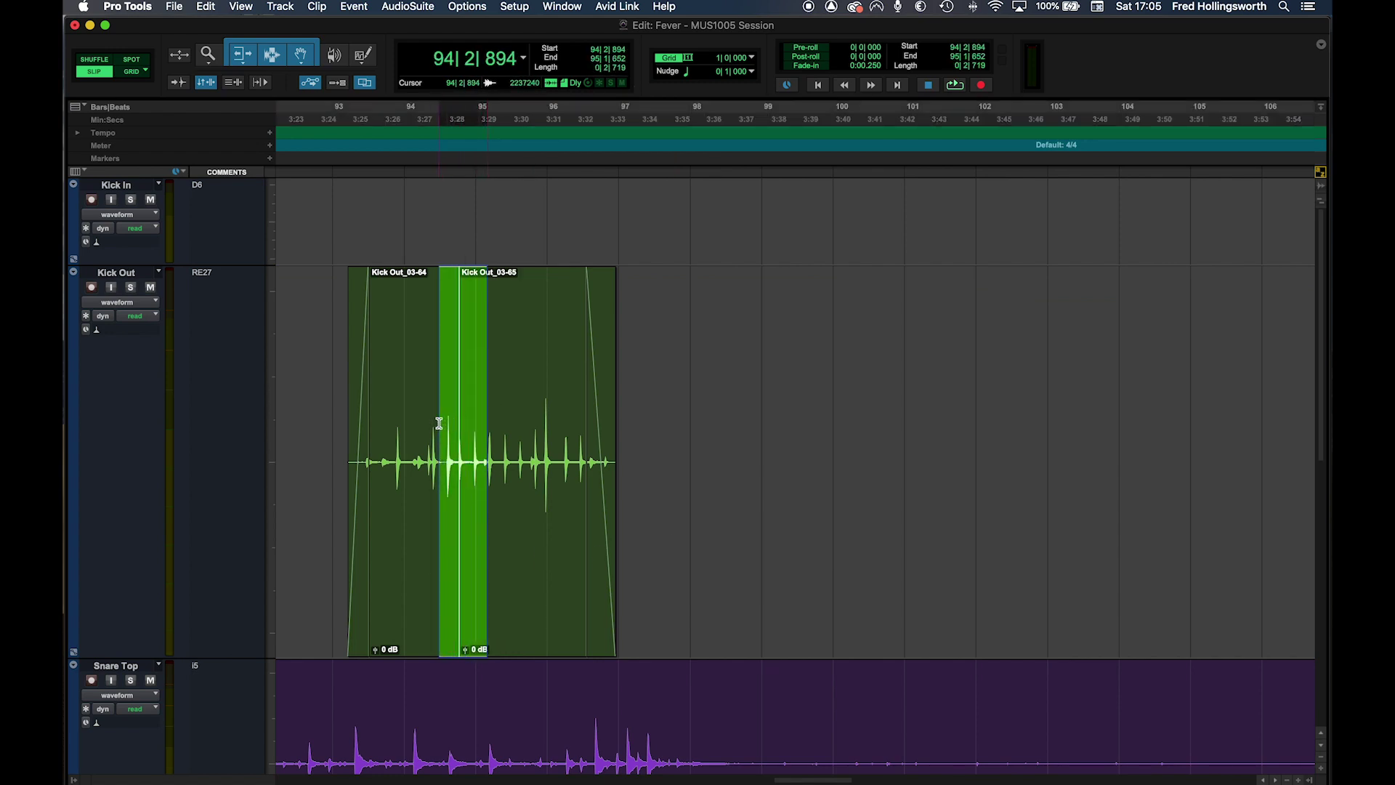
key(super+f)
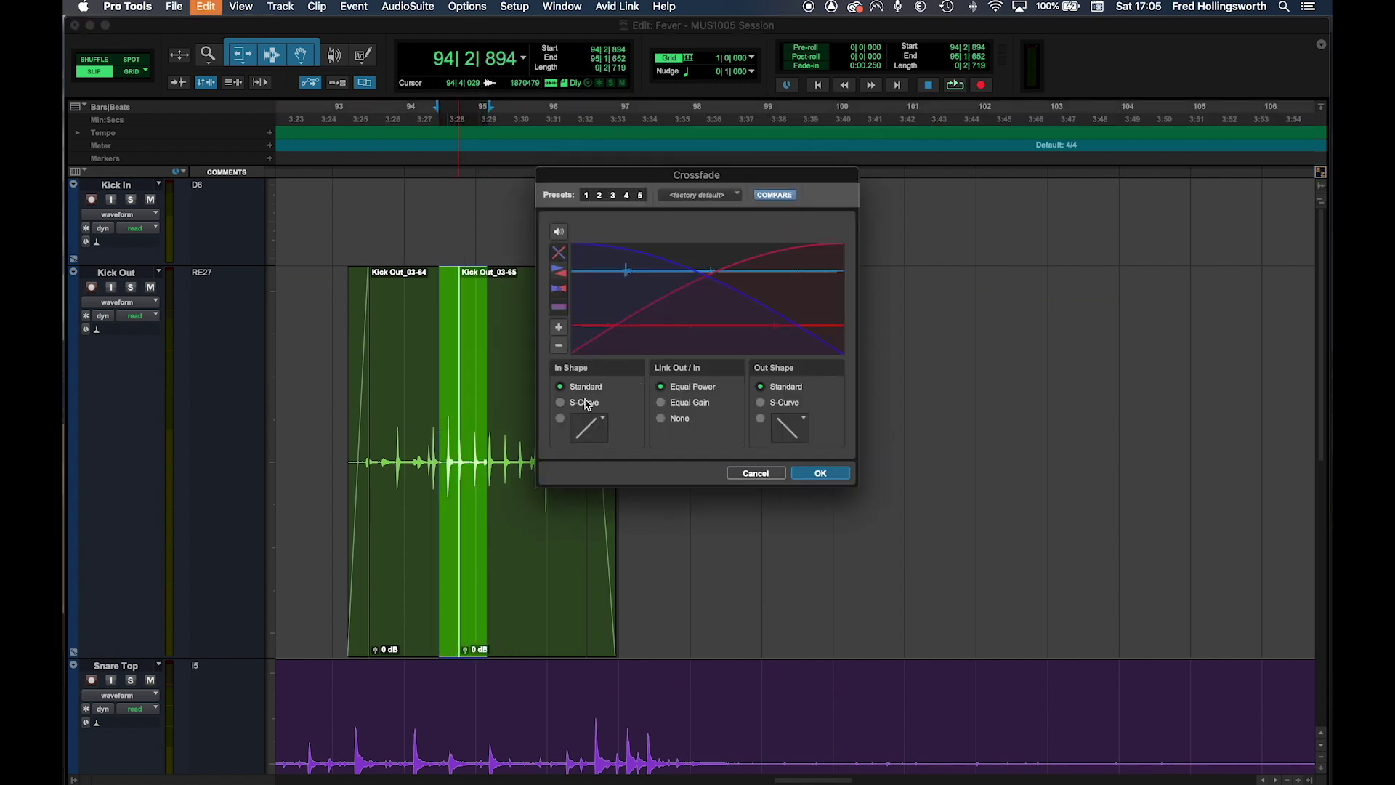
click(560, 403)
click(587, 387)
click(586, 404)
click(589, 388)
click(588, 405)
click(589, 391)
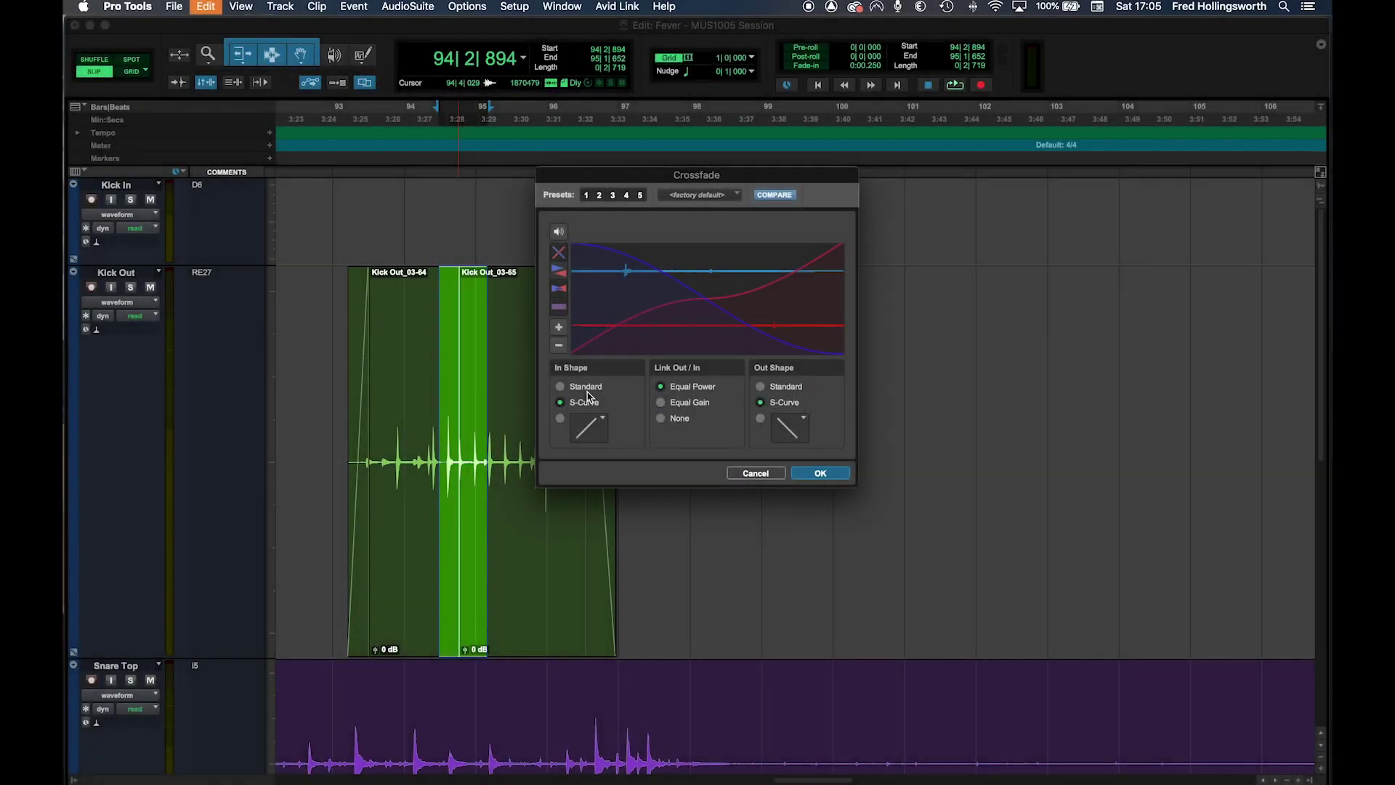
click(574, 385)
click(756, 474)
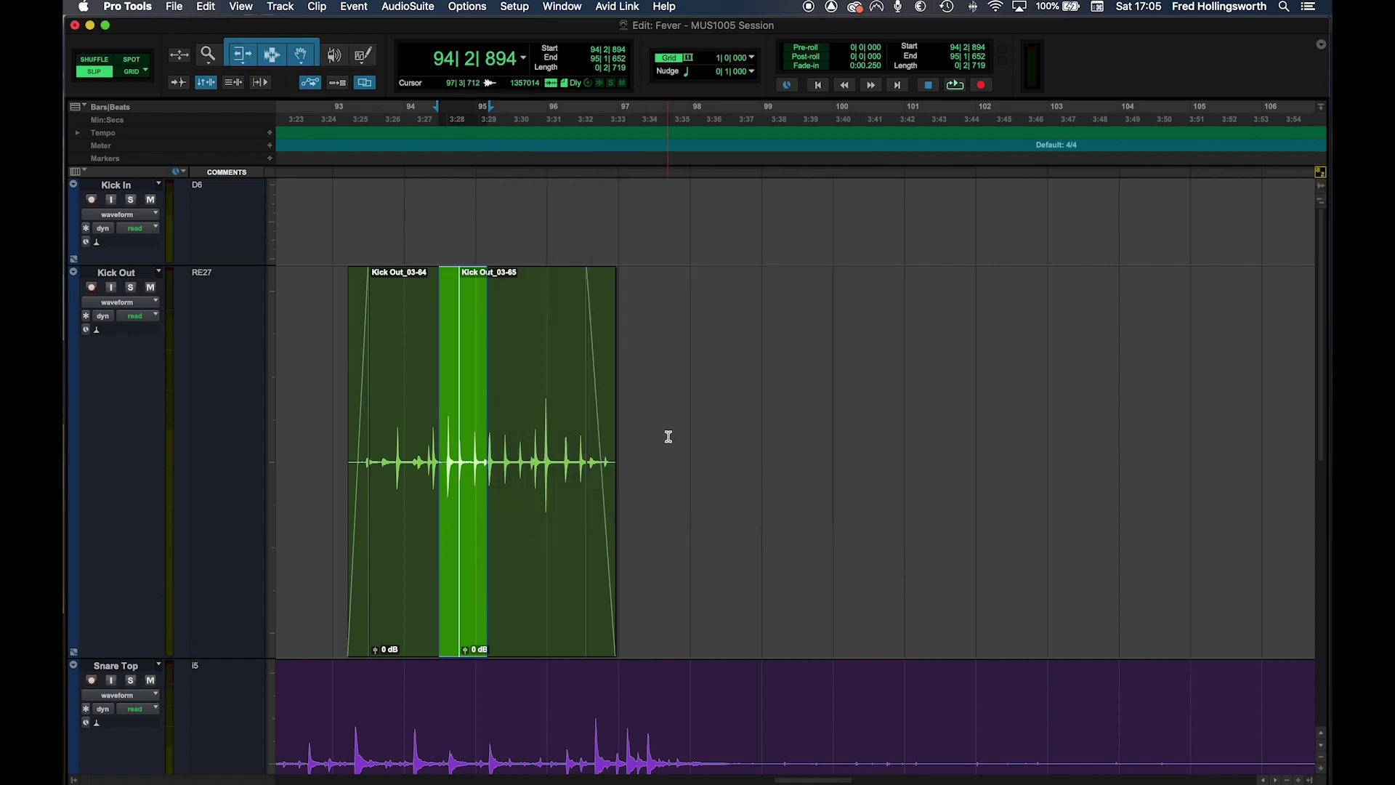
- Clear four sections of the Kick Out audio between bars 43 and 54, including 49|4|648 to 51|2|611, to leave gaps between separate clips
scroll(669, 436, left, 20)
click(844, 447)
drag(976, 445, 872, 444)
key(BackSpace)
drag(1148, 438, 1104, 438)
key(BackSpace)
key(BackSpace)
drag(776, 448, 405, 448)
key(BackSpace)
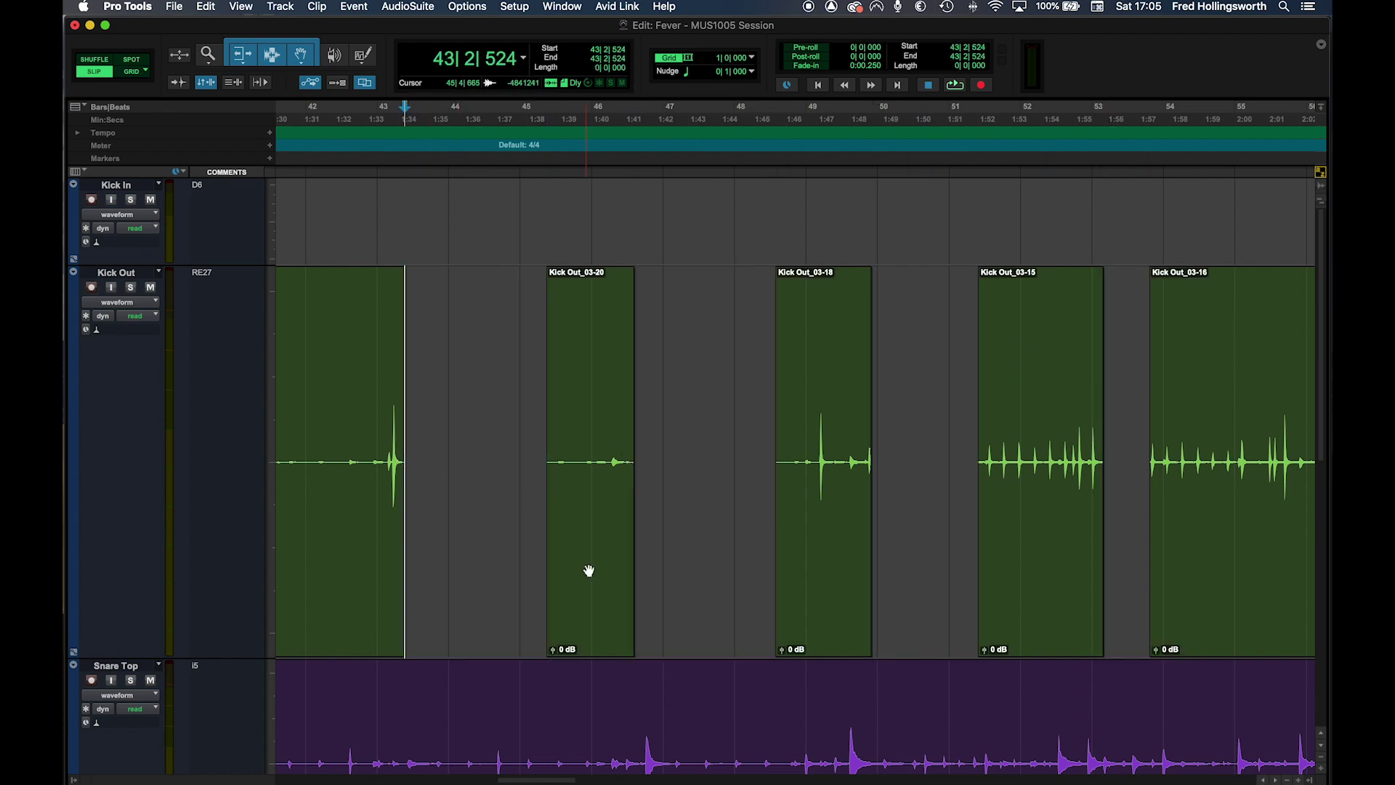
- Add a fade-out to the end of Kick Out_03-20 and fade-ins to the starts of Kick Out_03-18 and Kick Out_03-15
drag(655, 395, 589, 407)
key(ctrl+super+f)
drag(748, 398, 806, 399)
key(ctrl+f)
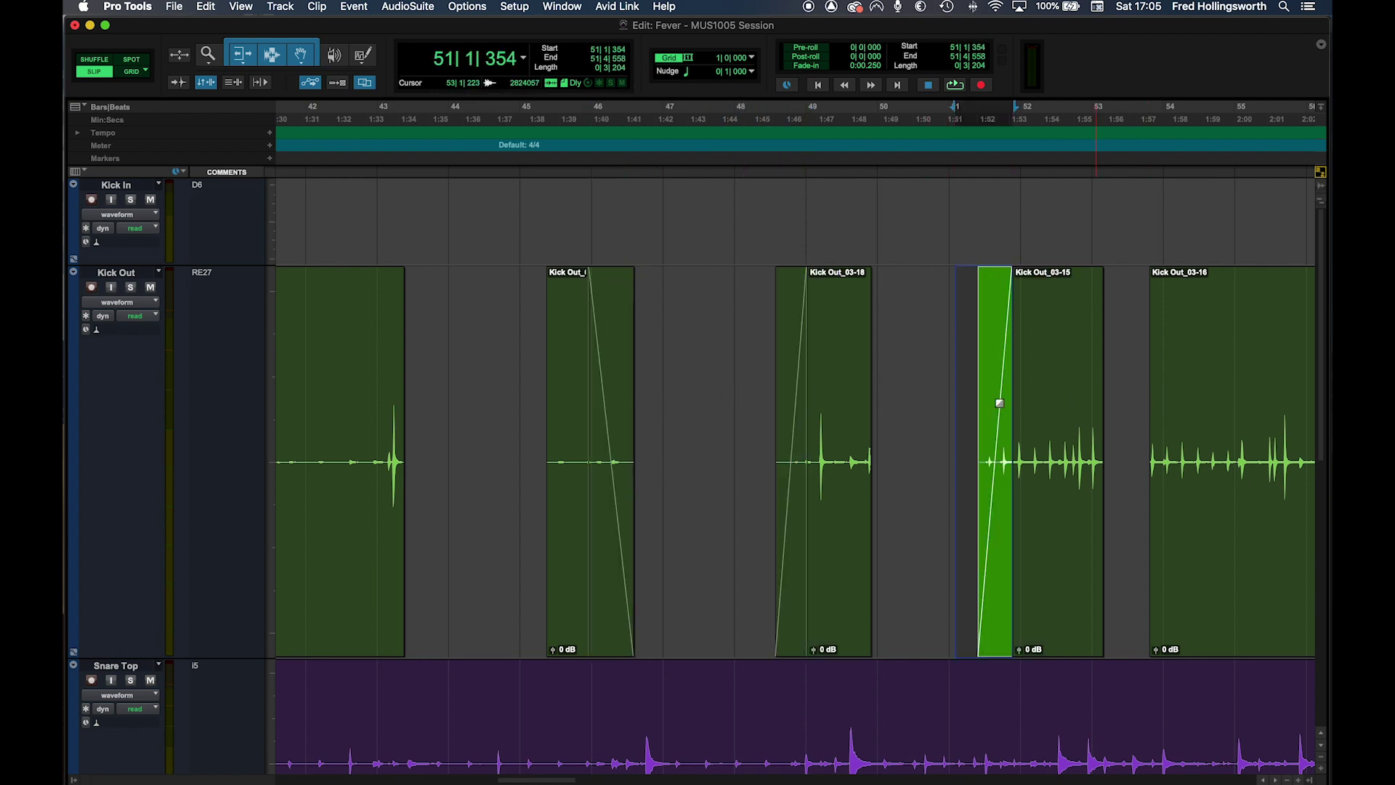
click(302, 84)
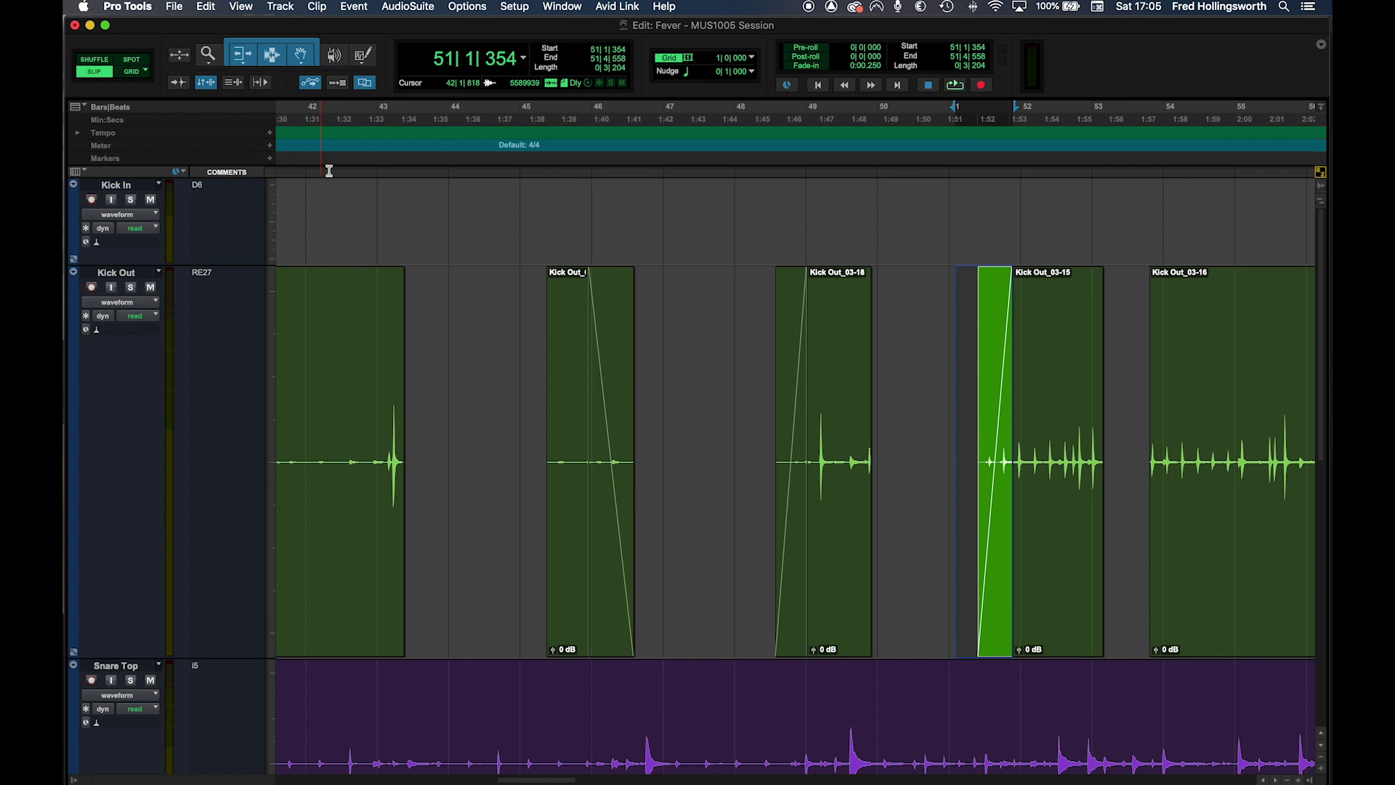
click(453, 296)
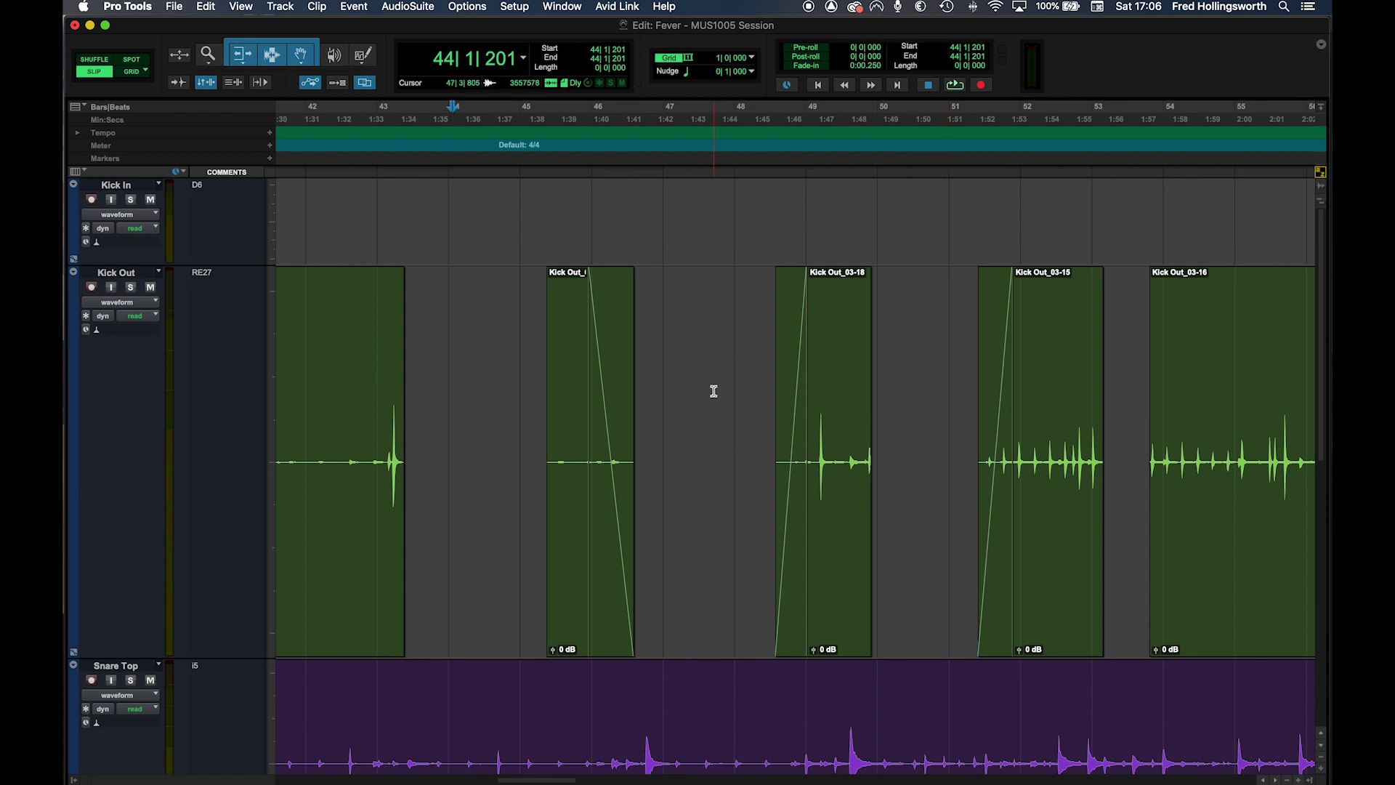
- Undo the three Kick Out fades and the cleared sections between bars 43 and 54 to restore the continuous clip
click(205, 7)
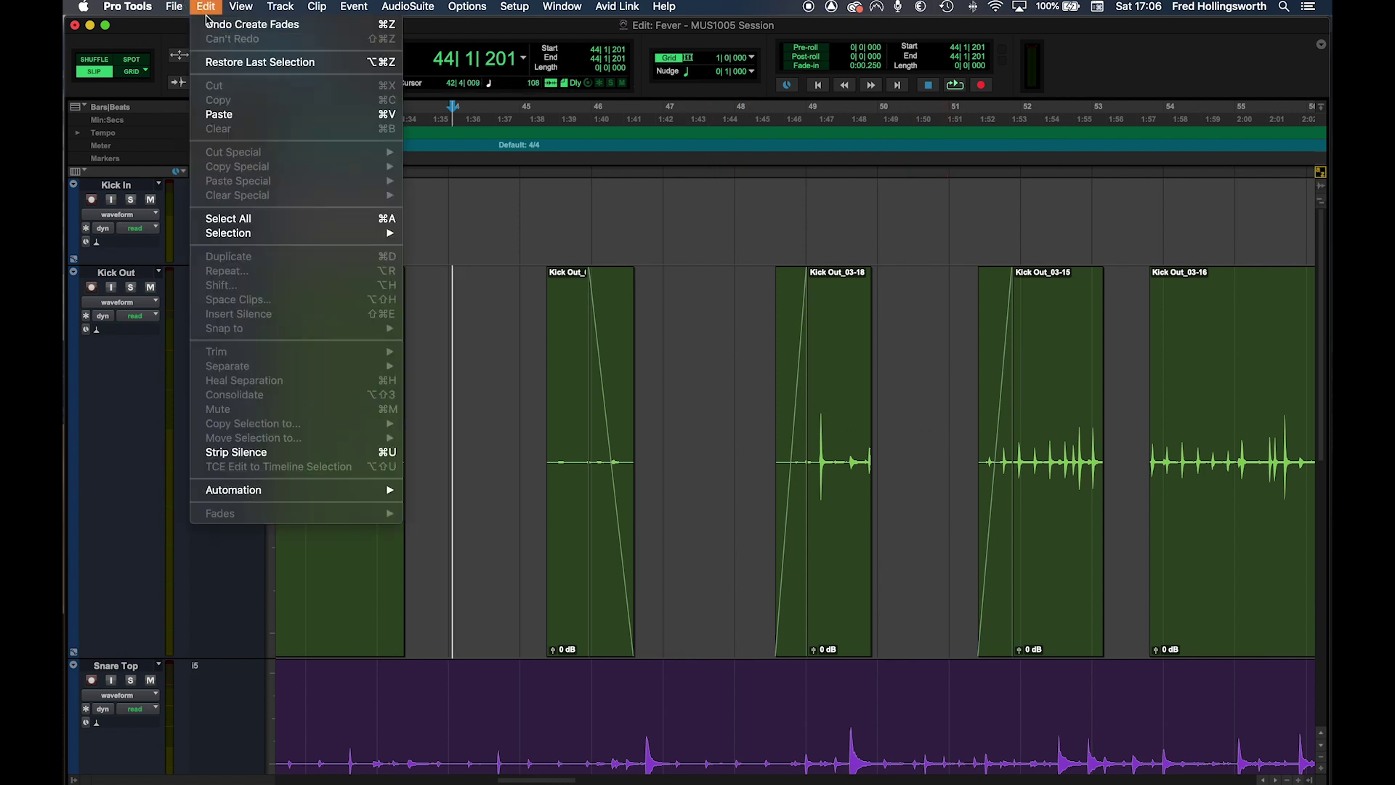
click(231, 25)
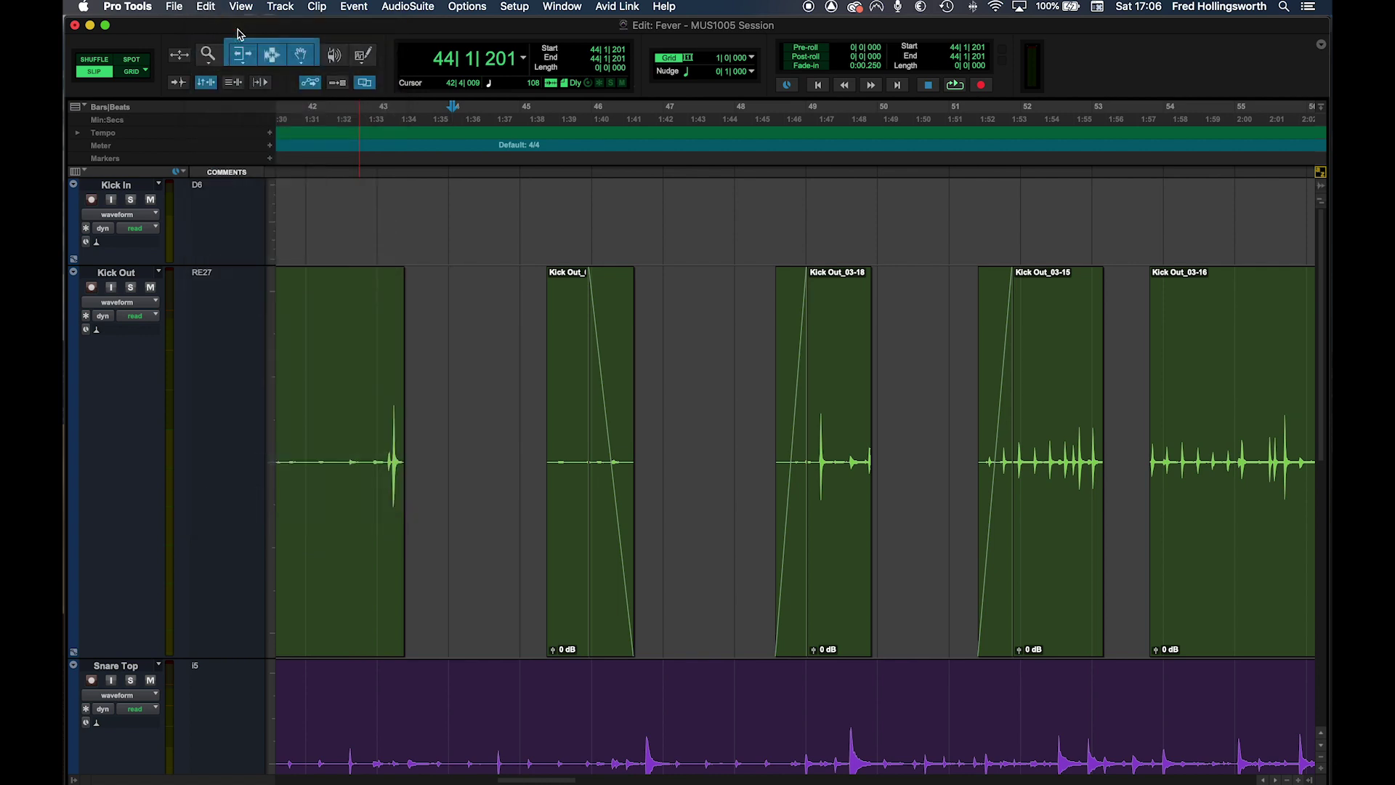
key(super+z)
key(super+z)
key(super+z)
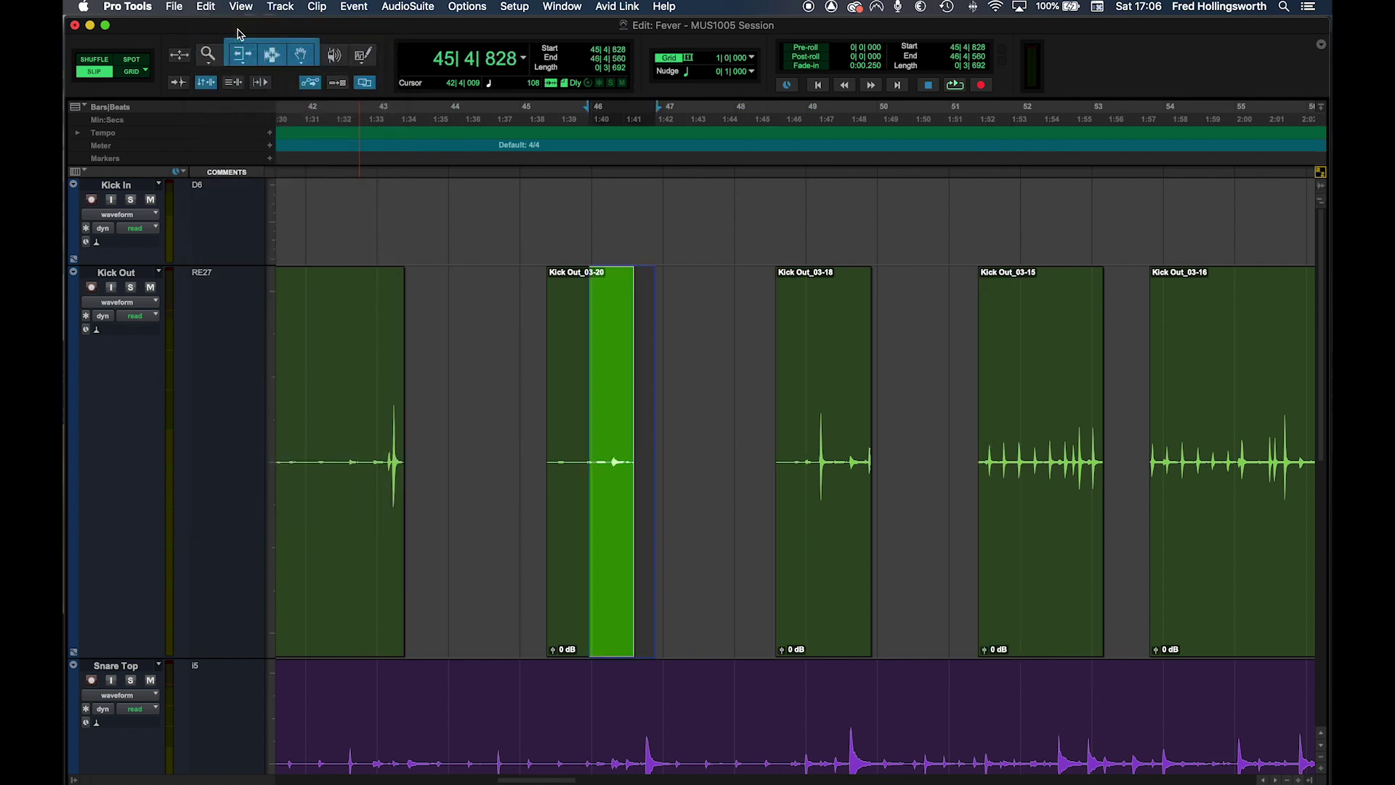
key(super+z)
key(super+z)
key(super+z)
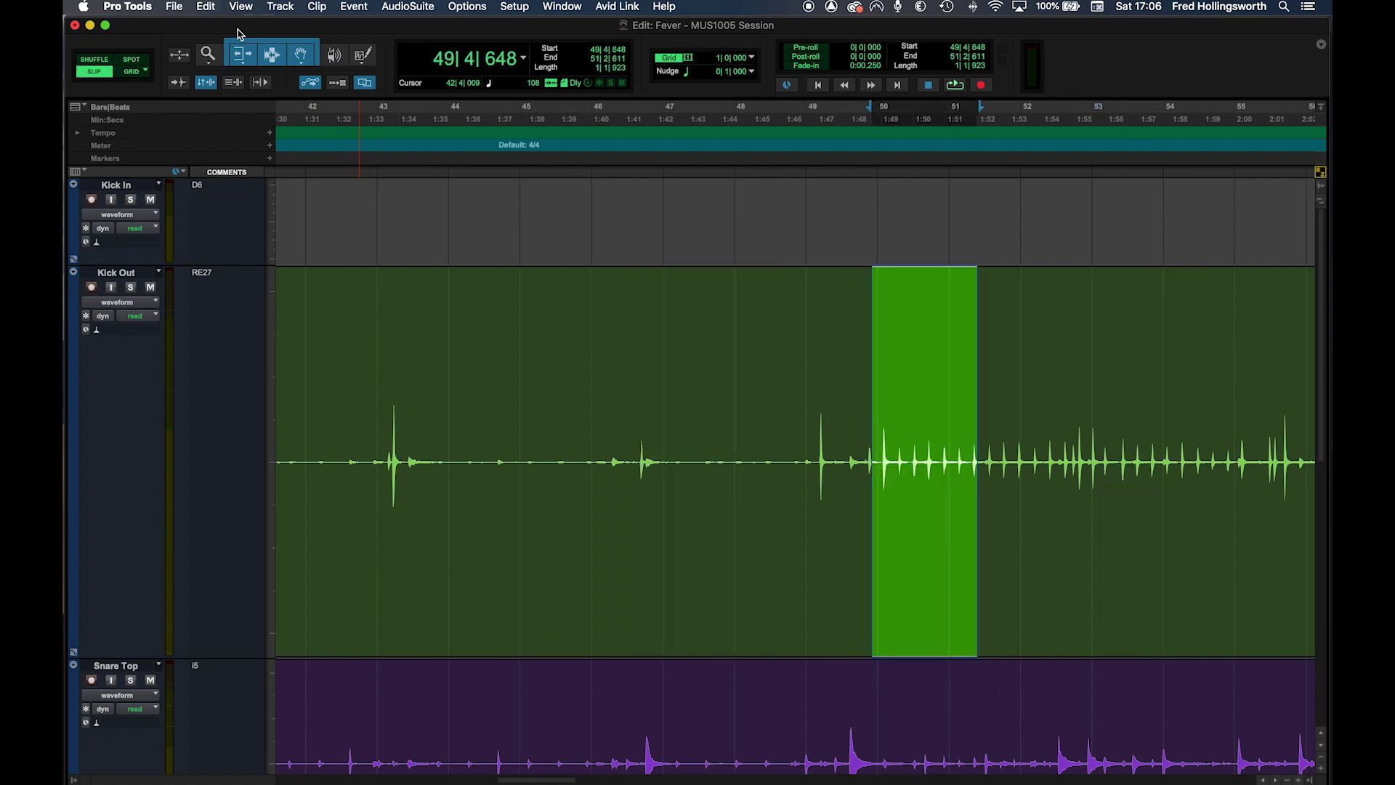
click(207, 9)
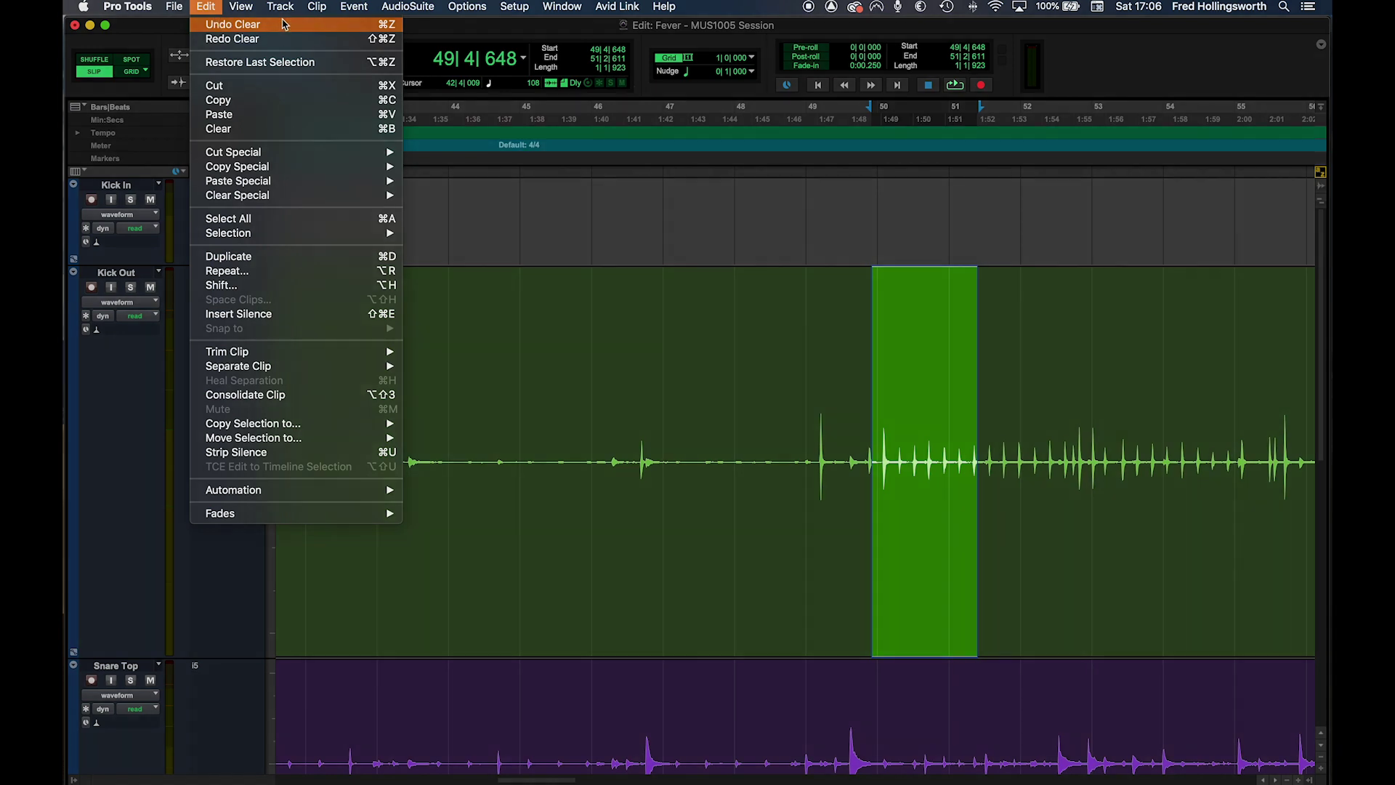